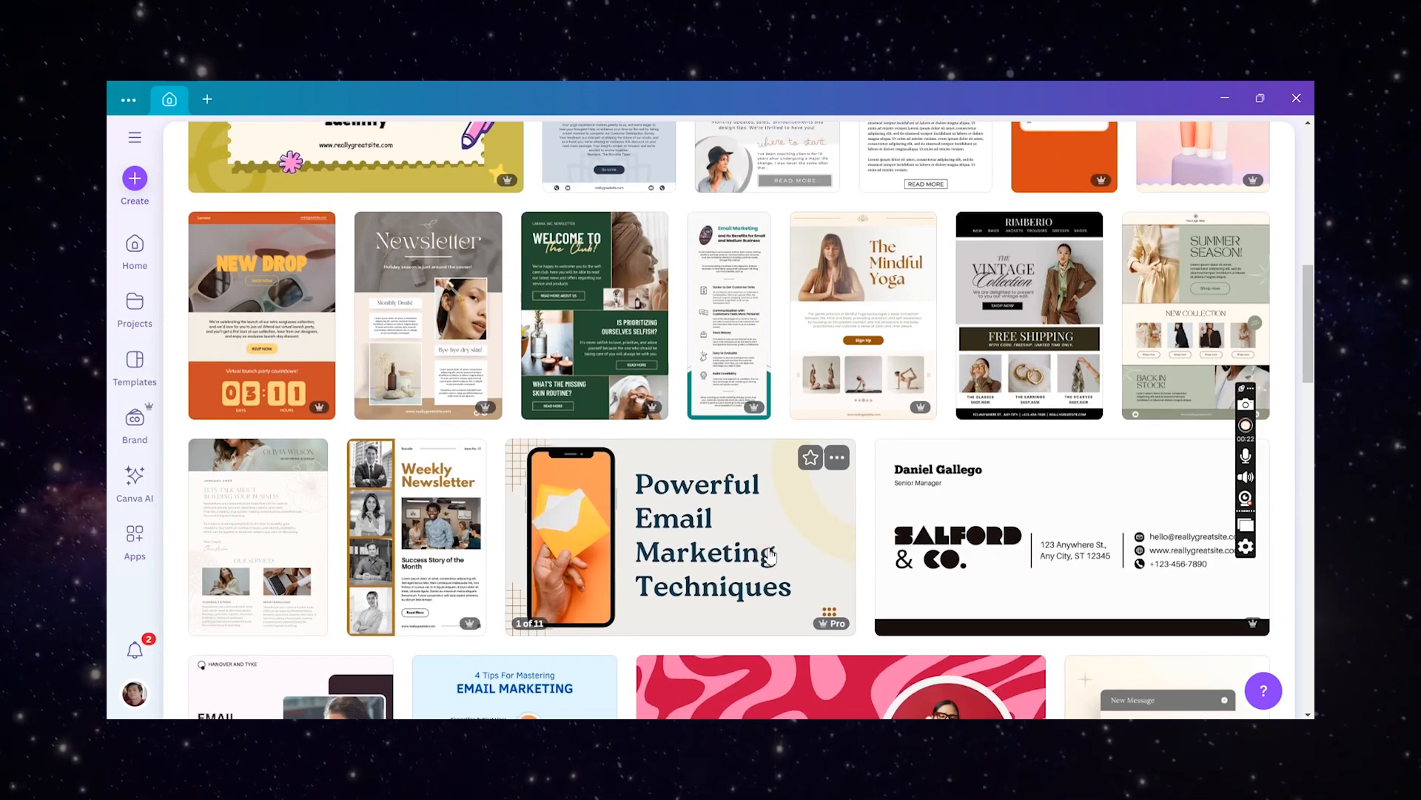
- Clear the "email templates" query from the template search
{"action": "left_click", "coordinate": [442, 352]}
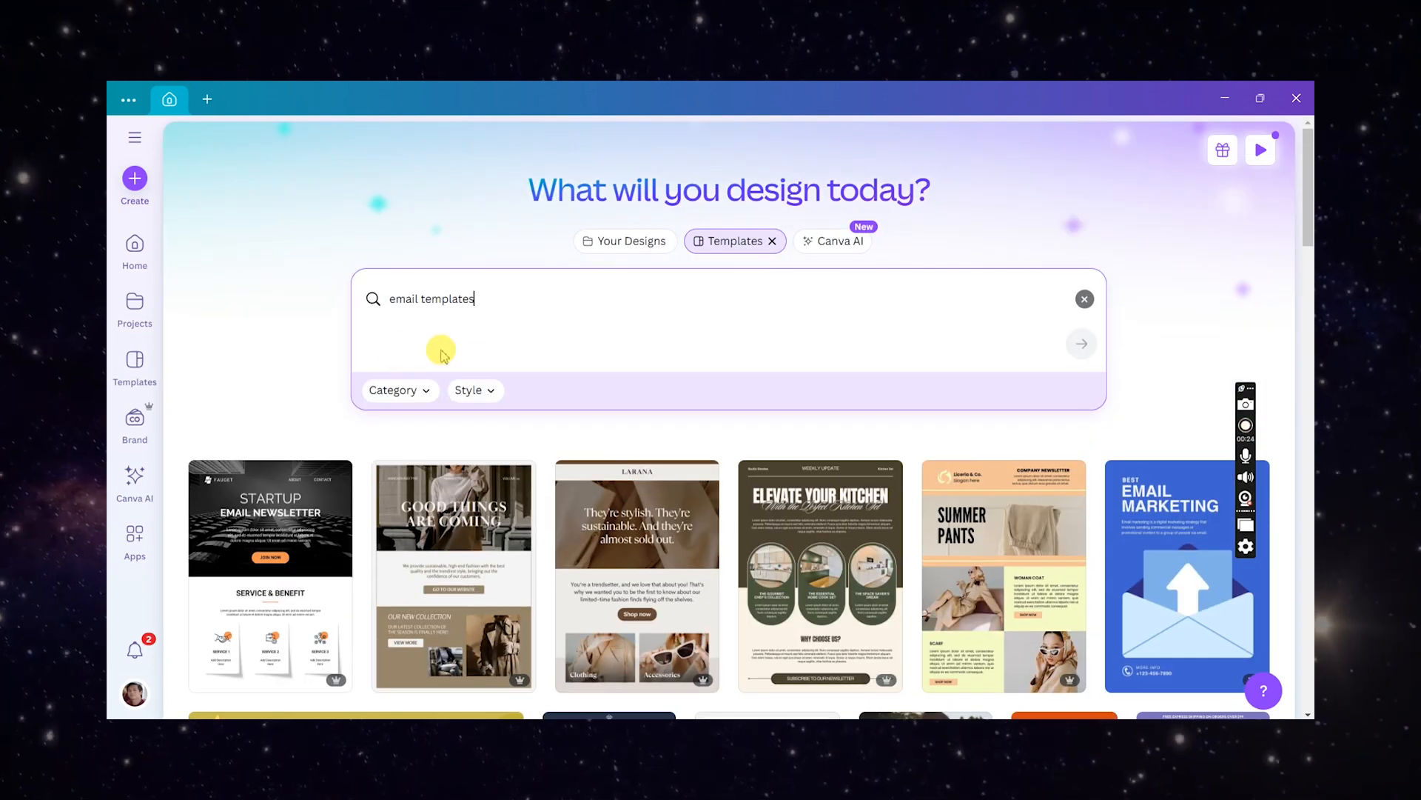
{"action": "left_click_drag", "start_coordinate": [524, 299], "coordinate": [286, 296]}
{"action": "key", "text": "BackSpace"}
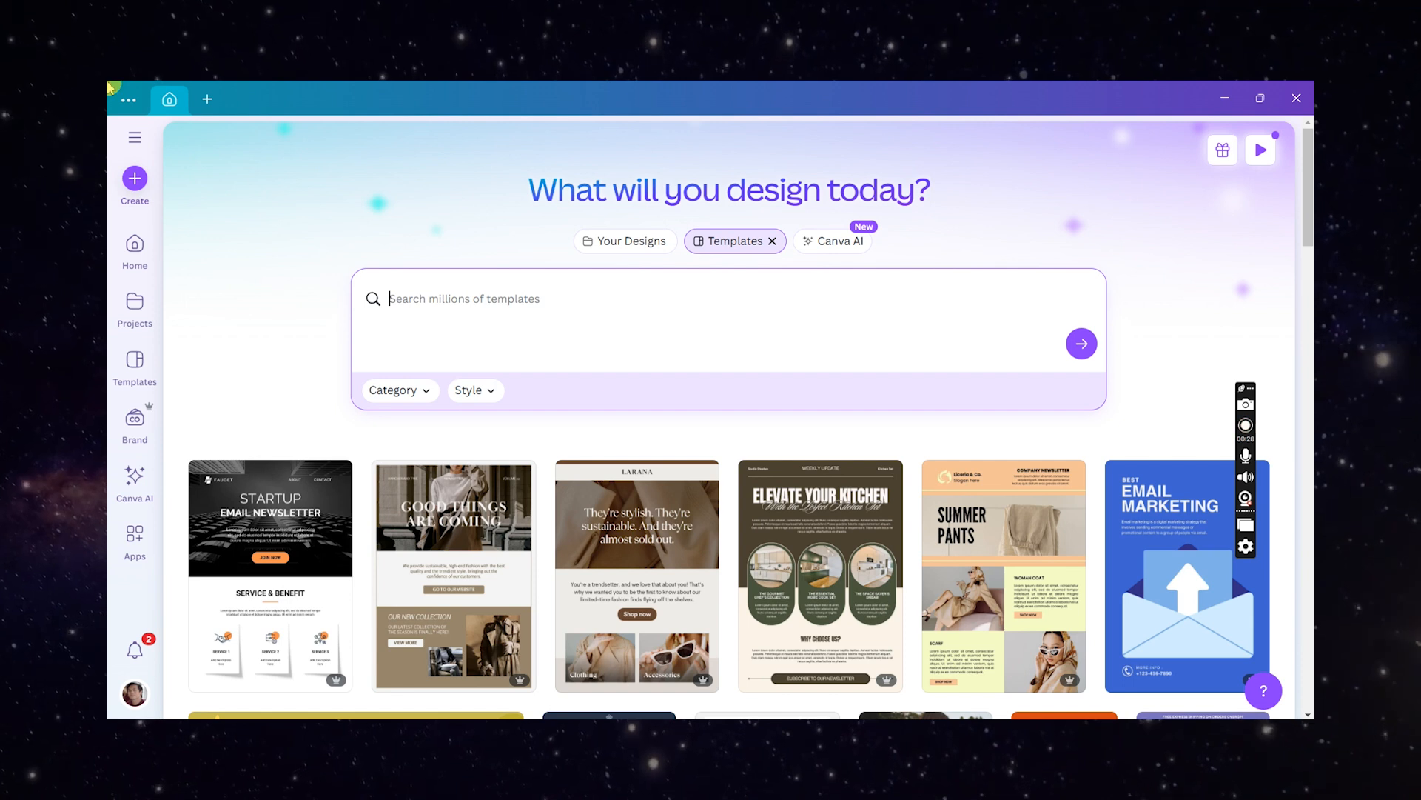
- Create a new custom-size design 1200 px wide and 2700 px high
{"action": "left_click", "coordinate": [137, 179]}
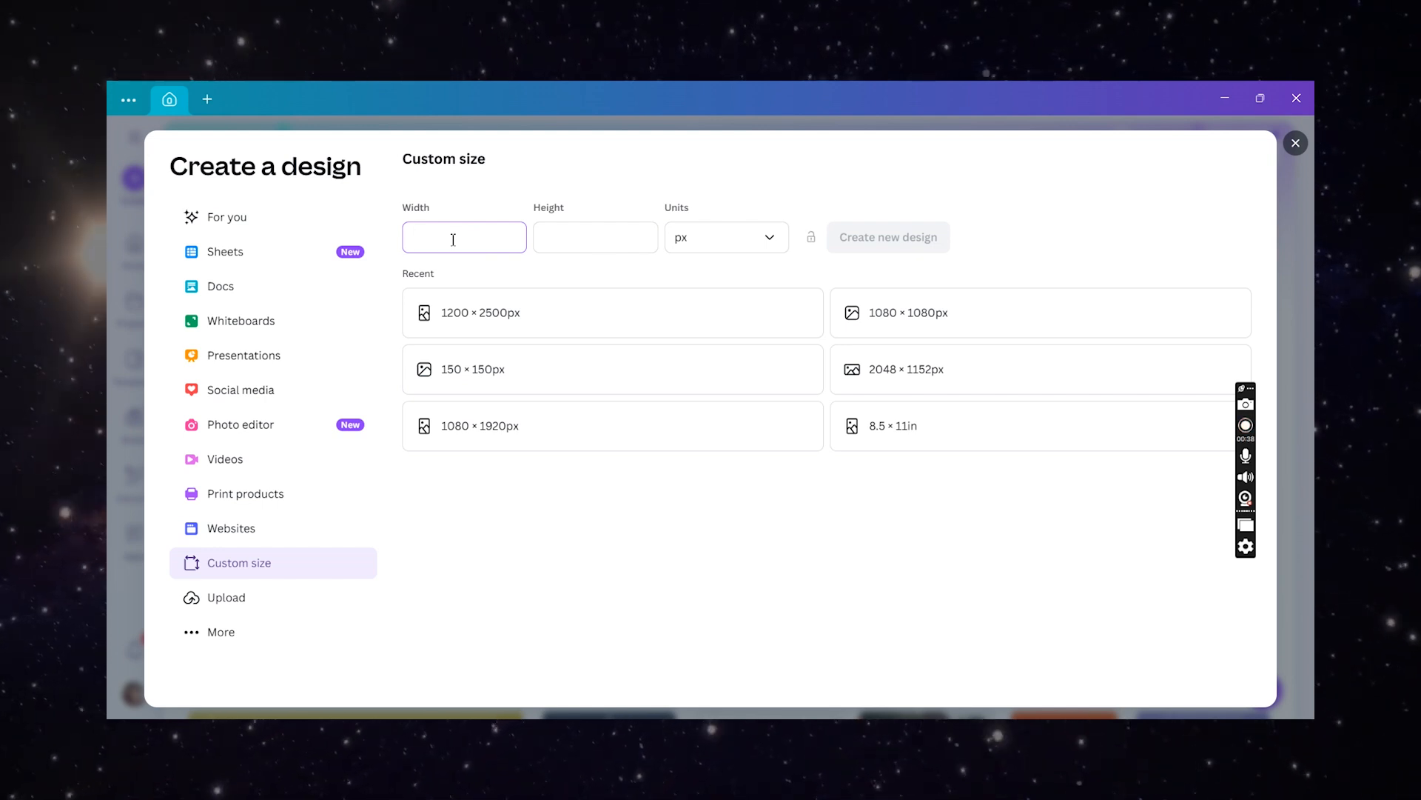
{"action": "type", "text": "1200"}
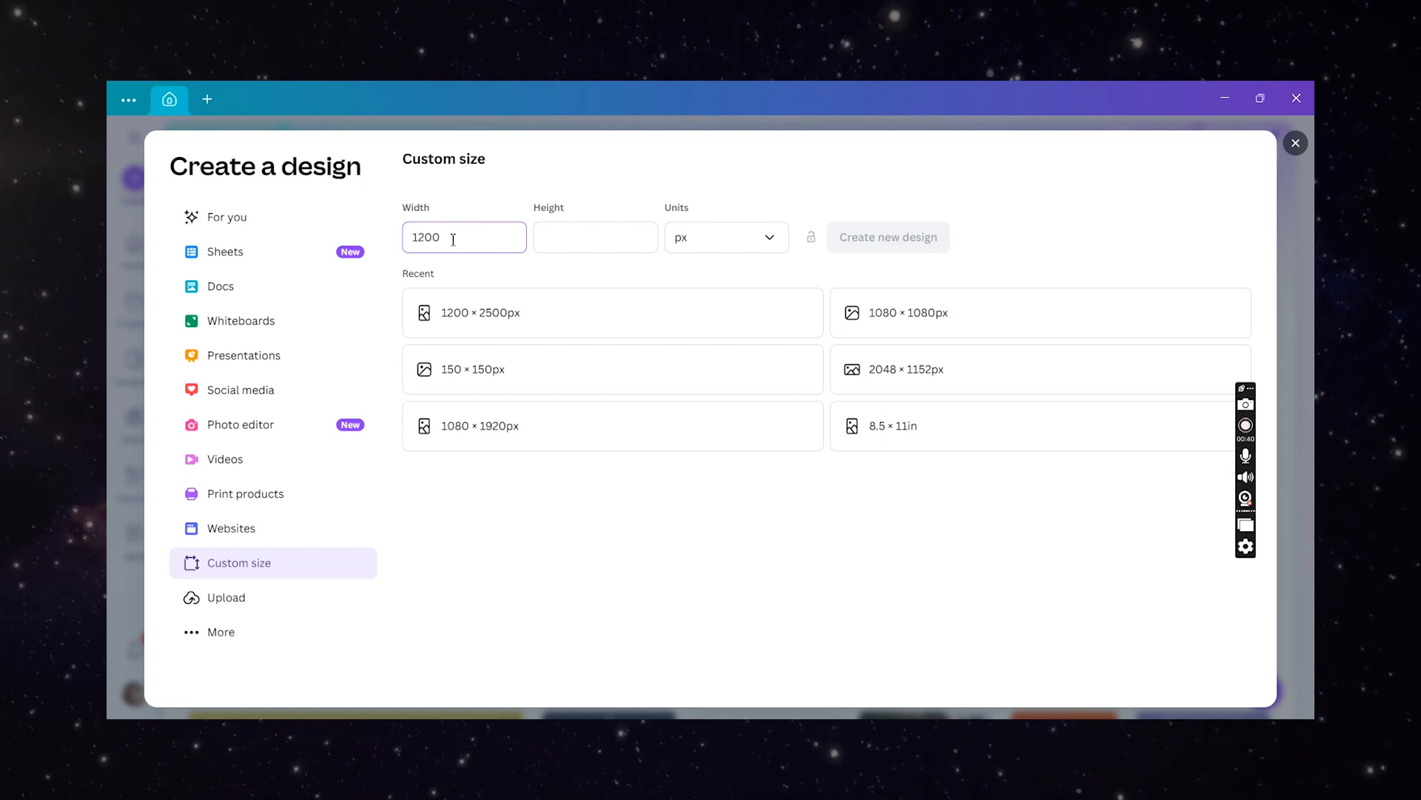
{"action": "left_click", "coordinate": [580, 242]}
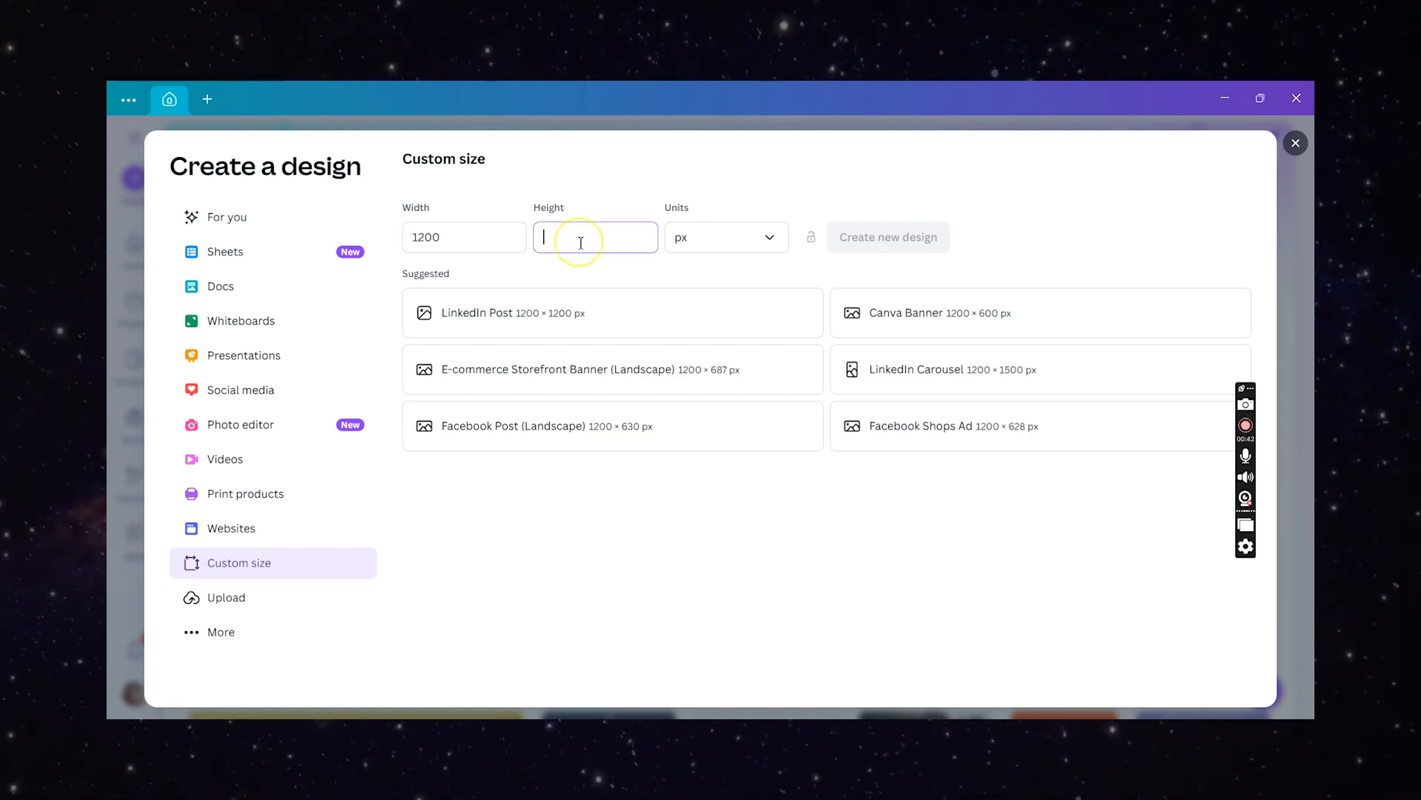
{"action": "type", "text": "26"}
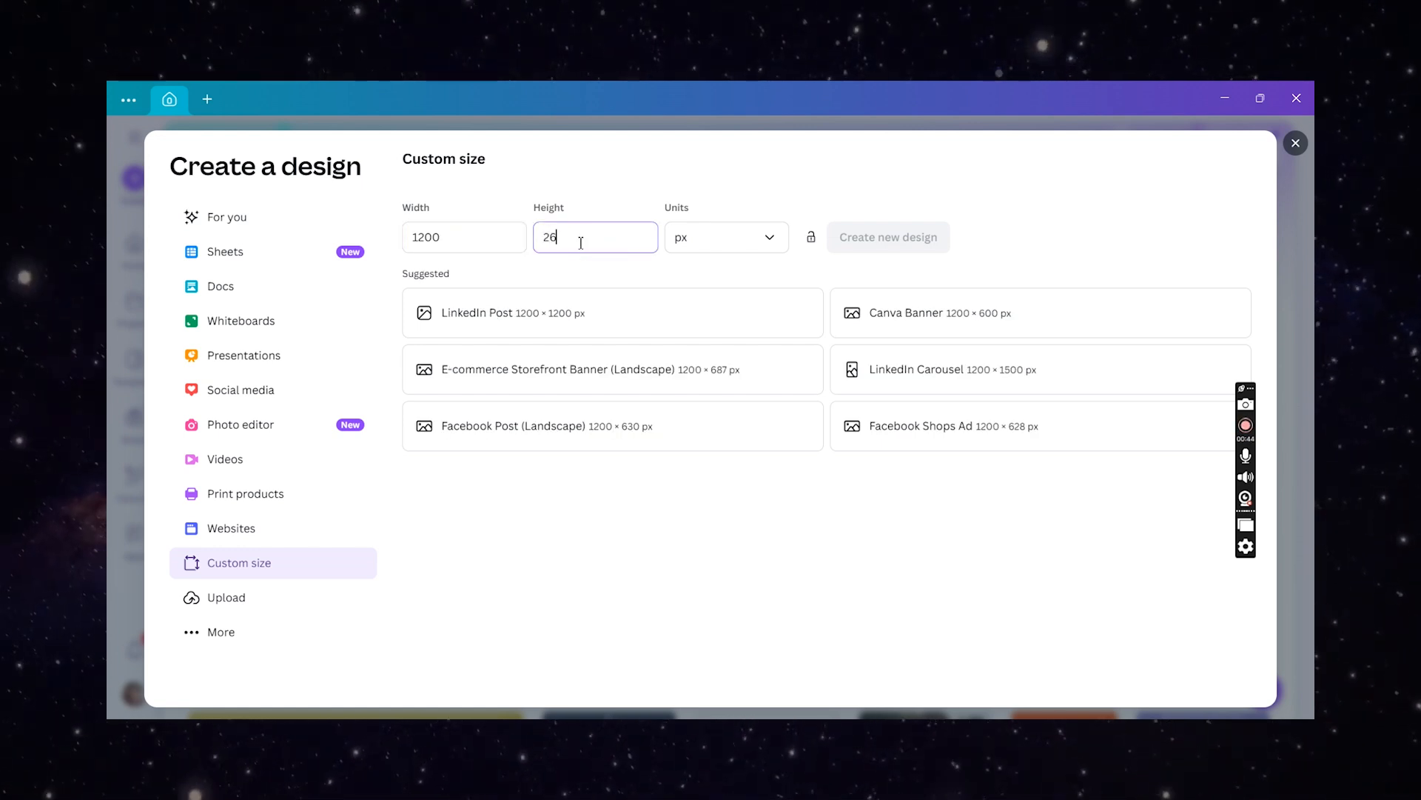
{"action": "type", "text": "00"}
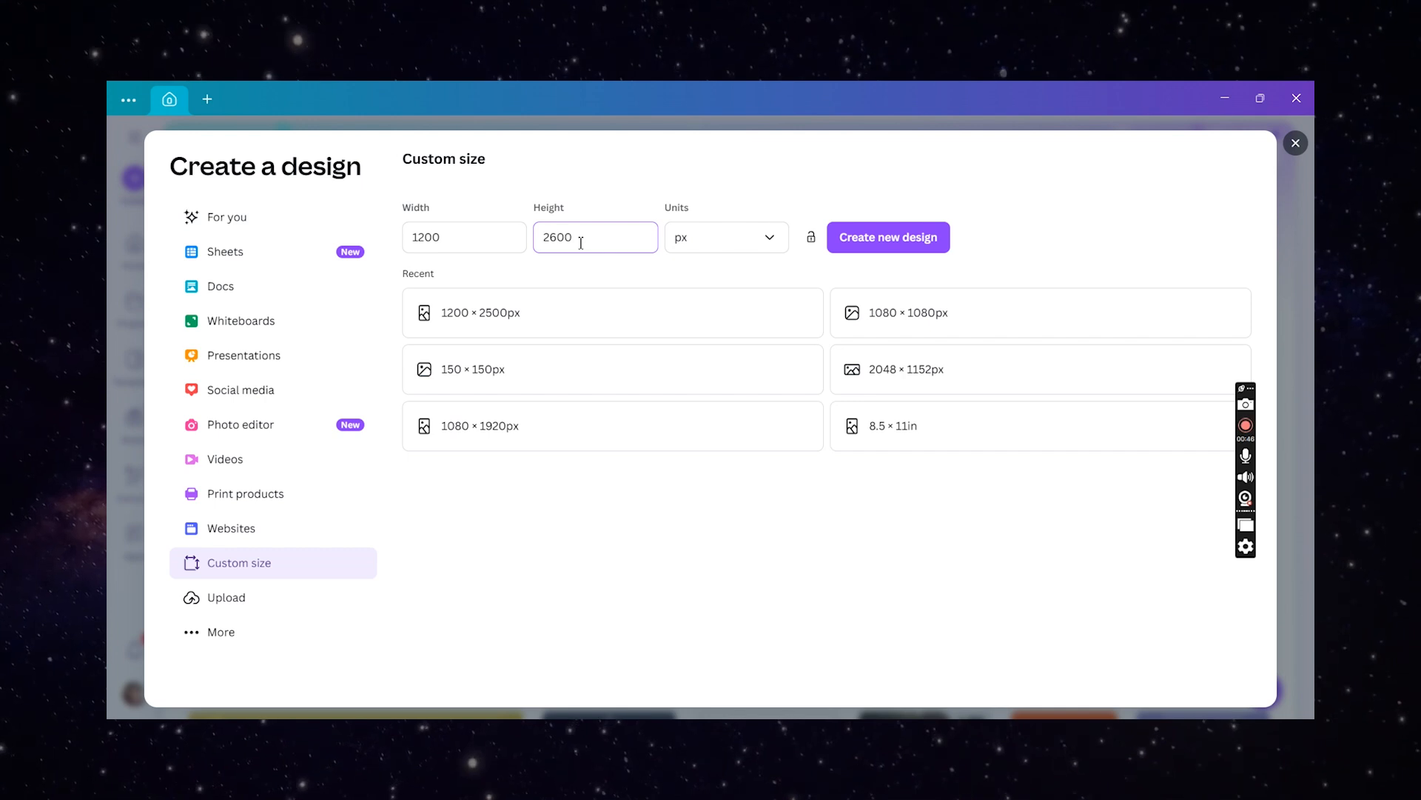
{"action": "key", "text": "BackSpace"}
{"action": "type", "text": "700"}
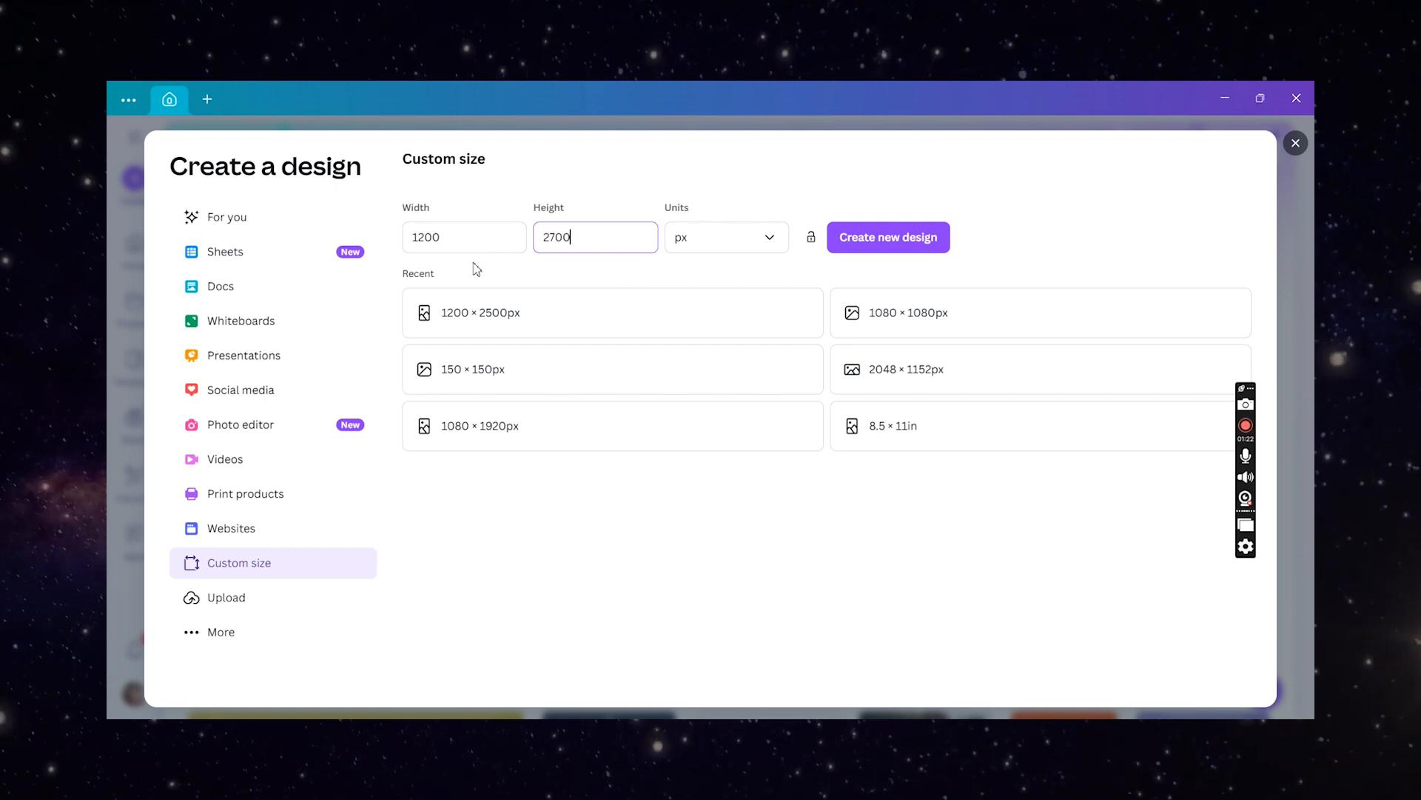
{"action": "left_click", "coordinate": [865, 254]}
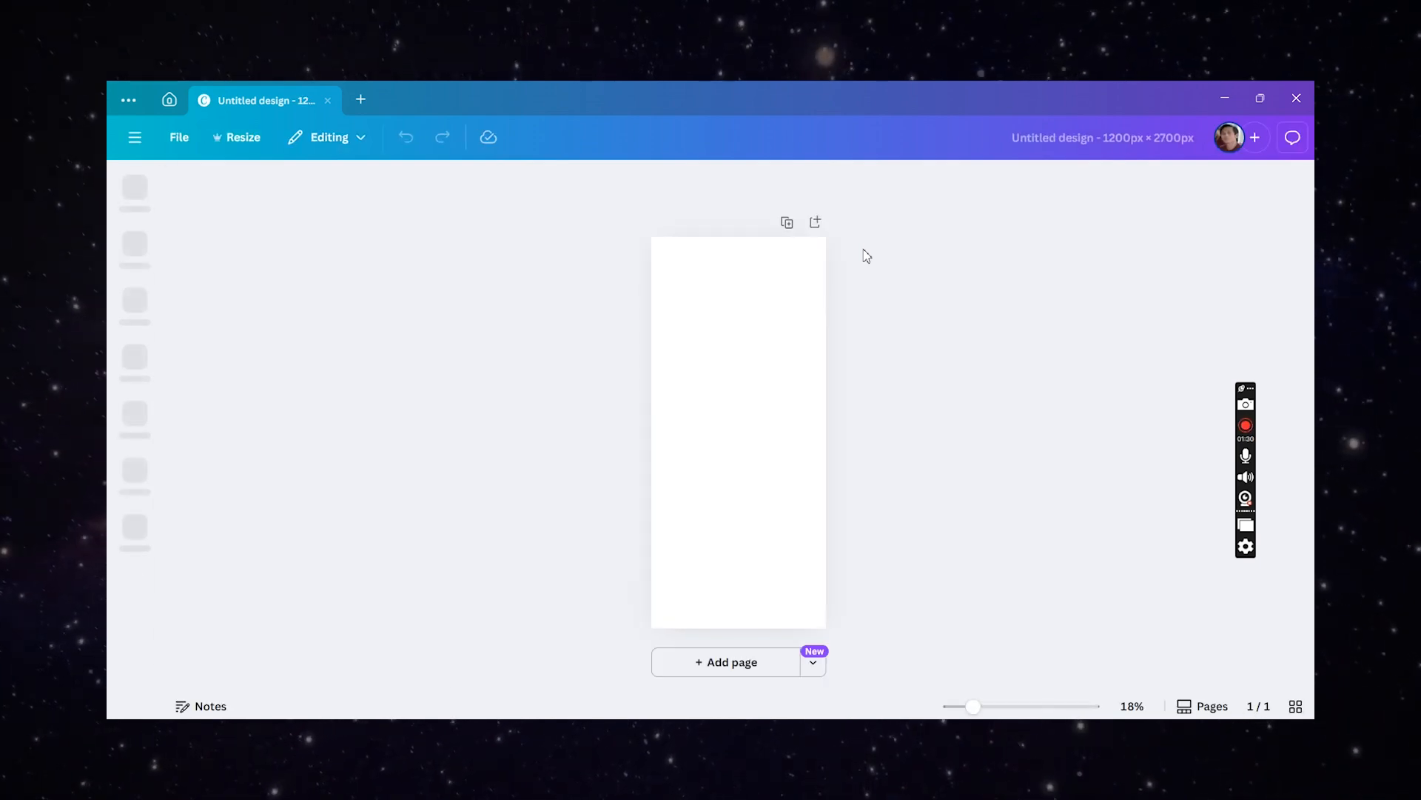
{"action": "left_click", "coordinate": [733, 289]}
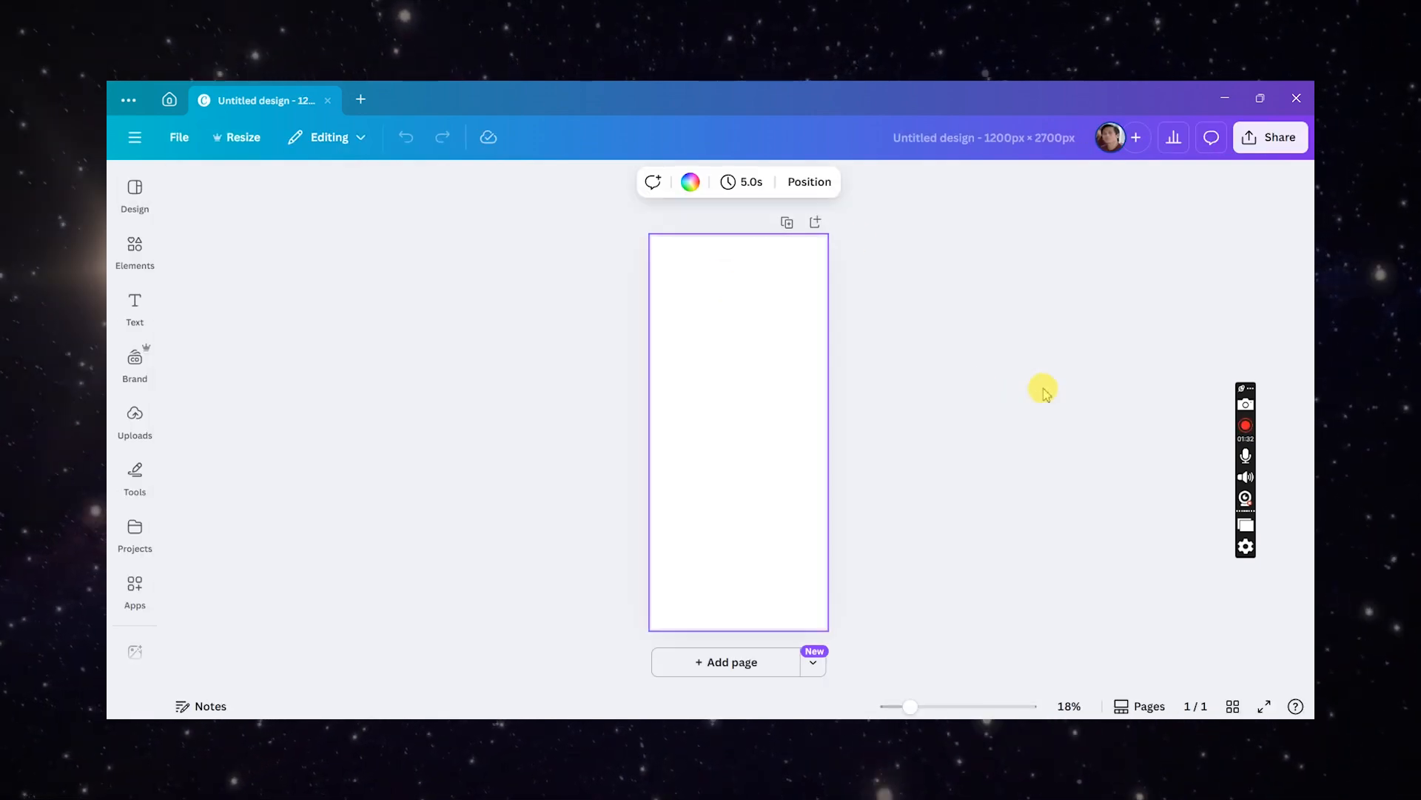
{"action": "left_click", "coordinate": [600, 390]}
{"action": "left_click", "coordinate": [737, 372]}
- Rename the untitled design as "Email Project"
{"action": "left_click", "coordinate": [965, 140]}
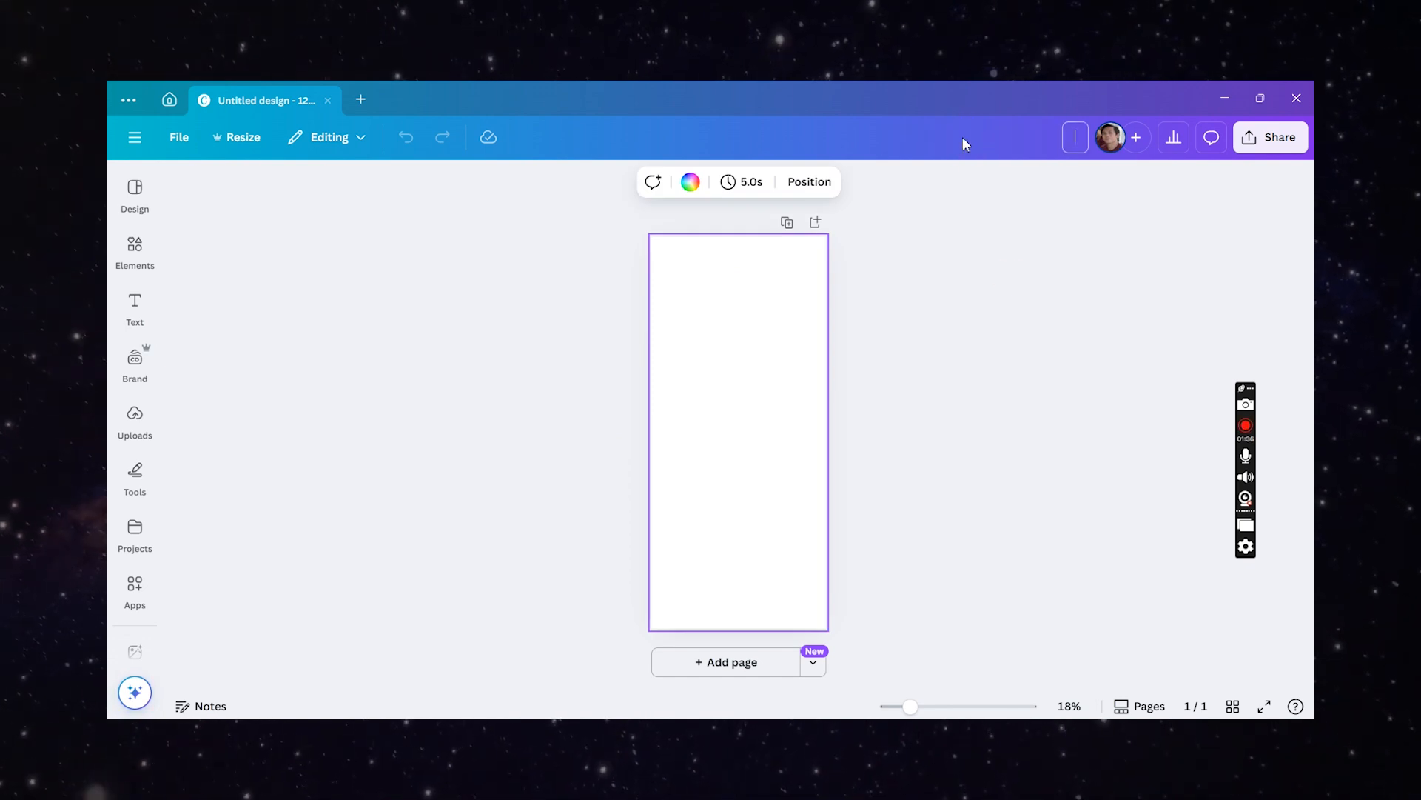
{"action": "type", "text": "Email Project"}
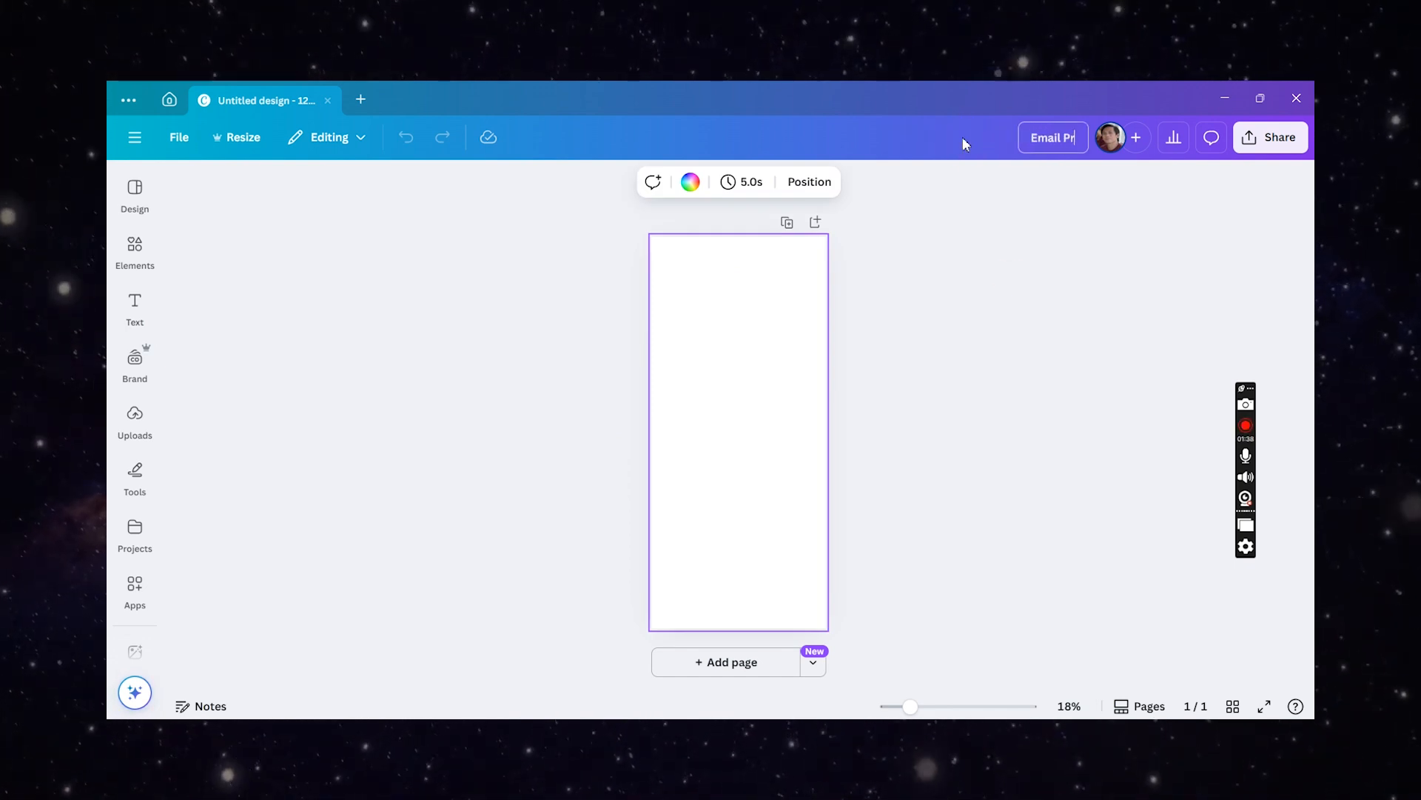
{"action": "left_click", "coordinate": [974, 278]}
{"action": "left_click", "coordinate": [492, 406]}
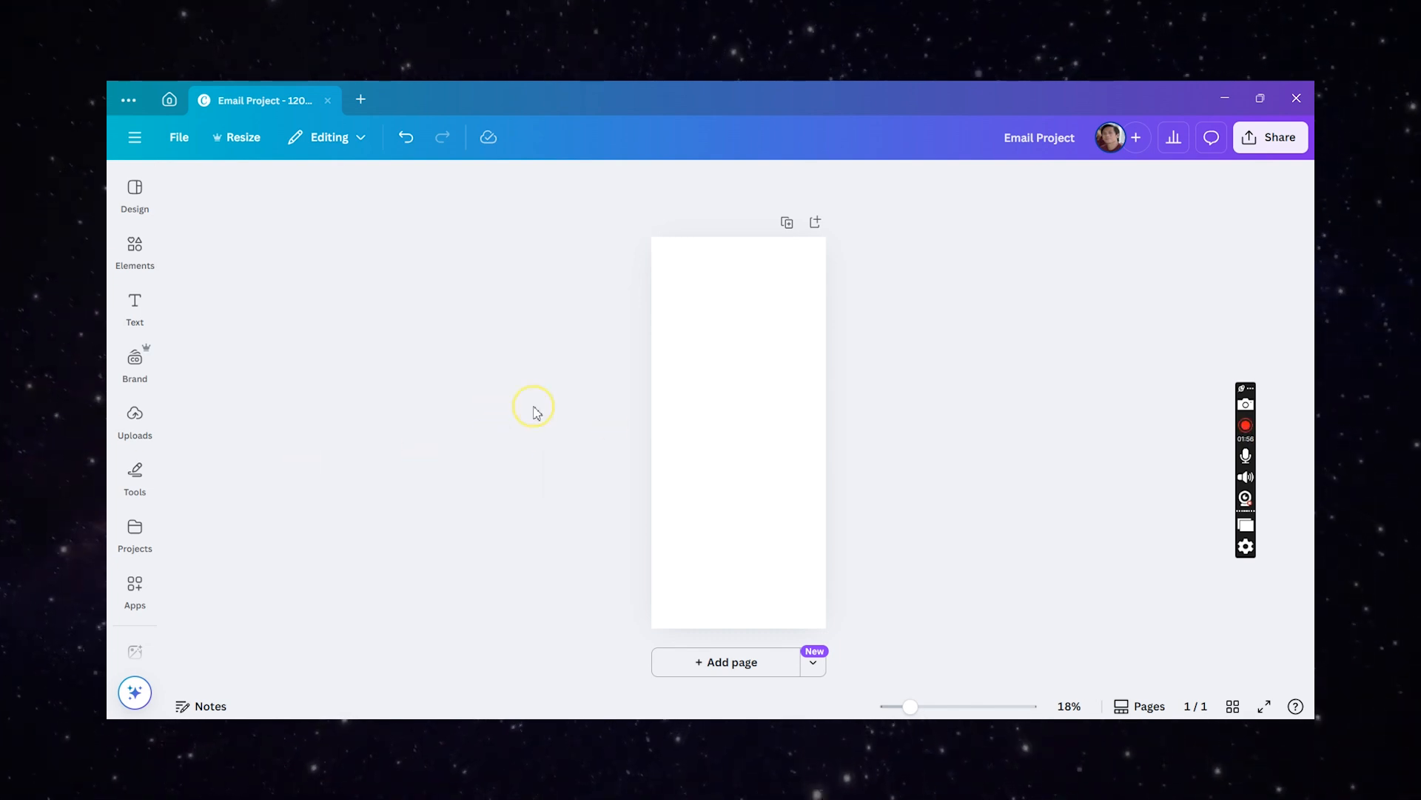
{"action": "left_click", "coordinate": [723, 400]}
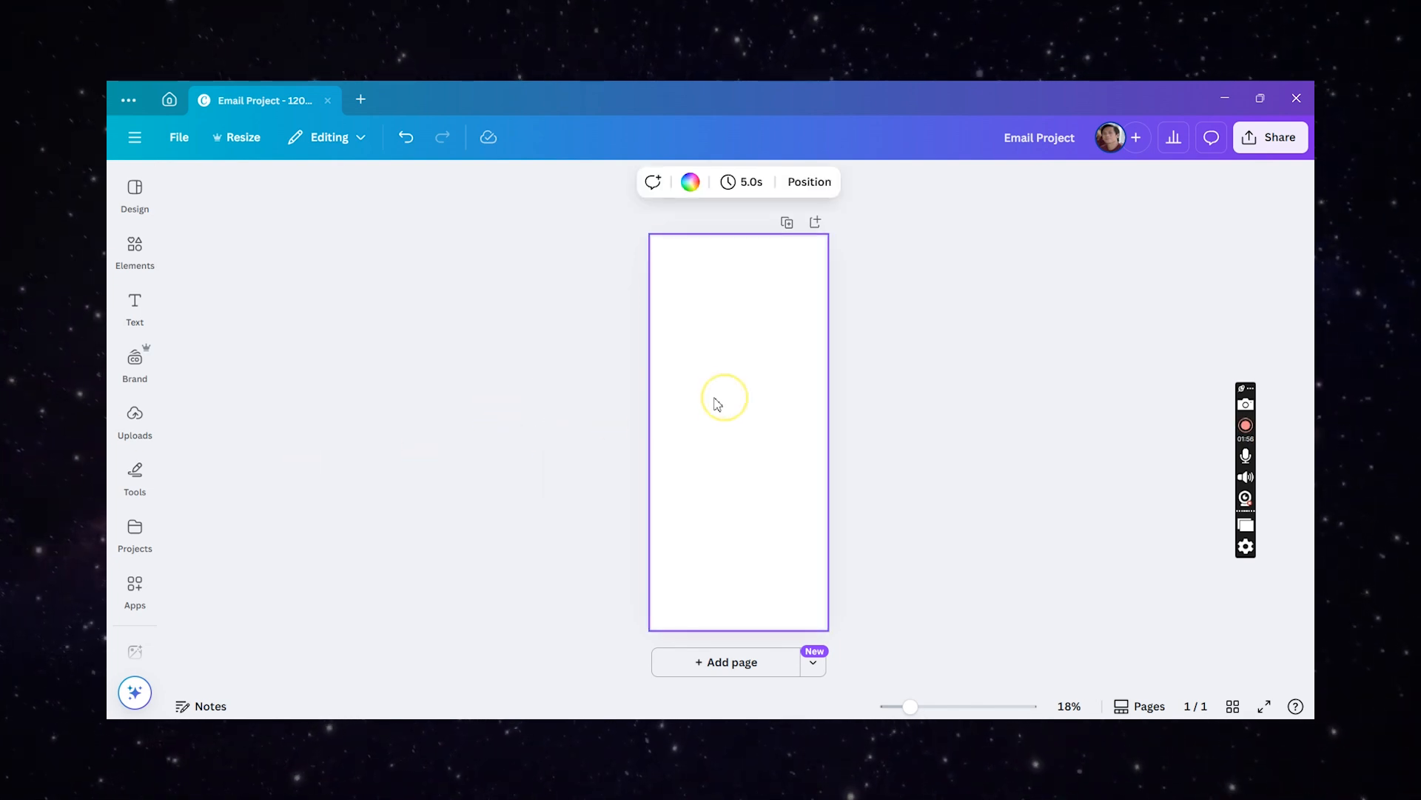
{"action": "left_click", "coordinate": [567, 404]}
{"action": "left_click", "coordinate": [689, 397]}
{"action": "left_click", "coordinate": [508, 426]}
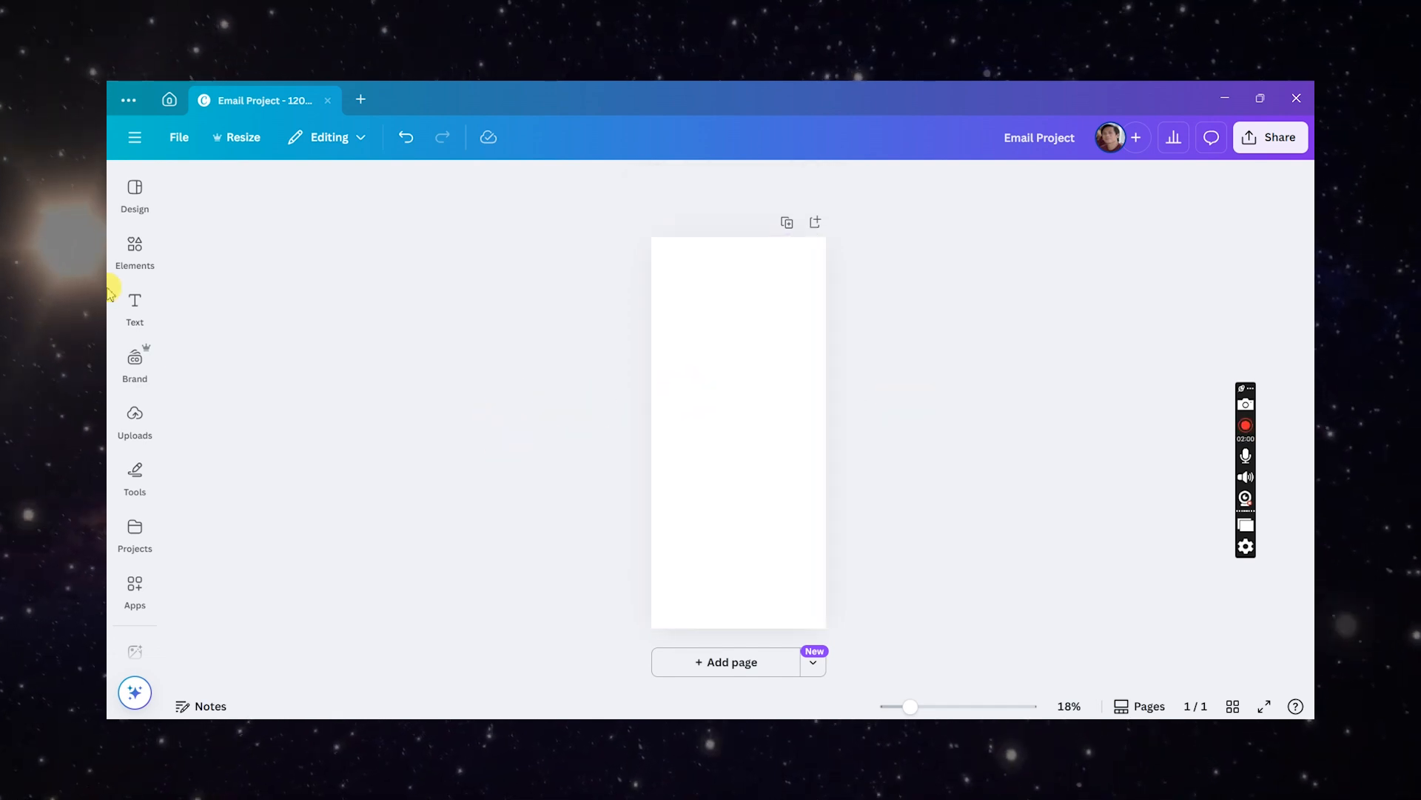
- Search the photo library for "textured background"
{"action": "left_click", "coordinate": [727, 404]}
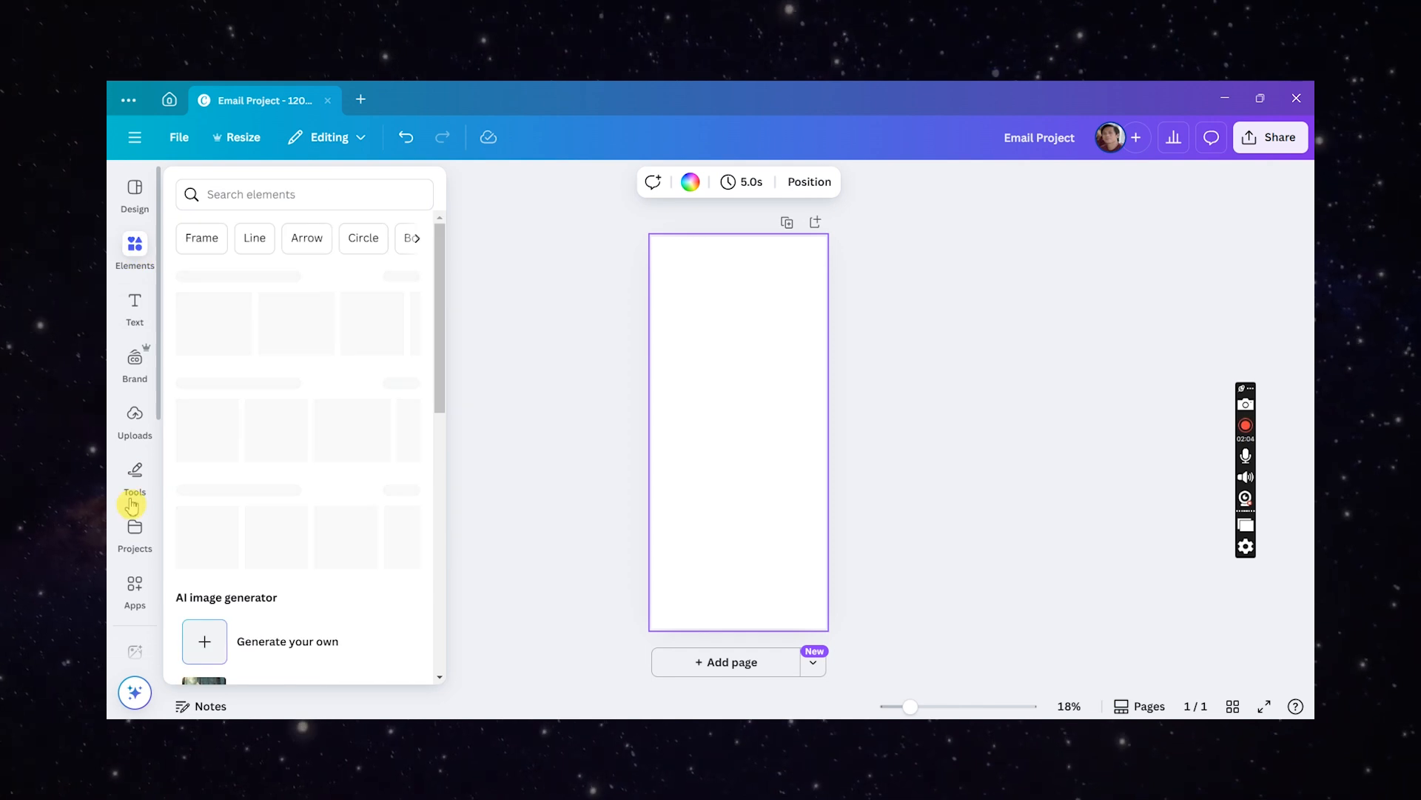
{"action": "scroll", "coordinate": [132, 506], "scroll_direction": "down", "scroll_amount": 3}
{"action": "left_click", "coordinate": [135, 476]}
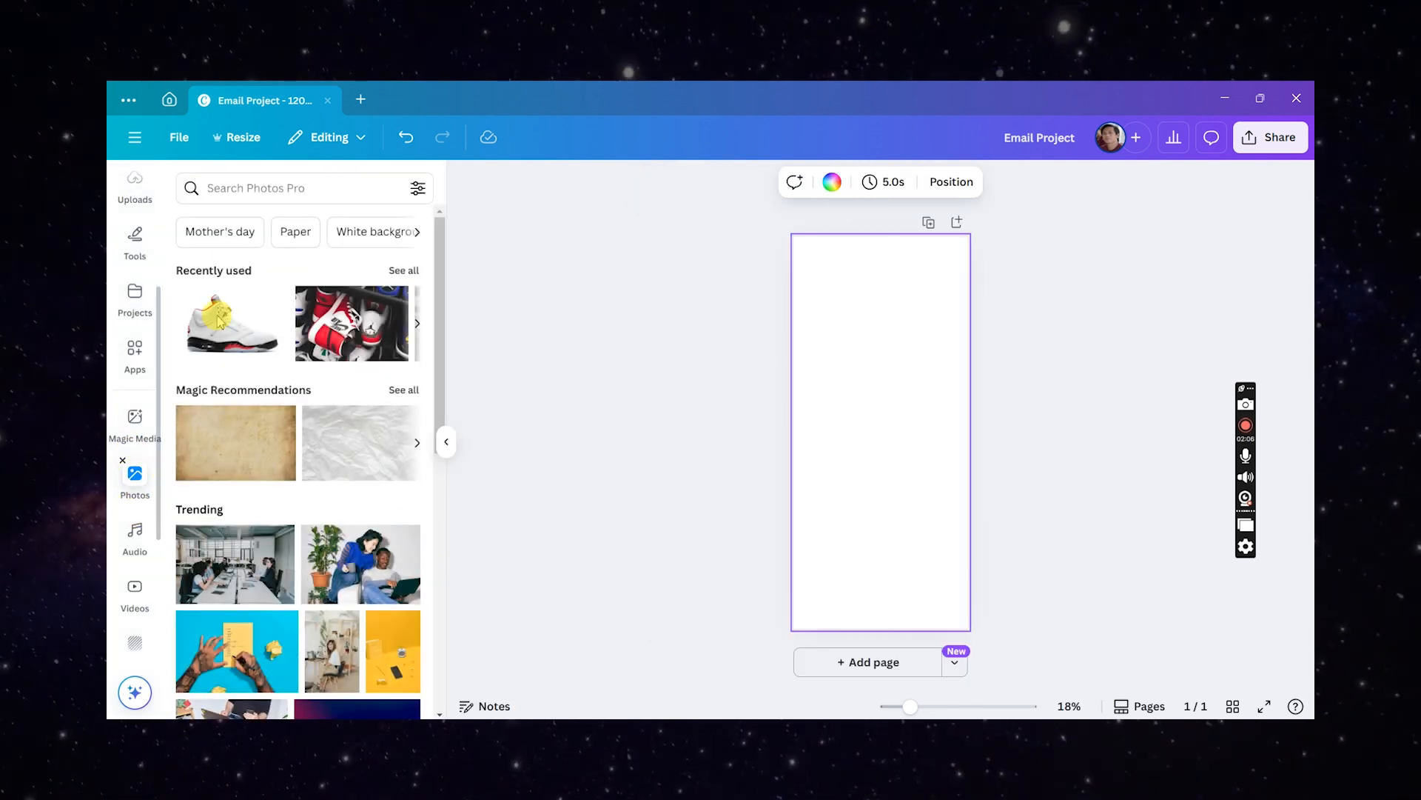
{"action": "left_click", "coordinate": [311, 189]}
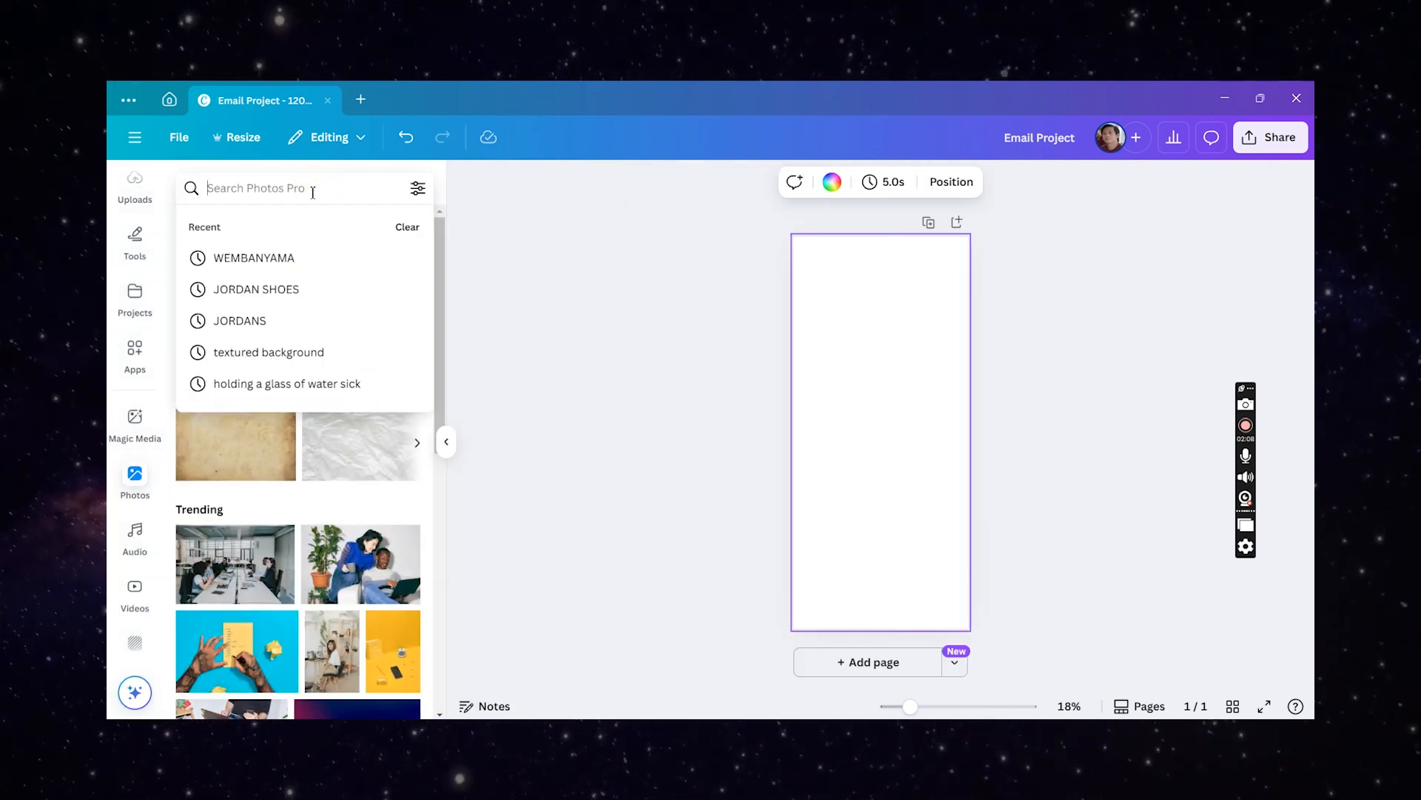
{"action": "type", "text": "texutr"}
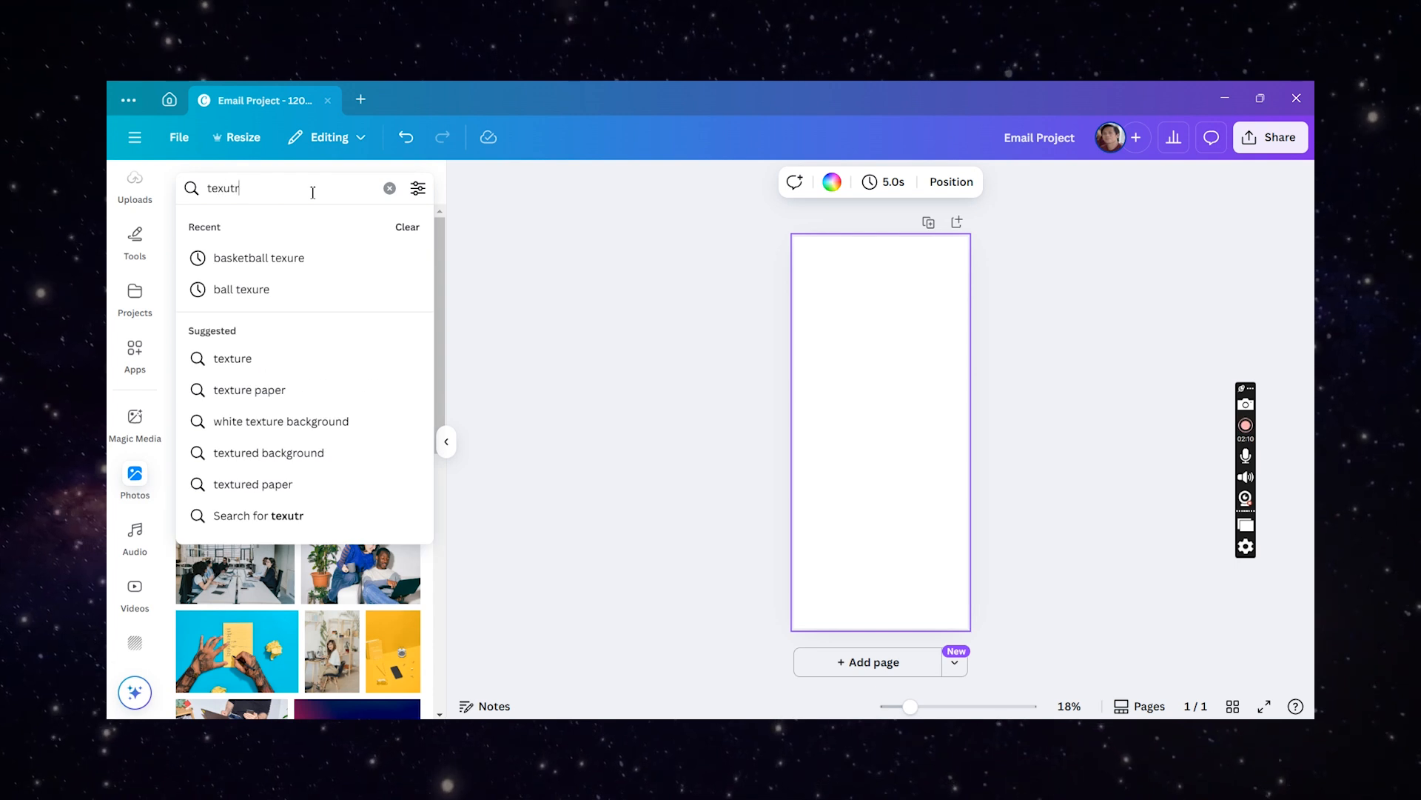
{"action": "key", "text": "BackSpace"}
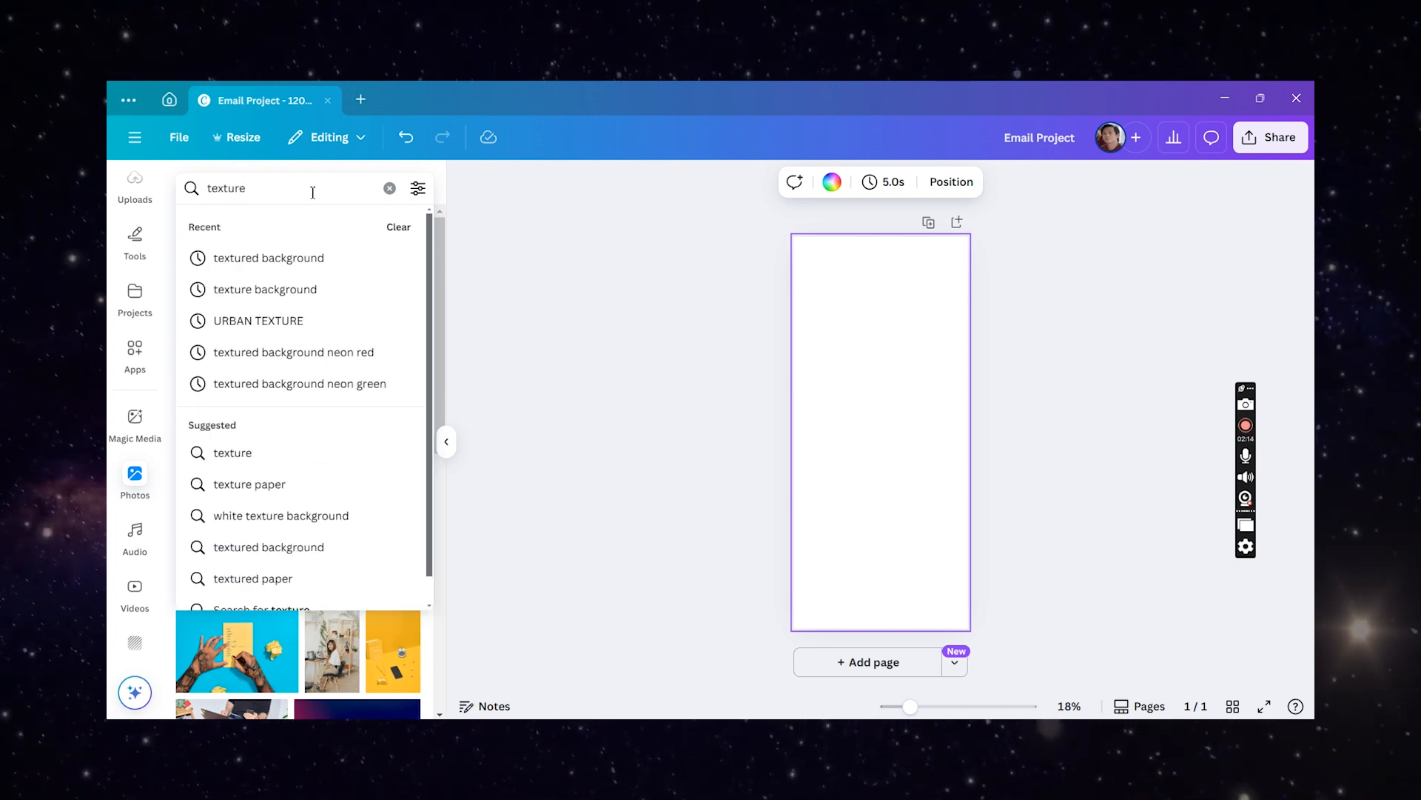
{"action": "left_click", "coordinate": [325, 265]}
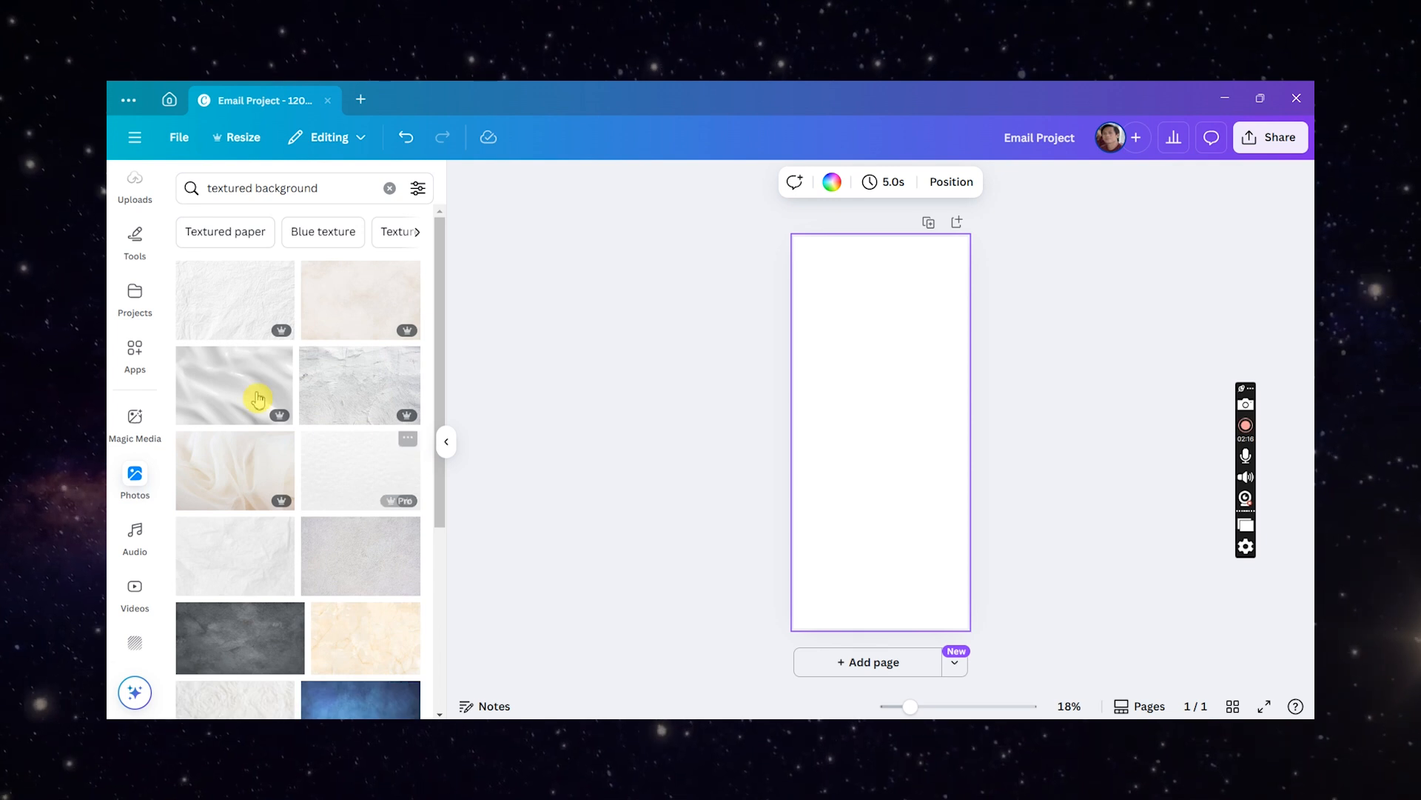
- Browse the textured background photos and add the plain grey texture and the light grey plaster texture to the page
{"action": "scroll", "coordinate": [286, 460], "scroll_direction": "down", "scroll_amount": 3}
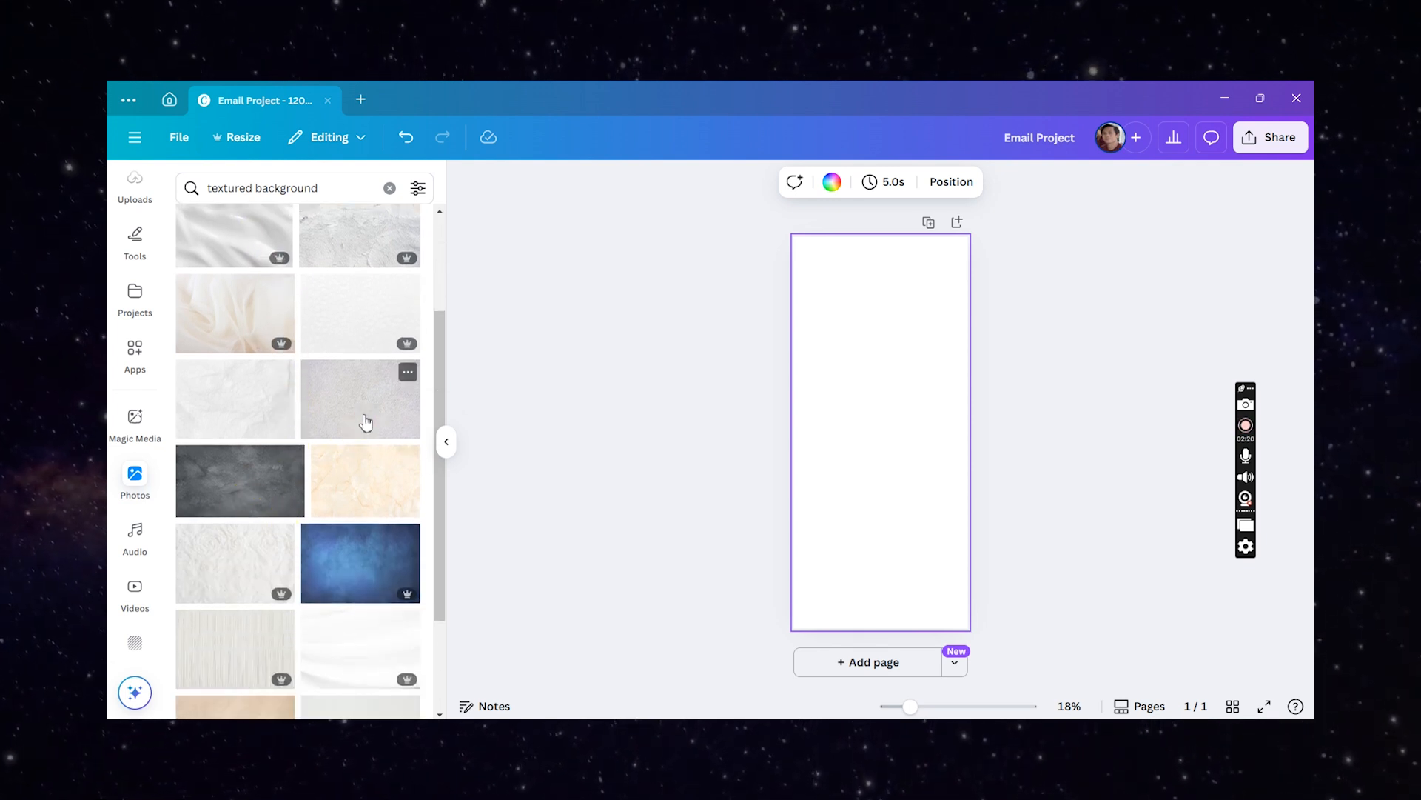
{"action": "scroll", "coordinate": [366, 422], "scroll_direction": "down", "scroll_amount": 10}
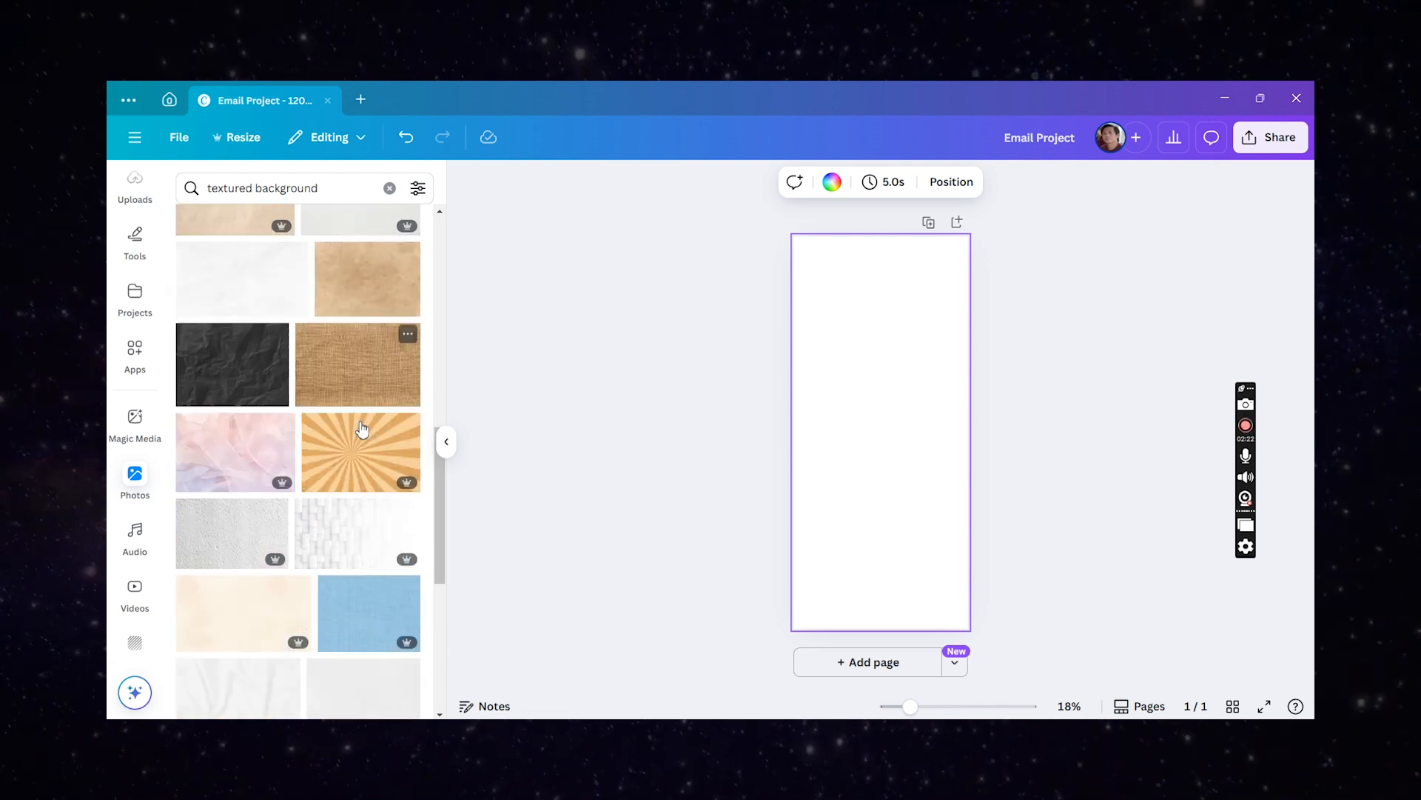
{"action": "scroll", "coordinate": [362, 429], "scroll_direction": "down", "scroll_amount": 9}
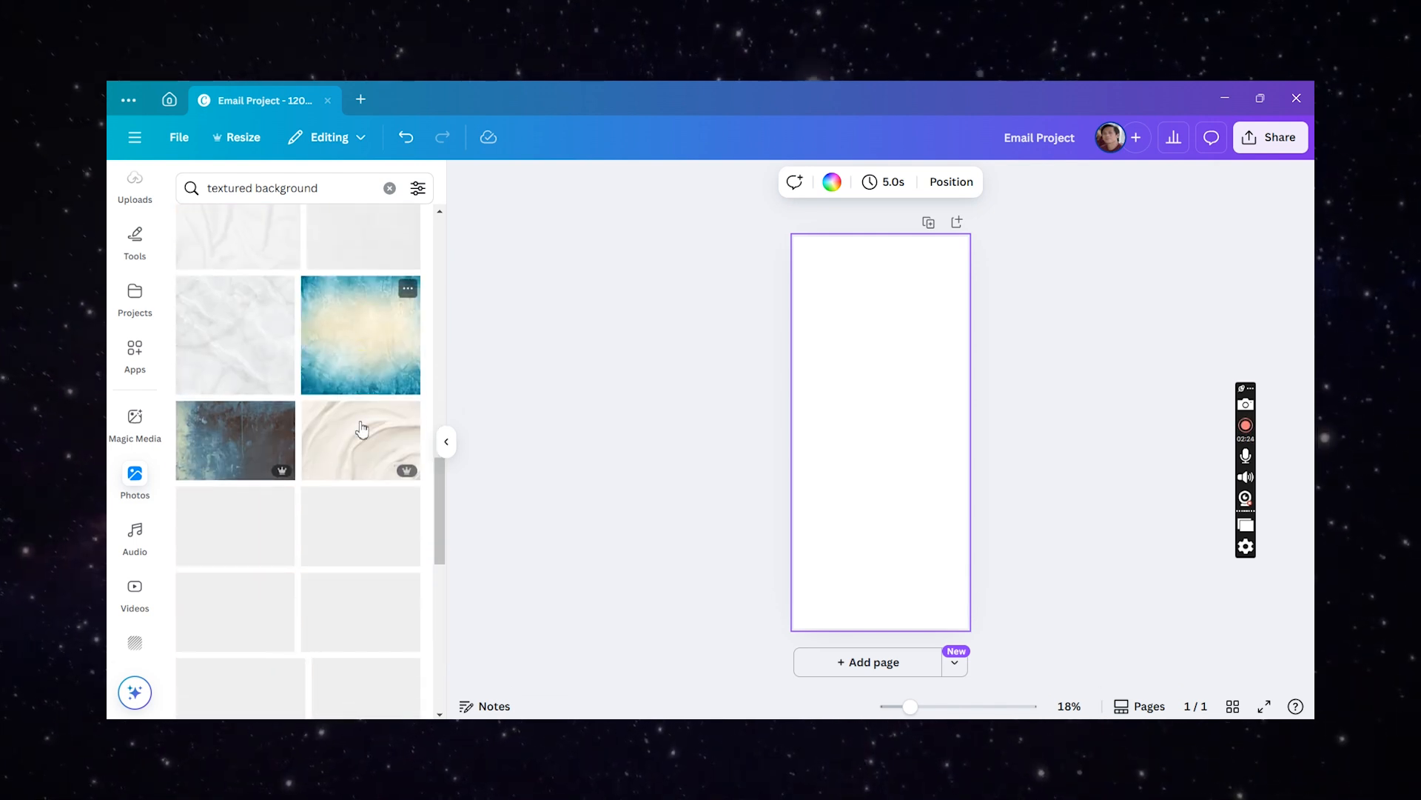
{"action": "scroll", "coordinate": [278, 370], "scroll_direction": "down", "scroll_amount": 8}
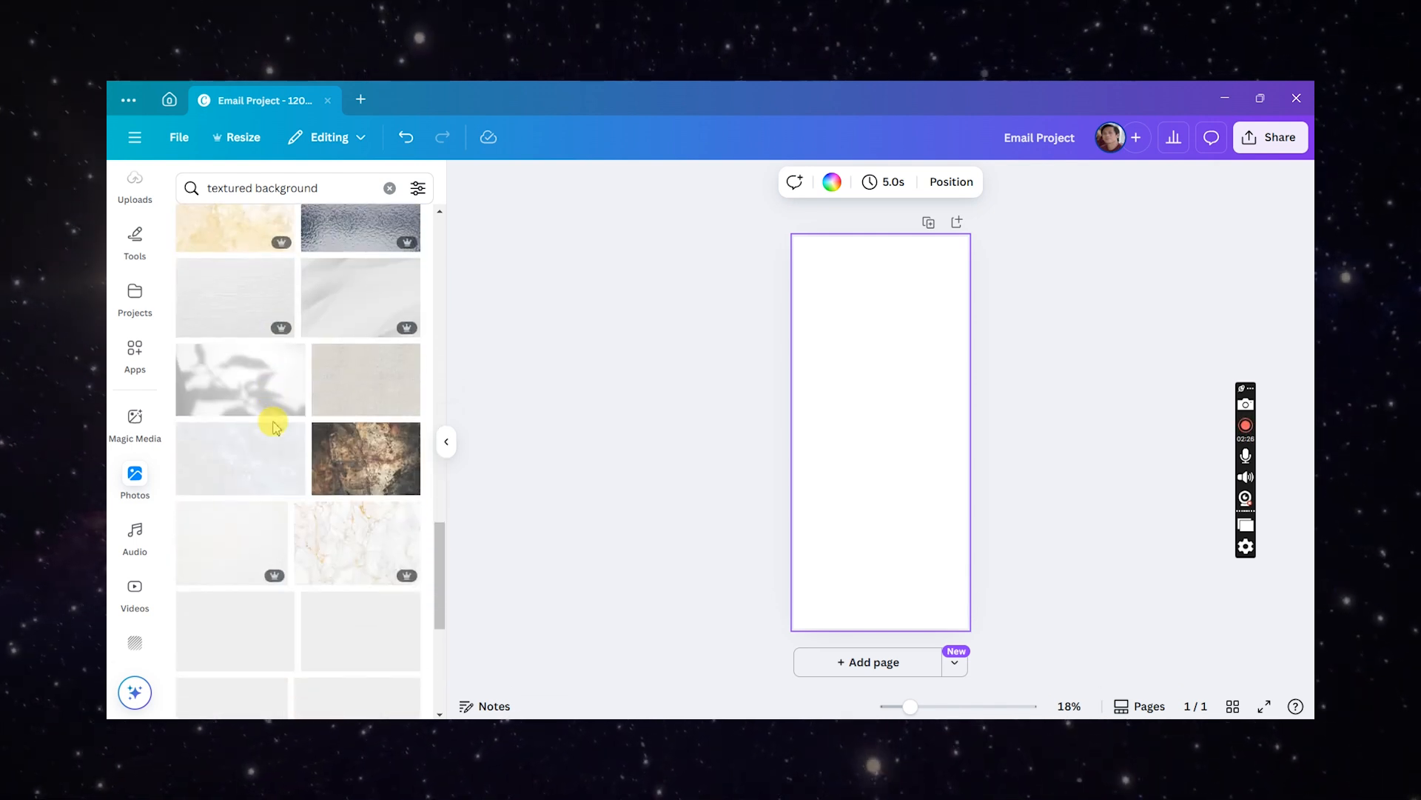
{"action": "scroll", "coordinate": [276, 428], "scroll_direction": "down", "scroll_amount": 2}
{"action": "scroll", "coordinate": [282, 546], "scroll_direction": "down", "scroll_amount": 4}
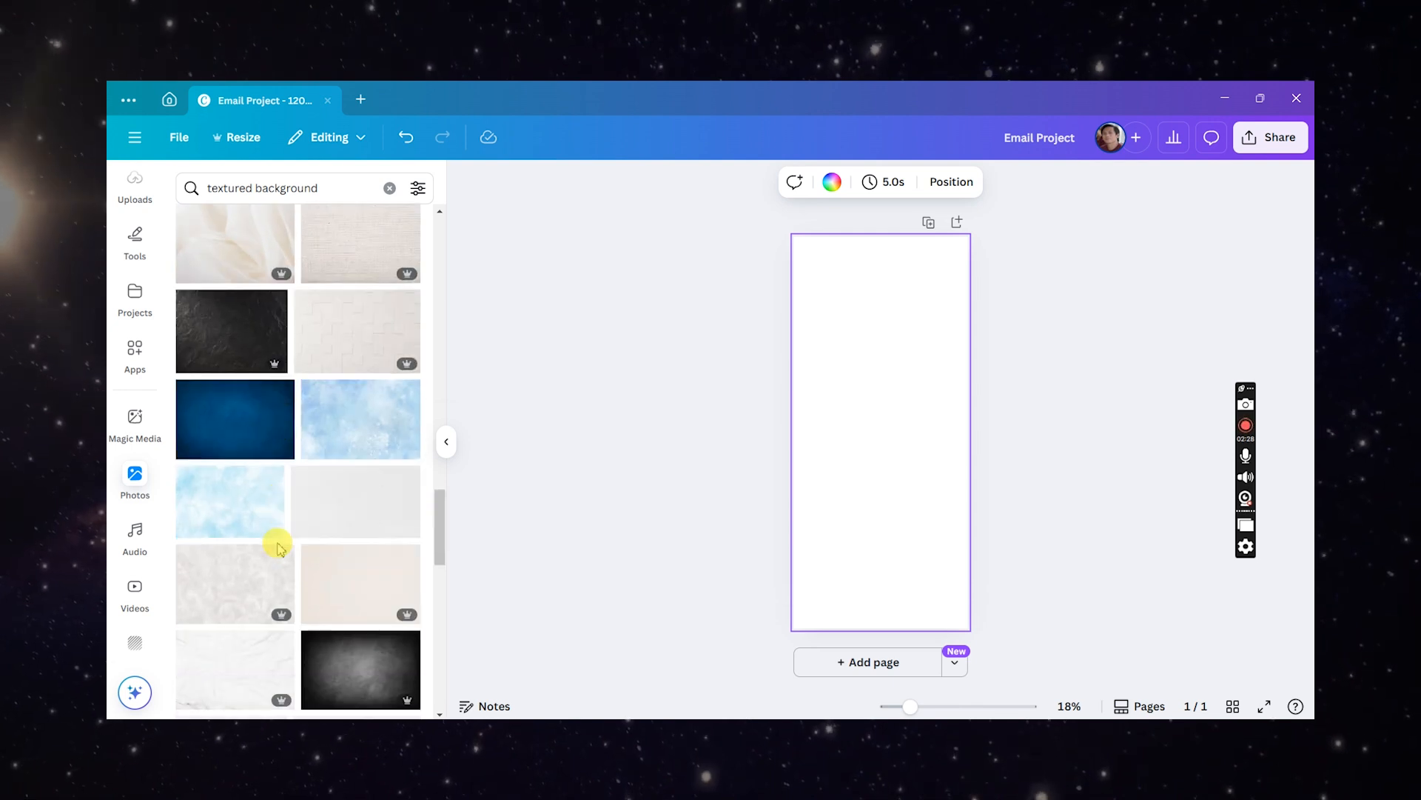
{"action": "scroll", "coordinate": [300, 581], "scroll_direction": "up", "scroll_amount": 15}
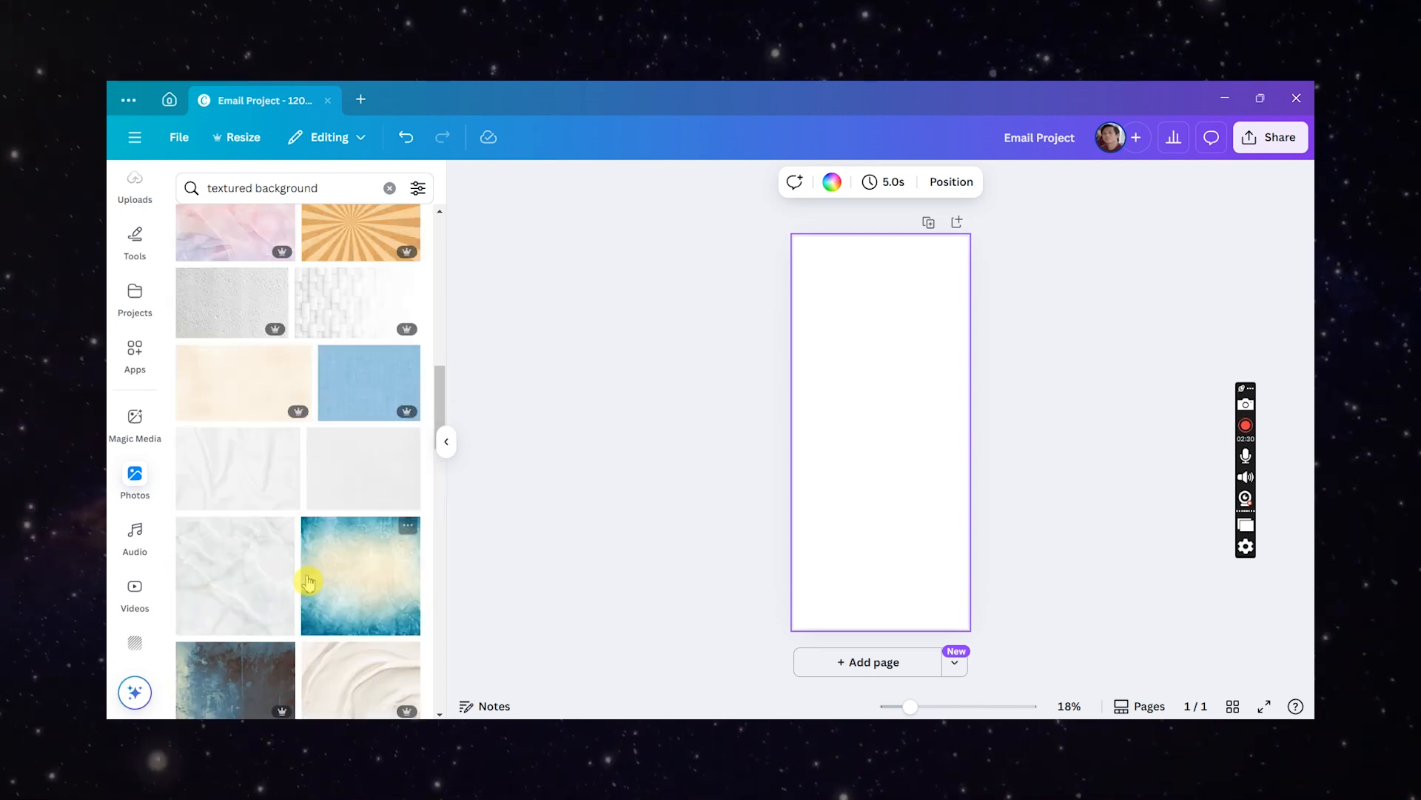
{"action": "scroll", "coordinate": [308, 582], "scroll_direction": "up", "scroll_amount": 8}
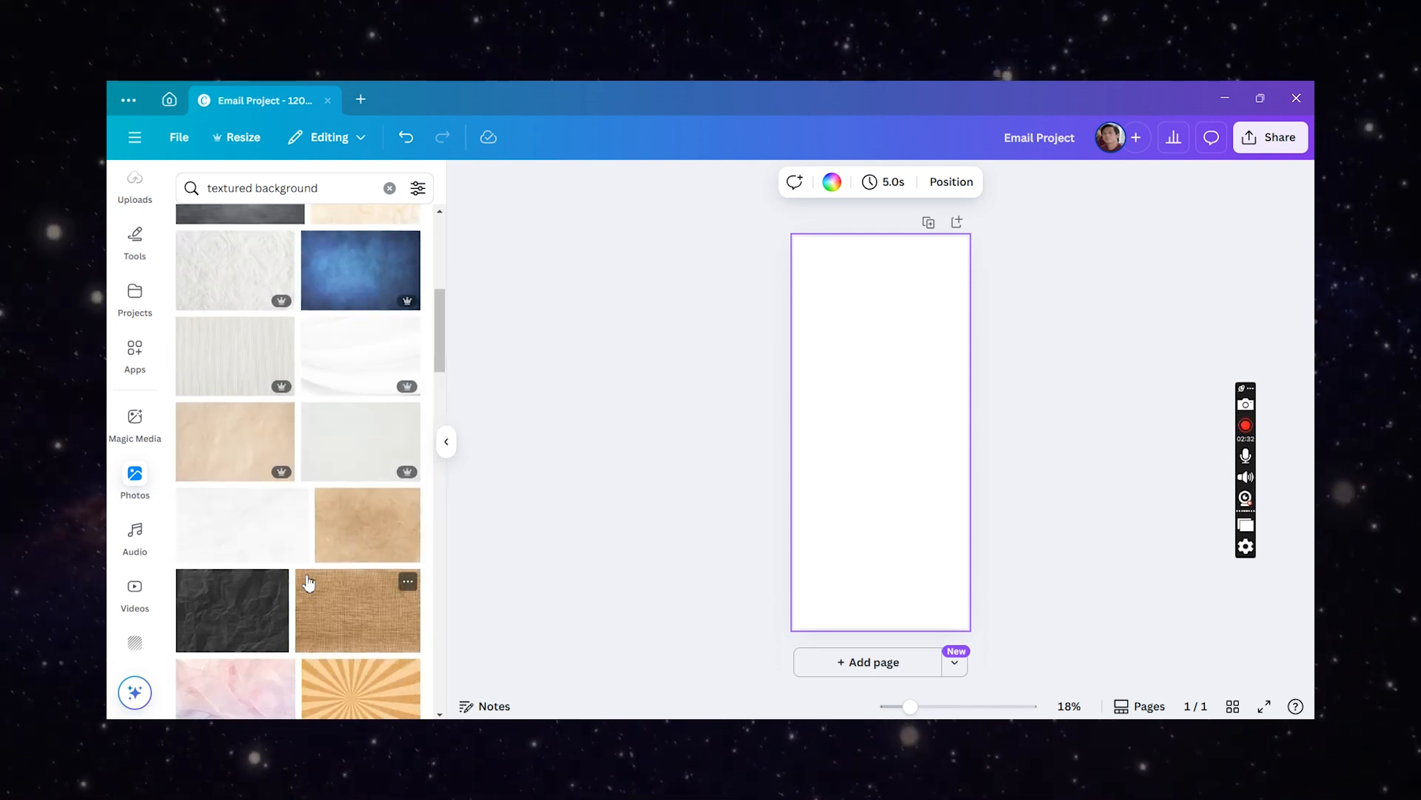
{"action": "scroll", "coordinate": [276, 555], "scroll_direction": "up", "scroll_amount": 3}
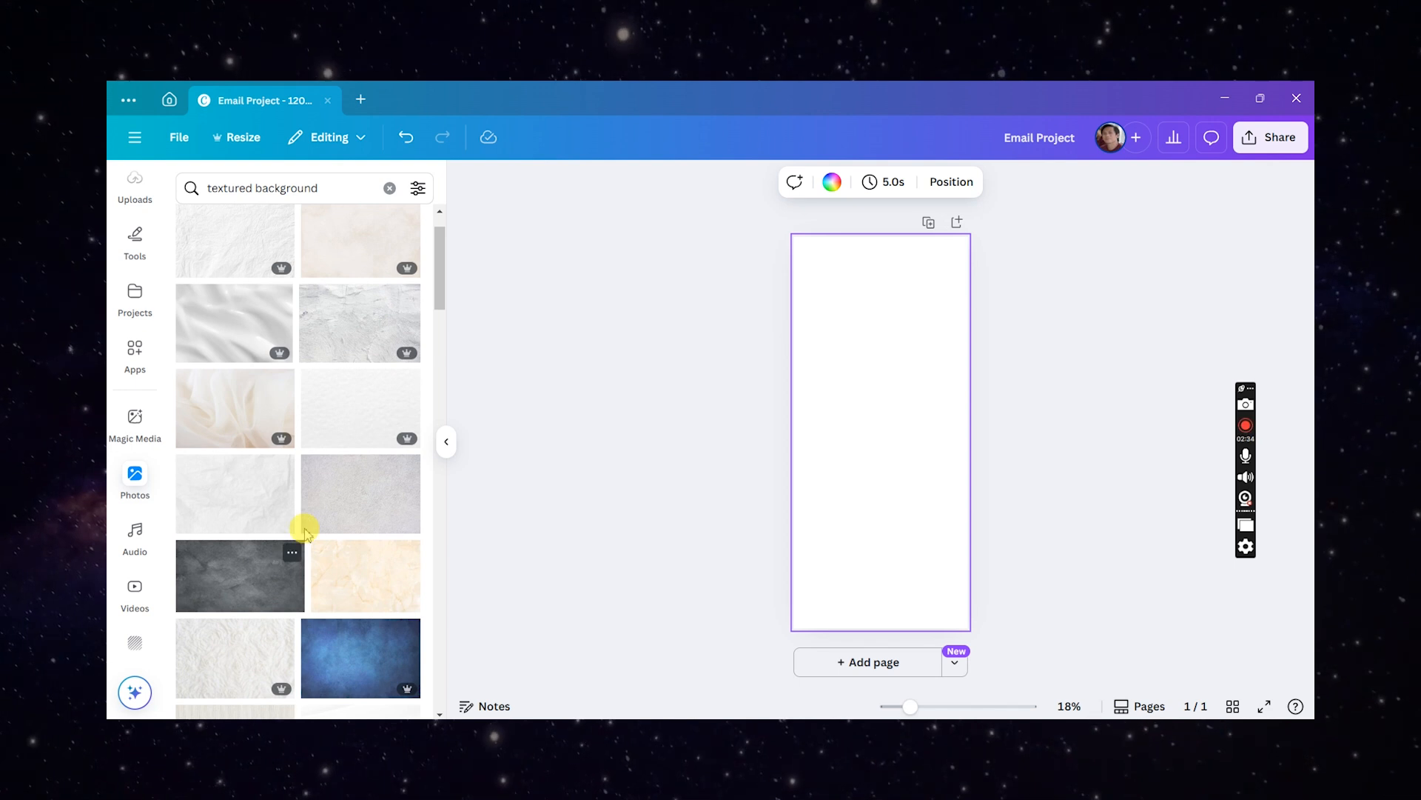
{"action": "left_click", "coordinate": [353, 495]}
{"action": "left_click", "coordinate": [379, 328]}
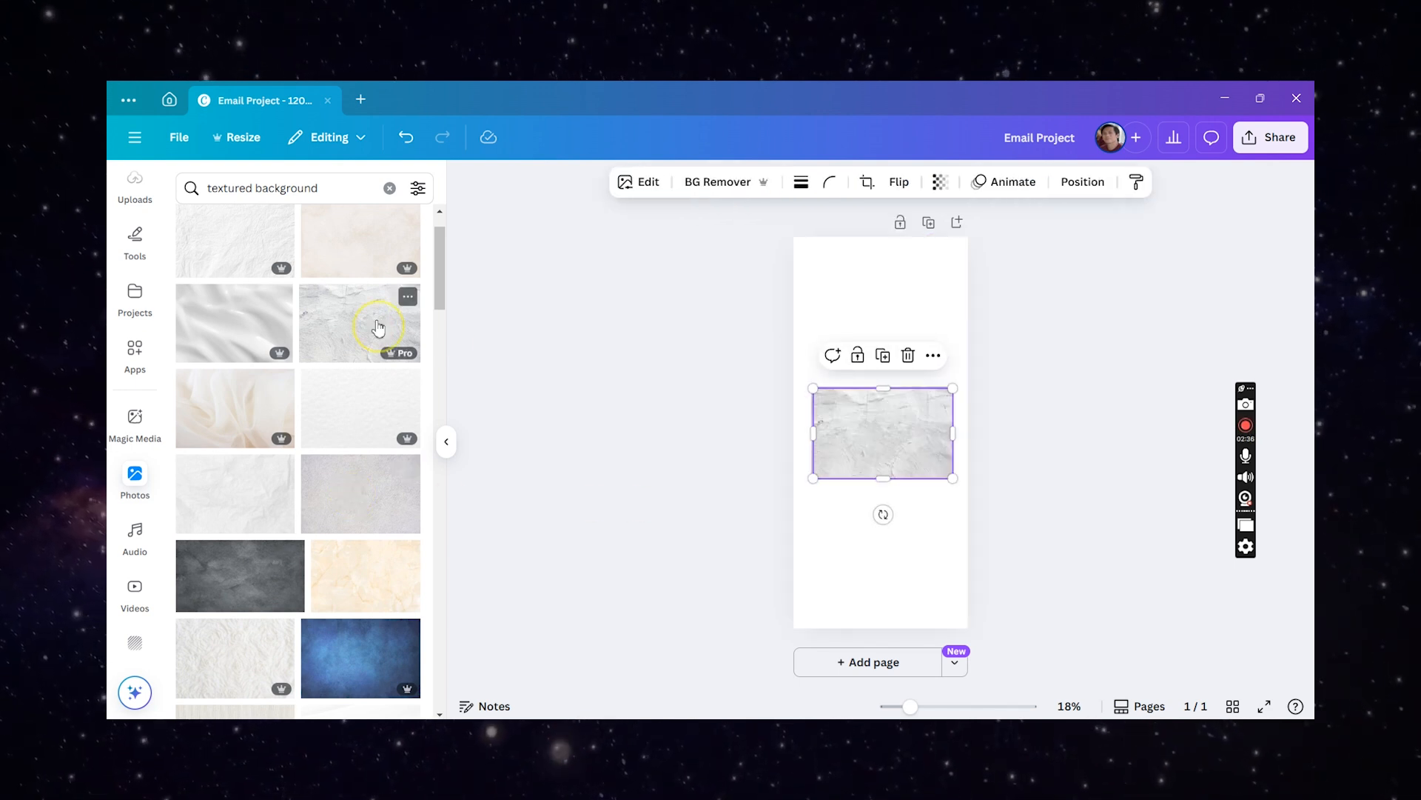
- Delete the plain grey texture photo, leaving only the light grey plaster photo on the page
{"action": "left_click_drag", "start_coordinate": [819, 412], "coordinate": [895, 441]}
{"action": "left_click", "coordinate": [850, 402]}
{"action": "key", "text": "Delete"}
- Rotate the plaster texture photo a quarter turn to vertical and set it as the page background
{"action": "left_click_drag", "start_coordinate": [881, 518], "coordinate": [990, 439]}
{"action": "right_click", "coordinate": [885, 414]}
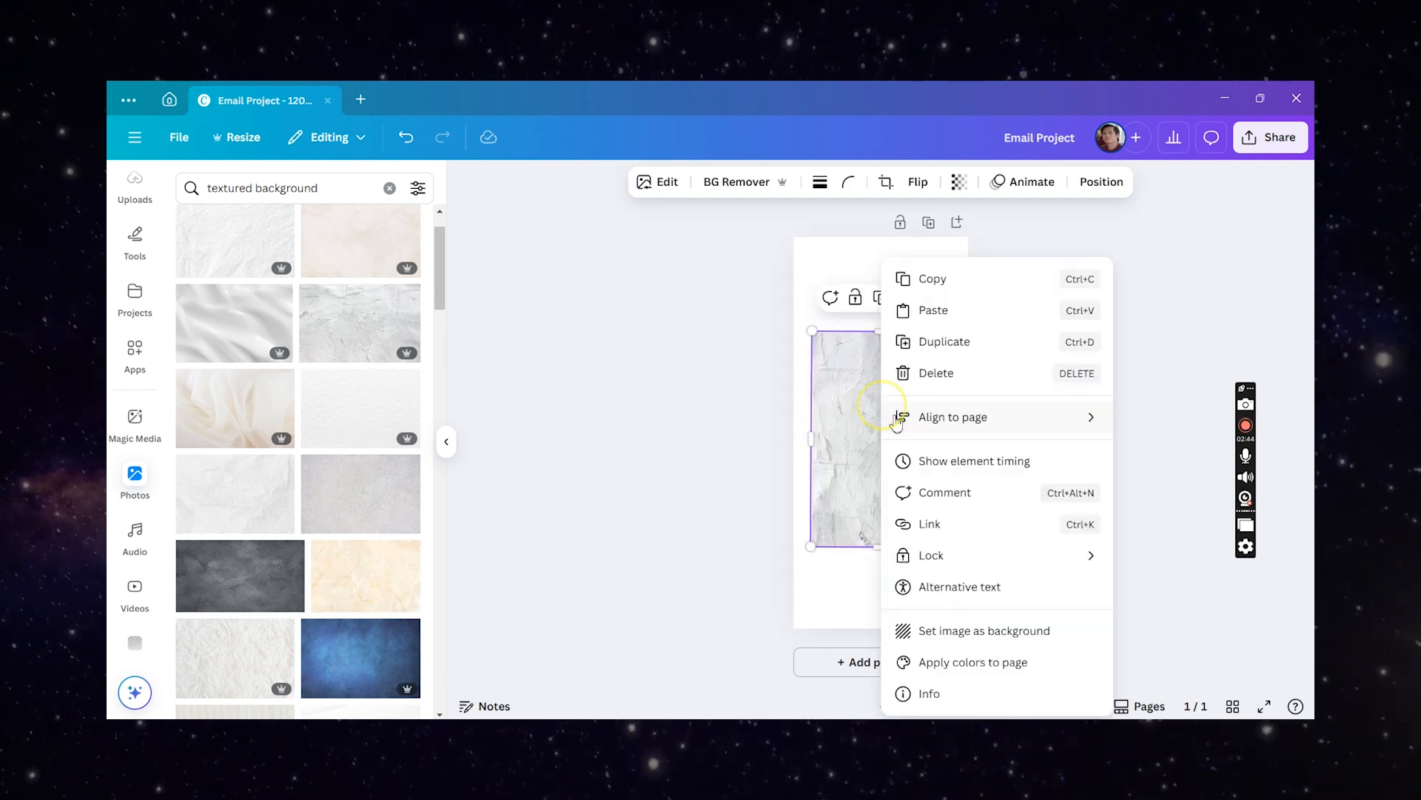
{"action": "left_click", "coordinate": [925, 632]}
{"action": "left_click", "coordinate": [892, 423]}
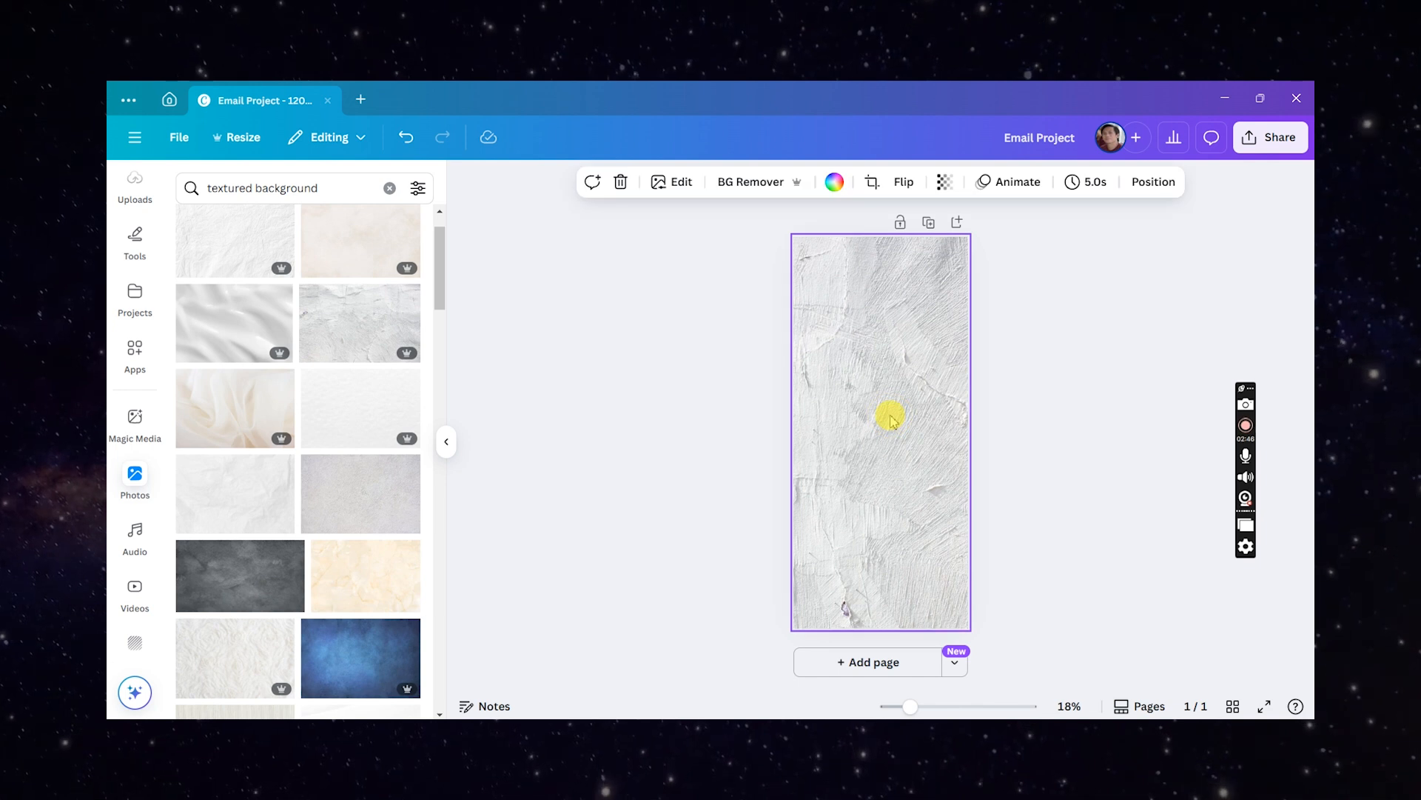
- Lower the background texture's transparency value to about 39
{"action": "left_click", "coordinate": [942, 188]}
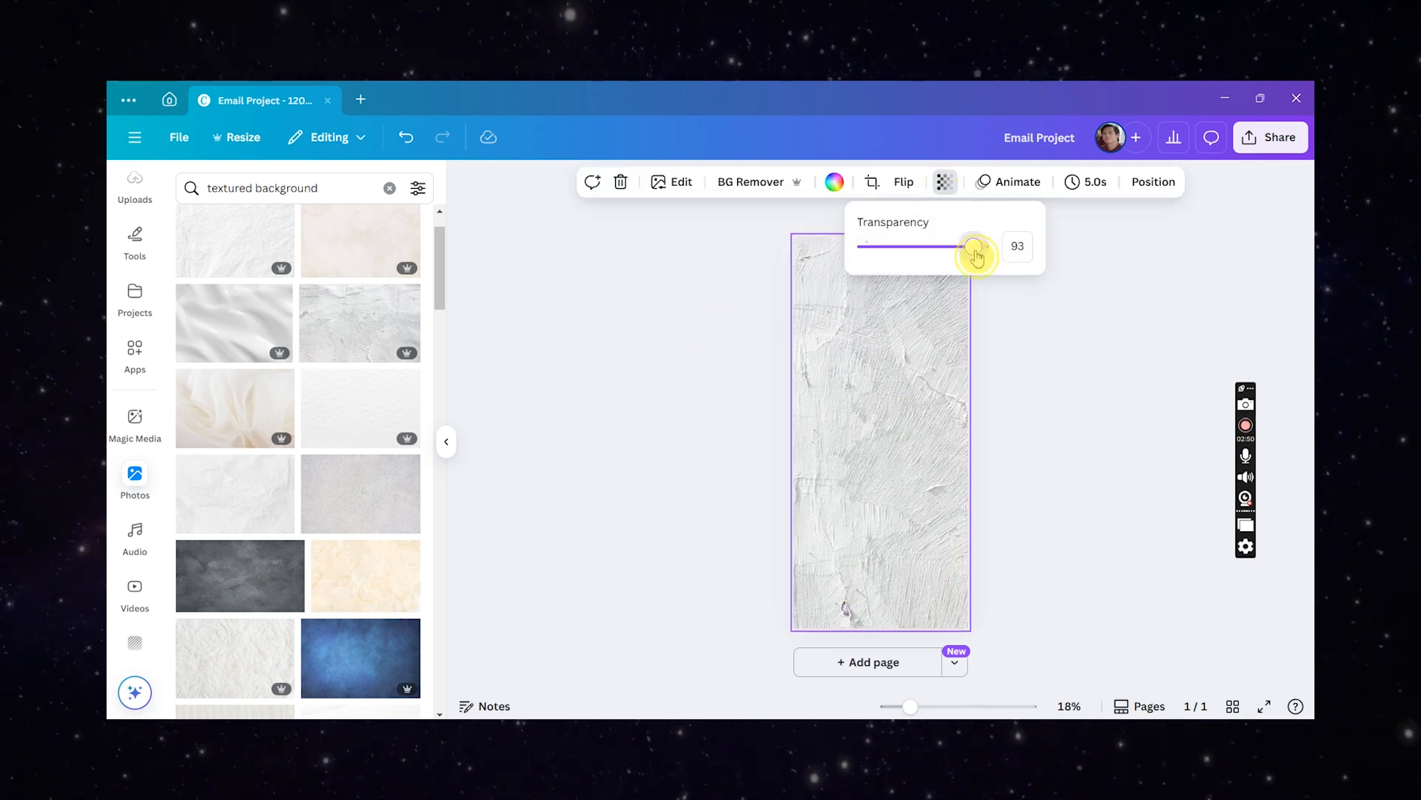
{"action": "left_click_drag", "start_coordinate": [961, 252], "coordinate": [915, 252]}
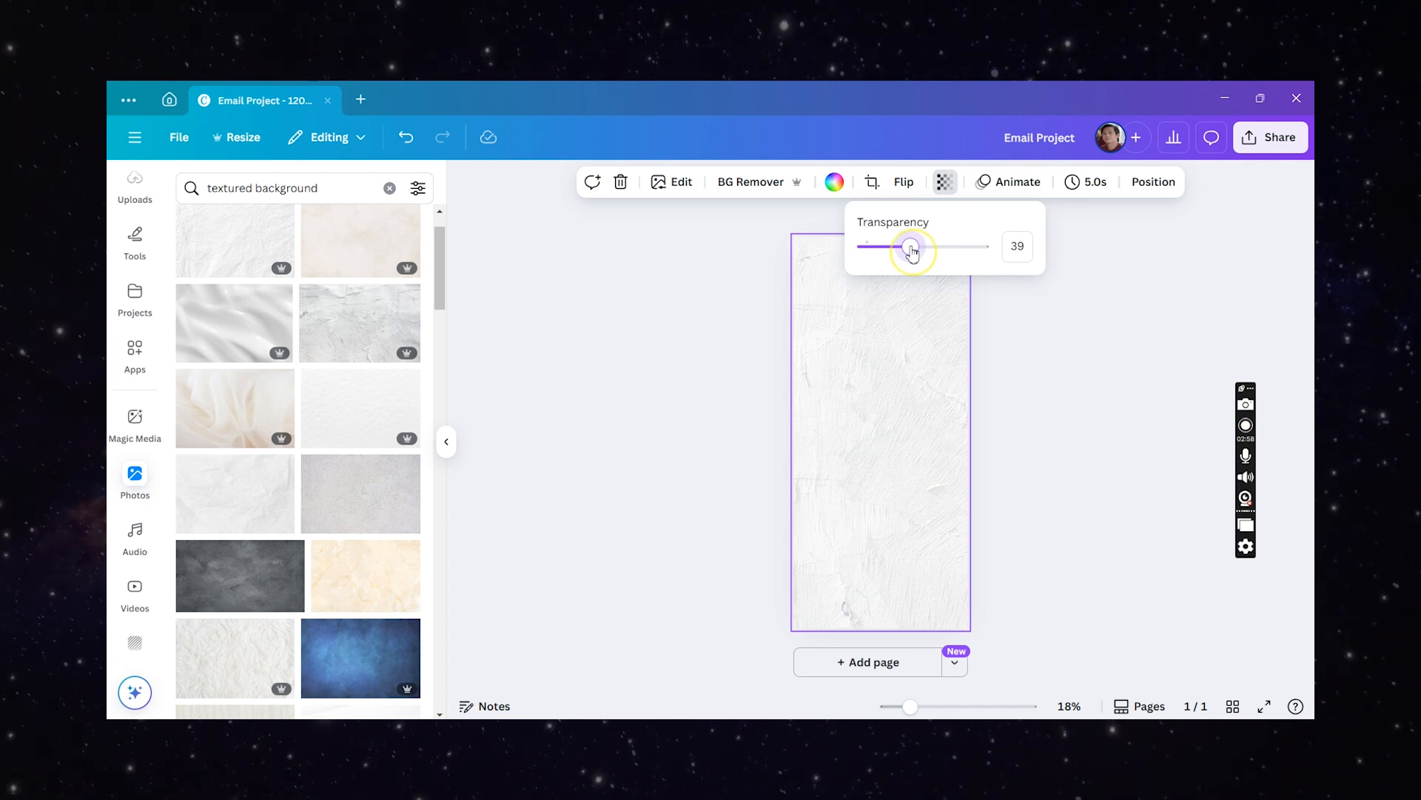
{"action": "left_click_drag", "start_coordinate": [912, 251], "coordinate": [913, 250]}
{"action": "left_click", "coordinate": [1056, 454]}
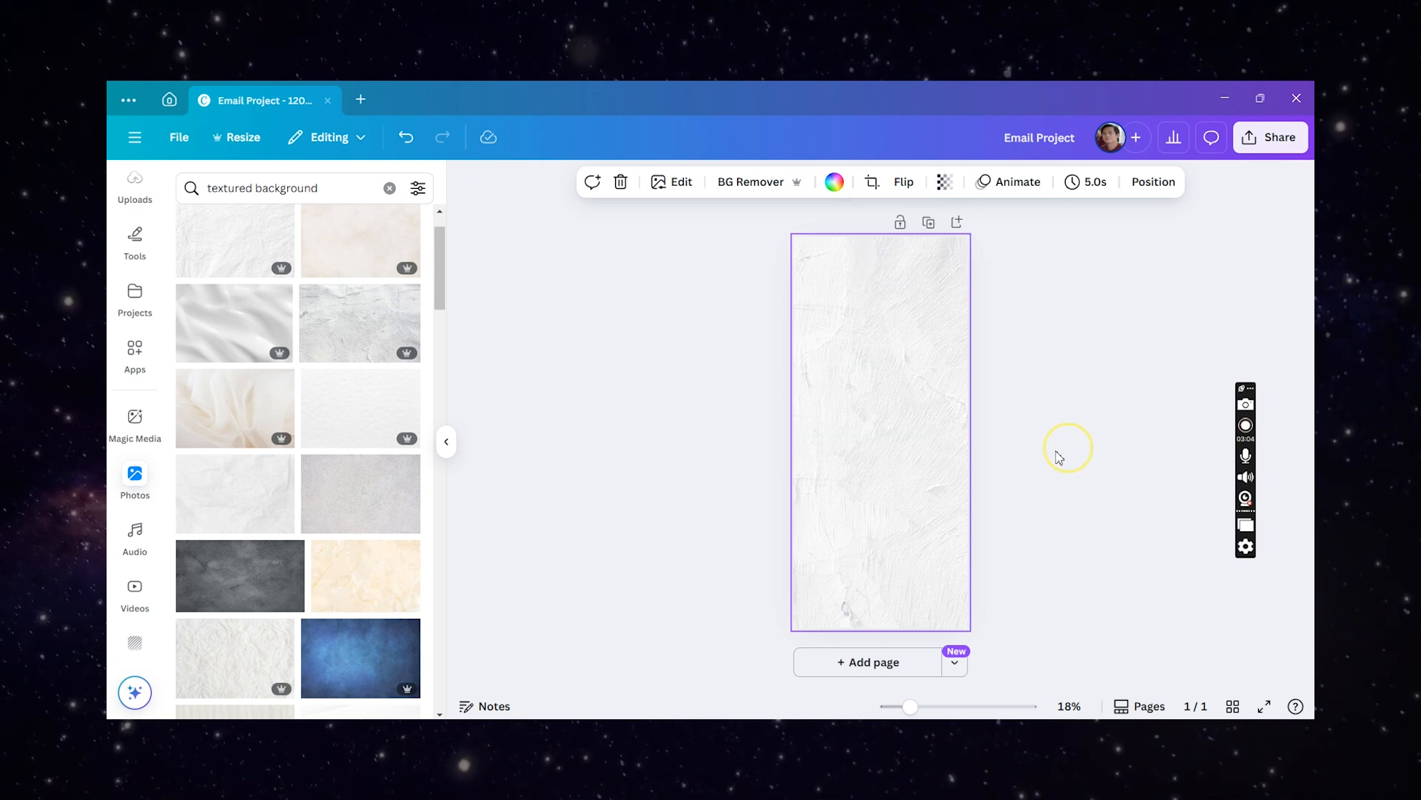
{"action": "left_click", "coordinate": [892, 437]}
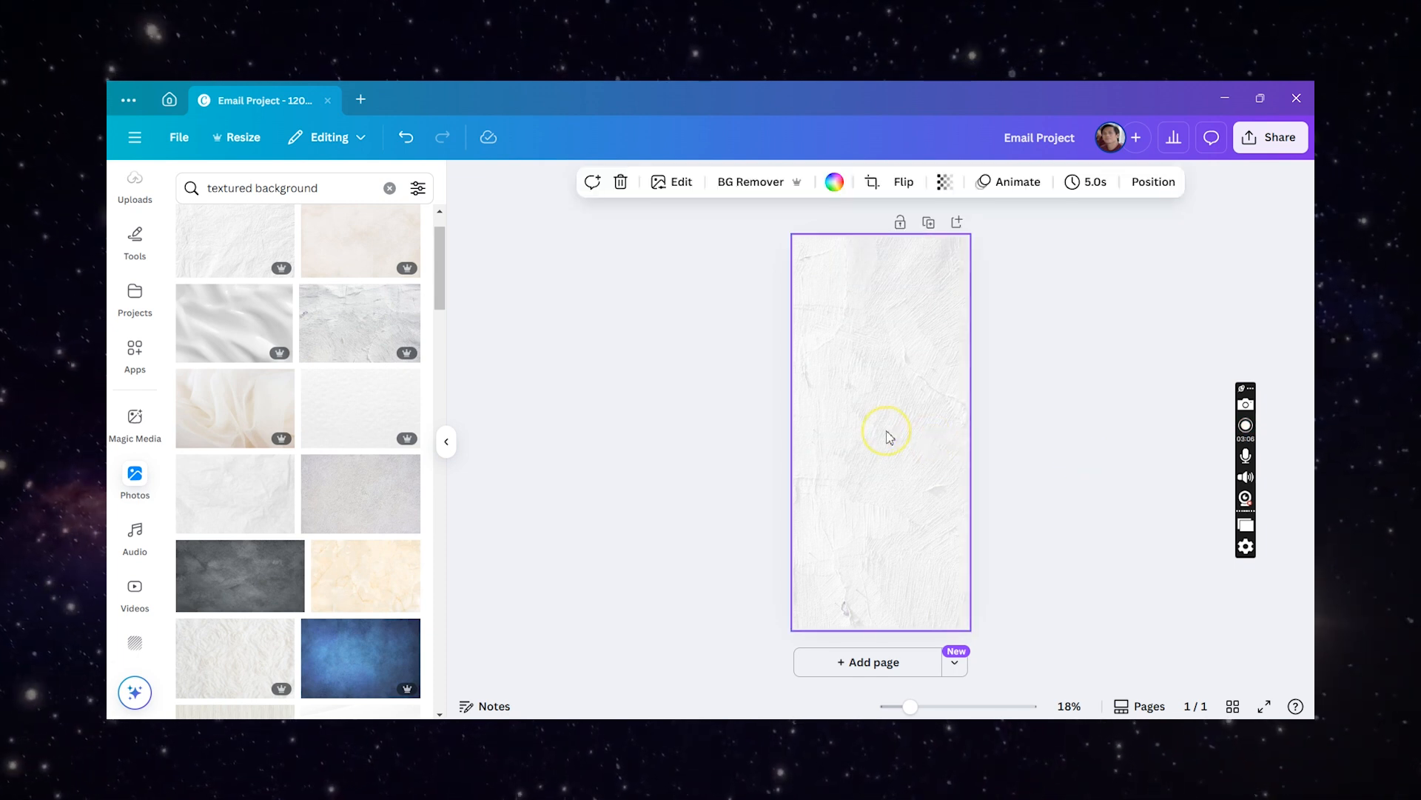
{"action": "left_click", "coordinate": [1057, 444]}
{"action": "left_click", "coordinate": [901, 412]}
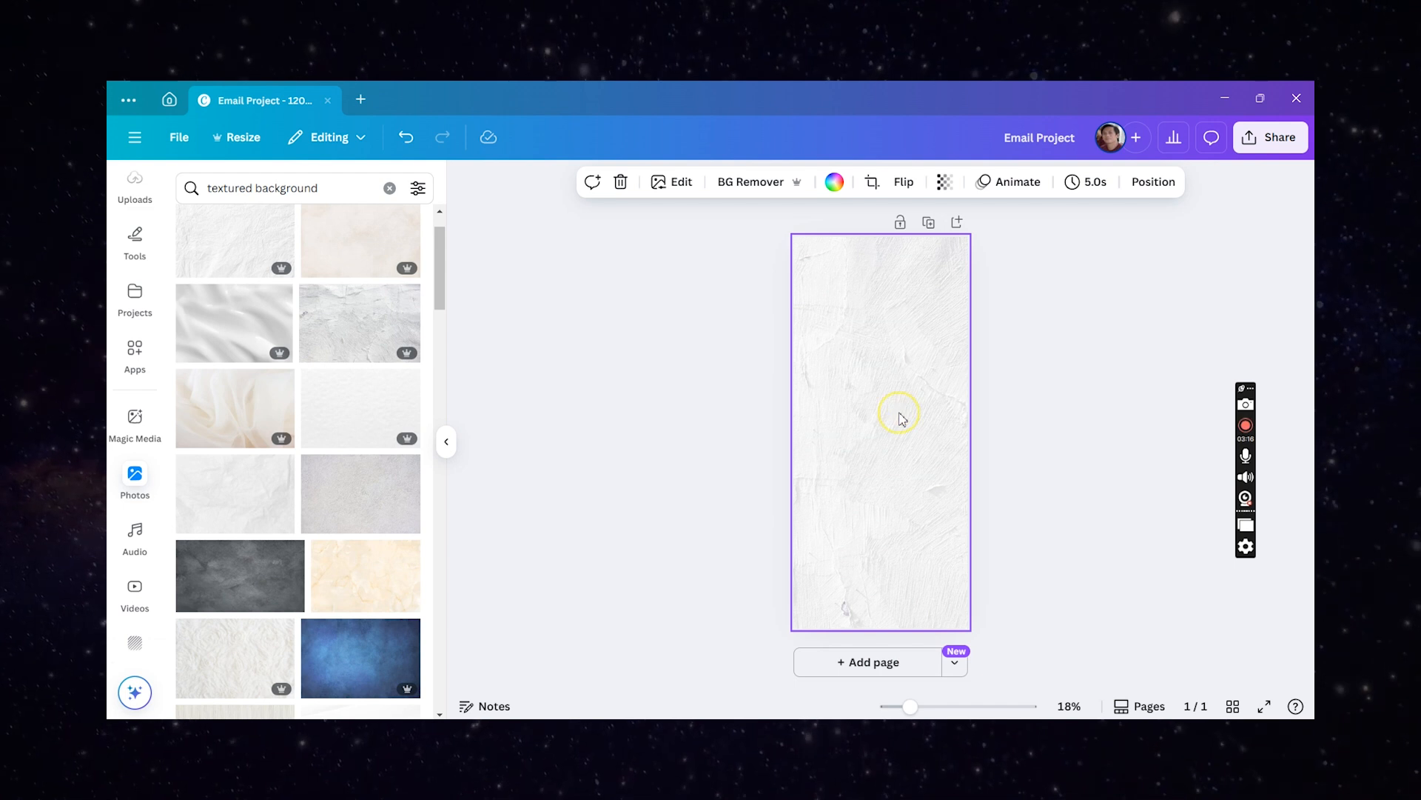
{"action": "left_click", "coordinate": [579, 394]}
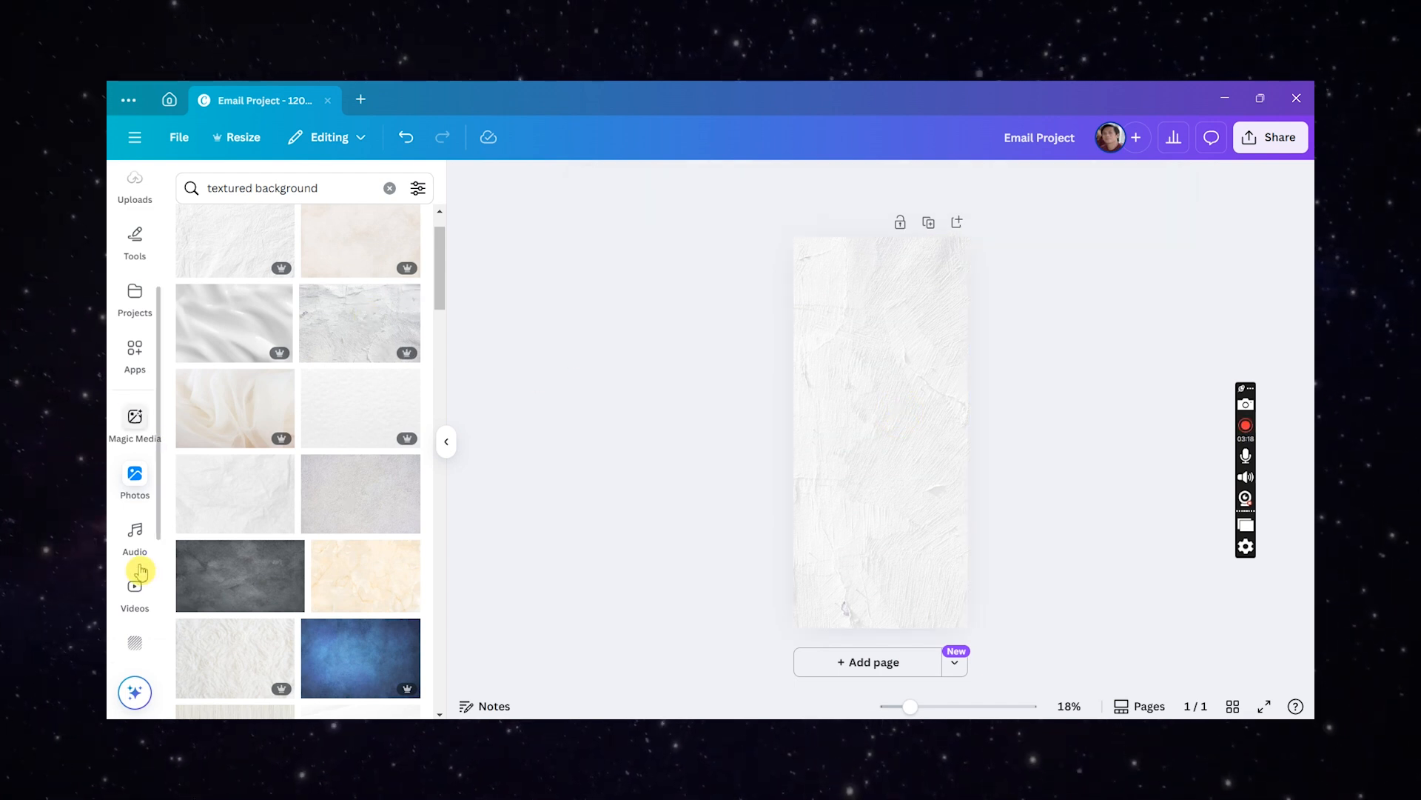
- Clear the textured background search and search the photos for "jordan shoes"
{"action": "left_click", "coordinate": [389, 188]}
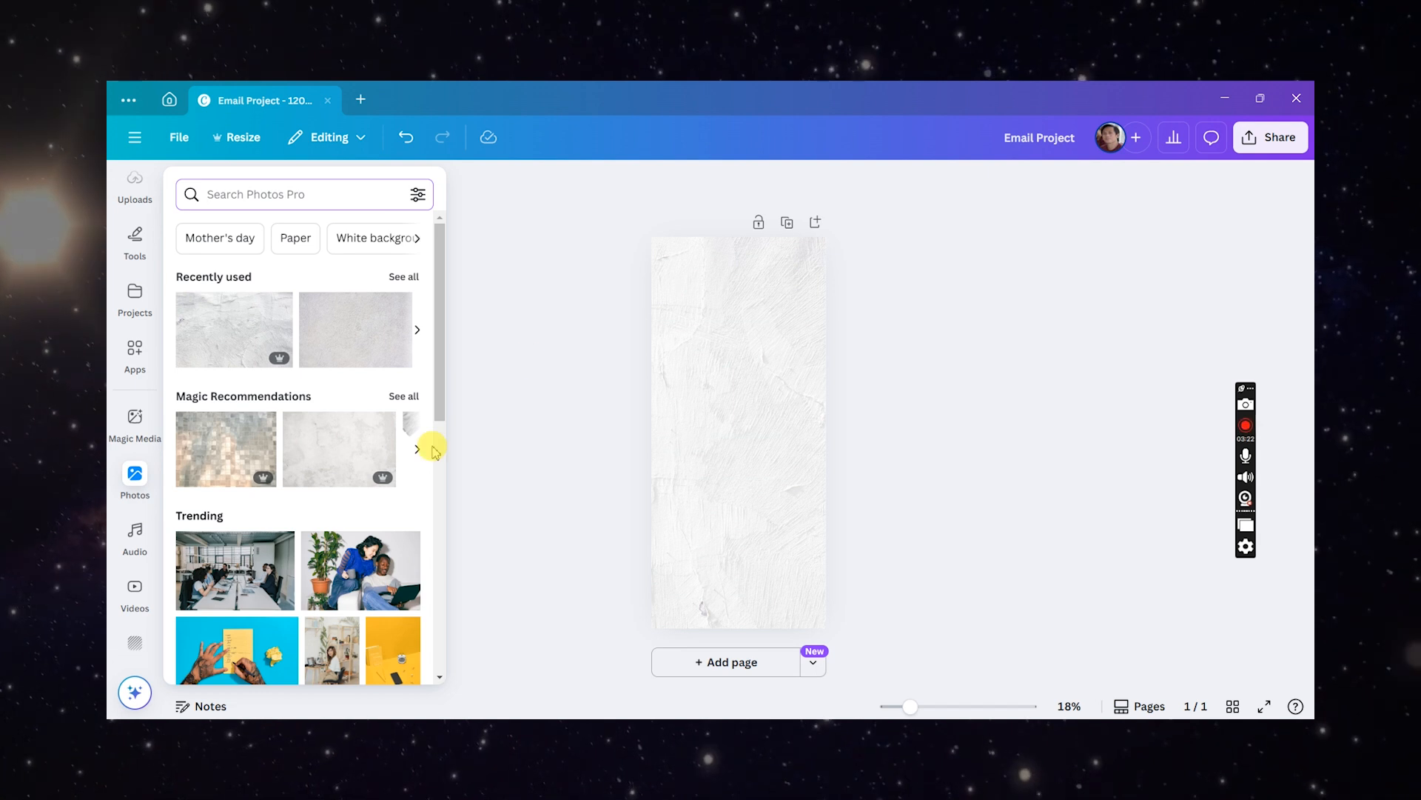
{"action": "left_click_drag", "start_coordinate": [441, 368], "coordinate": [327, 207]}
{"action": "left_click", "coordinate": [330, 194]}
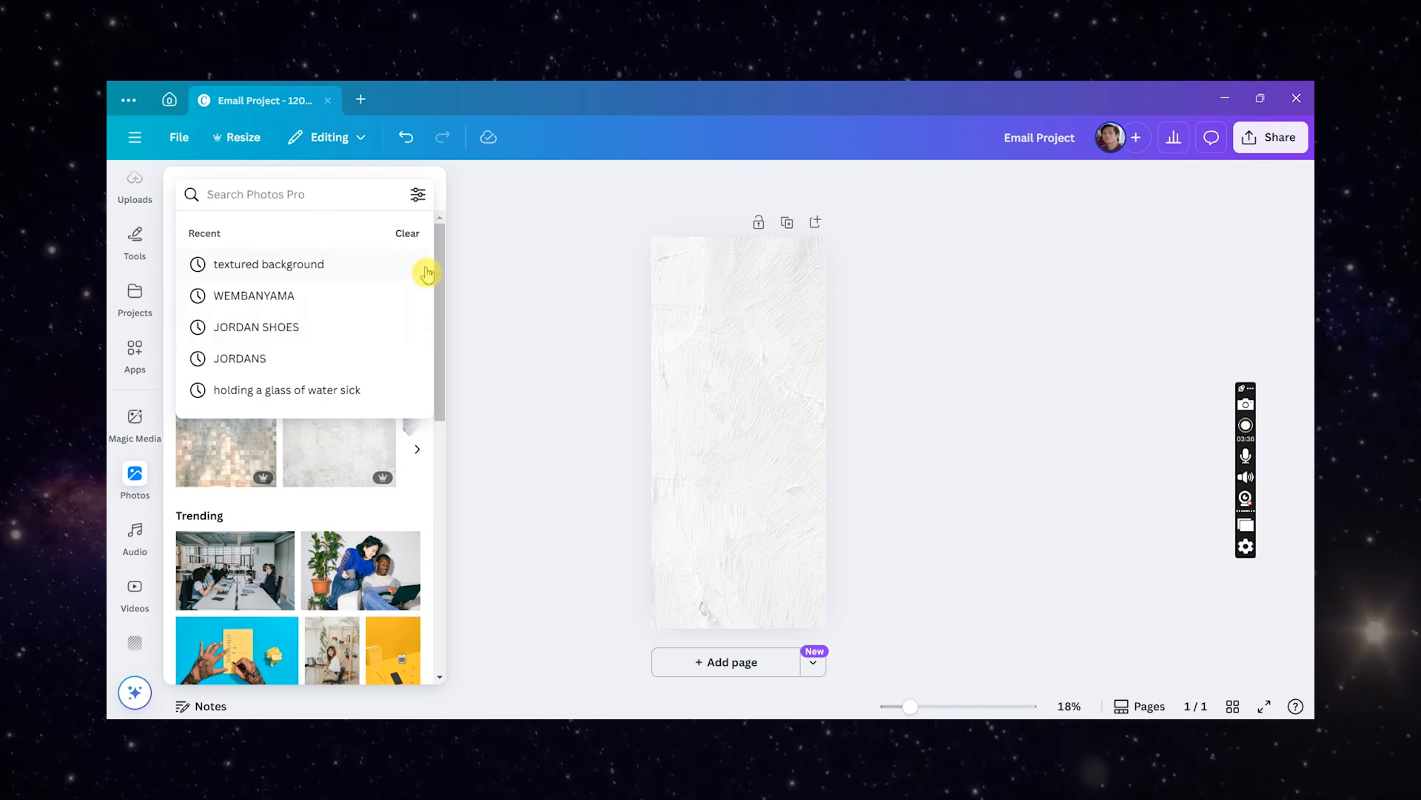
{"action": "type", "text": "jordan shes"}
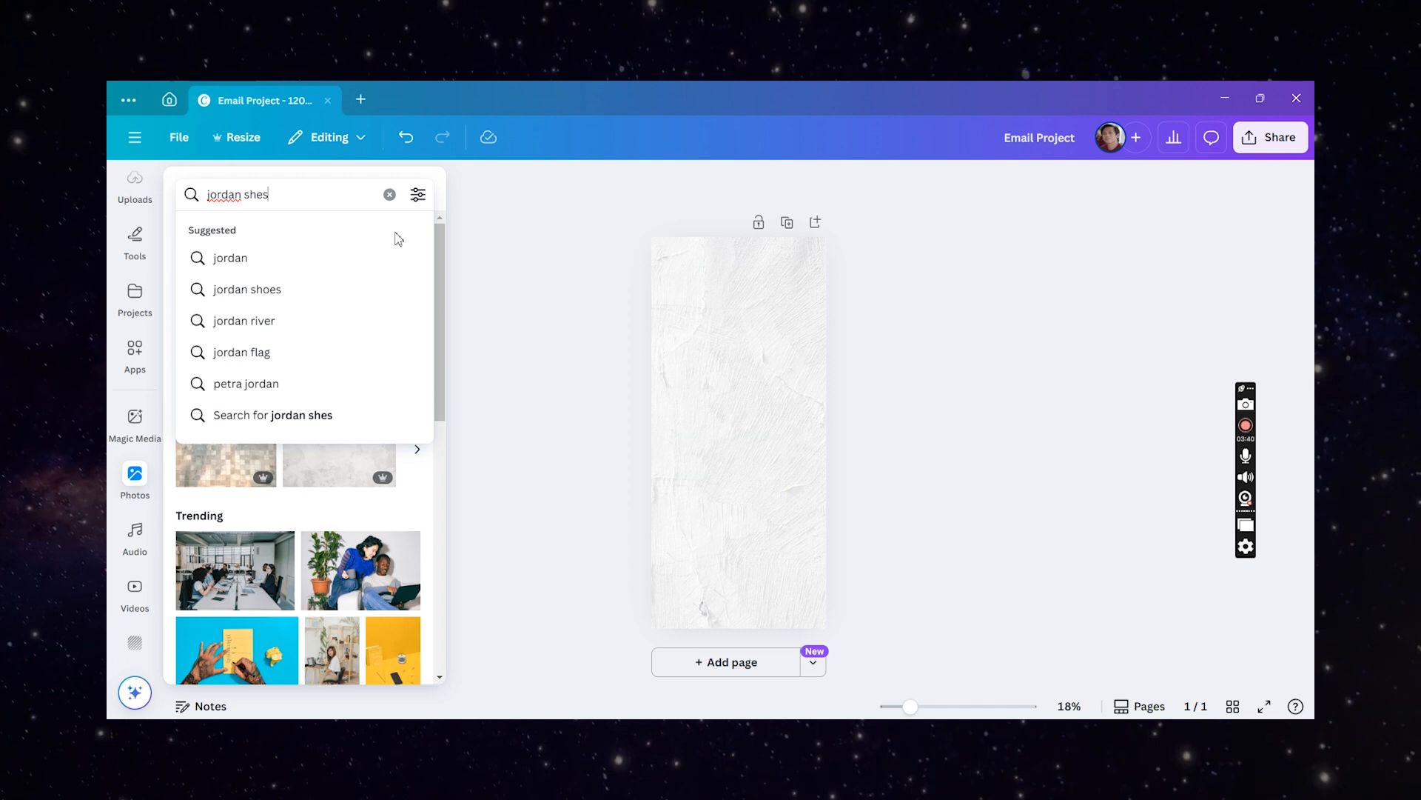
{"action": "key", "text": "BackSpace"}
{"action": "key", "text": "BackSpace"}
{"action": "type", "text": "oes"}
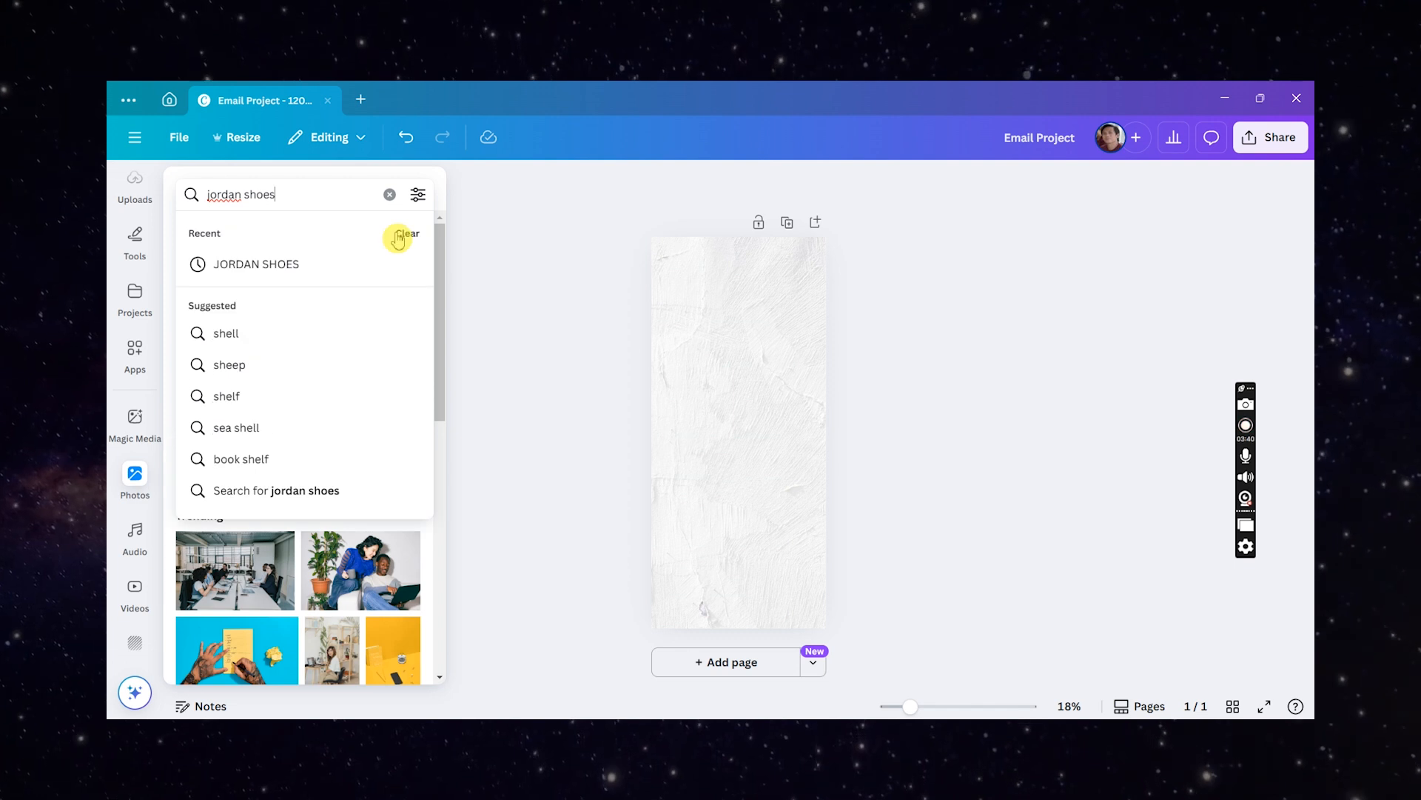
{"action": "key", "text": "Return"}
- Add the photo of black-and-white sneakers on a red Nike box to the page and enlarge it to the full page width
{"action": "scroll", "coordinate": [274, 420], "scroll_direction": "down", "scroll_amount": 10}
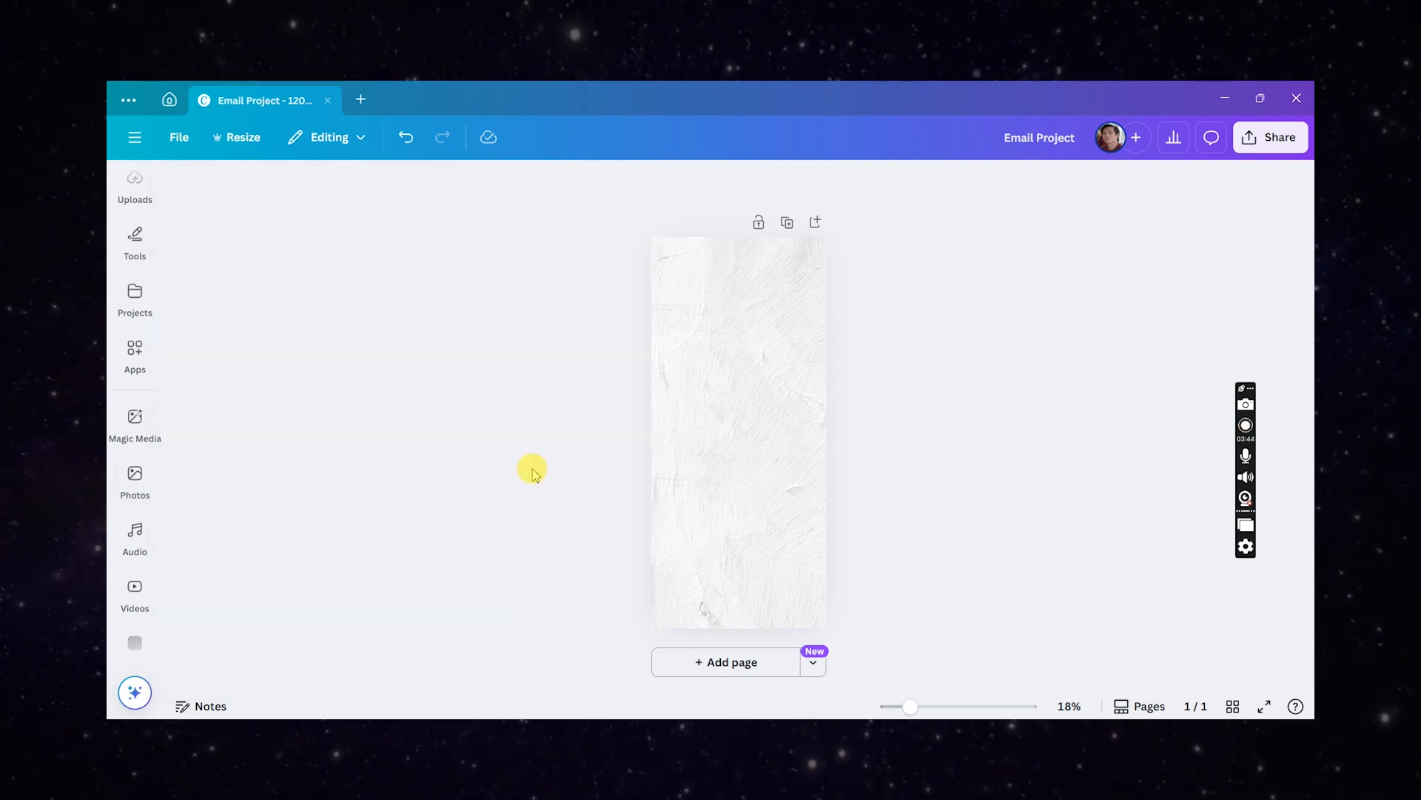
{"action": "left_click", "coordinate": [138, 481]}
{"action": "left_click", "coordinate": [196, 447]}
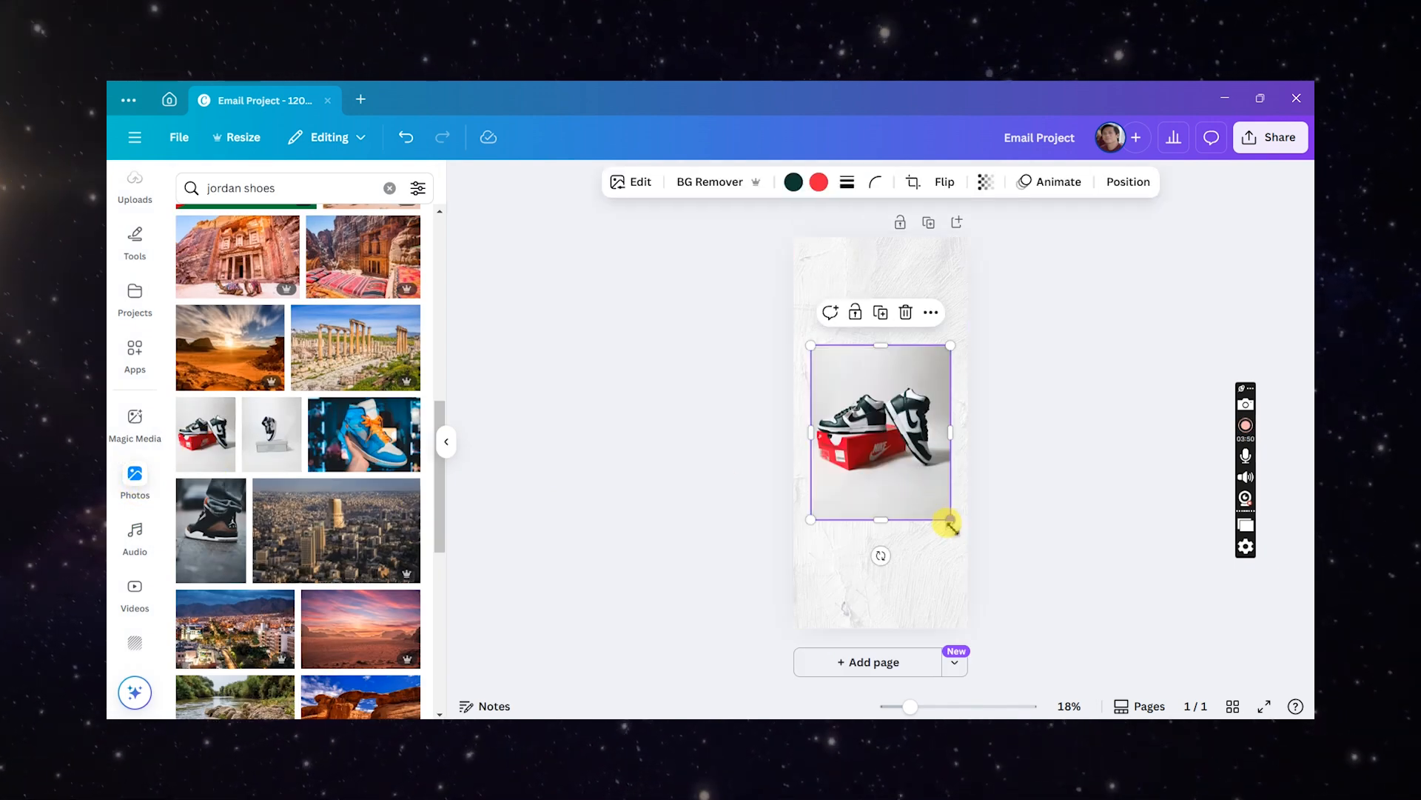
{"action": "left_click_drag", "start_coordinate": [952, 518], "coordinate": [962, 551]}
- Move the sneaker photo higher on the page, keeping it horizontally centred, and remove its background
{"action": "scroll", "coordinate": [901, 442], "scroll_direction": "up", "scroll_amount": 3}
{"action": "scroll", "coordinate": [901, 444], "scroll_direction": "up", "scroll_amount": 1}
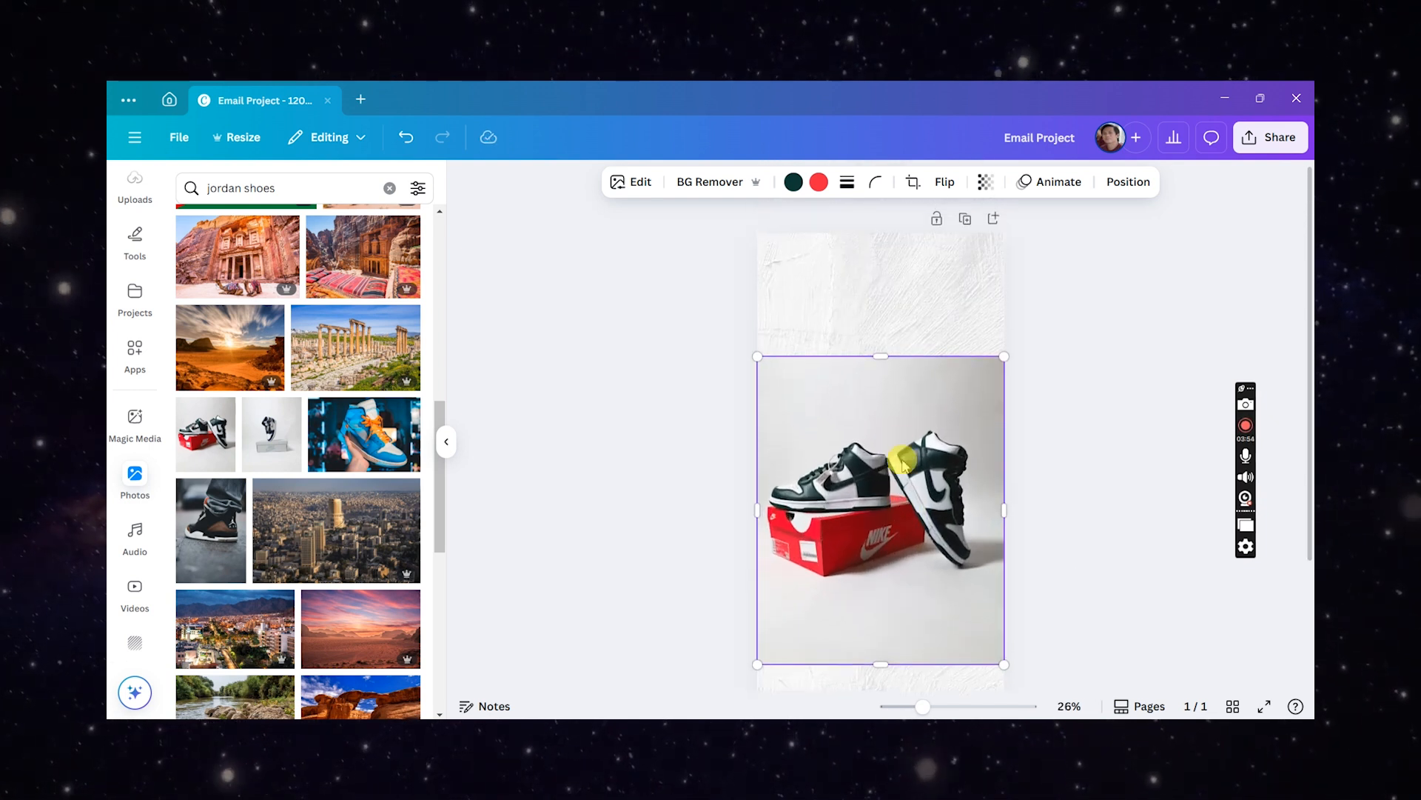
{"action": "left_click_drag", "start_coordinate": [904, 485], "coordinate": [903, 438]}
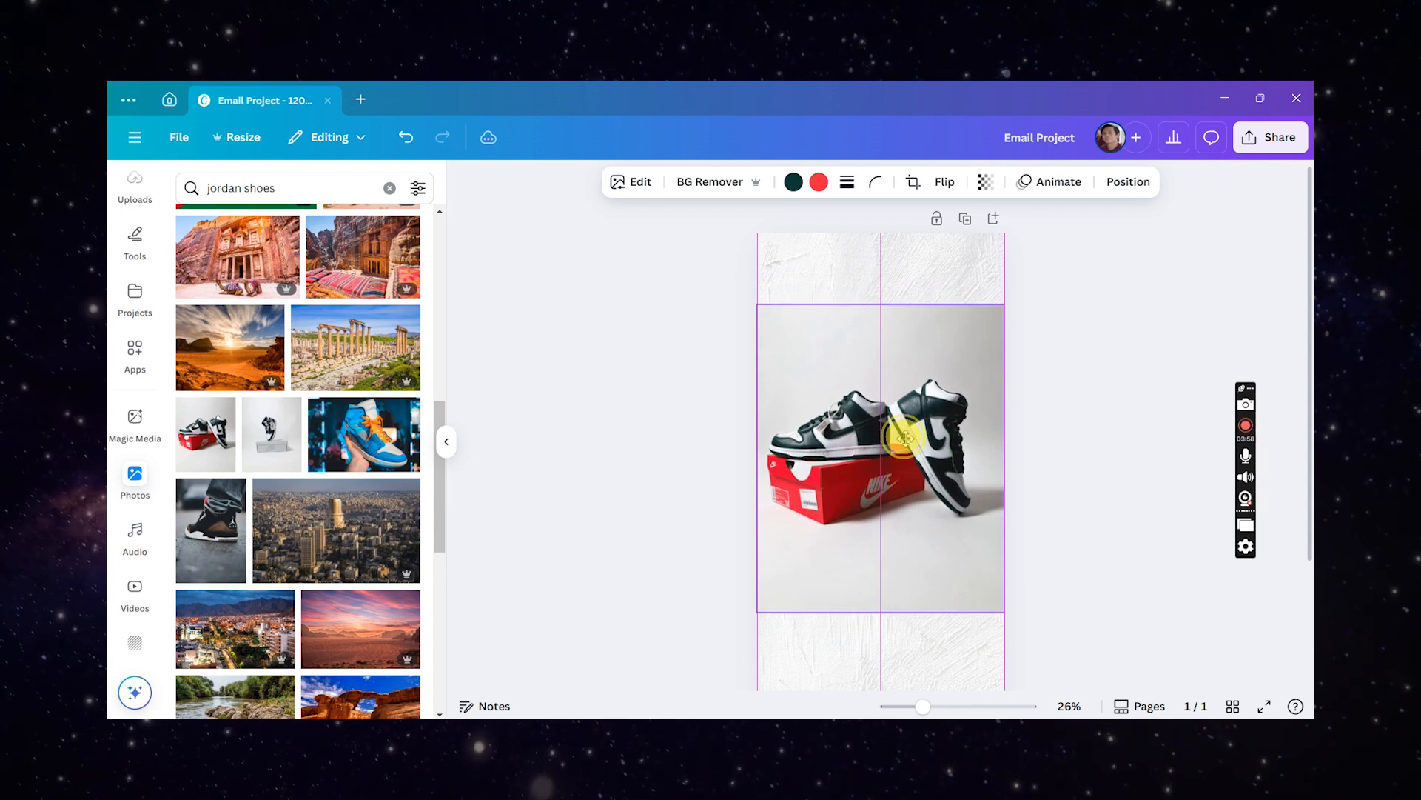
{"action": "left_click", "coordinate": [920, 470]}
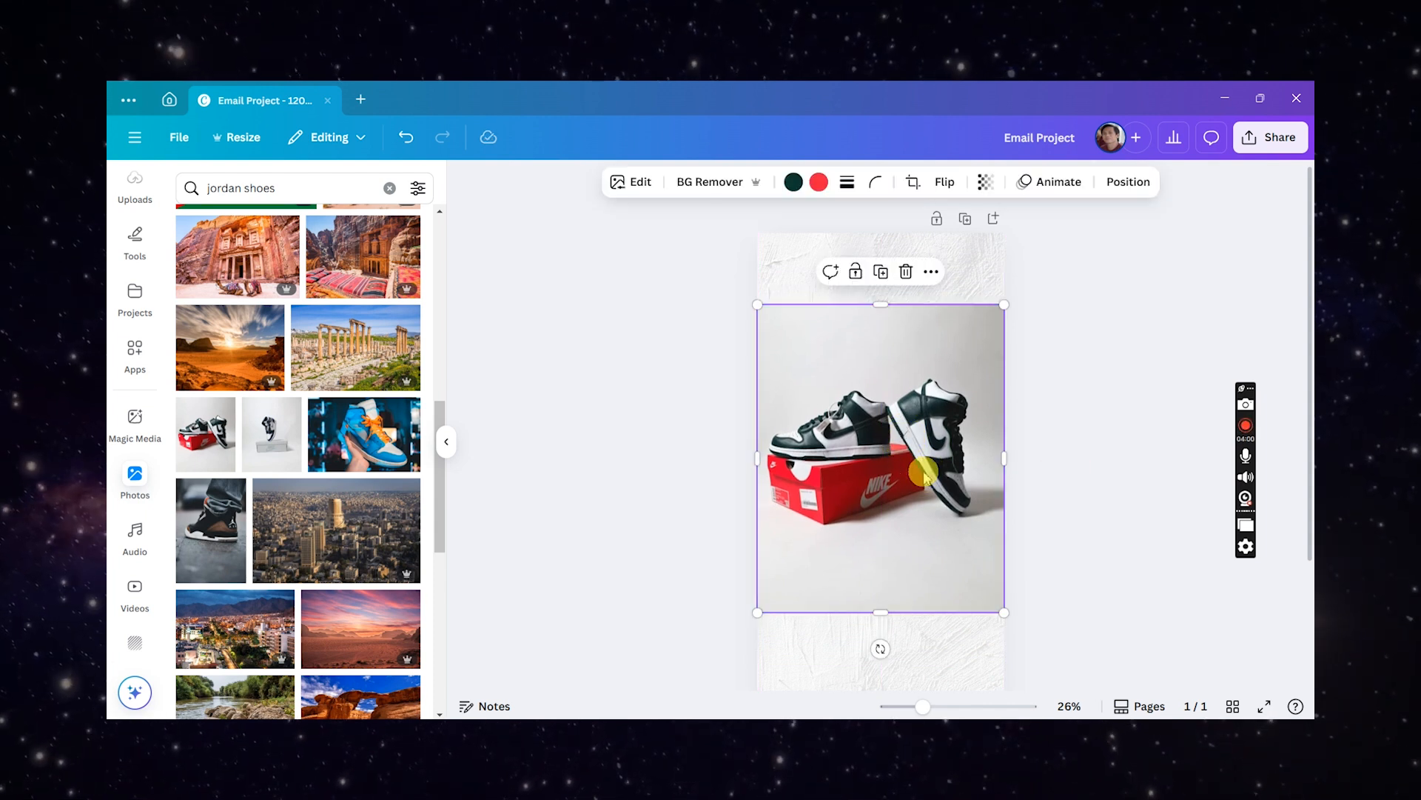
{"action": "left_click", "coordinate": [707, 187]}
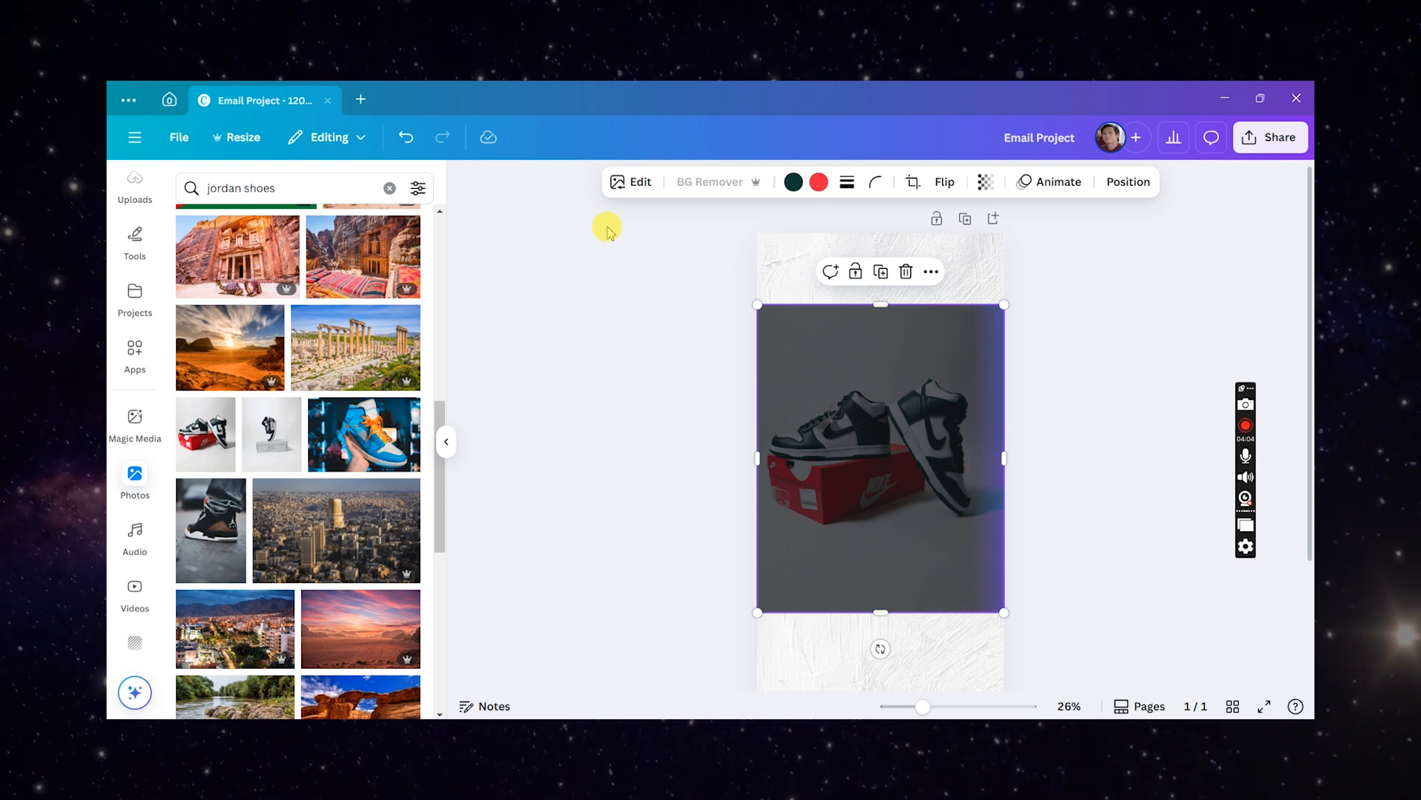
- Add a text box centred above the sneakers and set its font to Horizon
{"action": "key", "text": "t"}
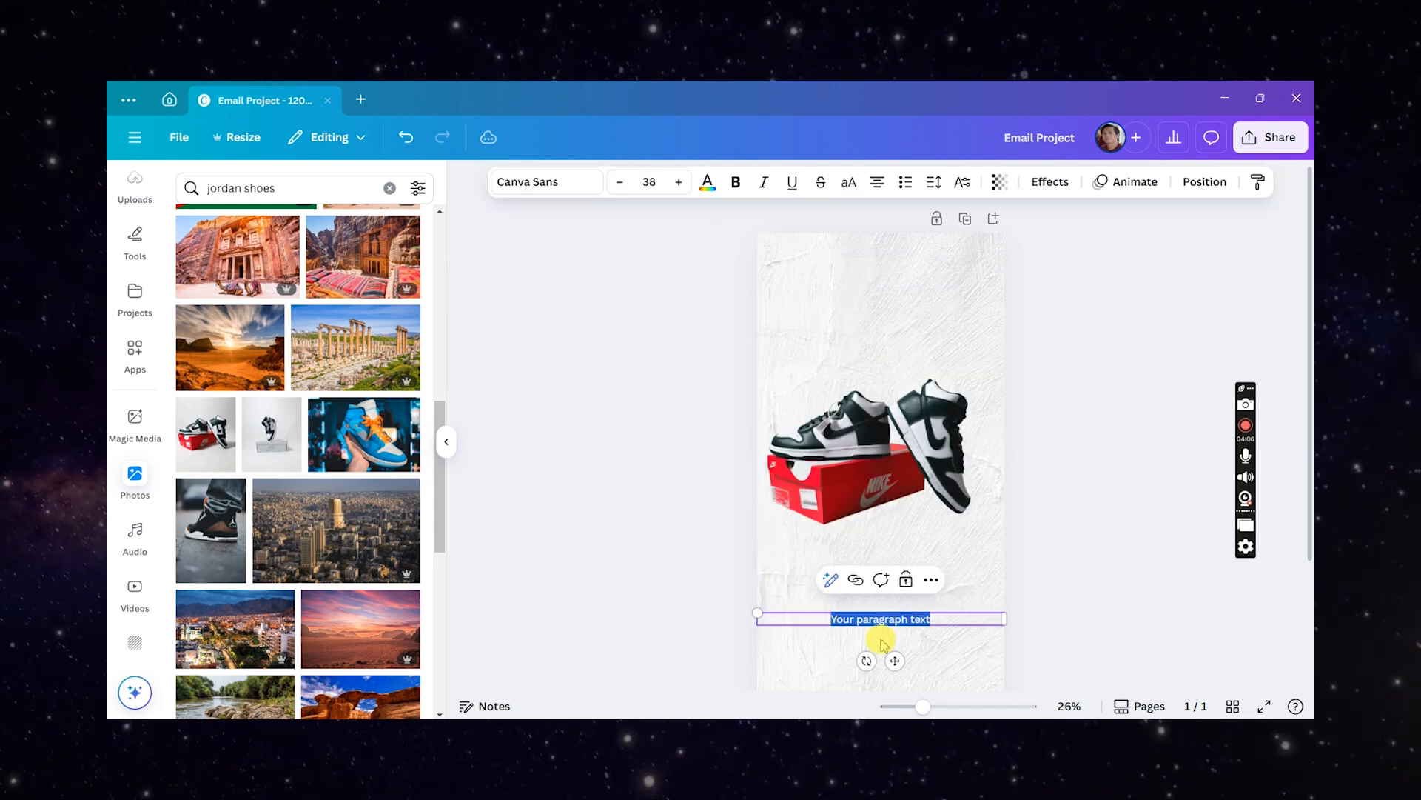
{"action": "left_click_drag", "start_coordinate": [841, 619], "coordinate": [841, 324]}
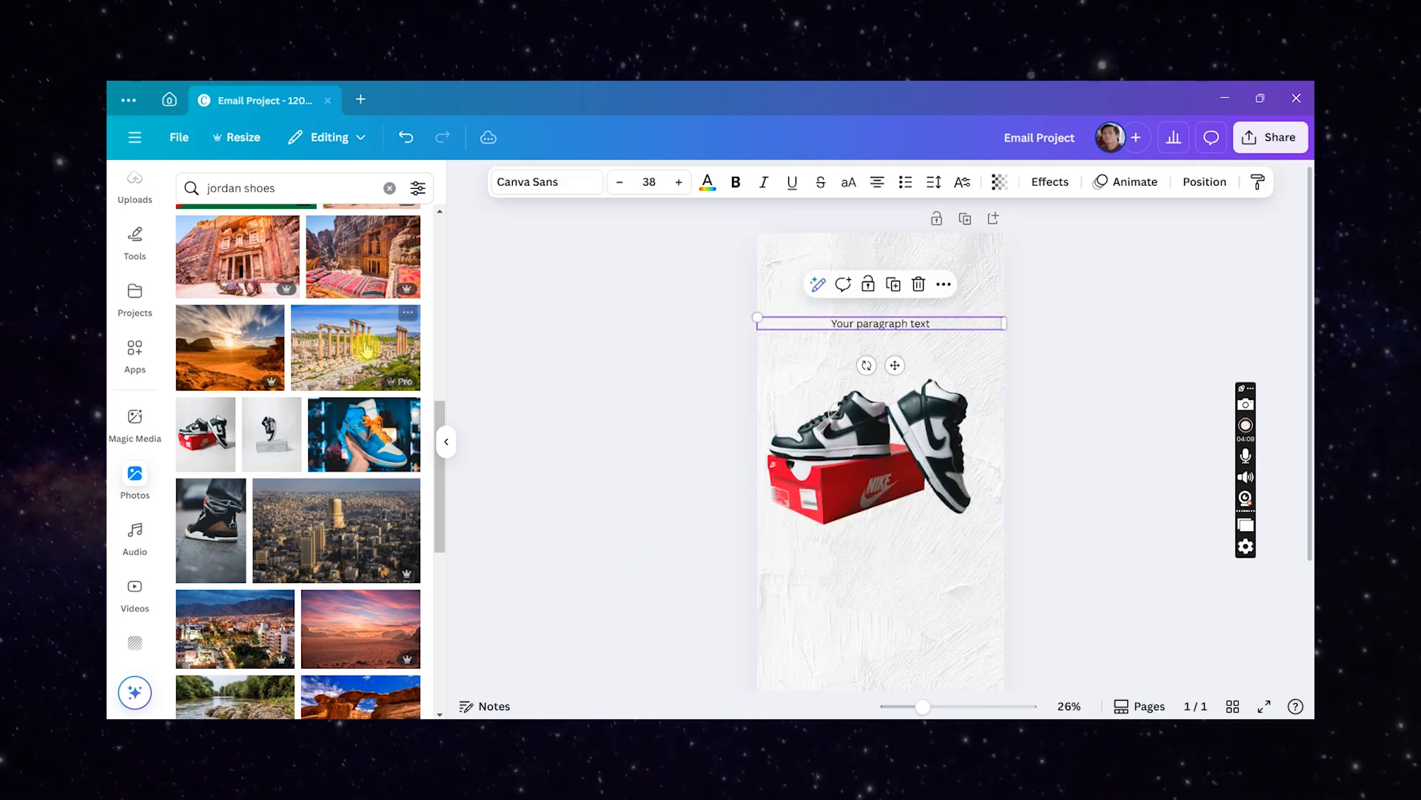
{"action": "left_click", "coordinate": [549, 185]}
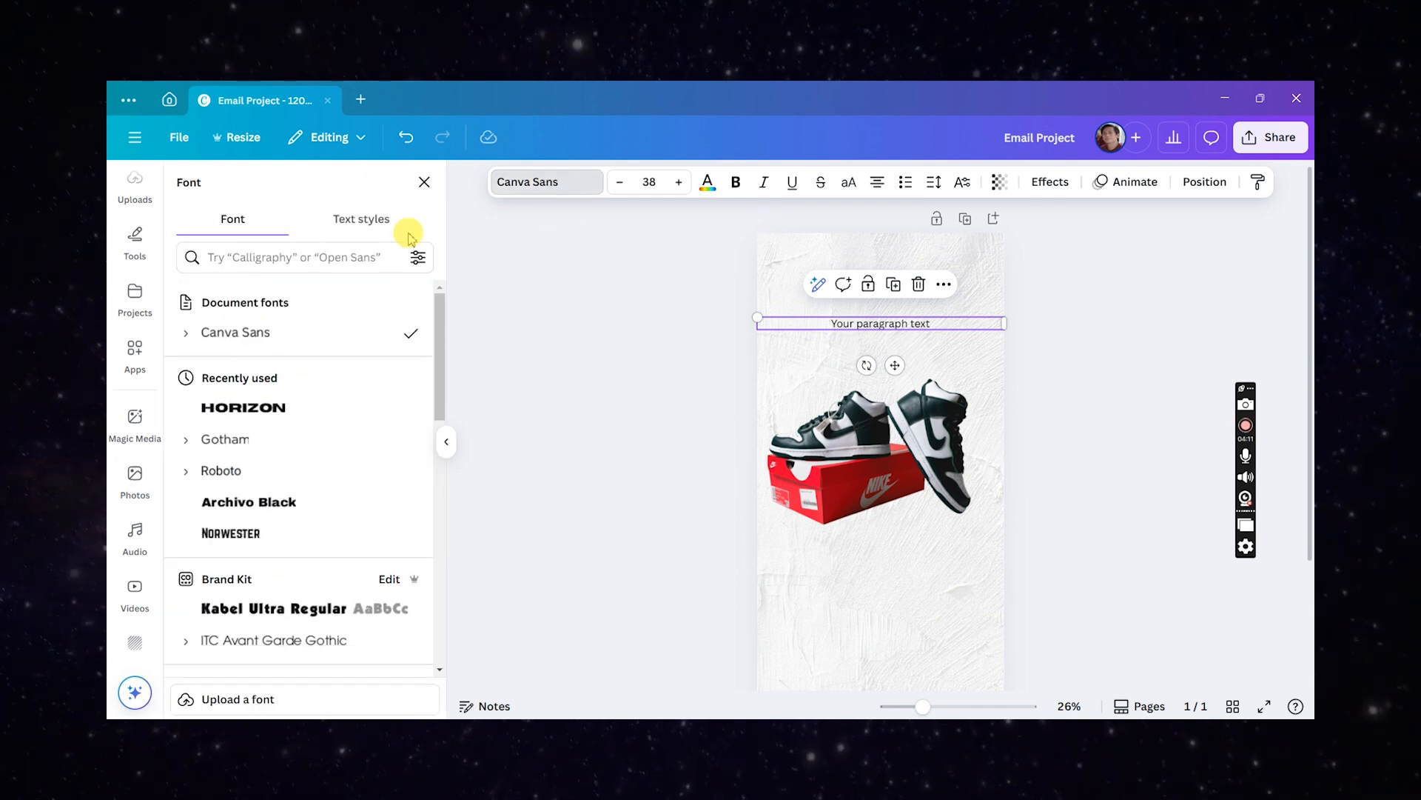
{"action": "left_click", "coordinate": [271, 409]}
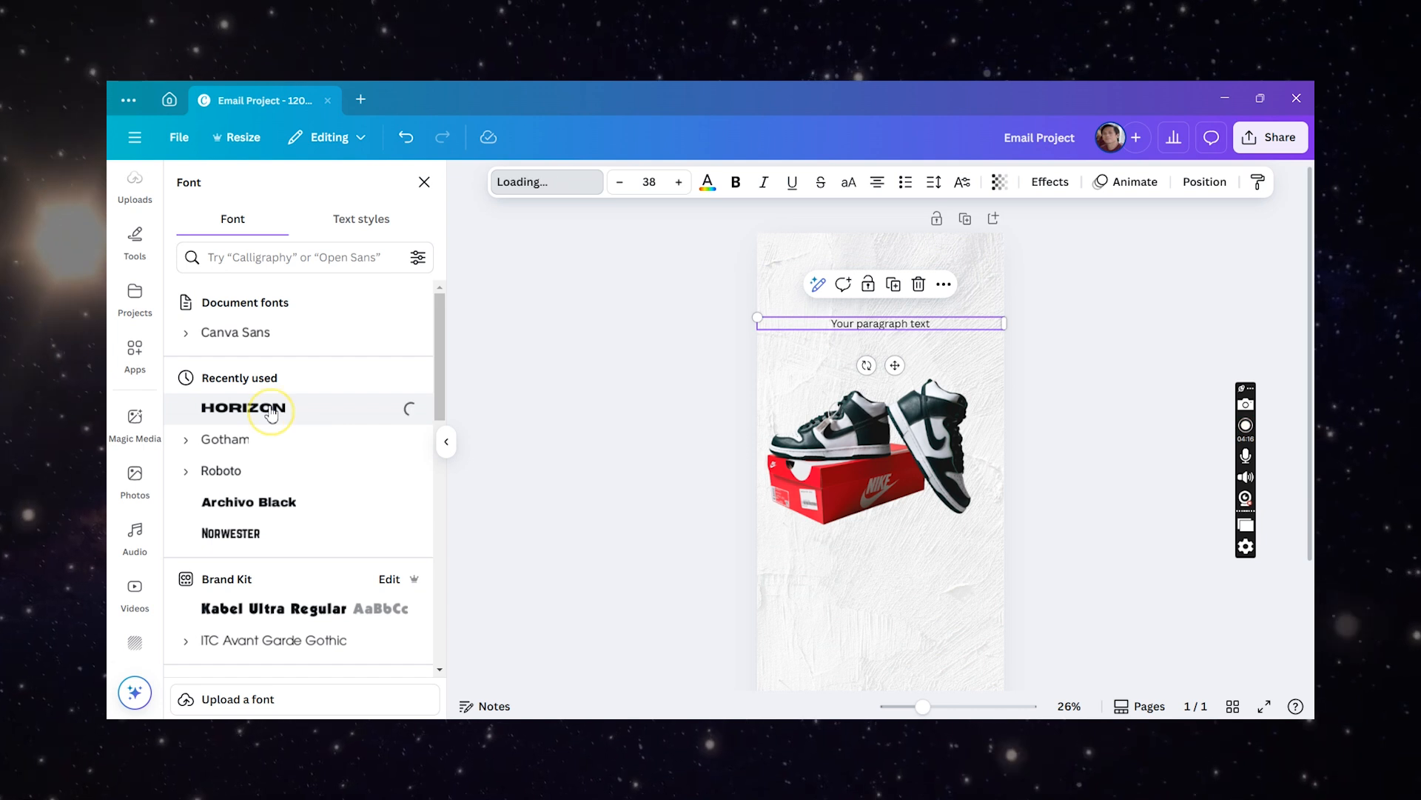
- Replace the placeholder text above the sneakers with the two-line headline "JORDAN" / "IS BACK"
{"action": "double_click", "coordinate": [856, 326]}
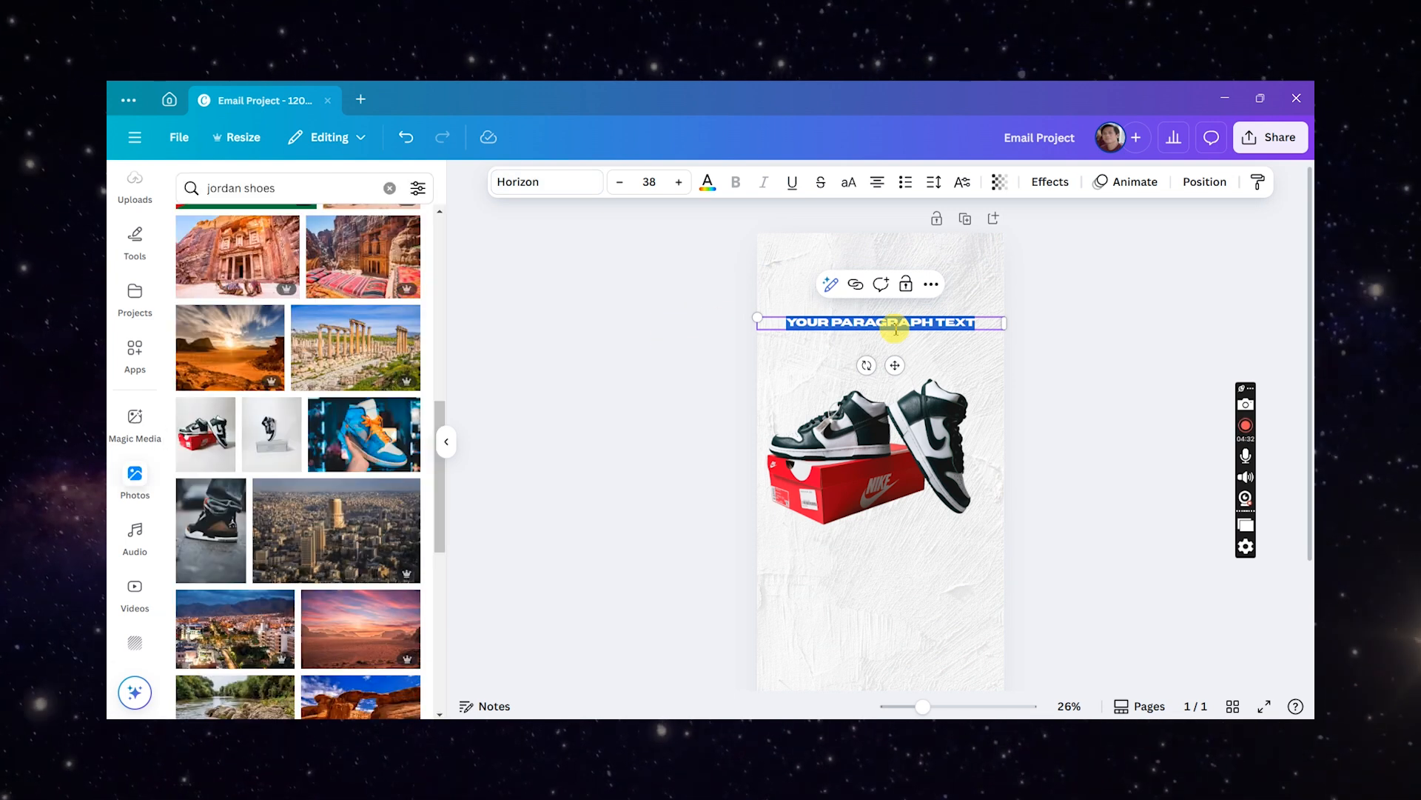
{"action": "scroll", "coordinate": [760, 338], "scroll_direction": "up", "scroll_amount": 2}
{"action": "left_click", "coordinate": [644, 349]}
{"action": "left_click", "coordinate": [806, 326]}
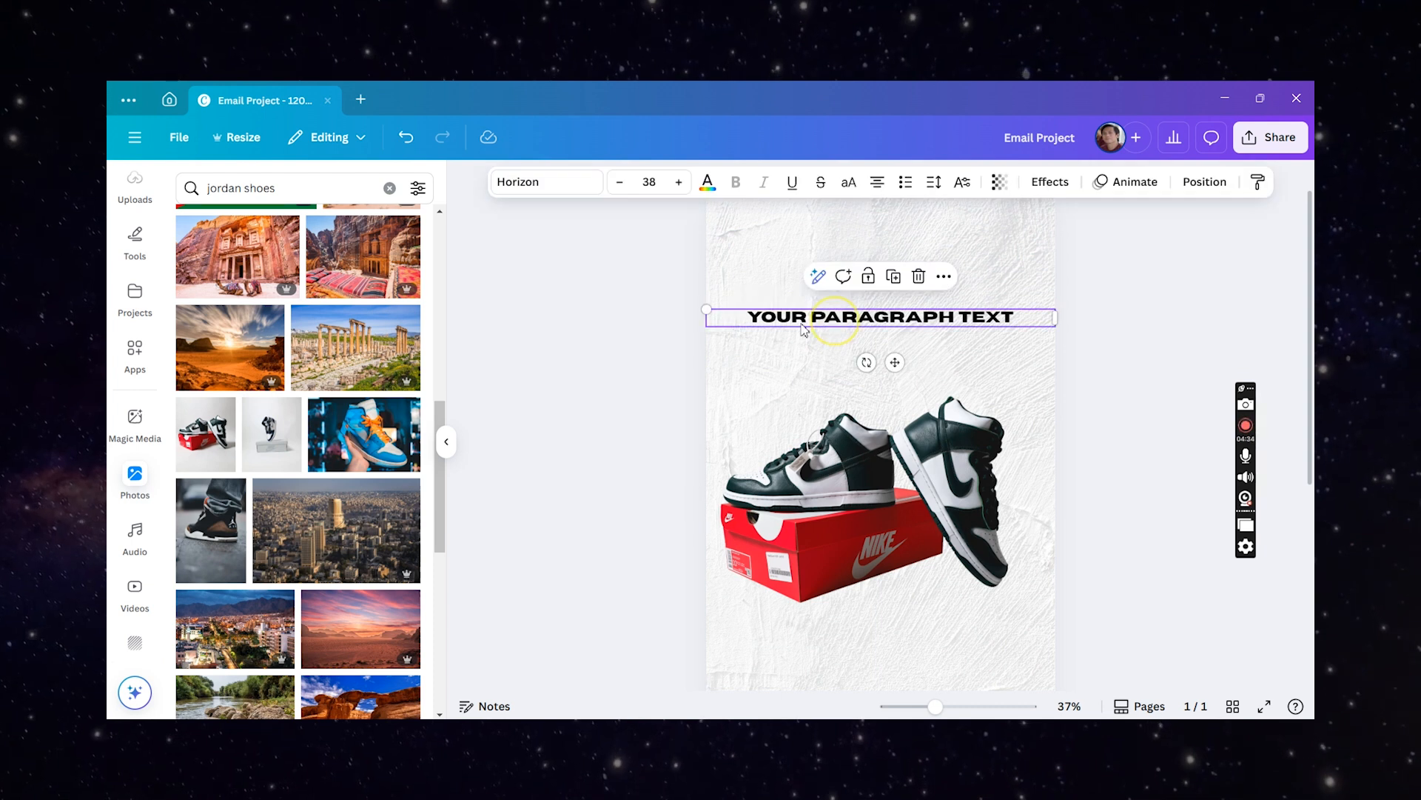
{"action": "scroll", "coordinate": [707, 333], "scroll_direction": "up", "scroll_amount": 1}
{"action": "double_click", "coordinate": [763, 318]}
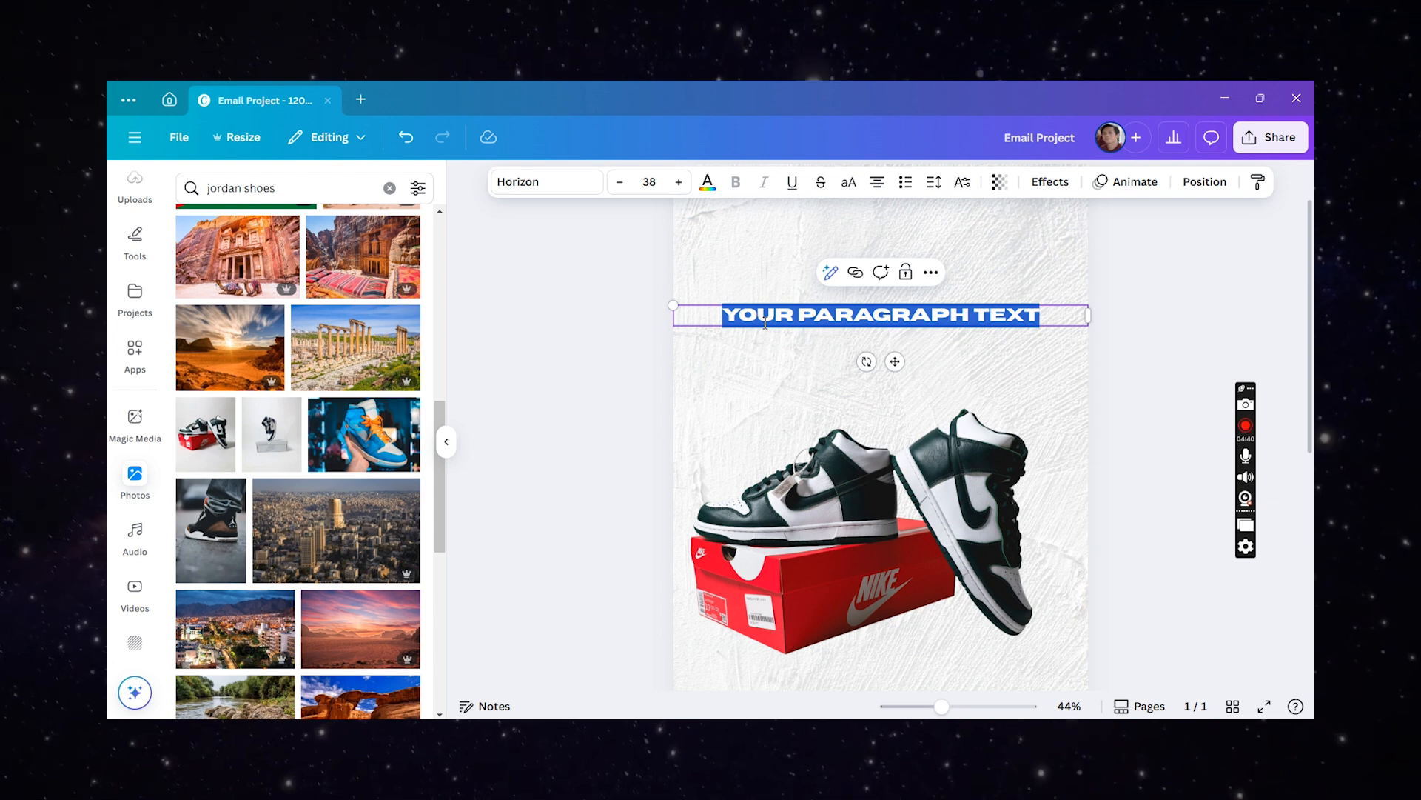
{"action": "key", "text": "Caps_Lock"}
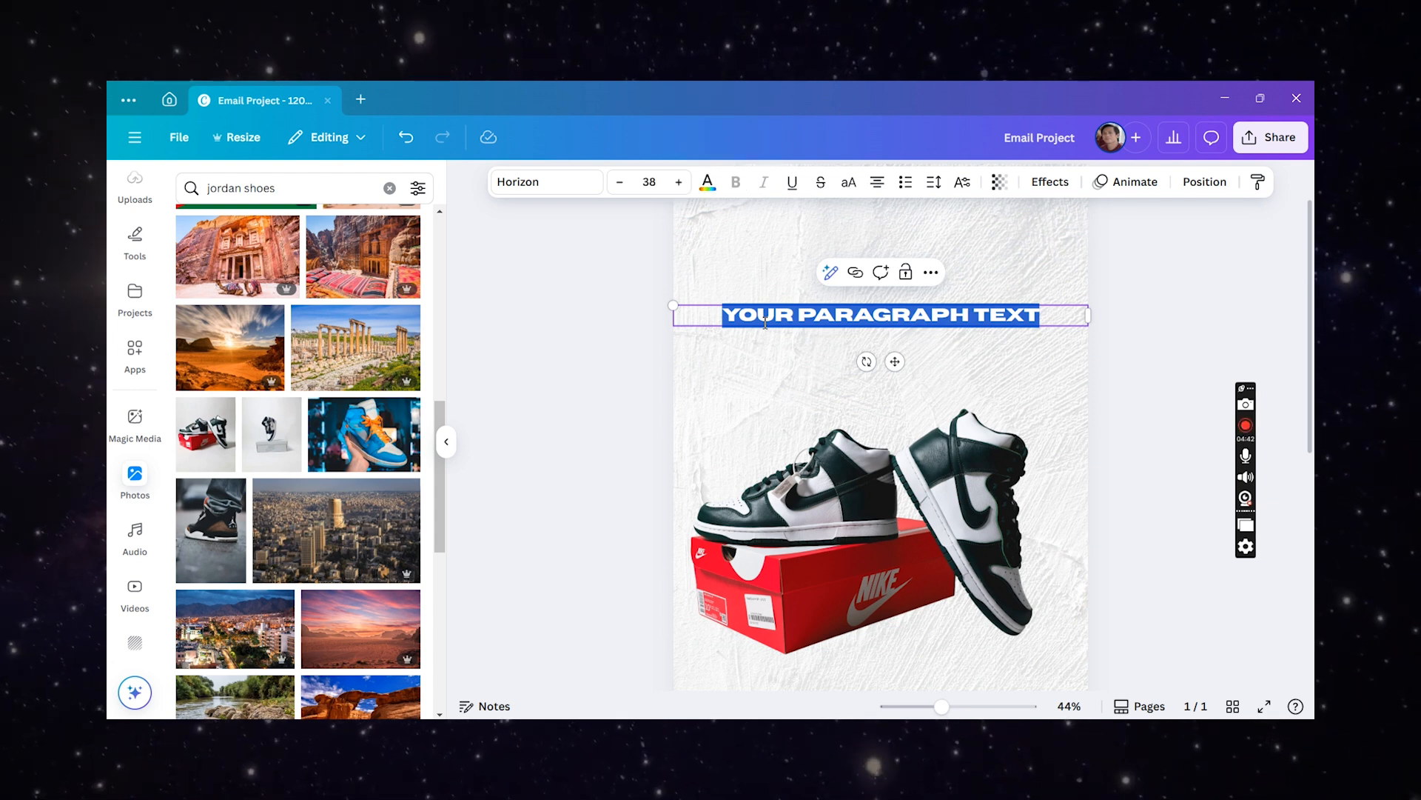
{"action": "type", "text": "JORDAN"}
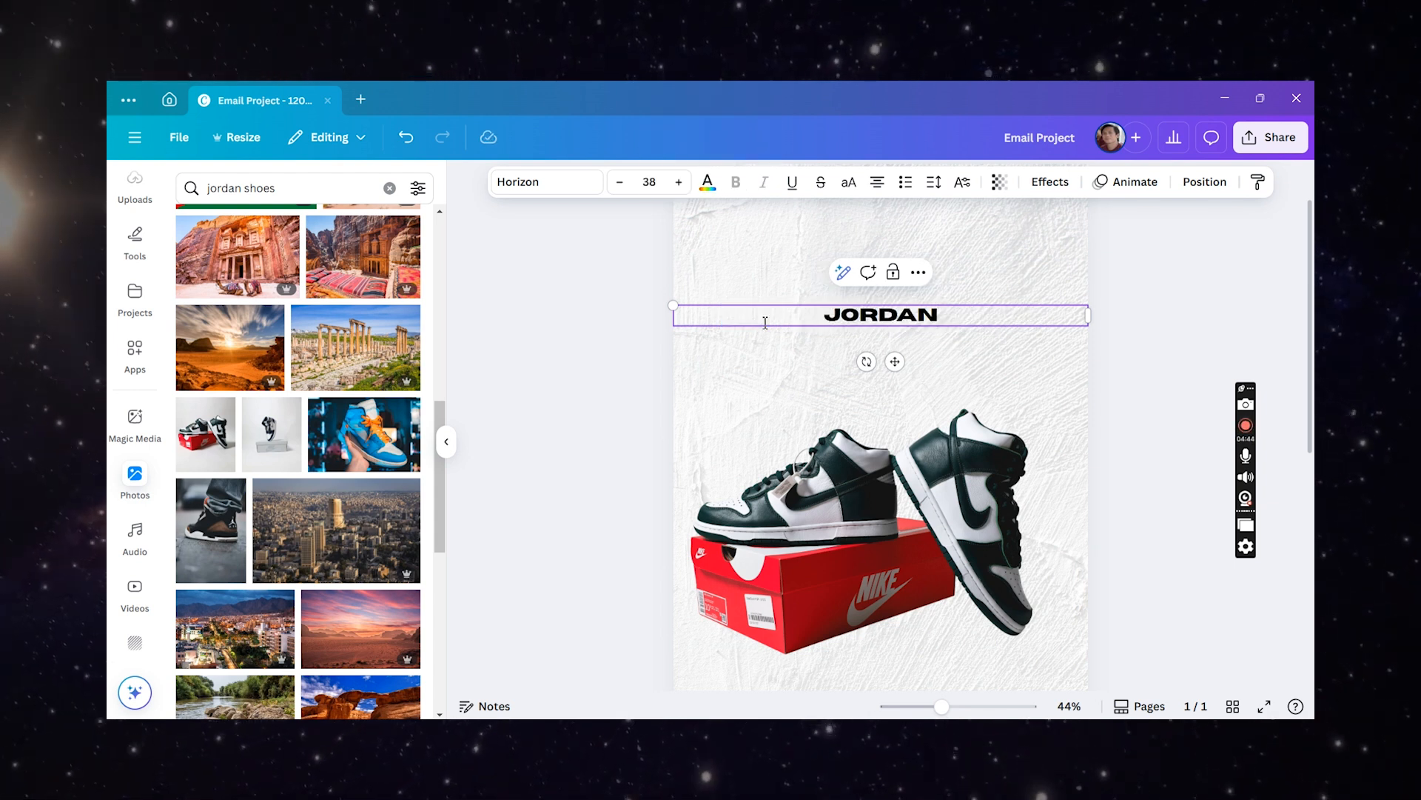
{"action": "key", "text": "Return"}
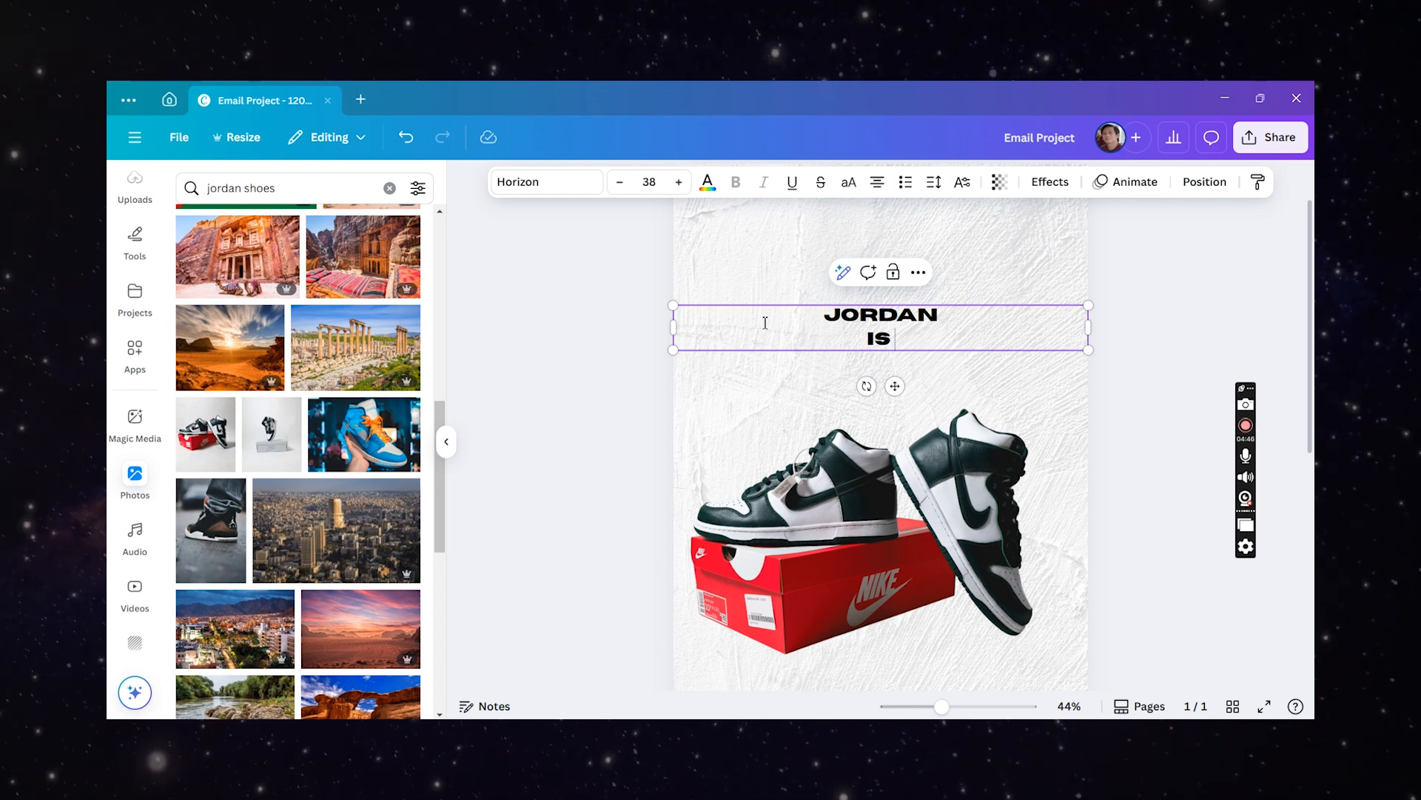
- Set the font size of the whole headline to 110
{"action": "key", "text": "ctrl+a"}
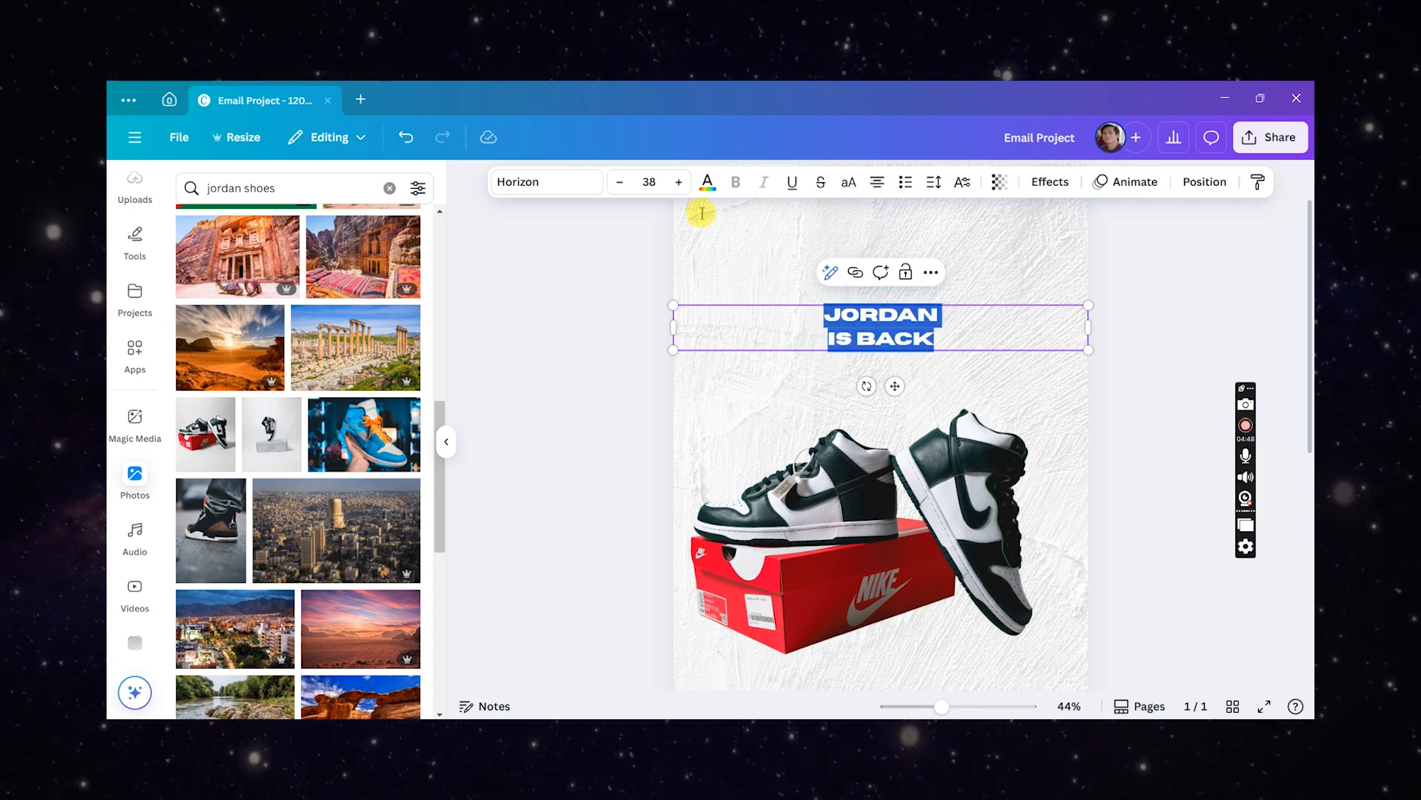
{"action": "left_click", "coordinate": [678, 181]}
{"action": "left_click", "coordinate": [649, 182]}
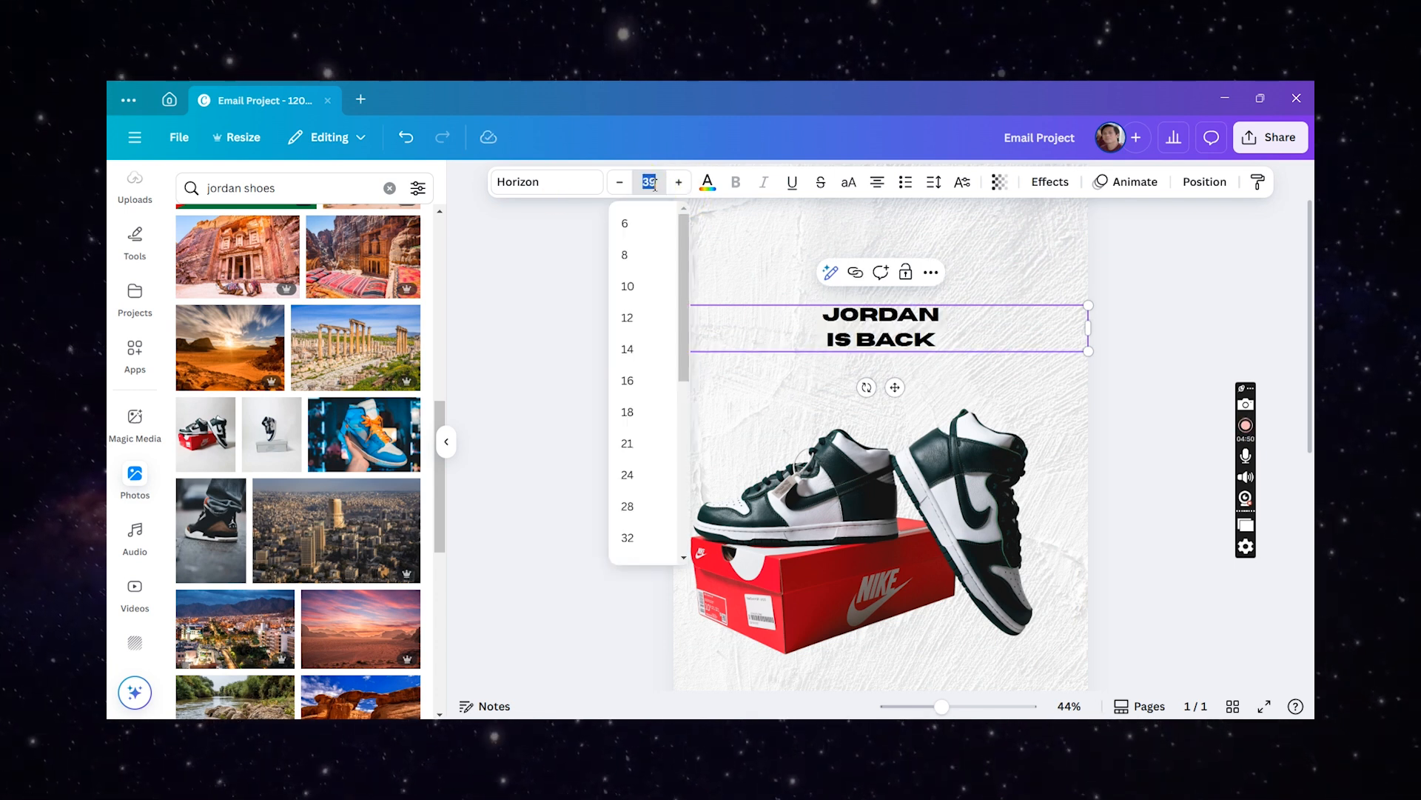
{"action": "key", "text": "Return"}
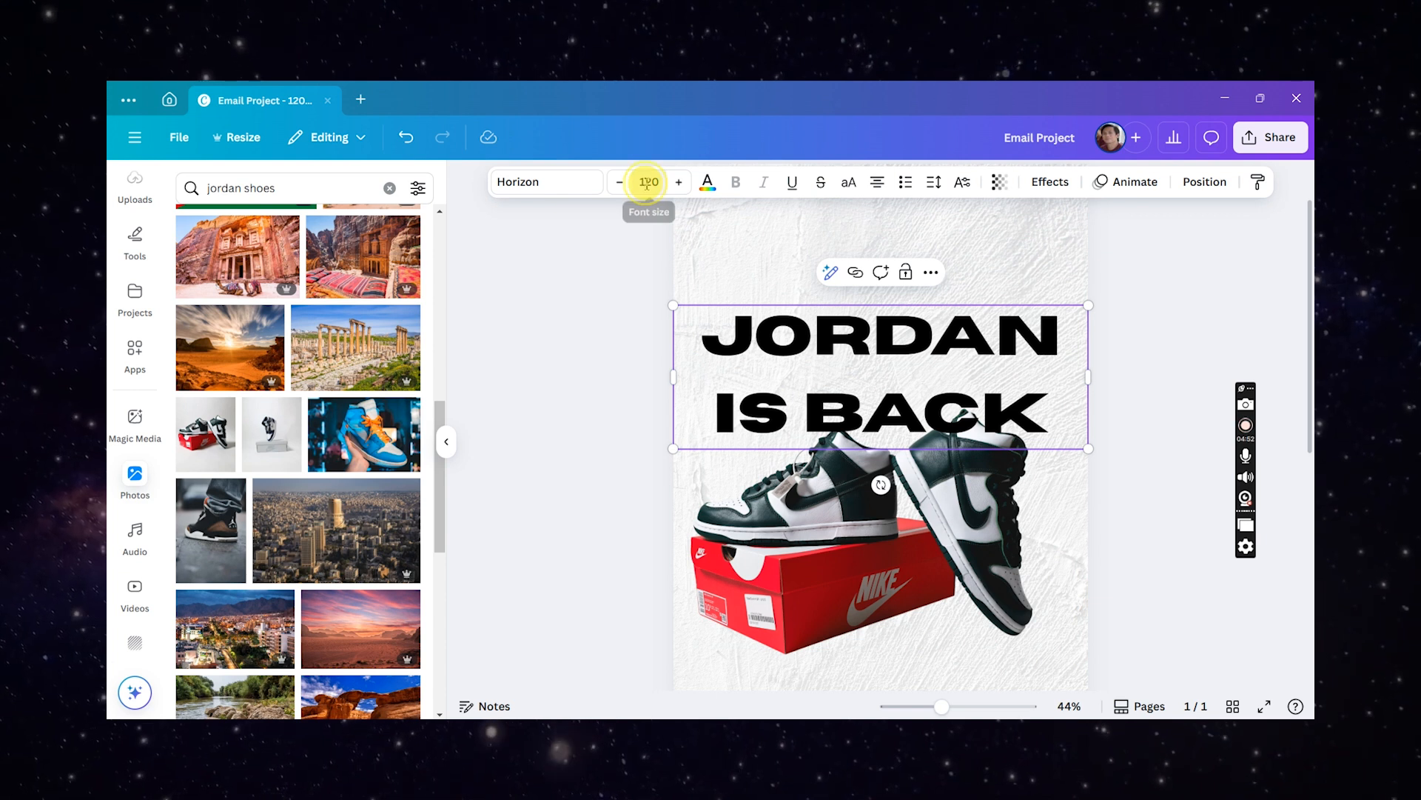
{"action": "left_click", "coordinate": [648, 182]}
{"action": "key", "text": "Return"}
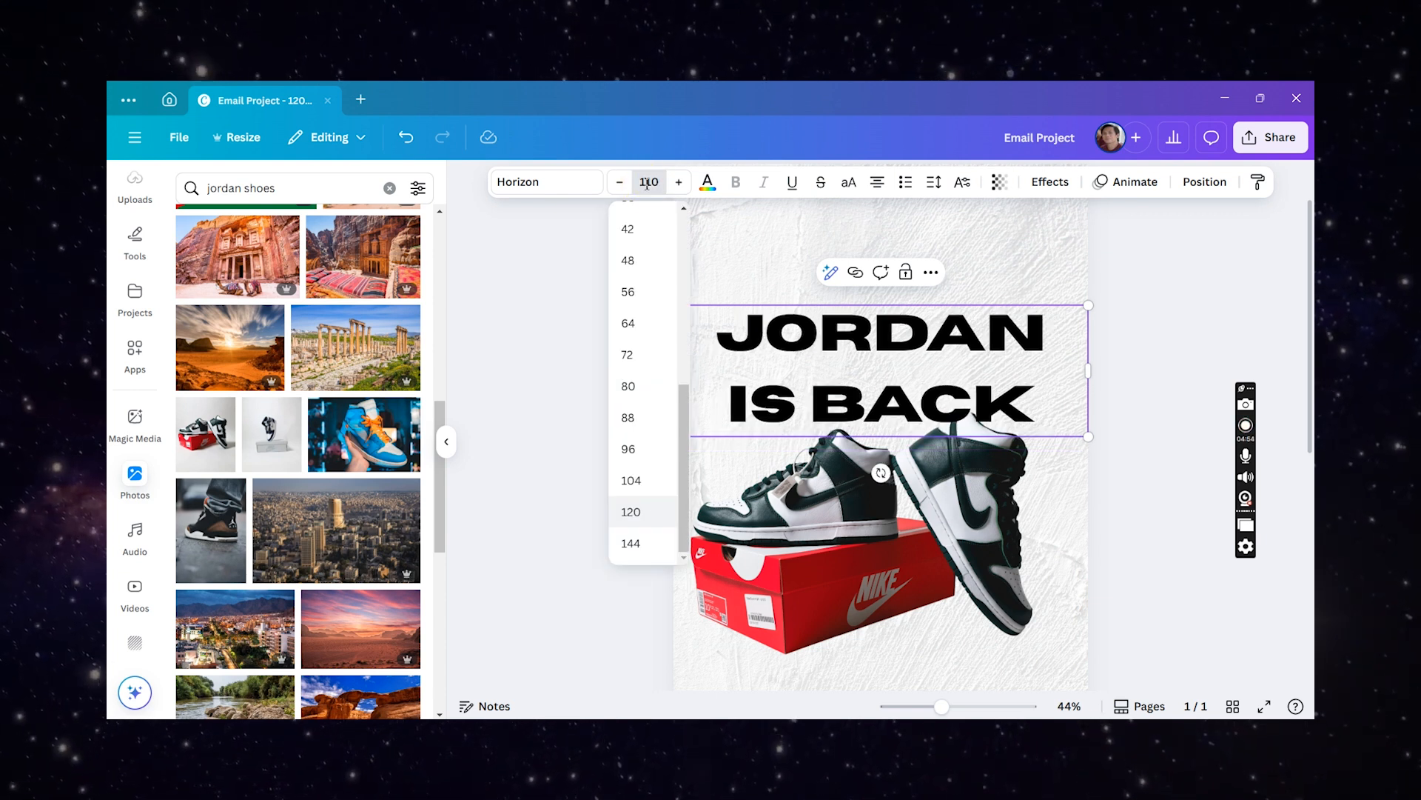
- Reduce the headline's line spacing so its two lines sit close together above the sneakers
{"action": "left_click", "coordinate": [935, 182]}
{"action": "left_click_drag", "start_coordinate": [930, 308], "coordinate": [879, 303]}
{"action": "left_click", "coordinate": [517, 330]}
{"action": "left_click", "coordinate": [630, 342]}
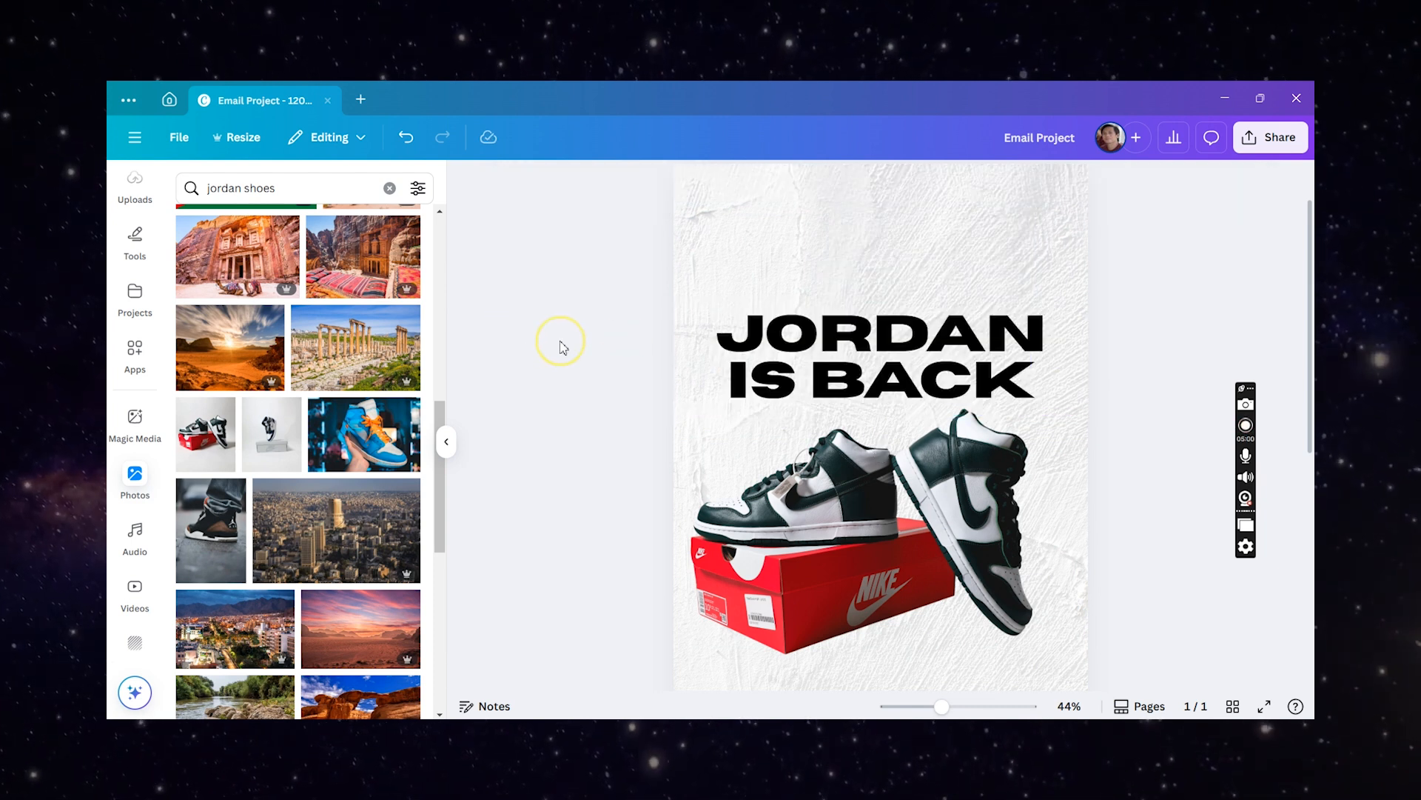
- Increase the font size of only the "IS BACK" line to 117 to match the width of "JORDAN"
{"action": "left_click", "coordinate": [900, 345]}
{"action": "double_click", "coordinate": [905, 354]}
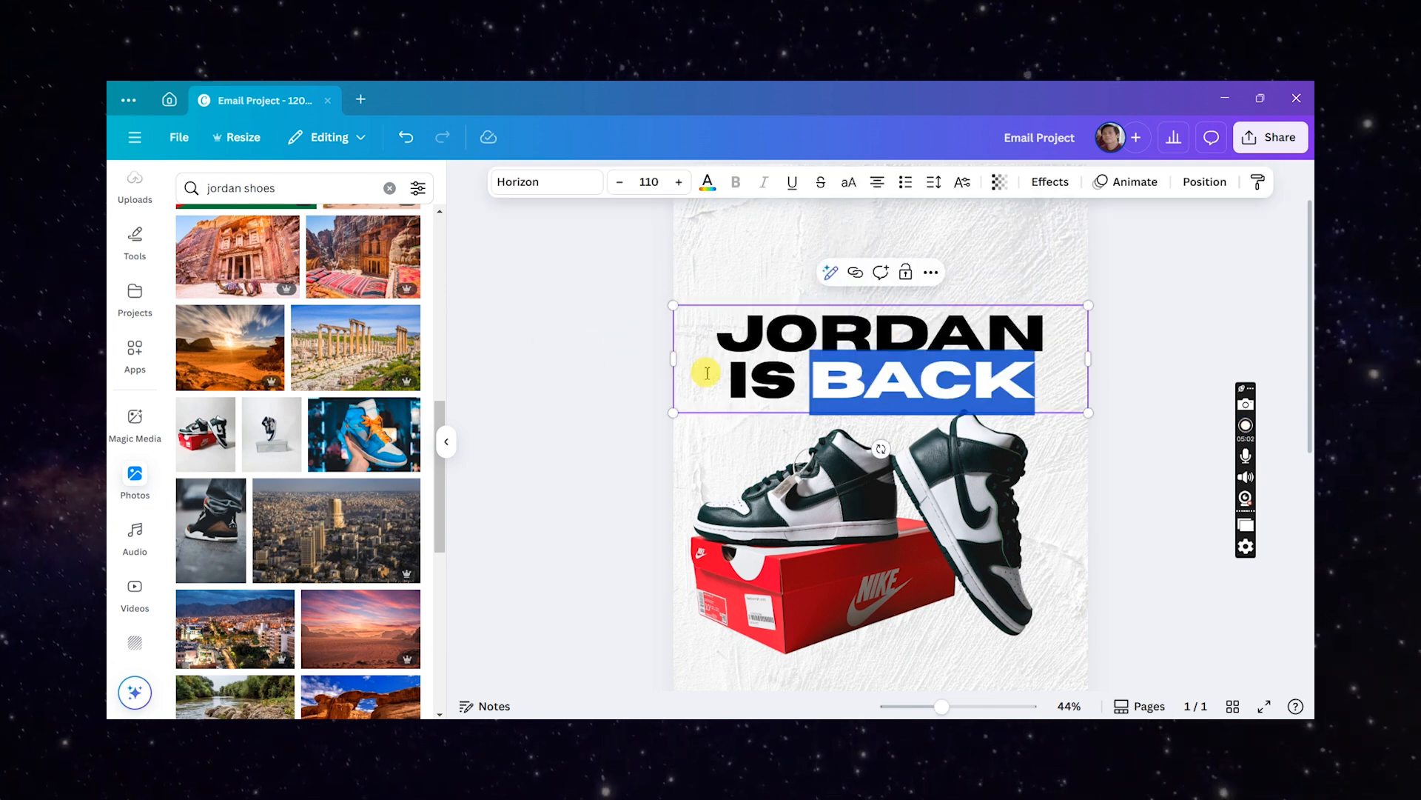
{"action": "left_click_drag", "start_coordinate": [704, 372], "coordinate": [1047, 370]}
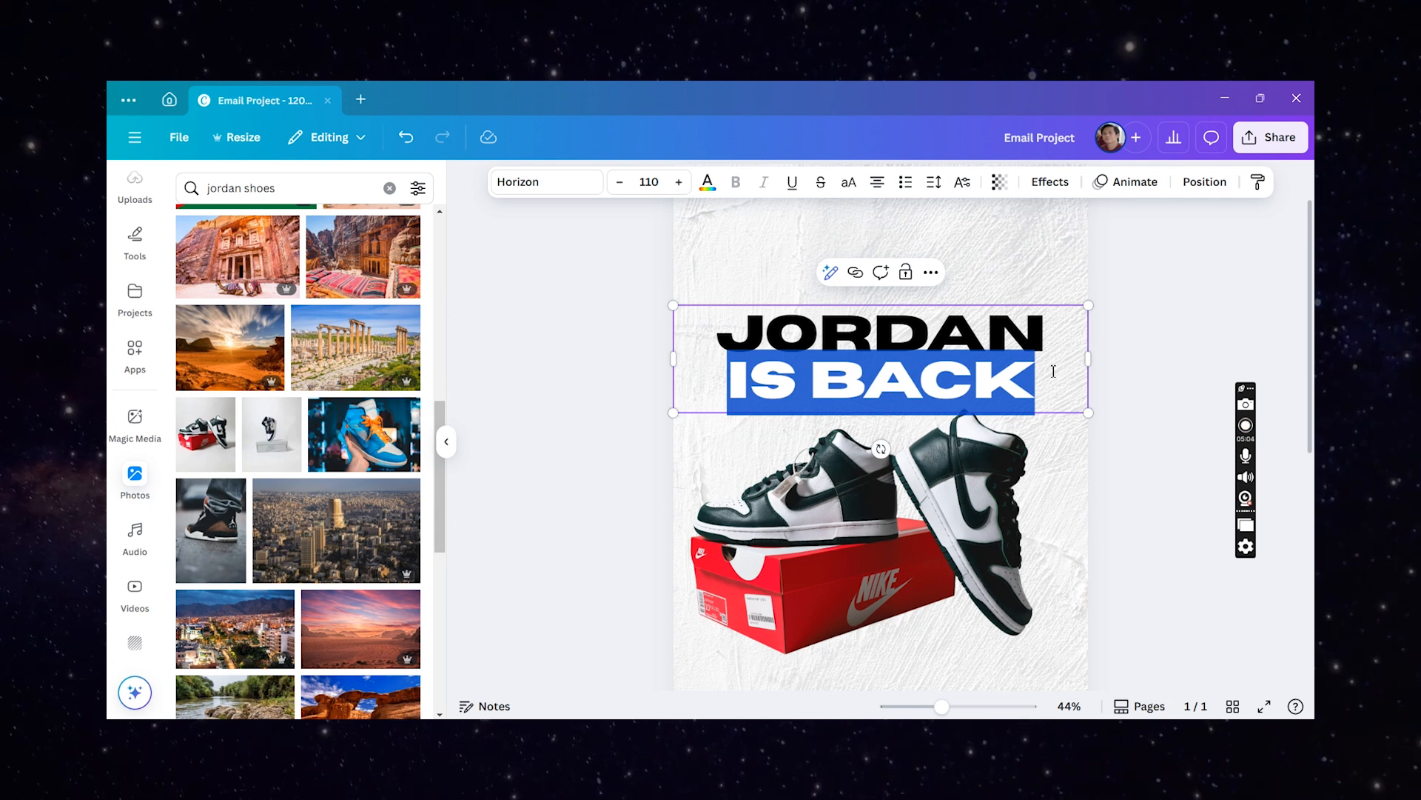
{"action": "left_click", "coordinate": [776, 320]}
{"action": "left_click_drag", "start_coordinate": [709, 368], "coordinate": [1027, 385]}
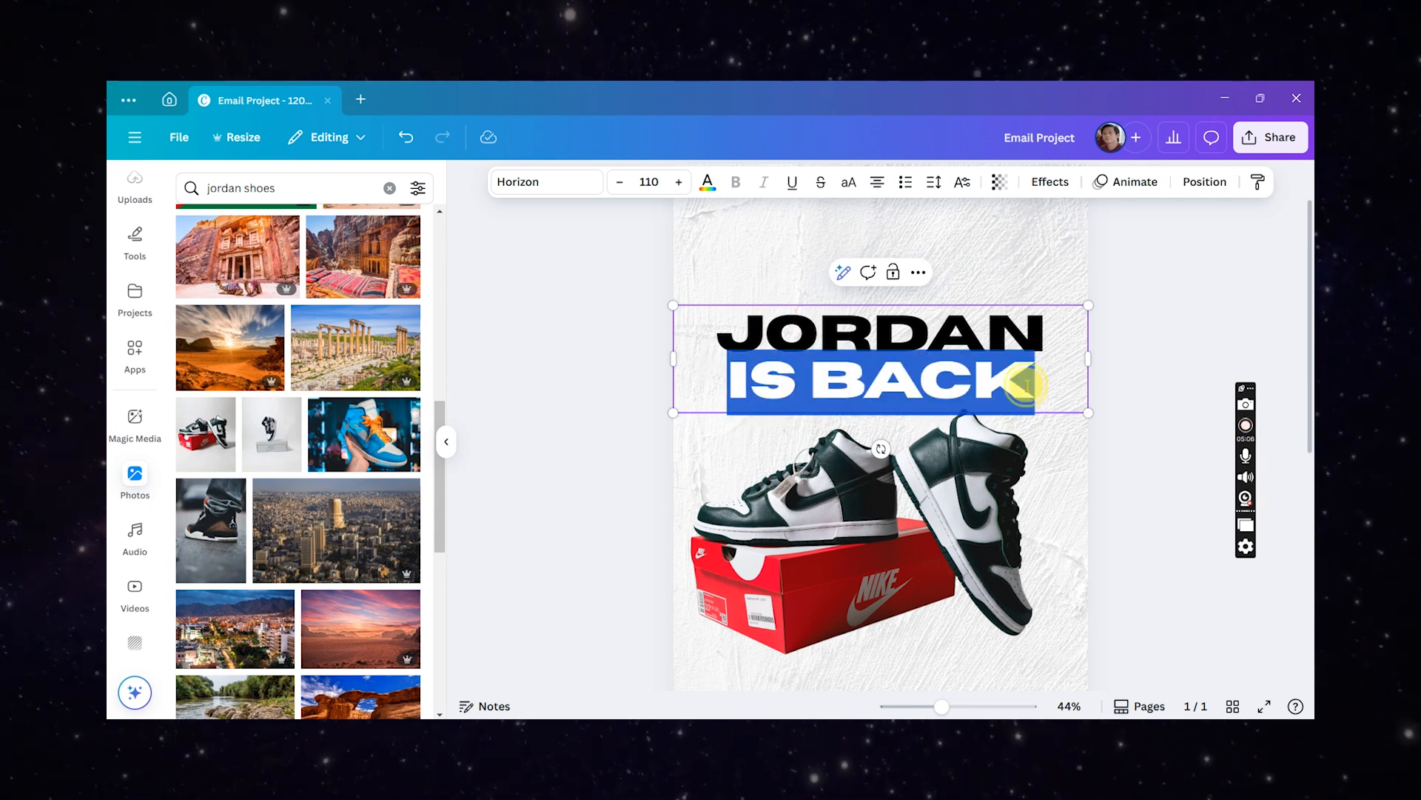
{"action": "left_click", "coordinate": [679, 182]}
{"action": "left_click", "coordinate": [678, 183]}
{"action": "left_click", "coordinate": [679, 182]}
{"action": "left_click", "coordinate": [679, 182]}
{"action": "left_click", "coordinate": [679, 182]}
{"action": "left_click", "coordinate": [679, 182]}
{"action": "left_click", "coordinate": [679, 182]}
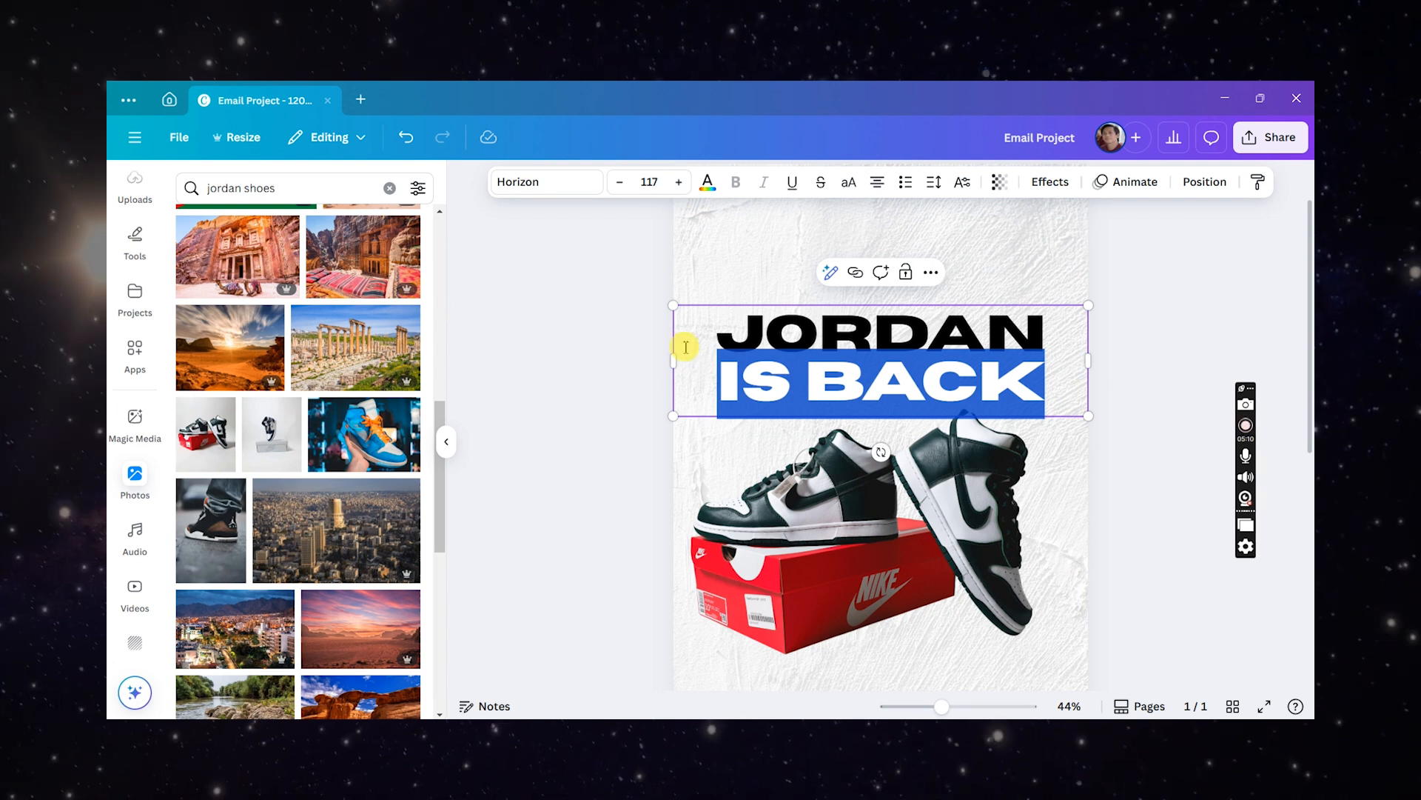
- Recolor the "IS BACK" line with the dark green-gray sampled from the sneaker using the eyedropper
{"action": "left_click", "coordinate": [708, 182]}
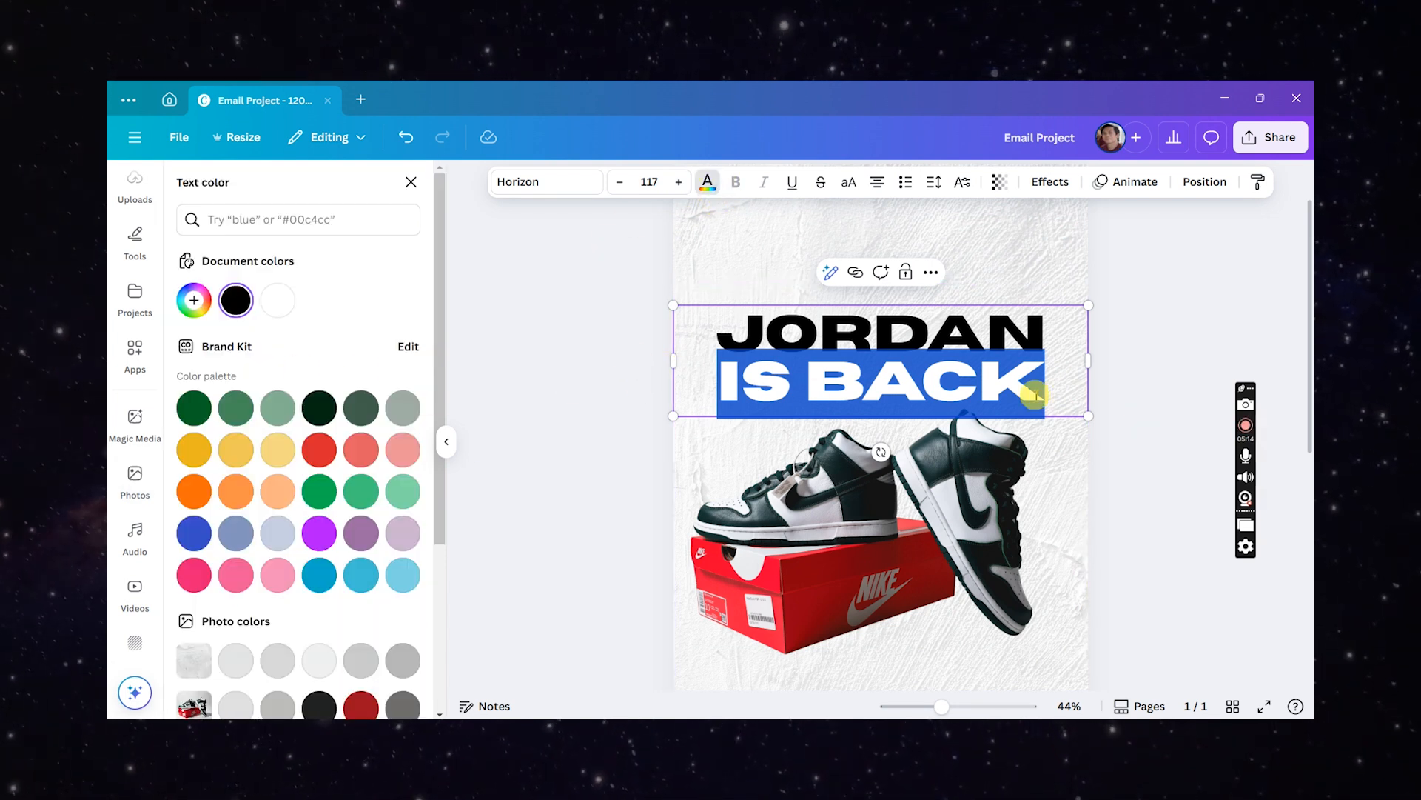
{"action": "scroll", "coordinate": [1034, 398], "scroll_direction": "down", "scroll_amount": 2}
{"action": "scroll", "coordinate": [1034, 399], "scroll_direction": "up", "scroll_amount": 2}
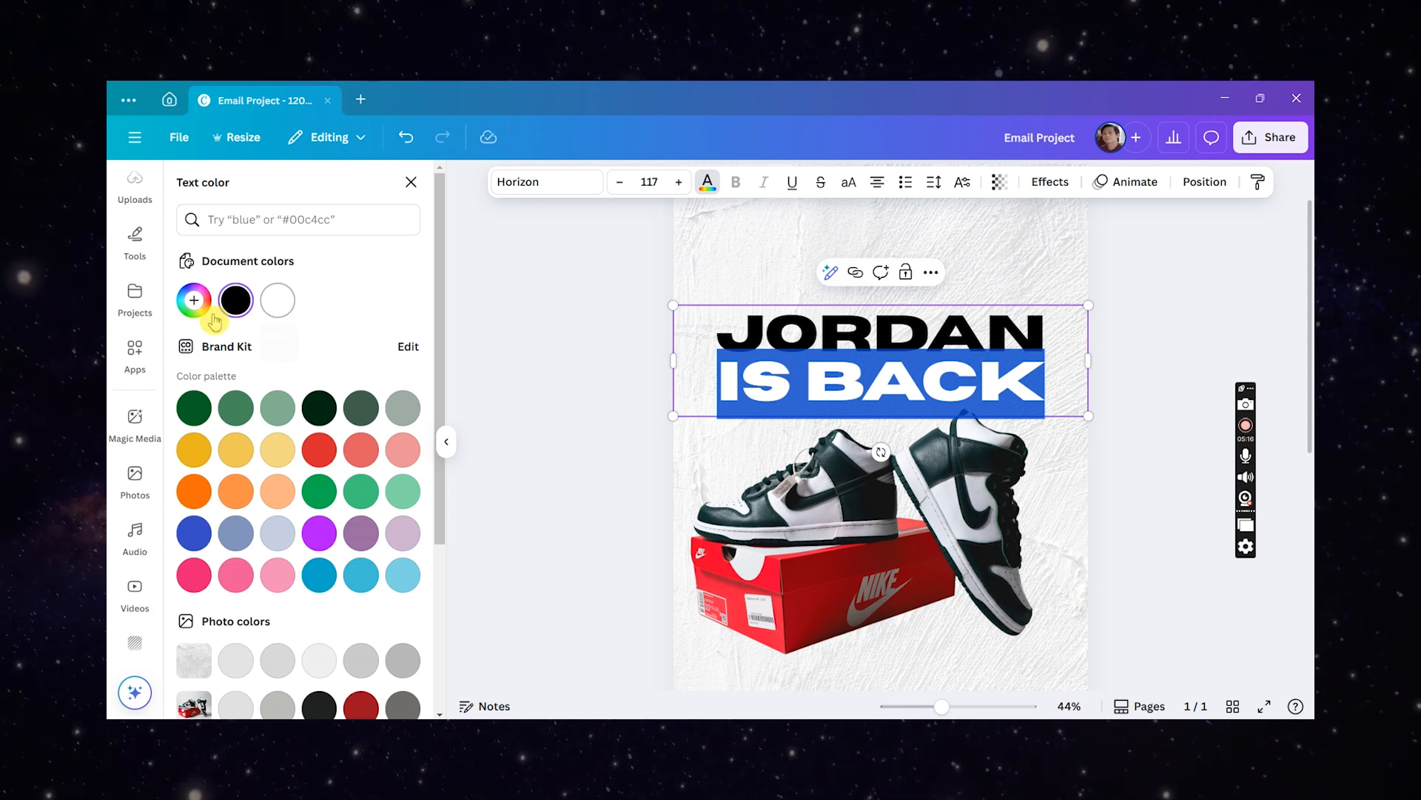
{"action": "left_click", "coordinate": [193, 301]}
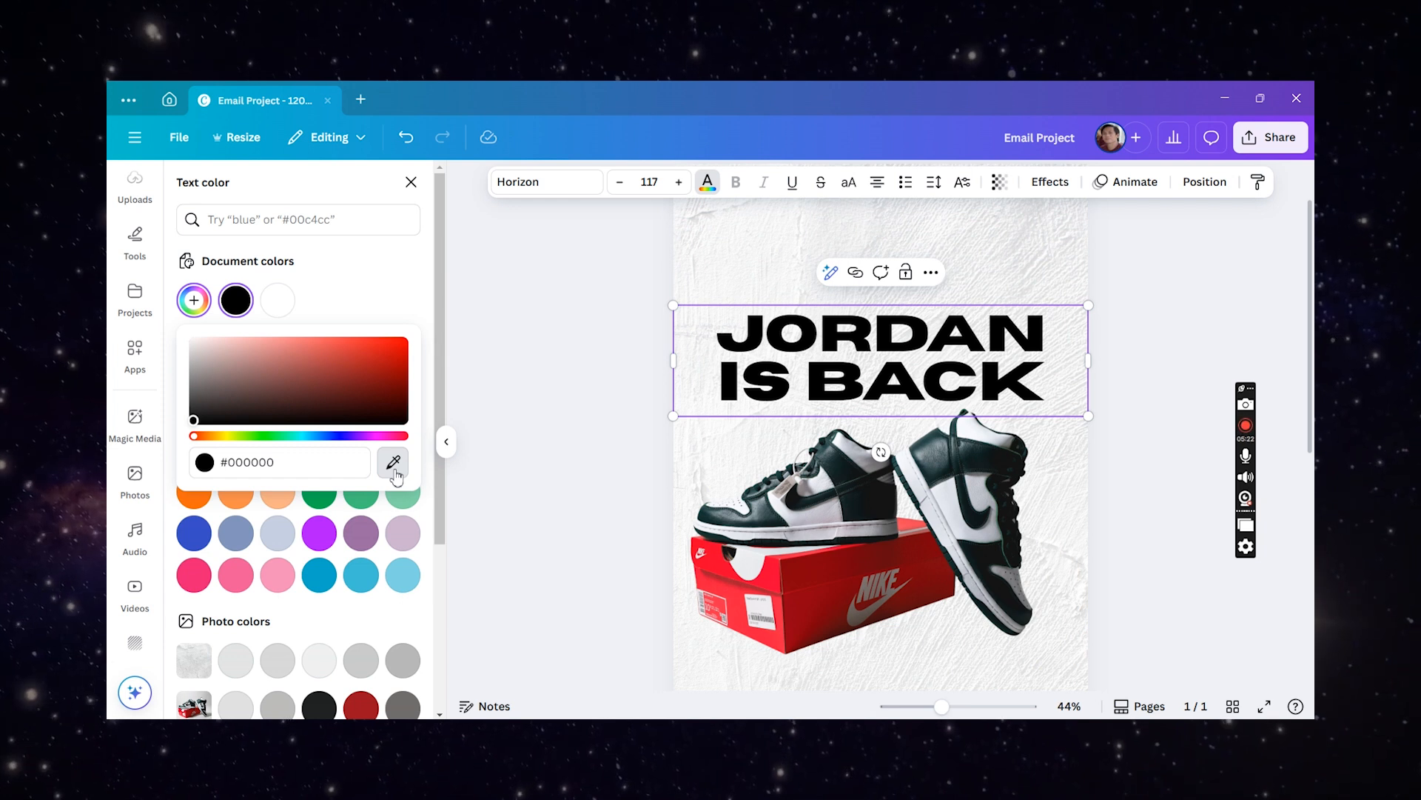
{"action": "left_click", "coordinate": [395, 473]}
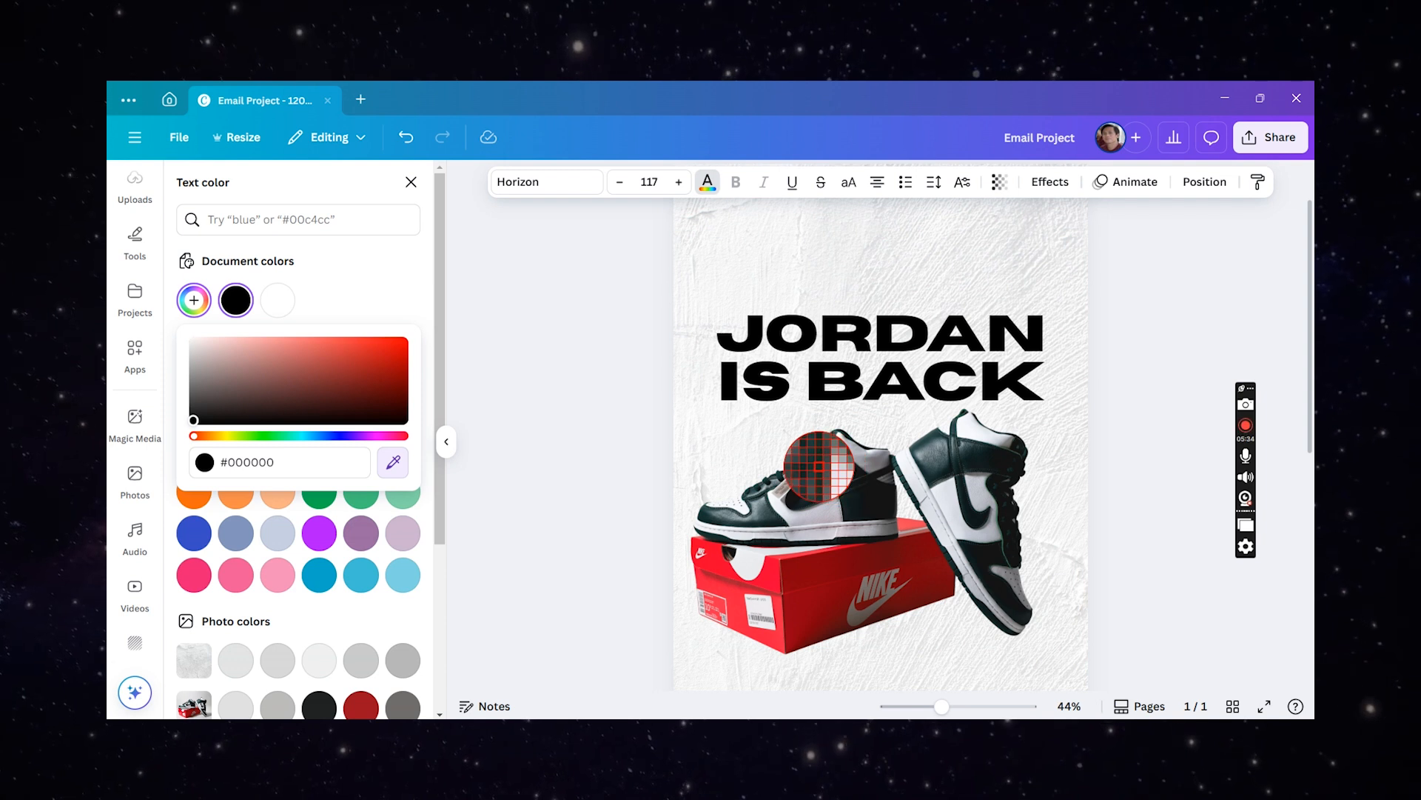
{"action": "left_click", "coordinate": [822, 461]}
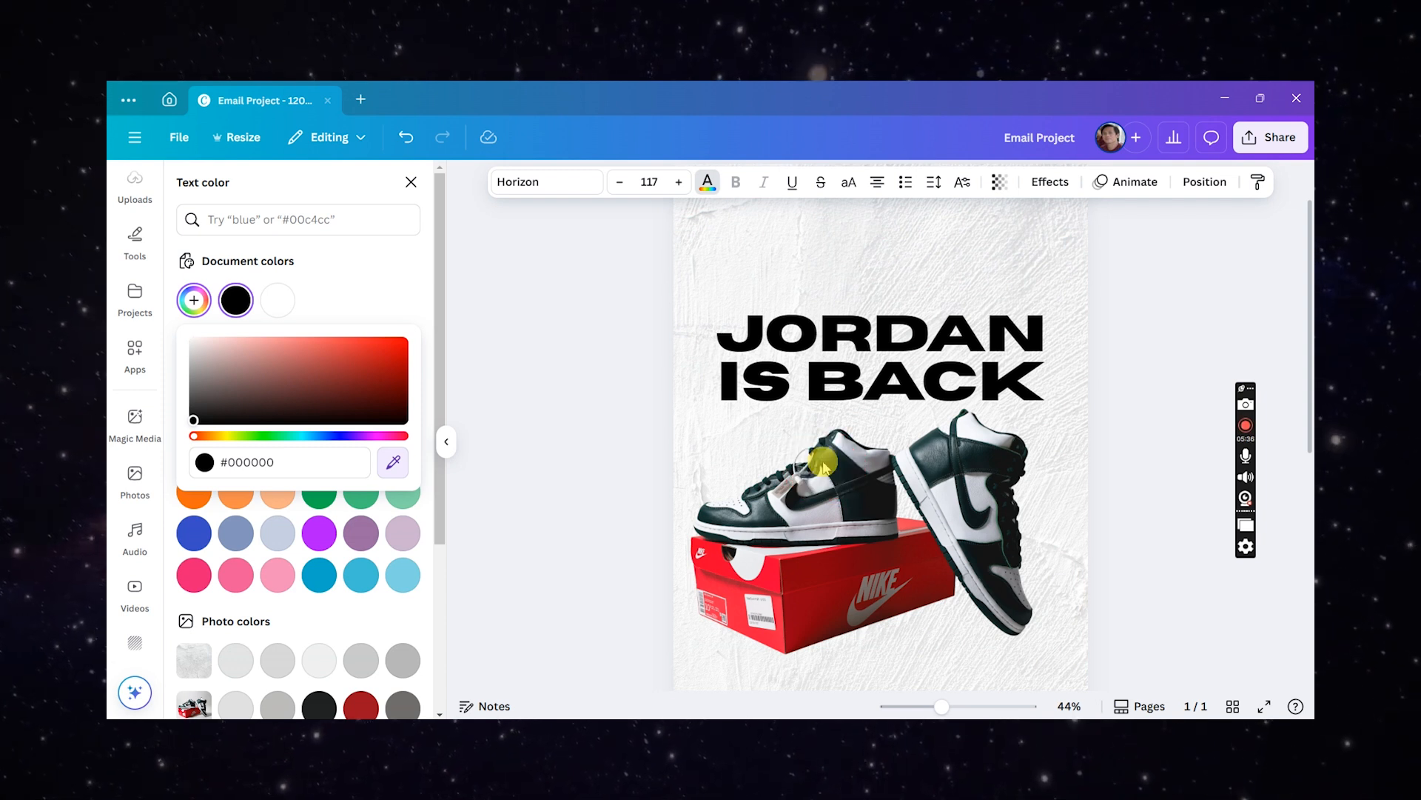
{"action": "left_click", "coordinate": [1141, 463]}
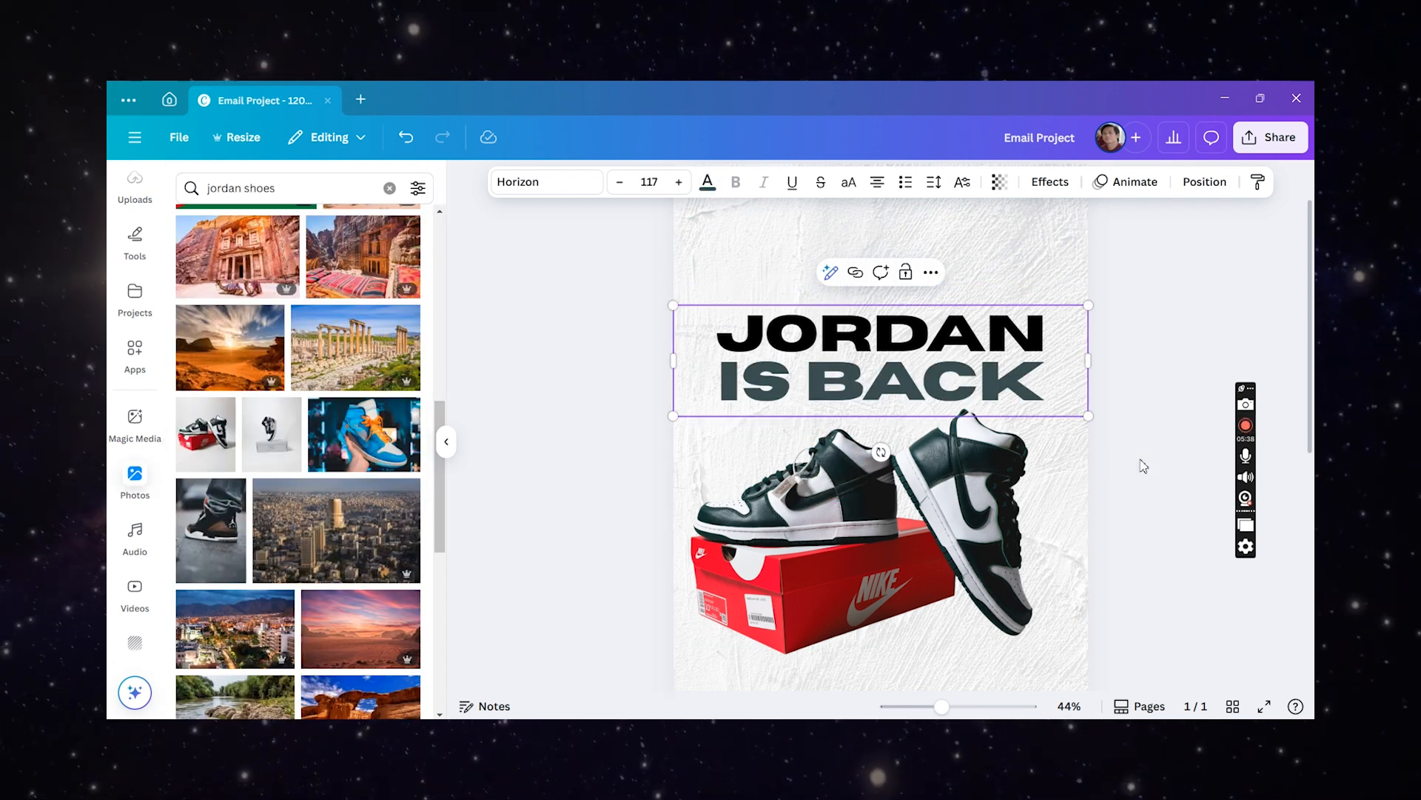
{"action": "left_click", "coordinate": [1124, 450]}
- Move the sneaker photo up to overlap the "IS BACK" line and crop its empty areas below and above the shoes
{"action": "scroll", "coordinate": [968, 415], "scroll_direction": "up", "scroll_amount": 1}
{"action": "scroll", "coordinate": [967, 414], "scroll_direction": "down", "scroll_amount": 3}
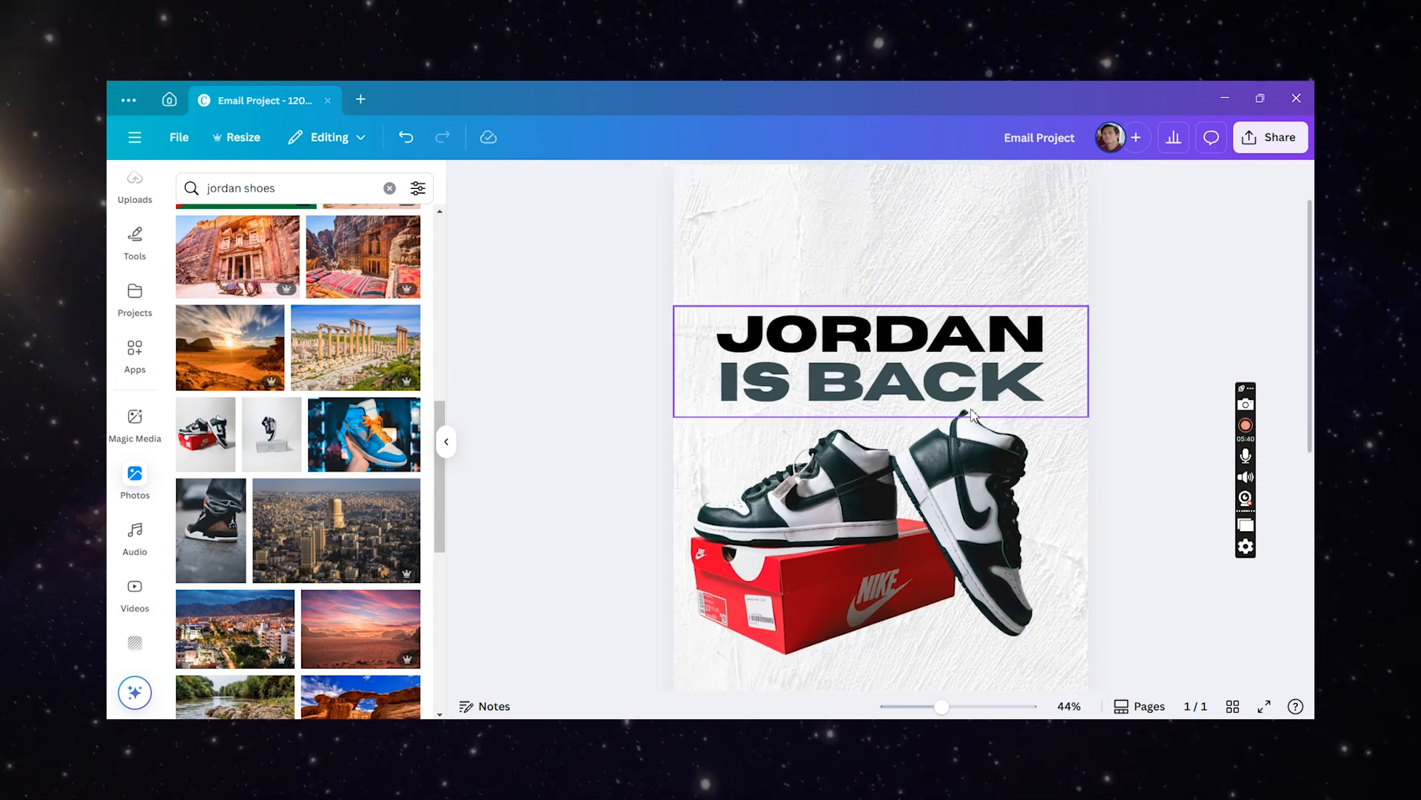
{"action": "left_click", "coordinate": [933, 509]}
{"action": "left_click_drag", "start_coordinate": [951, 513], "coordinate": [950, 495]}
{"action": "left_click_drag", "start_coordinate": [880, 667], "coordinate": [880, 563]}
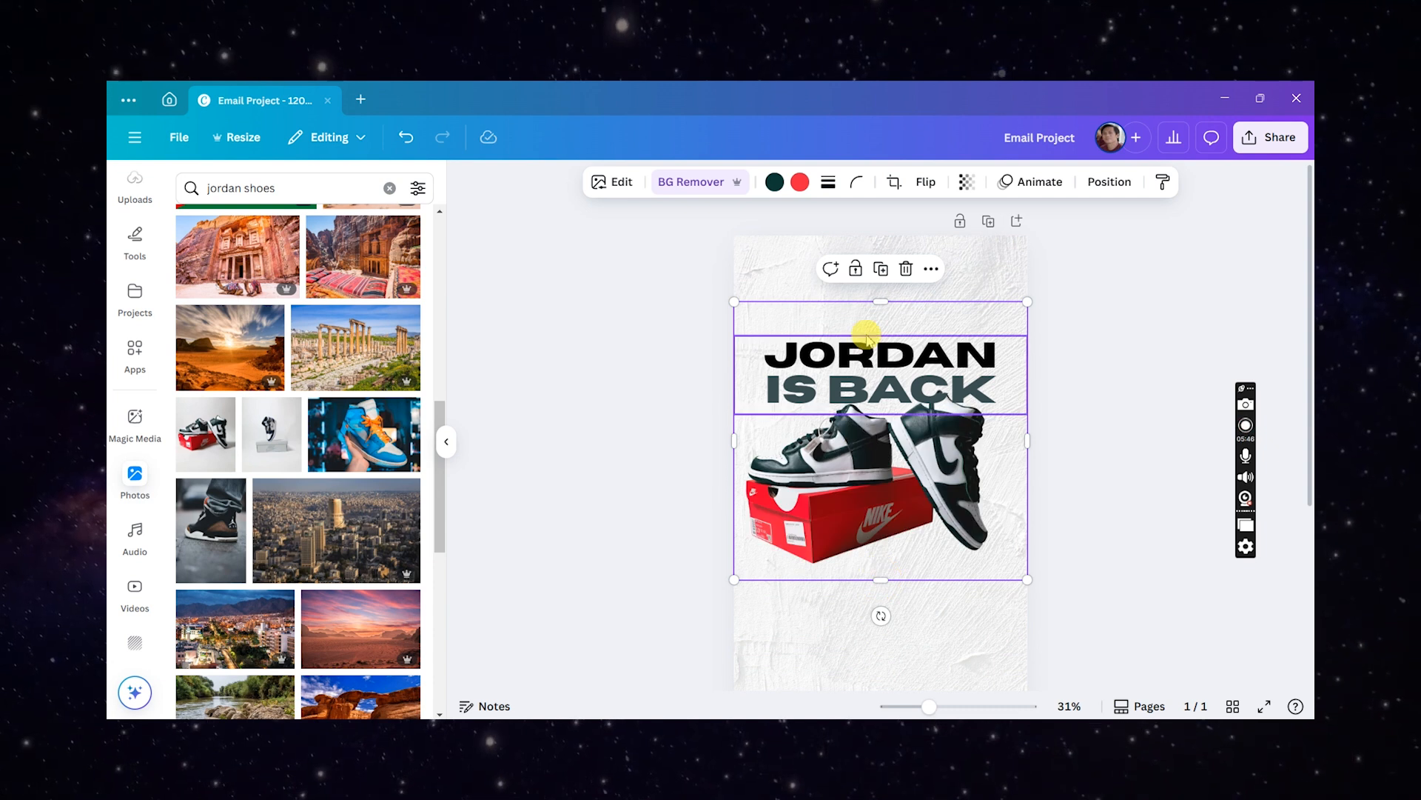
{"action": "left_click_drag", "start_coordinate": [881, 302], "coordinate": [880, 385]}
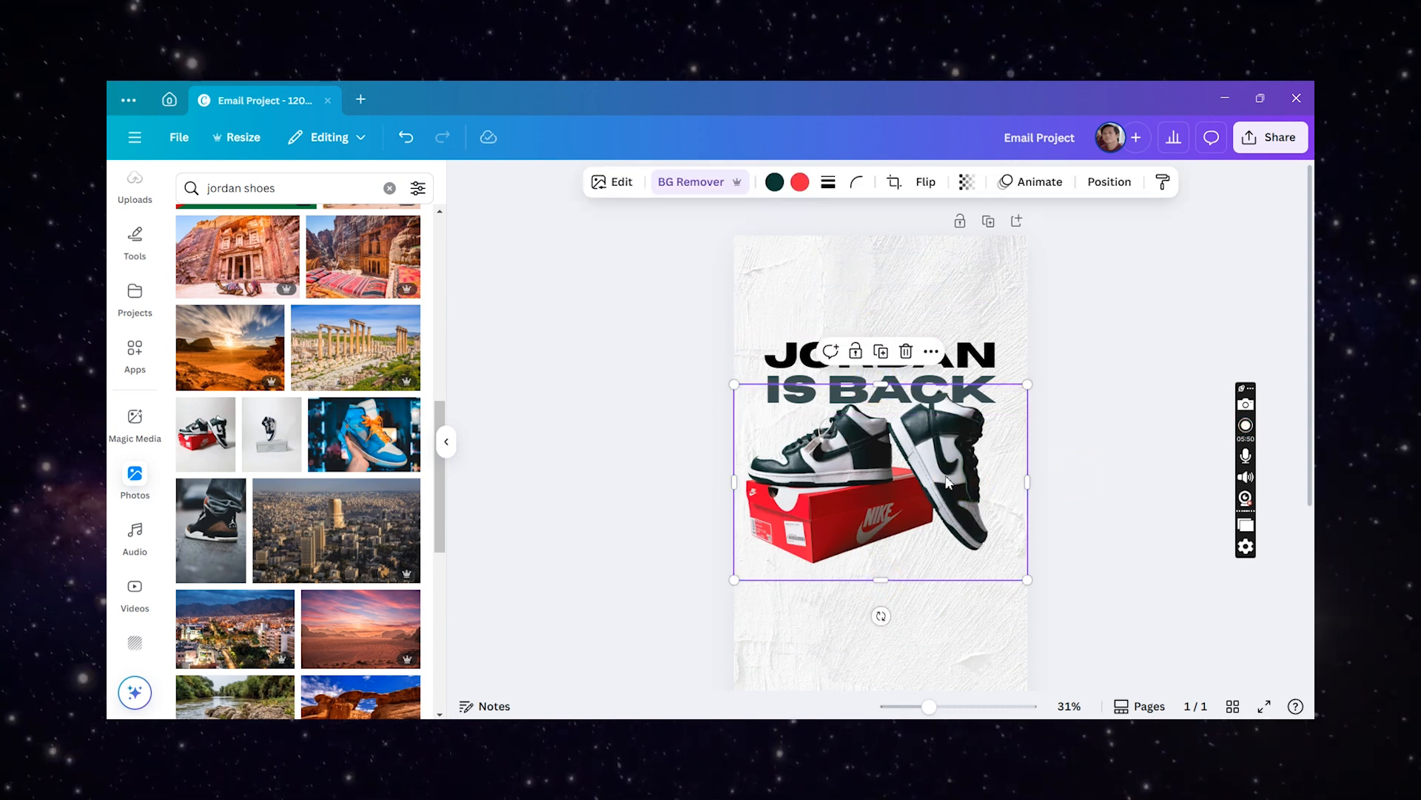
- Bring the sneaker photo forward so the shoe sits in front of the headline
{"action": "right_click", "coordinate": [932, 501]}
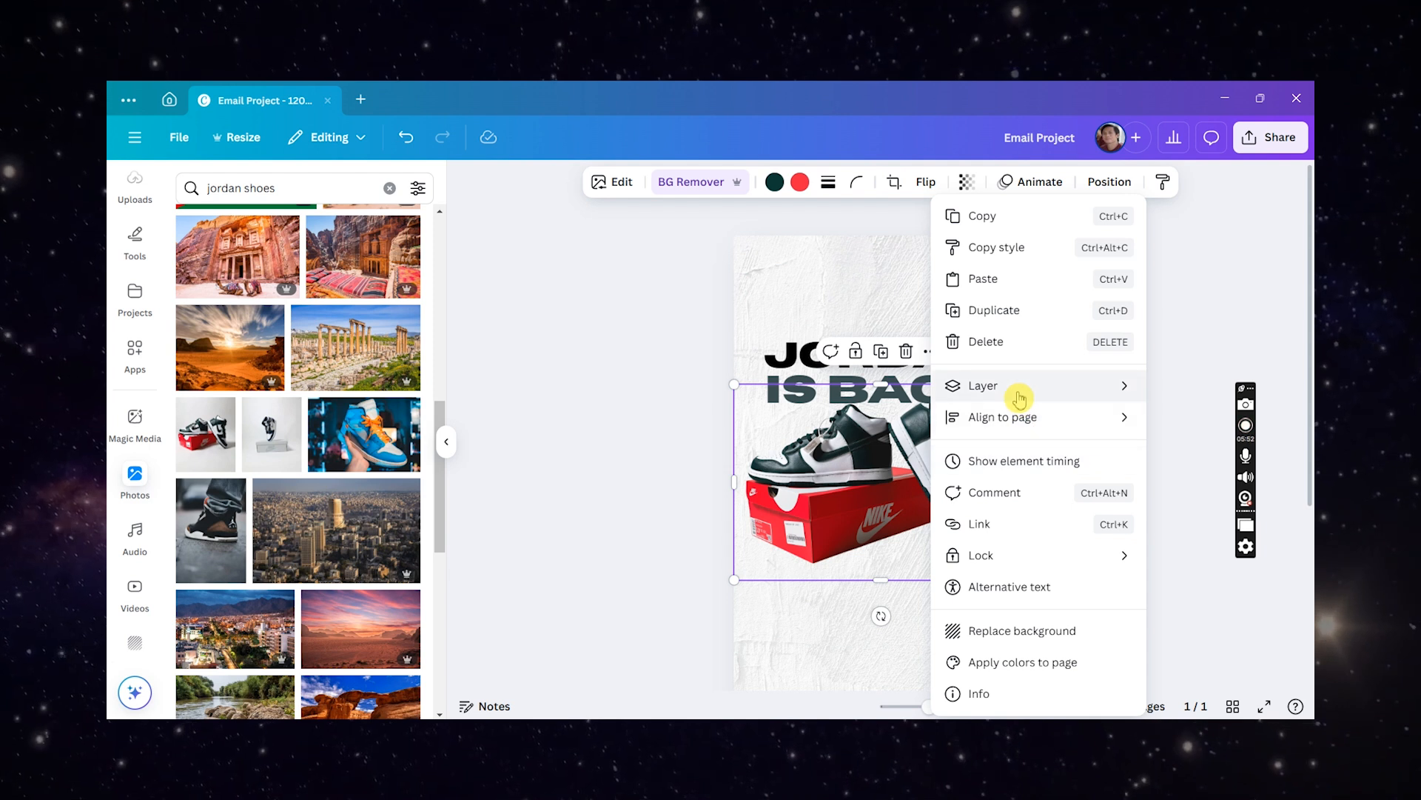
{"action": "mouse_move", "coordinate": [1022, 391]}
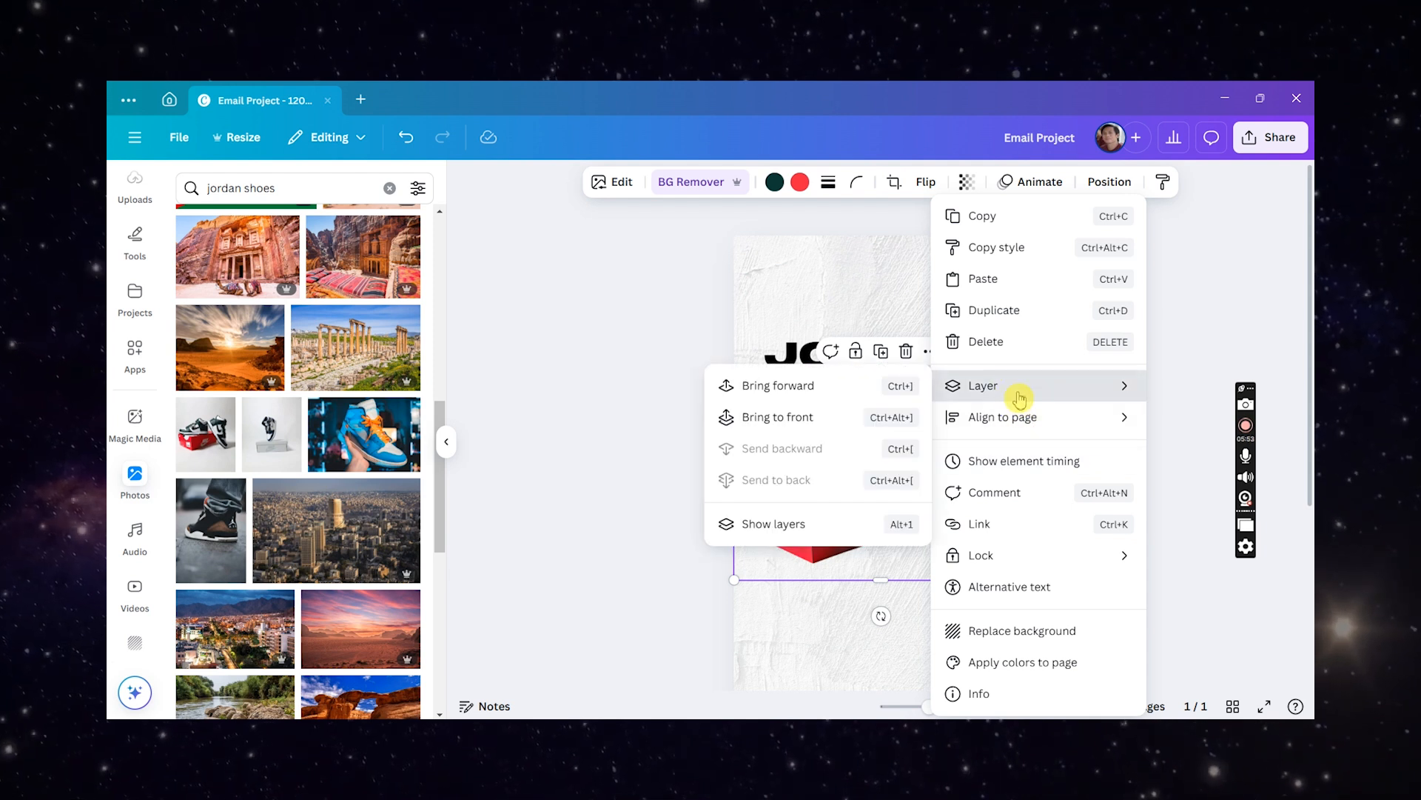
{"action": "left_click", "coordinate": [824, 388]}
{"action": "left_click", "coordinate": [595, 433]}
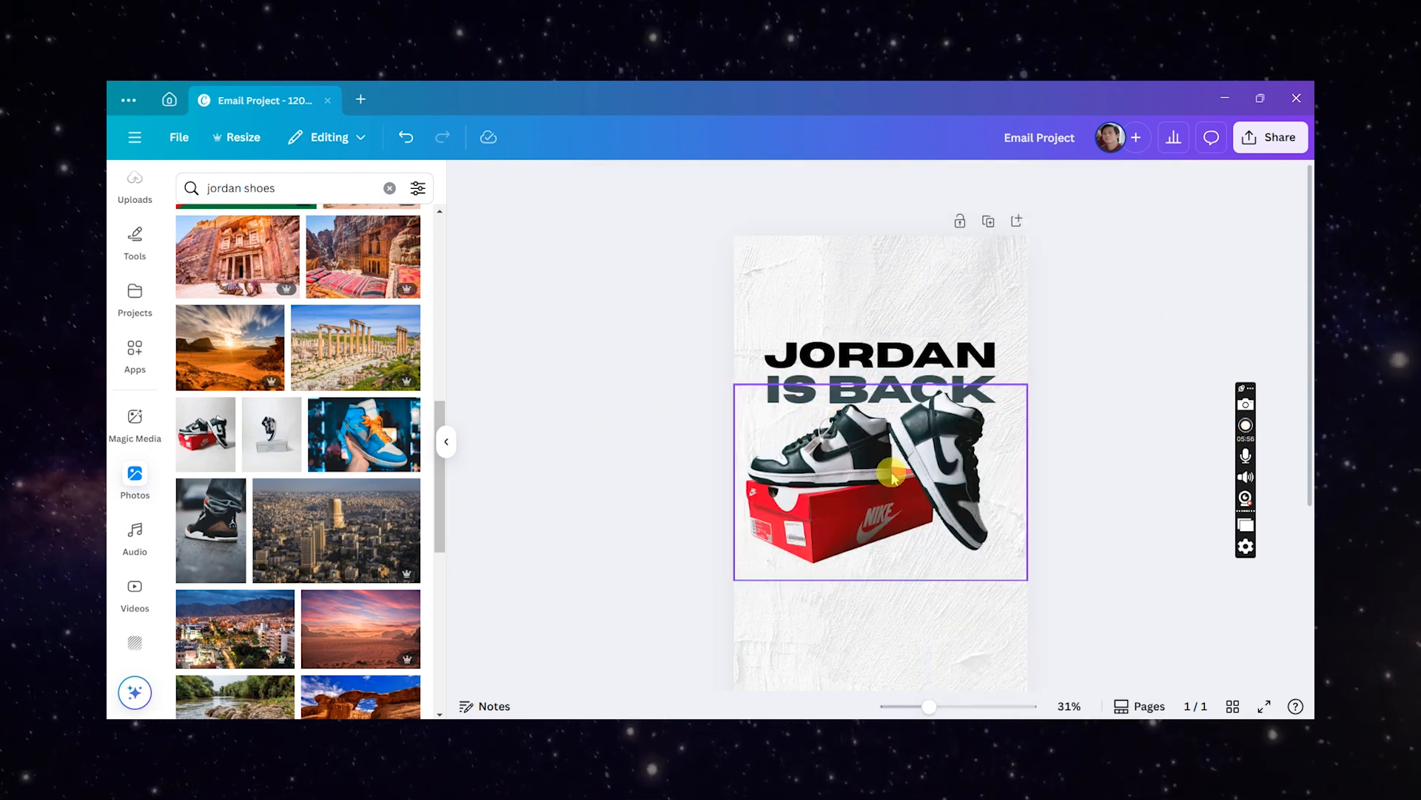
- Enlarge the two-line headline slightly from its corner
{"action": "scroll", "coordinate": [881, 472], "scroll_direction": "up", "scroll_amount": 1}
{"action": "left_click", "coordinate": [888, 335]}
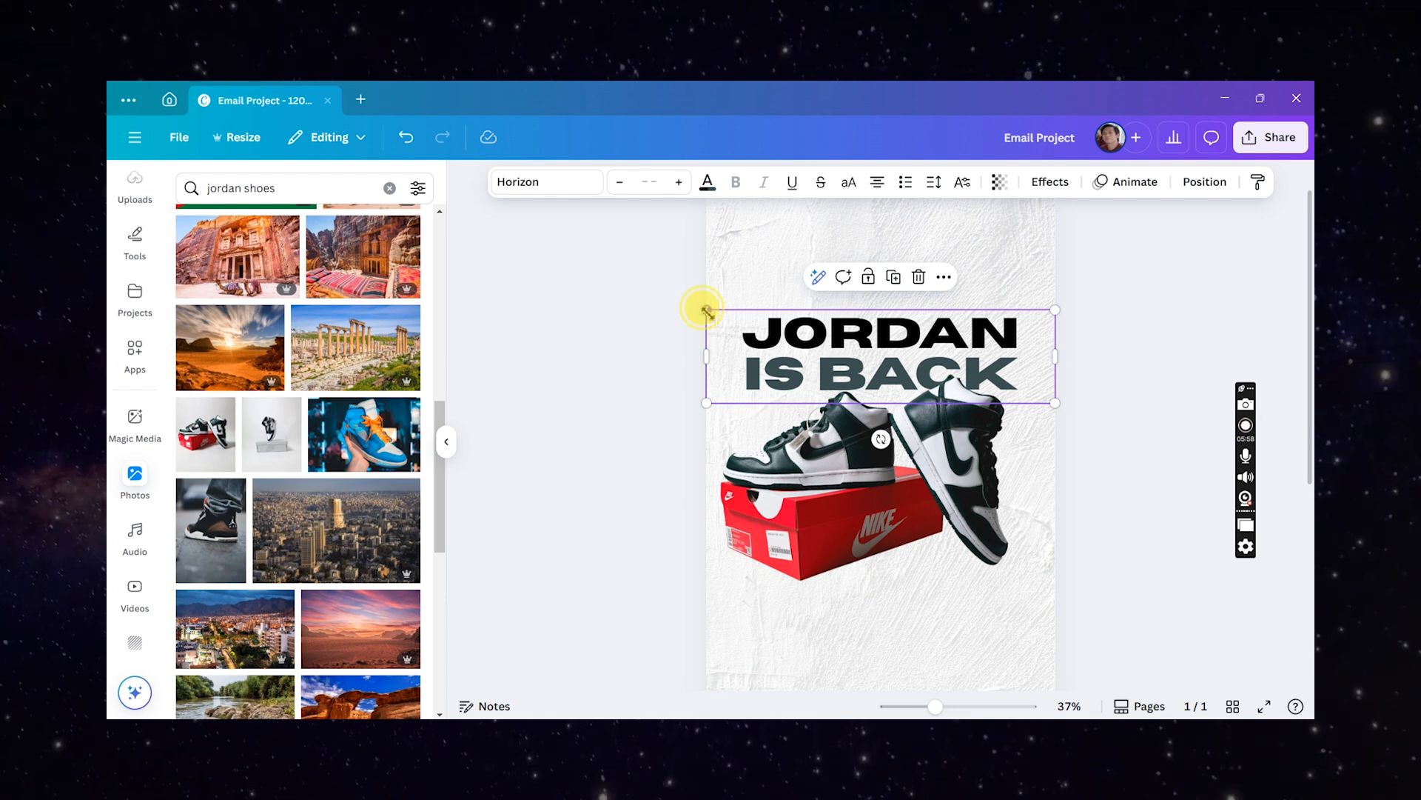
{"action": "left_click_drag", "start_coordinate": [705, 310], "coordinate": [699, 308]}
{"action": "left_click", "coordinate": [587, 444]}
{"action": "left_click", "coordinate": [851, 474]}
{"action": "scroll", "coordinate": [1075, 503], "scroll_direction": "down", "scroll_amount": 1}
{"action": "scroll", "coordinate": [1051, 481], "scroll_direction": "down", "scroll_amount": 2}
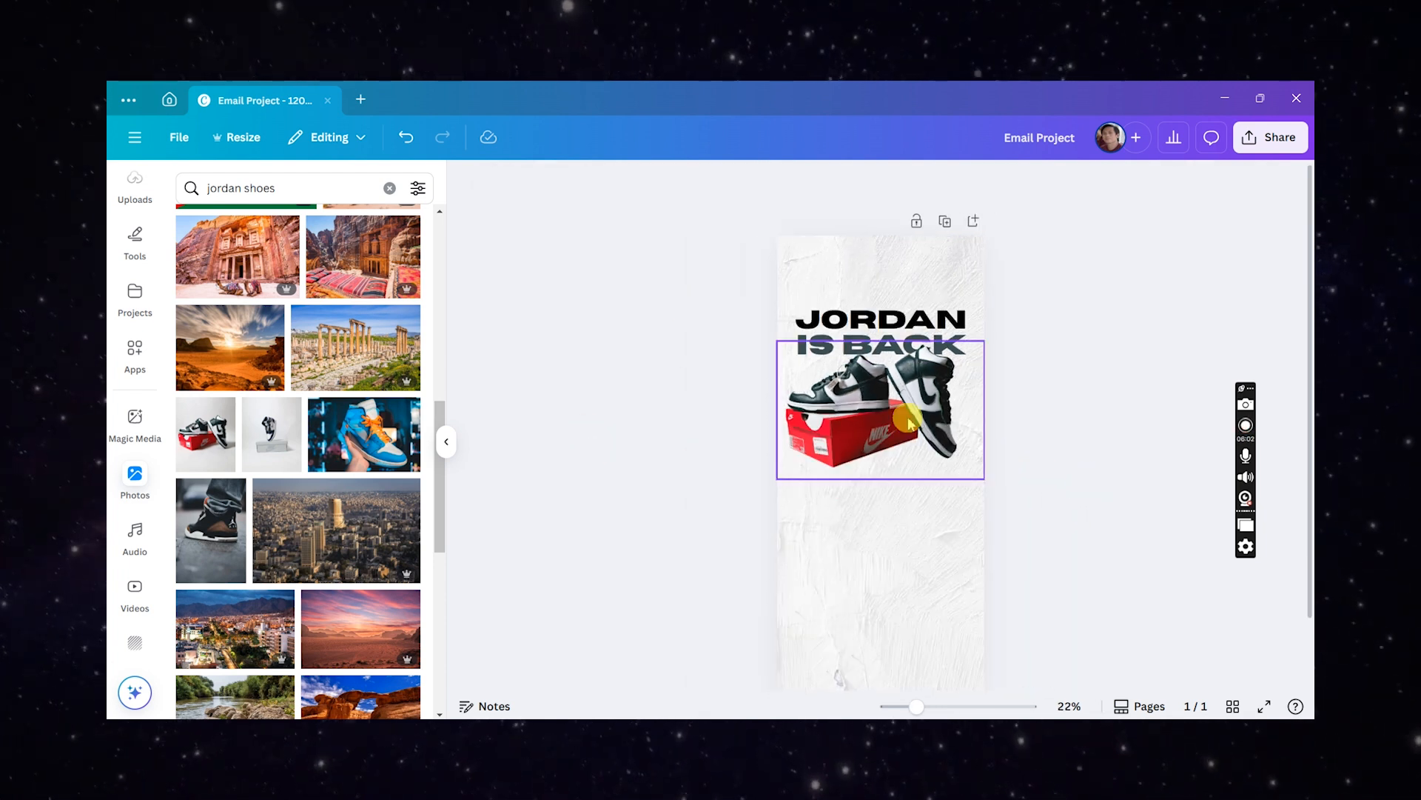
{"action": "scroll", "coordinate": [896, 444], "scroll_direction": "up", "scroll_amount": 3}
{"action": "scroll", "coordinate": [904, 413], "scroll_direction": "up", "scroll_amount": 2}
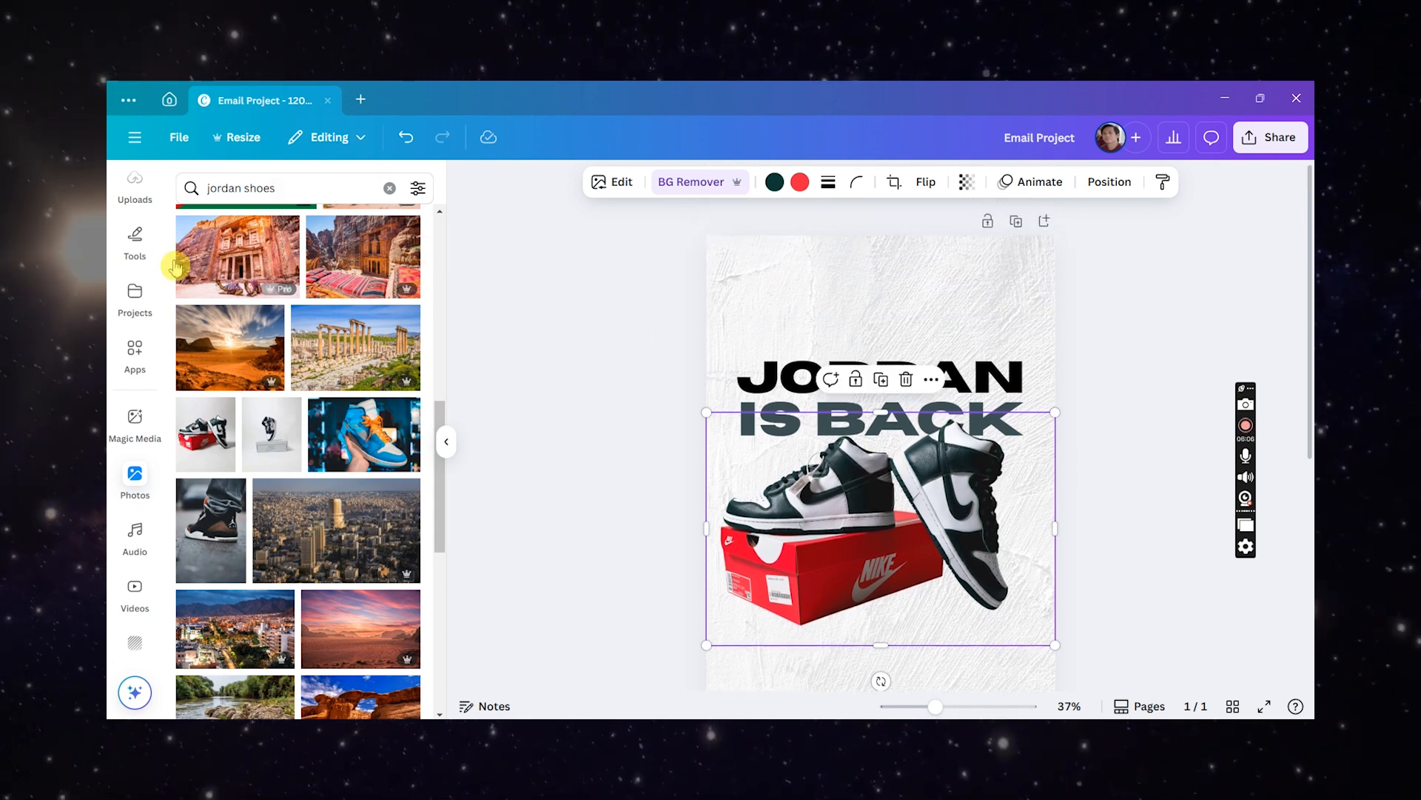
- Search the elements for "shadows", add the soft dark oval shadow graphic and enlarge it beyond the page width under the shoebox
{"action": "scroll", "coordinate": [140, 296], "scroll_direction": "up", "scroll_amount": 3}
{"action": "left_click", "coordinate": [134, 246]}
{"action": "left_click", "coordinate": [306, 189]}
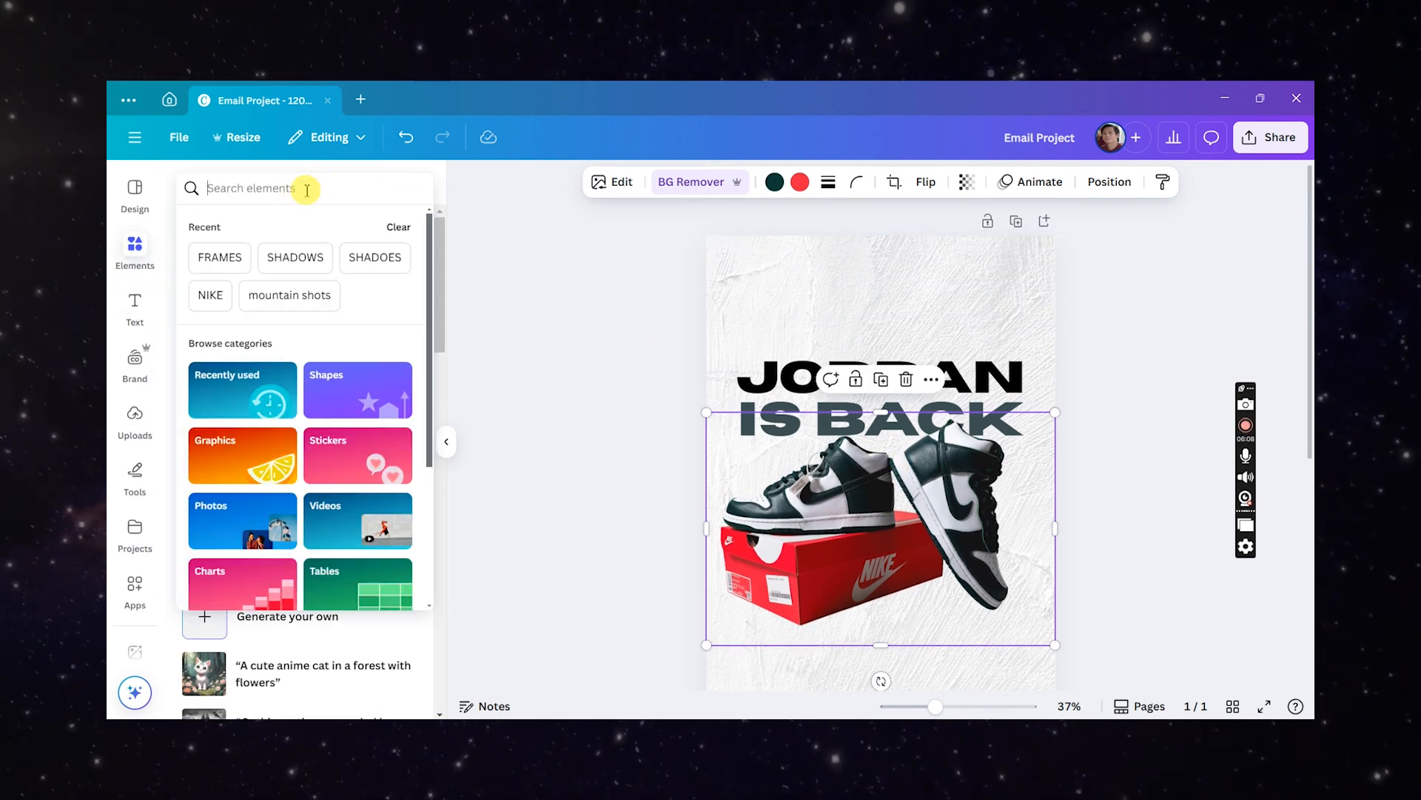
{"action": "type", "text": "SHADOEW"}
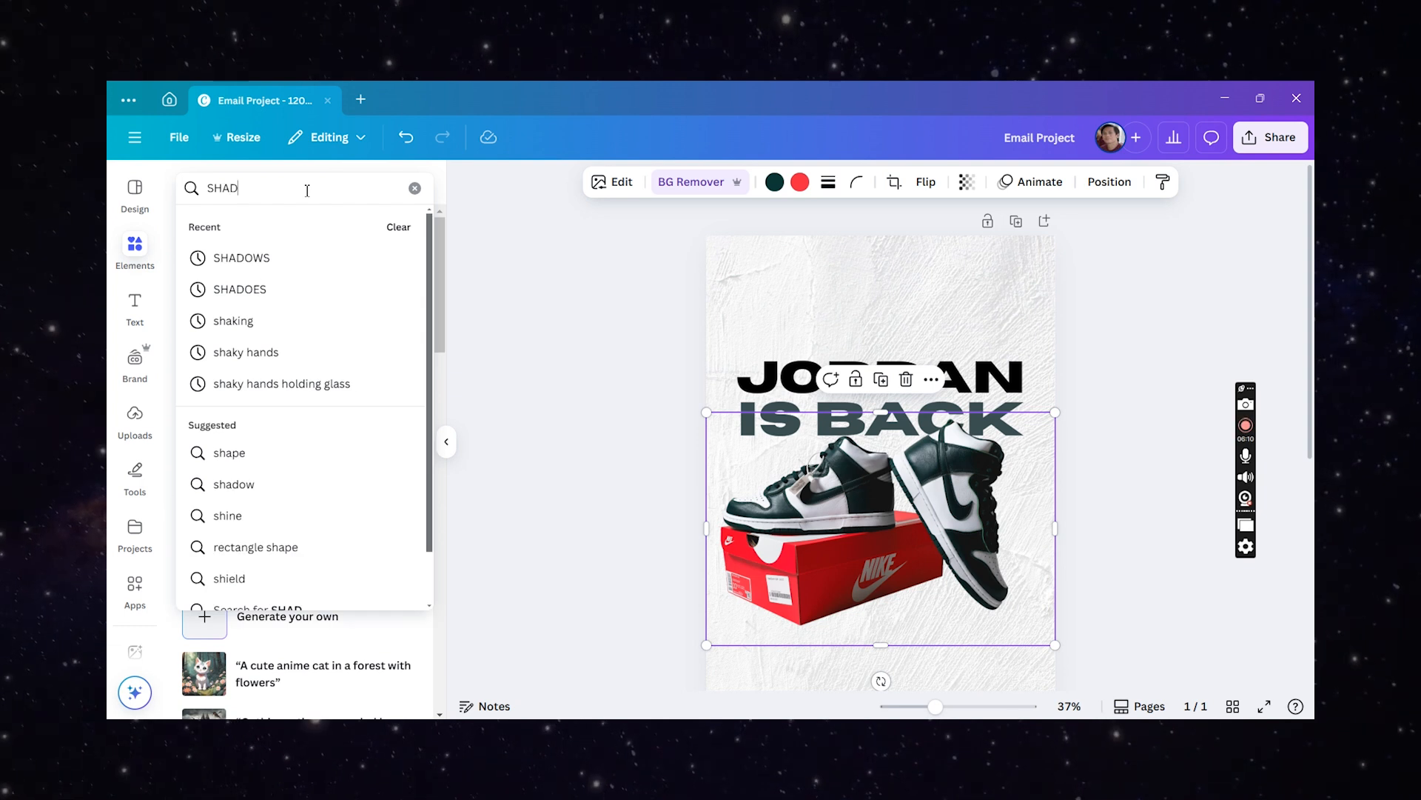
{"action": "key", "text": "BackSpace"}
{"action": "type", "text": "WS"}
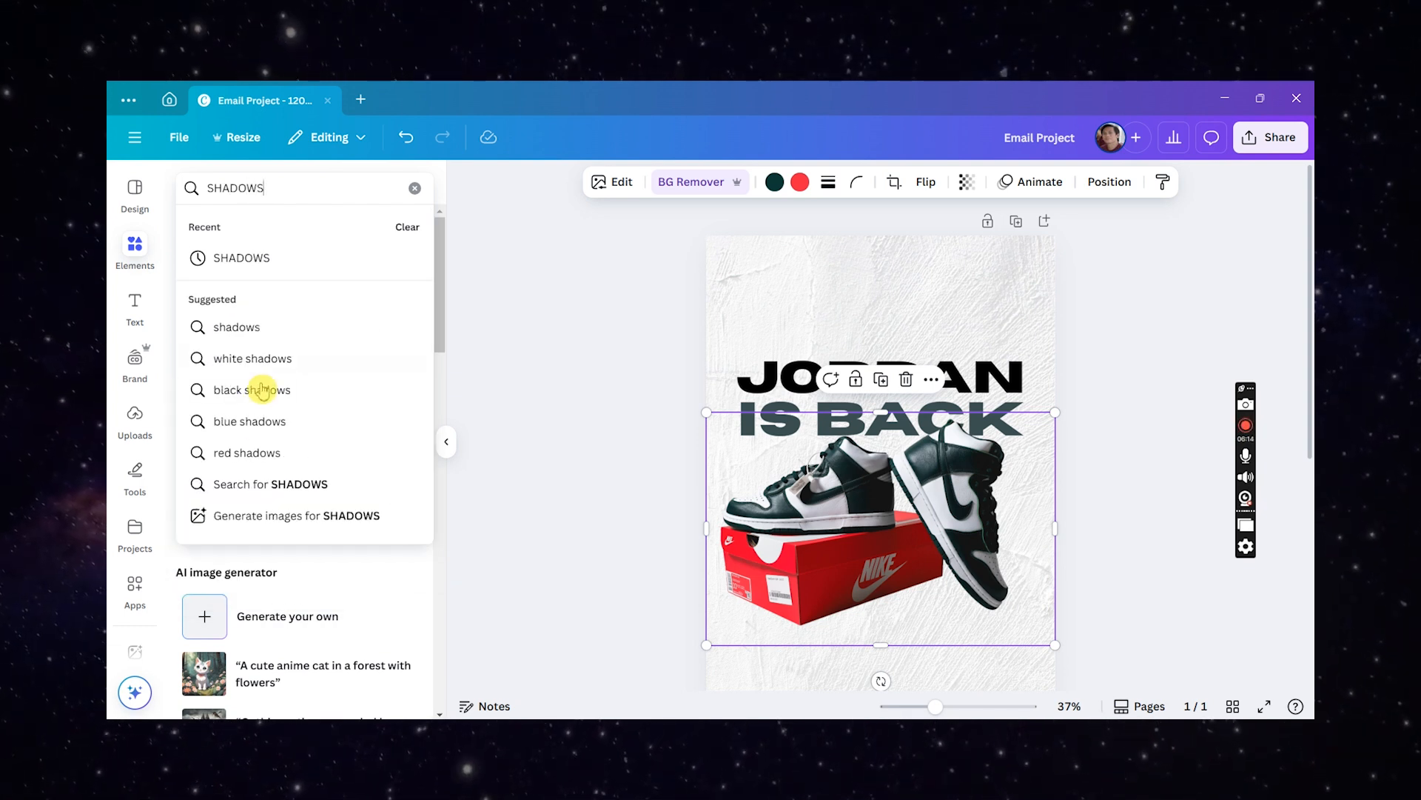
{"action": "left_click", "coordinate": [254, 323]}
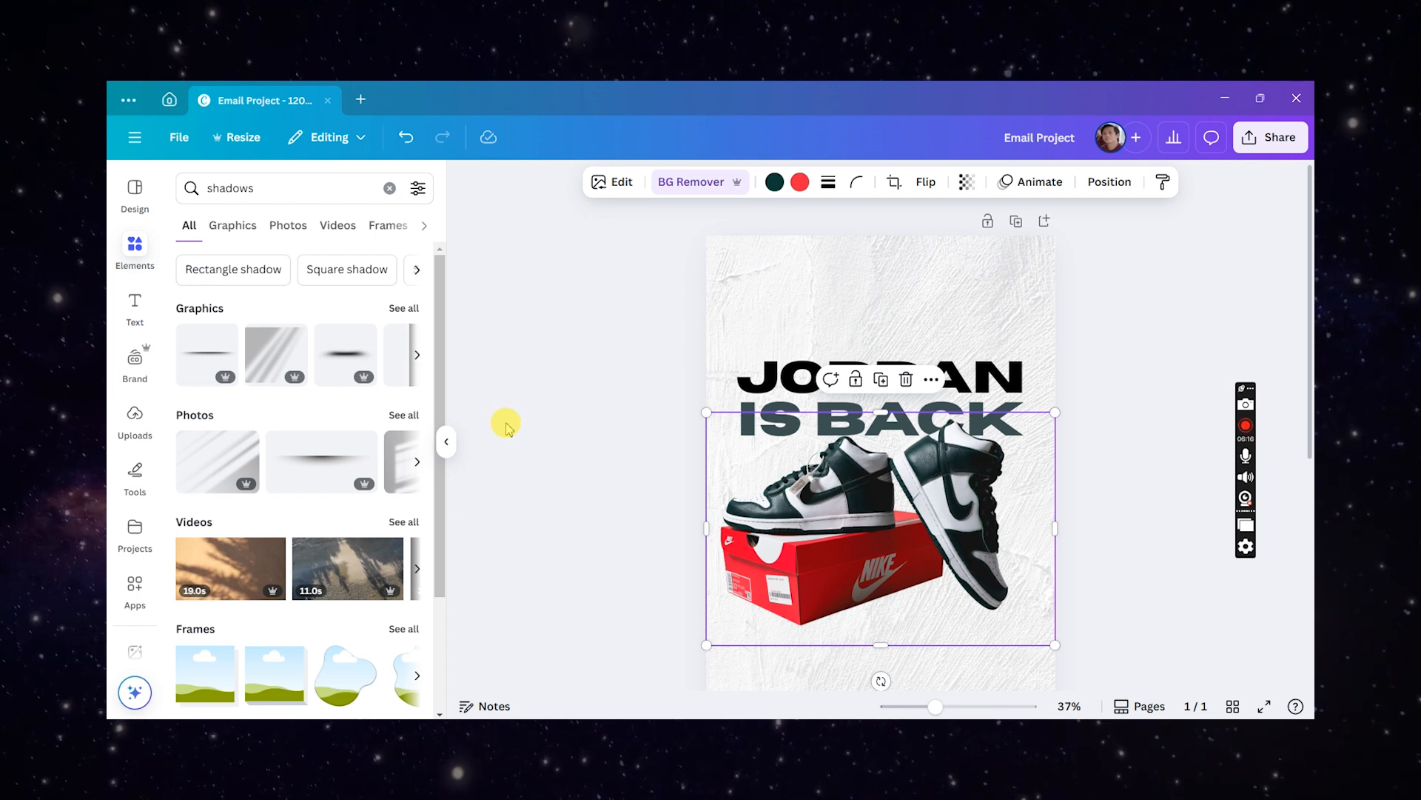
{"action": "scroll", "coordinate": [506, 428], "scroll_direction": "down", "scroll_amount": 2}
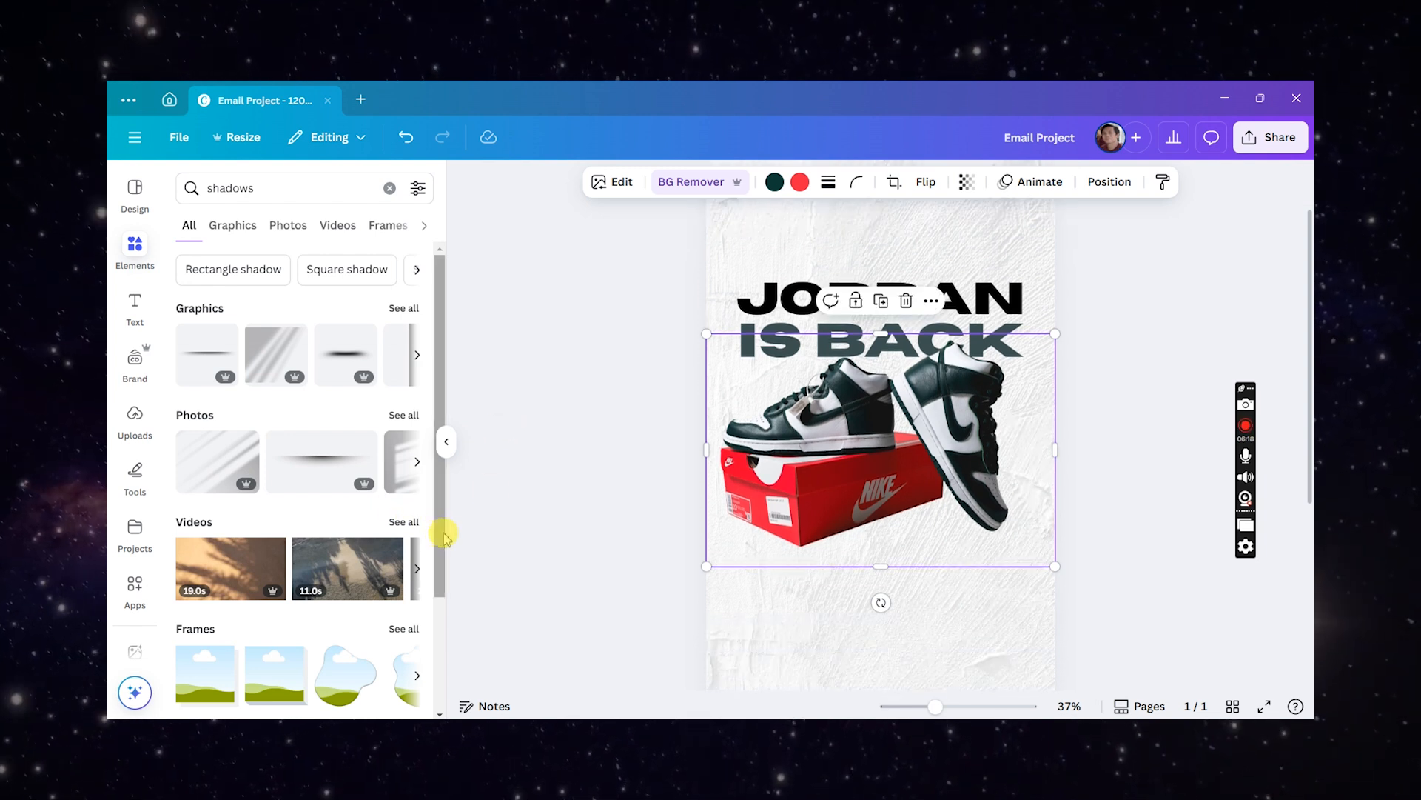
{"action": "left_click", "coordinate": [347, 357]}
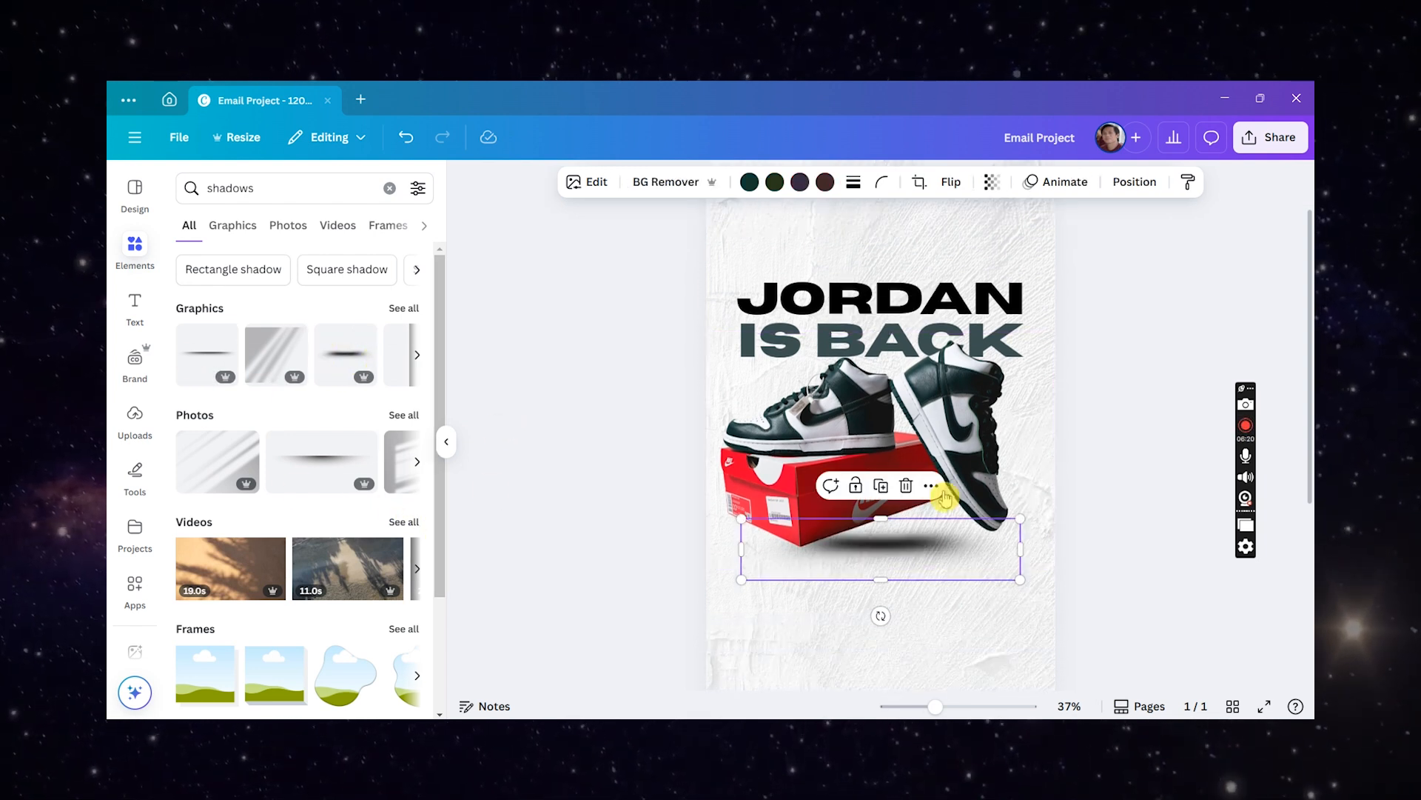
{"action": "left_click_drag", "start_coordinate": [1020, 580], "coordinate": [1107, 631]}
- Send the dark shadow to the back behind the sneakers and shift it slightly to the left
{"action": "right_click", "coordinate": [955, 555]}
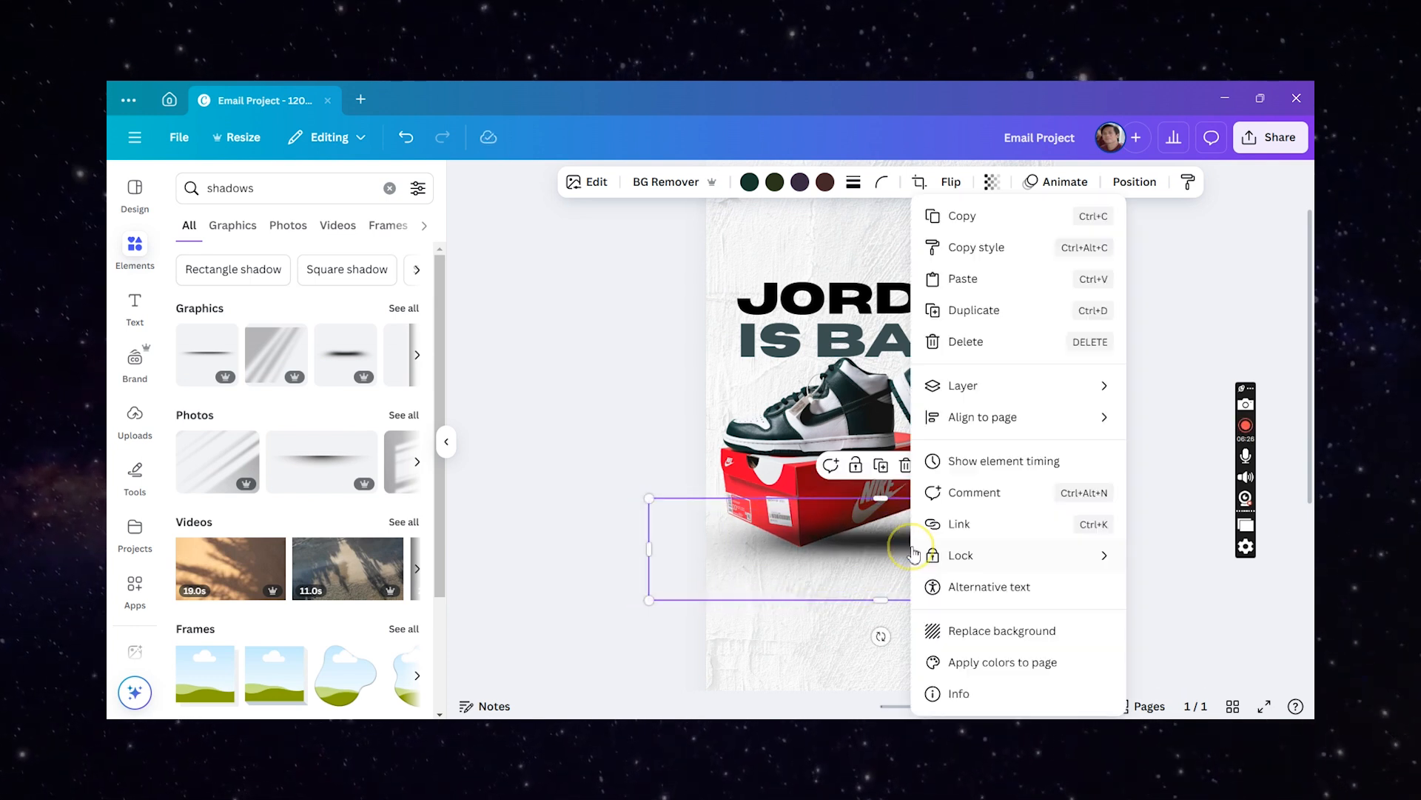
{"action": "mouse_move", "coordinate": [955, 385]}
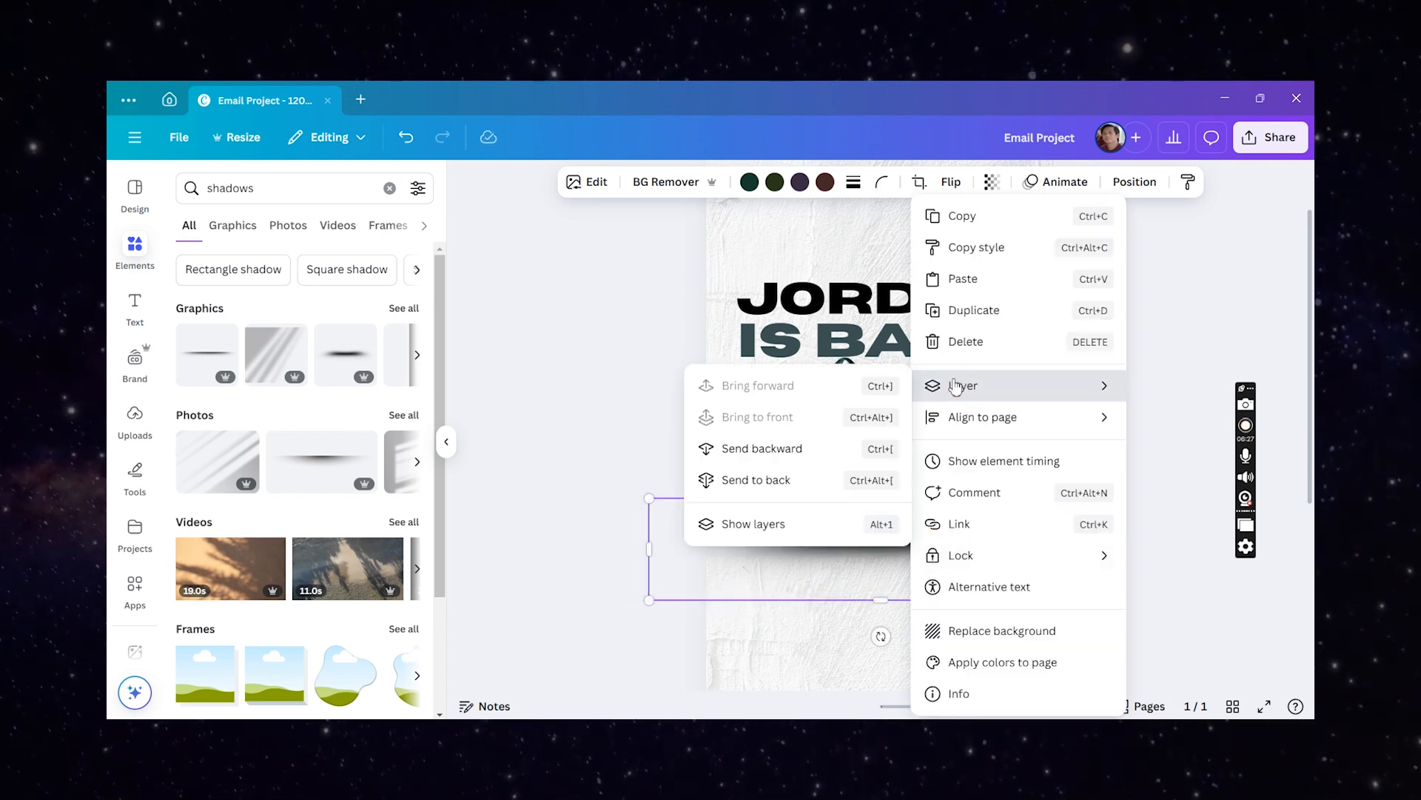
{"action": "left_click", "coordinate": [794, 469]}
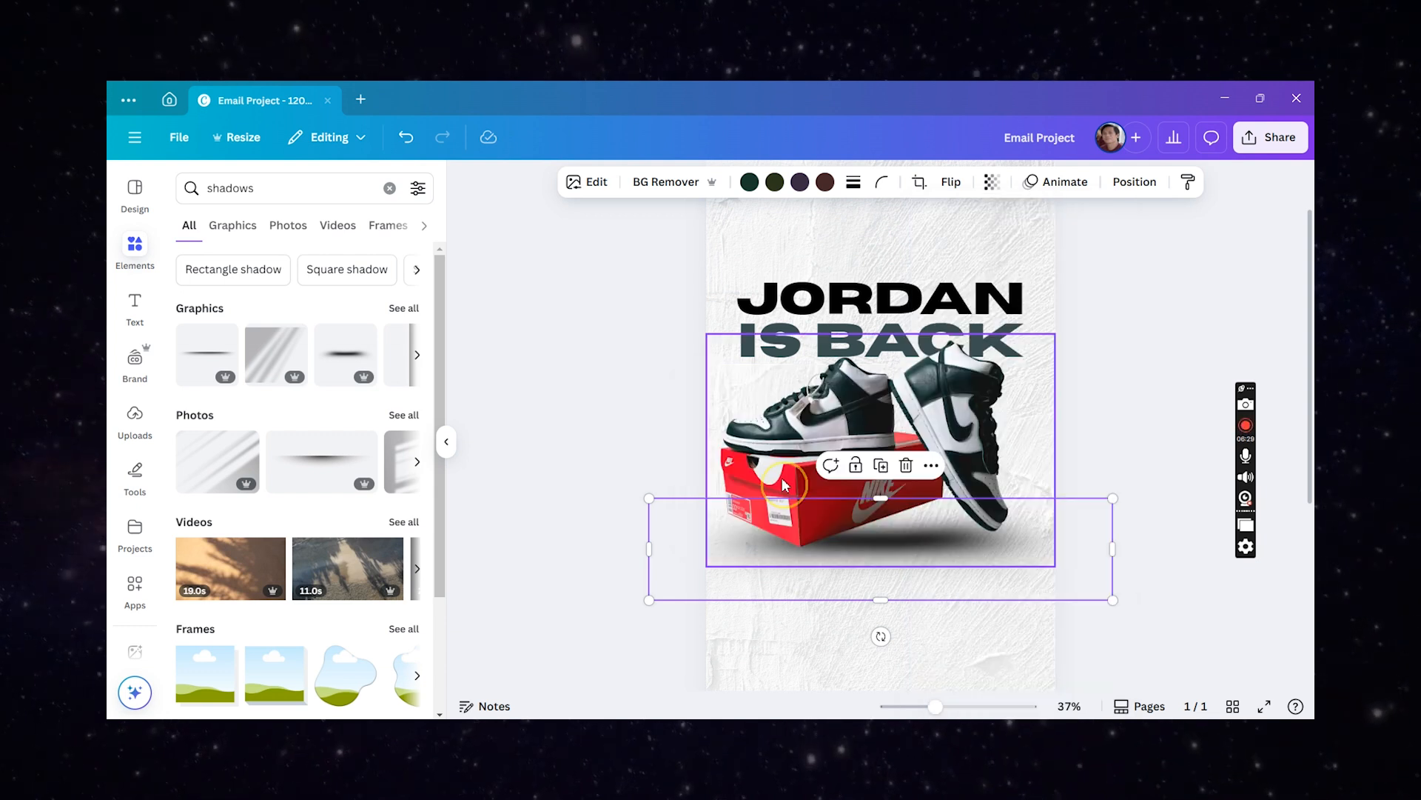
{"action": "left_click", "coordinate": [1142, 457]}
{"action": "left_click_drag", "start_coordinate": [918, 581], "coordinate": [913, 574]}
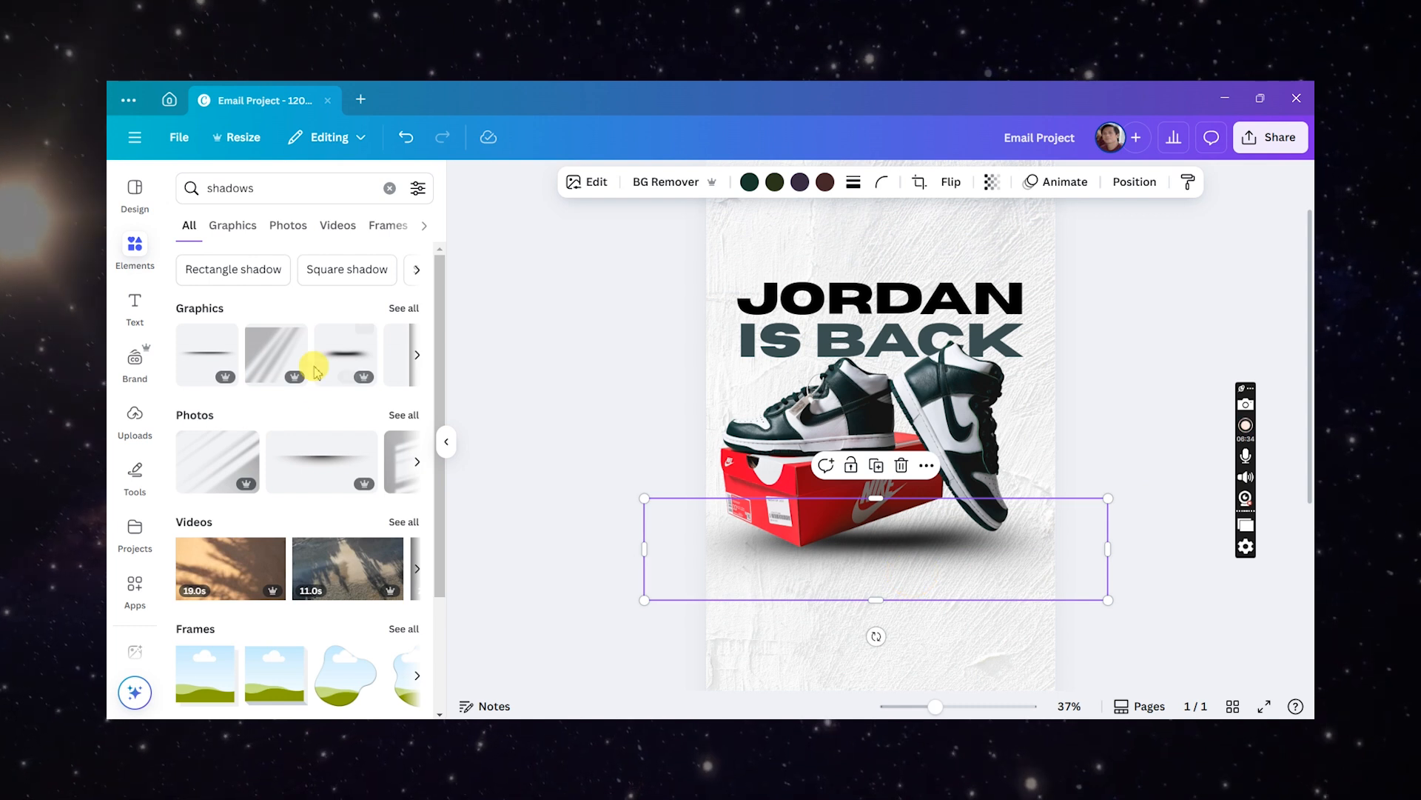
- Add the light gray oval shadow from the full "shadows" graphics results, move it below the shoebox and send it to the back
{"action": "left_click_drag", "start_coordinate": [277, 190], "coordinate": [155, 194]}
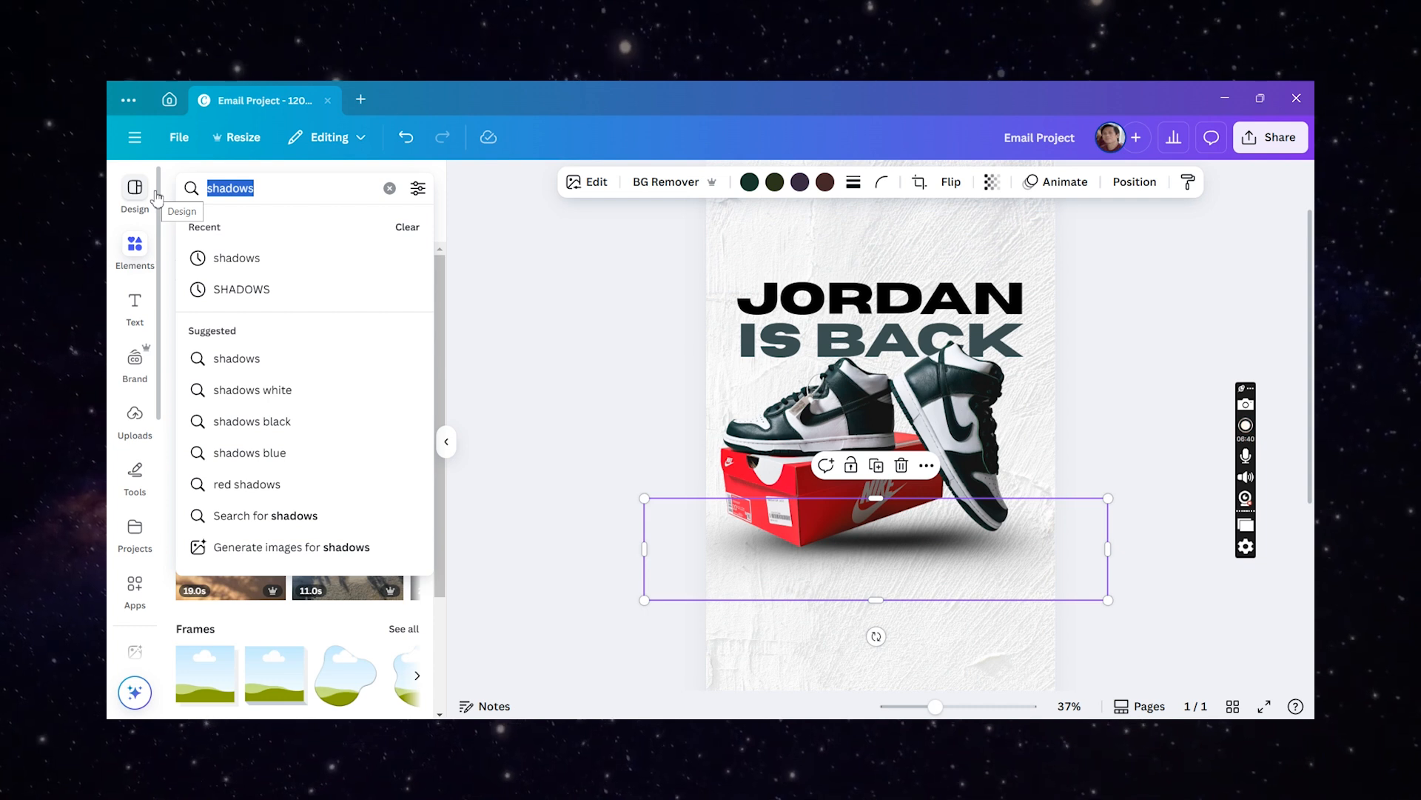
{"action": "left_click", "coordinate": [219, 257]}
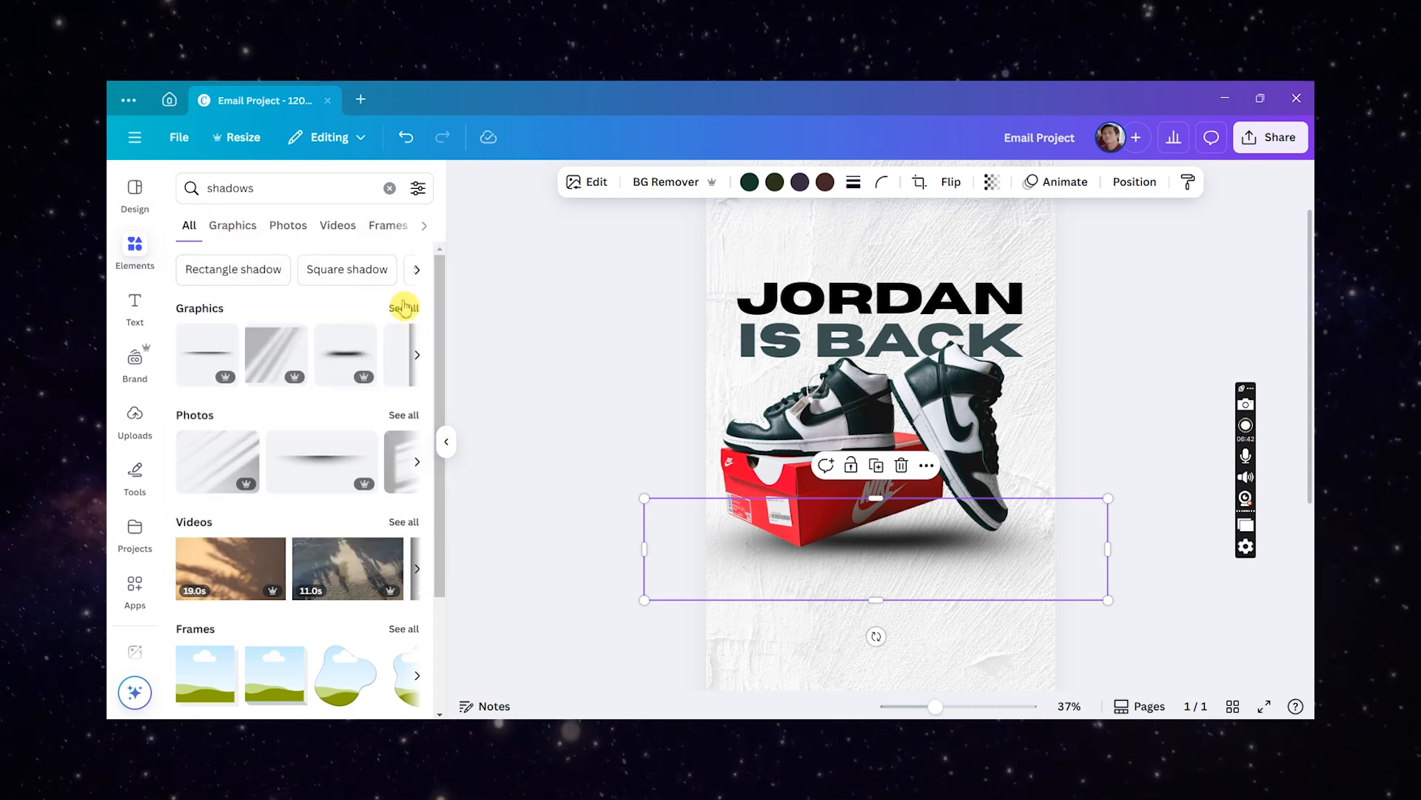
{"action": "left_click", "coordinate": [403, 308]}
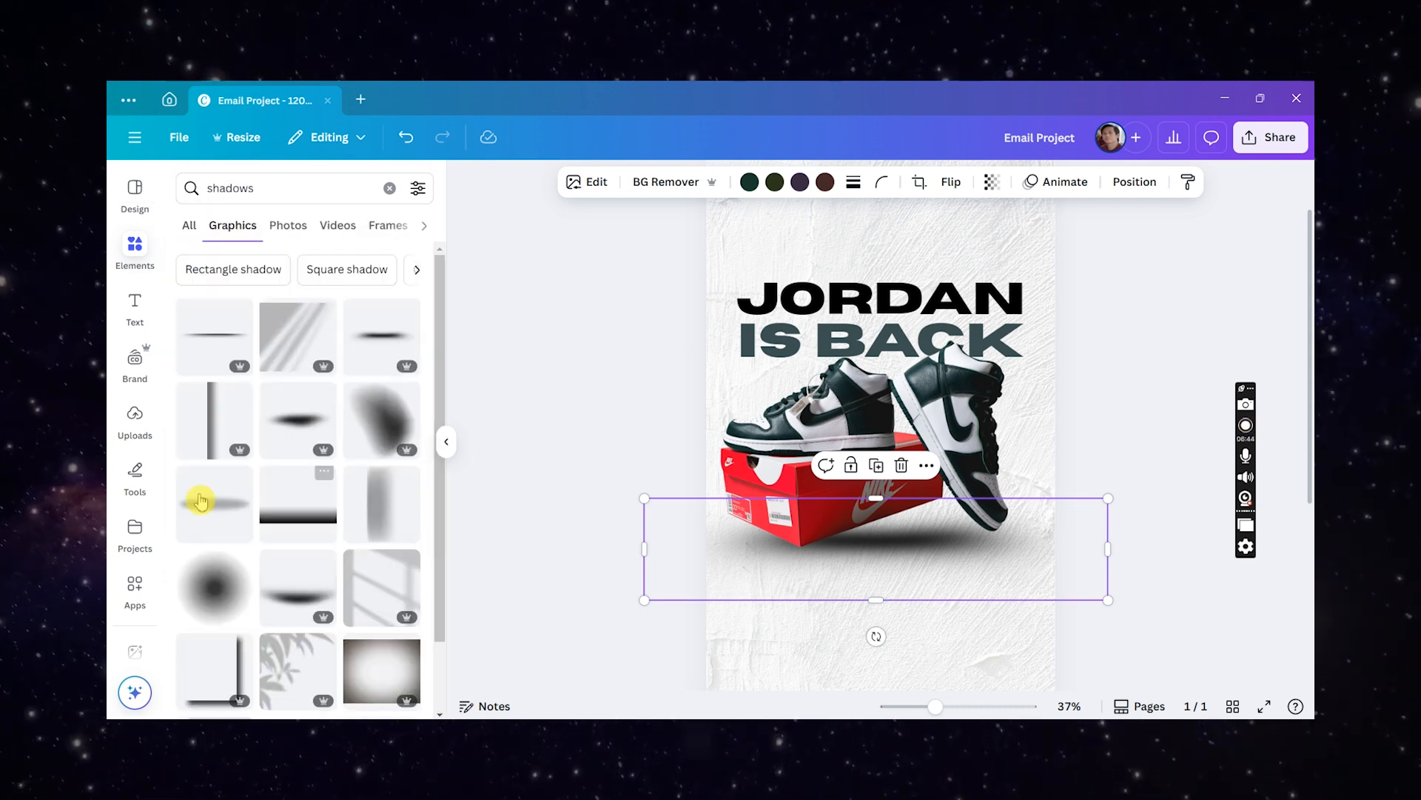
{"action": "left_click", "coordinate": [200, 502]}
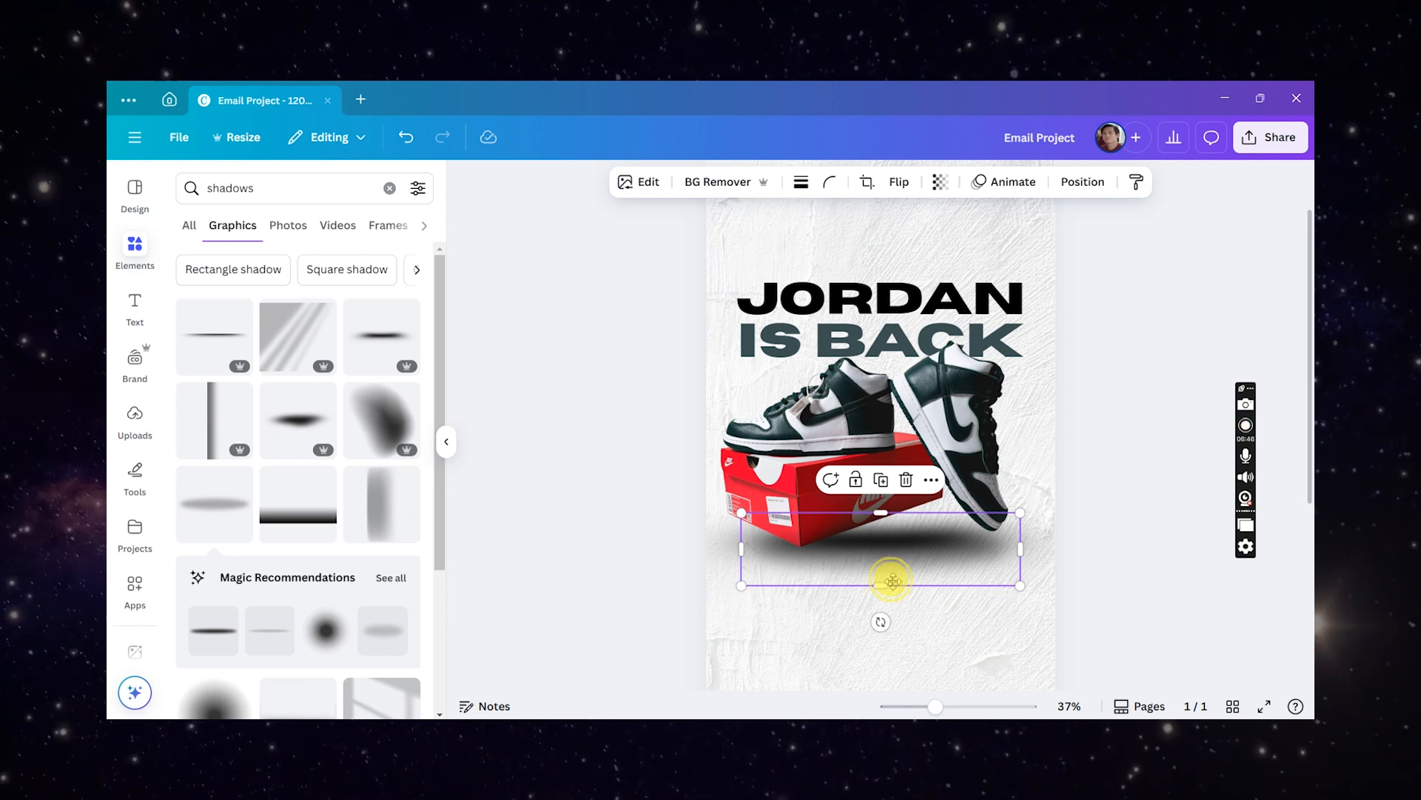
{"action": "left_click_drag", "start_coordinate": [892, 581], "coordinate": [893, 624]}
{"action": "right_click", "coordinate": [894, 626]}
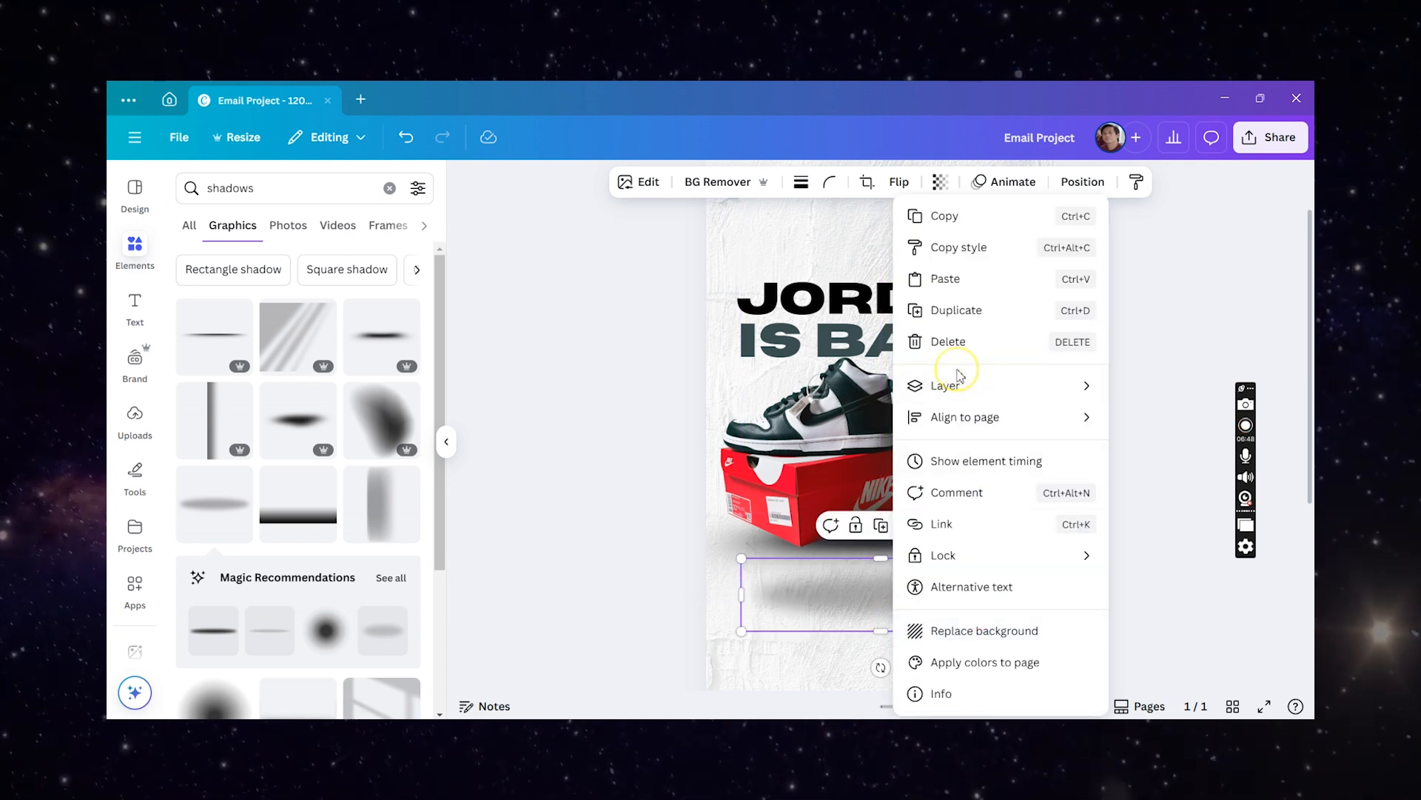
{"action": "mouse_move", "coordinate": [959, 375]}
{"action": "left_click", "coordinate": [791, 486]}
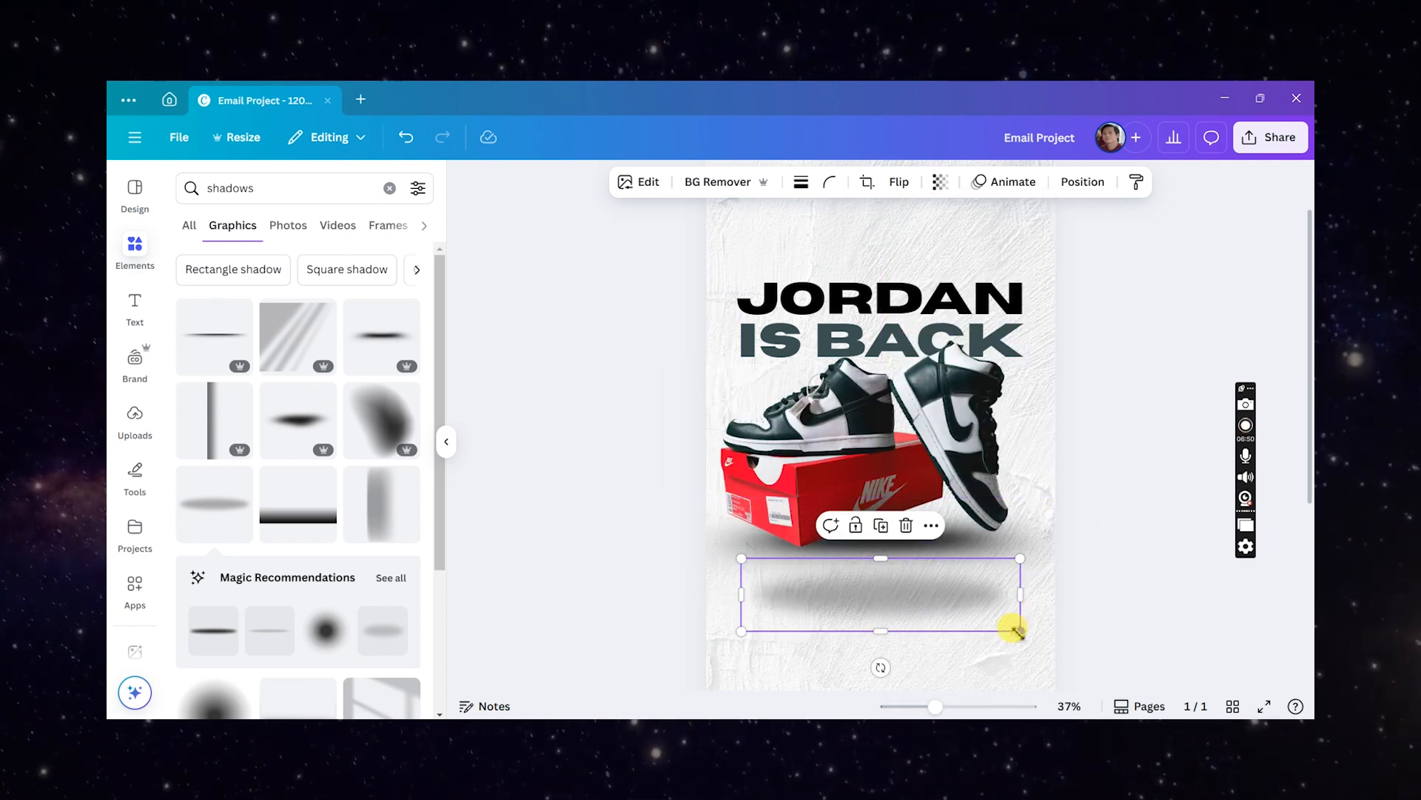
- Enlarge the gray oval shadow slightly and move it up directly beneath the shoebox, over the dark shadow
{"action": "left_click_drag", "start_coordinate": [1020, 633], "coordinate": [1047, 639]}
{"action": "left_click_drag", "start_coordinate": [933, 619], "coordinate": [932, 539]}
{"action": "left_click", "coordinate": [1111, 578]}
{"action": "scroll", "coordinate": [1077, 581], "scroll_direction": "down", "scroll_amount": 2}
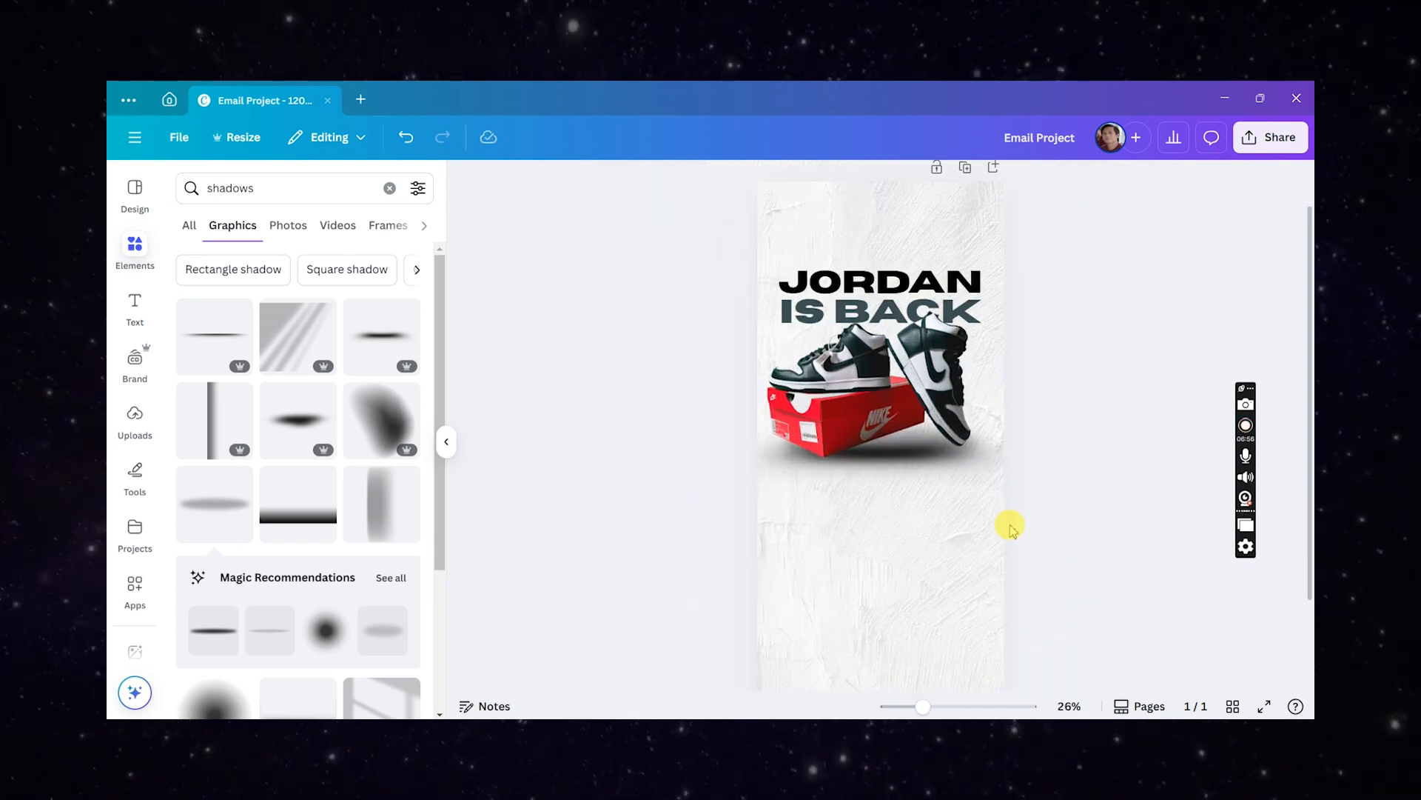
{"action": "scroll", "coordinate": [880, 526], "scroll_direction": "up", "scroll_amount": 2}
{"action": "left_click", "coordinate": [892, 471]}
{"action": "left_click_drag", "start_coordinate": [892, 471], "coordinate": [893, 462]}
{"action": "left_click", "coordinate": [1099, 546]}
{"action": "scroll", "coordinate": [1087, 530], "scroll_direction": "down", "scroll_amount": 1}
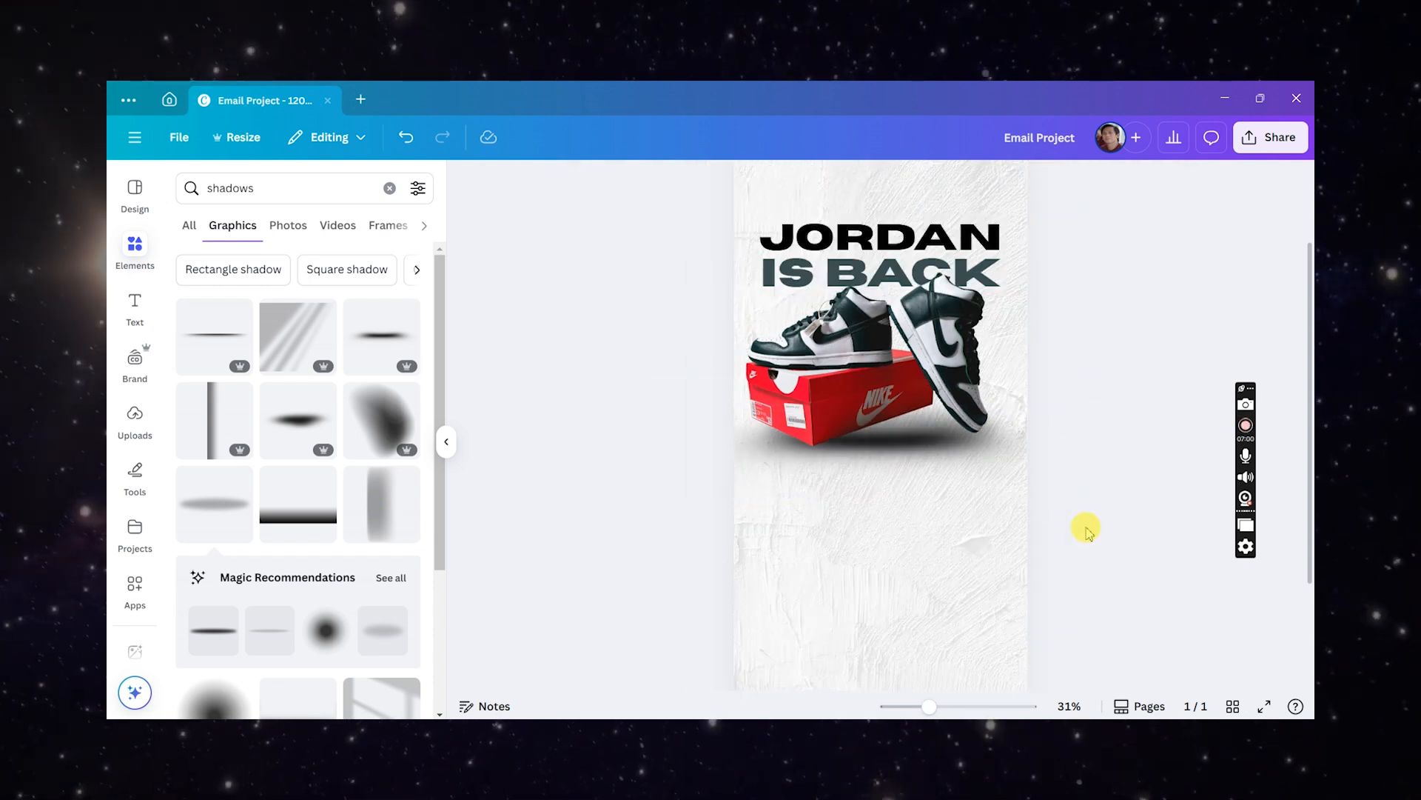
{"action": "scroll", "coordinate": [1080, 532], "scroll_direction": "down", "scroll_amount": 2}
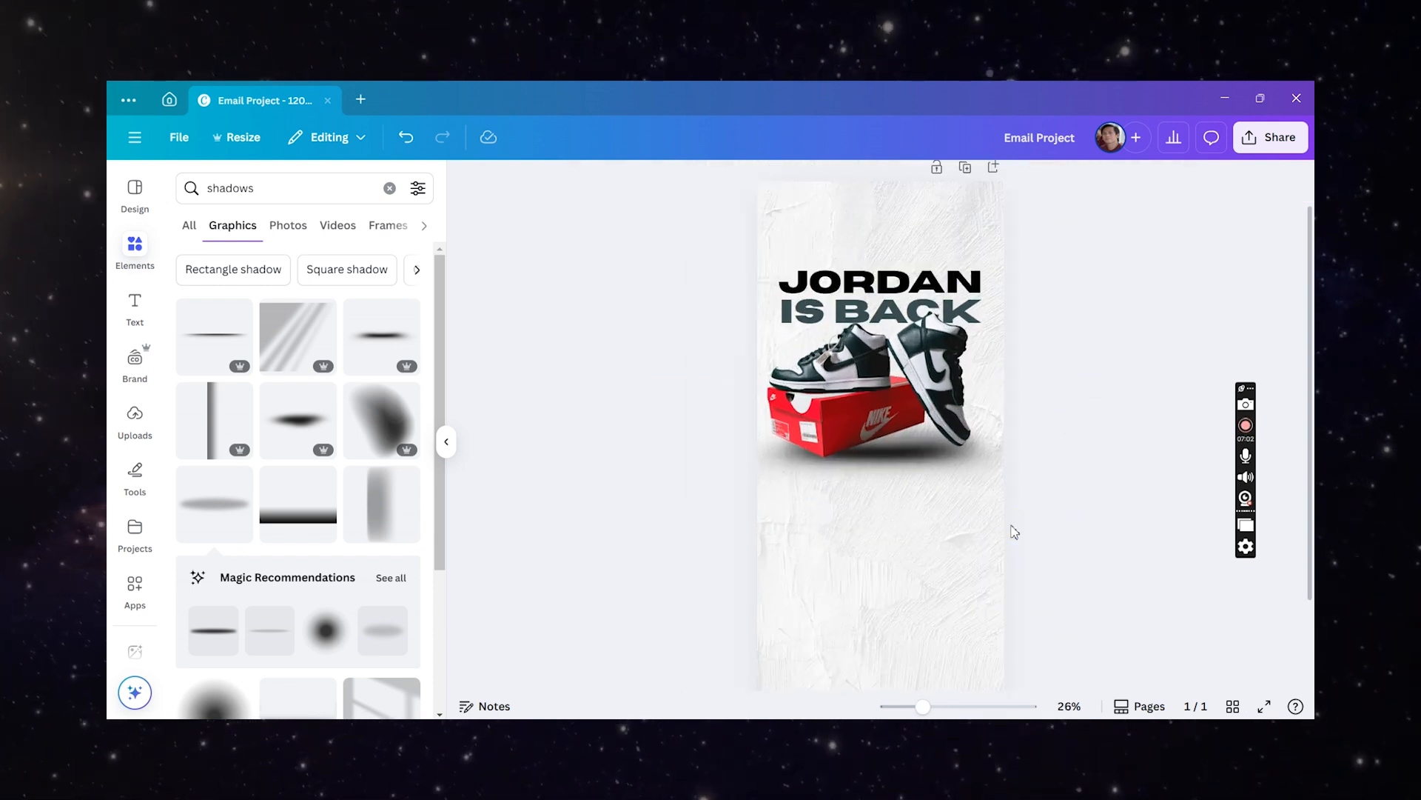
{"action": "scroll", "coordinate": [1012, 530], "scroll_direction": "down", "scroll_amount": 1}
{"action": "scroll", "coordinate": [1006, 522], "scroll_direction": "up", "scroll_amount": 2}
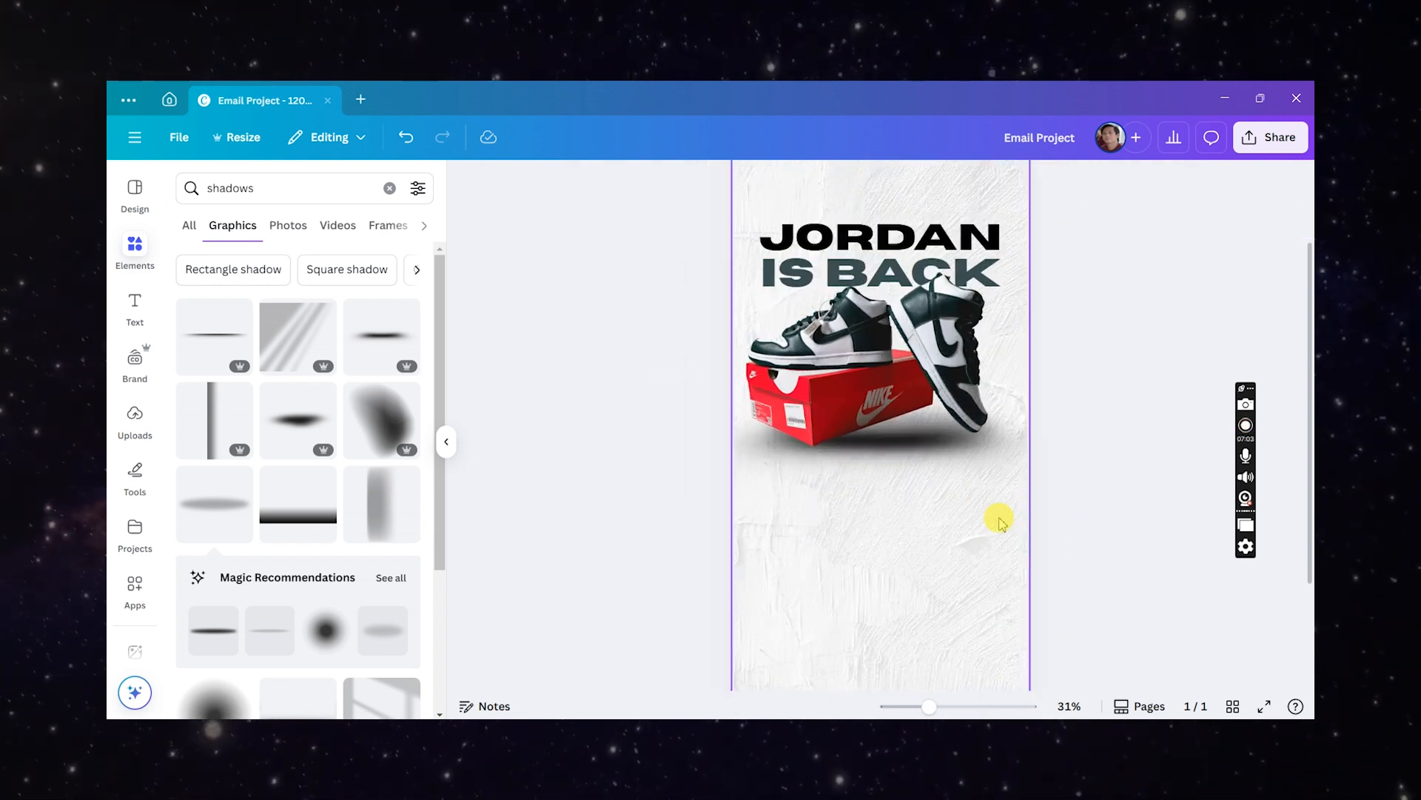
- Tilt the shadow to follow the shoebox's lower edge, duplicate it and move the copy slightly up under the box
{"action": "left_click", "coordinate": [939, 468]}
{"action": "left_click_drag", "start_coordinate": [877, 527], "coordinate": [883, 527]}
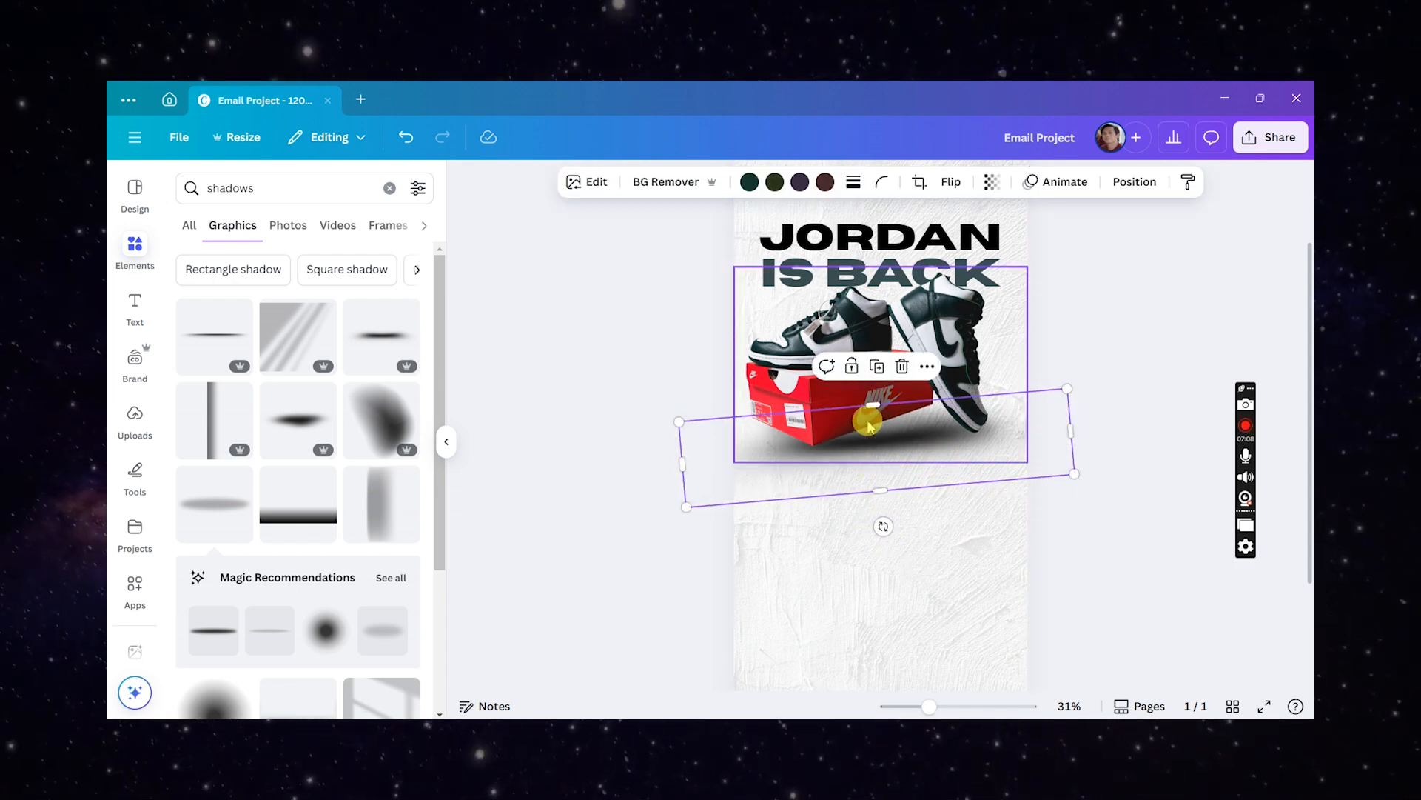
{"action": "left_click", "coordinate": [877, 366]}
{"action": "left_click_drag", "start_coordinate": [933, 463], "coordinate": [923, 437]}
- Layer the duplicated shadow behind the shoebox and sneakers and set its transparency to about 67
{"action": "right_click", "coordinate": [923, 436]}
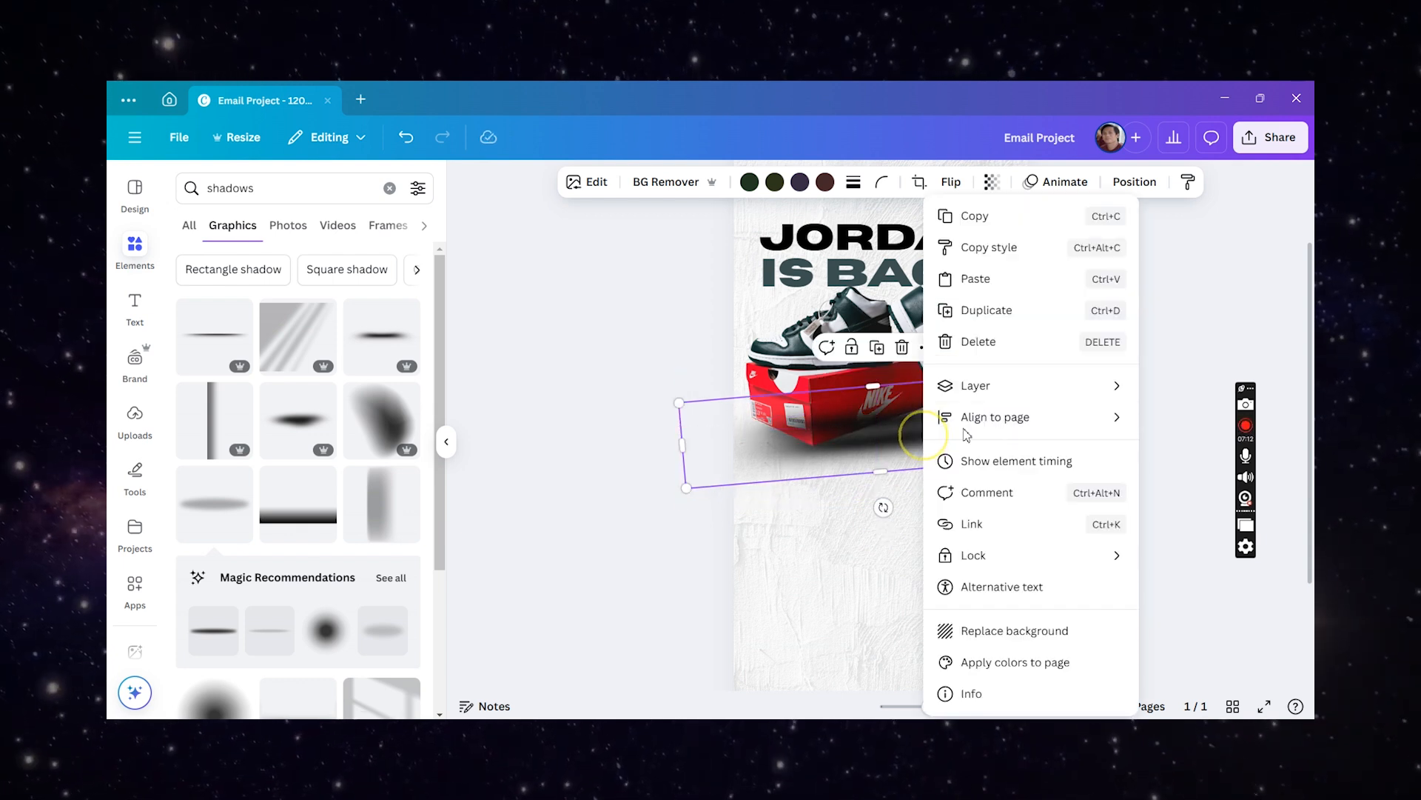
{"action": "mouse_move", "coordinate": [955, 386]}
{"action": "left_click", "coordinate": [832, 481]}
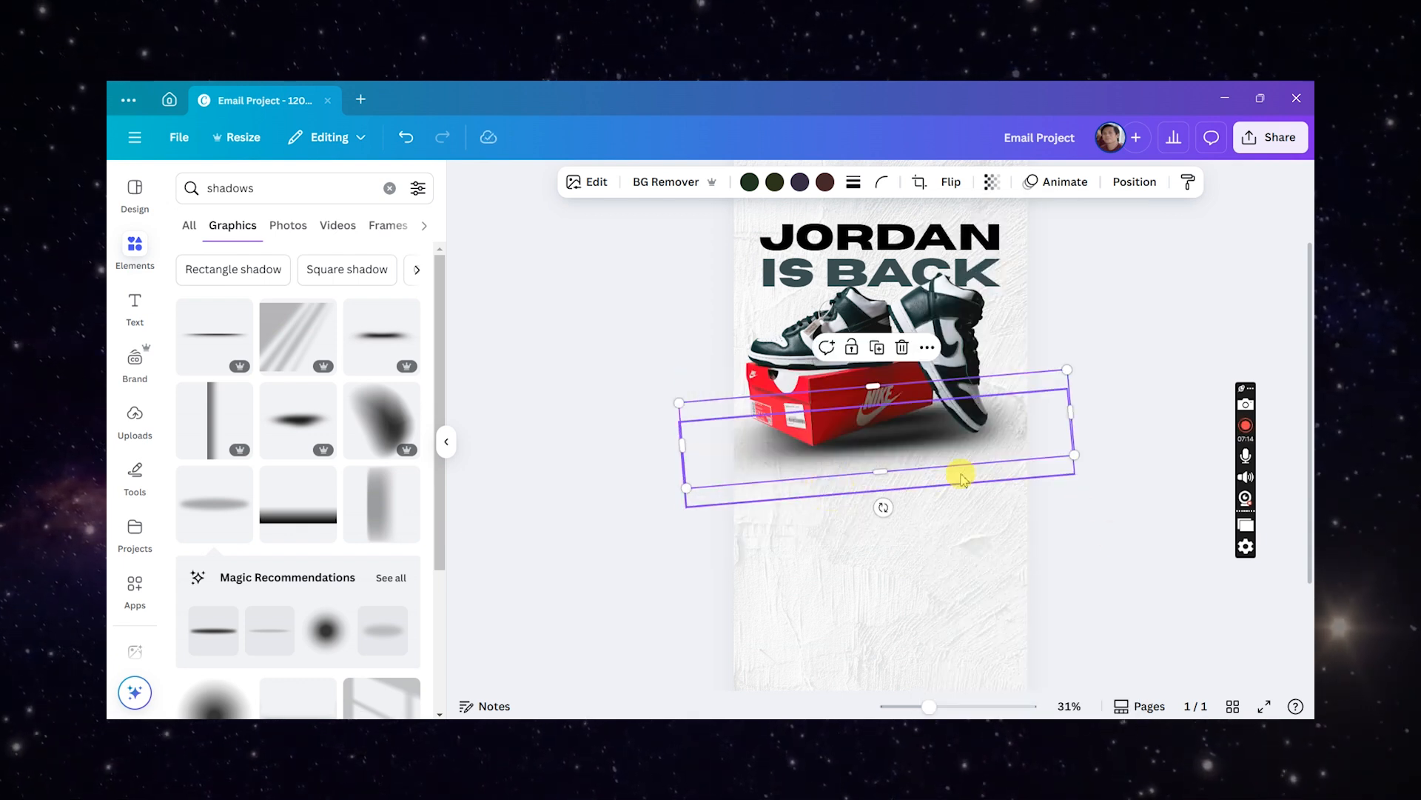
{"action": "left_click", "coordinate": [992, 181]}
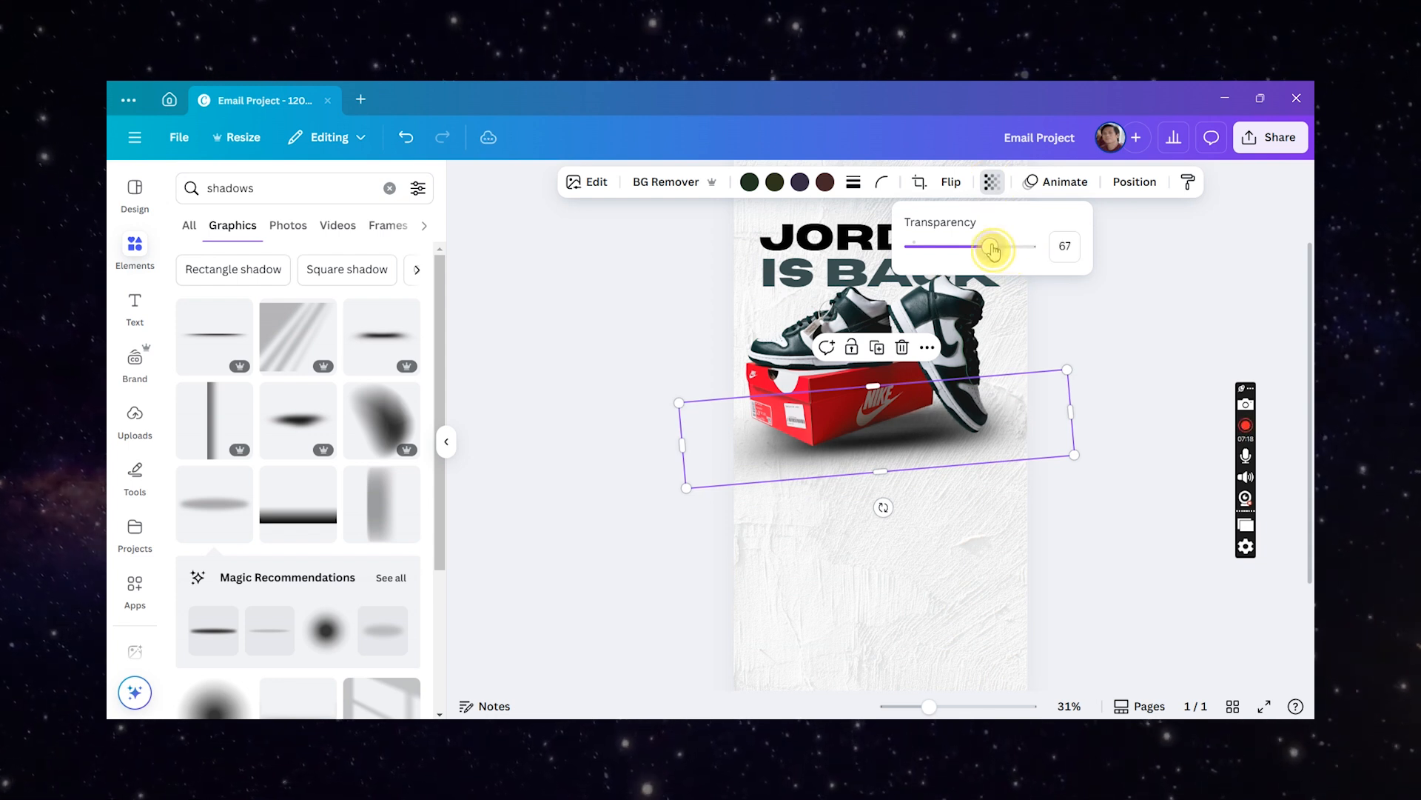
{"action": "left_click", "coordinate": [1075, 518]}
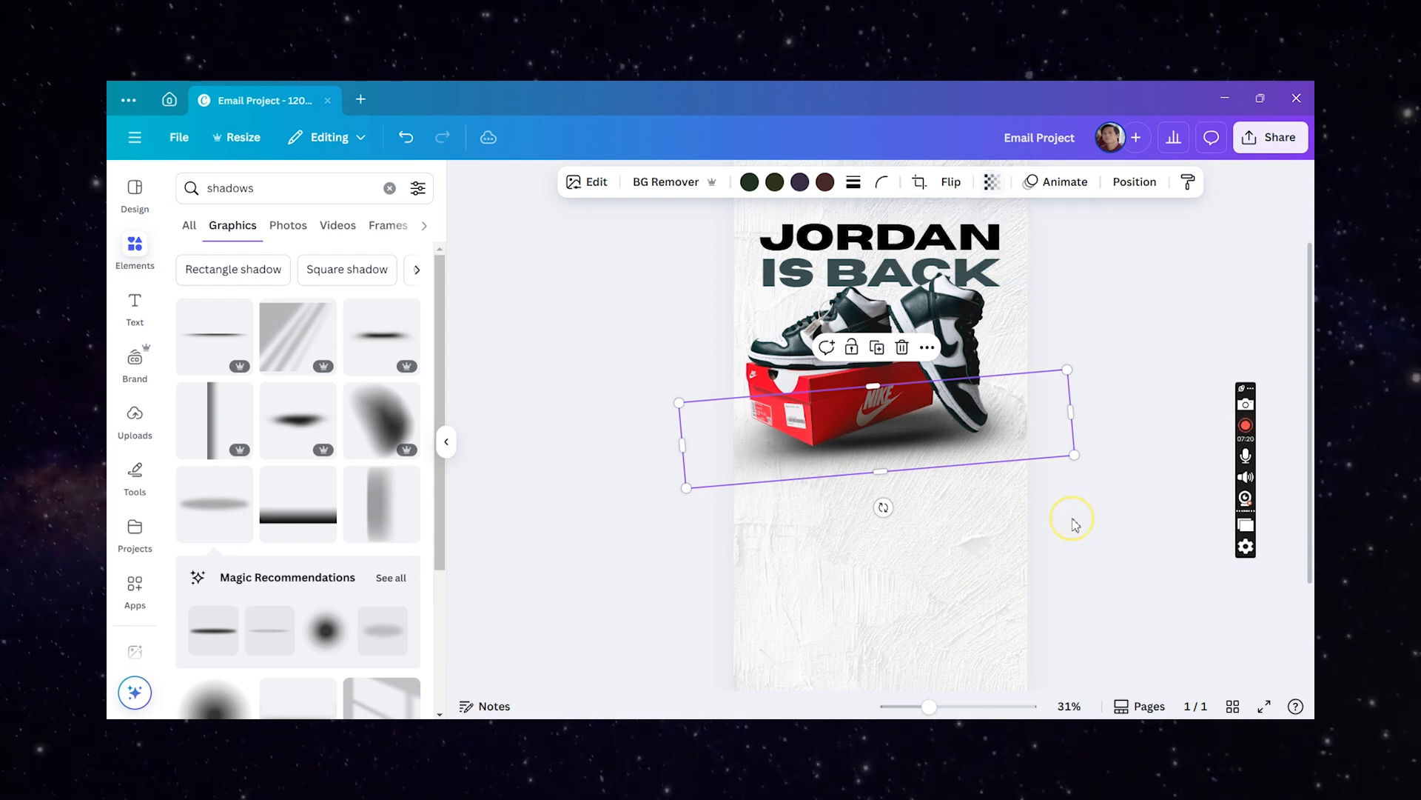
{"action": "left_click", "coordinate": [1066, 536]}
{"action": "scroll", "coordinate": [1001, 536], "scroll_direction": "down", "scroll_amount": 3}
{"action": "scroll", "coordinate": [881, 483], "scroll_direction": "up", "scroll_amount": 3}
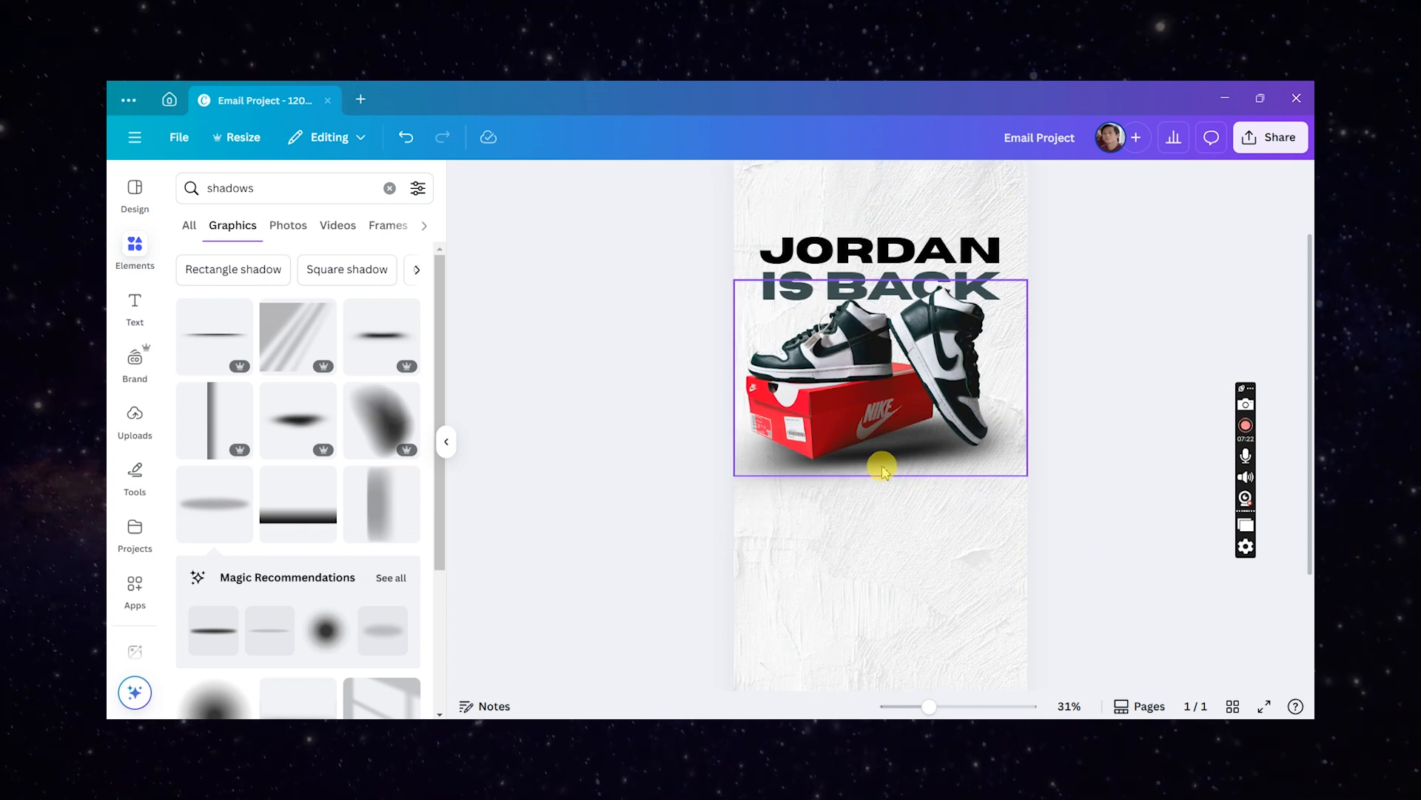
- Rotate the lower of the two shadows slightly further counterclockwise under the shoebox
{"action": "left_click", "coordinate": [882, 475]}
{"action": "left_click_drag", "start_coordinate": [880, 509], "coordinate": [886, 546]}
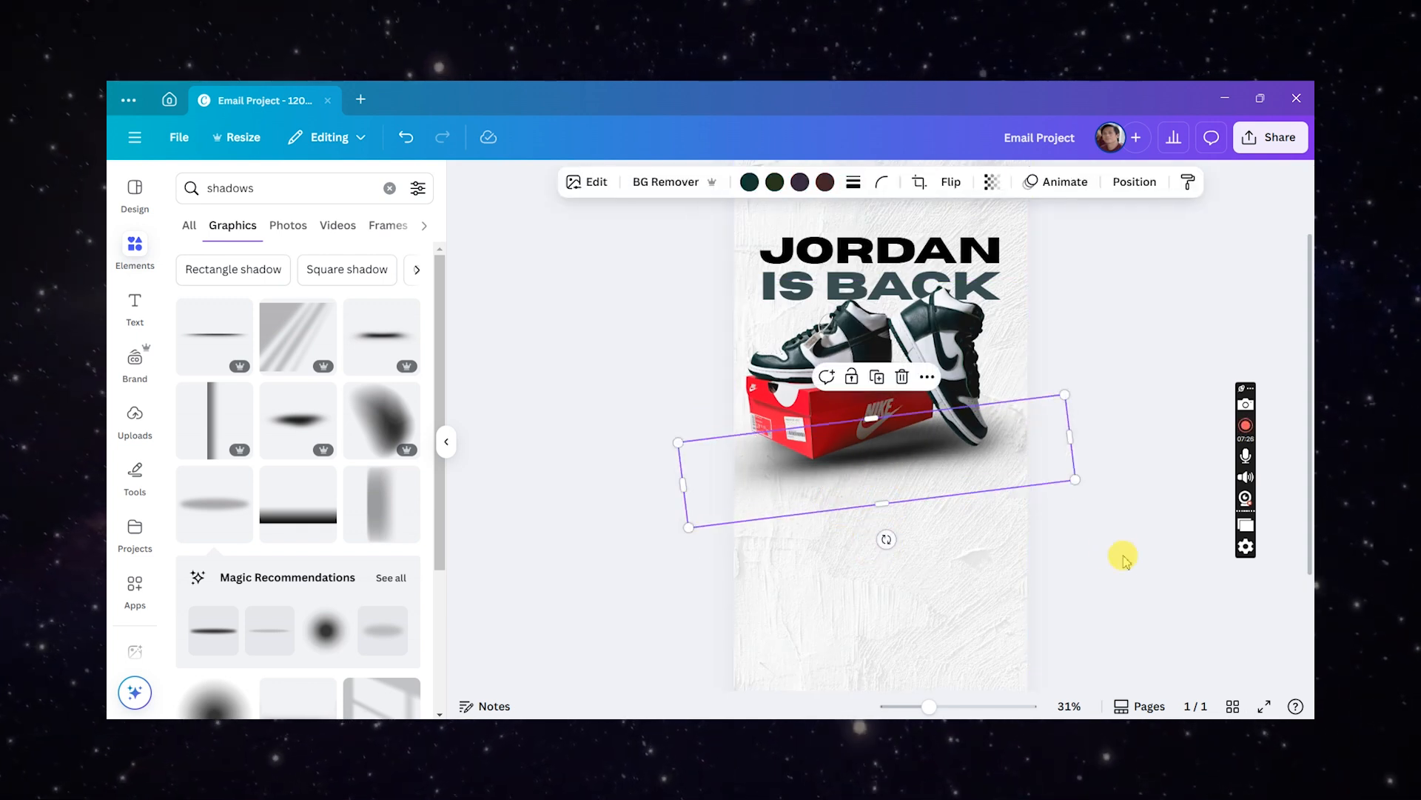
{"action": "left_click", "coordinate": [1114, 554]}
{"action": "scroll", "coordinate": [1037, 552], "scroll_direction": "down", "scroll_amount": 3}
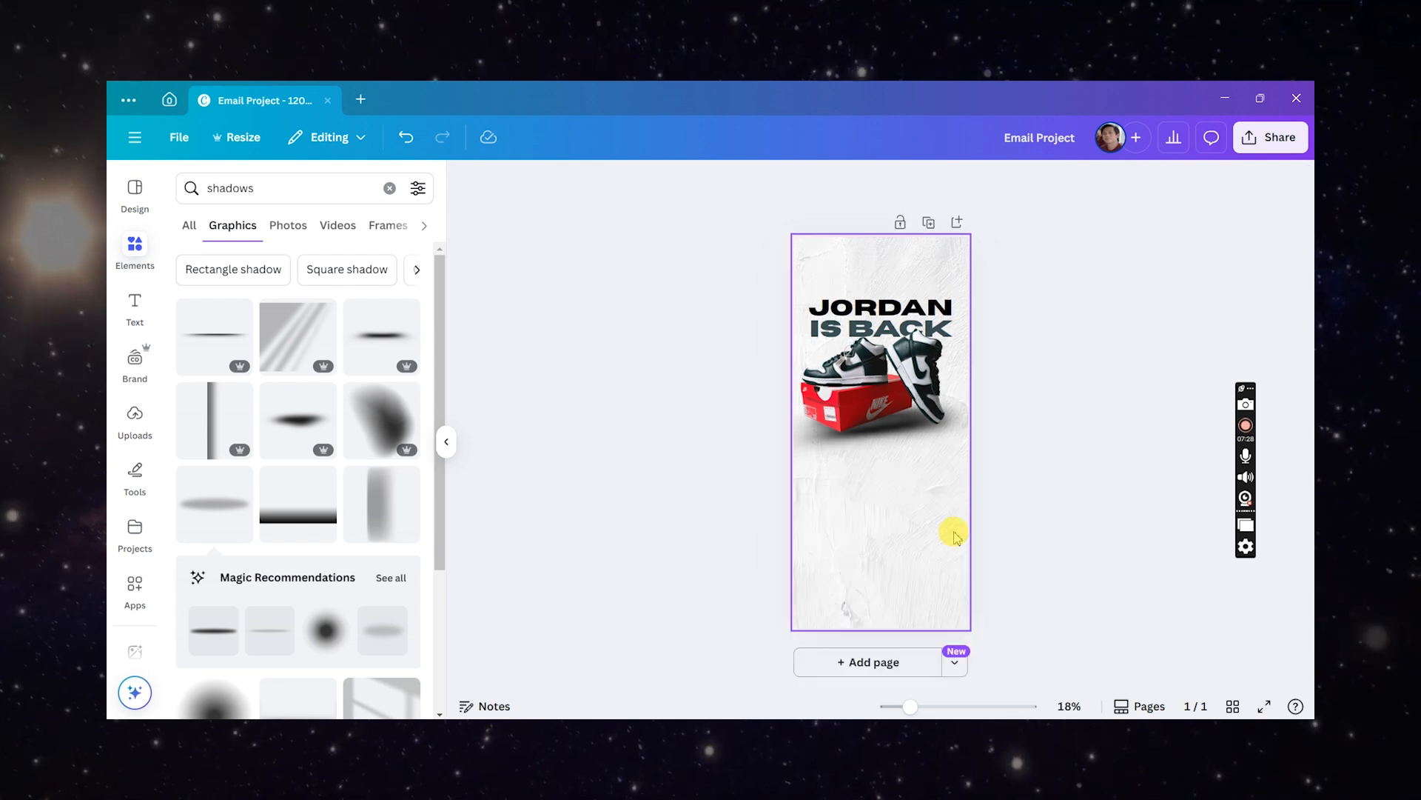
{"action": "scroll", "coordinate": [925, 522], "scroll_direction": "up", "scroll_amount": 2}
- Scale the headline, sneakers and shadows down slightly as one selection and centre them horizontally on the page
{"action": "left_click_drag", "start_coordinate": [647, 316], "coordinate": [1034, 559]}
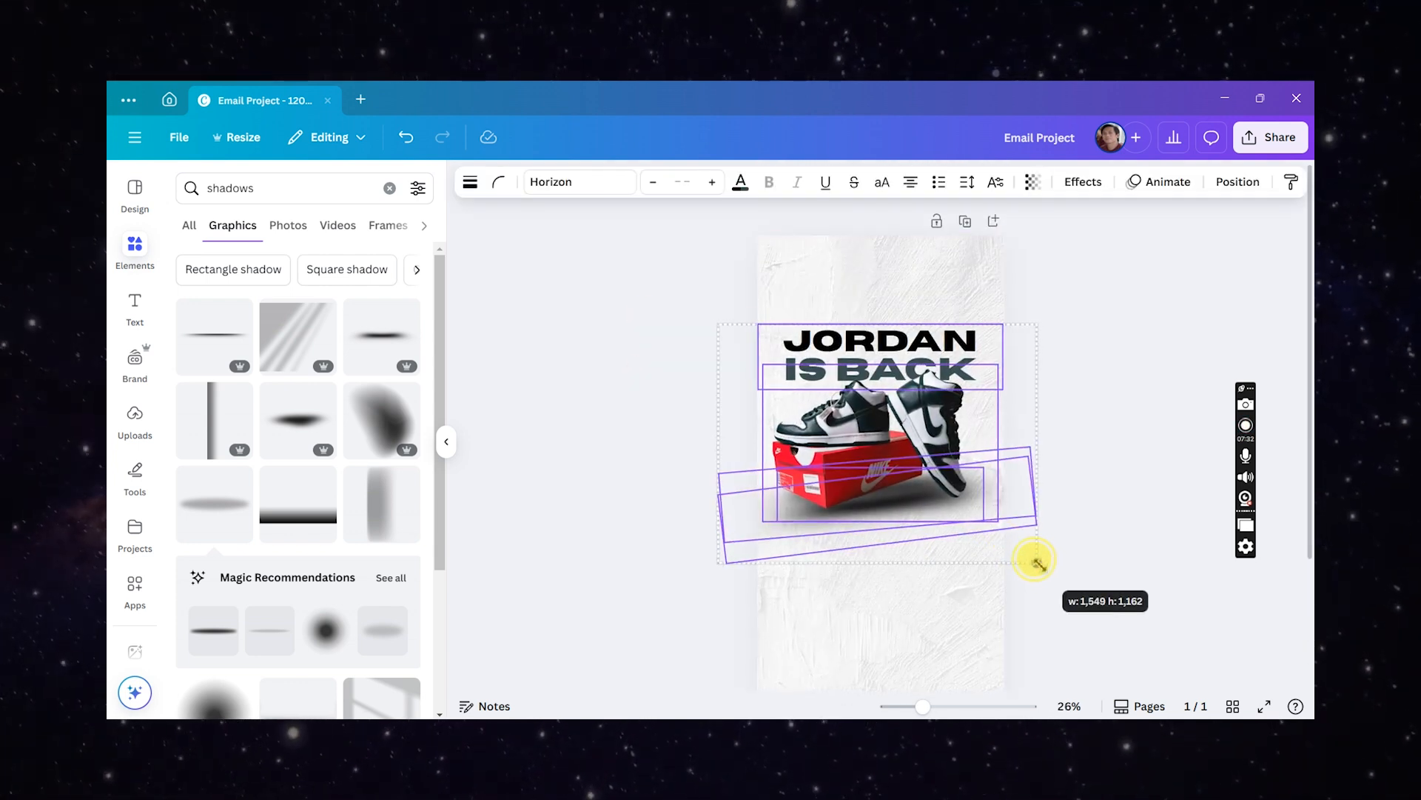
{"action": "mouse_move", "coordinate": [936, 436]}
{"action": "left_mouse_down"}
{"action": "mouse_move", "coordinate": [943, 416]}
{"action": "mouse_move", "coordinate": [944, 462]}
{"action": "left_mouse_up"}
{"action": "left_click", "coordinate": [947, 444]}
{"action": "left_click", "coordinate": [703, 504]}
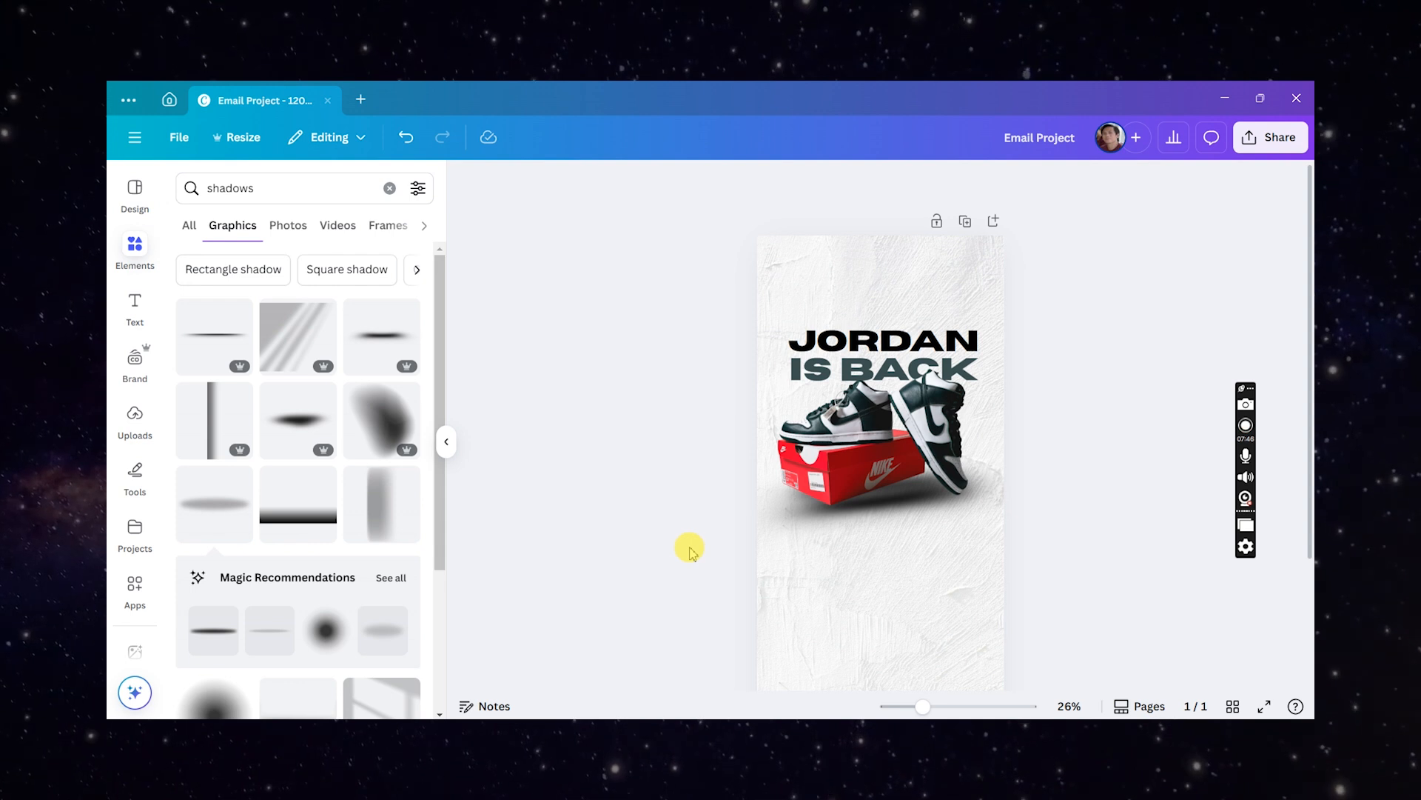
- Add the black Nike swoosh from the uploaded images, shrink it to a small logo and centre it above the headline
{"action": "left_click", "coordinate": [130, 426]}
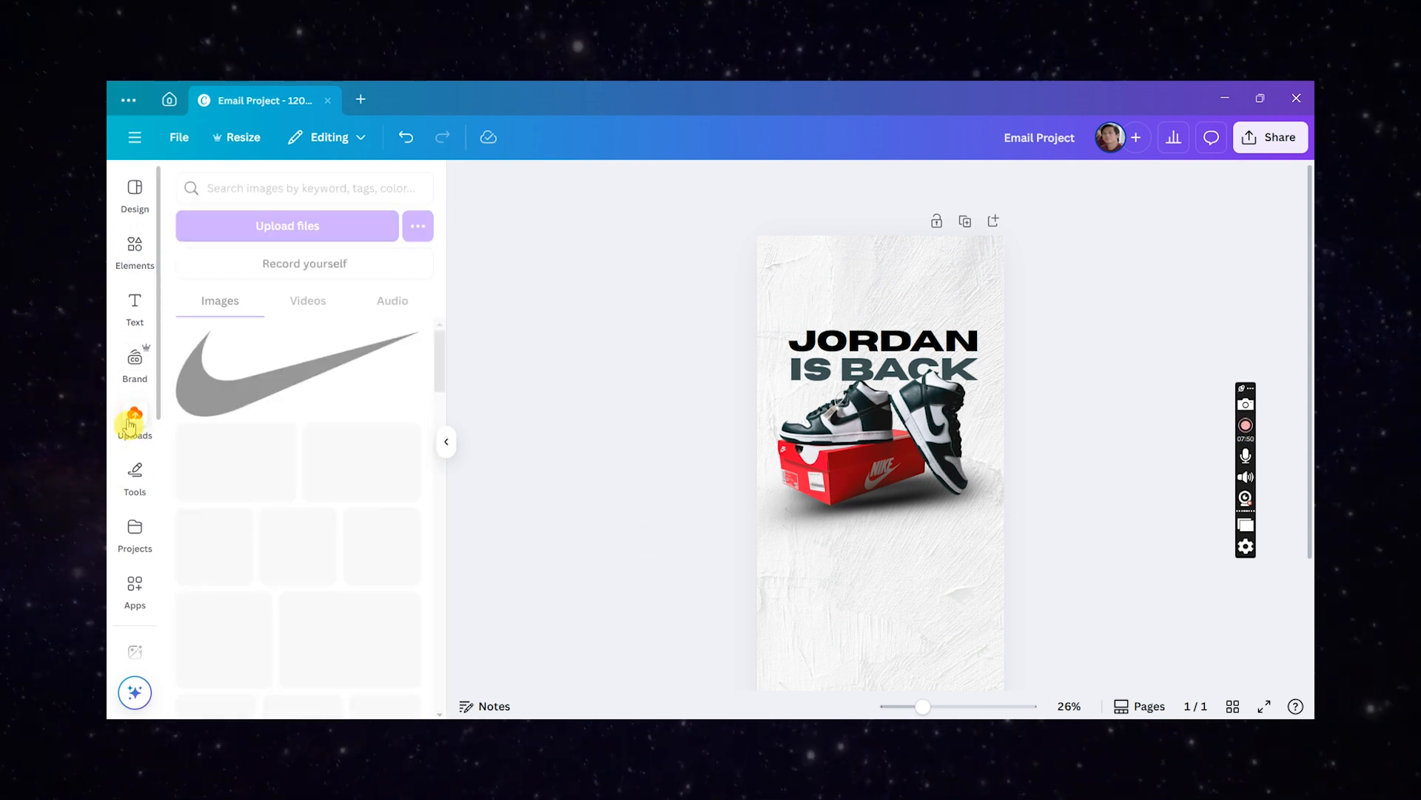
{"action": "left_click_drag", "start_coordinate": [304, 380], "coordinate": [967, 544]}
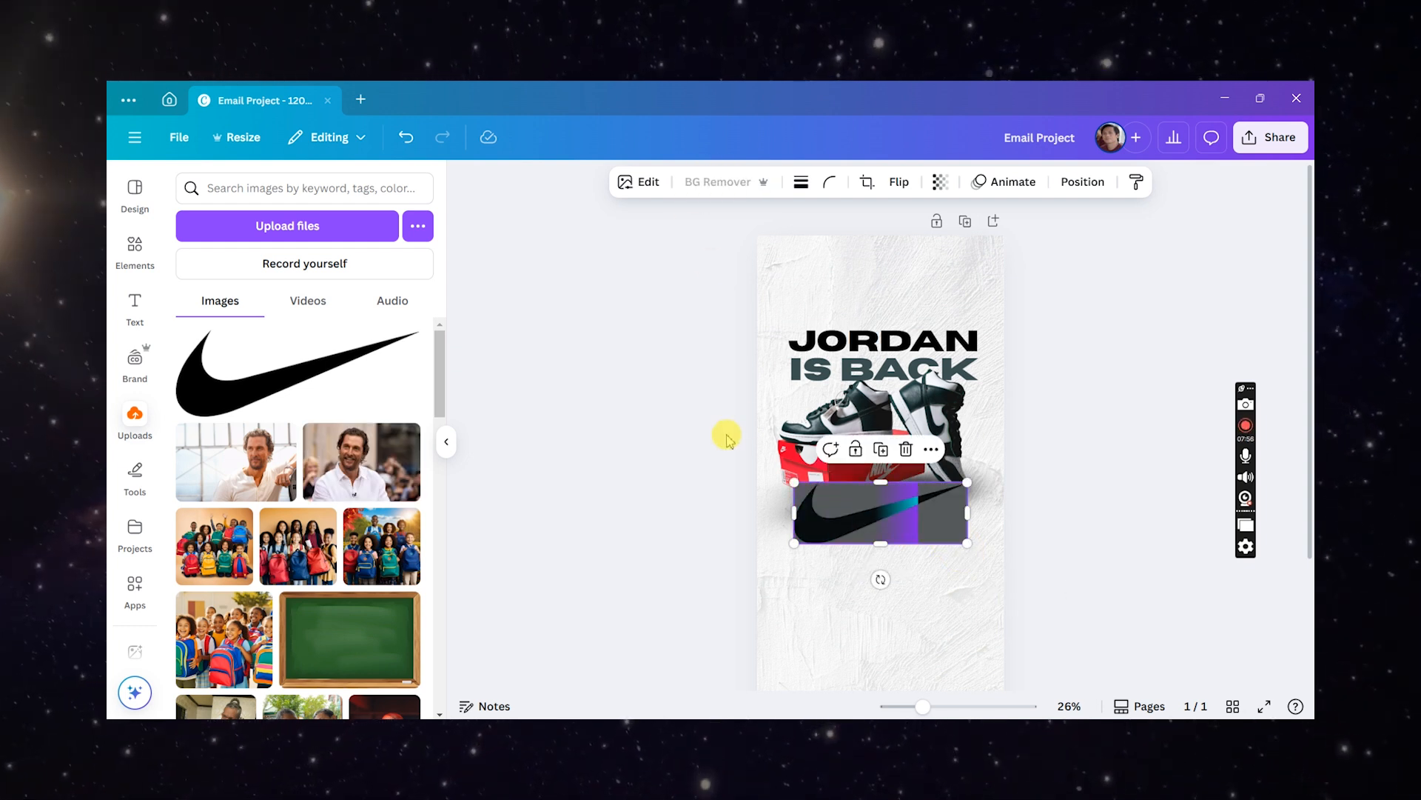
{"action": "left_click_drag", "start_coordinate": [968, 544], "coordinate": [952, 539]}
{"action": "left_click_drag", "start_coordinate": [848, 528], "coordinate": [846, 313]}
{"action": "left_click_drag", "start_coordinate": [951, 318], "coordinate": [867, 302]}
{"action": "left_click", "coordinate": [681, 343]}
- Move the headline, sneakers and shadows together slightly down, keeping them centred horizontally
{"action": "scroll", "coordinate": [722, 363], "scroll_direction": "down", "scroll_amount": 1}
{"action": "scroll", "coordinate": [722, 364], "scroll_direction": "up", "scroll_amount": 2}
{"action": "left_click_drag", "start_coordinate": [660, 318], "coordinate": [1051, 548]}
{"action": "left_click_drag", "start_coordinate": [961, 457], "coordinate": [962, 472]}
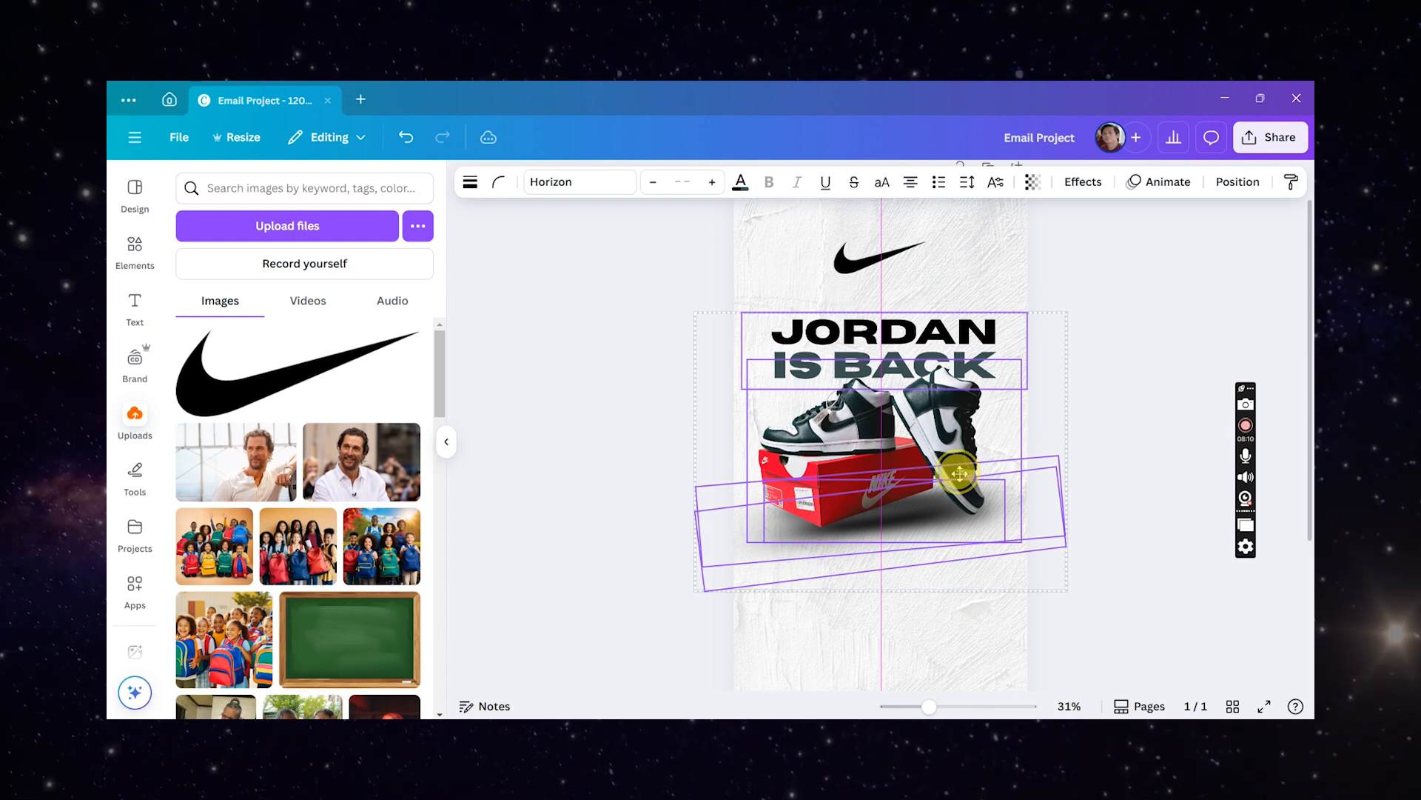
{"action": "left_click", "coordinate": [684, 343]}
- Lower the Nike swoosh slightly so it sits closer to the headline
{"action": "scroll", "coordinate": [822, 298], "scroll_direction": "up", "scroll_amount": 2}
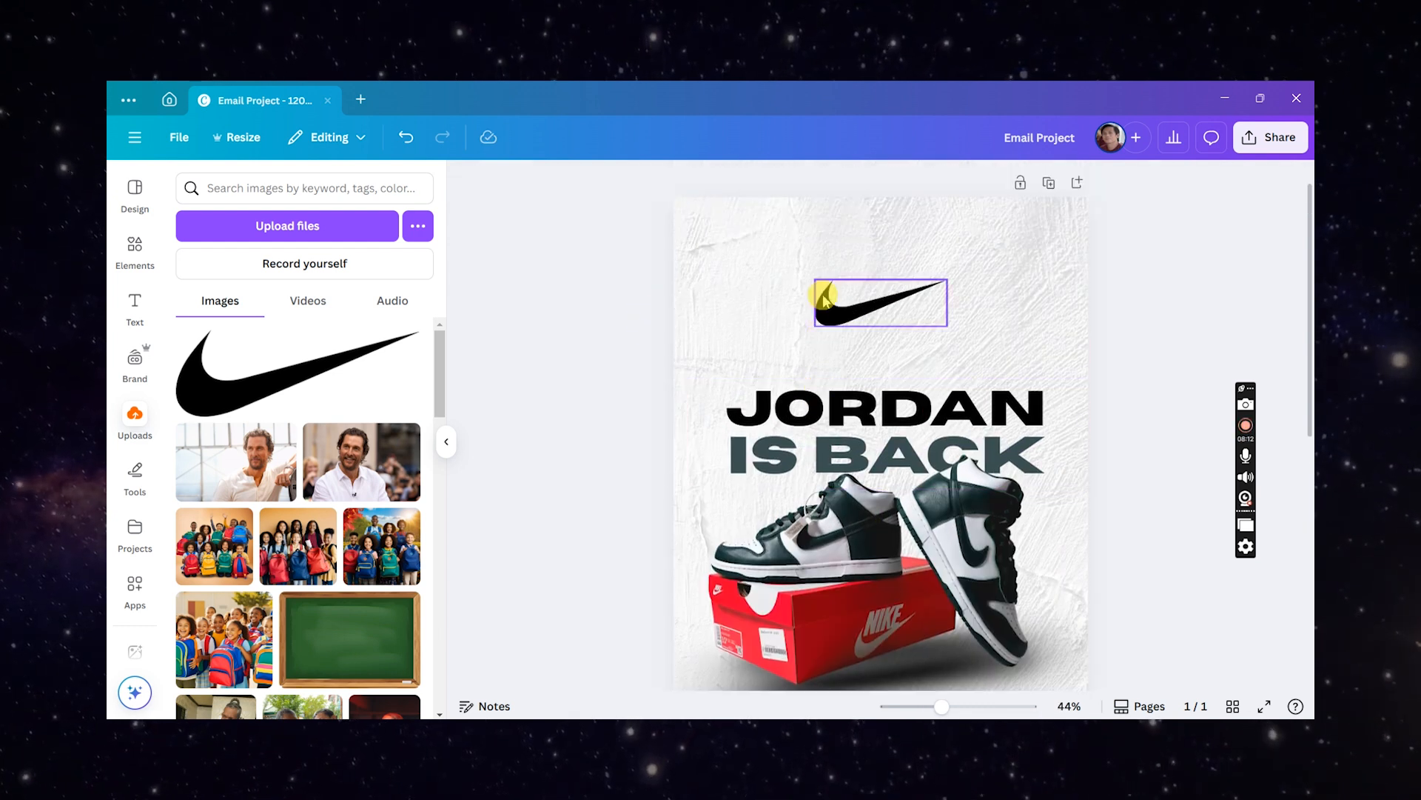
{"action": "left_click_drag", "start_coordinate": [840, 348], "coordinate": [841, 373]}
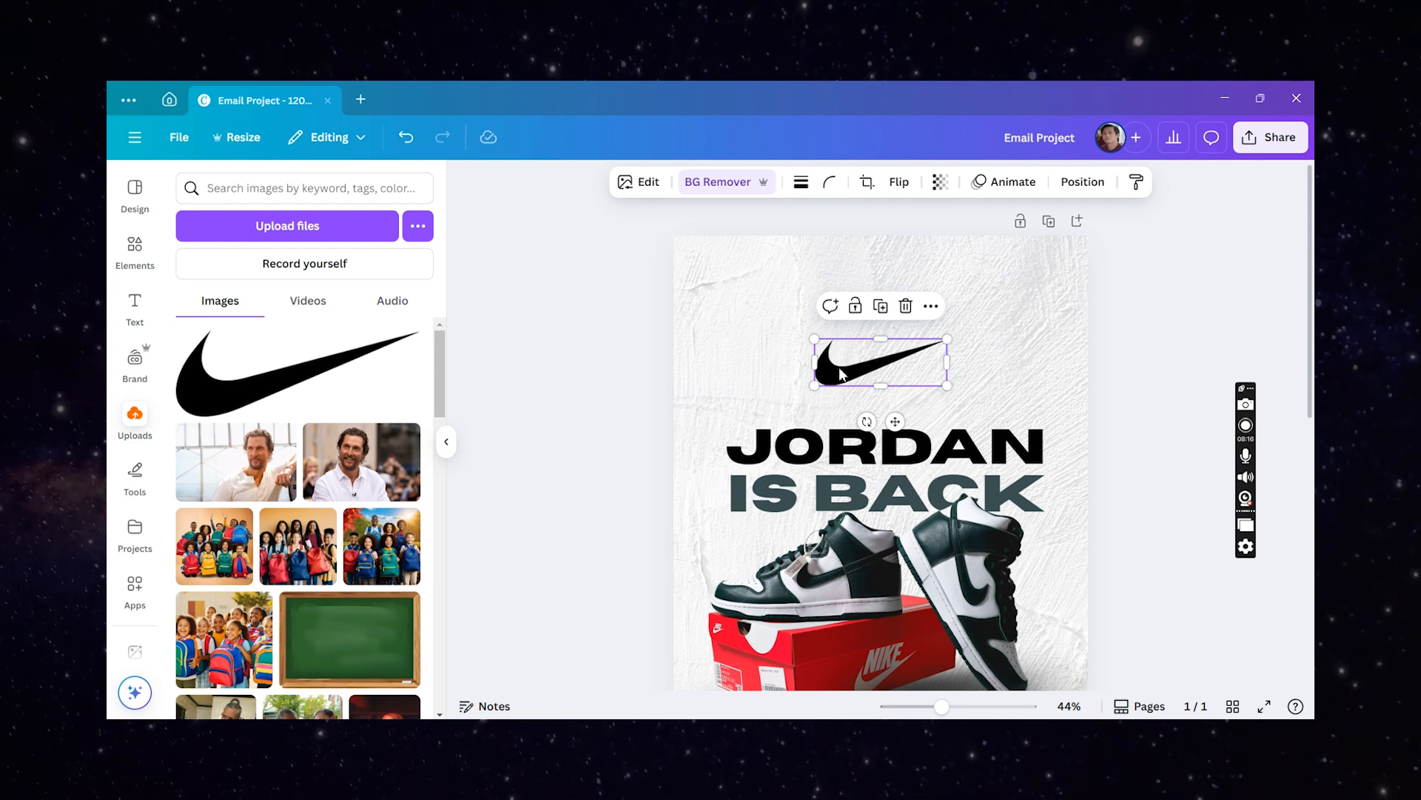
{"action": "left_click", "coordinate": [629, 308]}
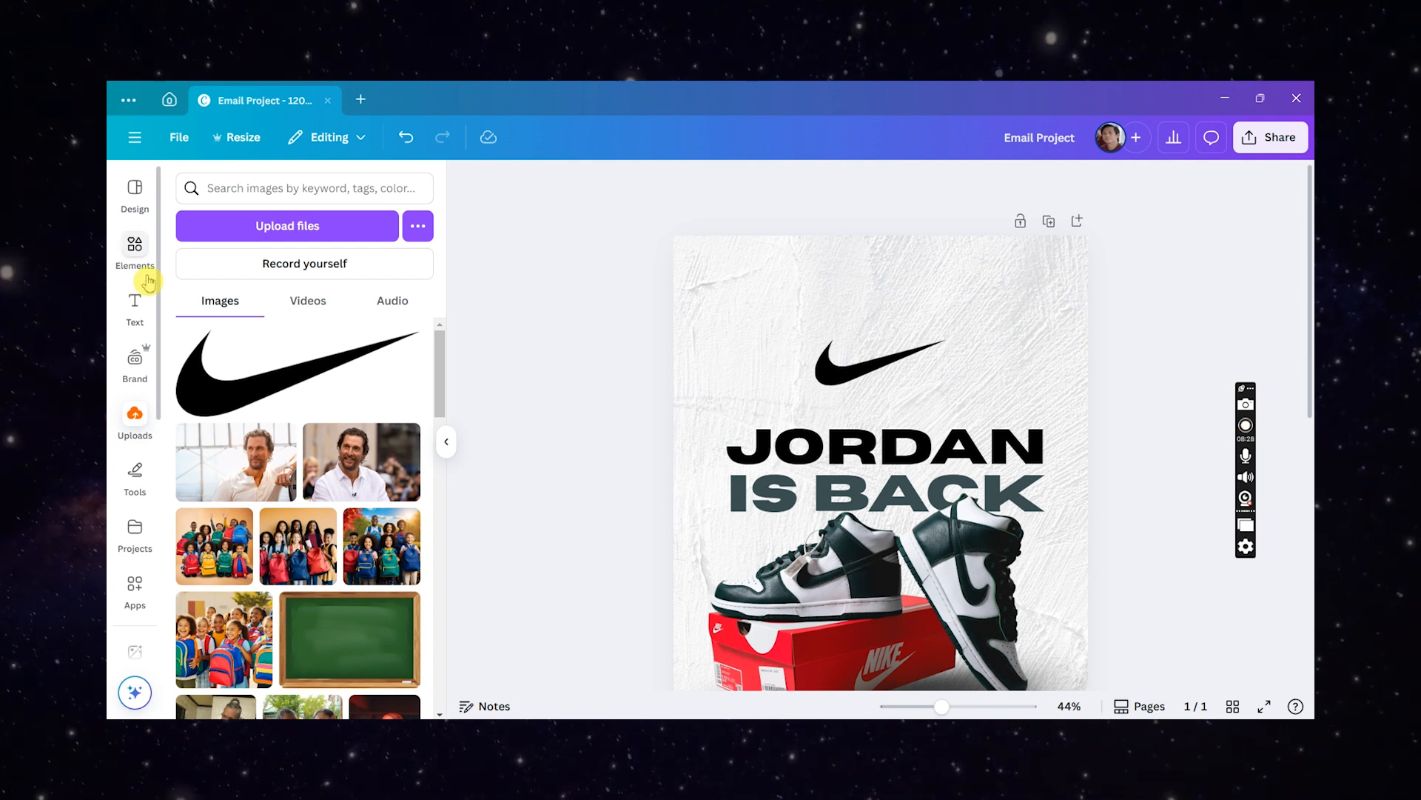
- Add a square shape at the page's upper edge and stretch it into a thin full-width banner
{"action": "left_click", "coordinate": [135, 252]}
{"action": "left_click", "coordinate": [389, 188]}
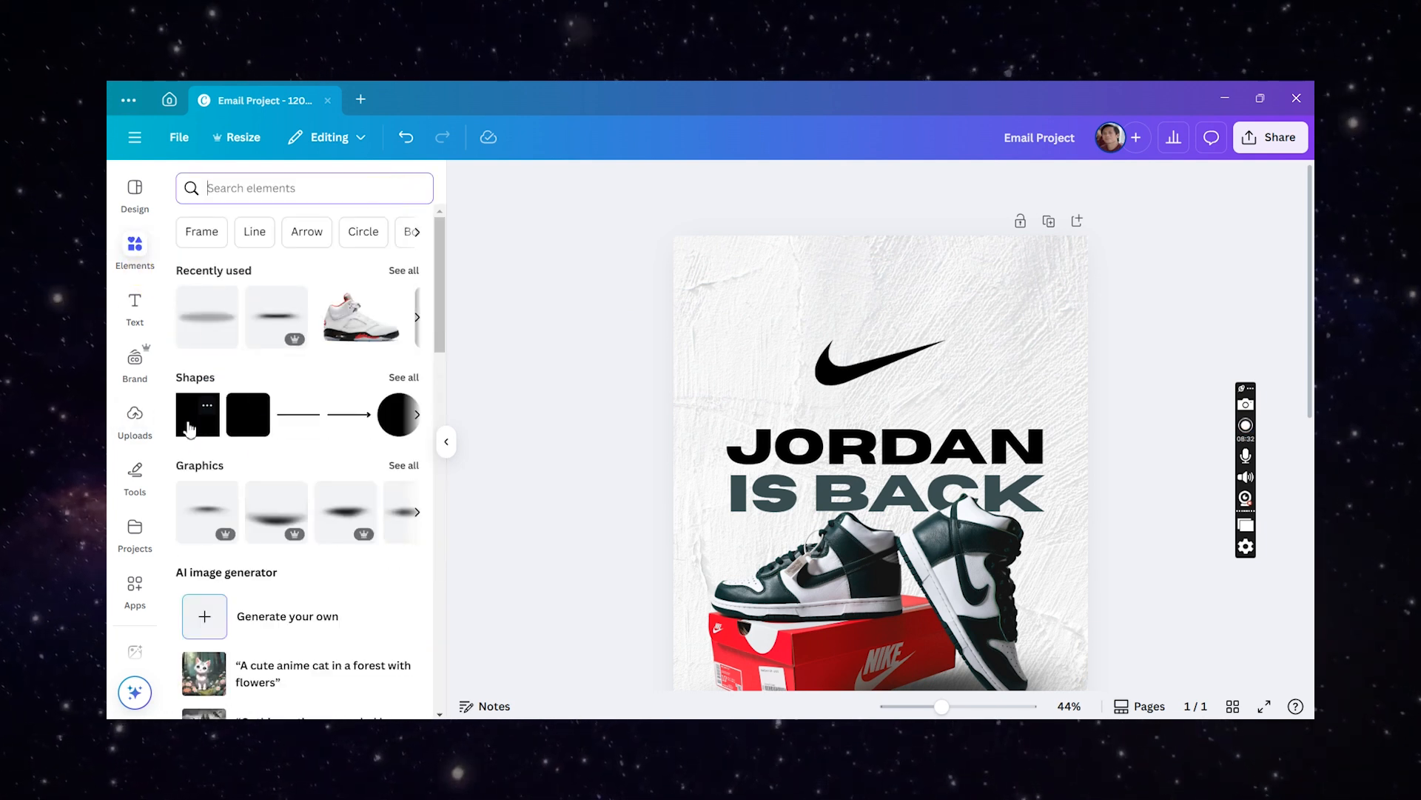
{"action": "left_click", "coordinate": [190, 428]}
{"action": "scroll", "coordinate": [553, 437], "scroll_direction": "up", "scroll_amount": 3}
{"action": "left_click", "coordinate": [552, 447]}
{"action": "left_click_drag", "start_coordinate": [840, 666], "coordinate": [696, 264]}
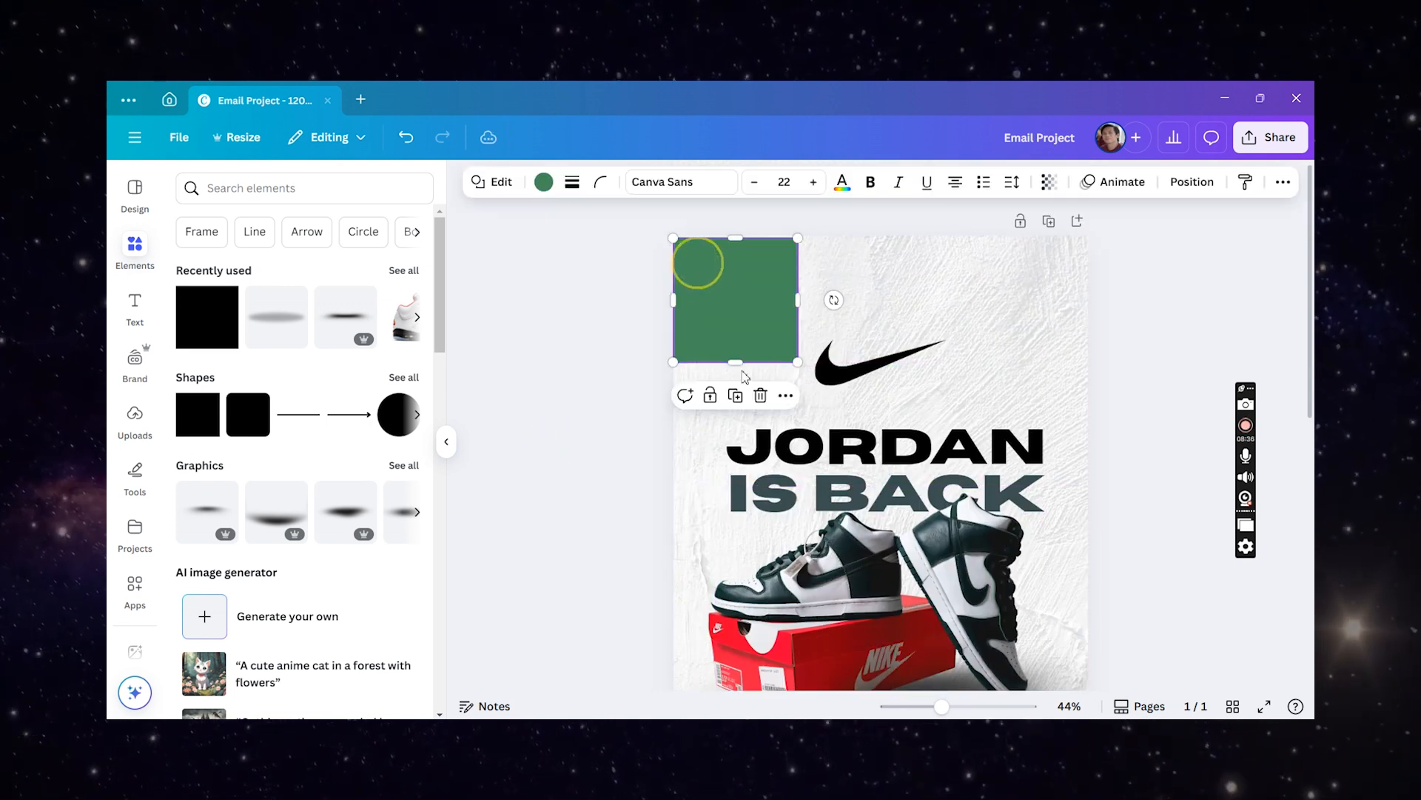
{"action": "left_click_drag", "start_coordinate": [743, 363], "coordinate": [731, 298]}
{"action": "left_click_drag", "start_coordinate": [798, 268], "coordinate": [1087, 268]}
{"action": "left_click_drag", "start_coordinate": [883, 300], "coordinate": [879, 277]}
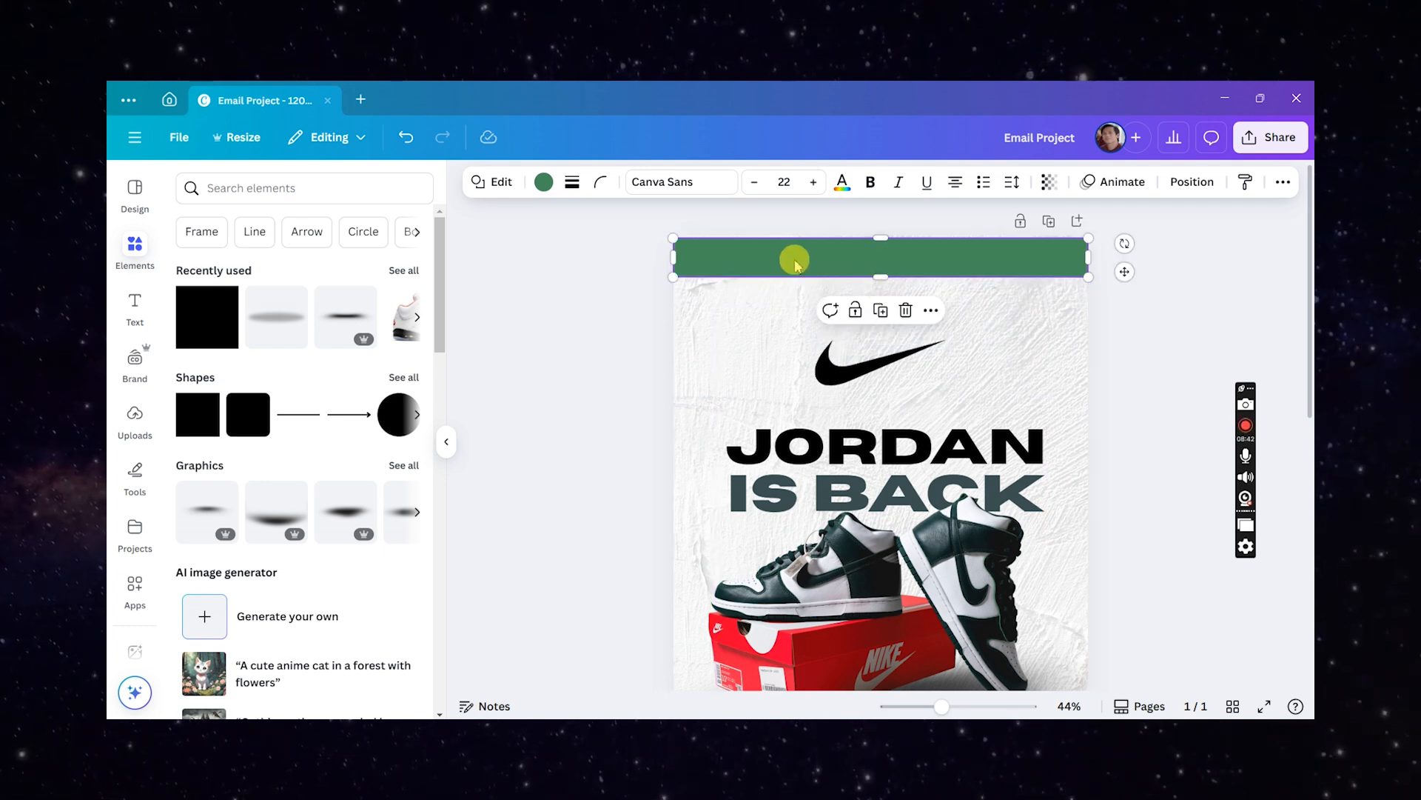
- Add a text box over the banner reading "FREE SHIPPING FOR ORDERS ABOVE $300"
{"action": "key", "text": "t"}
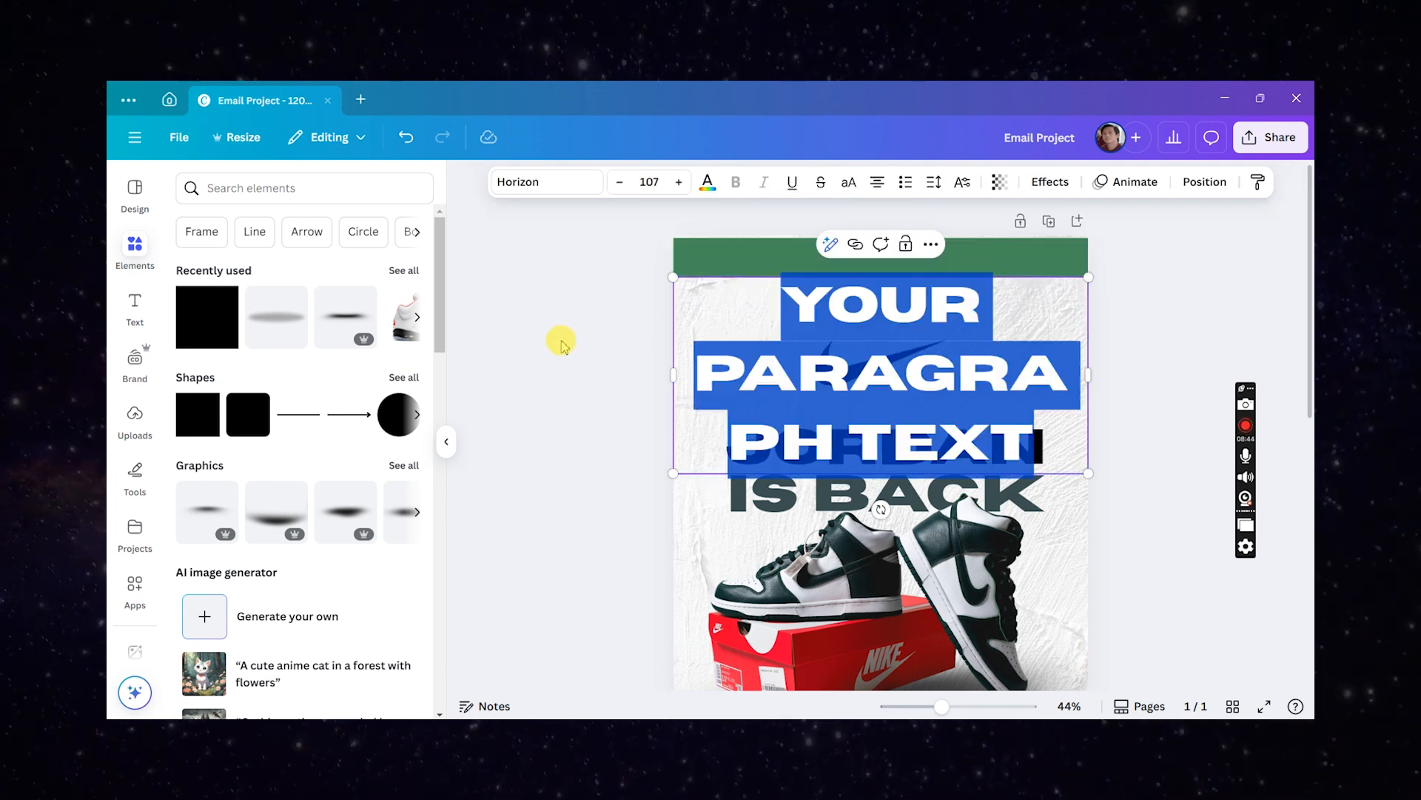
{"action": "left_click", "coordinate": [562, 343]}
{"action": "left_click_drag", "start_coordinate": [762, 374], "coordinate": [751, 336]}
{"action": "left_click", "coordinate": [752, 337]}
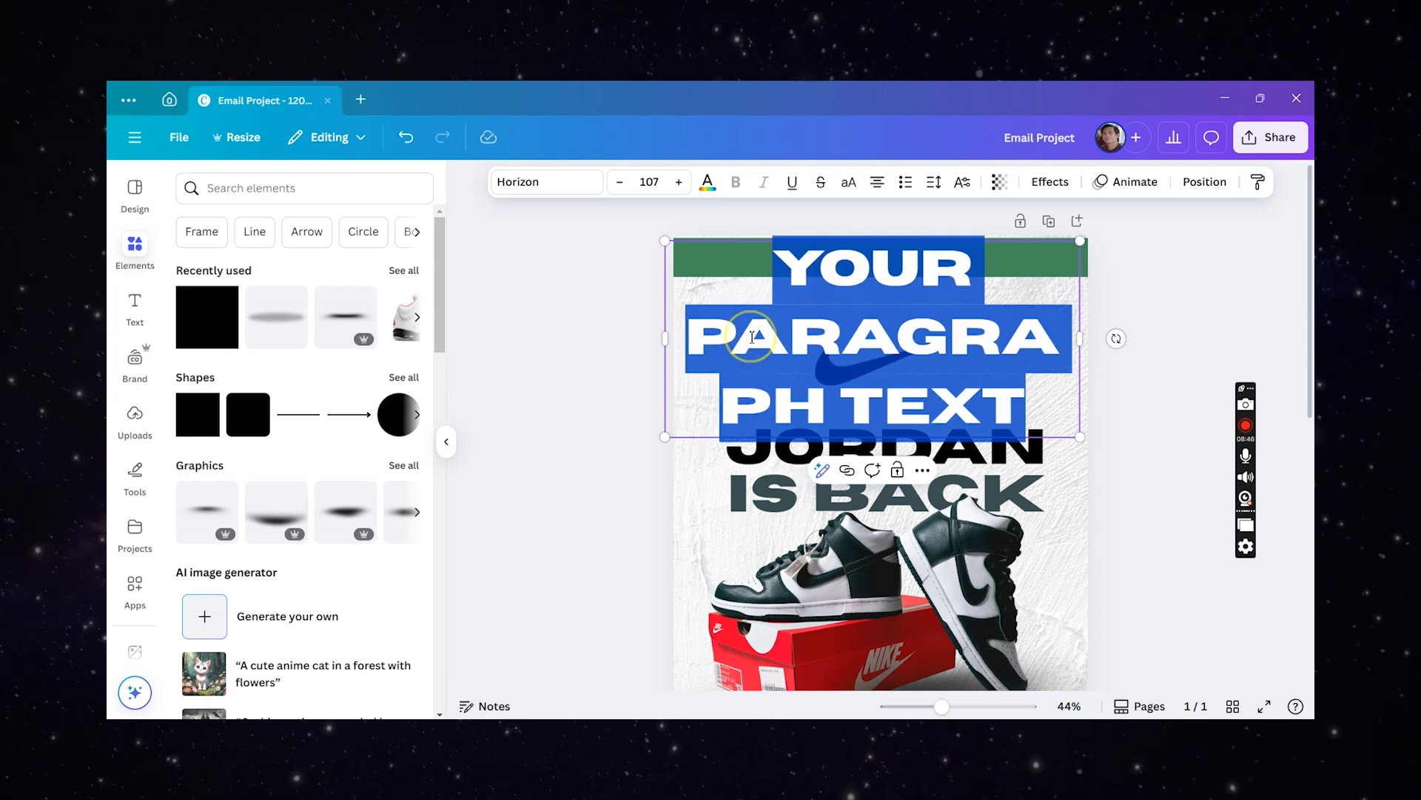
{"action": "key", "text": "Caps_Lock"}
{"action": "type", "text": "FREE SHIPPING FOR ORDERS"}
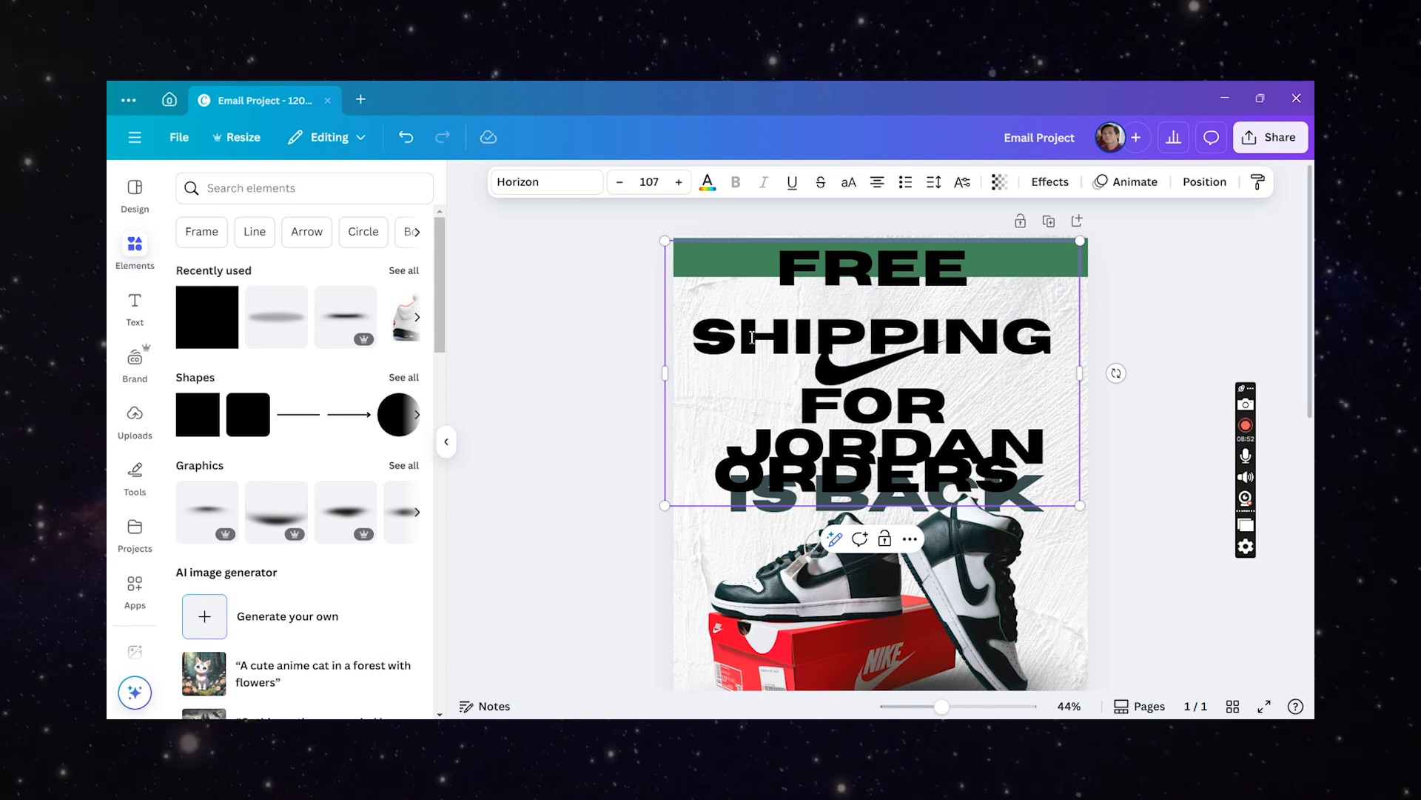
{"action": "type", "text": " $"}
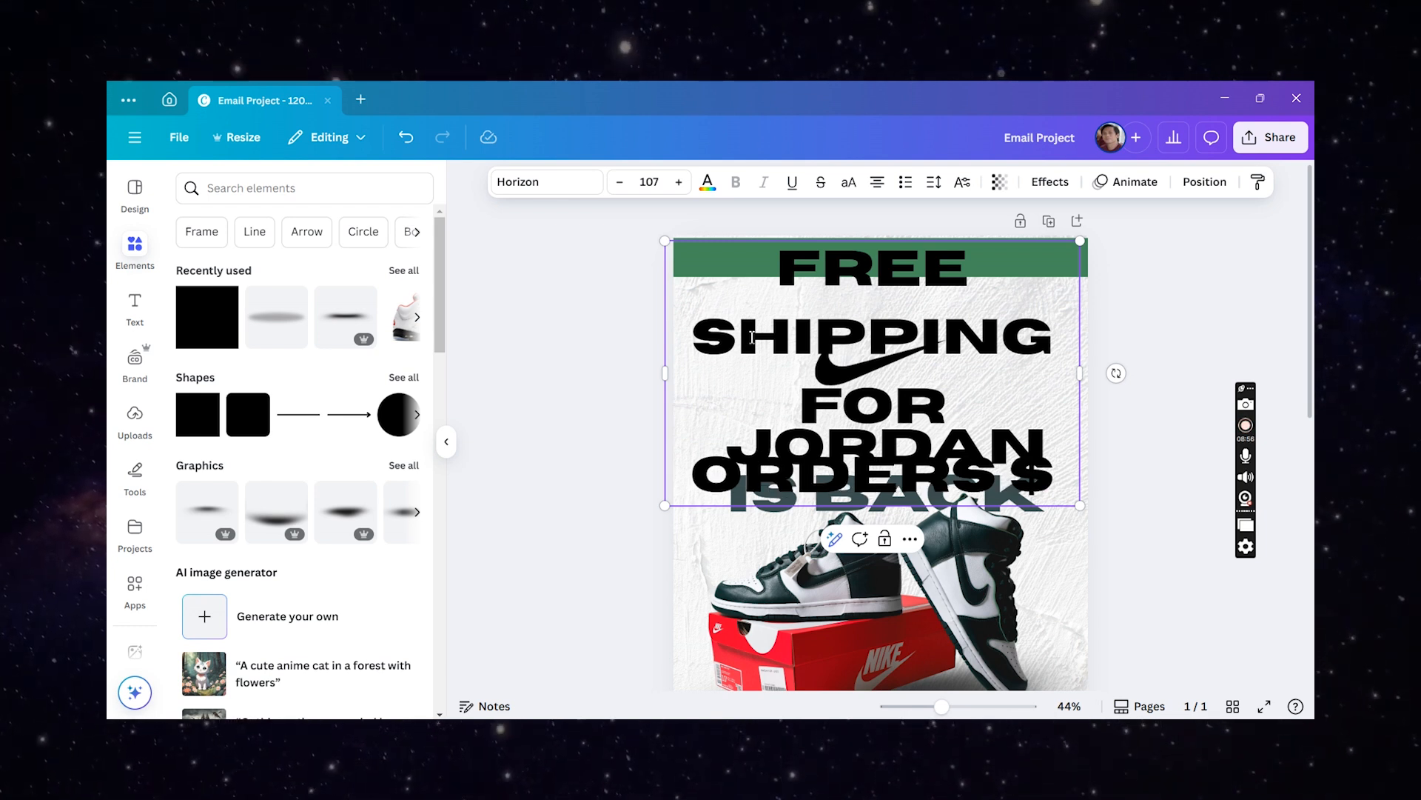
{"action": "key", "text": "BackSpace"}
{"action": "type", "text": "AOV"}
{"action": "key", "text": "BackSpace"}
{"action": "key", "text": "BackSpace"}
{"action": "type", "text": "BOVE $300"}
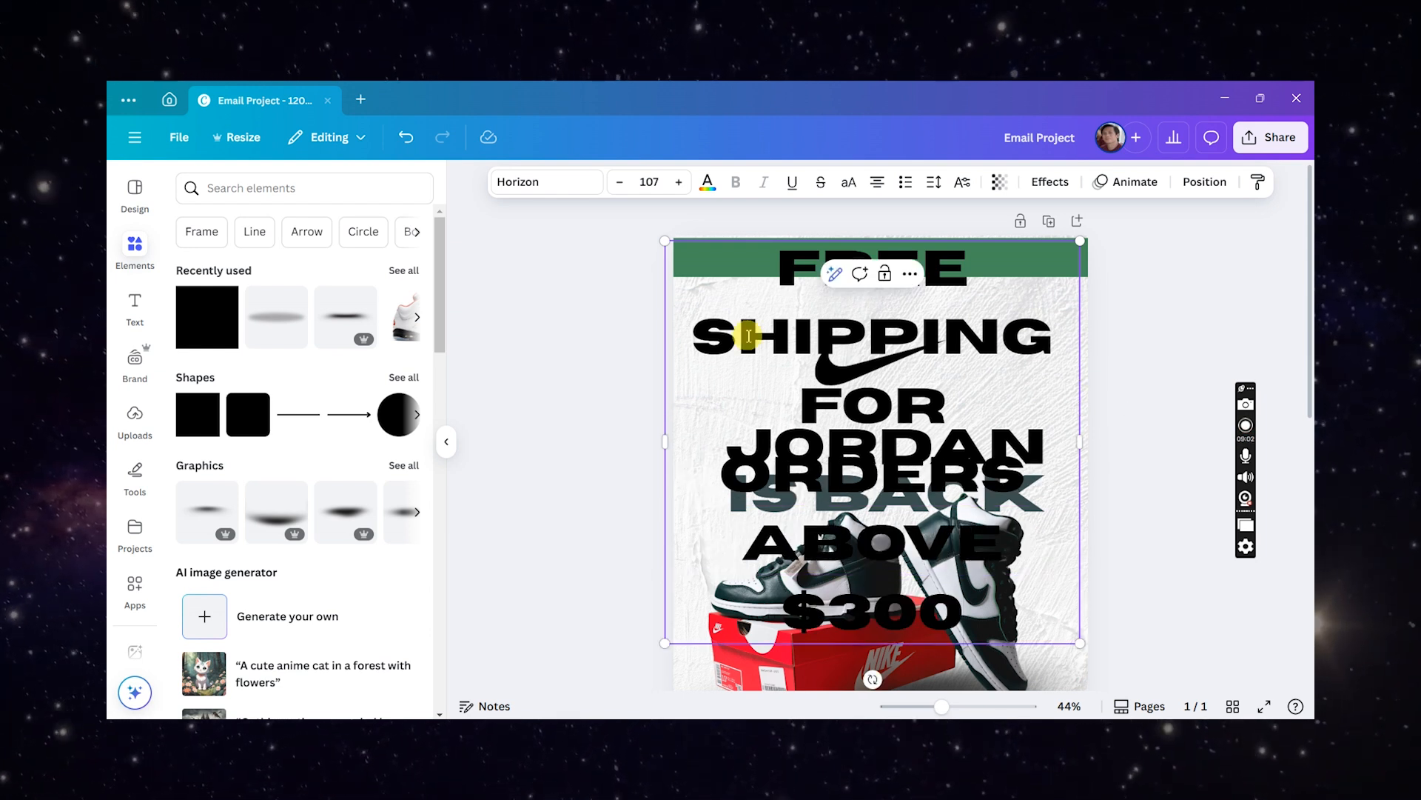
- Format the free shipping text with font size 20, white color and letter spacing of about 179
{"action": "key", "text": "ctrl+a"}
{"action": "left_click", "coordinate": [649, 182]}
{"action": "type", "text": "2"}
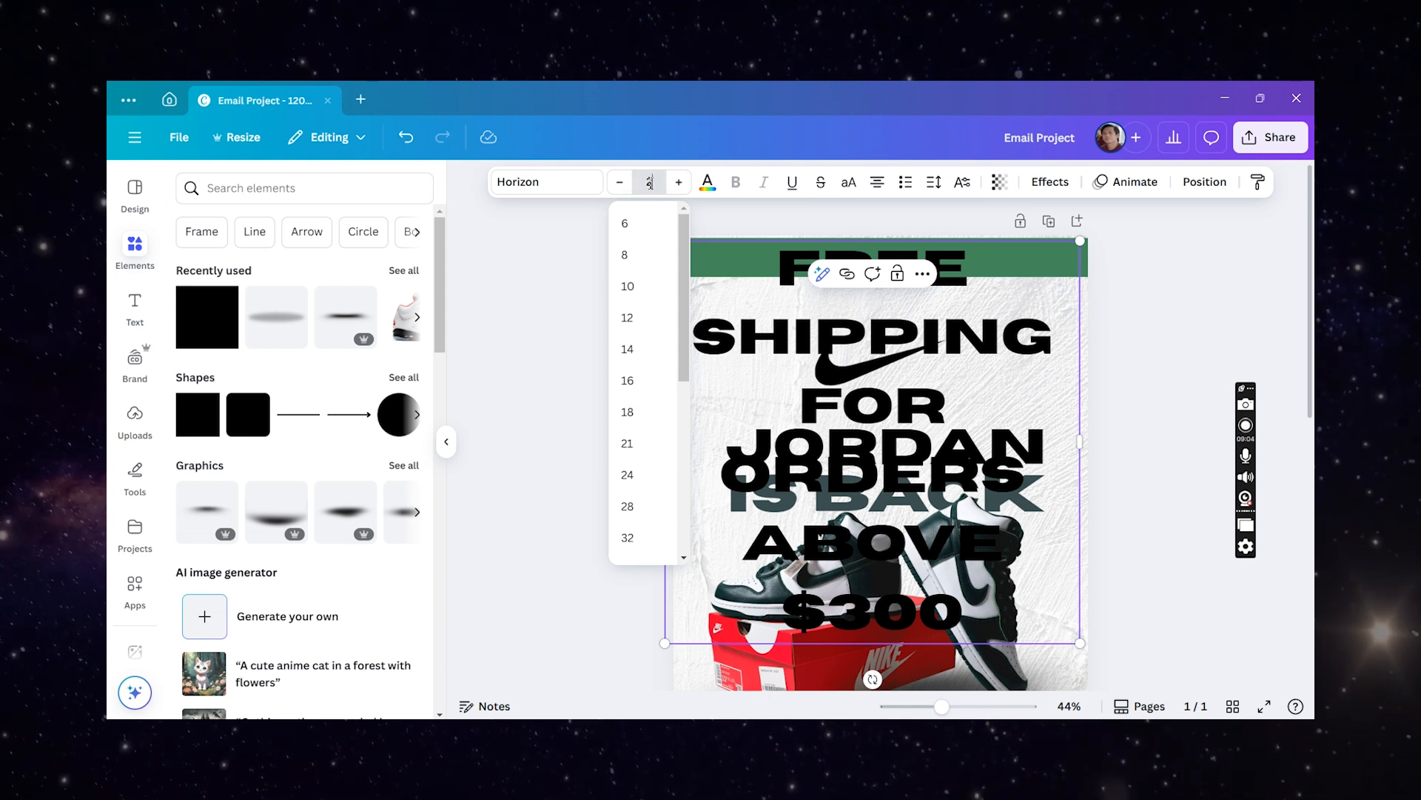
{"action": "type", "text": "0"}
{"action": "key", "text": "Return"}
{"action": "left_click", "coordinate": [708, 182]}
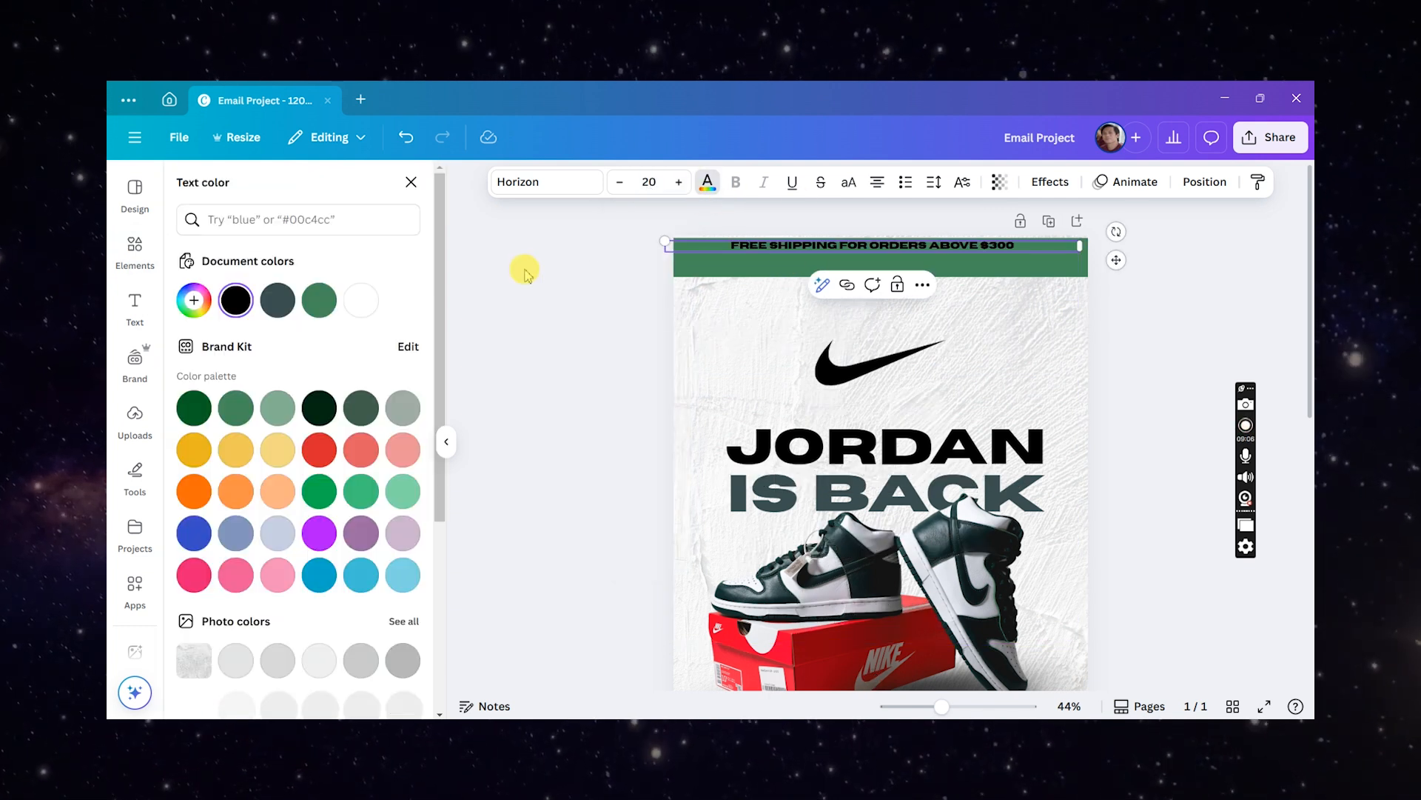
{"action": "left_click", "coordinate": [360, 300]}
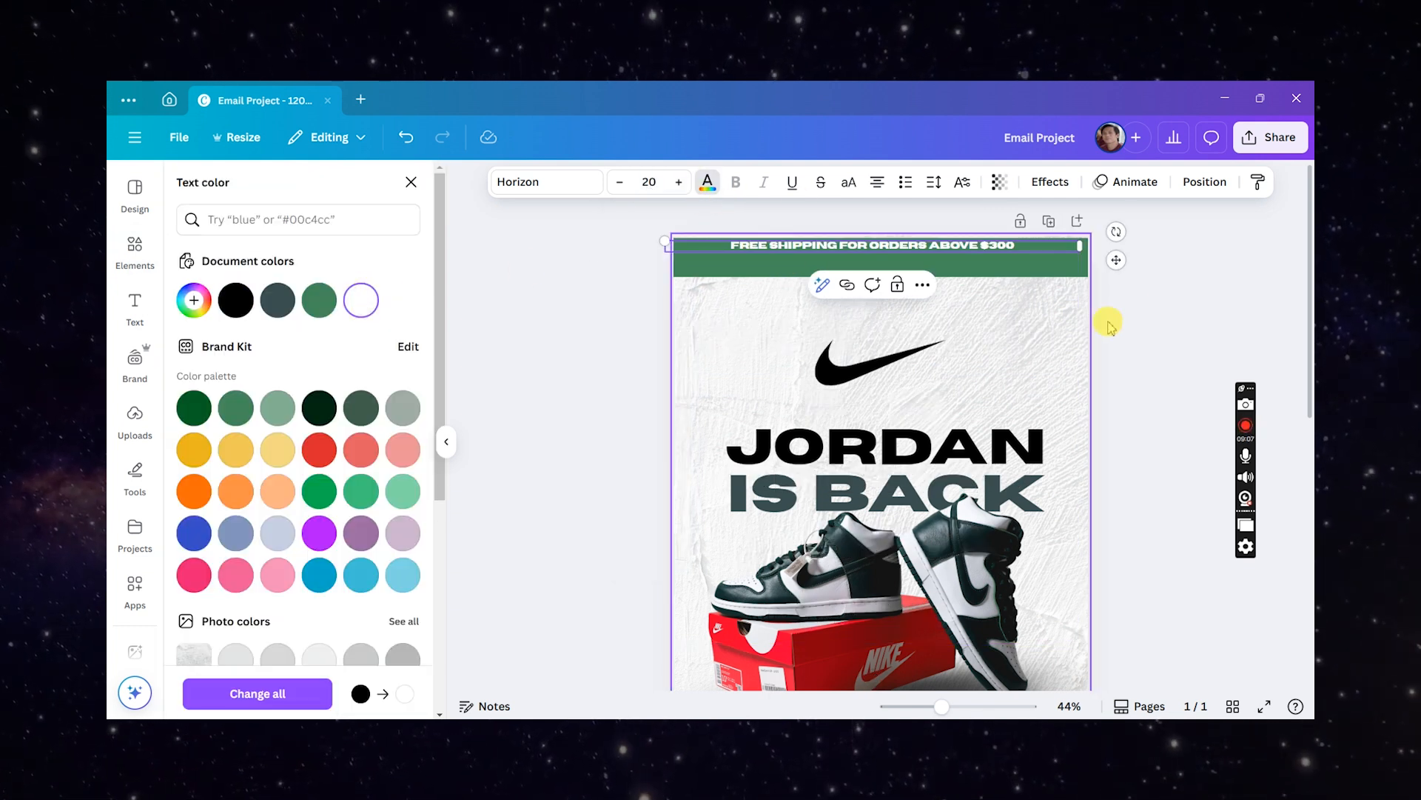
{"action": "left_click", "coordinate": [941, 188]}
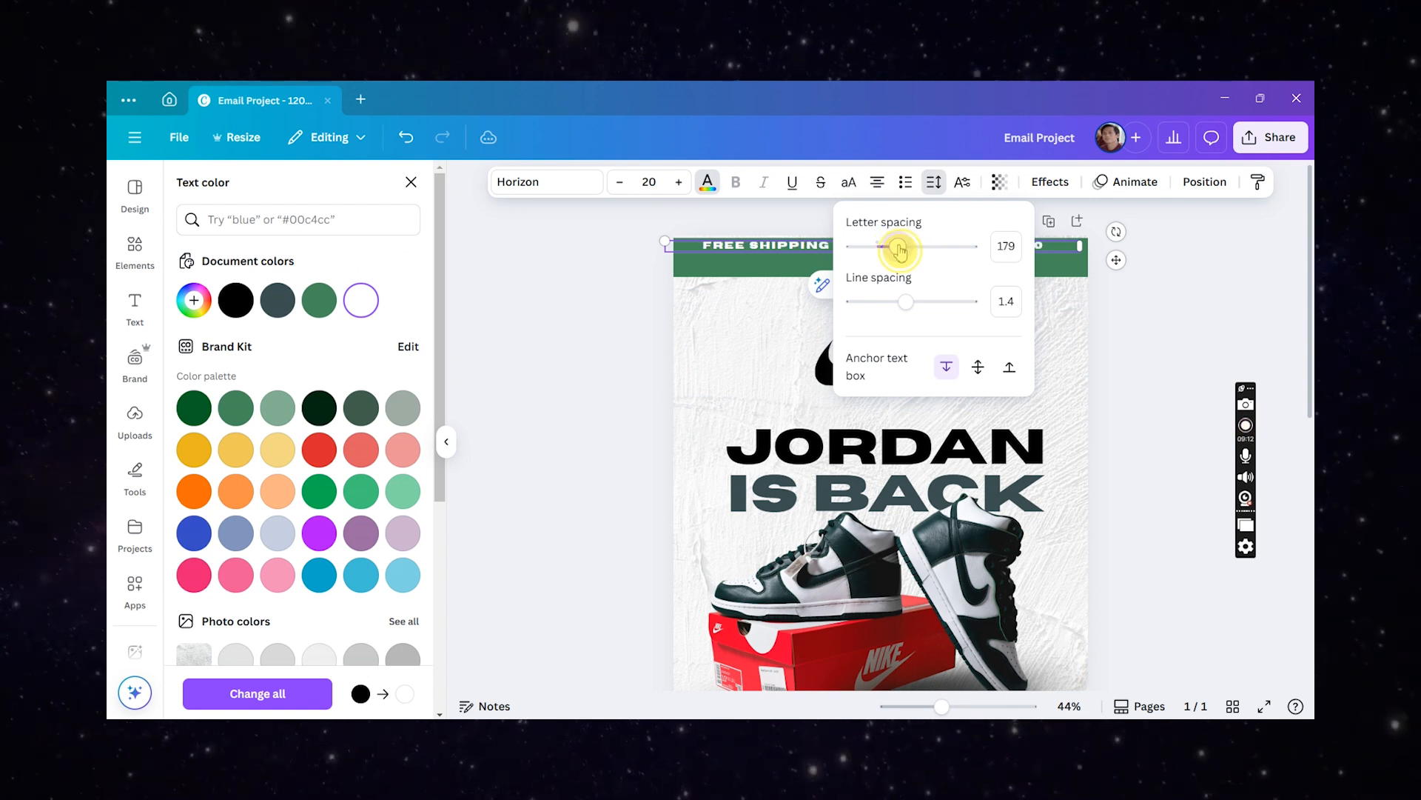
{"action": "left_click", "coordinate": [622, 306]}
- Reduce the height of the green banner slightly to fit the single line of text
{"action": "left_click", "coordinate": [743, 264]}
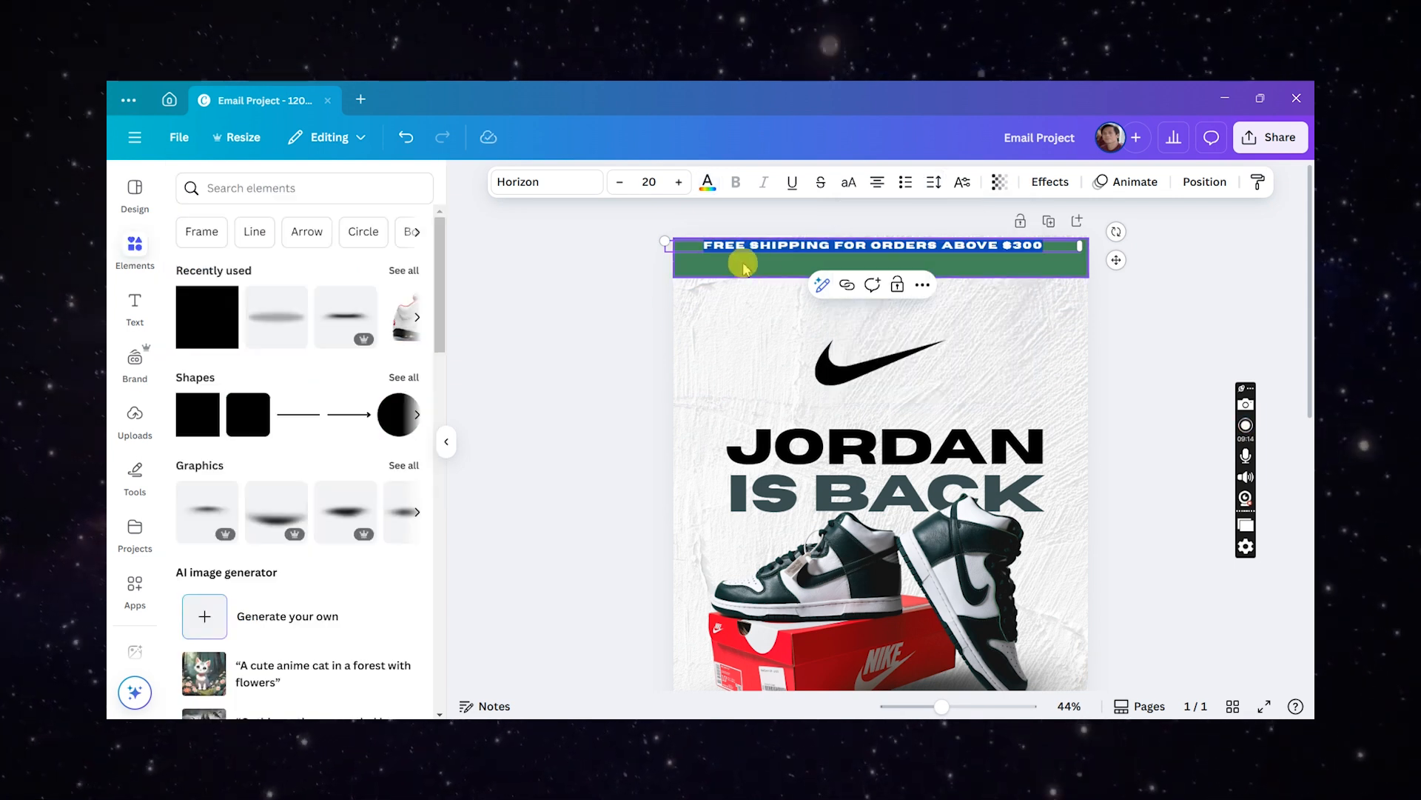
{"action": "left_click", "coordinate": [744, 264]}
{"action": "left_click_drag", "start_coordinate": [891, 275], "coordinate": [889, 267]}
{"action": "left_click", "coordinate": [565, 283]}
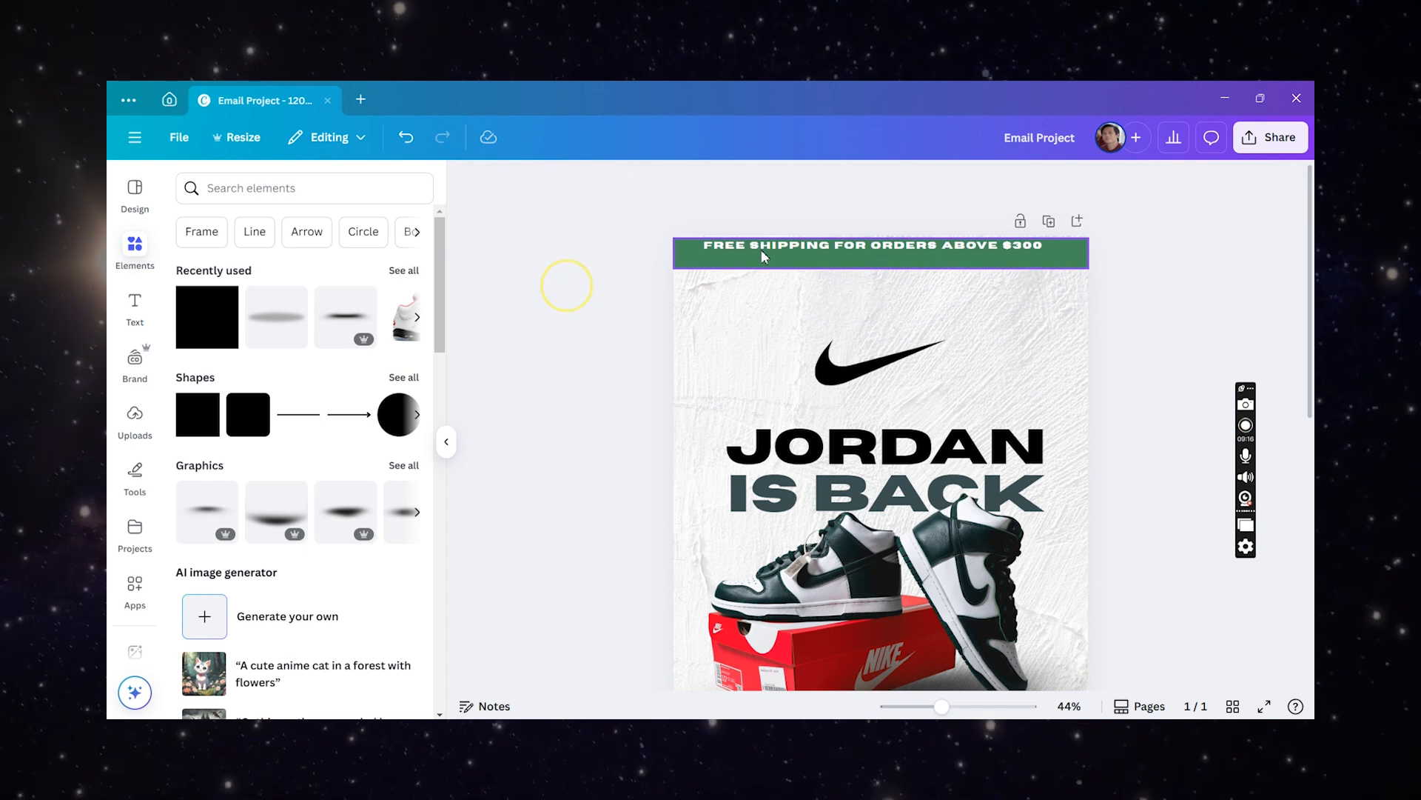
- Centre the free shipping text horizontally and vertically within the green banner
{"action": "left_click", "coordinate": [752, 252]}
{"action": "left_click_drag", "start_coordinate": [773, 254], "coordinate": [785, 256]}
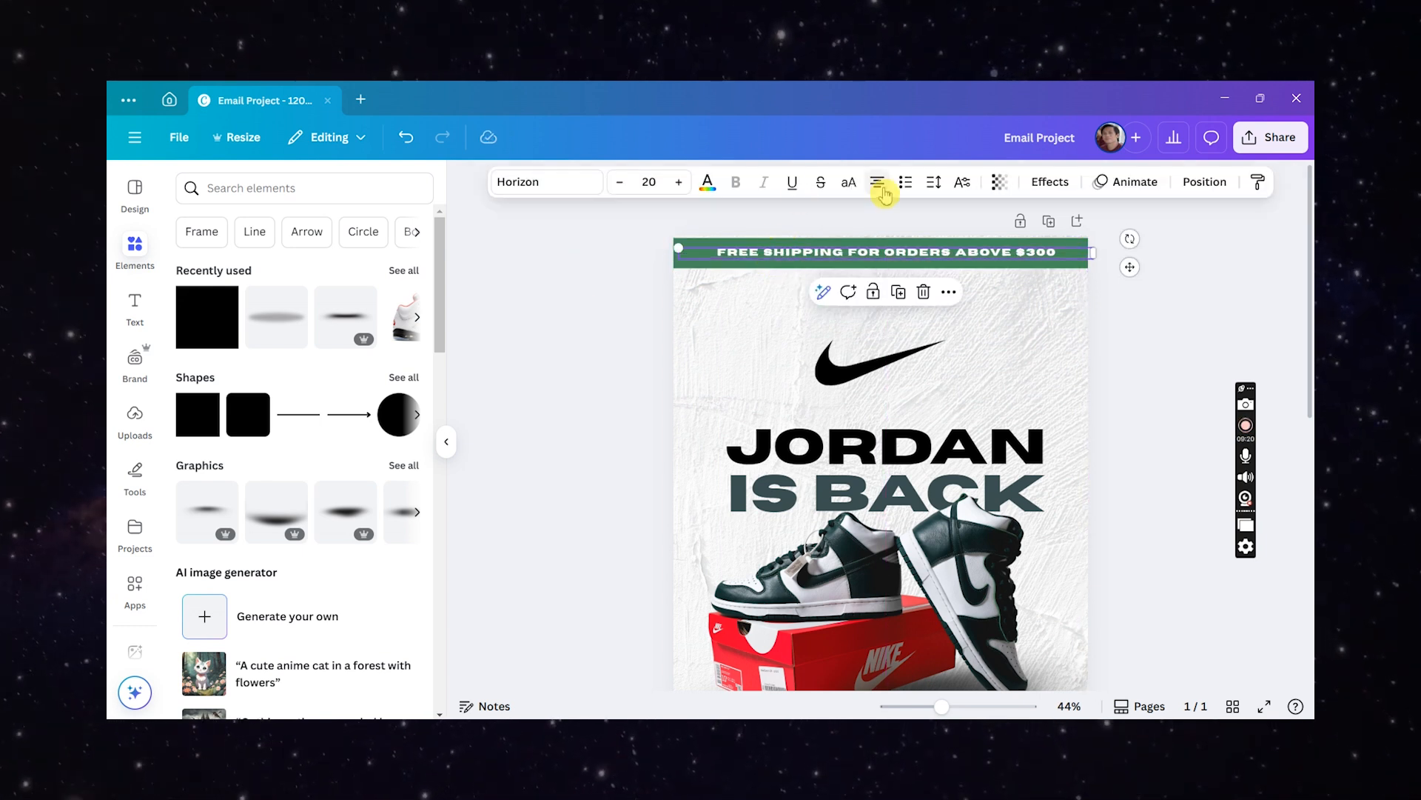
{"action": "left_click", "coordinate": [568, 308]}
{"action": "left_click", "coordinate": [876, 249]}
{"action": "left_click_drag", "start_coordinate": [824, 254], "coordinate": [818, 254]}
{"action": "left_click", "coordinate": [546, 305]}
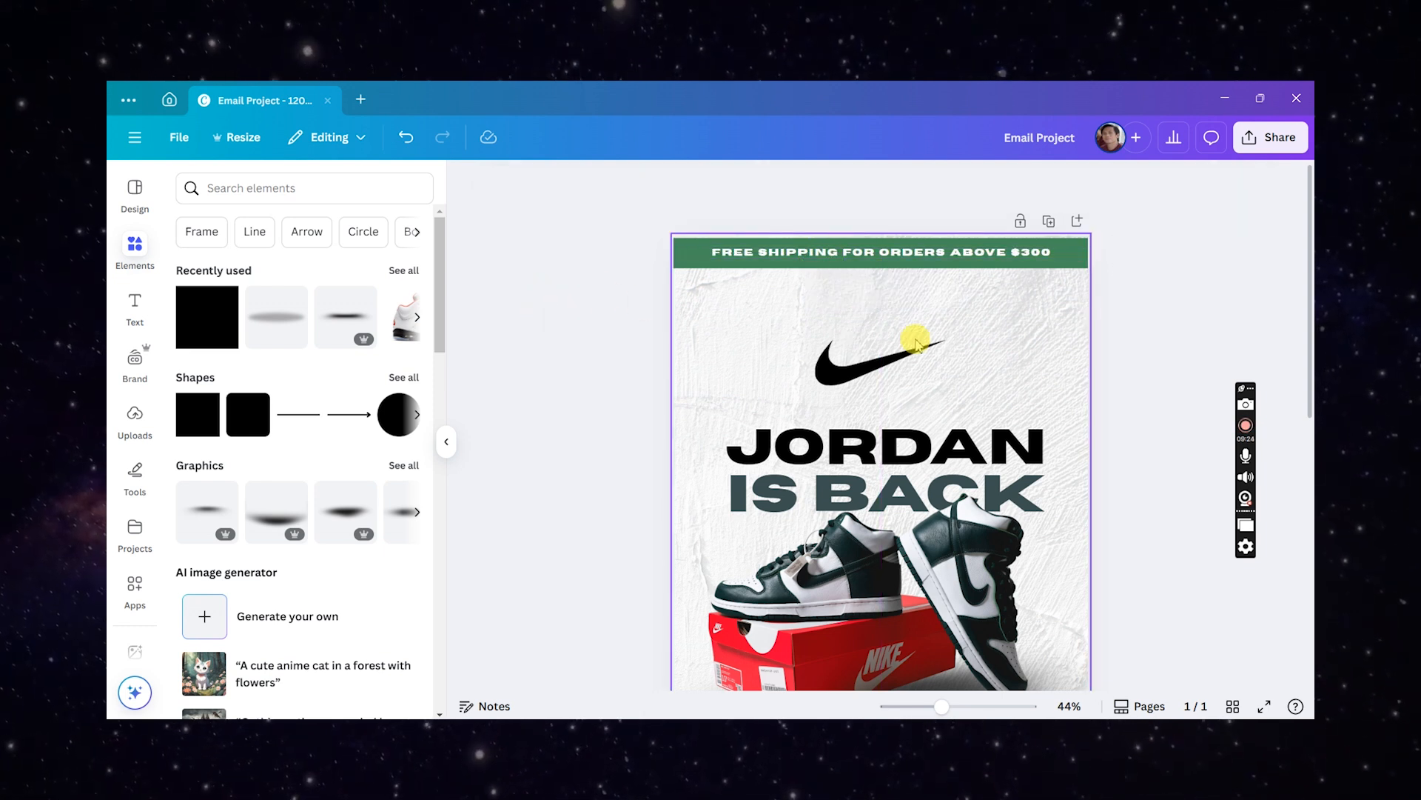
- Recolor the banner behind the shipping text with the dark slate gray from the document colors
{"action": "left_click", "coordinate": [696, 265]}
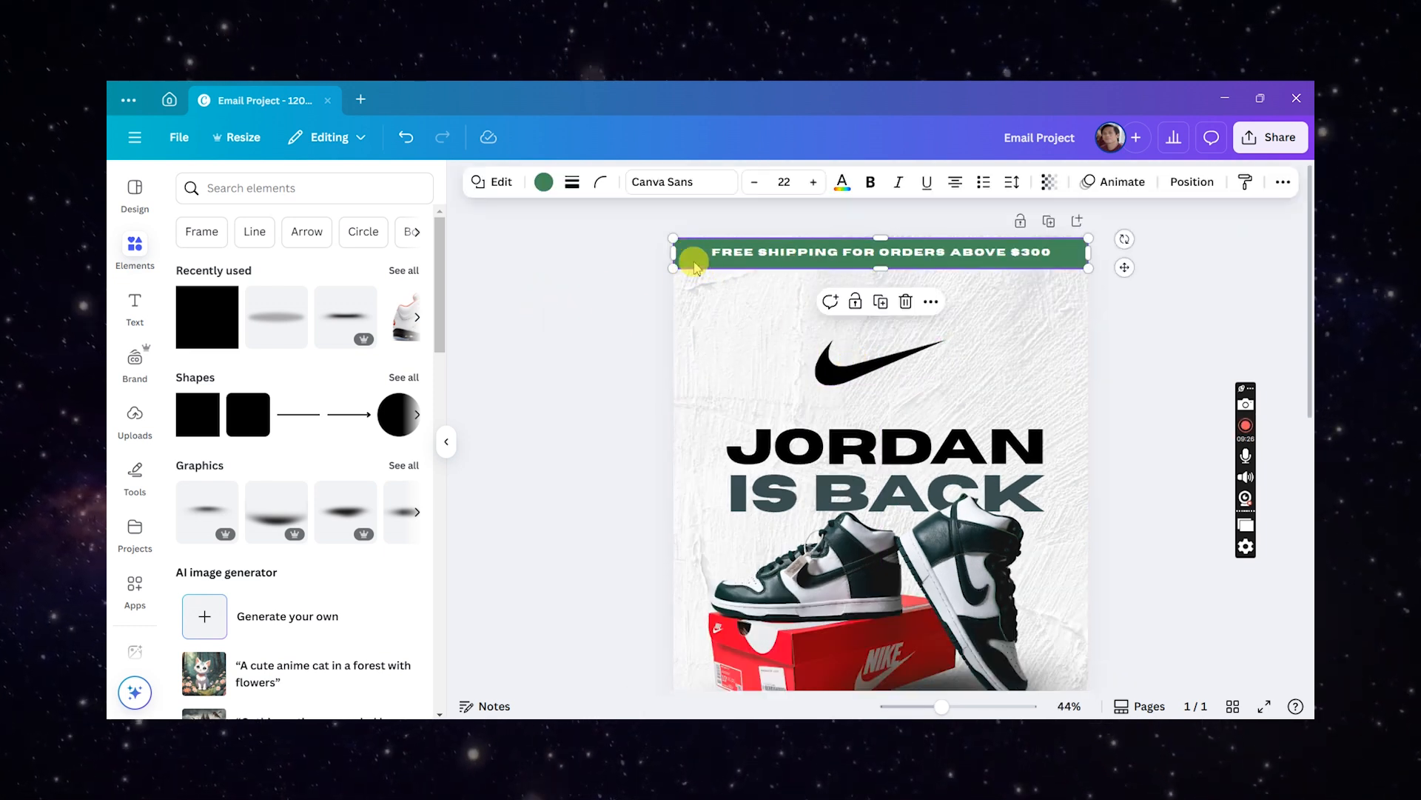
{"action": "left_click", "coordinate": [543, 181]}
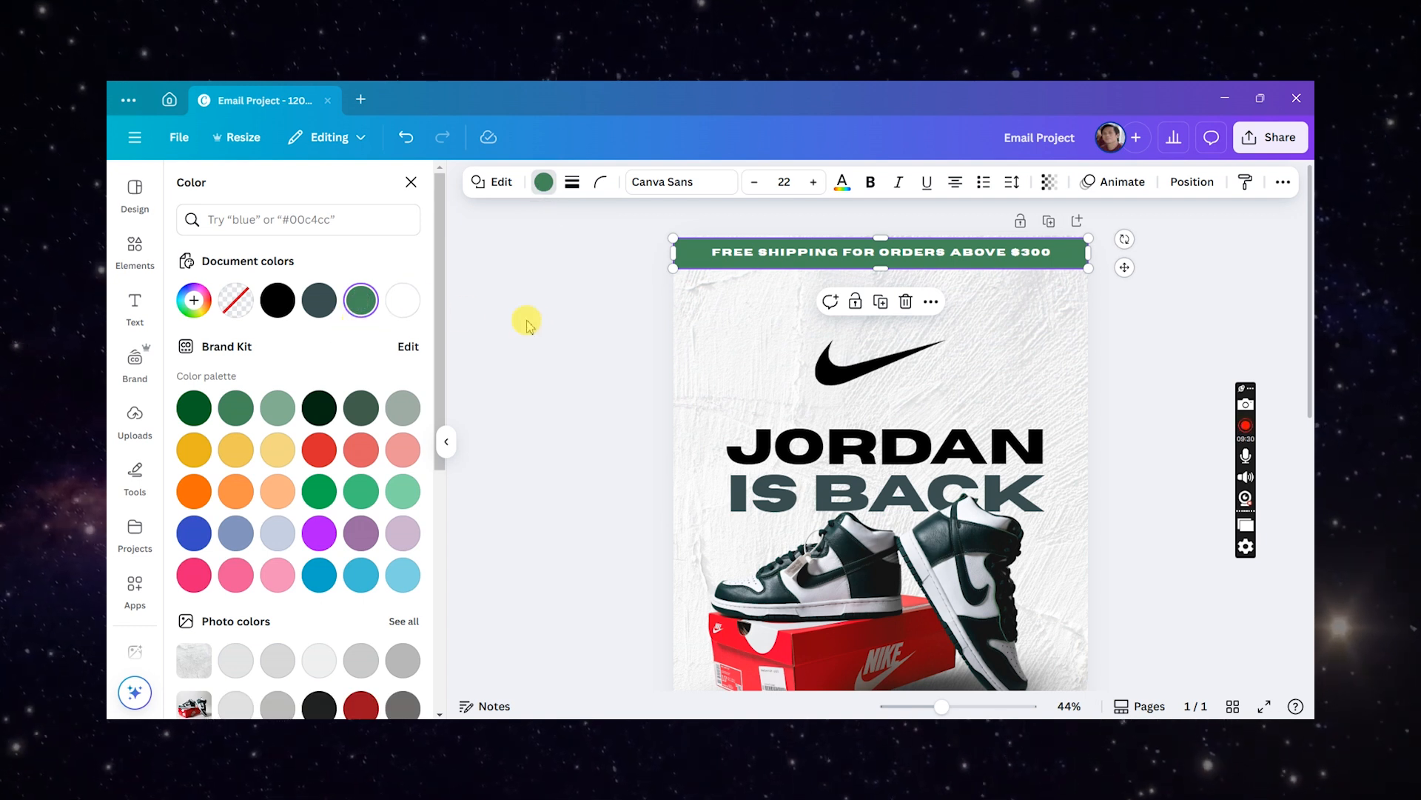
{"action": "left_click", "coordinate": [319, 299]}
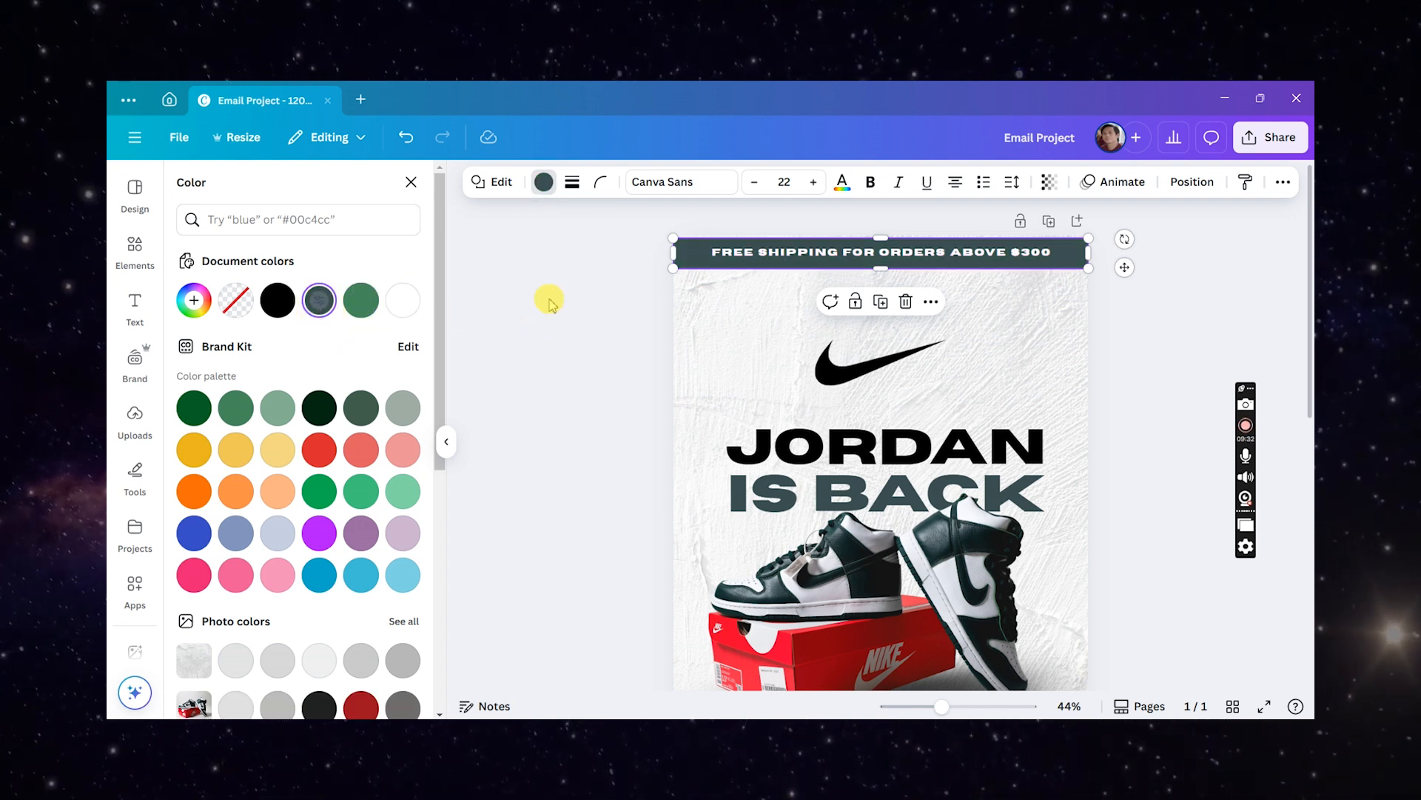
- Move the Nike logo, headline, shoes and shadows together upward, closer to the free shipping banner
{"action": "left_click", "coordinate": [581, 322]}
{"action": "scroll", "coordinate": [593, 358], "scroll_direction": "down", "scroll_amount": 2}
{"action": "left_click_drag", "start_coordinate": [599, 325], "coordinate": [1068, 601]}
{"action": "left_click", "coordinate": [565, 374]}
{"action": "left_click_drag", "start_coordinate": [584, 320], "coordinate": [1056, 670]}
{"action": "key", "text": "shift+Up"}
{"action": "key", "text": "shift+Up"}
{"action": "key", "text": "shift+Up"}
{"action": "key", "text": "shift+Up"}
{"action": "key", "text": "shift+Up"}
{"action": "key", "text": "shift+Up"}
{"action": "key", "text": "shift+Up"}
{"action": "key", "text": "shift+Up"}
{"action": "key", "text": "shift+Up"}
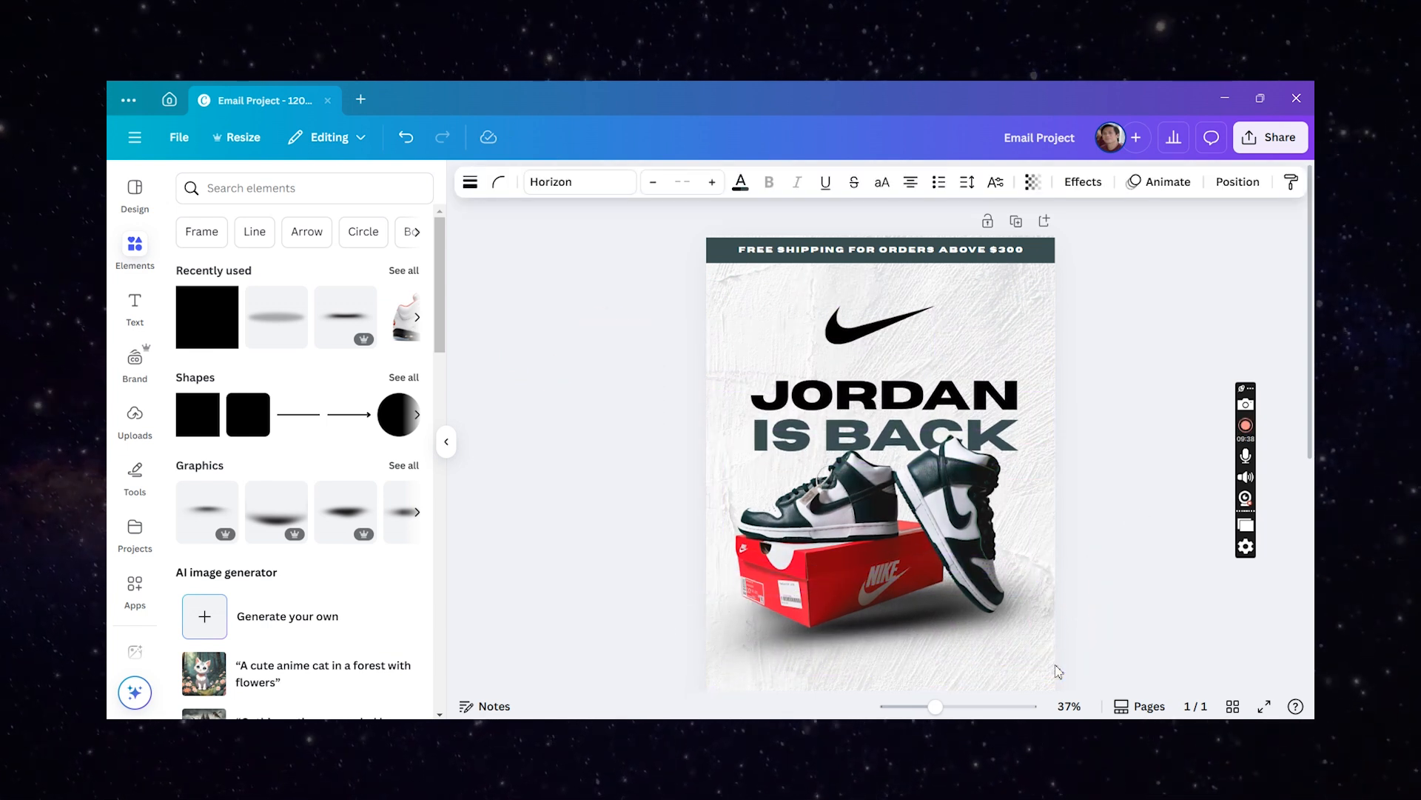
{"action": "scroll", "coordinate": [938, 508], "scroll_direction": "down", "scroll_amount": 3}
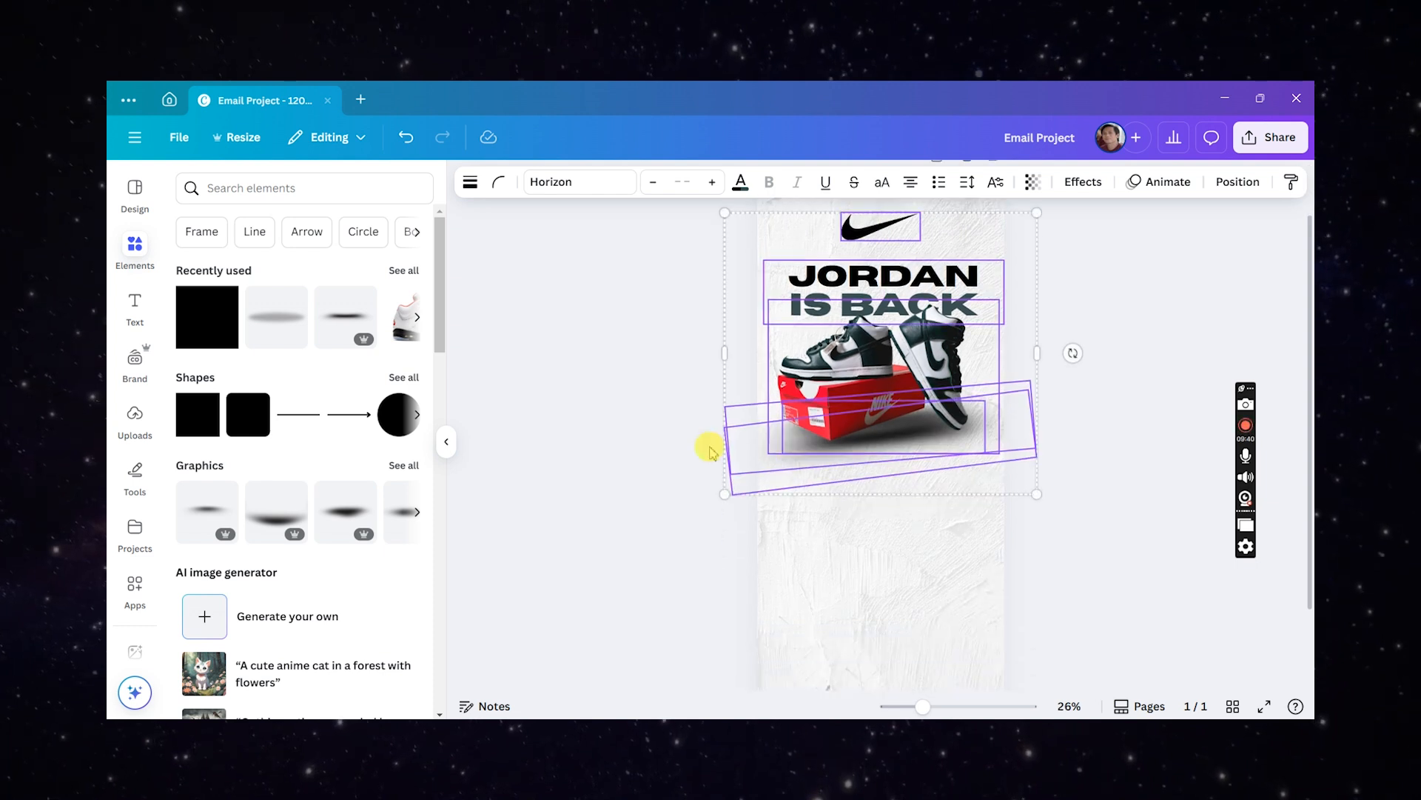
{"action": "left_click", "coordinate": [647, 406]}
{"action": "scroll", "coordinate": [755, 423], "scroll_direction": "down", "scroll_amount": 1}
{"action": "scroll", "coordinate": [963, 460], "scroll_direction": "up", "scroll_amount": 1}
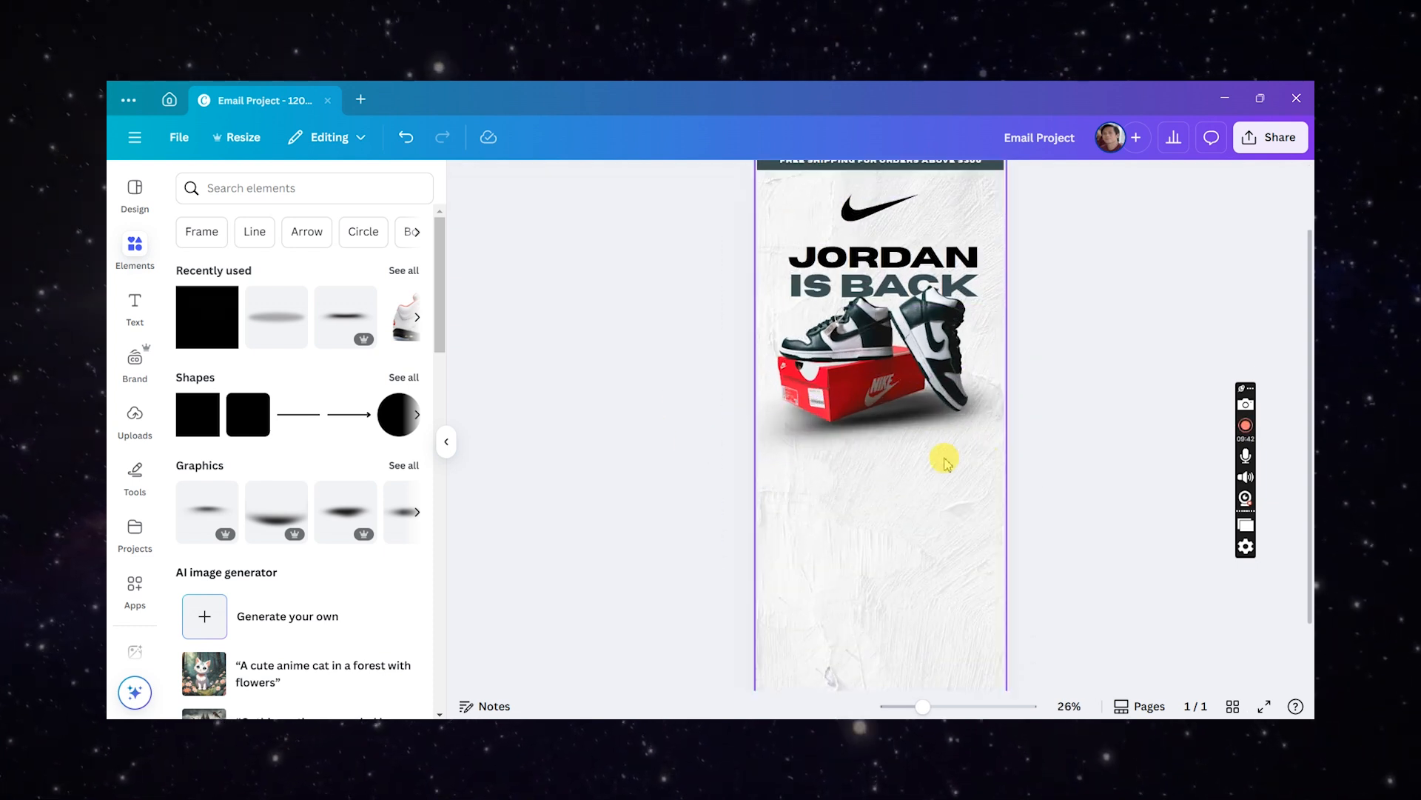
{"action": "left_click_drag", "start_coordinate": [648, 275], "coordinate": [1063, 539]}
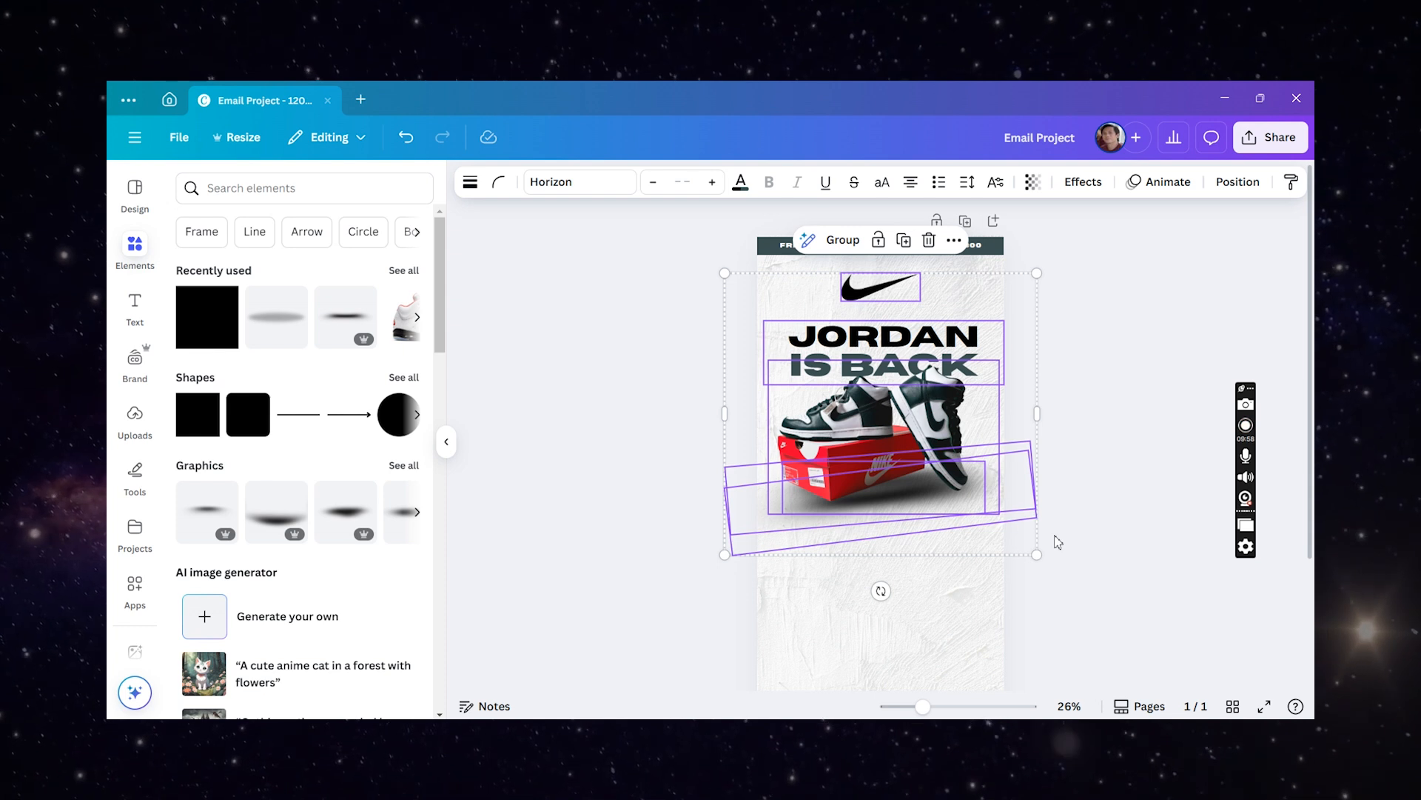
{"action": "left_click", "coordinate": [682, 587]}
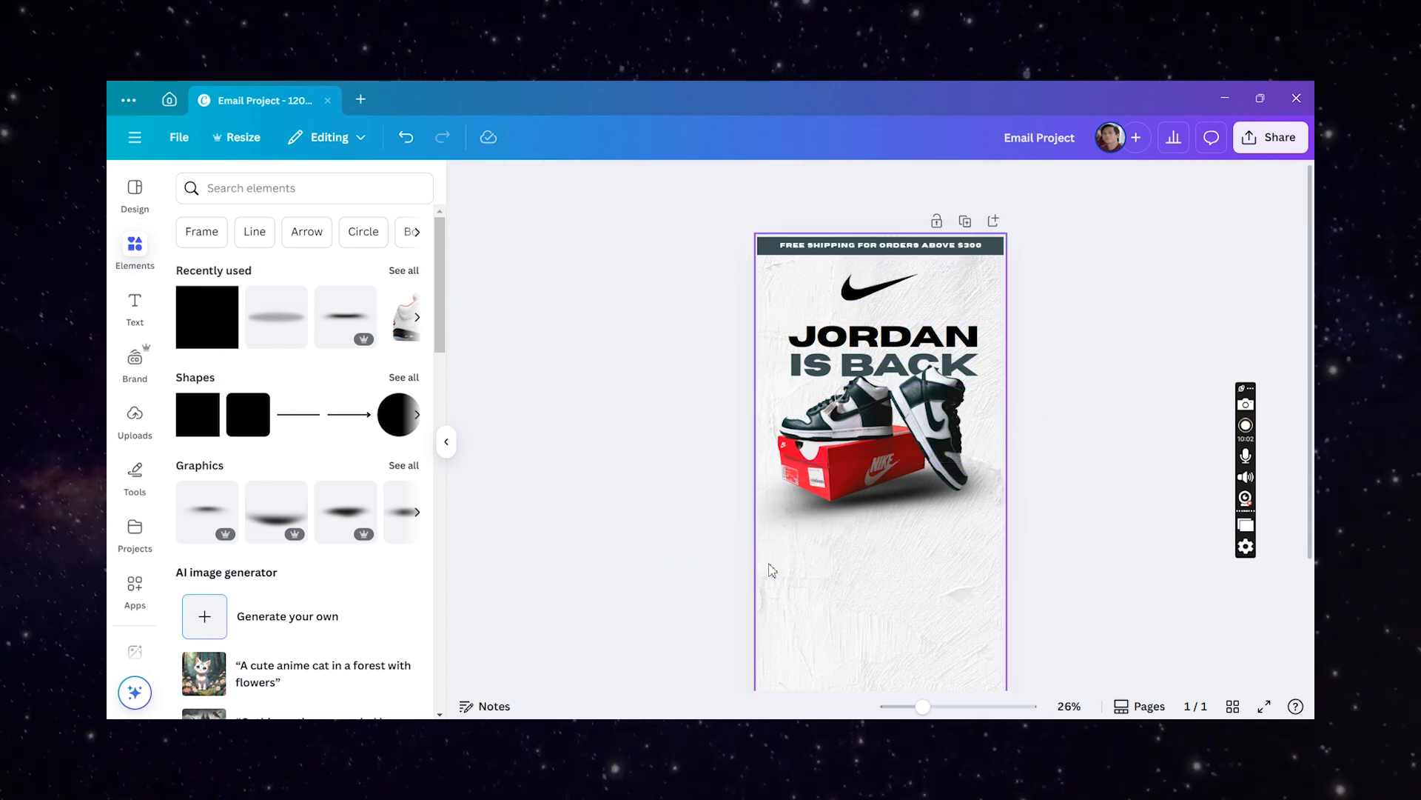
{"action": "scroll", "coordinate": [770, 570], "scroll_direction": "down", "scroll_amount": 2}
{"action": "scroll", "coordinate": [817, 509], "scroll_direction": "down", "scroll_amount": 2}
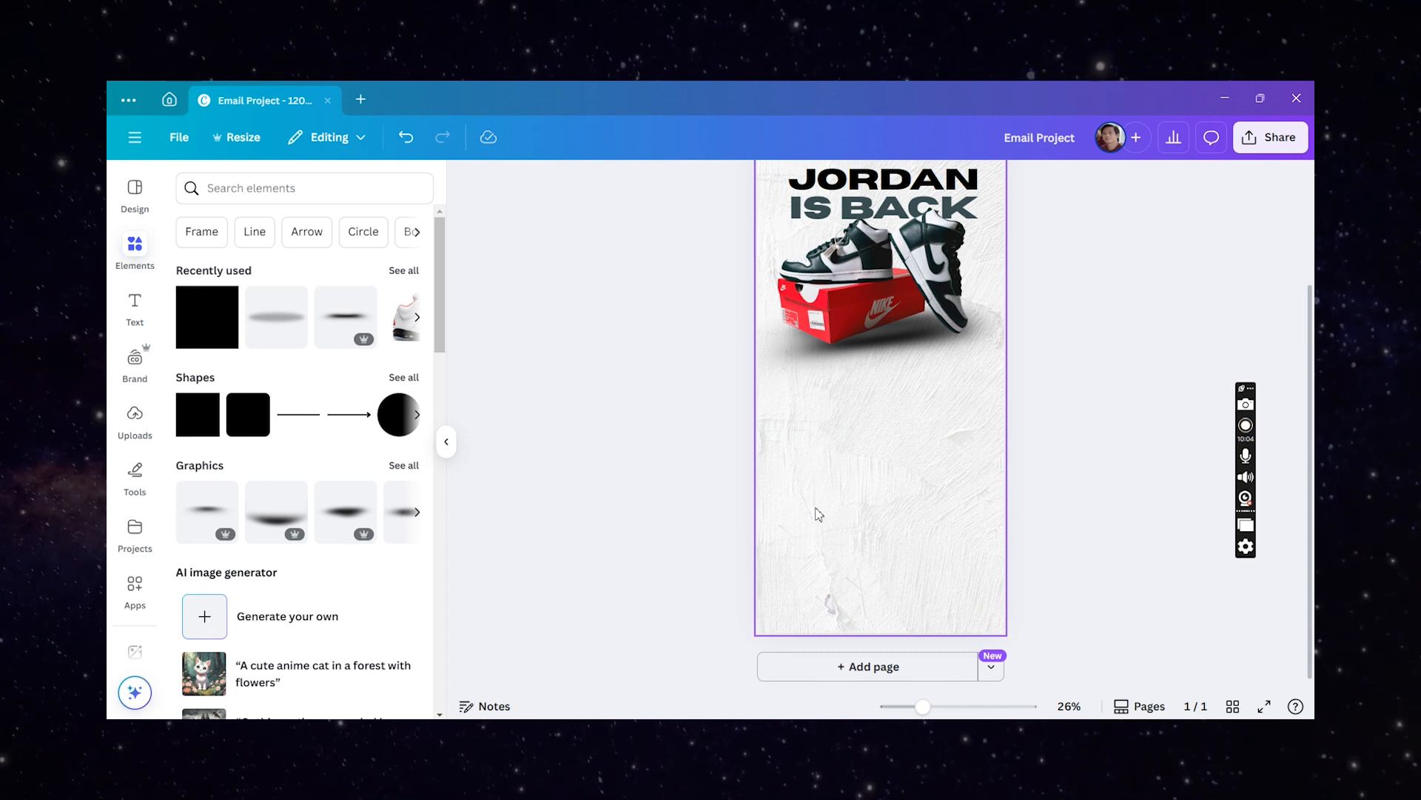
{"action": "scroll", "coordinate": [817, 513], "scroll_direction": "up", "scroll_amount": 4}
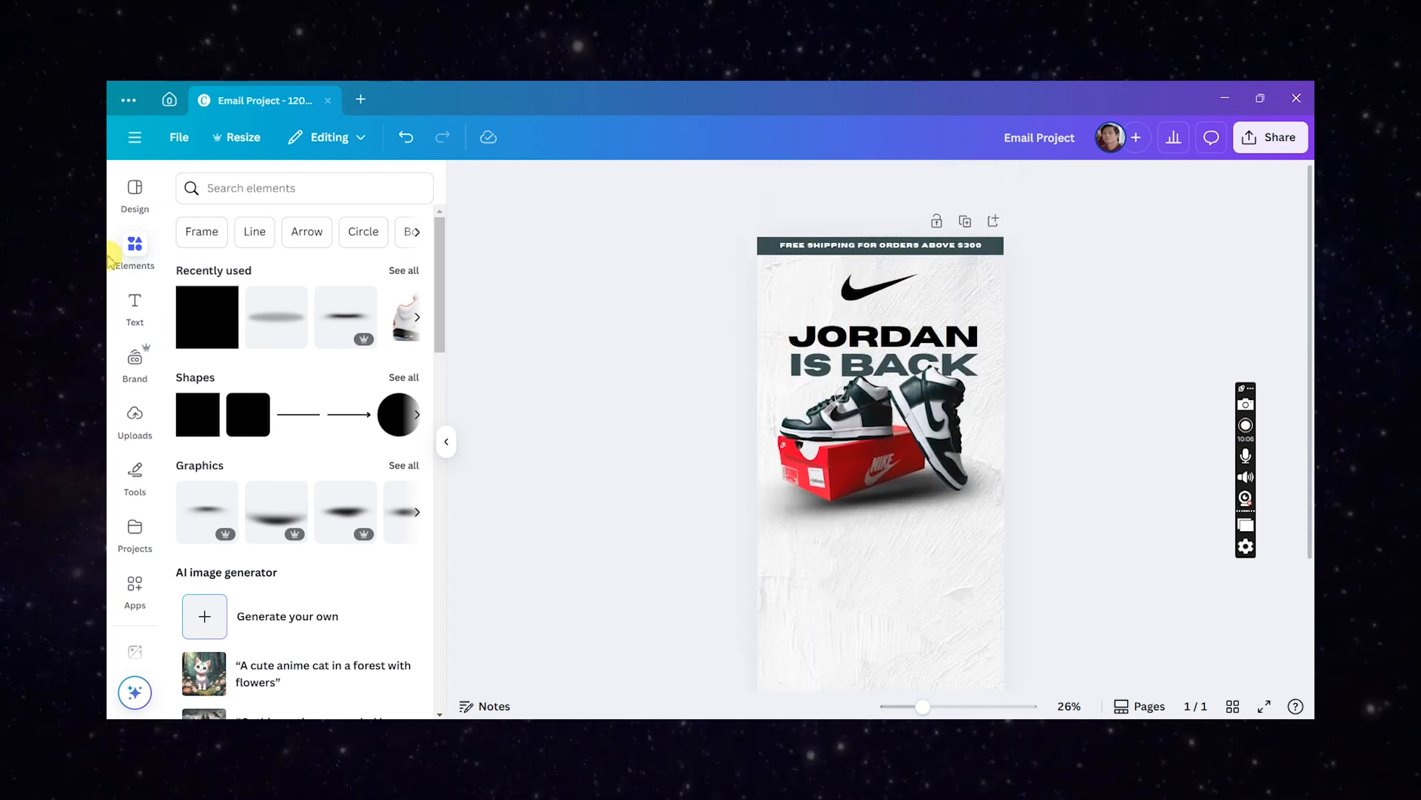
- Add a square shape below the sneakers and stretch it into a rectangular block spanning the full page width
{"action": "left_click", "coordinate": [200, 342]}
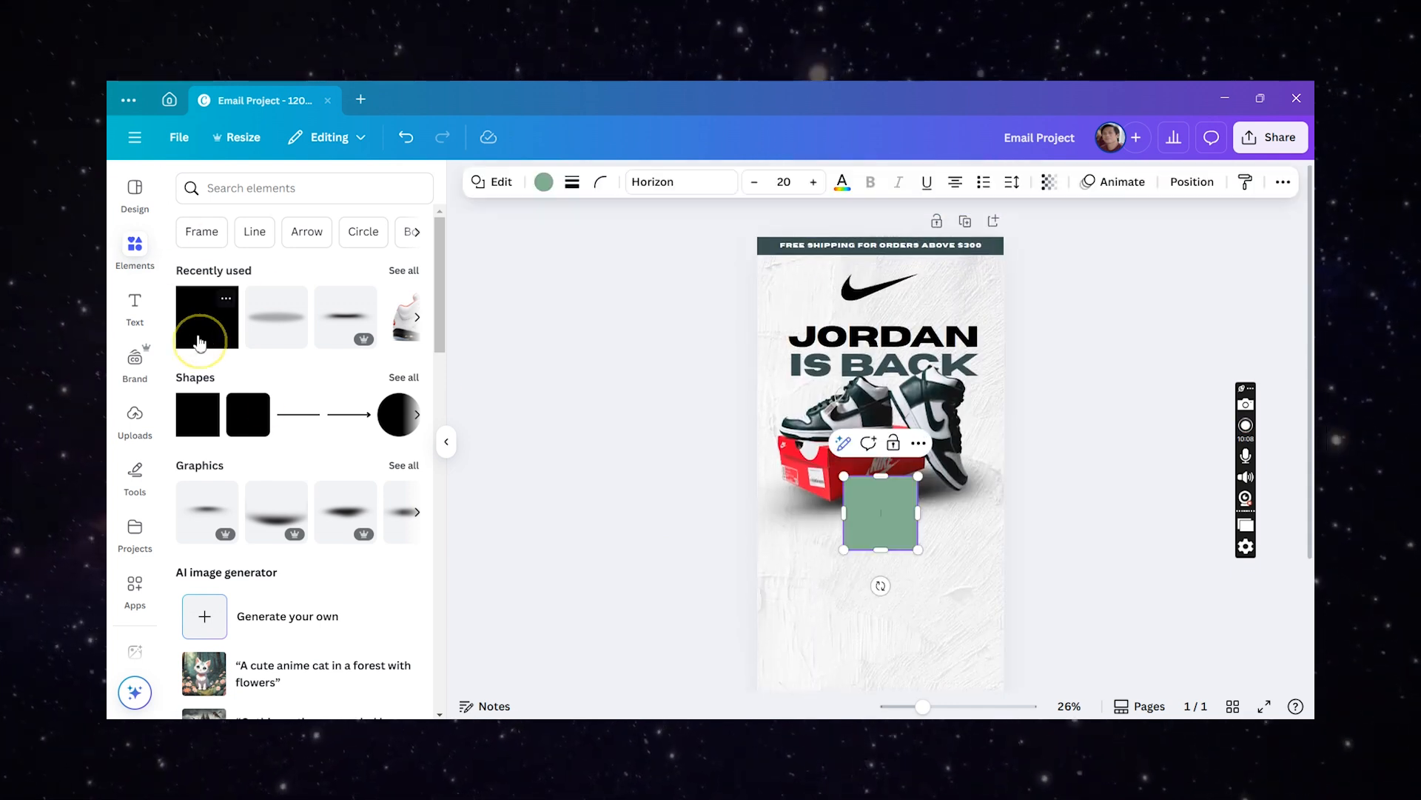
{"action": "scroll", "coordinate": [548, 466], "scroll_direction": "down", "scroll_amount": 2}
{"action": "left_click", "coordinate": [510, 476]}
{"action": "left_click_drag", "start_coordinate": [892, 455], "coordinate": [1004, 499]}
{"action": "left_click_drag", "start_coordinate": [880, 528], "coordinate": [879, 601]}
{"action": "scroll", "coordinate": [665, 526], "scroll_direction": "down", "scroll_amount": 1}
{"action": "scroll", "coordinate": [665, 525], "scroll_direction": "down", "scroll_amount": 1}
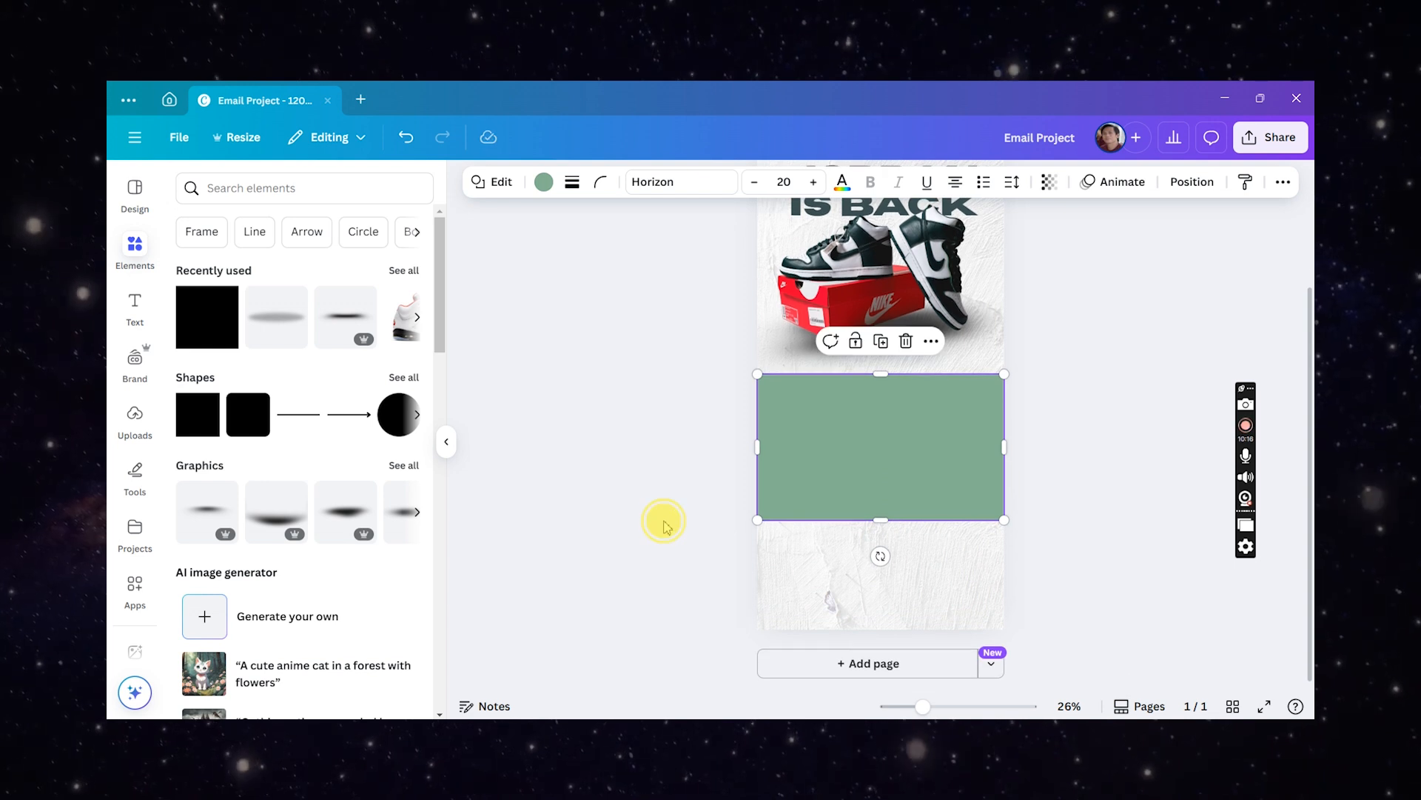
{"action": "left_click_drag", "start_coordinate": [879, 518], "coordinate": [875, 494]}
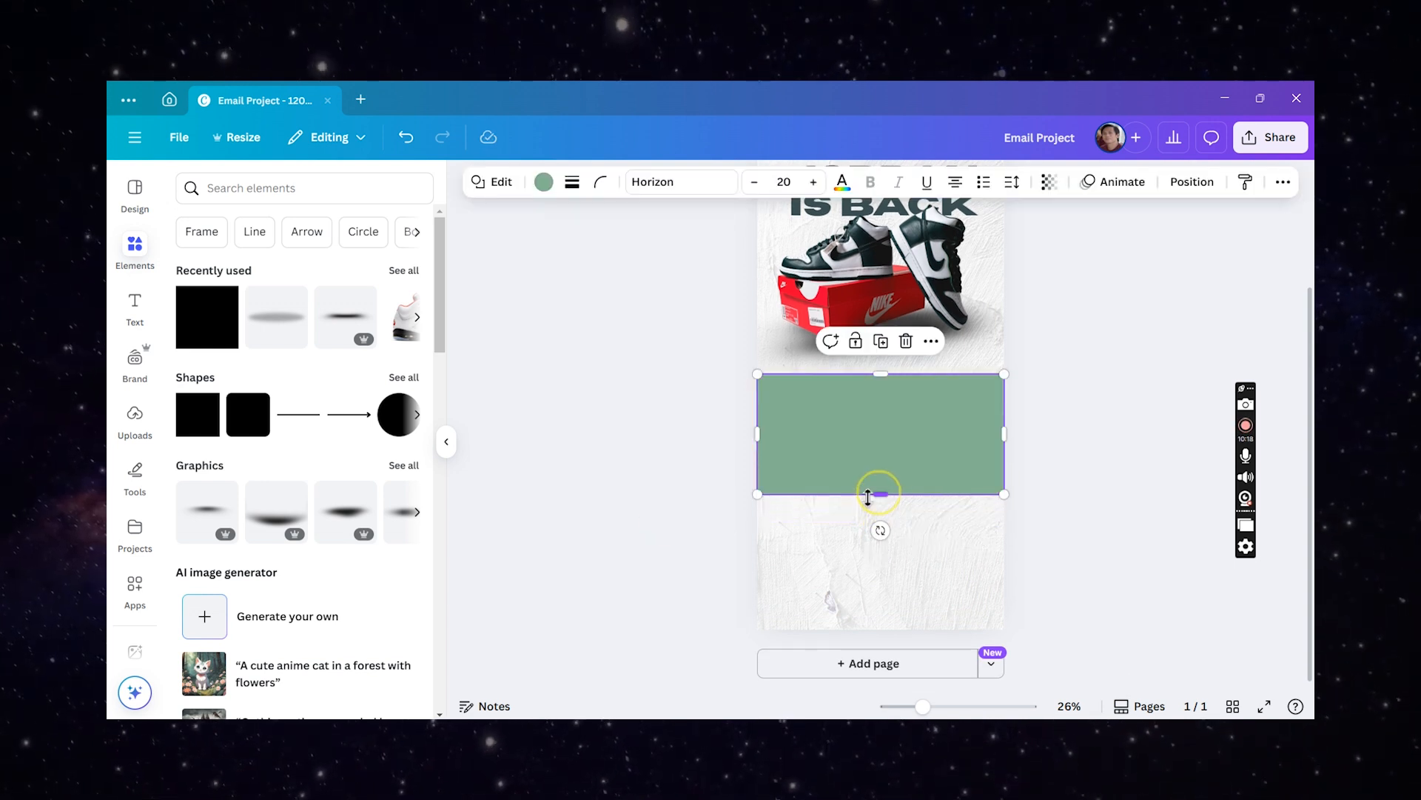
{"action": "left_click", "coordinate": [651, 445]}
- Search the elements for FRAMES and place a small square photo frame on the left half of the green block
{"action": "scroll", "coordinate": [652, 446], "scroll_direction": "up", "scroll_amount": 2}
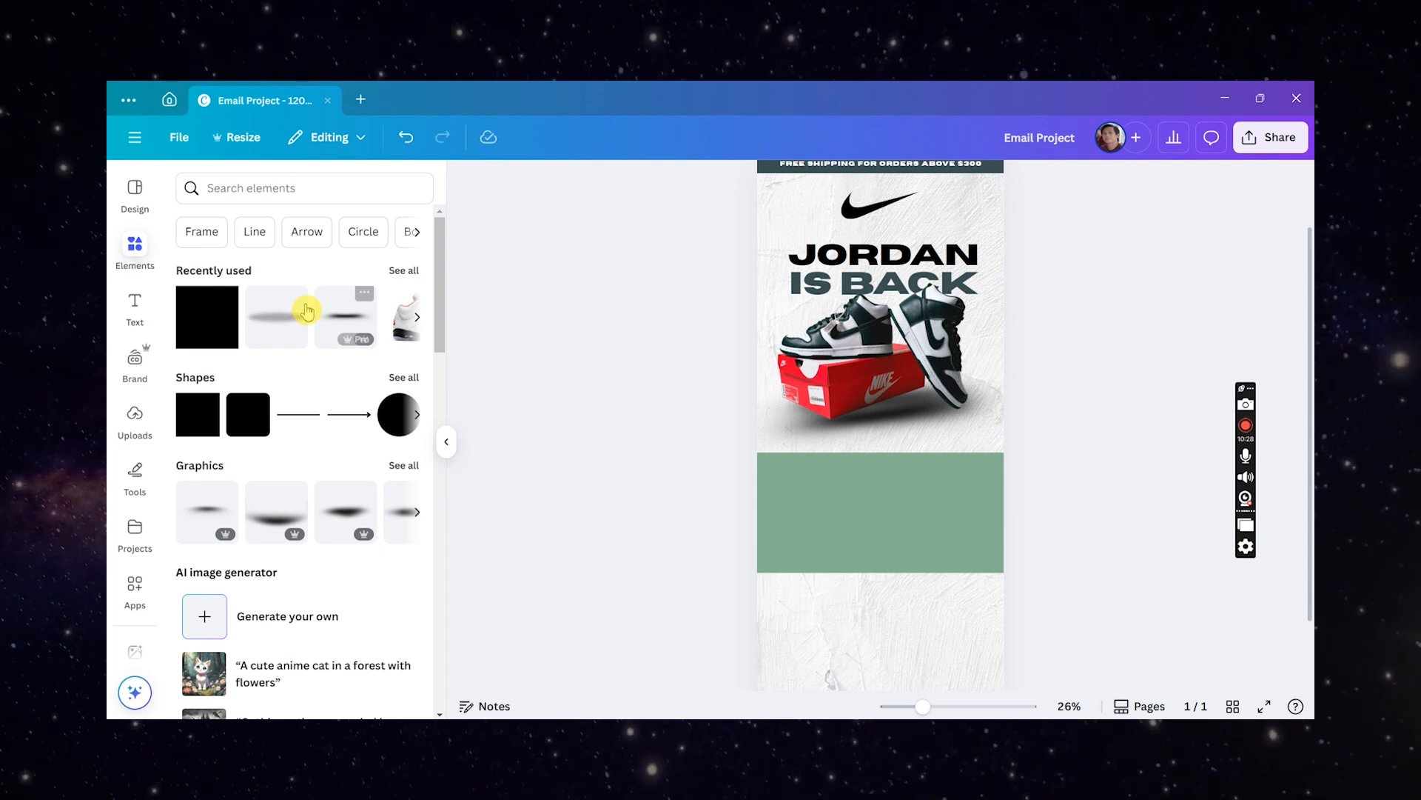
{"action": "left_click", "coordinate": [326, 190]}
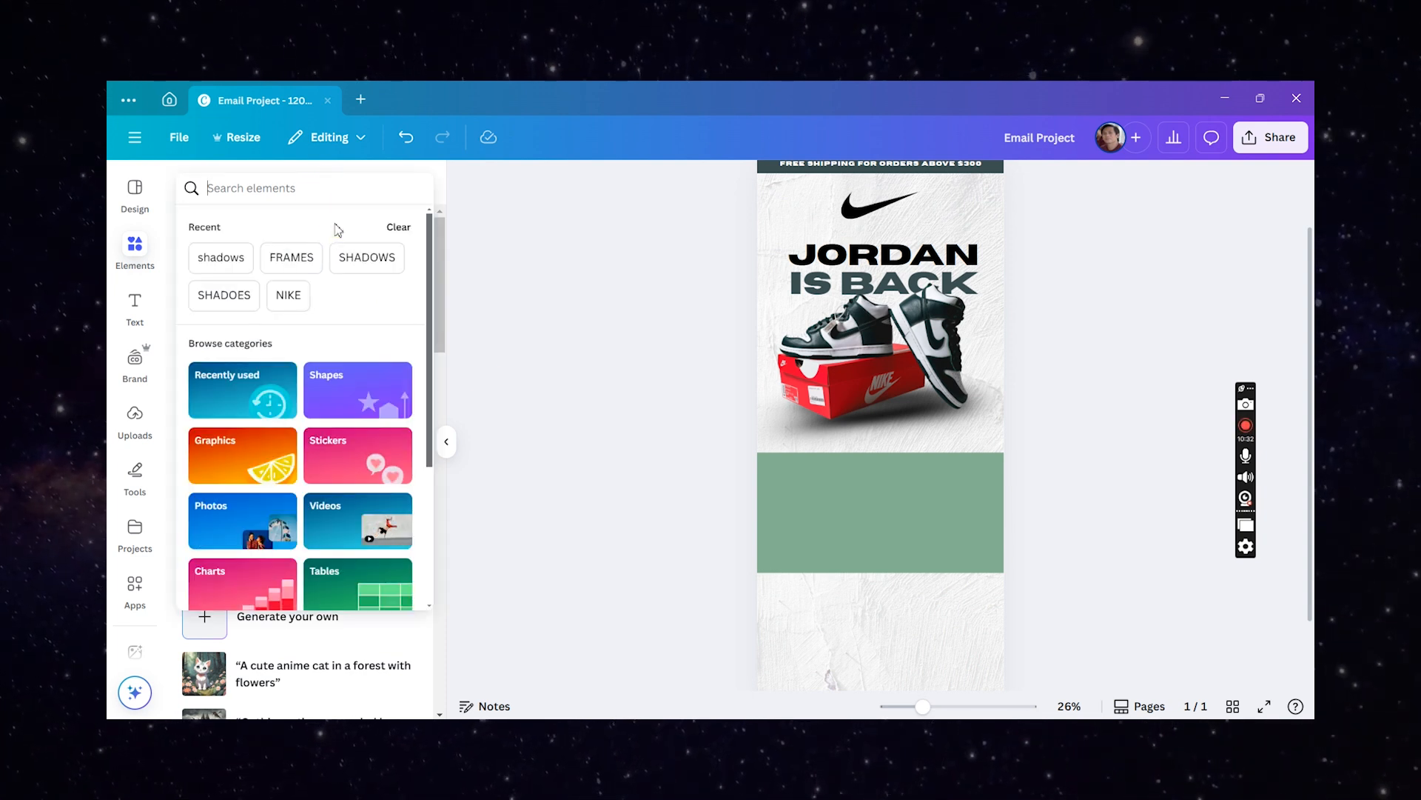
{"action": "type", "text": "frame"}
{"action": "left_click", "coordinate": [293, 257]}
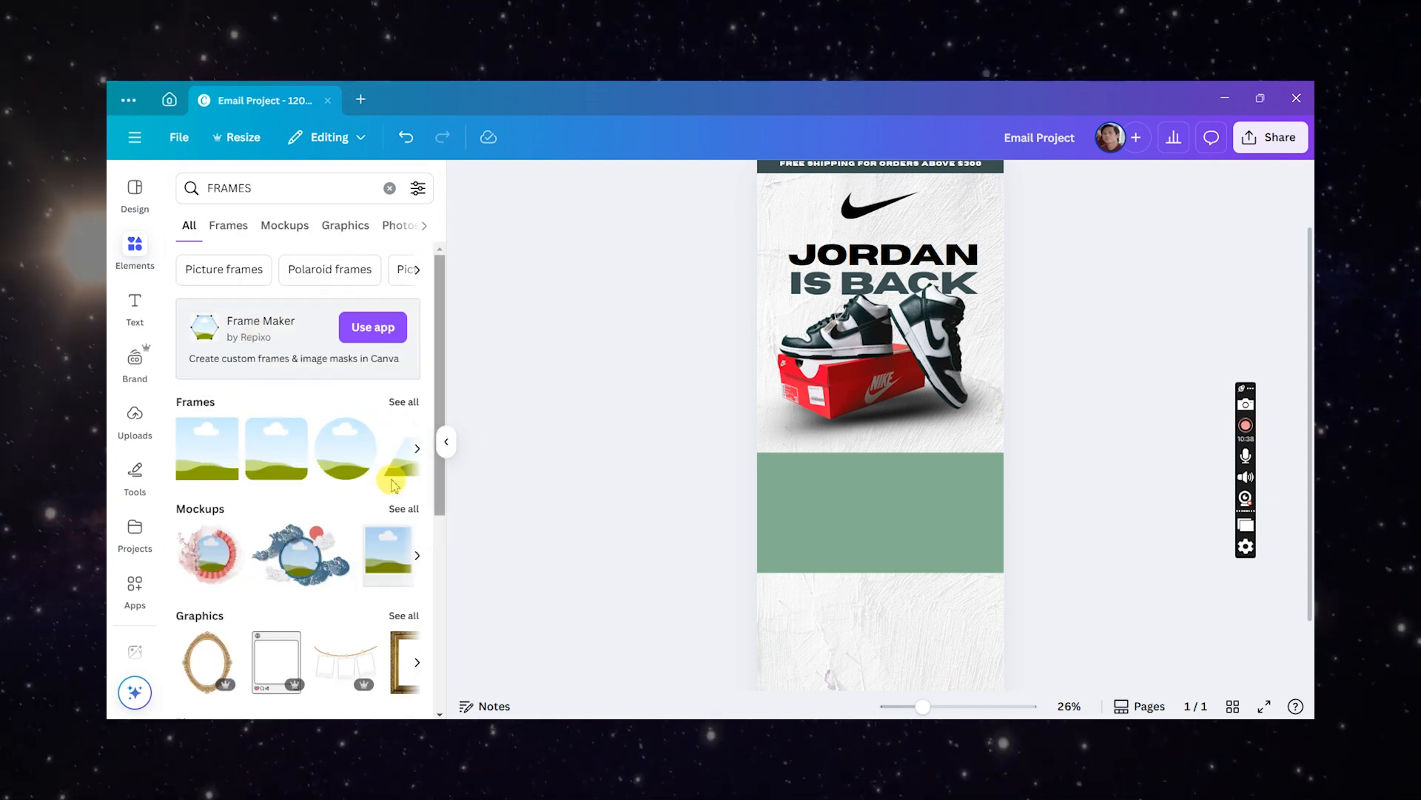
{"action": "left_click", "coordinate": [186, 469]}
{"action": "left_click_drag", "start_coordinate": [886, 456], "coordinate": [852, 526]}
{"action": "left_click_drag", "start_coordinate": [909, 578], "coordinate": [873, 557]}
{"action": "scroll", "coordinate": [834, 482], "scroll_direction": "up", "scroll_amount": 3}
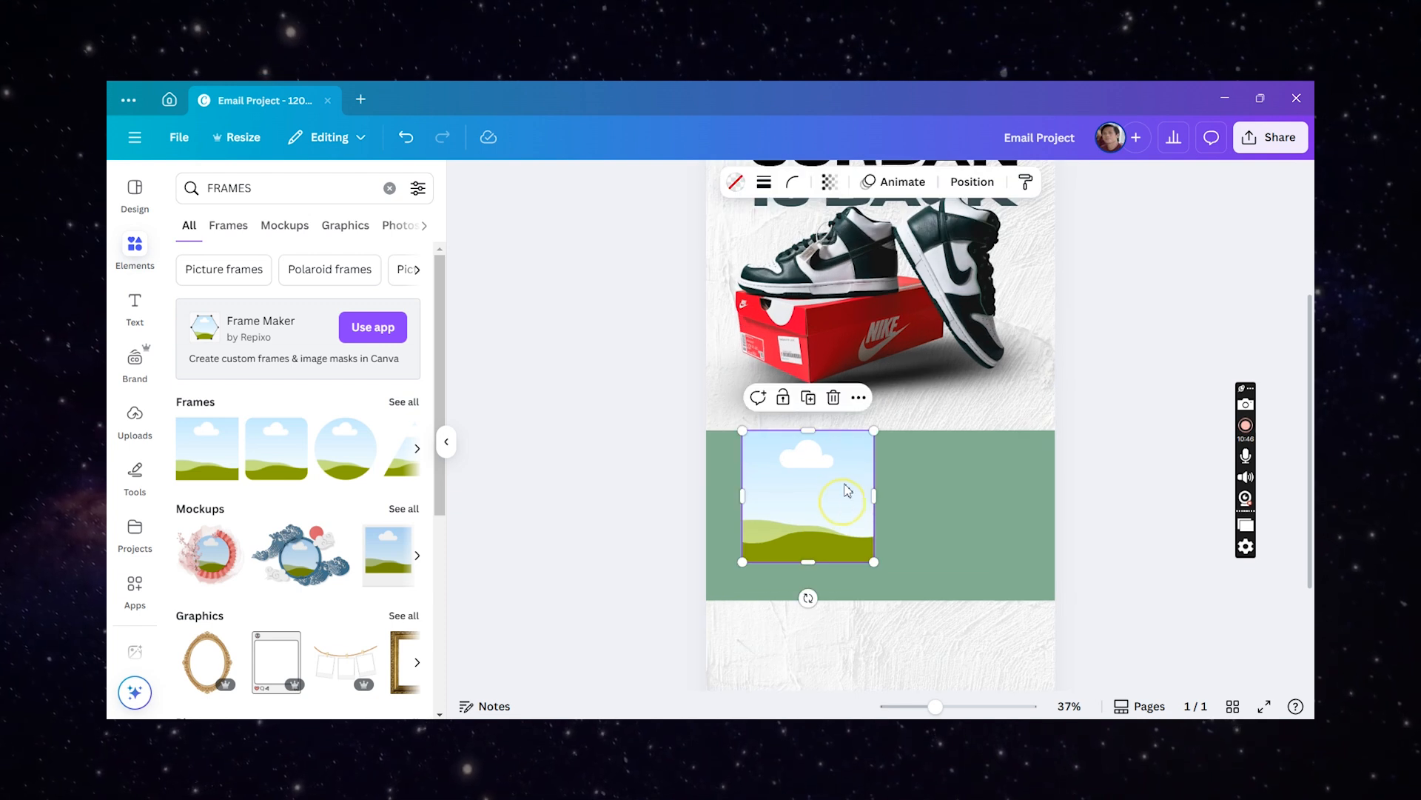
{"action": "left_click_drag", "start_coordinate": [874, 430], "coordinate": [819, 485]}
- Duplicate the square frame onto the right half of the green block and arrange the pair symmetrically in its upper part
{"action": "left_click_drag", "start_coordinate": [771, 540], "coordinate": [977, 485]}
{"action": "left_click", "coordinate": [779, 485]}
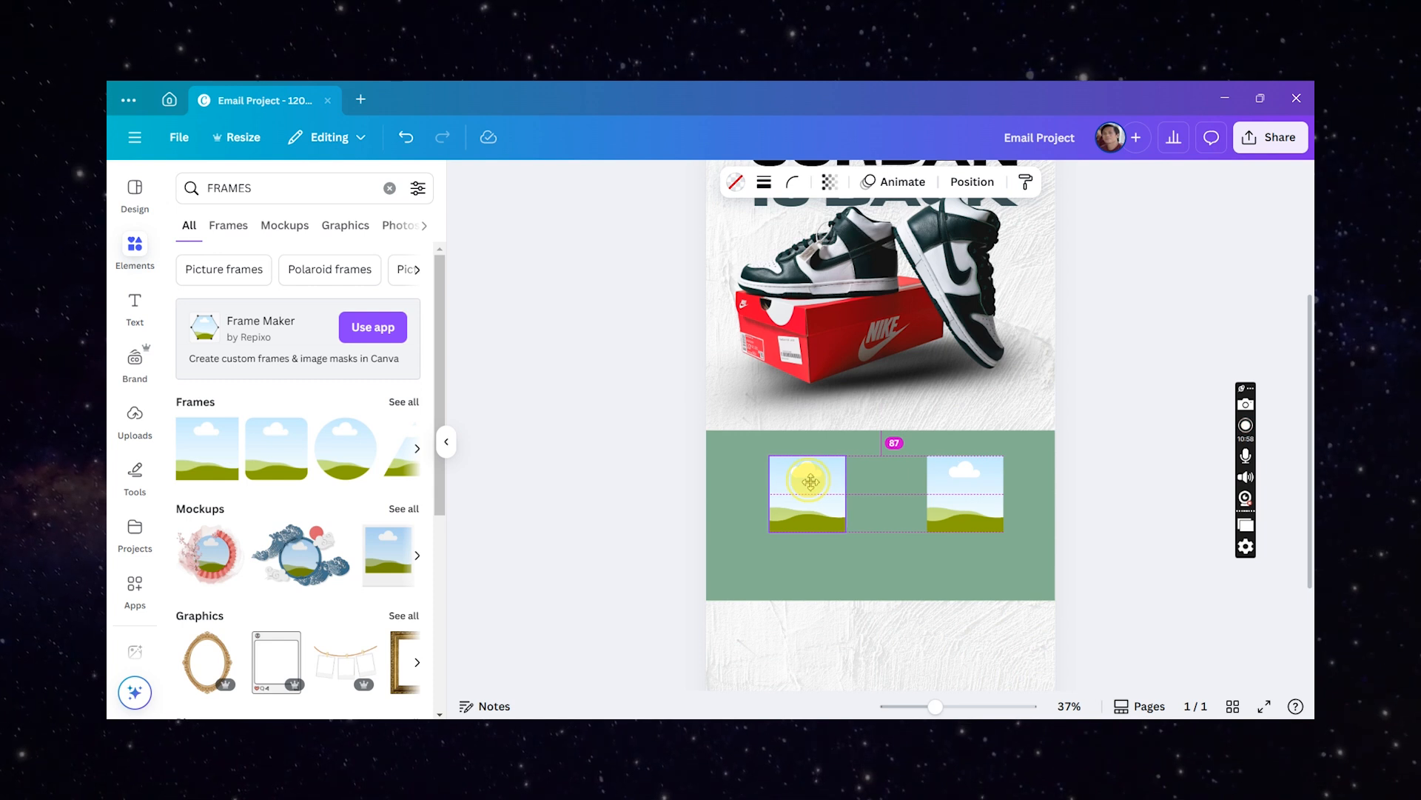
{"action": "left_click_drag", "start_coordinate": [812, 479], "coordinate": [808, 475]}
{"action": "left_click_drag", "start_coordinate": [987, 496], "coordinate": [964, 468]}
{"action": "left_click", "coordinate": [805, 488], "text": "shift"}
{"action": "left_click", "coordinate": [664, 467]}
{"action": "scroll", "coordinate": [665, 474], "scroll_direction": "down", "scroll_amount": 3}
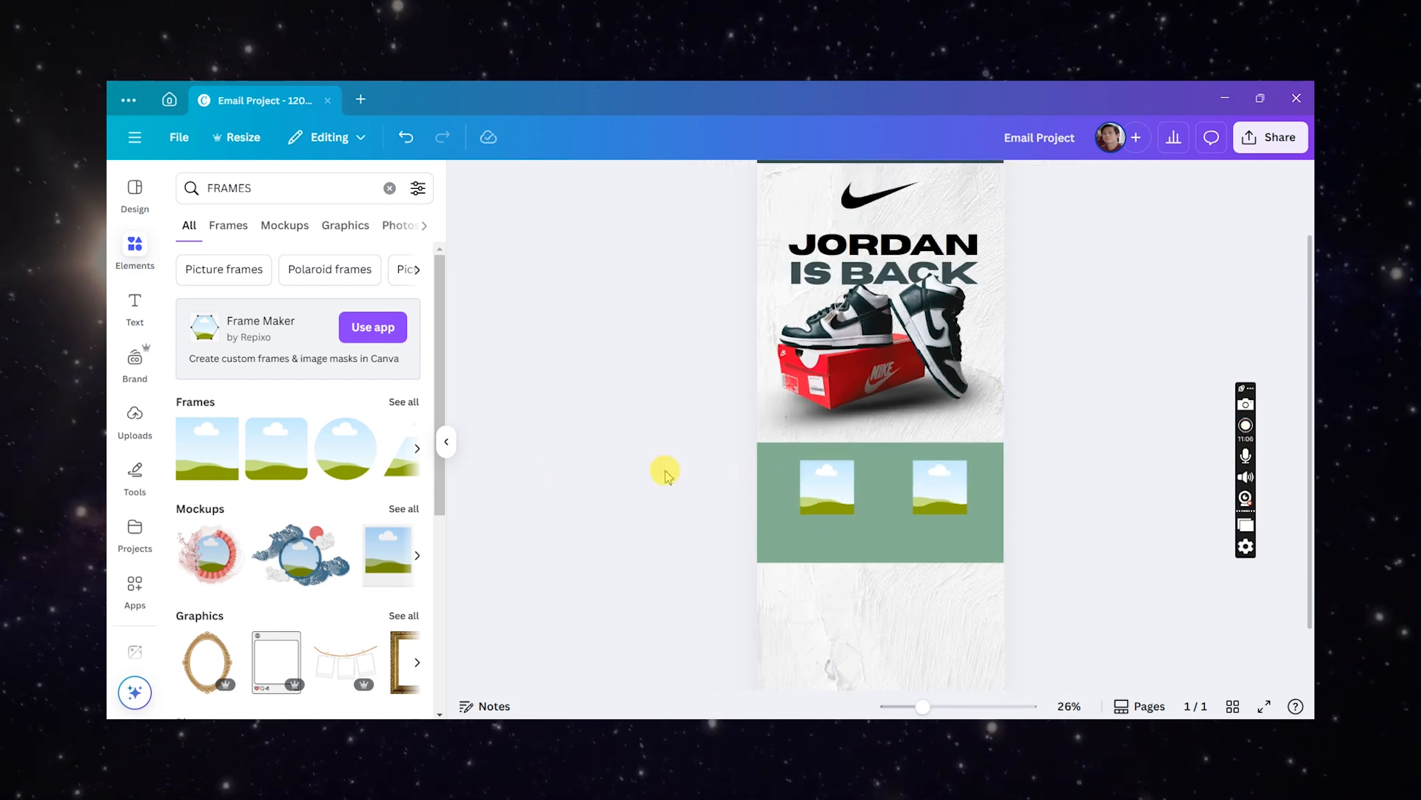
{"action": "scroll", "coordinate": [733, 480], "scroll_direction": "down", "scroll_amount": 2}
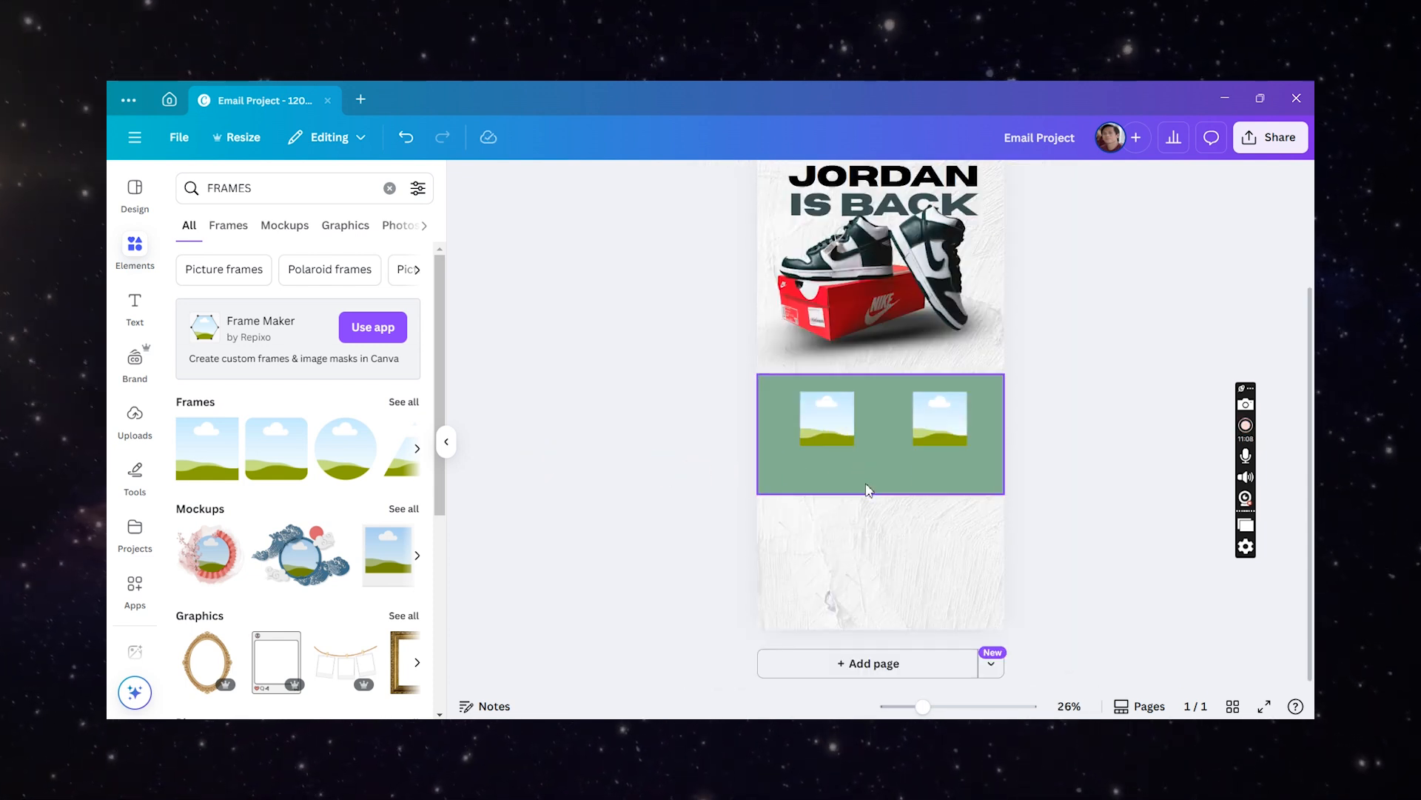
{"action": "scroll", "coordinate": [868, 488], "scroll_direction": "up", "scroll_amount": 2}
{"action": "scroll", "coordinate": [746, 482], "scroll_direction": "up", "scroll_amount": 2}
{"action": "left_click", "coordinate": [802, 507]}
{"action": "left_click", "coordinate": [614, 479]}
{"action": "scroll", "coordinate": [758, 491], "scroll_direction": "up", "scroll_amount": 1}
{"action": "scroll", "coordinate": [783, 469], "scroll_direction": "down", "scroll_amount": 3}
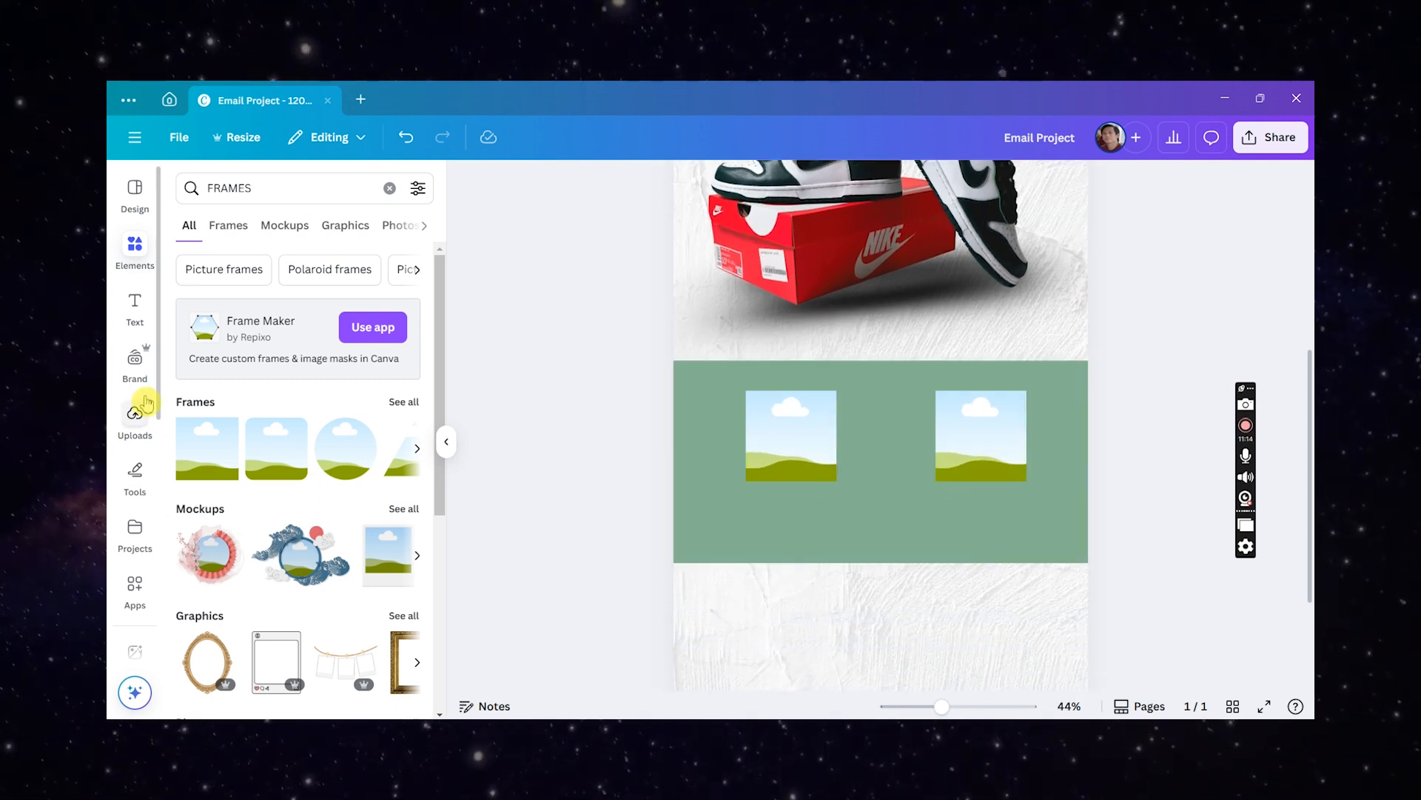
- Fill the left frame with the recommended blue sneaker photo and the right frame with the white sneakers photo
{"action": "scroll", "coordinate": [135, 496], "scroll_direction": "down", "scroll_amount": 2}
{"action": "left_click", "coordinate": [135, 554]}
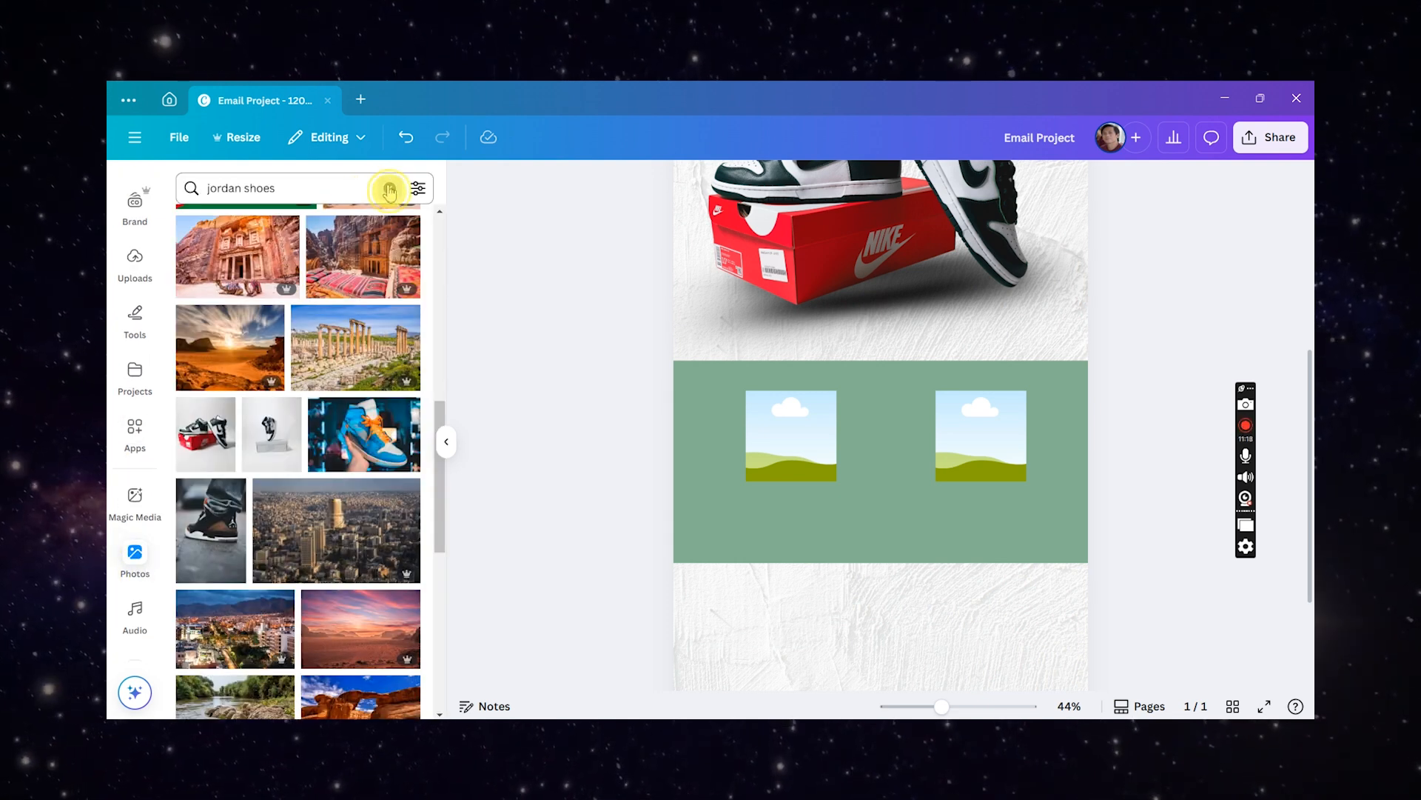
{"action": "left_click", "coordinate": [388, 191]}
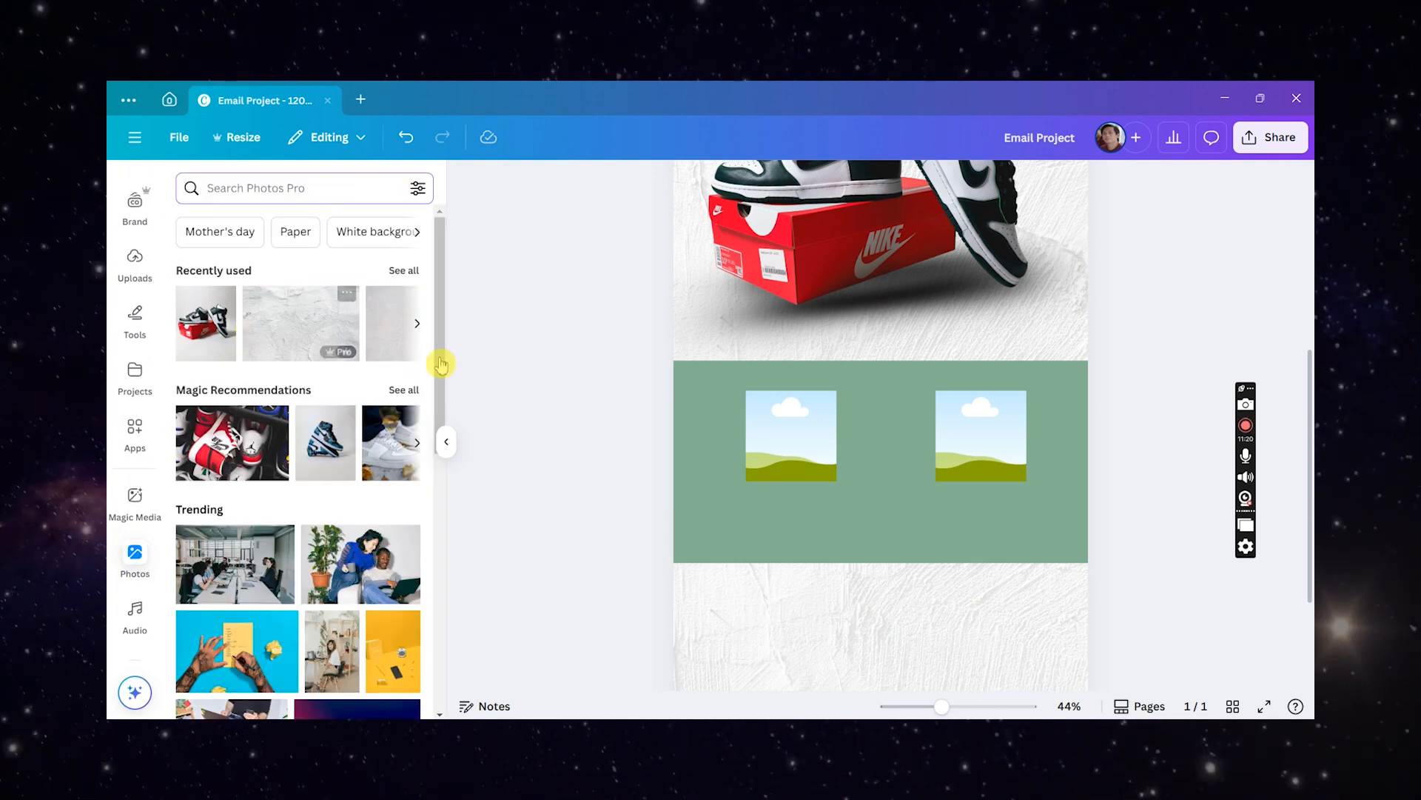
{"action": "left_click", "coordinate": [336, 462]}
{"action": "left_click_drag", "start_coordinate": [891, 473], "coordinate": [801, 472]}
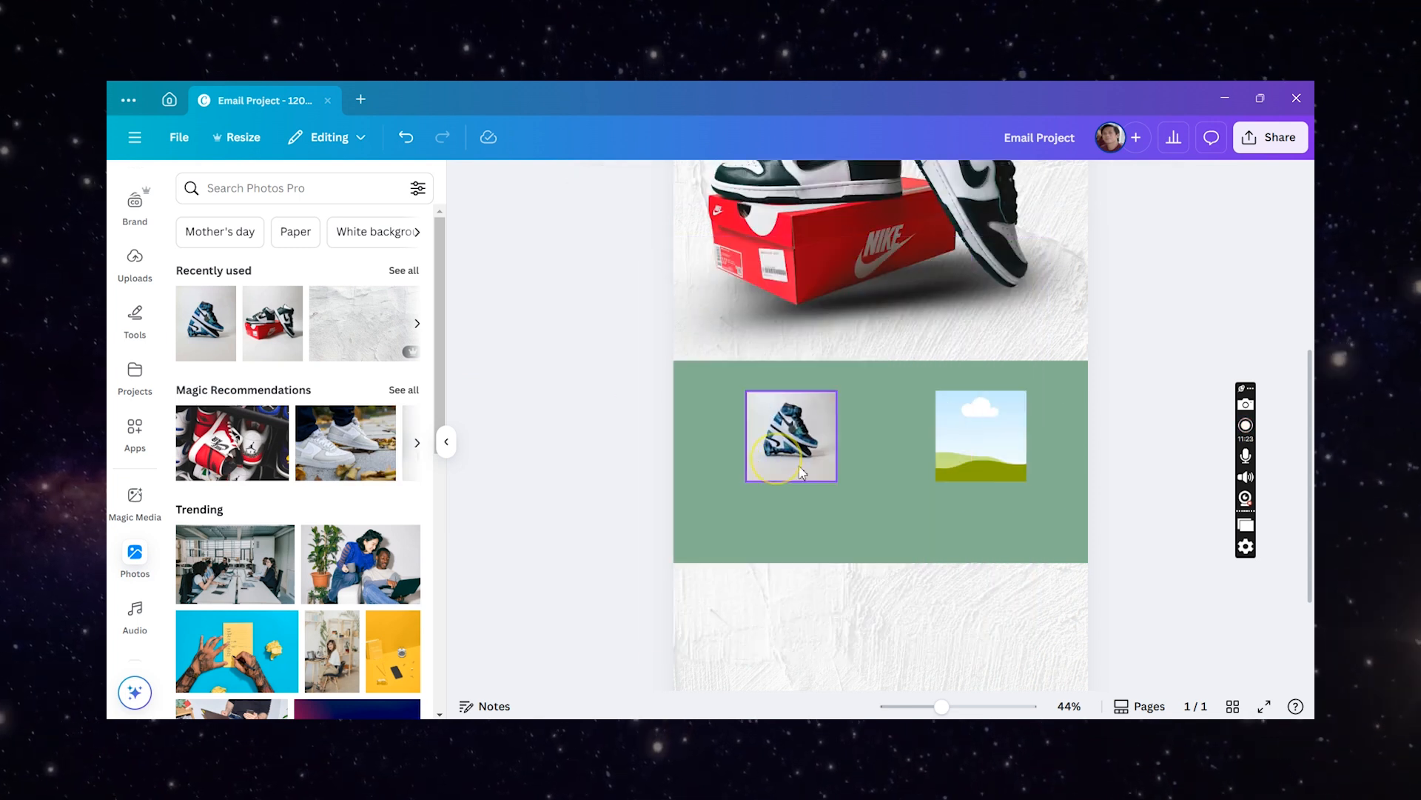
{"action": "left_click", "coordinate": [350, 460]}
{"action": "left_click_drag", "start_coordinate": [882, 417], "coordinate": [984, 461]}
- Enlarge the white sneakers photo within its frame so the shoes fill more of the crop
{"action": "double_click", "coordinate": [986, 462]}
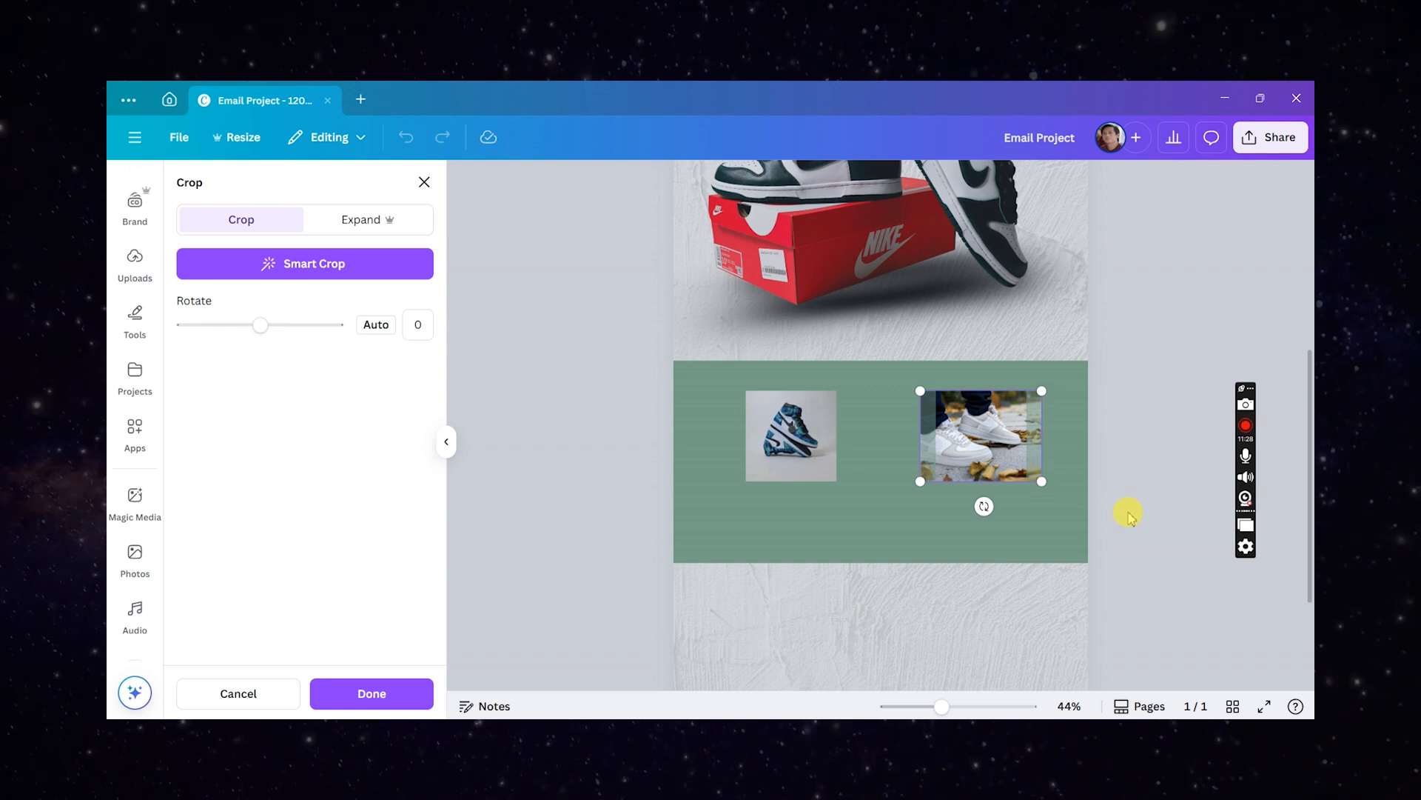
{"action": "left_click_drag", "start_coordinate": [1044, 483], "coordinate": [1068, 507]}
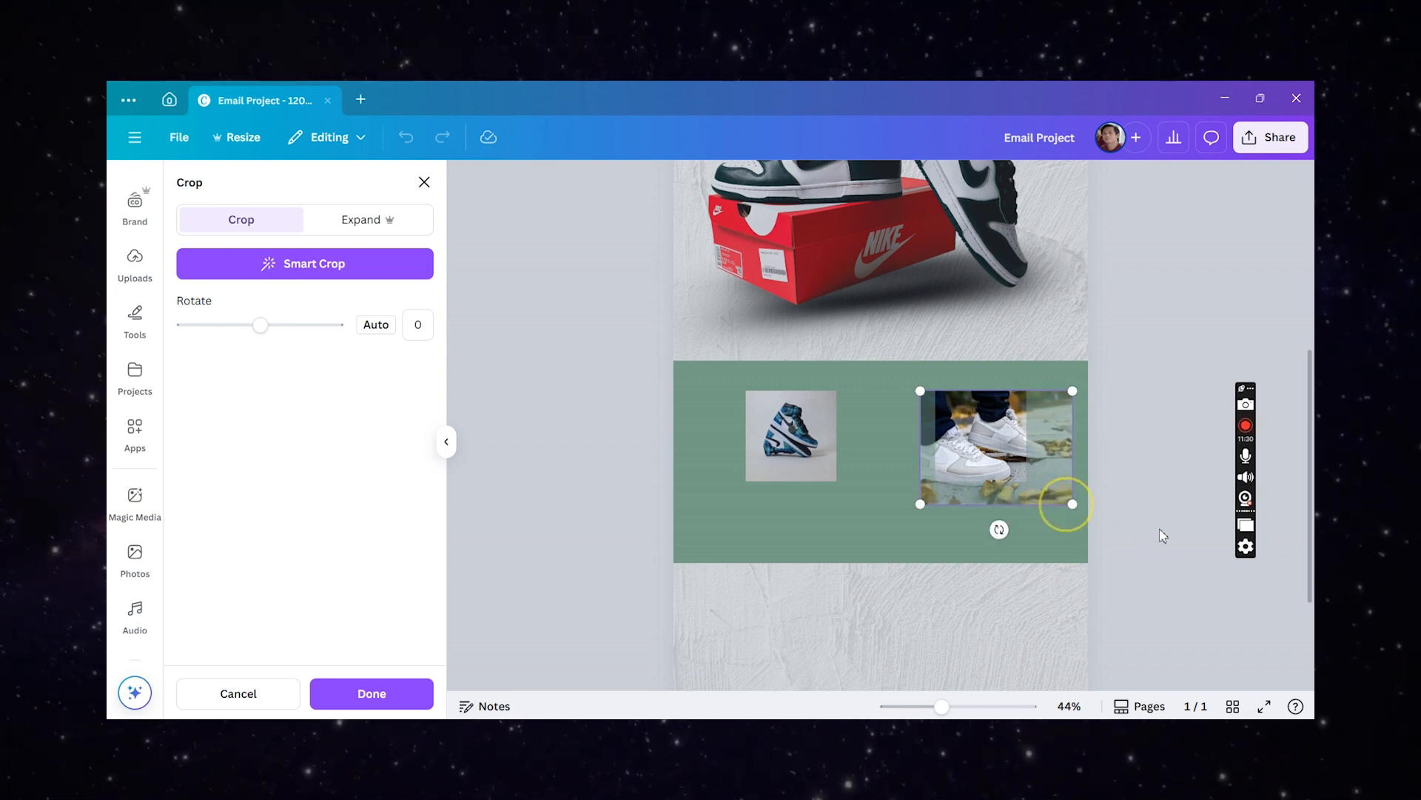
{"action": "left_click", "coordinate": [1077, 477]}
- Enlarge both framed shoe photos and reposition them within the green block
{"action": "scroll", "coordinate": [975, 450], "scroll_direction": "up", "scroll_amount": 2}
{"action": "left_click_drag", "start_coordinate": [946, 486], "coordinate": [910, 525]}
{"action": "left_click_drag", "start_coordinate": [1006, 474], "coordinate": [931, 457]}
{"action": "left_click", "coordinate": [722, 477]}
{"action": "left_click_drag", "start_coordinate": [719, 484], "coordinate": [683, 523]}
{"action": "left_click_drag", "start_coordinate": [938, 472], "coordinate": [1006, 467]}
{"action": "left_click_drag", "start_coordinate": [770, 460], "coordinate": [790, 461]}
{"action": "left_click_drag", "start_coordinate": [853, 521], "coordinate": [818, 489]}
{"action": "key", "text": "ctrl+z"}
{"action": "left_click", "coordinate": [809, 460]}
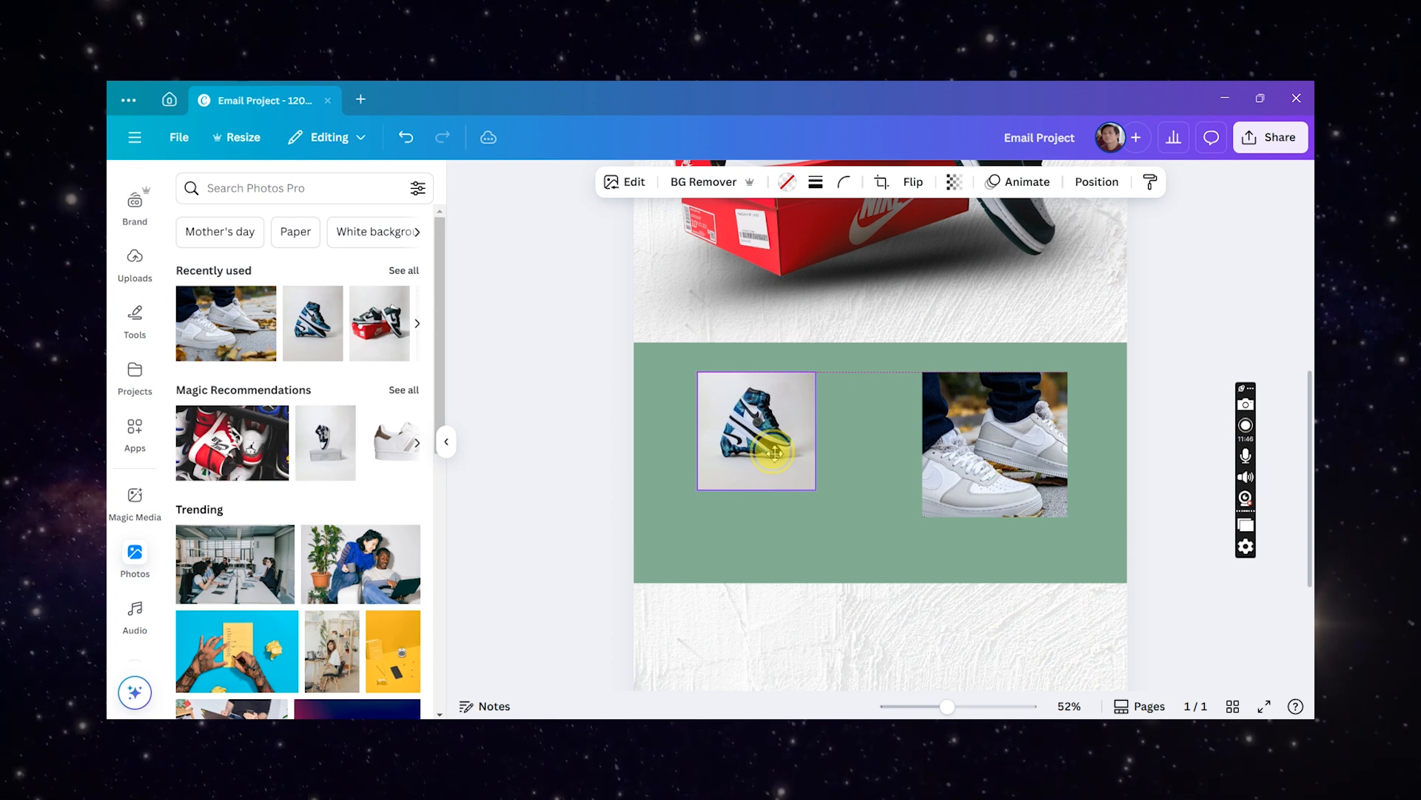
- Shrink the white sneakers frame to the size of the blue sneaker frame and align the two at matching margins
{"action": "left_click_drag", "start_coordinate": [1004, 466], "coordinate": [954, 467]}
{"action": "left_click_drag", "start_coordinate": [1019, 516], "coordinate": [993, 491]}
{"action": "left_click_drag", "start_coordinate": [925, 455], "coordinate": [995, 454]}
{"action": "left_click_drag", "start_coordinate": [759, 442], "coordinate": [767, 441]}
{"action": "left_click_drag", "start_coordinate": [999, 454], "coordinate": [992, 459]}
{"action": "left_click", "coordinate": [1170, 501]}
{"action": "scroll", "coordinate": [1079, 485], "scroll_direction": "down", "scroll_amount": 2}
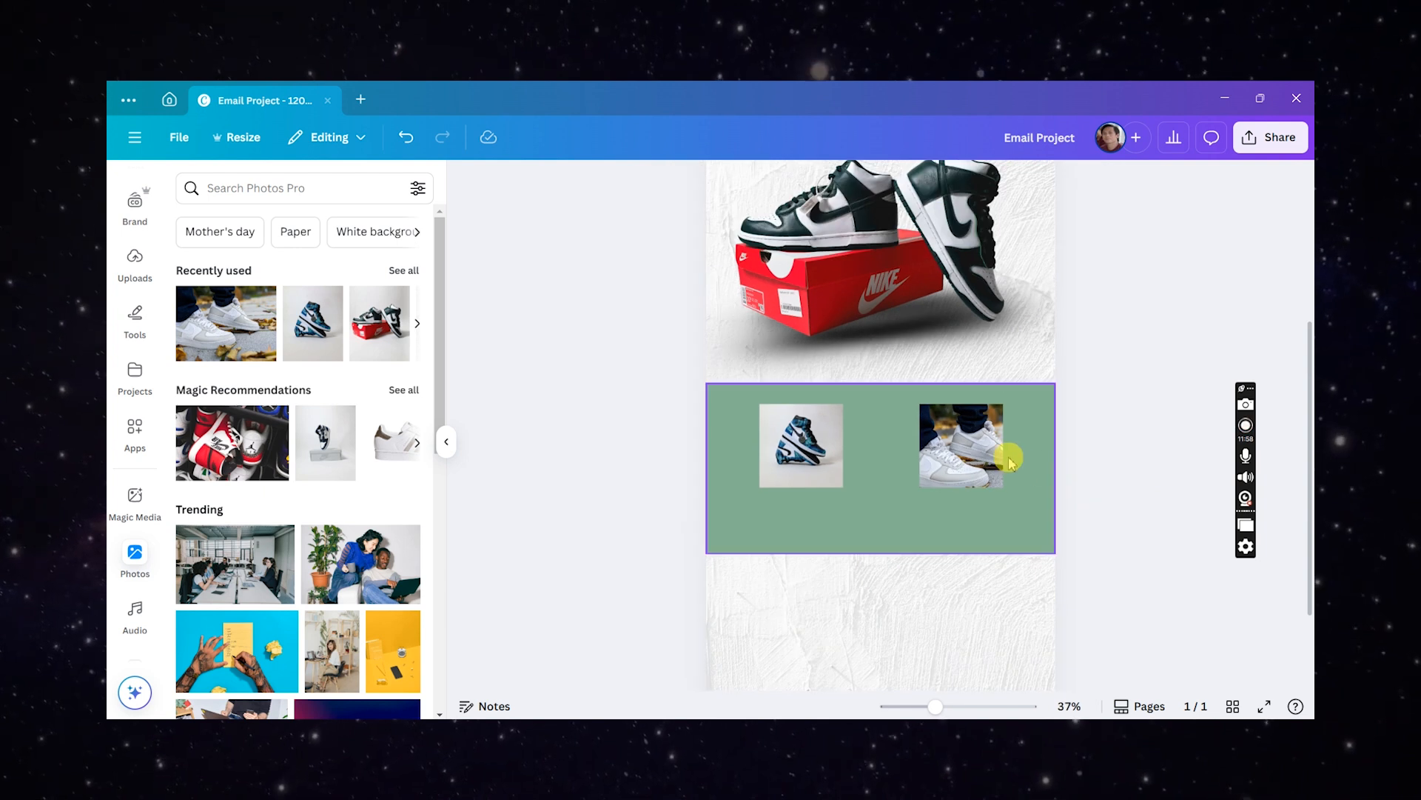
- Shift the two shoe photos leftward and duplicate the white sneakers frame at the right end of the row
{"action": "scroll", "coordinate": [1009, 458], "scroll_direction": "up", "scroll_amount": 3}
{"action": "left_click", "coordinate": [774, 472]}
{"action": "left_click_drag", "start_coordinate": [774, 471], "coordinate": [731, 472]}
{"action": "mouse_move", "coordinate": [1031, 444]}
{"action": "left_mouse_down"}
{"action": "mouse_move", "coordinate": [905, 440]}
{"action": "mouse_move", "coordinate": [1059, 436]}
{"action": "left_mouse_up"}
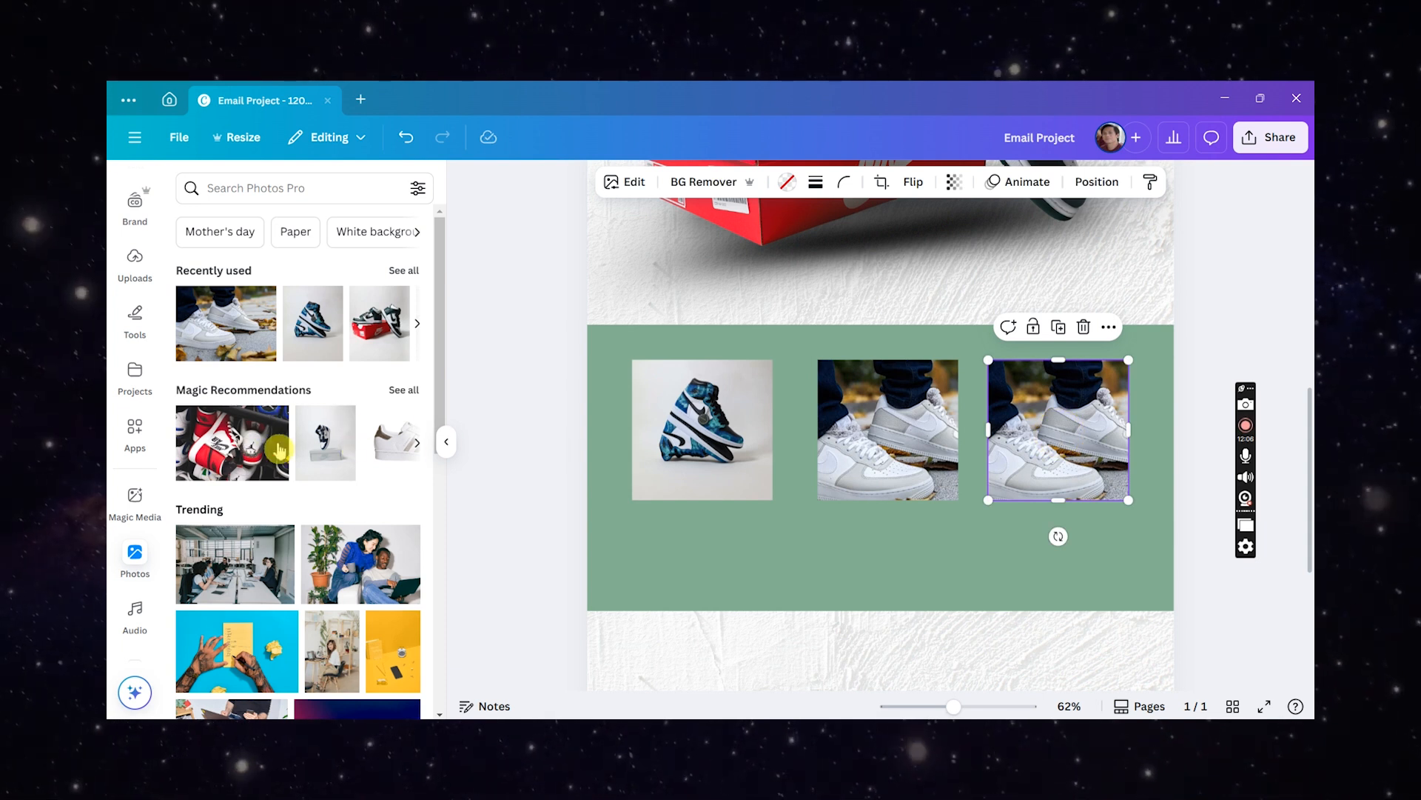
- Replace the photo in the third frame with the recommended picture of red, white and black Air Jordans
{"action": "left_click", "coordinate": [391, 443]}
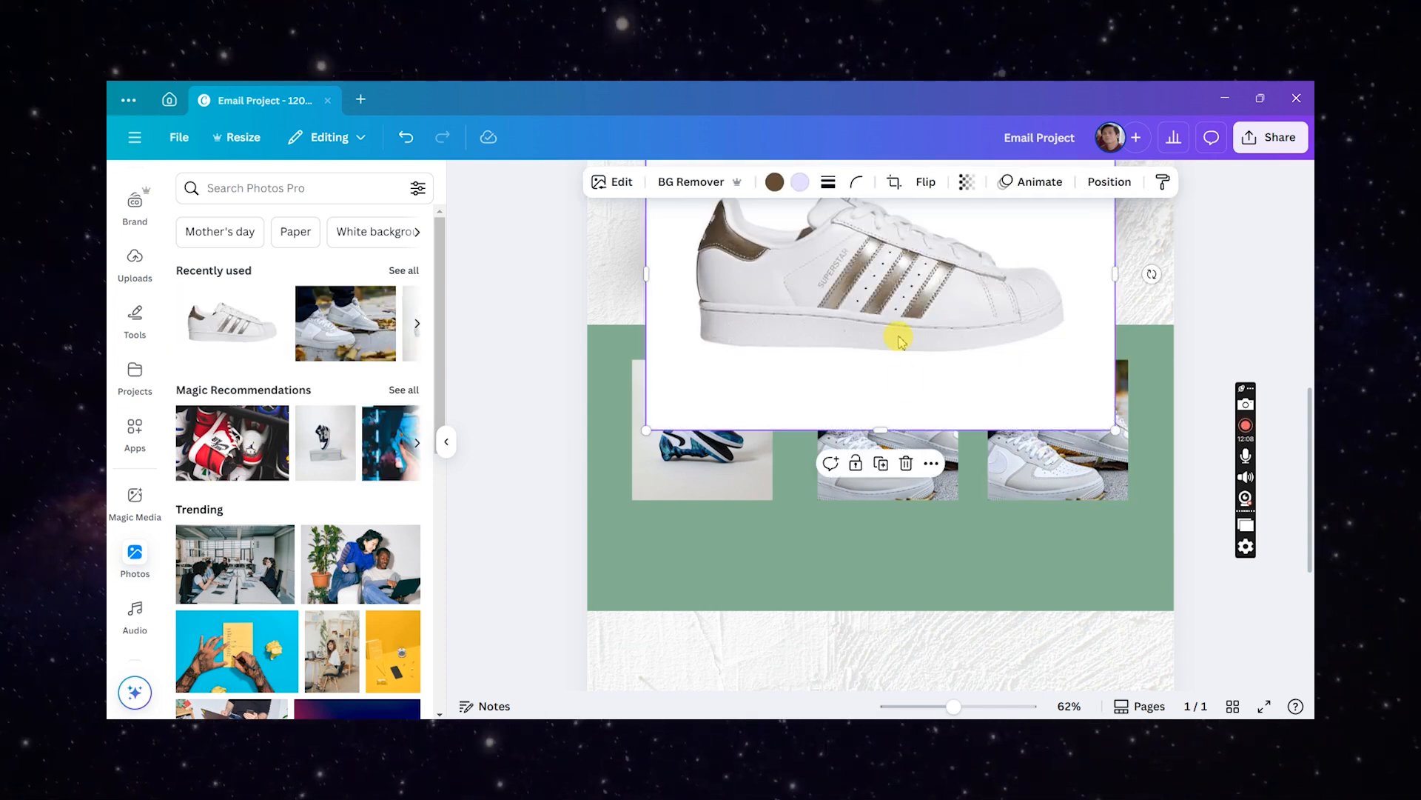
{"action": "key", "text": "ctrl+z"}
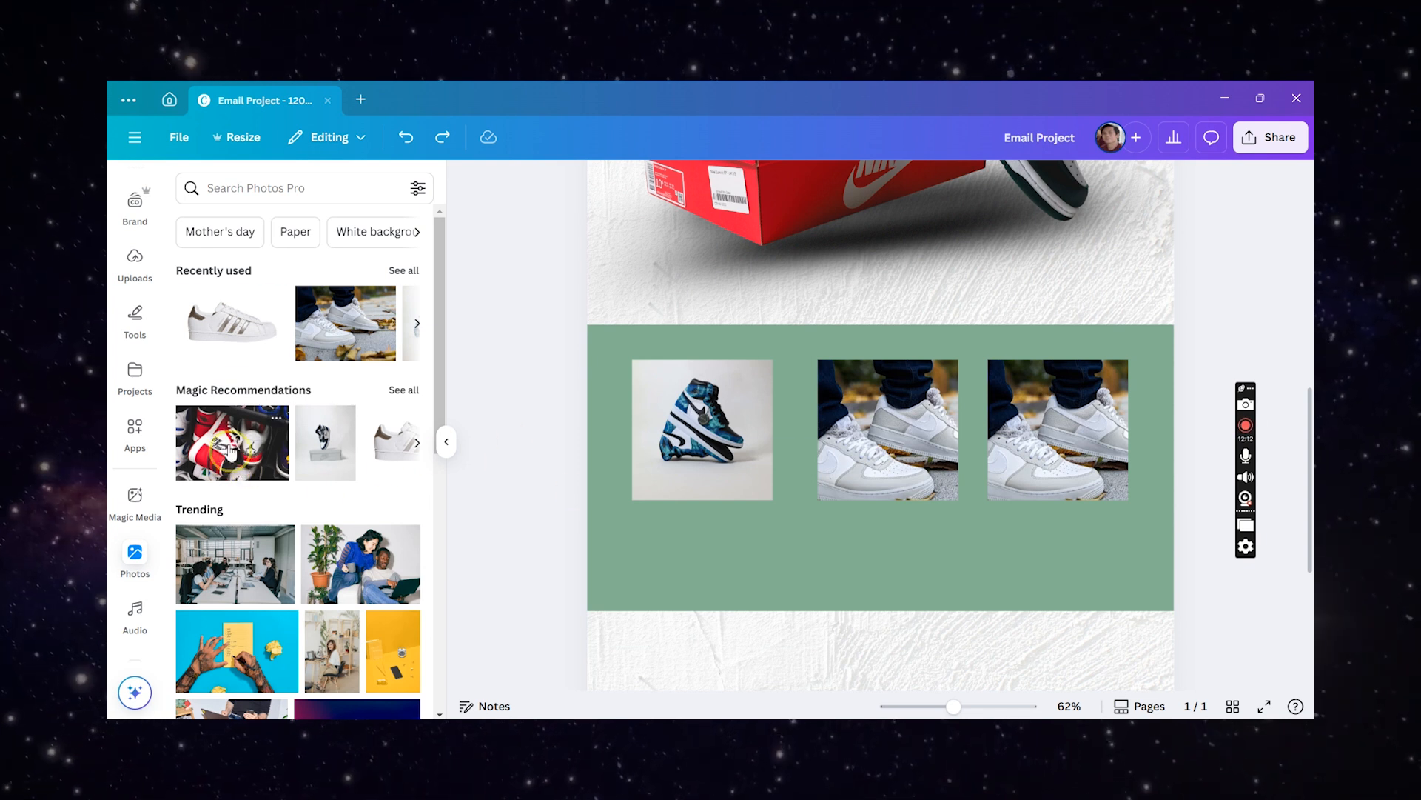
{"action": "left_click", "coordinate": [232, 453]}
{"action": "left_click_drag", "start_coordinate": [903, 340], "coordinate": [1053, 439]}
{"action": "double_click", "coordinate": [1052, 440]}
{"action": "left_click", "coordinate": [1197, 362]}
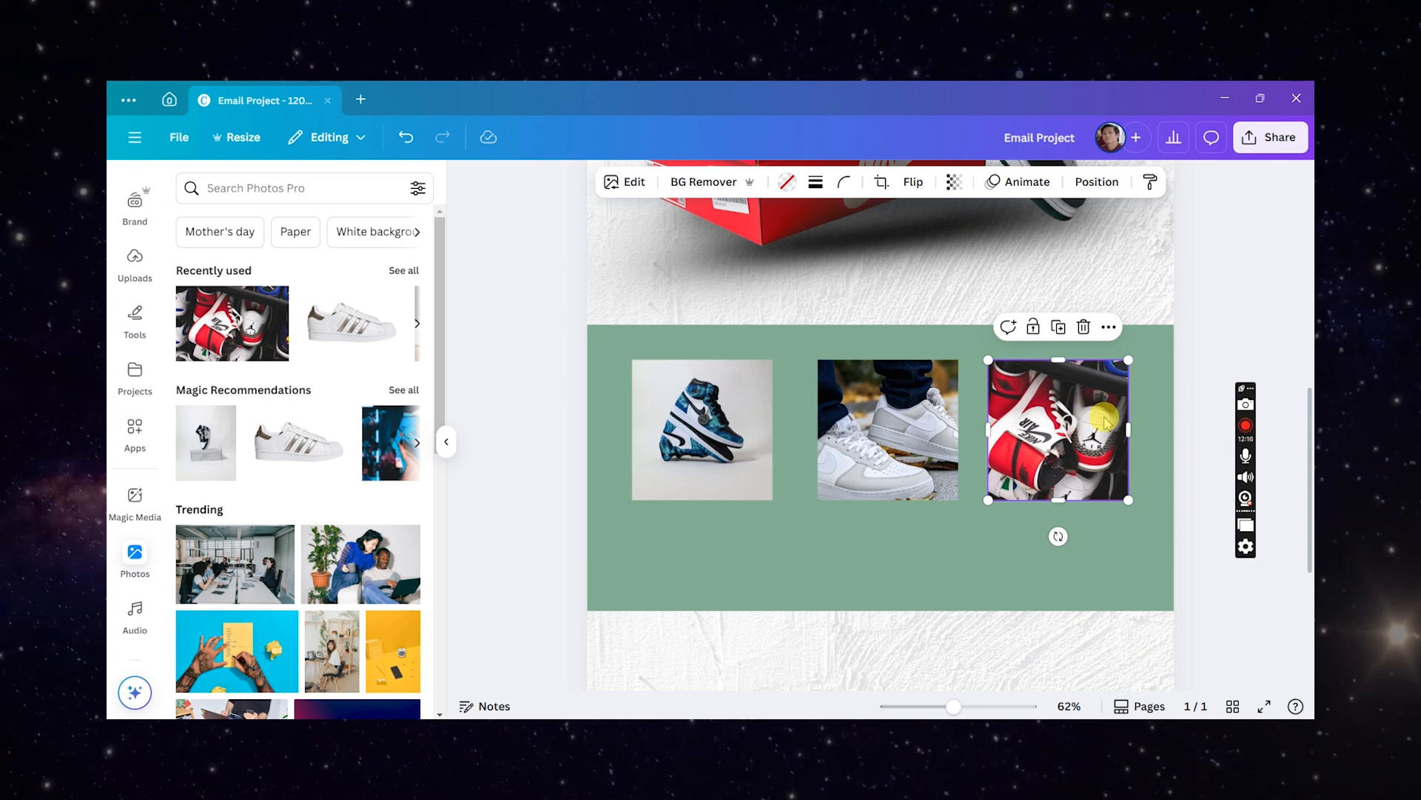
- Space the three square shoe photos evenly in a row centred across the green block
{"action": "left_click", "coordinate": [882, 439]}
{"action": "left_click_drag", "start_coordinate": [705, 437], "coordinate": [706, 437]}
{"action": "left_click_drag", "start_coordinate": [881, 438], "coordinate": [875, 437]}
{"action": "left_click", "coordinate": [1101, 410]}
{"action": "scroll", "coordinate": [1125, 392], "scroll_direction": "down", "scroll_amount": 1}
{"action": "left_click", "coordinate": [1177, 364]}
{"action": "scroll", "coordinate": [1086, 387], "scroll_direction": "down", "scroll_amount": 2}
{"action": "scroll", "coordinate": [1031, 441], "scroll_direction": "up", "scroll_amount": 2}
{"action": "scroll", "coordinate": [925, 474], "scroll_direction": "up", "scroll_amount": 1}
{"action": "scroll", "coordinate": [844, 466], "scroll_direction": "down", "scroll_amount": 2}
- Extend the lower edge of the green block slightly downward to leave more room beneath the photos
{"action": "left_click", "coordinate": [826, 498]}
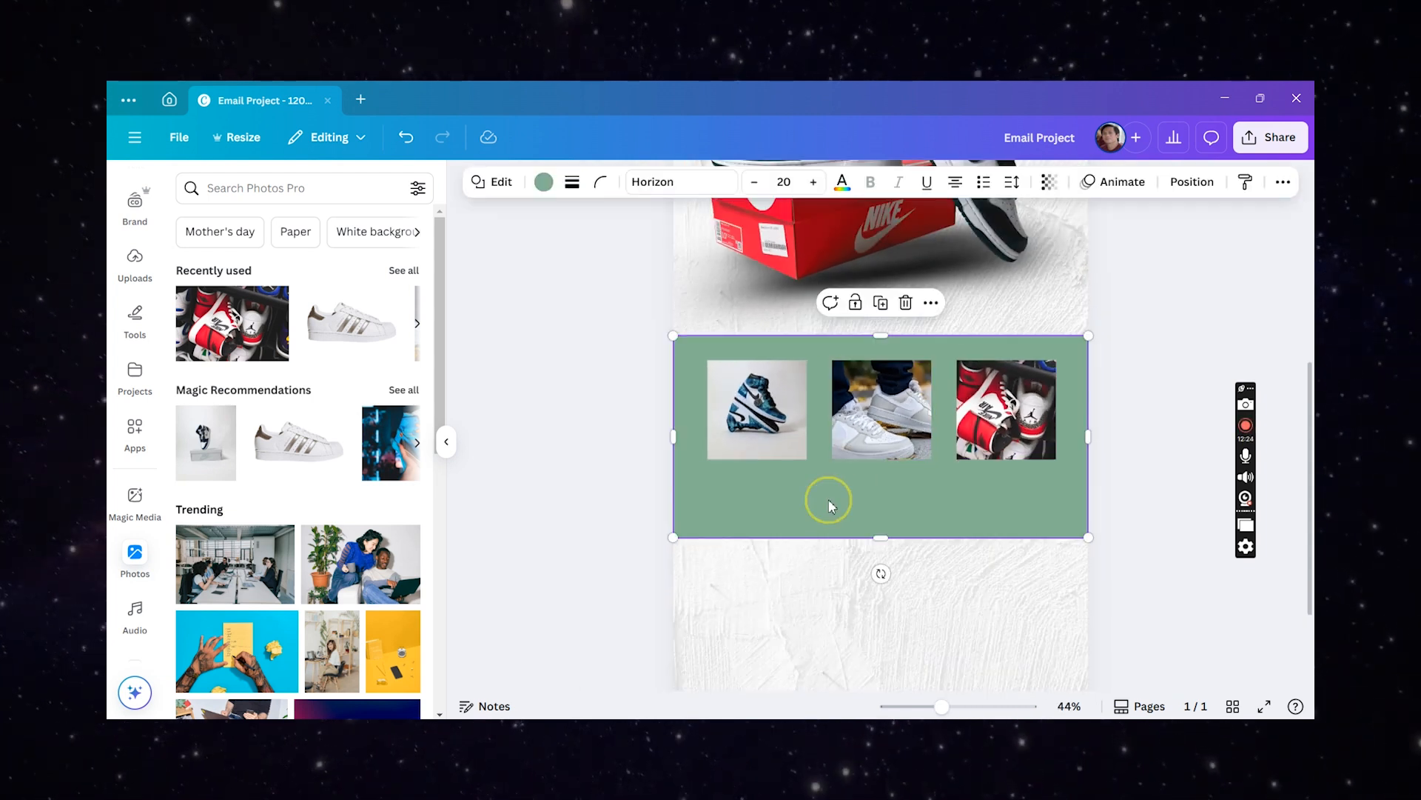
{"action": "scroll", "coordinate": [852, 466], "scroll_direction": "down", "scroll_amount": 3}
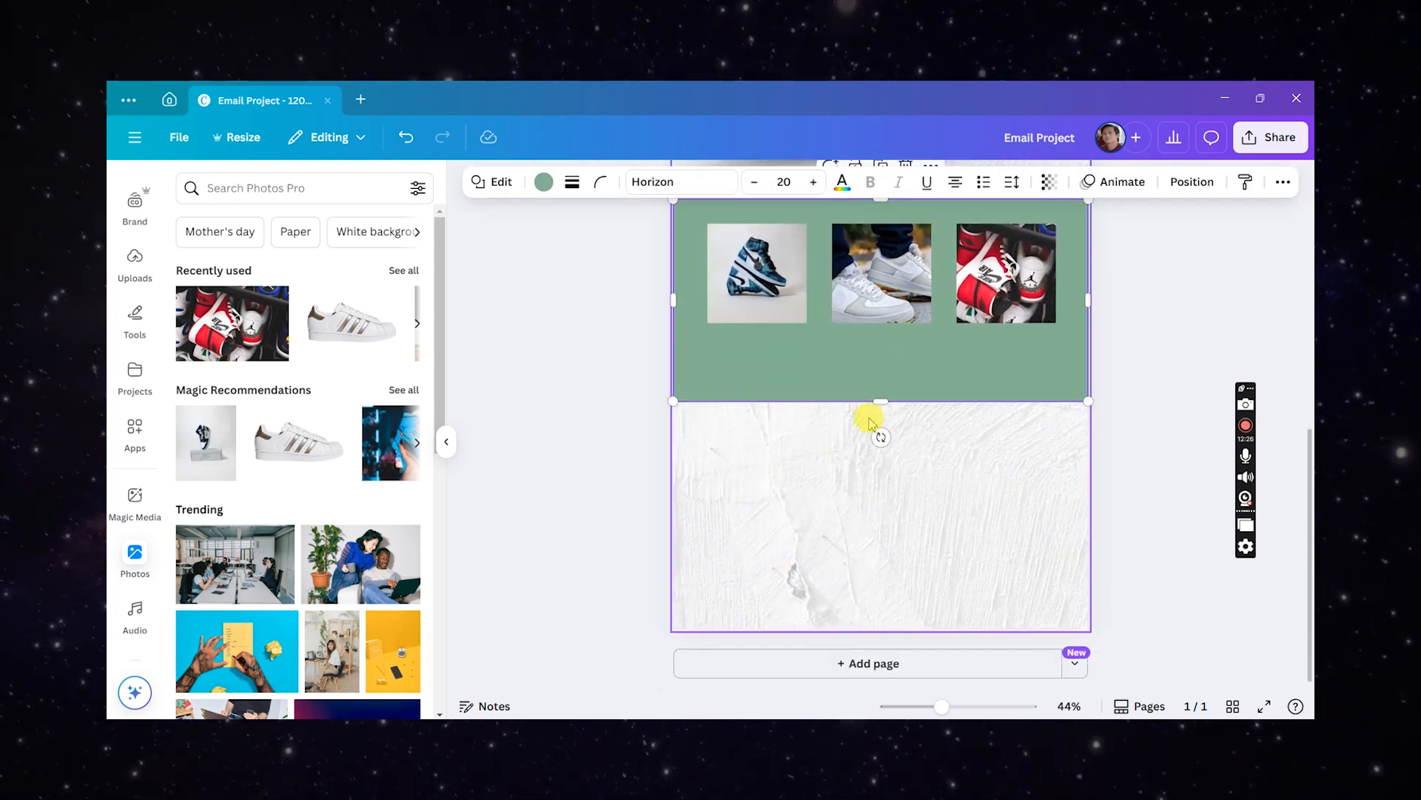
{"action": "left_click_drag", "start_coordinate": [880, 403], "coordinate": [882, 420]}
{"action": "scroll", "coordinate": [881, 437], "scroll_direction": "up", "scroll_amount": 8}
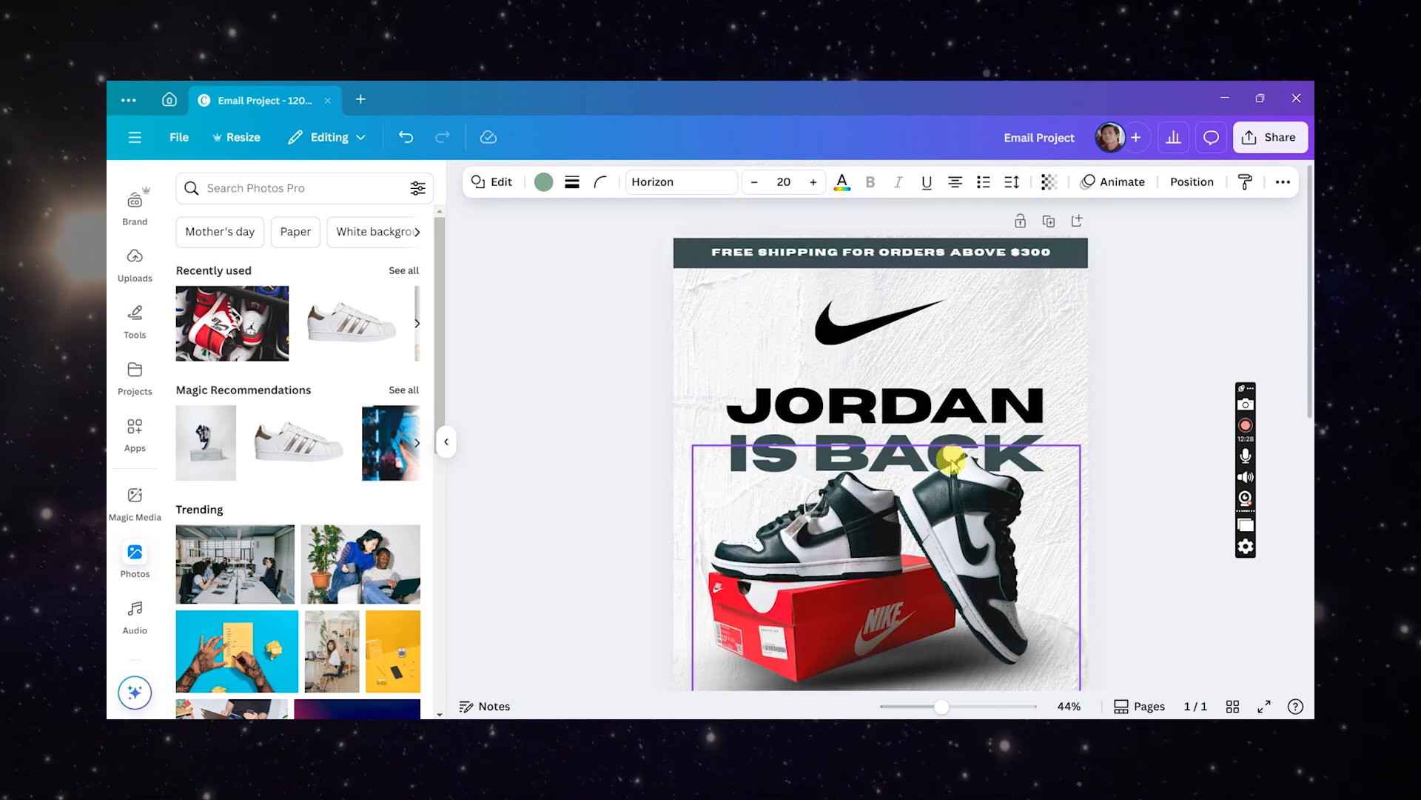
{"action": "scroll", "coordinate": [583, 420], "scroll_direction": "down", "scroll_amount": 2}
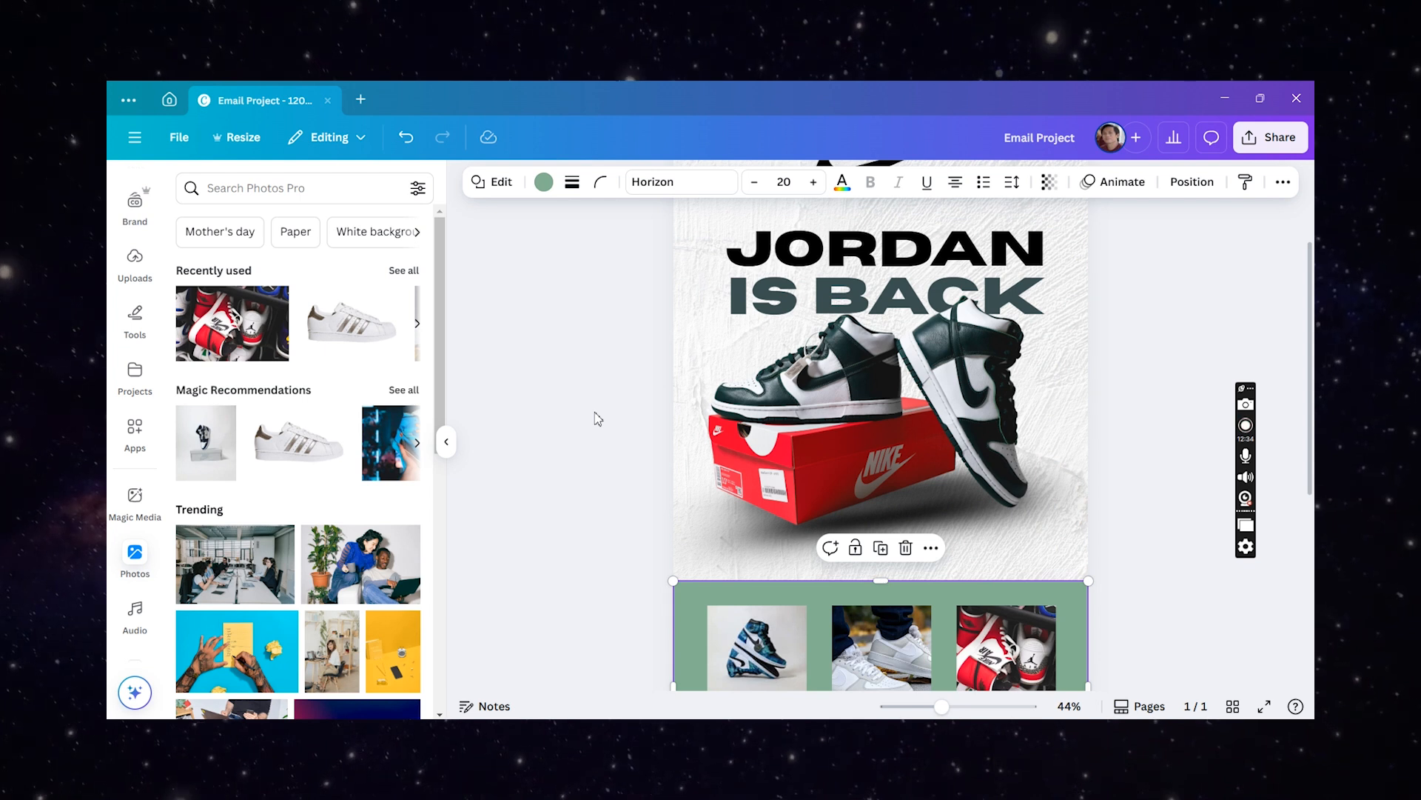
{"action": "scroll", "coordinate": [596, 404], "scroll_direction": "down", "scroll_amount": 2}
{"action": "scroll", "coordinate": [593, 365], "scroll_direction": "up", "scroll_amount": 2}
{"action": "left_click_drag", "start_coordinate": [595, 352], "coordinate": [666, 381]}
{"action": "scroll", "coordinate": [632, 421], "scroll_direction": "down", "scroll_amount": 3}
{"action": "scroll", "coordinate": [824, 462], "scroll_direction": "up", "scroll_amount": 2}
- Recolour the green block behind the three shoe photos with the dark slate document colour
{"action": "left_click", "coordinate": [750, 426]}
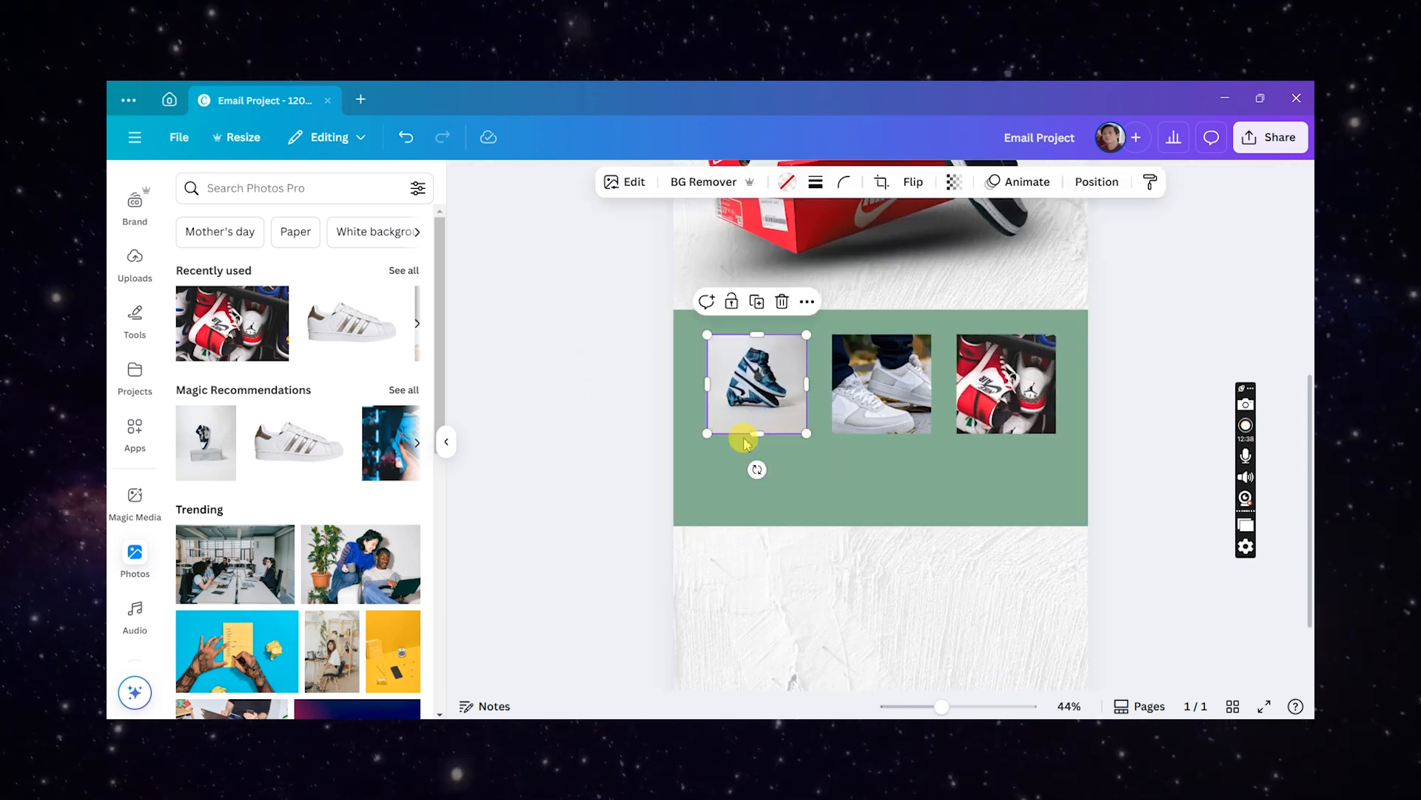
{"action": "left_click", "coordinate": [738, 488]}
{"action": "left_click", "coordinate": [541, 185]}
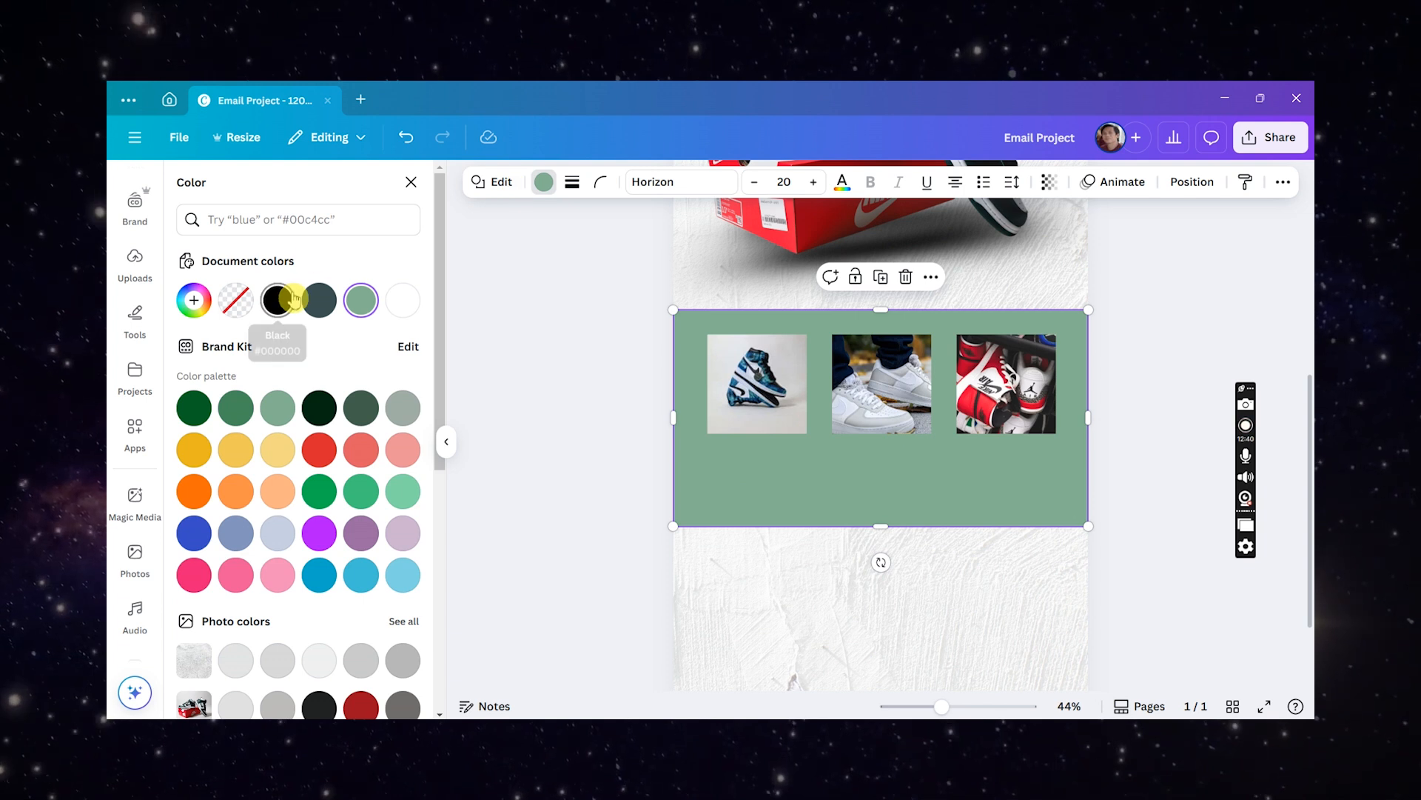
{"action": "left_click", "coordinate": [319, 303]}
{"action": "scroll", "coordinate": [606, 381], "scroll_direction": "up", "scroll_amount": 5}
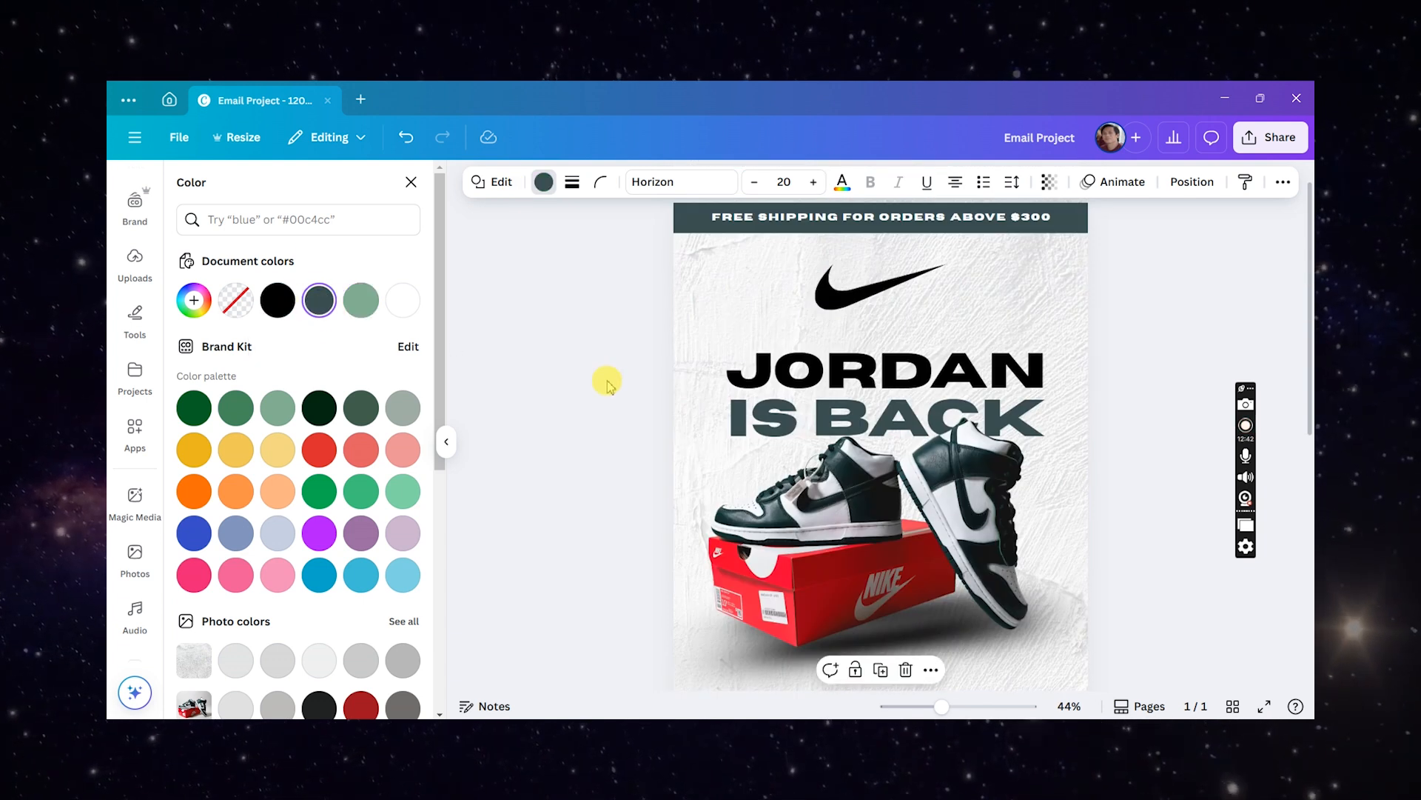
{"action": "scroll", "coordinate": [605, 380], "scroll_direction": "down", "scroll_amount": 4}
{"action": "key", "text": "Escape"}
{"action": "scroll", "coordinate": [550, 409], "scroll_direction": "down", "scroll_amount": 2}
{"action": "scroll", "coordinate": [546, 400], "scroll_direction": "down", "scroll_amount": 1}
{"action": "left_click", "coordinate": [543, 390]}
{"action": "scroll", "coordinate": [542, 393], "scroll_direction": "up", "scroll_amount": 4}
{"action": "scroll", "coordinate": [607, 404], "scroll_direction": "down", "scroll_amount": 4}
- Add a paragraph text box below the shoe photos and set its font to Gotham Bold
{"action": "key", "text": "t"}
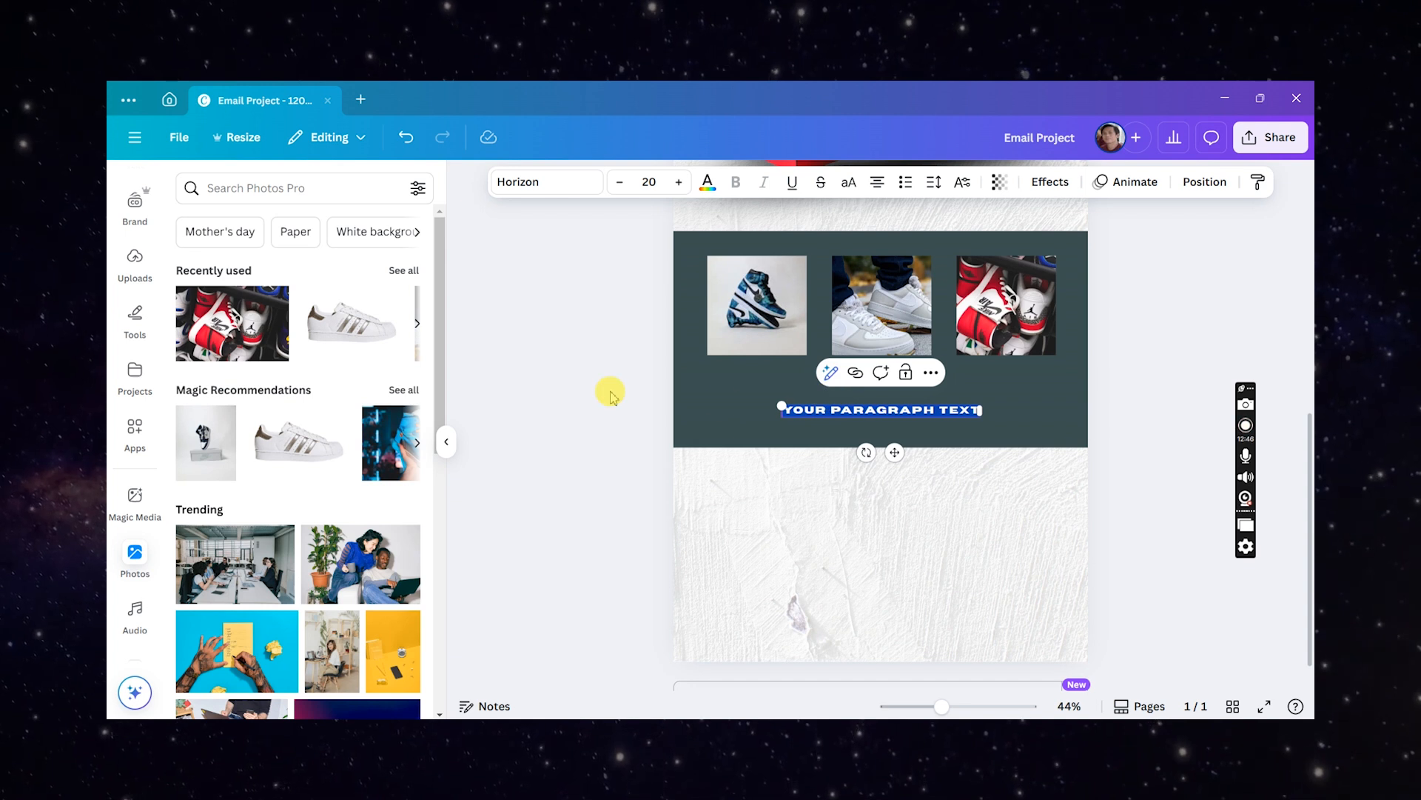
{"action": "left_click", "coordinate": [576, 183]}
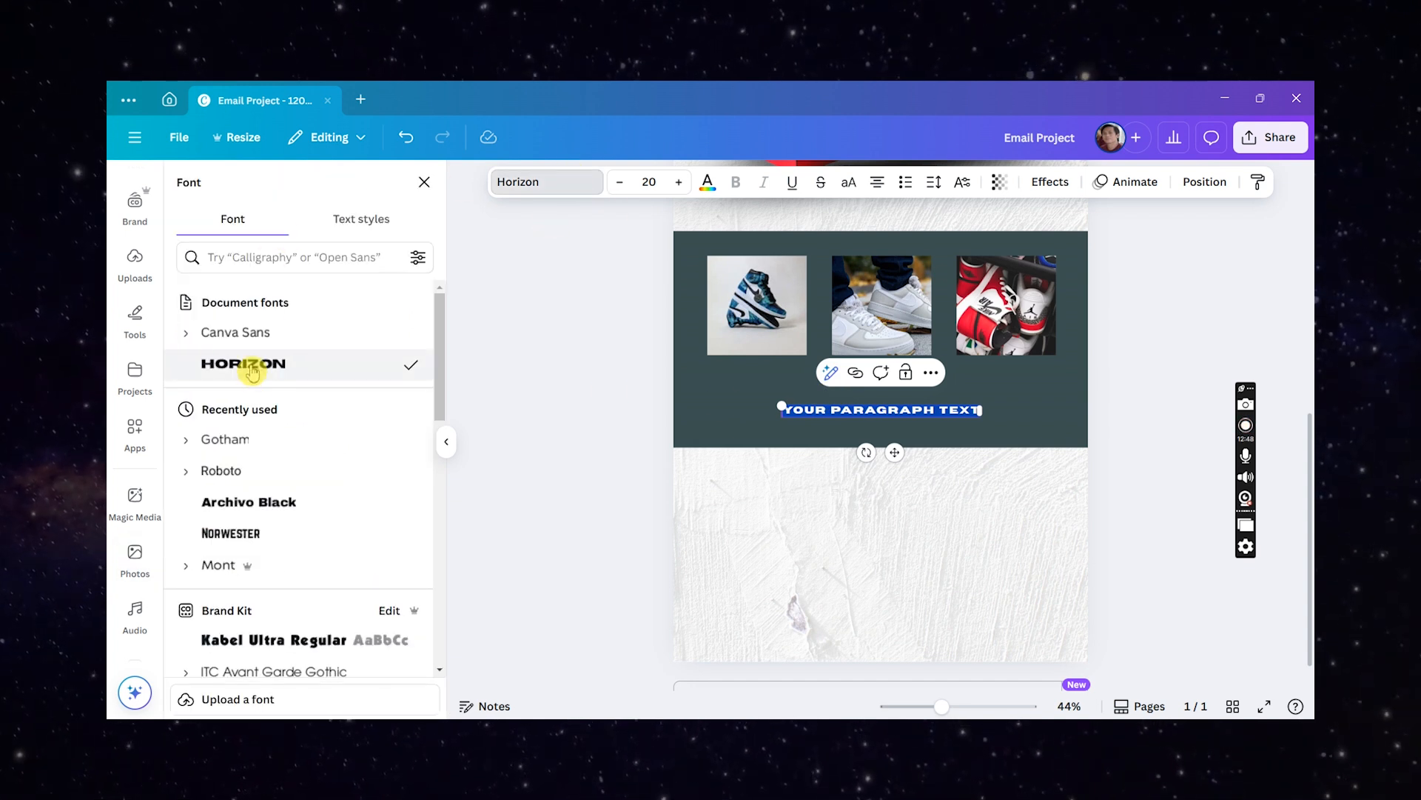
{"action": "key", "text": "Escape"}
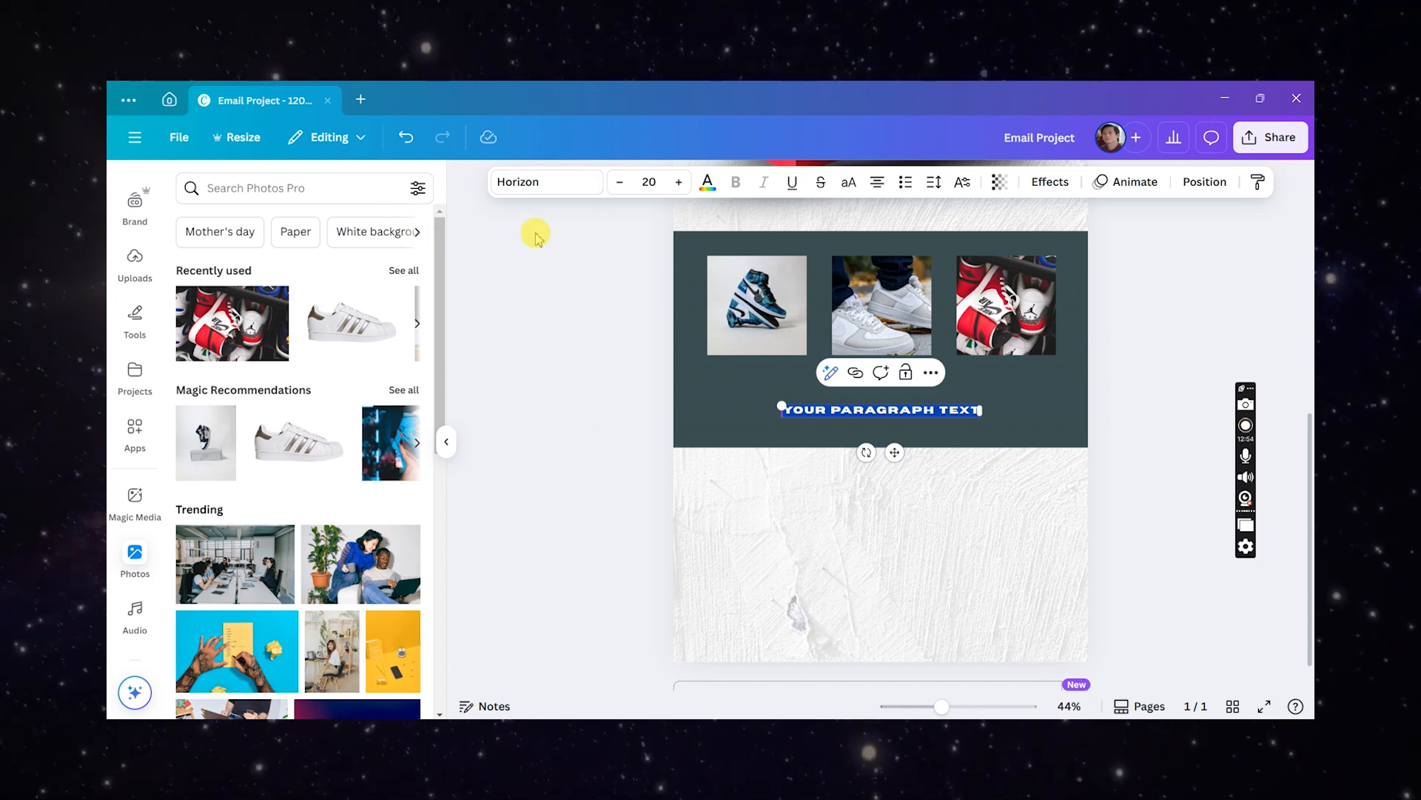
{"action": "left_click", "coordinate": [574, 183]}
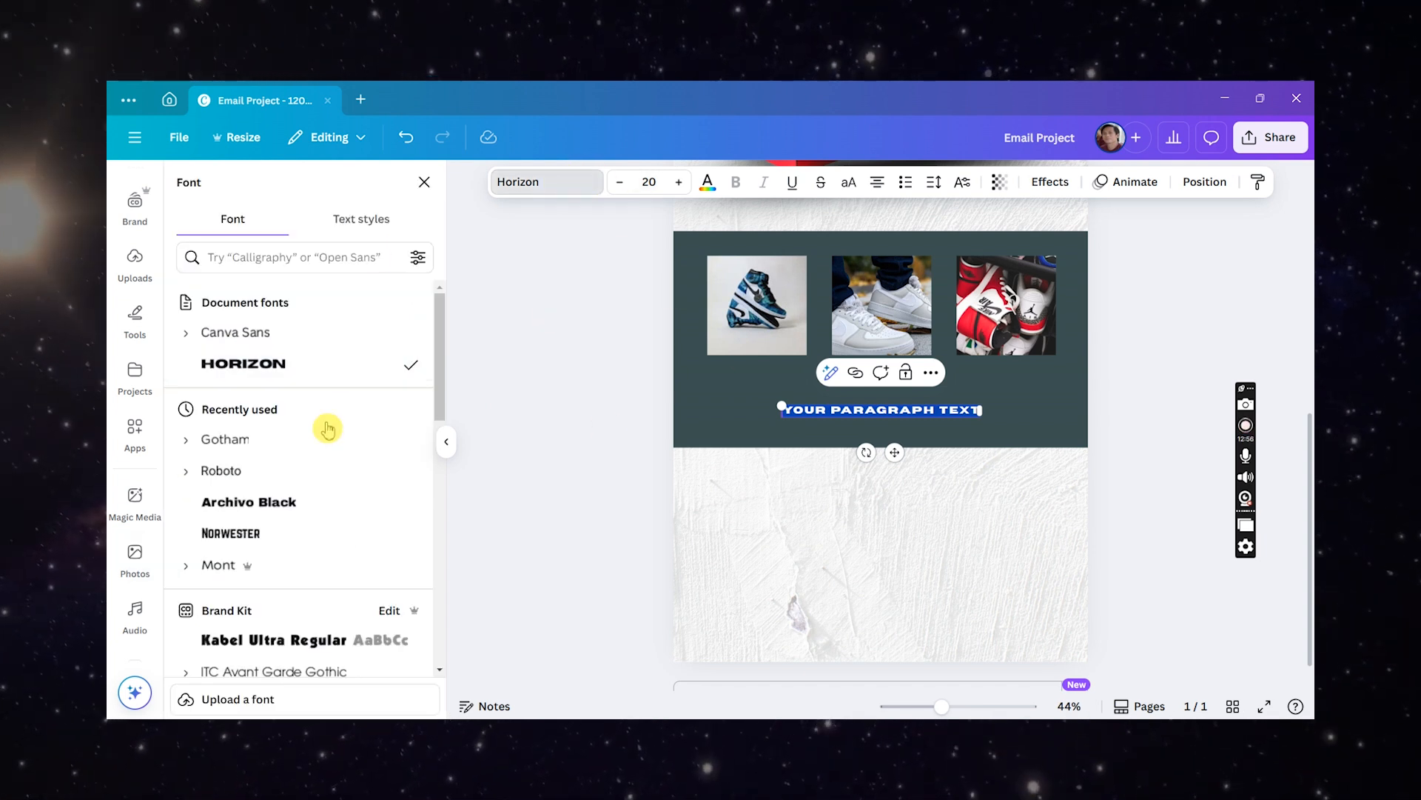
{"action": "left_click", "coordinate": [206, 439]}
{"action": "left_click", "coordinate": [241, 535]}
- Try left alignment and a bulleted list on the paragraph text, undo the list, and cycle the alignment back to centre
{"action": "left_click", "coordinate": [841, 412]}
{"action": "left_click", "coordinate": [881, 185]}
{"action": "left_click", "coordinate": [905, 182]}
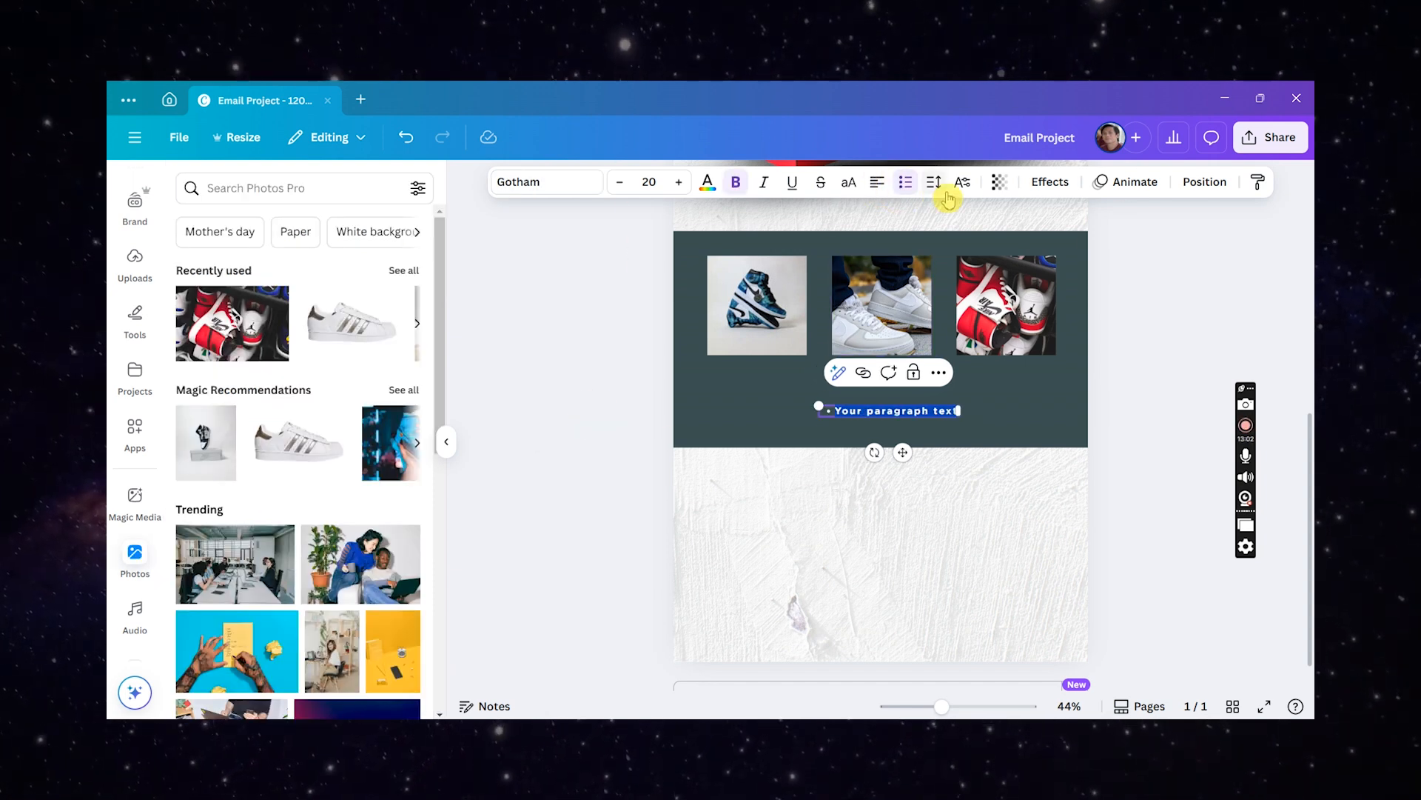
{"action": "key", "text": "ctrl+z"}
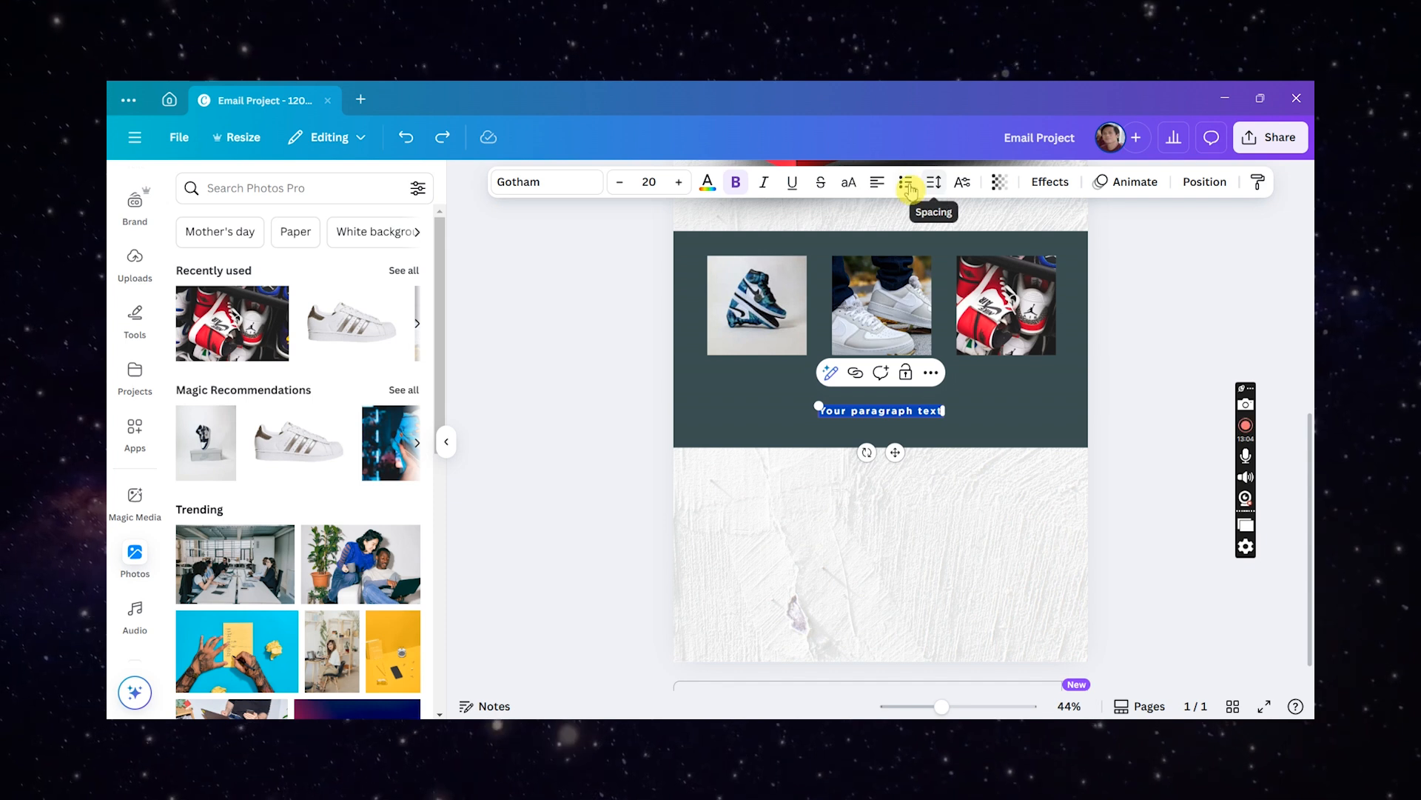
{"action": "left_click", "coordinate": [887, 186]}
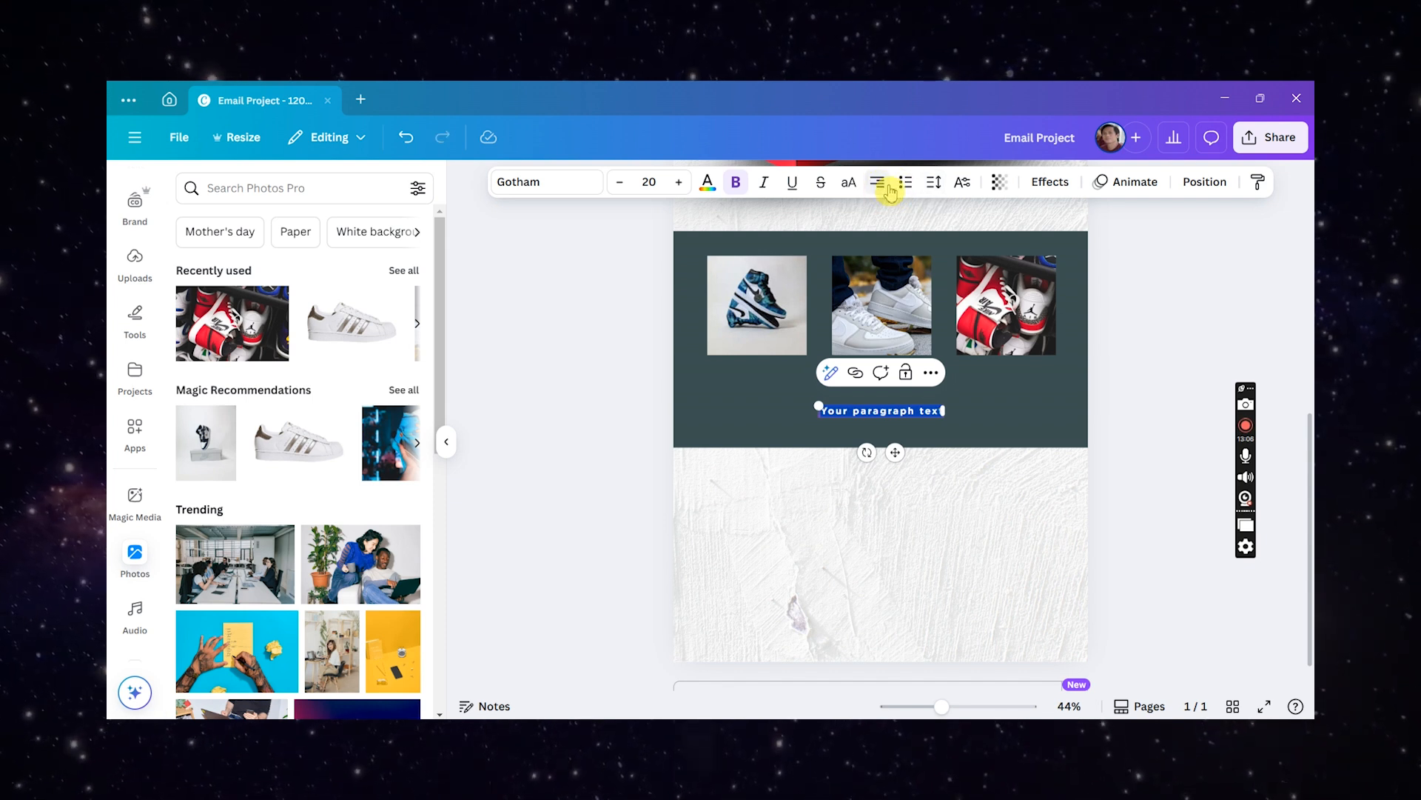
- Set the paragraph text's letter spacing to 0 and switch the text to uppercase
{"action": "left_click", "coordinate": [963, 185]}
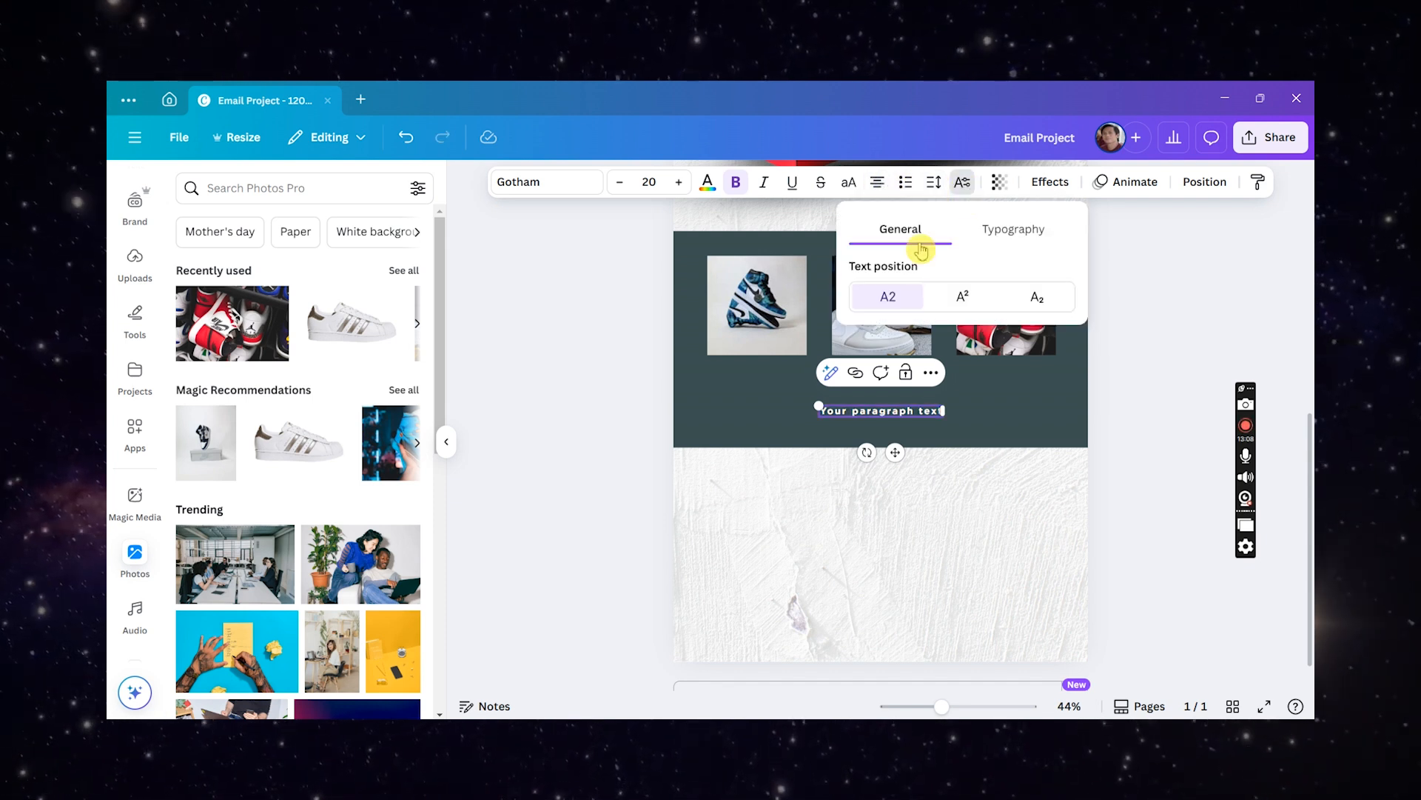
{"action": "left_click", "coordinate": [933, 181]}
{"action": "left_click", "coordinate": [1010, 245]}
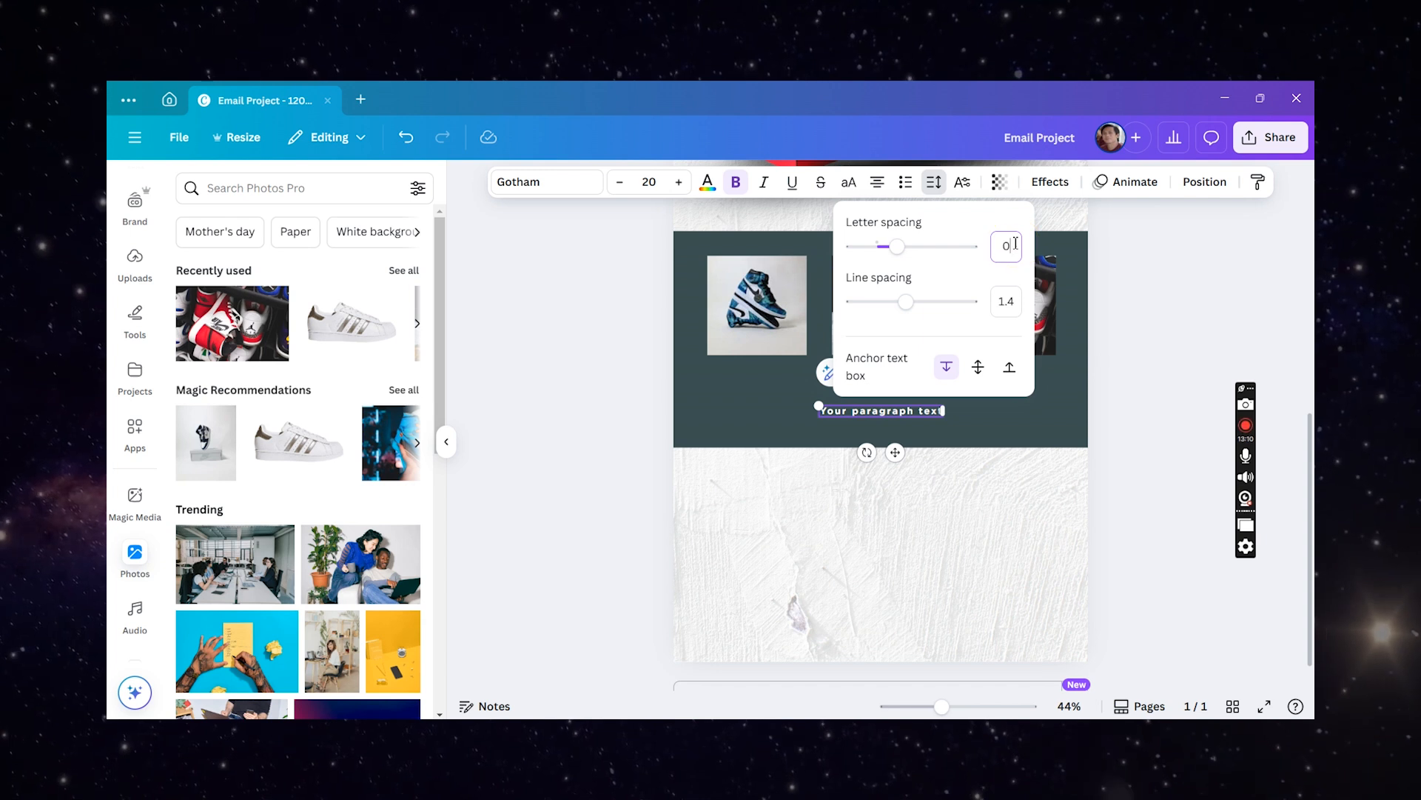
{"action": "type", "text": "0"}
{"action": "key", "text": "Return"}
{"action": "double_click", "coordinate": [860, 408]}
{"action": "scroll", "coordinate": [861, 412], "scroll_direction": "up", "scroll_amount": 3}
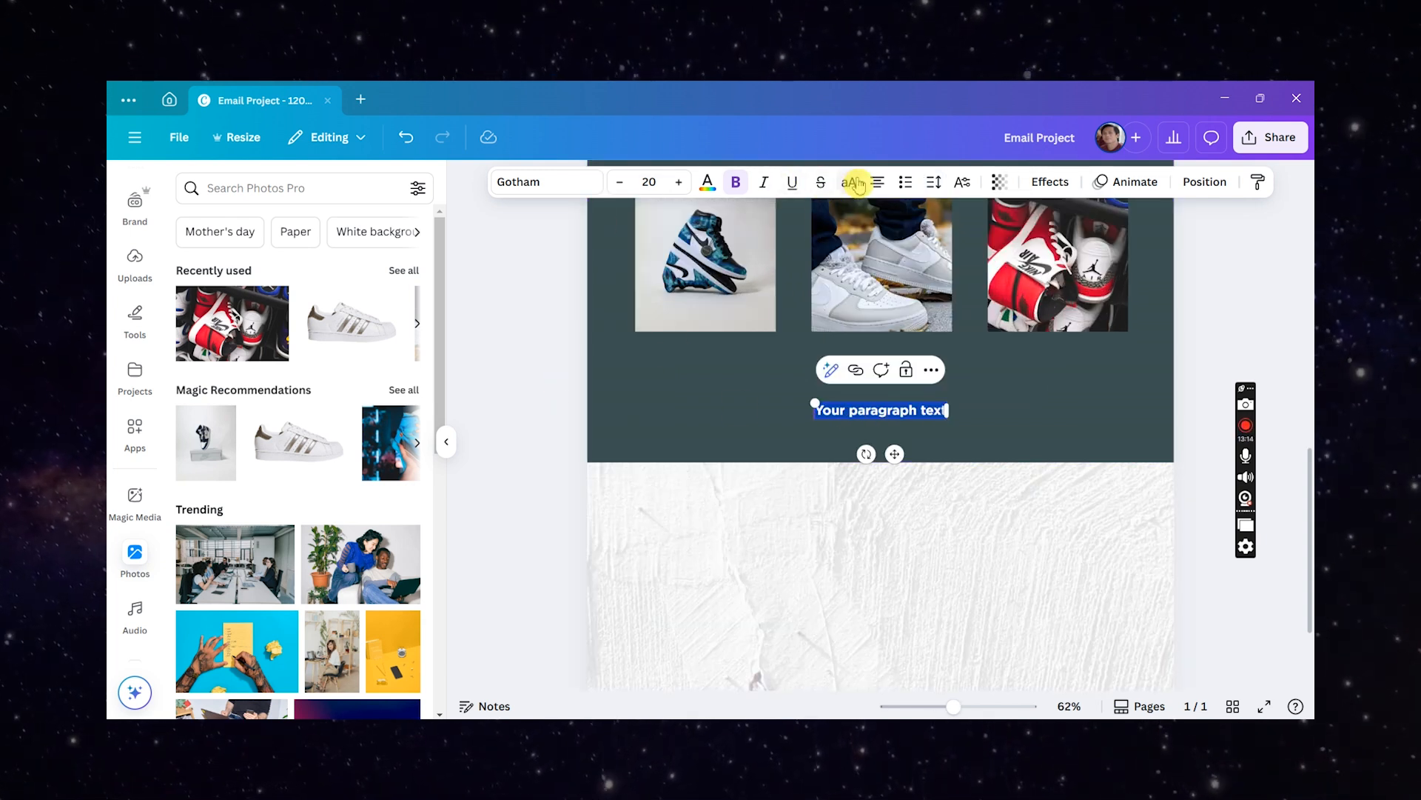
{"action": "left_click", "coordinate": [530, 416]}
- Move the text beneath the blue sneaker photo and enter the two-line caption "UPCOMING BLUES! / 30%OFF BY JUNE!"
{"action": "left_click_drag", "start_coordinate": [833, 411], "coordinate": [672, 368]}
{"action": "double_click", "coordinate": [674, 366]}
{"action": "type", "text": "UR"}
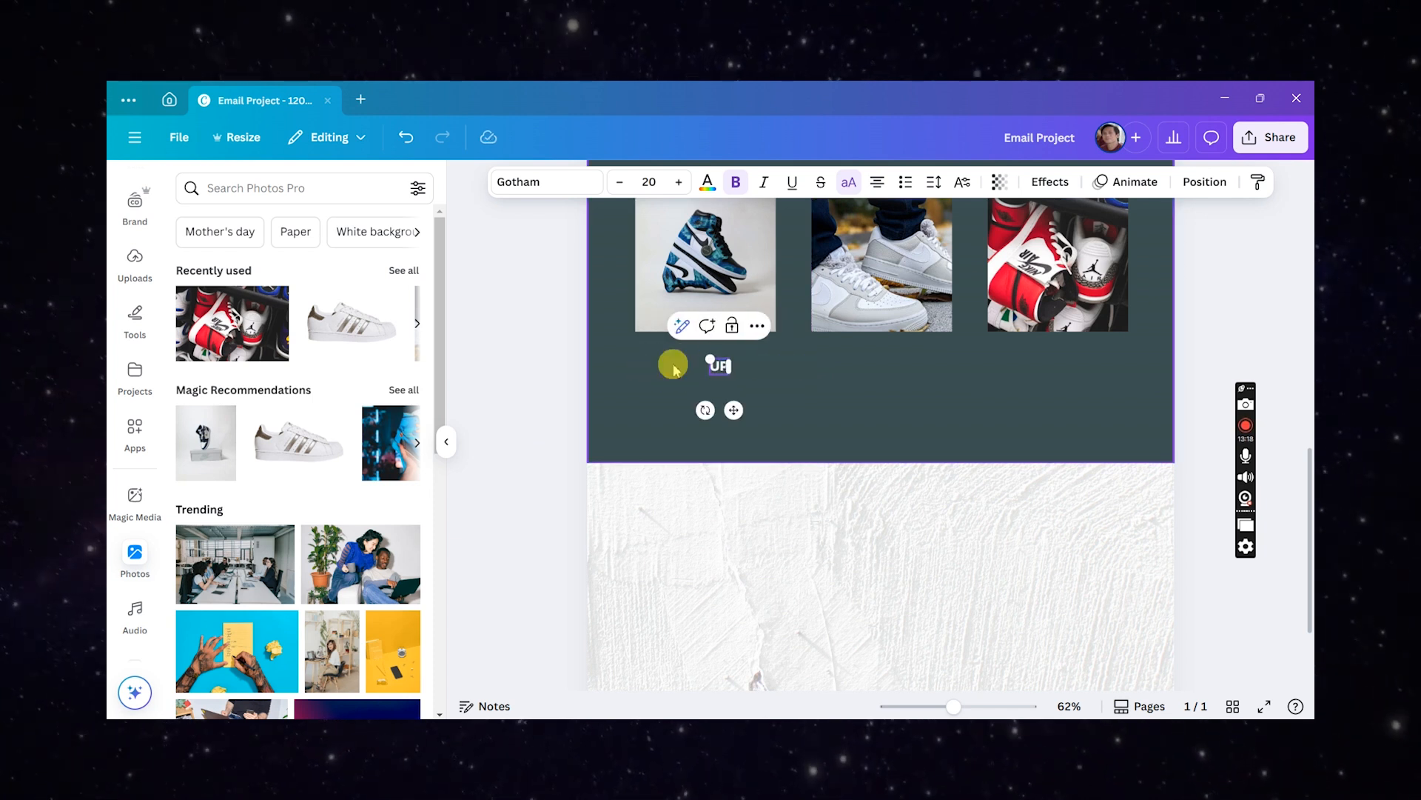
{"action": "type", "text": "COMING BLUES"}
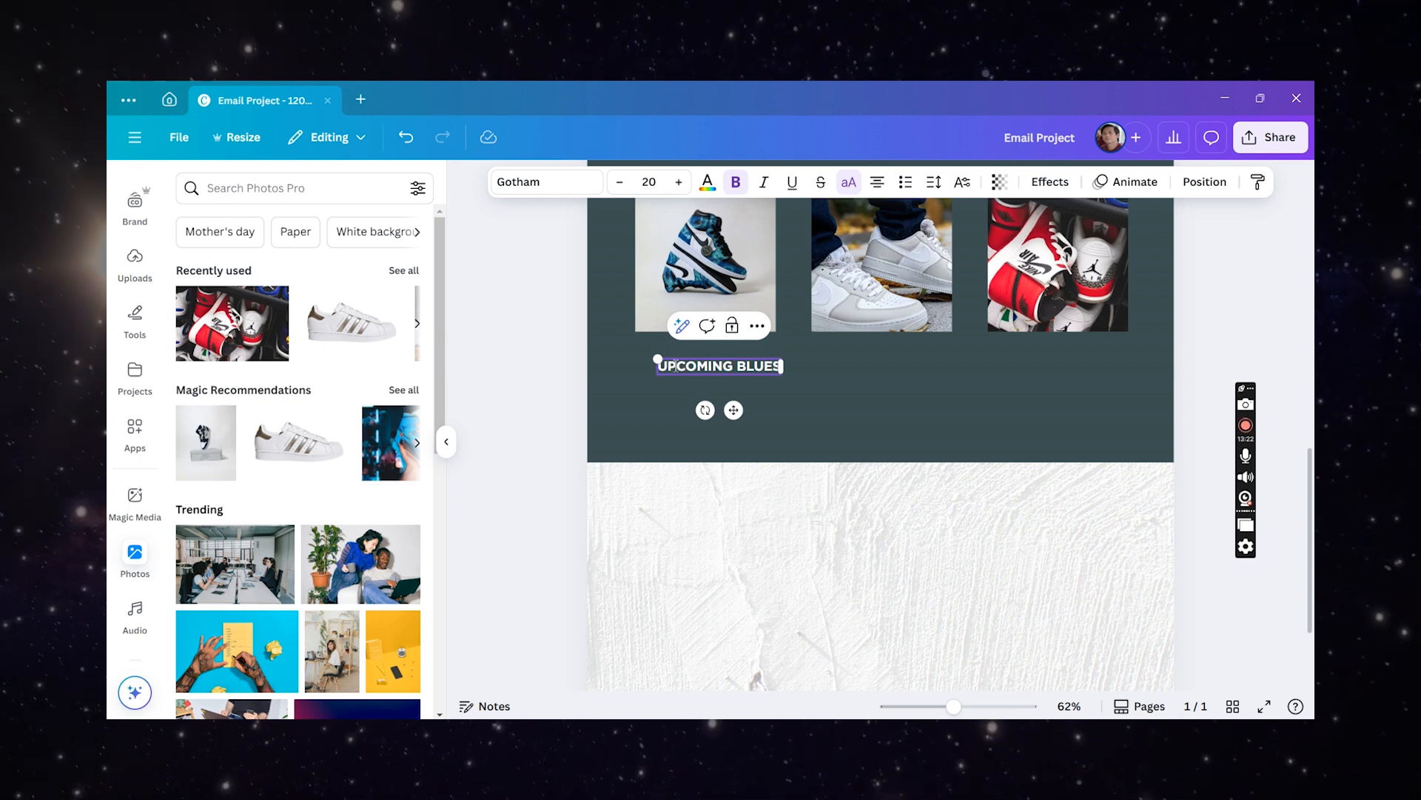
{"action": "key", "text": "Return"}
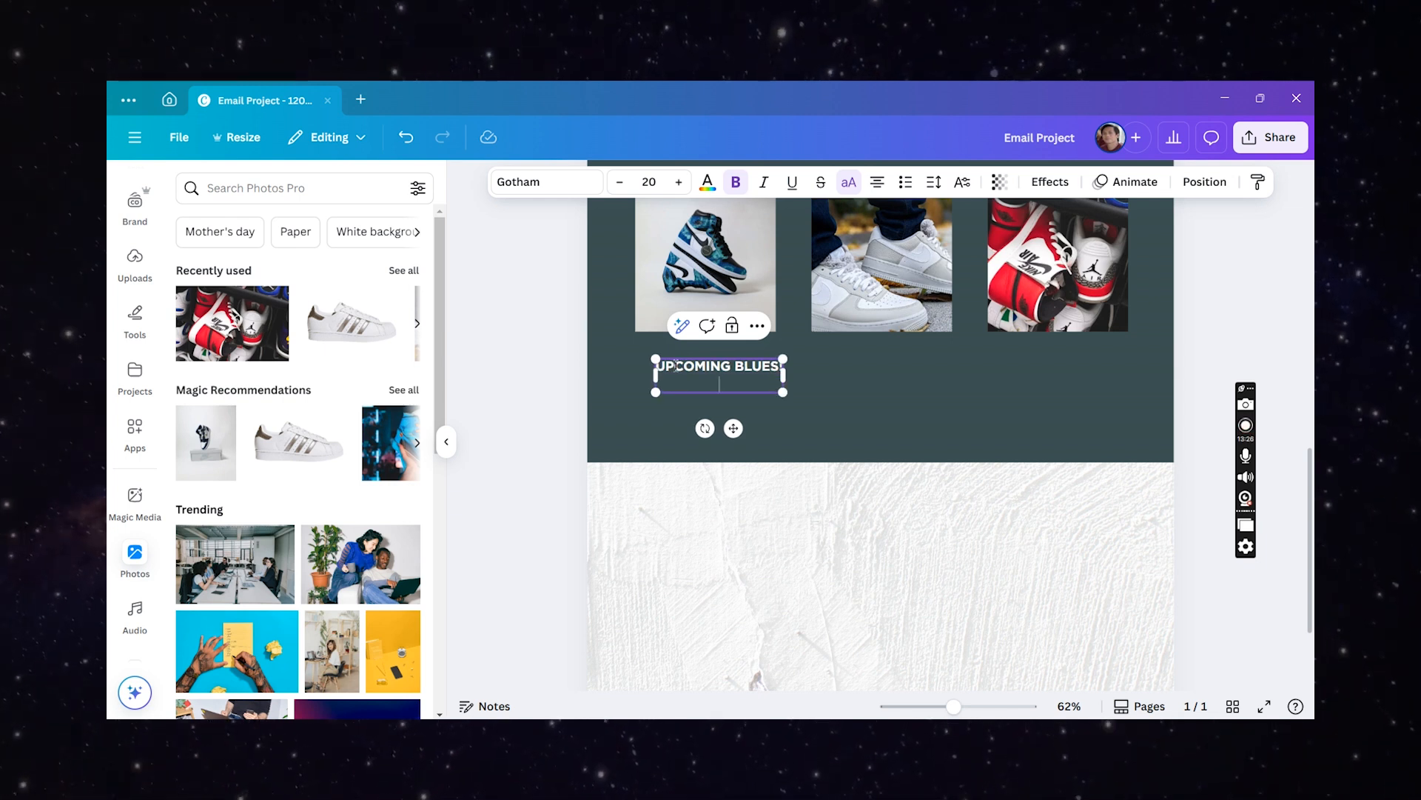
{"action": "type", "text": "30%"}
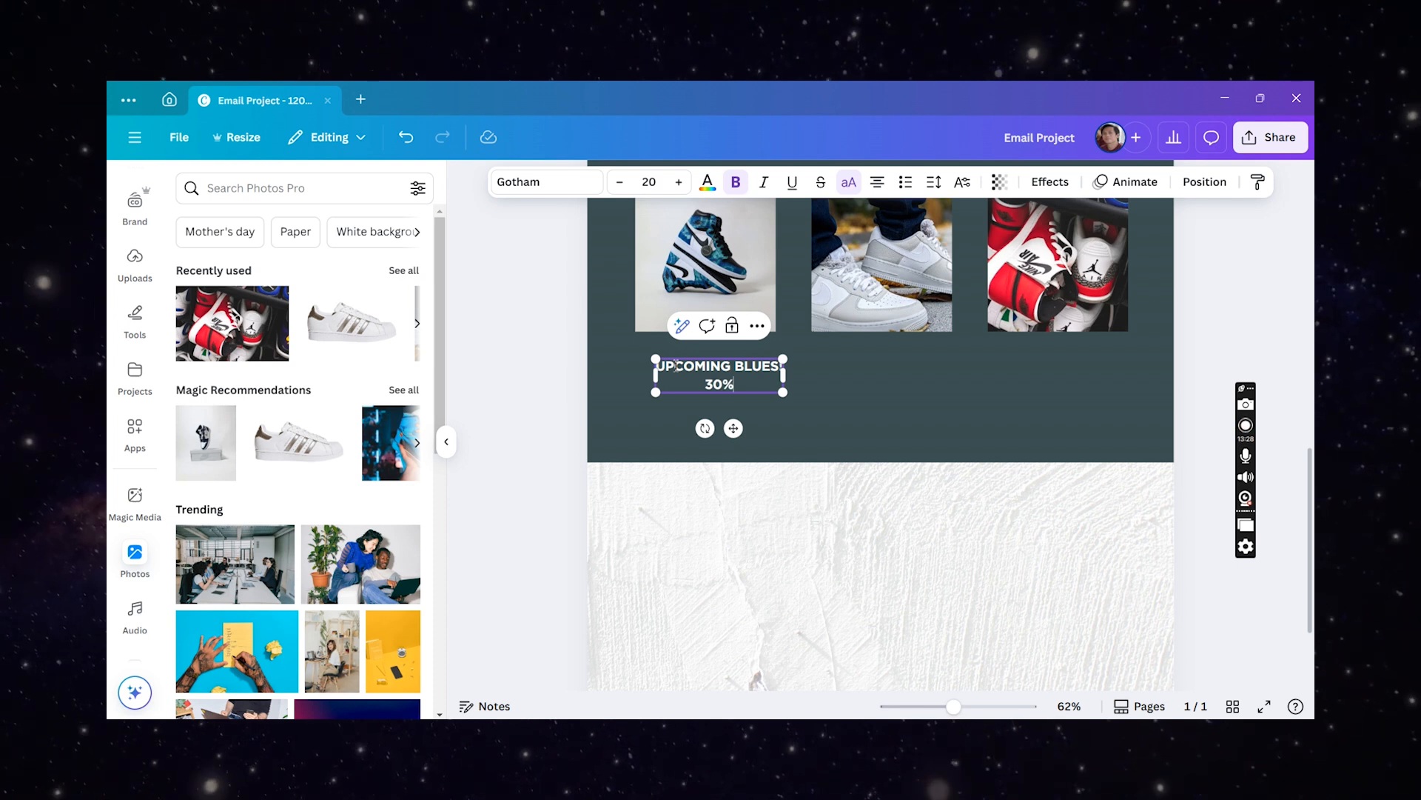
{"action": "key", "text": "Caps_Lock"}
{"action": "type", "text": "OFF BY JUNE!"}
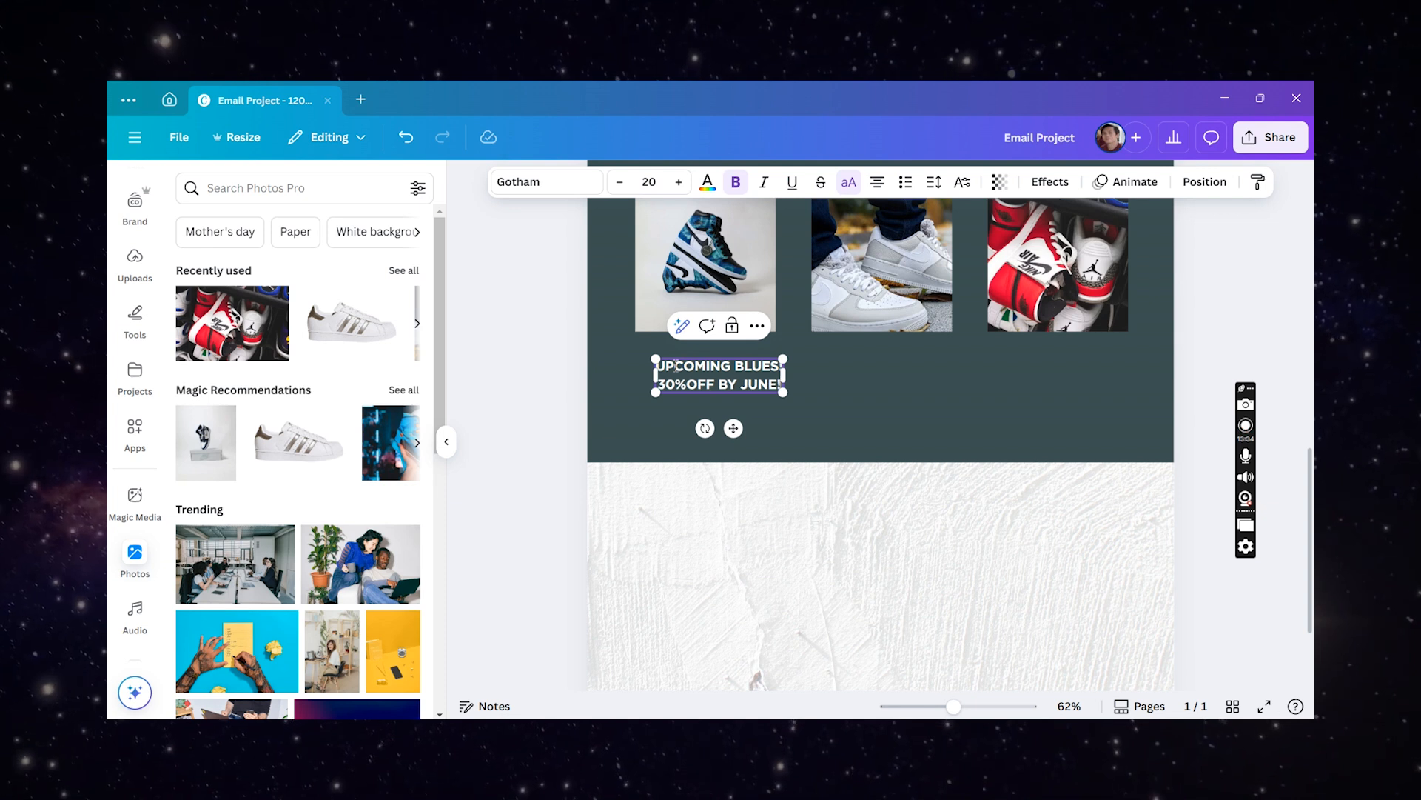
{"action": "left_click", "coordinate": [602, 364]}
{"action": "left_click_drag", "start_coordinate": [704, 387], "coordinate": [695, 376]}
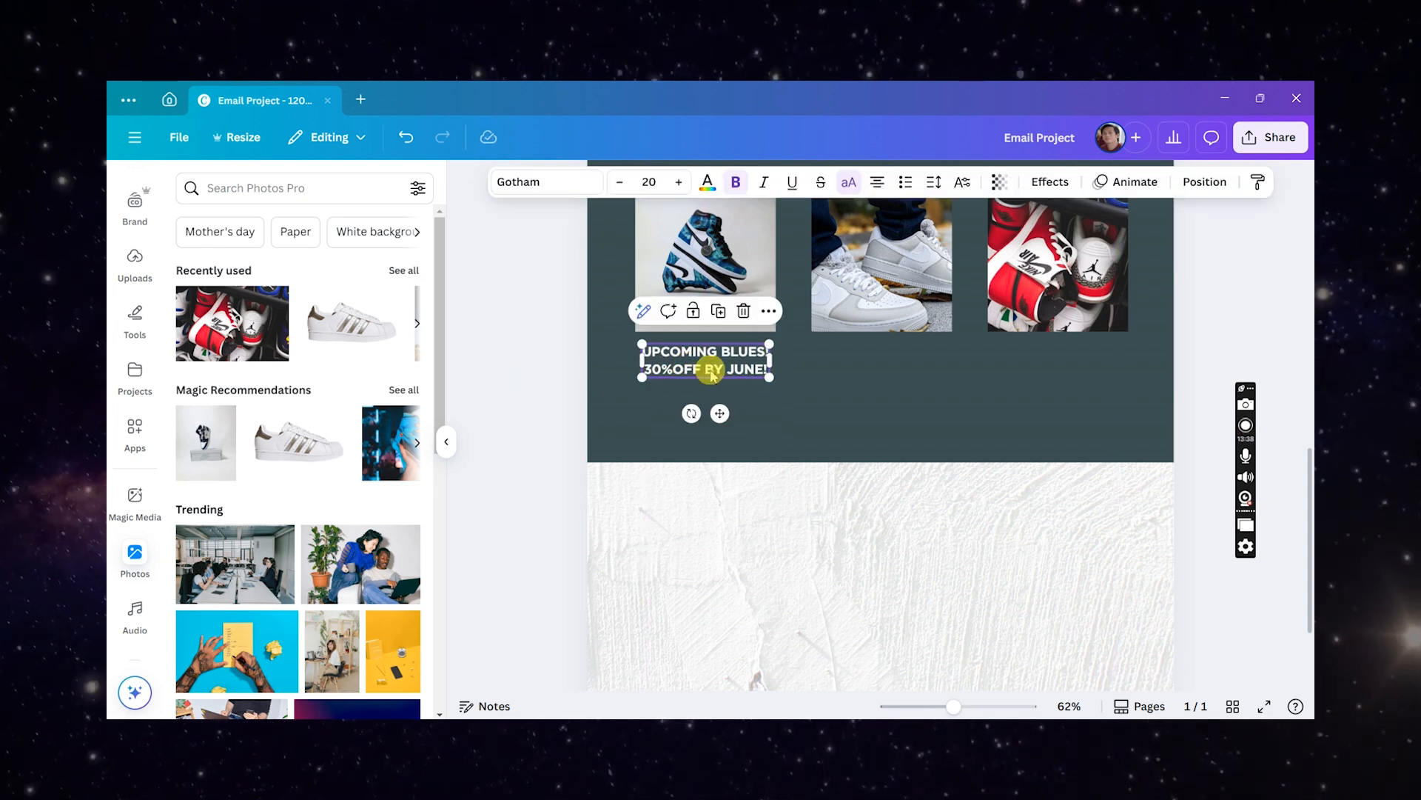
- Duplicate the caption beneath the white sneaker photo and change it to "WHITE COLLECTION / NOW AT 10%OFF"
{"action": "left_click_drag", "start_coordinate": [825, 366], "coordinate": [899, 370], "text": "alt"}
{"action": "double_click", "coordinate": [898, 369]}
{"action": "type", "text": "B"}
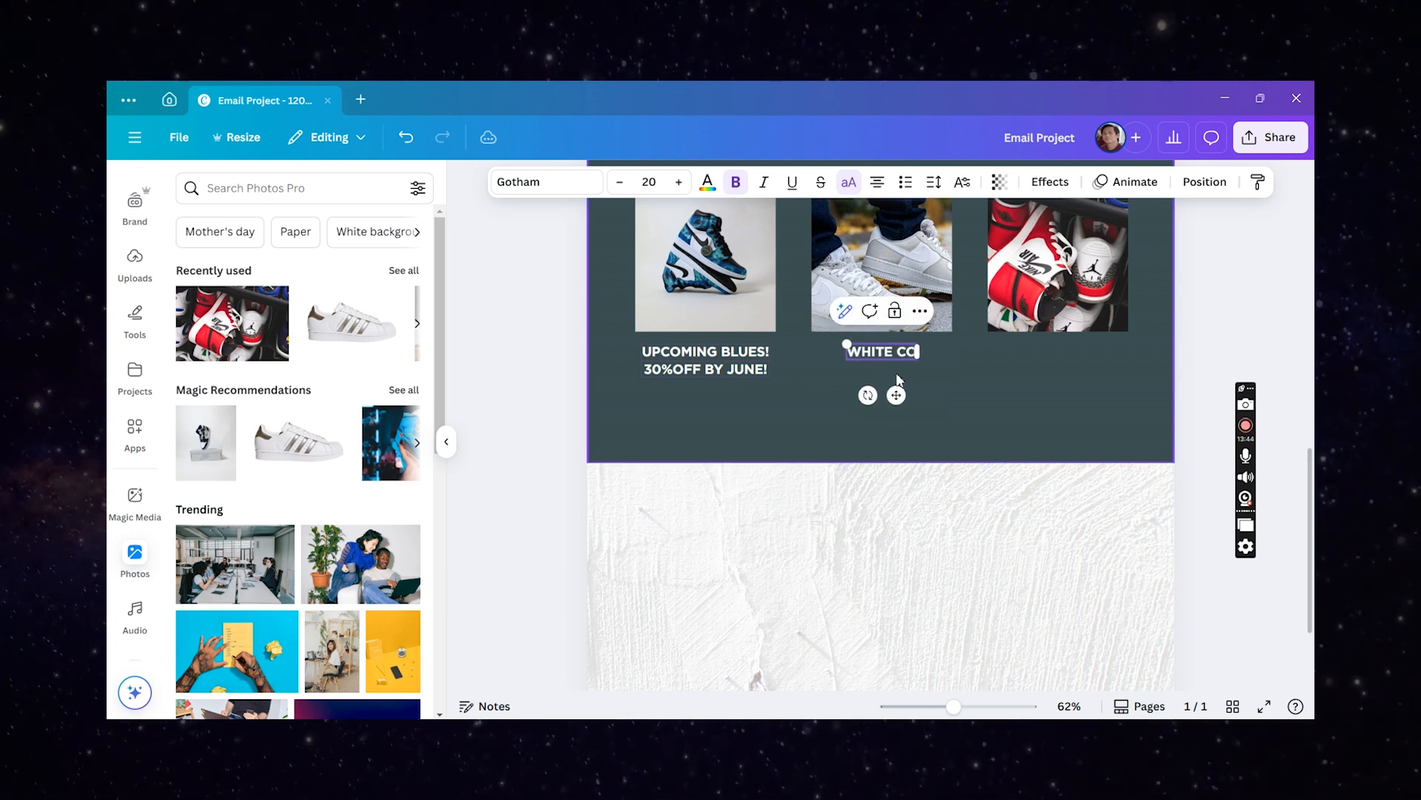
{"action": "key", "text": "BackSpace"}
{"action": "key", "text": "Return"}
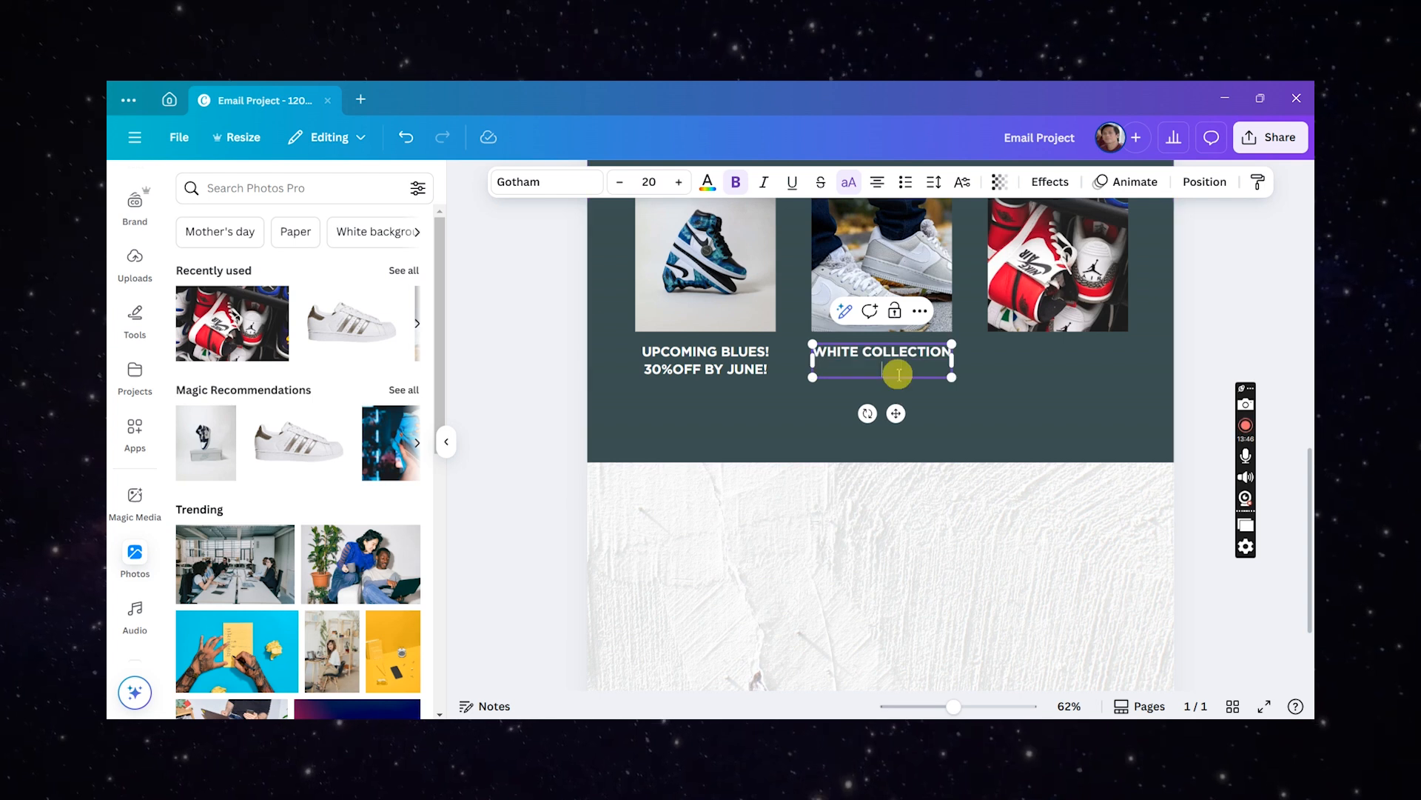
{"action": "type", "text": "NOW AT 10%"}
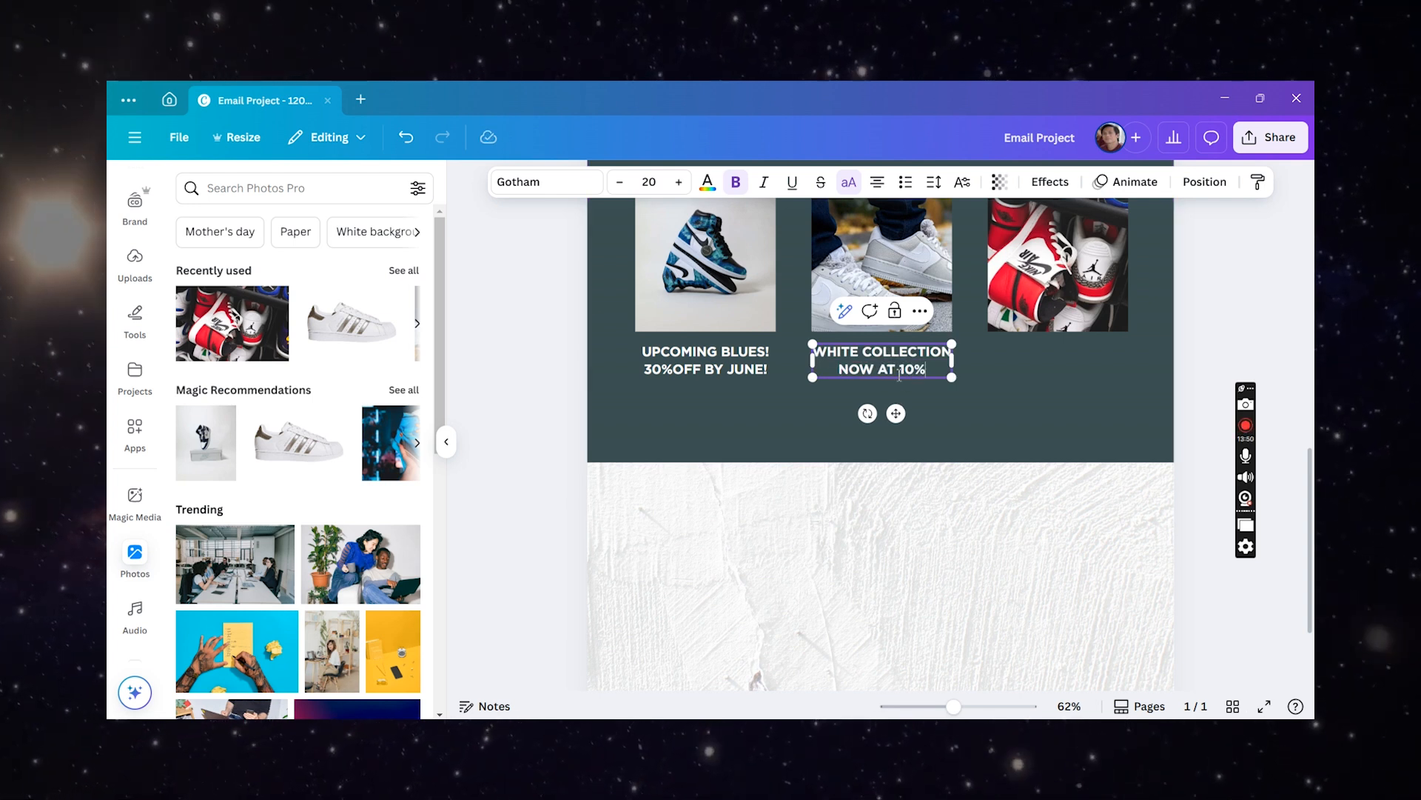
{"action": "type", "text": "OFF"}
{"action": "key", "text": "Caps_Lock"}
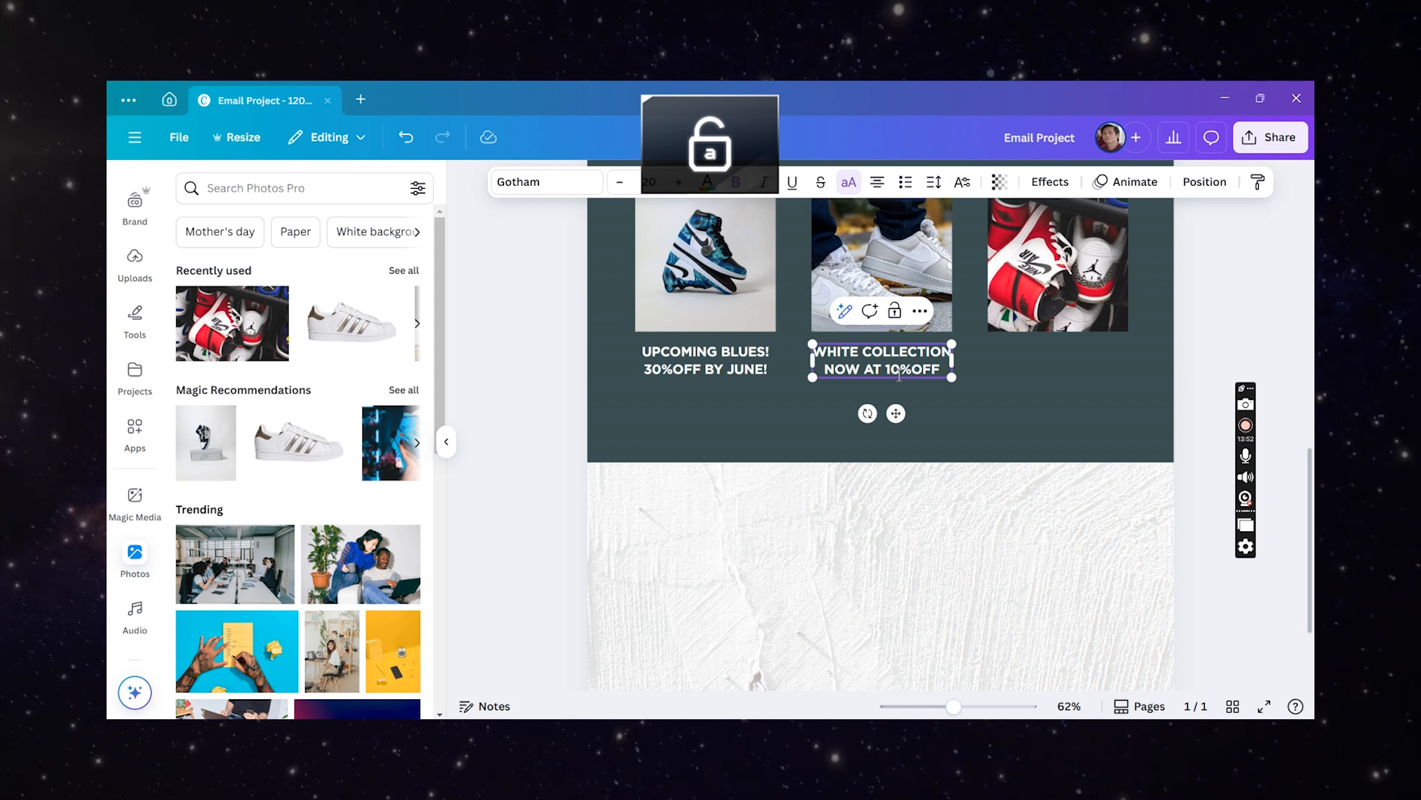
{"action": "left_click", "coordinate": [552, 326]}
- Duplicate the caption beneath the red sneaker photo and replace its text with "HOT REDS AT 20%OFF"
{"action": "left_click_drag", "start_coordinate": [891, 365], "coordinate": [1066, 366]}
{"action": "left_click", "coordinate": [1067, 374]}
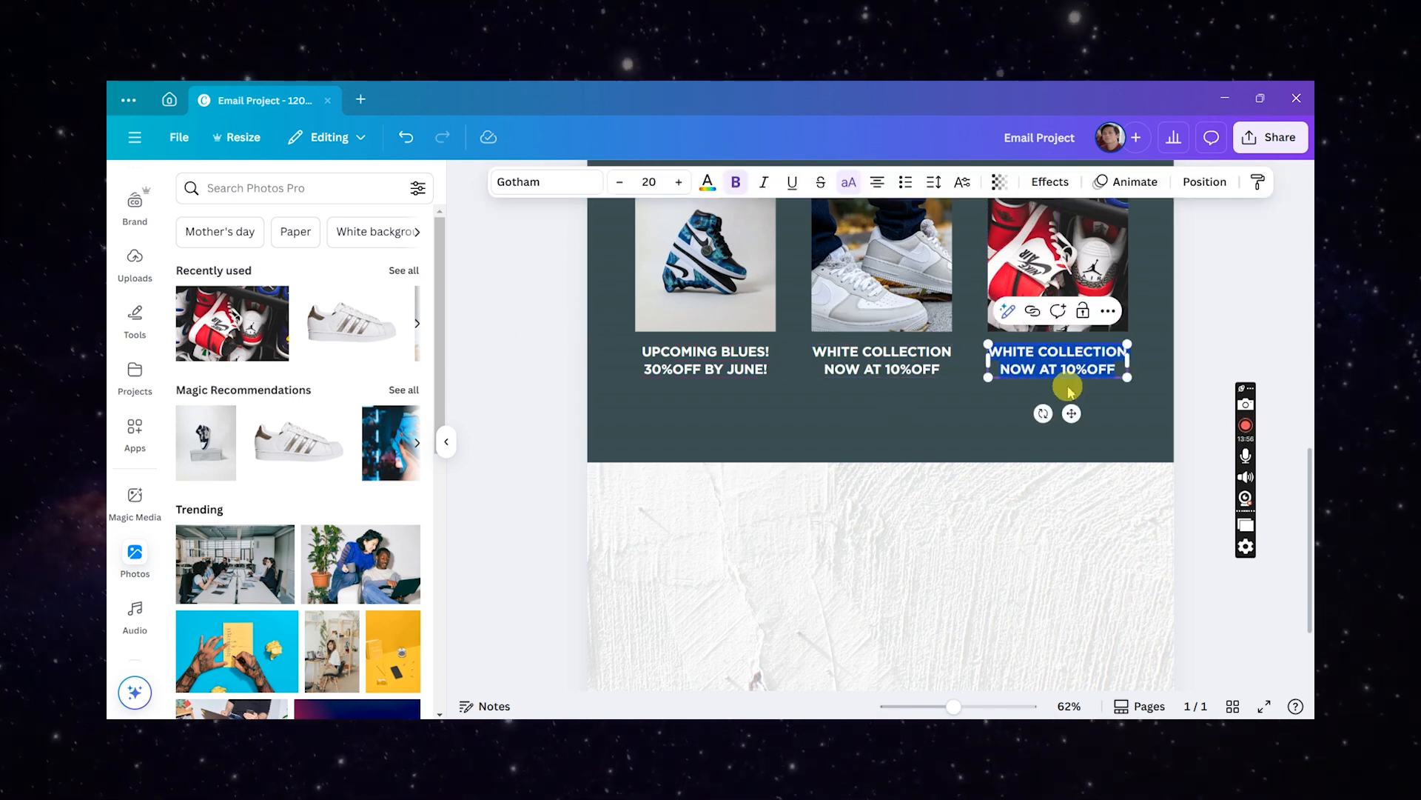
{"action": "type", "text": "HOTRE"}
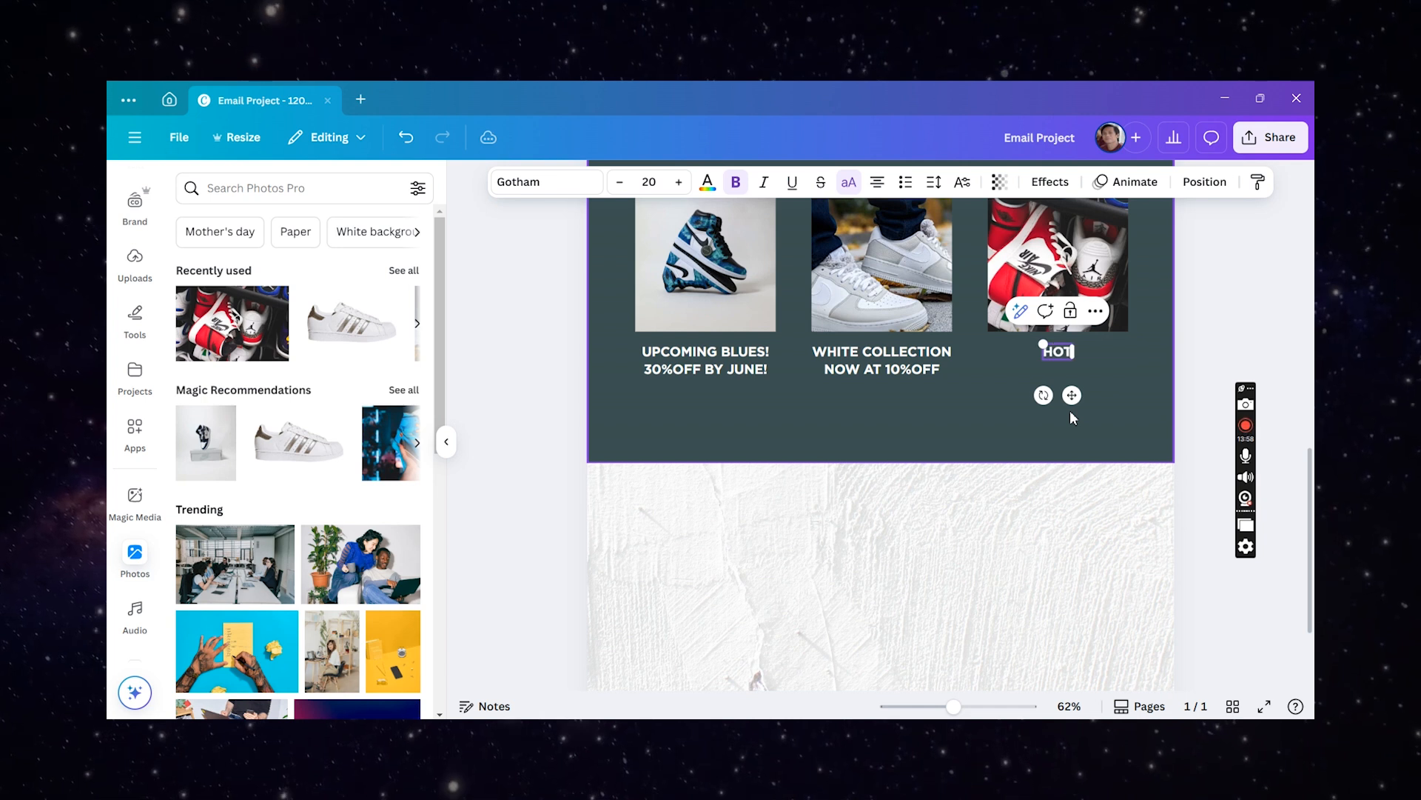
{"action": "key", "text": "BackSpace"}
{"action": "key", "text": "BackSpace"}
{"action": "type", "text": "REDS"}
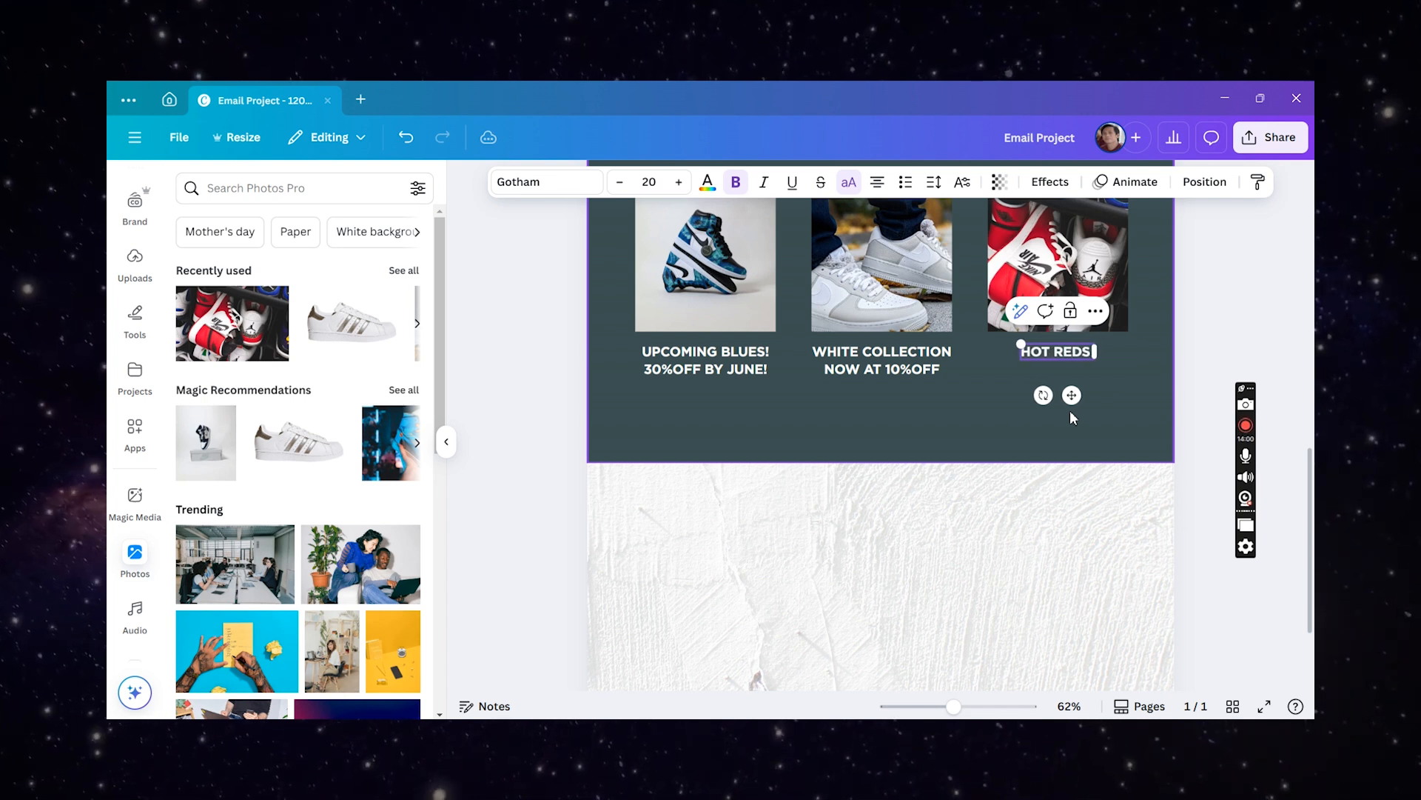
{"action": "type", "text": " AT 20"}
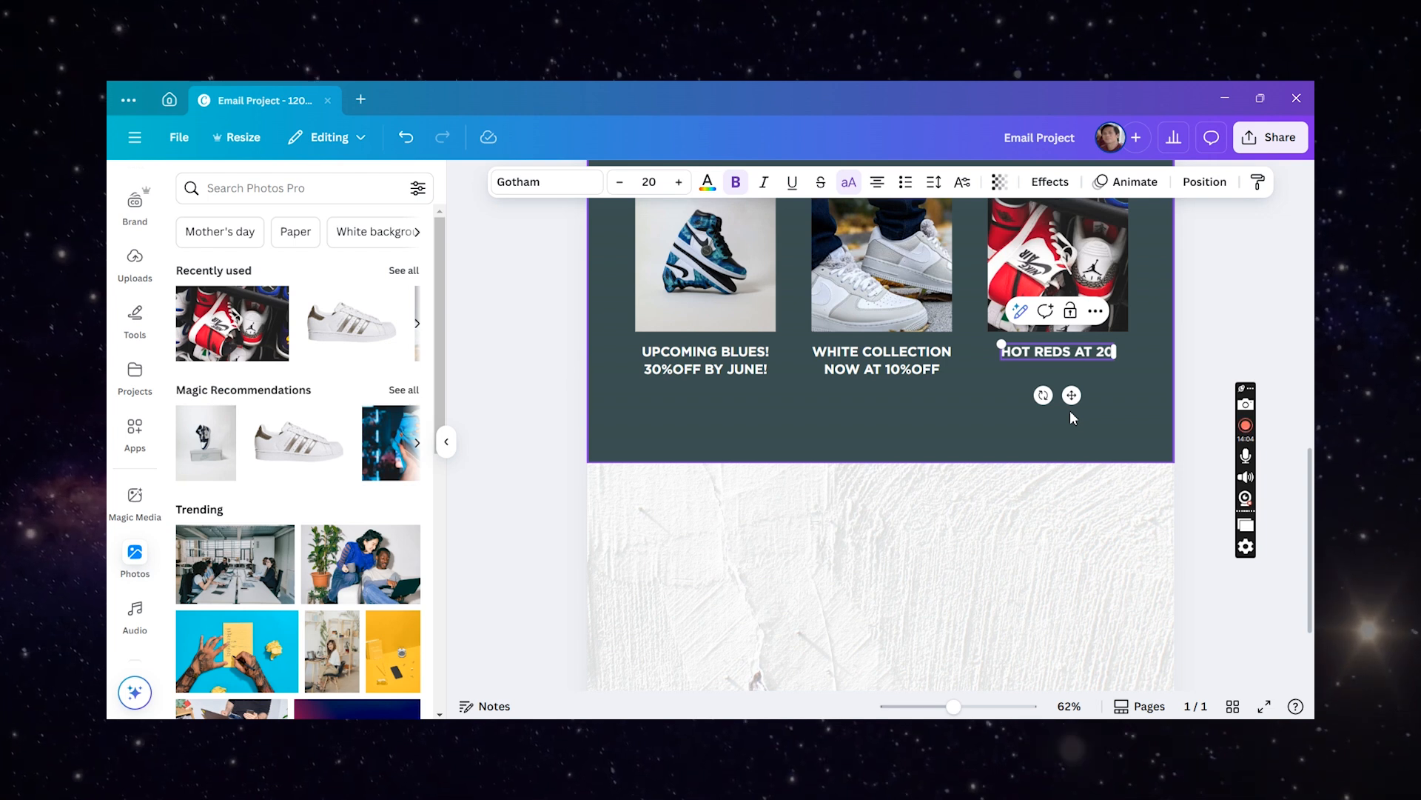
{"action": "type", "text": "%"}
{"action": "key", "text": "Caps_Lock"}
{"action": "type", "text": "OFF"}
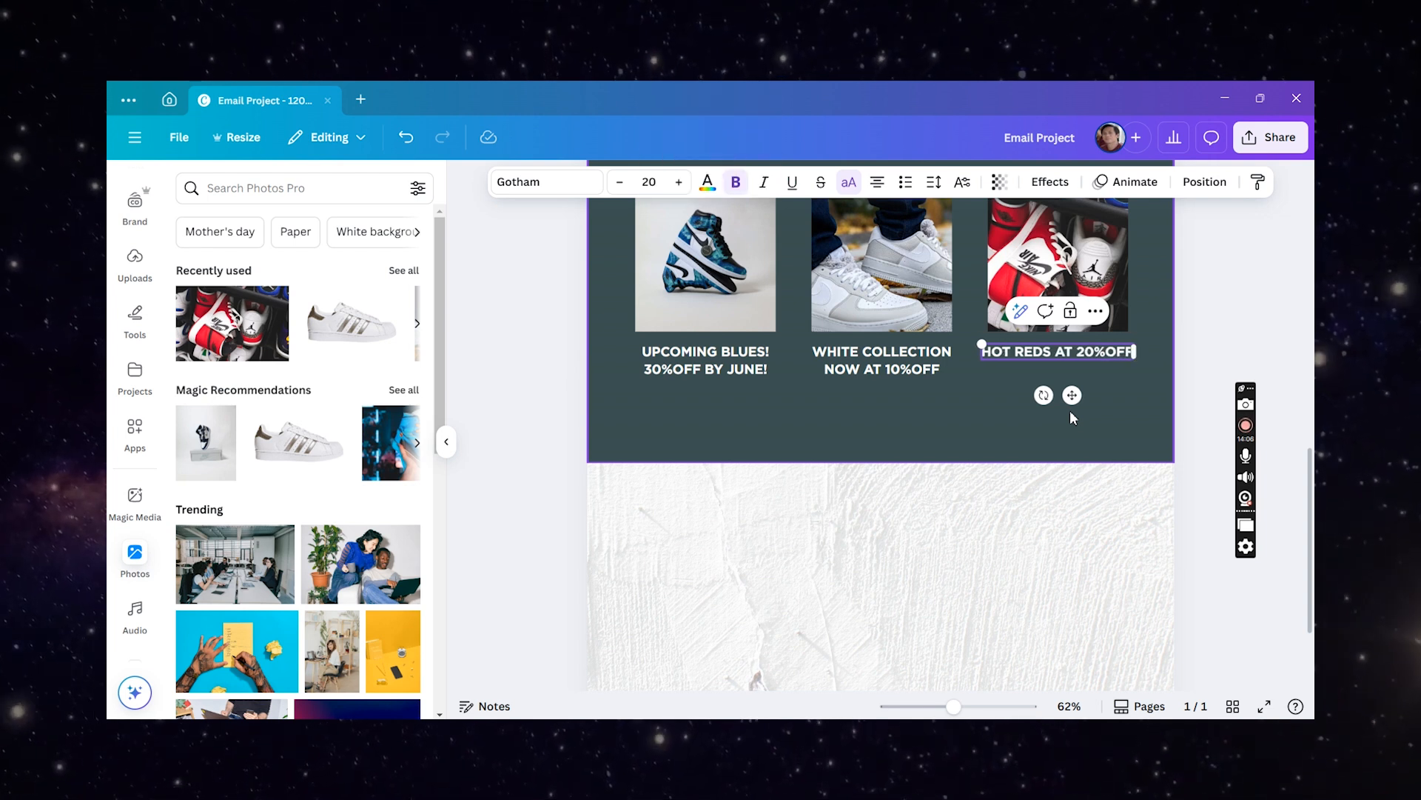
- Add "THIS WEEK" as the second line of the red sneaker caption, keeping "HOT REDS AT 20%OFF" together on the first
{"action": "left_click", "coordinate": [1059, 369]}
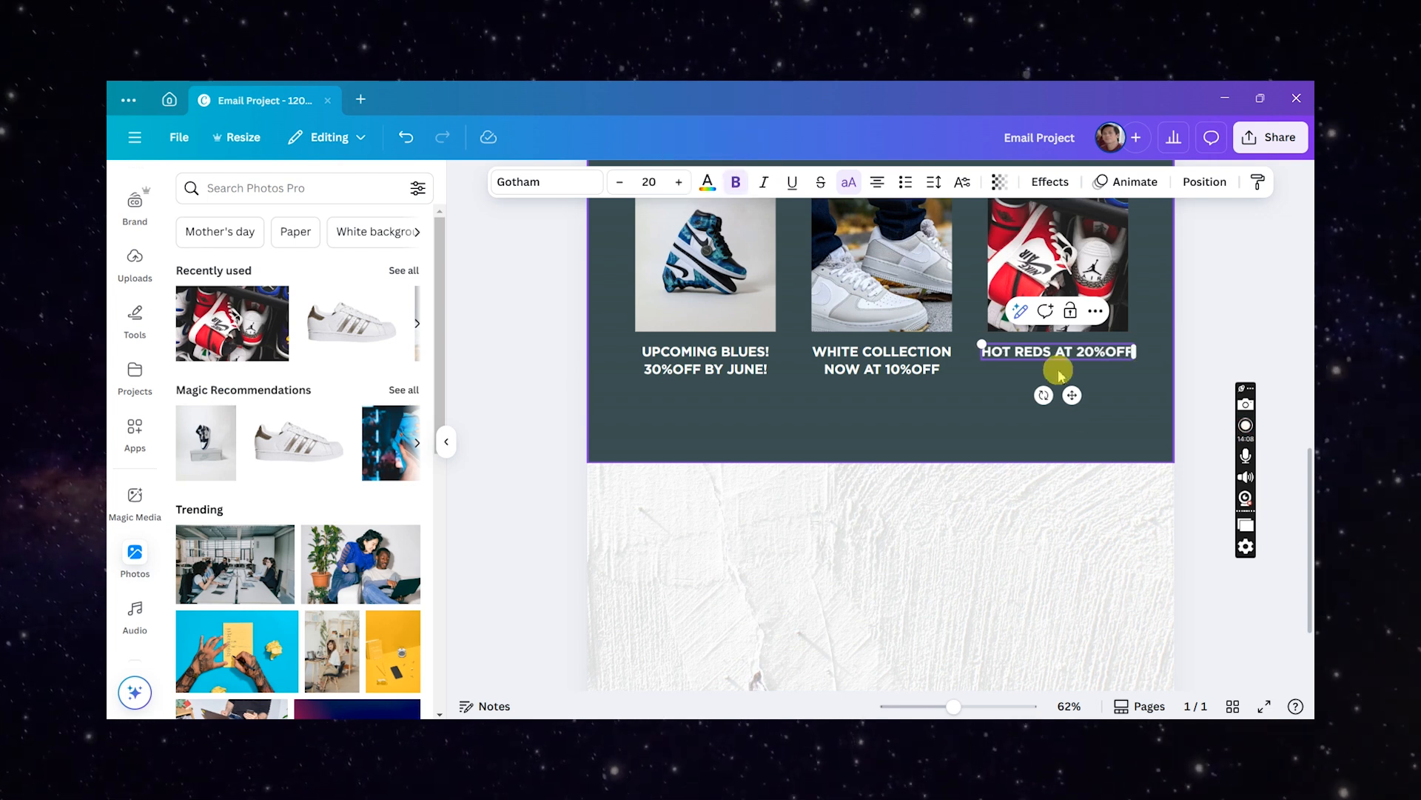
{"action": "key", "text": "Return"}
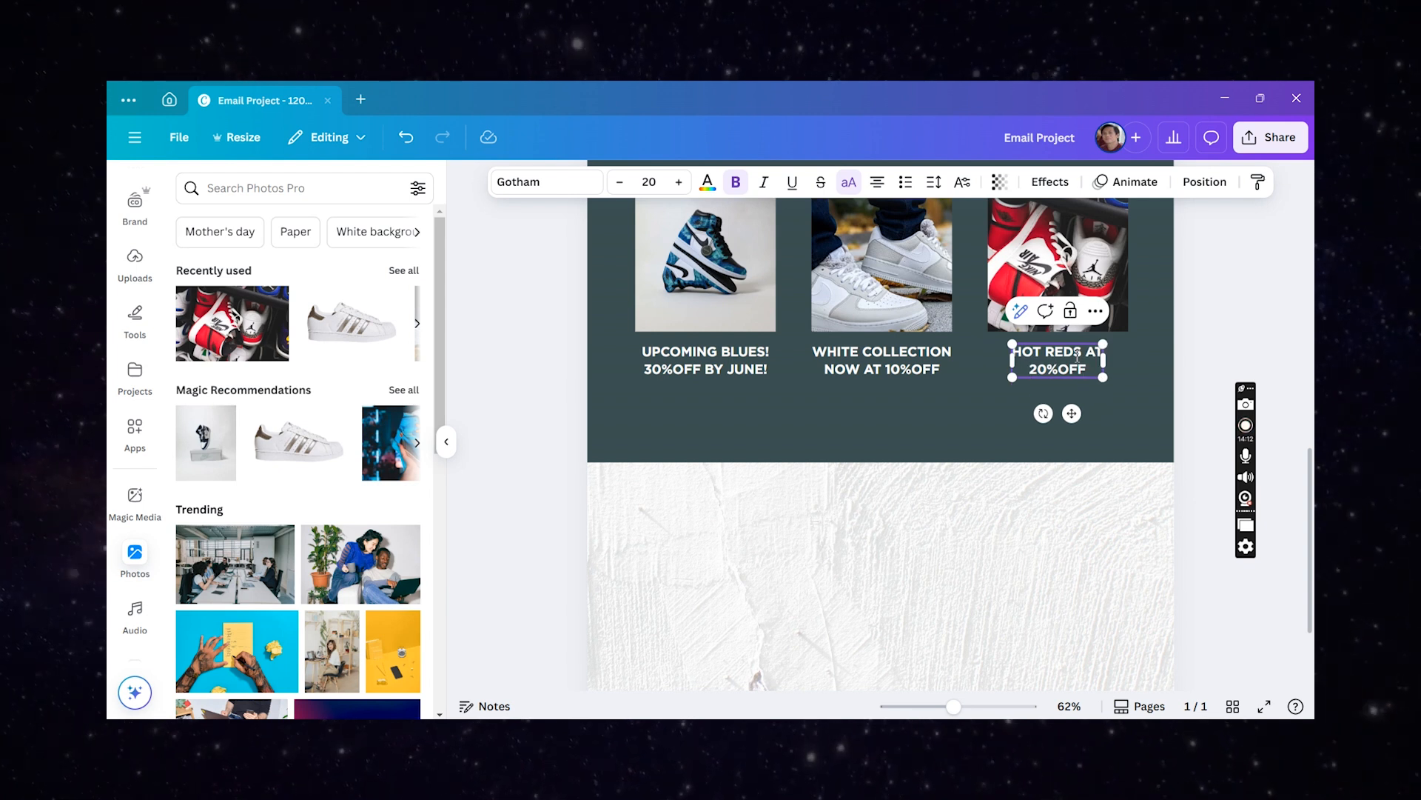
{"action": "type", "text": "THIS WEEK"}
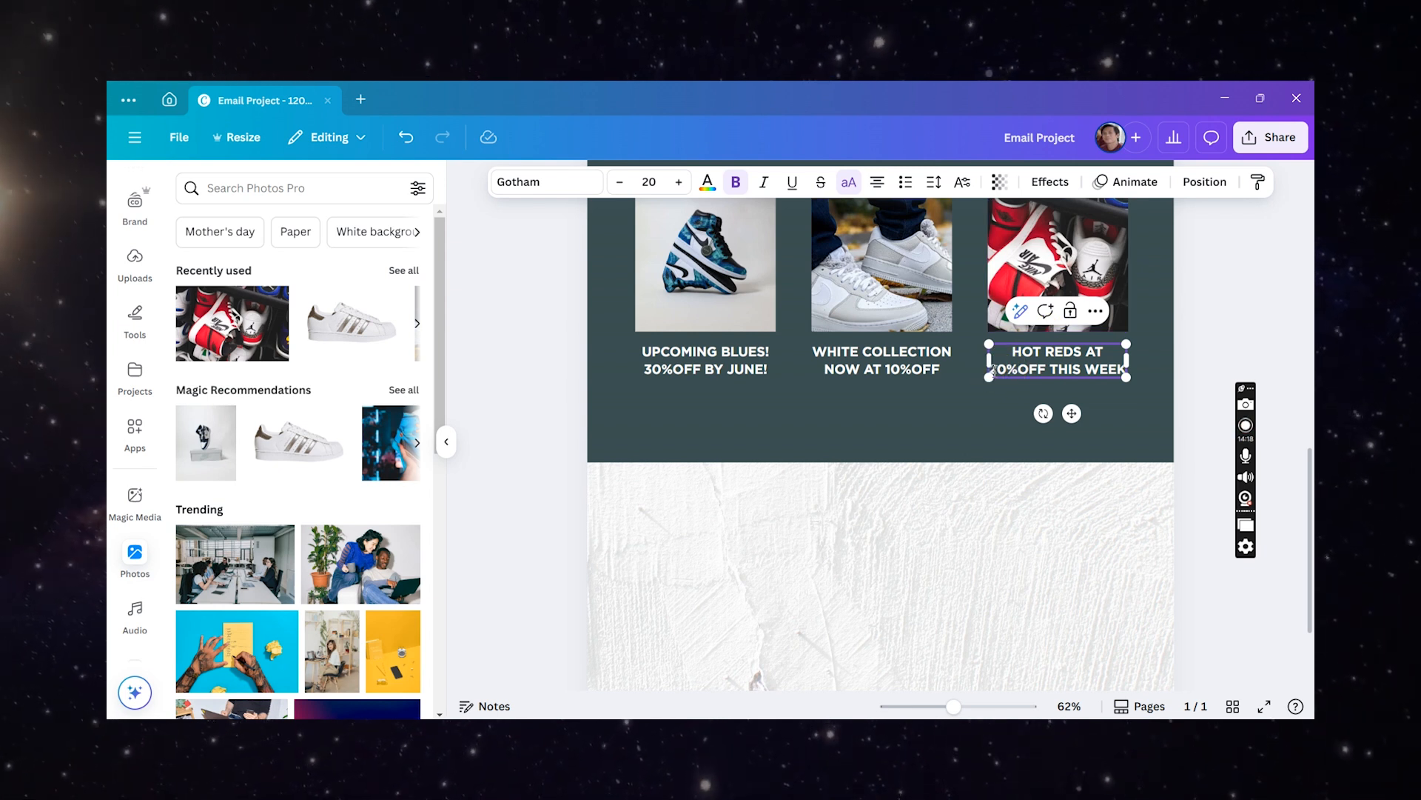
{"action": "key", "text": "BackSpace"}
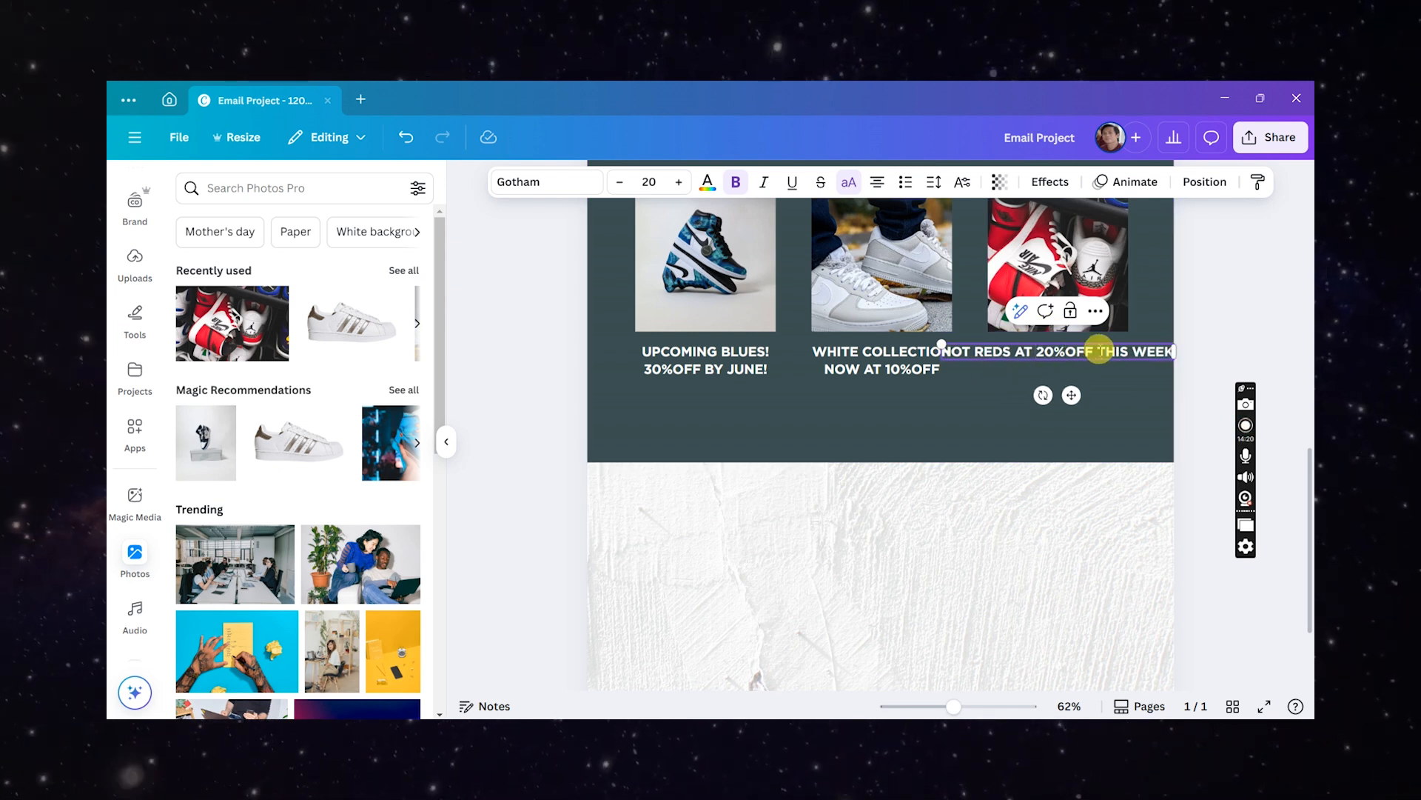
{"action": "left_click", "coordinate": [1099, 349]}
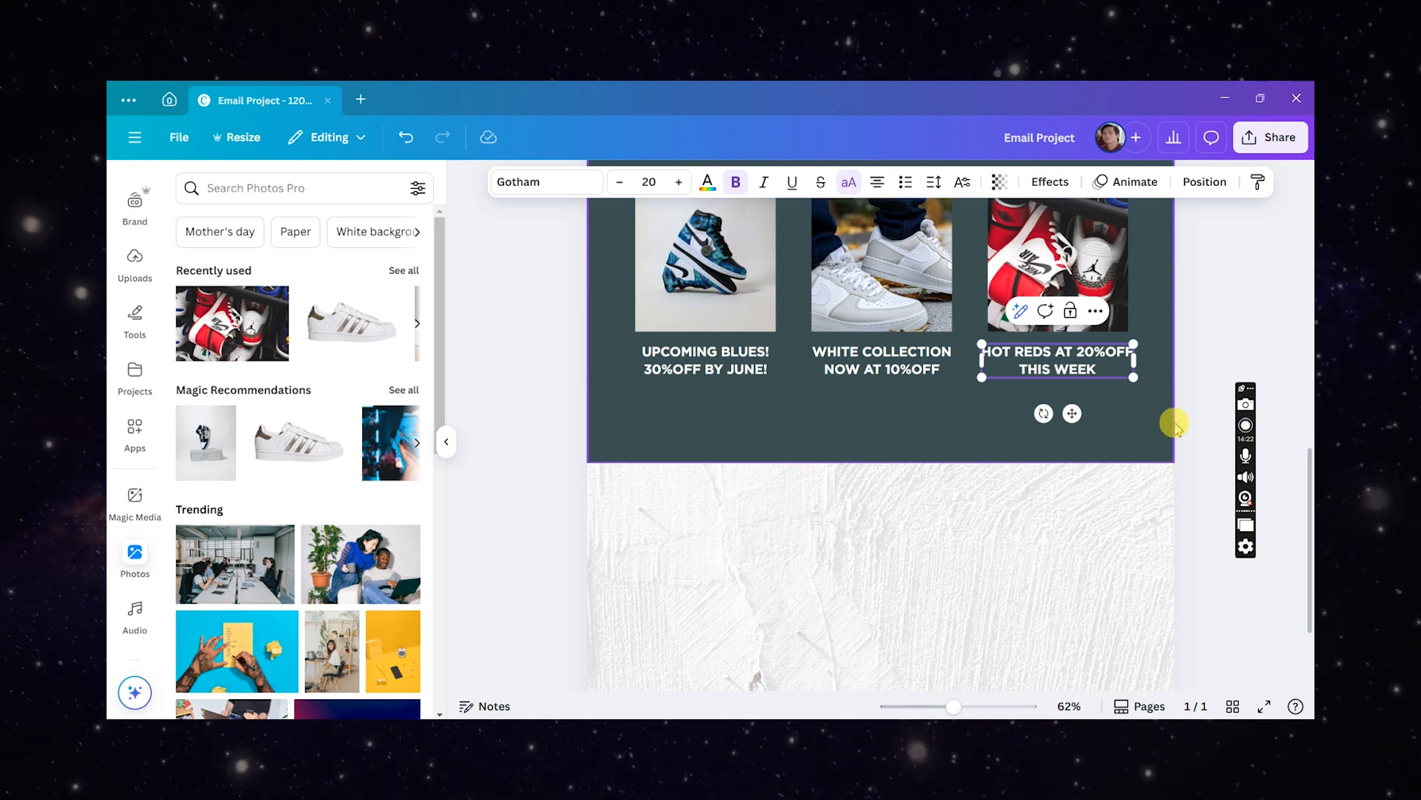
{"action": "left_click", "coordinate": [1202, 434]}
{"action": "scroll", "coordinate": [1108, 400], "scroll_direction": "down", "scroll_amount": 2}
{"action": "scroll", "coordinate": [1025, 393], "scroll_direction": "up", "scroll_amount": 2}
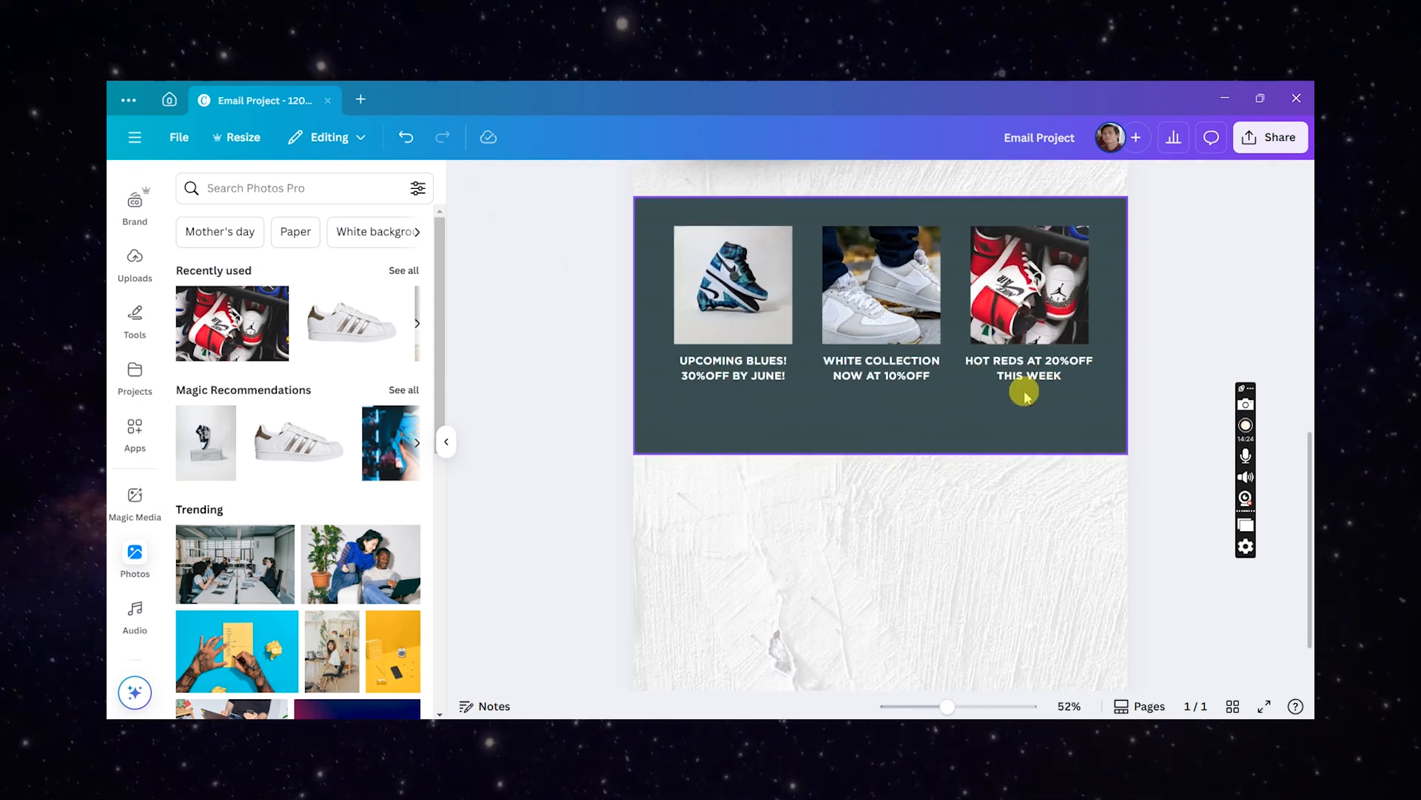
- Enlarge the blue sneaker picture inside its square frame so the shoes fill more of it
{"action": "scroll", "coordinate": [1025, 393], "scroll_direction": "up", "scroll_amount": 3}
{"action": "scroll", "coordinate": [1000, 394], "scroll_direction": "down", "scroll_amount": 3}
{"action": "double_click", "coordinate": [774, 449]}
{"action": "left_click_drag", "start_coordinate": [818, 511], "coordinate": [824, 528]}
{"action": "left_click", "coordinate": [679, 470]}
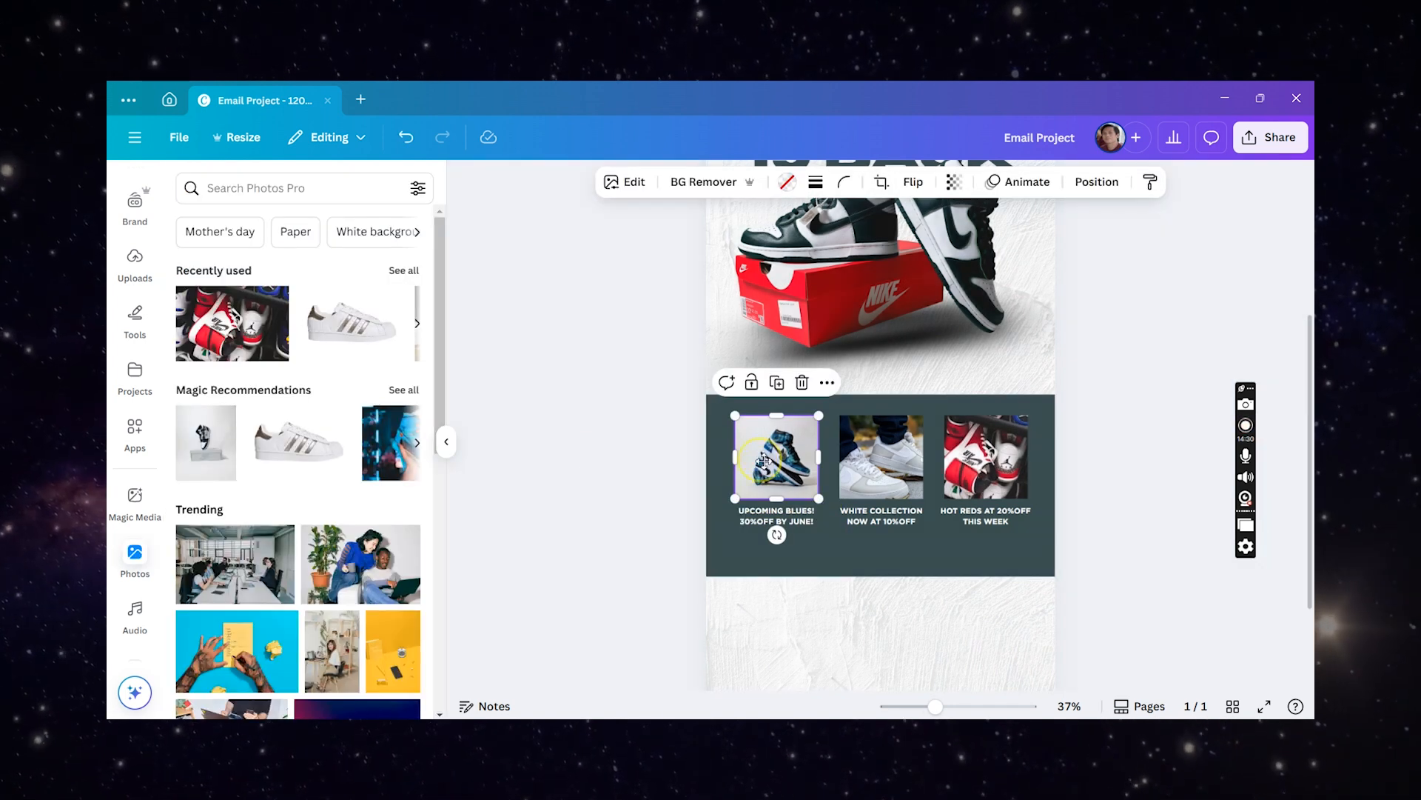
- Fine-tune the position of the blue and white sneaker pictures inside their square frames
{"action": "double_click", "coordinate": [762, 461]}
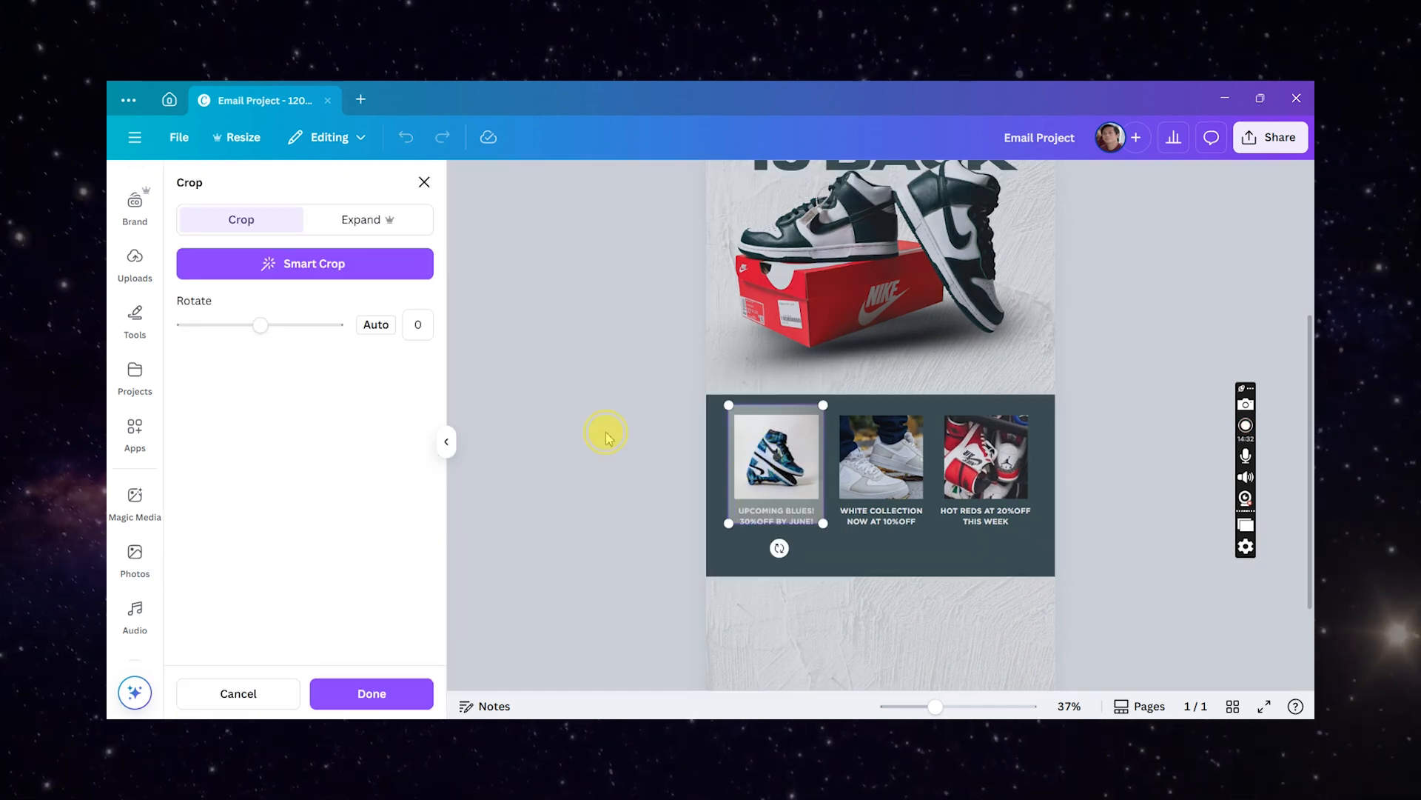
{"action": "left_click", "coordinate": [606, 437]}
{"action": "scroll", "coordinate": [592, 407], "scroll_direction": "up", "scroll_amount": 2}
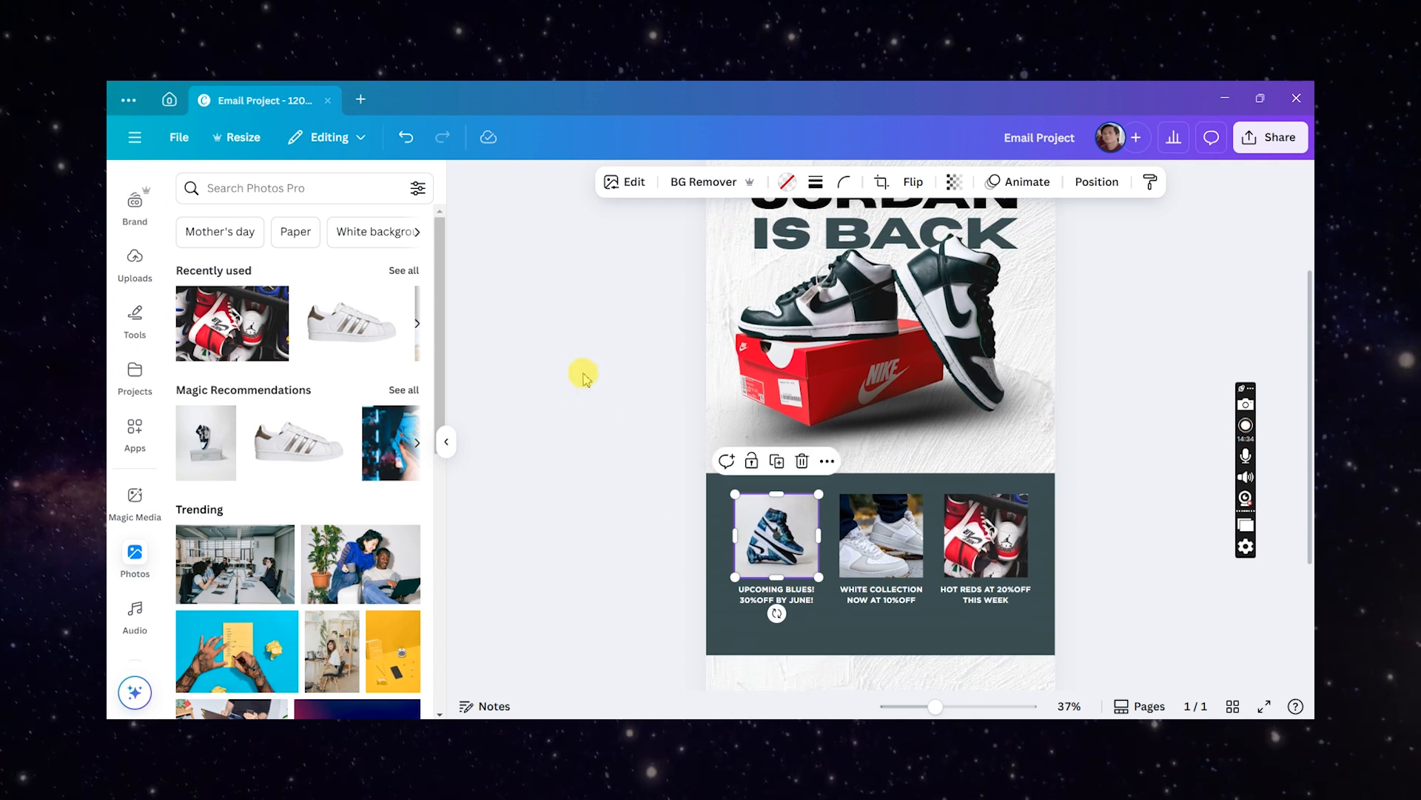
{"action": "scroll", "coordinate": [740, 418], "scroll_direction": "down", "scroll_amount": 3}
{"action": "scroll", "coordinate": [818, 415], "scroll_direction": "up", "scroll_amount": 3}
{"action": "left_click", "coordinate": [887, 465]}
{"action": "left_click_drag", "start_coordinate": [886, 468], "coordinate": [886, 475]}
{"action": "left_click", "coordinate": [568, 400]}
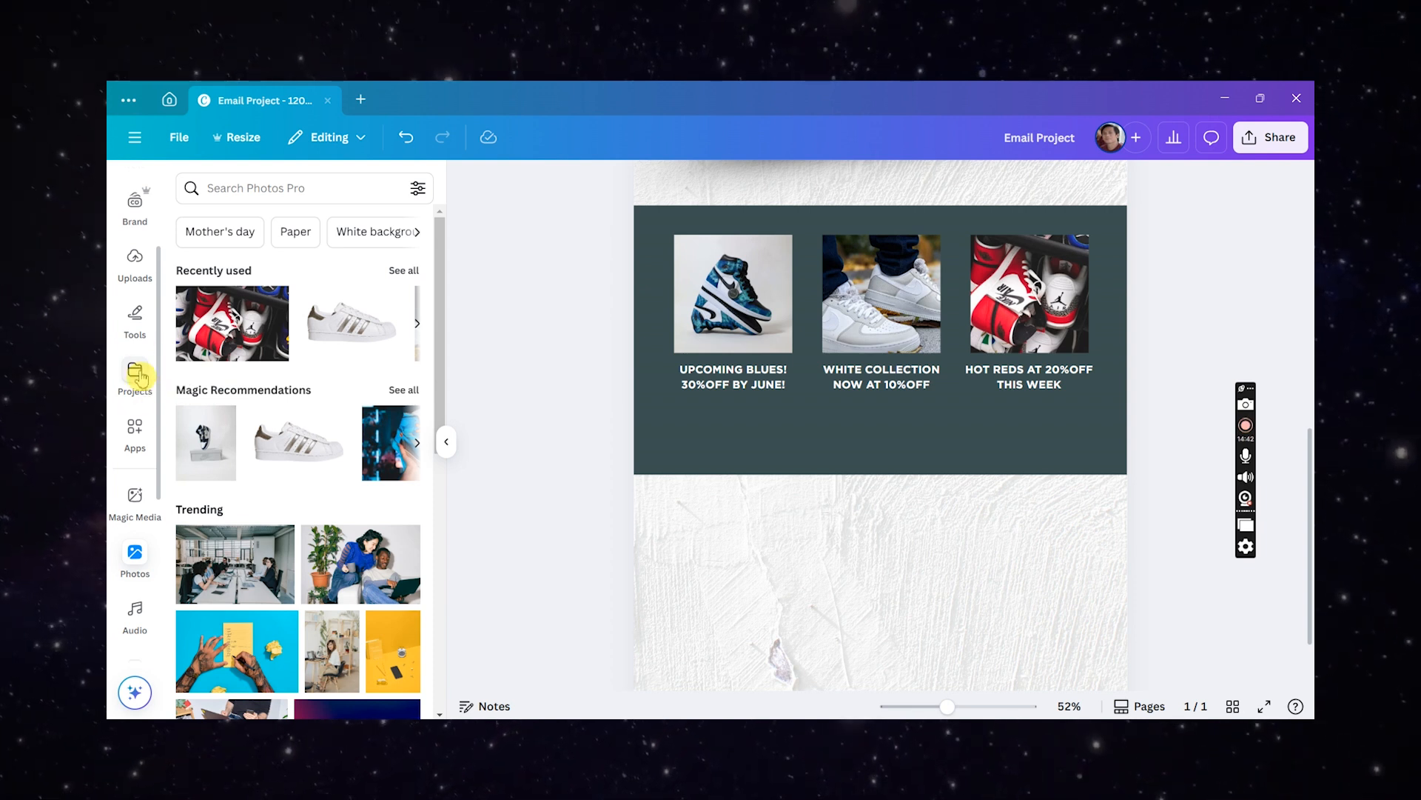
- Return to the elements library and clear the "FRAMES" search
{"action": "scroll", "coordinate": [132, 252], "scroll_direction": "up", "scroll_amount": 1}
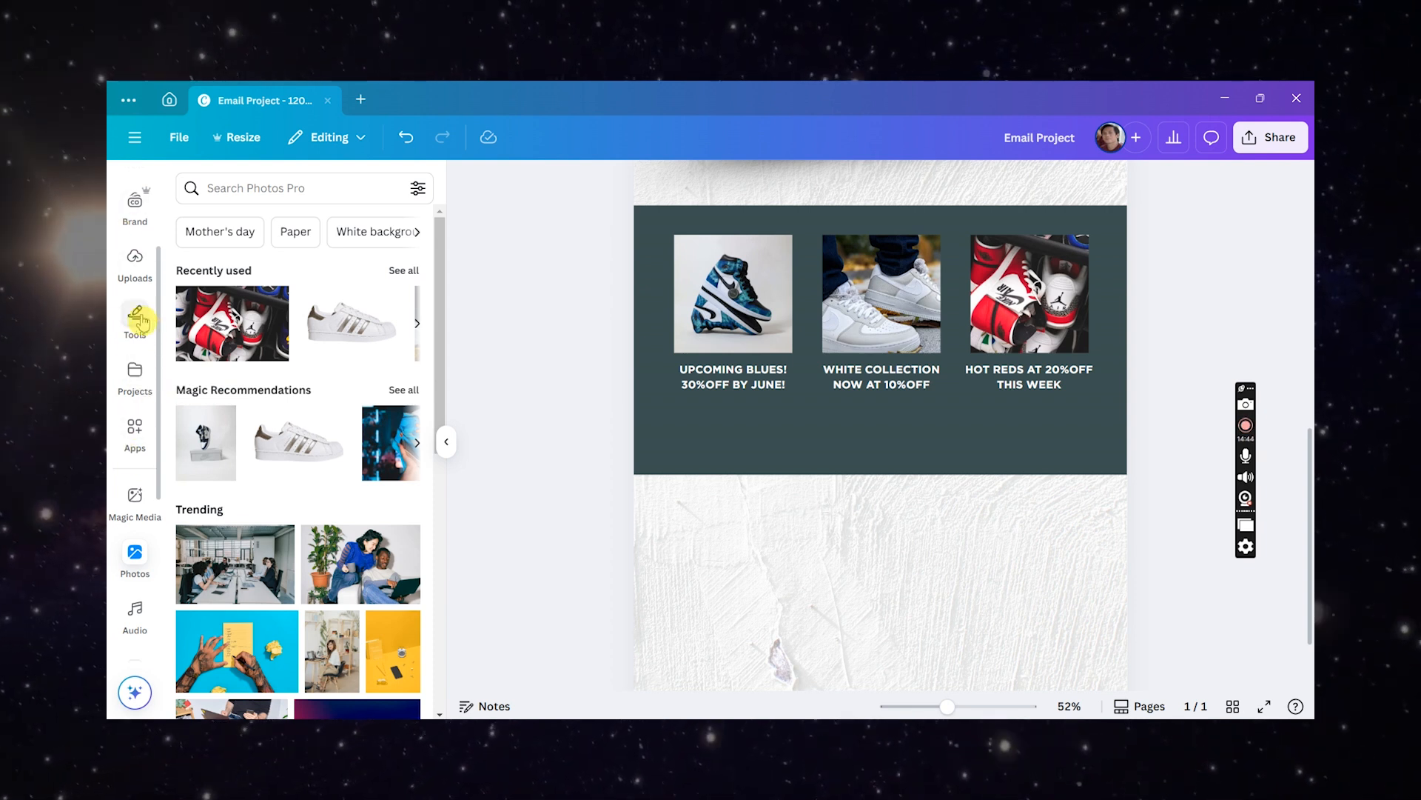
{"action": "scroll", "coordinate": [135, 277], "scroll_direction": "up", "scroll_amount": 2}
{"action": "left_click", "coordinate": [134, 248]}
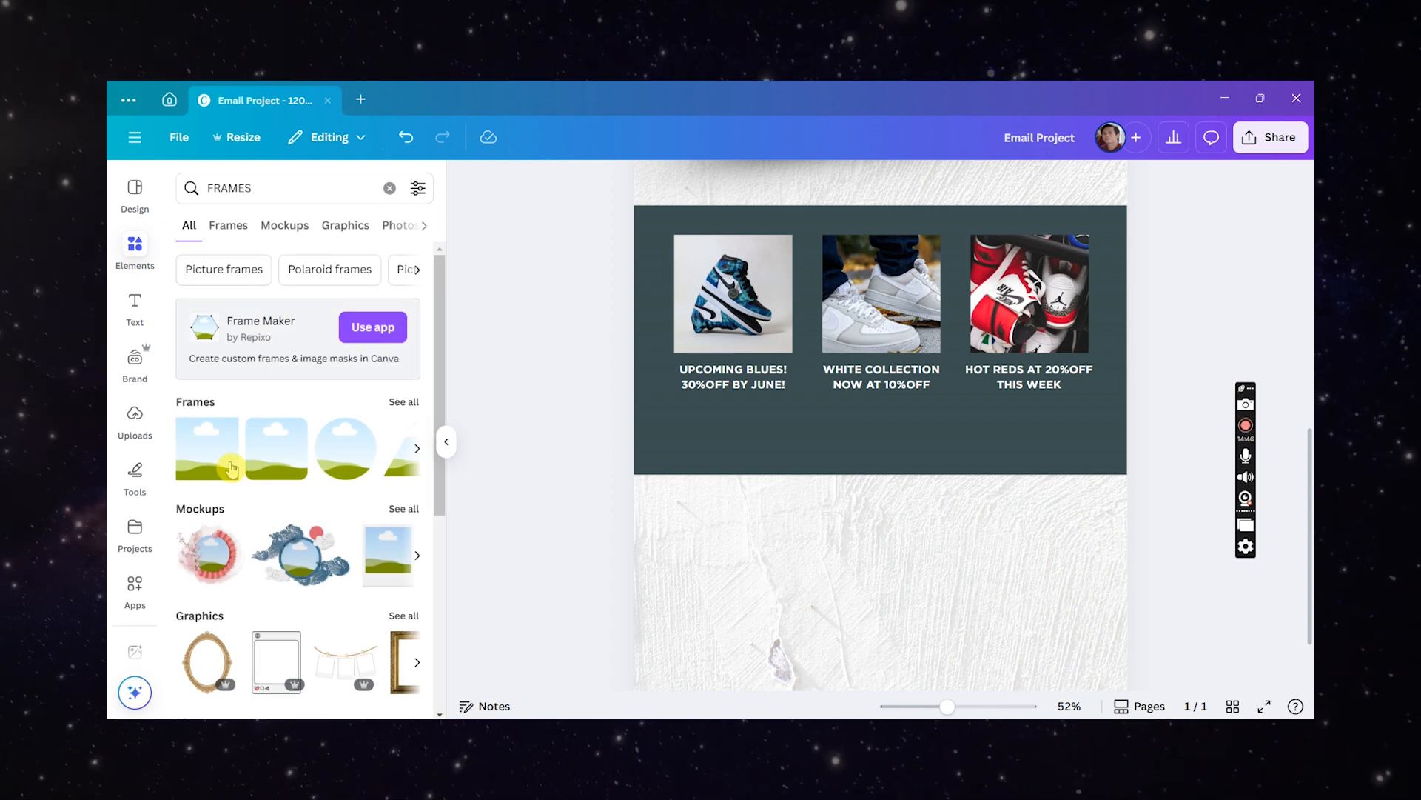
{"action": "left_click", "coordinate": [389, 188]}
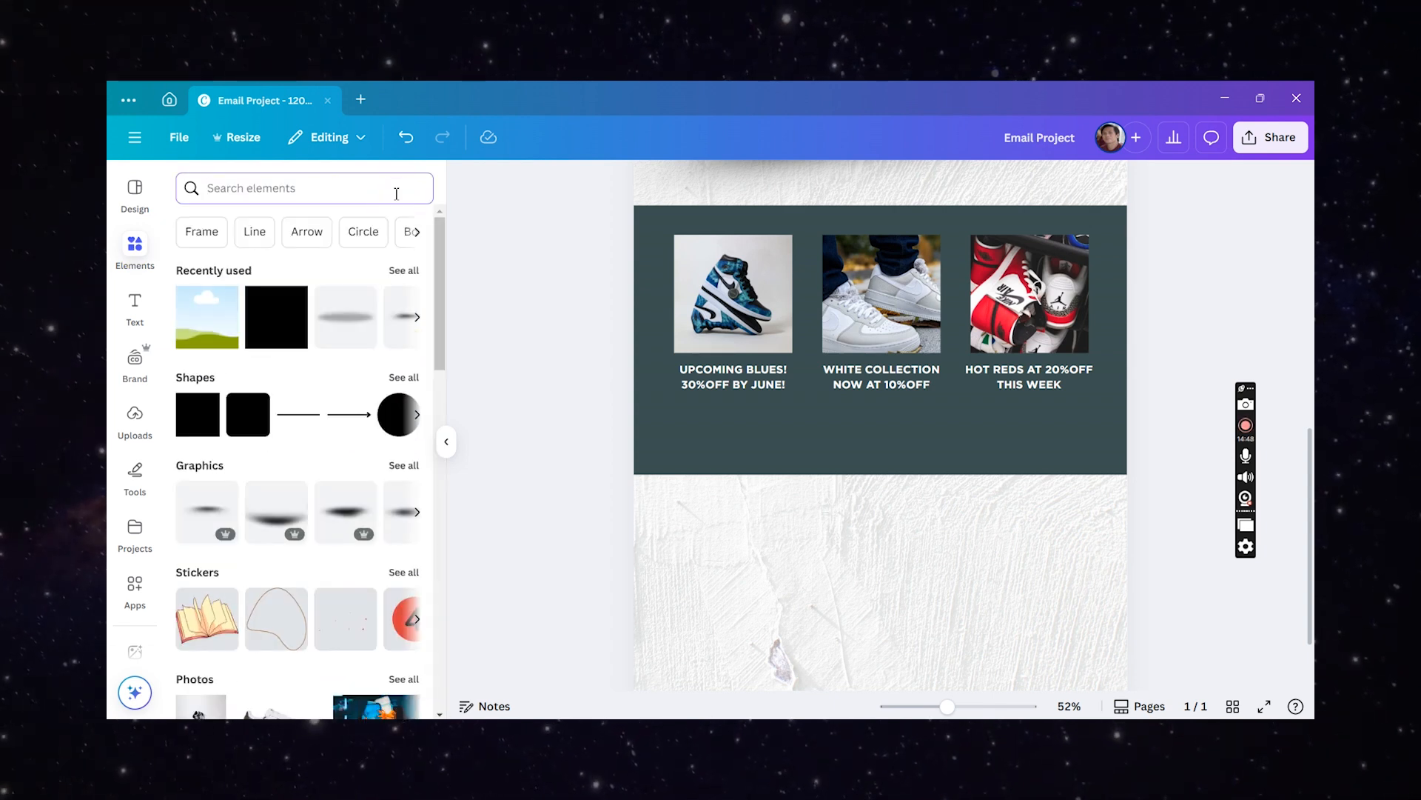
{"action": "type", "text": "SHAE"}
{"action": "key", "text": "BackSpace"}
{"action": "type", "text": "PES"}
{"action": "left_click", "coordinate": [590, 426]}
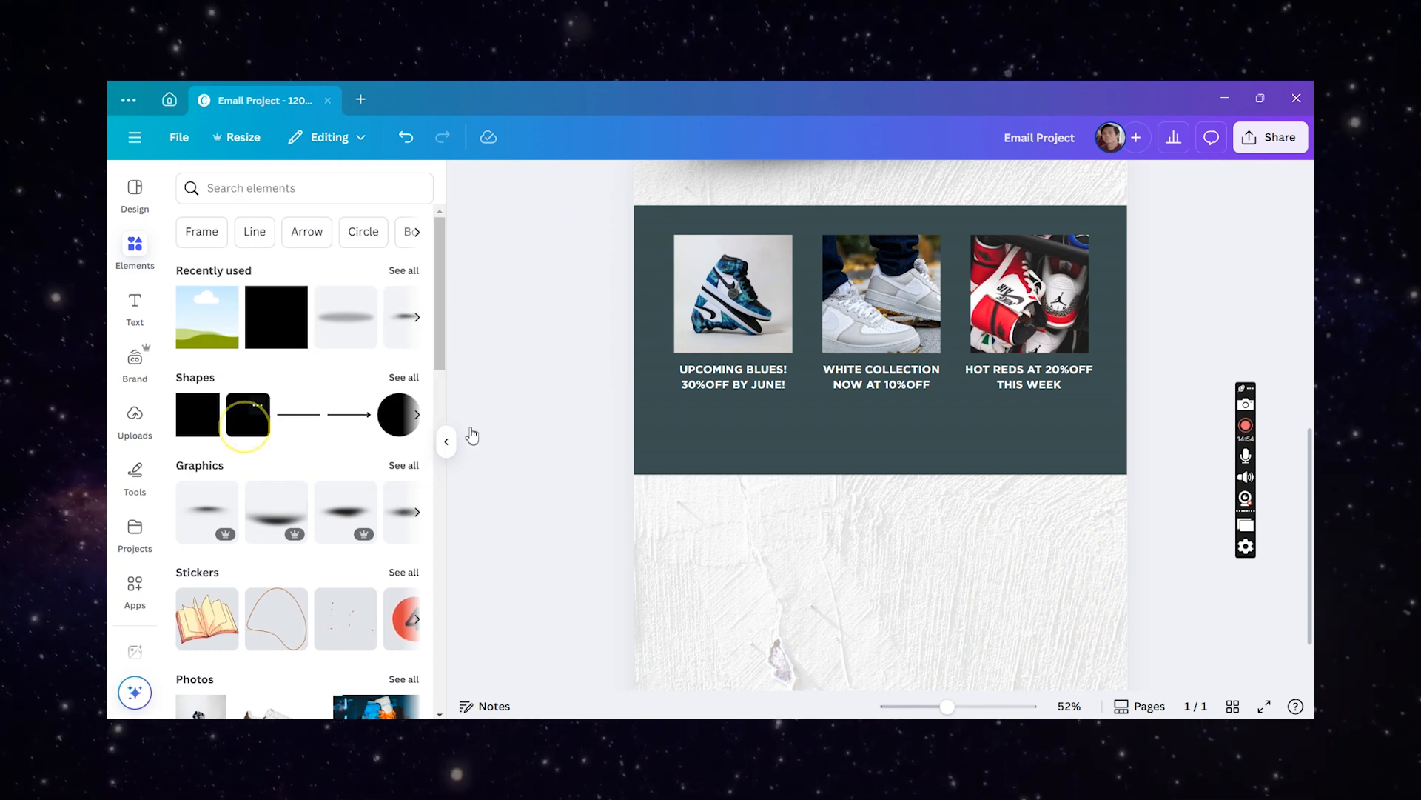
- Add a rounded square beneath the middle caption, flatten it and round its corners into a pill-shaped button within the dark panel
{"action": "left_click", "coordinate": [248, 414]}
{"action": "left_click_drag", "start_coordinate": [851, 279], "coordinate": [865, 568]}
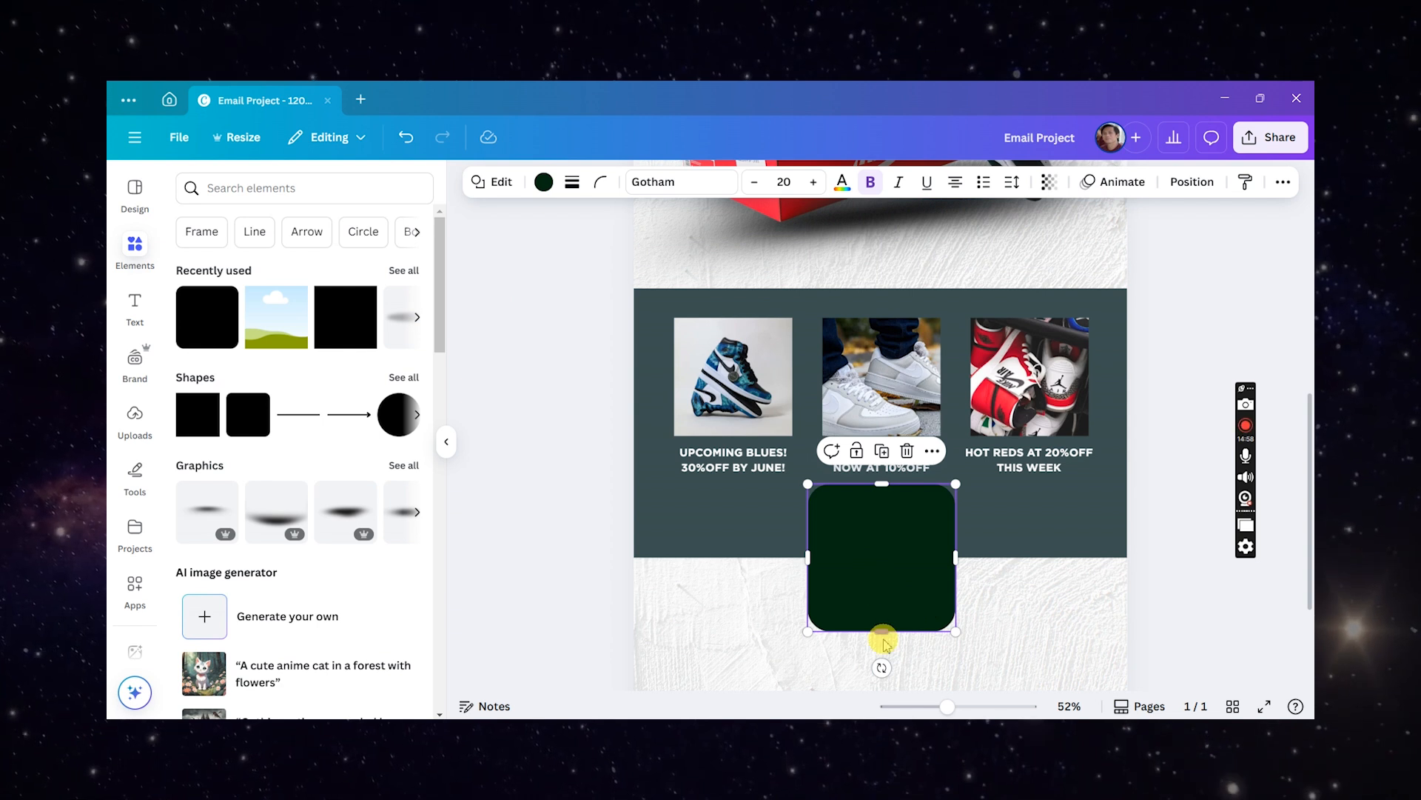
{"action": "left_click_drag", "start_coordinate": [881, 631], "coordinate": [882, 528]}
{"action": "left_click", "coordinate": [600, 181]}
{"action": "left_click_drag", "start_coordinate": [579, 246], "coordinate": [589, 250]}
{"action": "left_click_drag", "start_coordinate": [872, 498], "coordinate": [871, 513]}
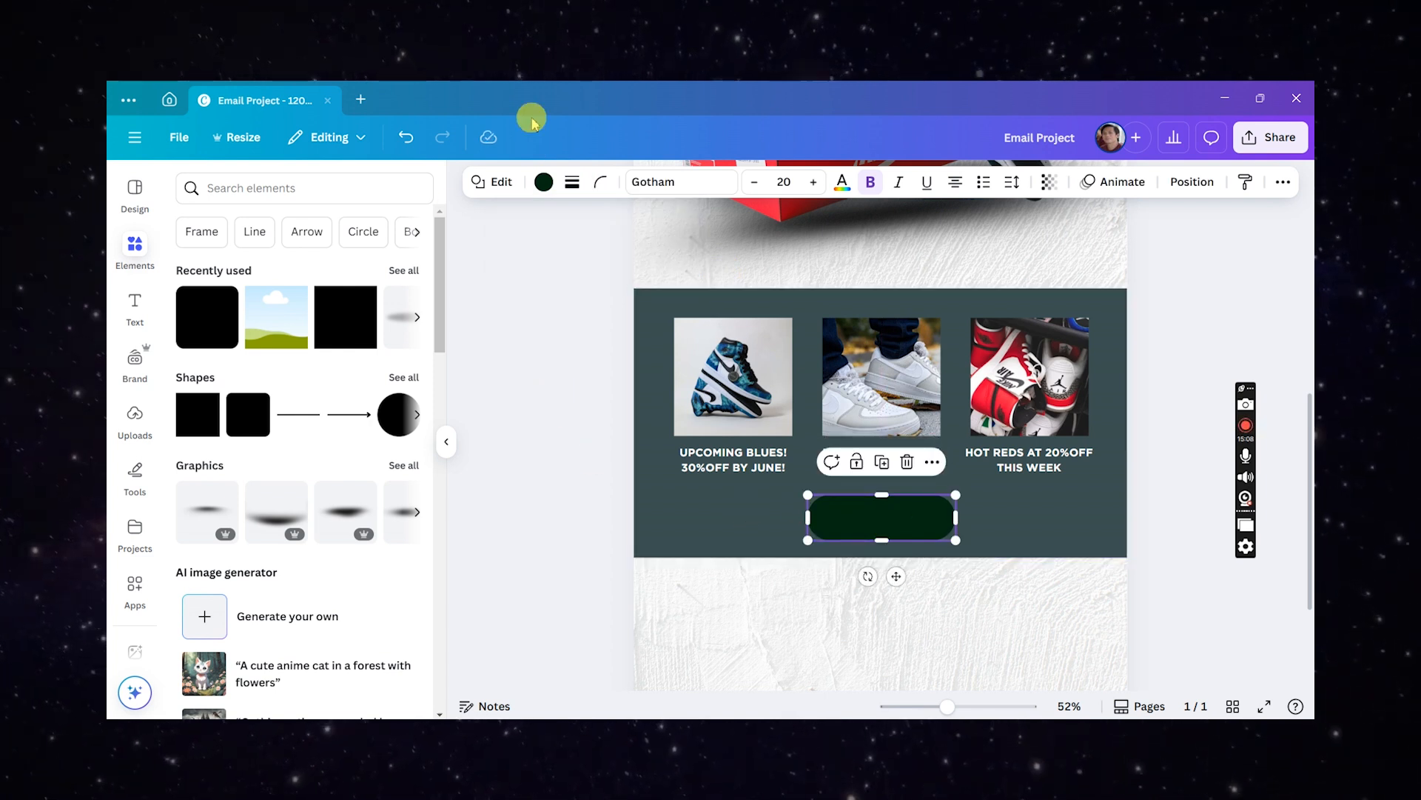
- Fill the pill-shaped button with white from the document colors
{"action": "left_click", "coordinate": [543, 183]}
{"action": "left_click", "coordinate": [403, 300]}
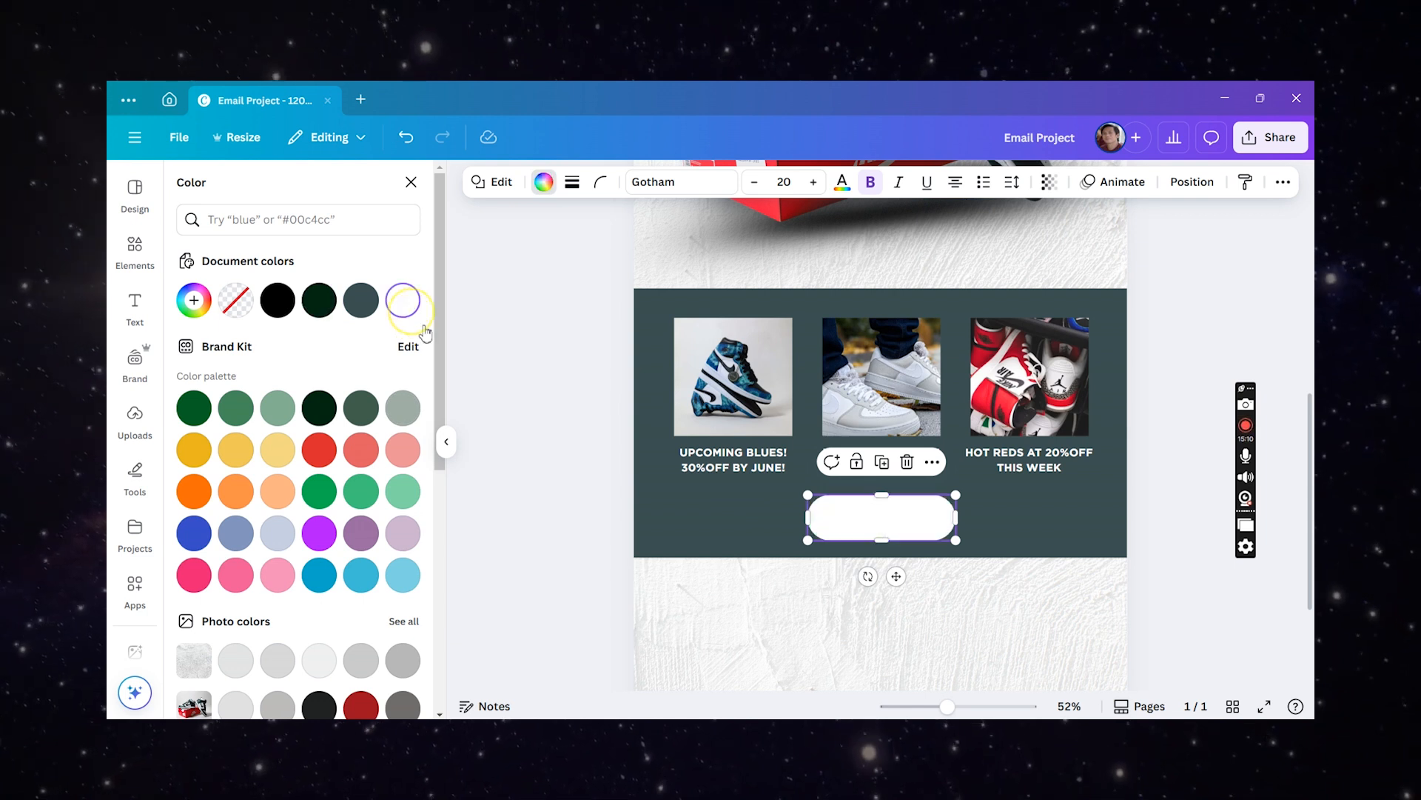
{"action": "left_click", "coordinate": [506, 415]}
- Paste a copy of the "FREE SHIPPING FOR ORDERS ABOVE $300" text just below the dark panel and color it black
{"action": "scroll", "coordinate": [797, 399], "scroll_direction": "up", "scroll_amount": 10}
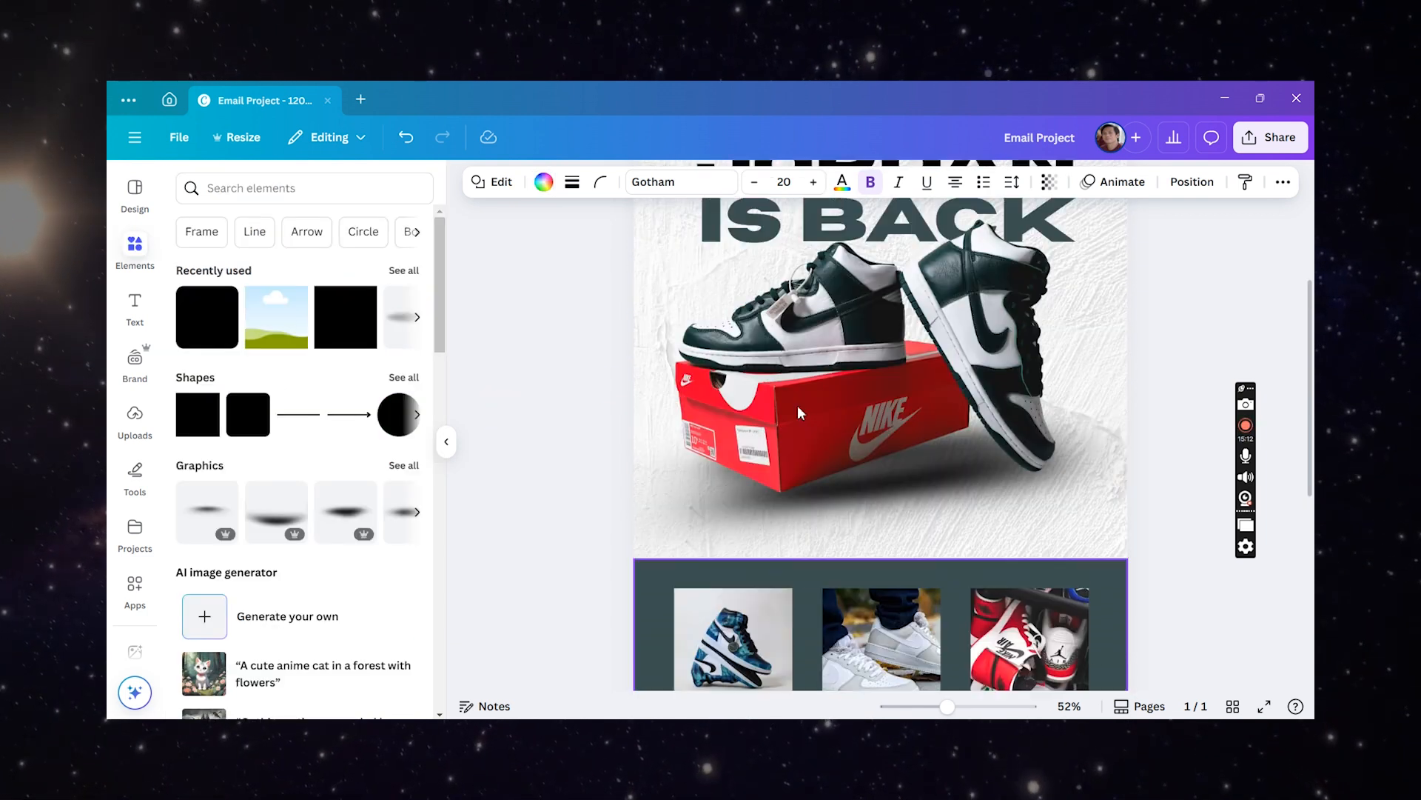
{"action": "scroll", "coordinate": [796, 389], "scroll_direction": "up", "scroll_amount": 1}
{"action": "left_click", "coordinate": [800, 259]}
{"action": "scroll", "coordinate": [792, 300], "scroll_direction": "down", "scroll_amount": 10}
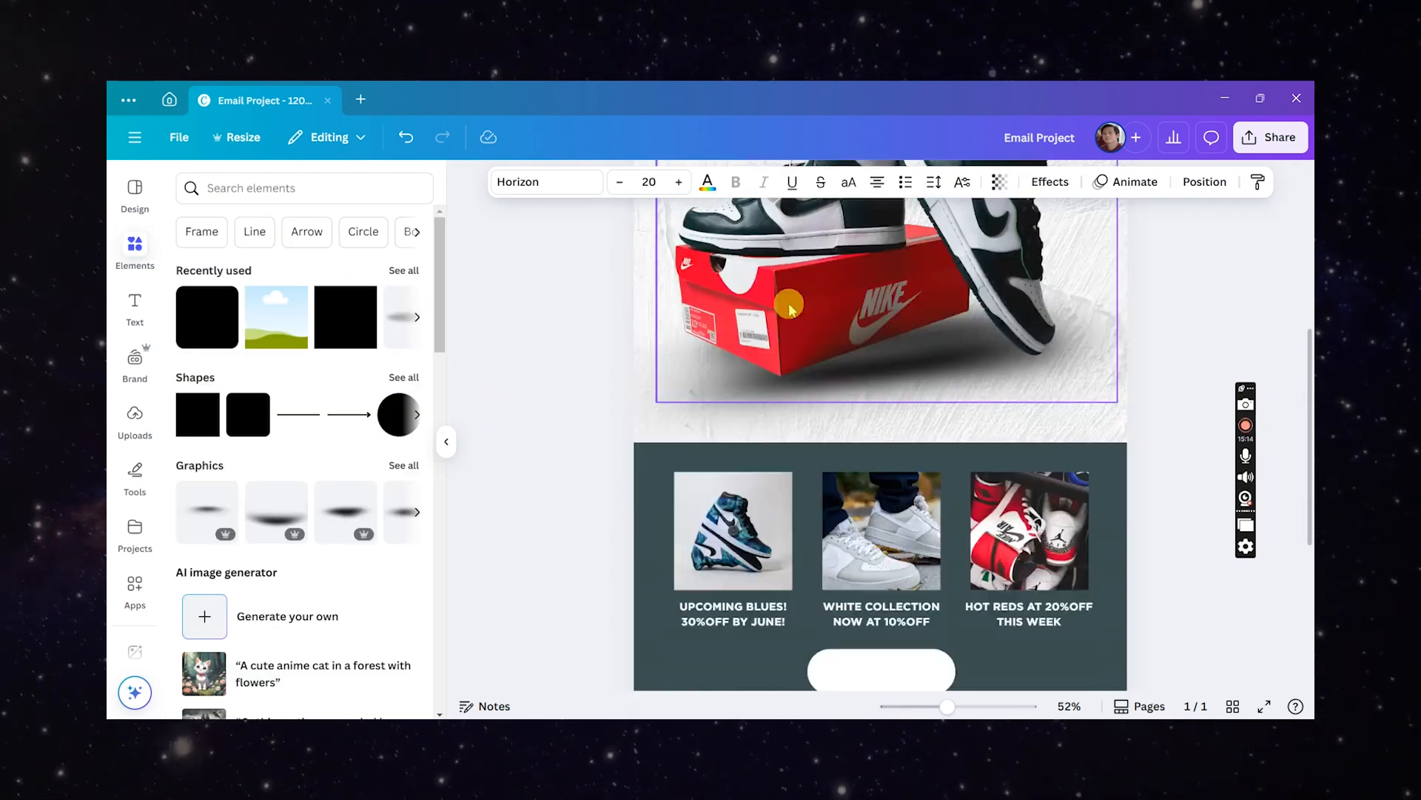
{"action": "scroll", "coordinate": [801, 437], "scroll_direction": "down", "scroll_amount": 1}
{"action": "key", "text": "ctrl+v"}
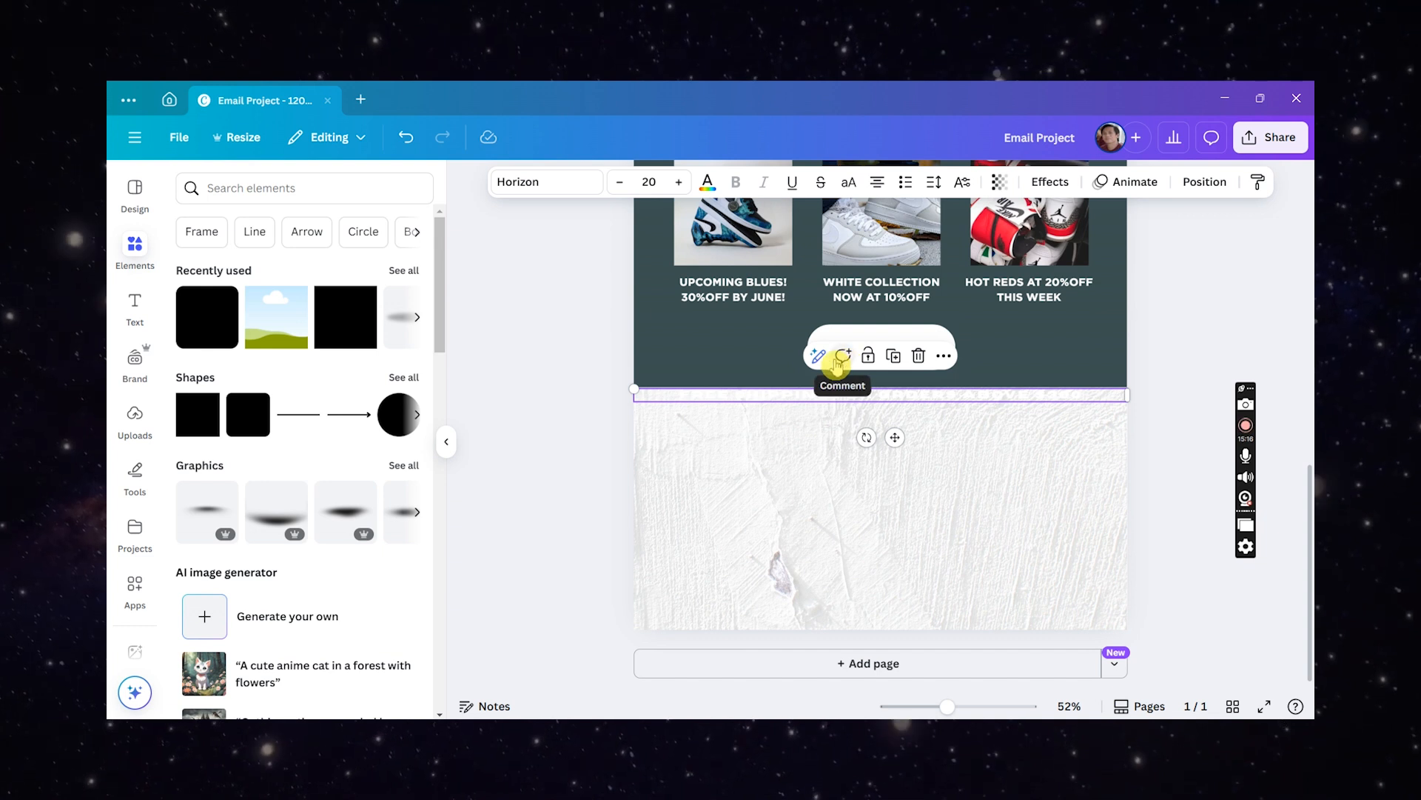
{"action": "left_click", "coordinate": [709, 187]}
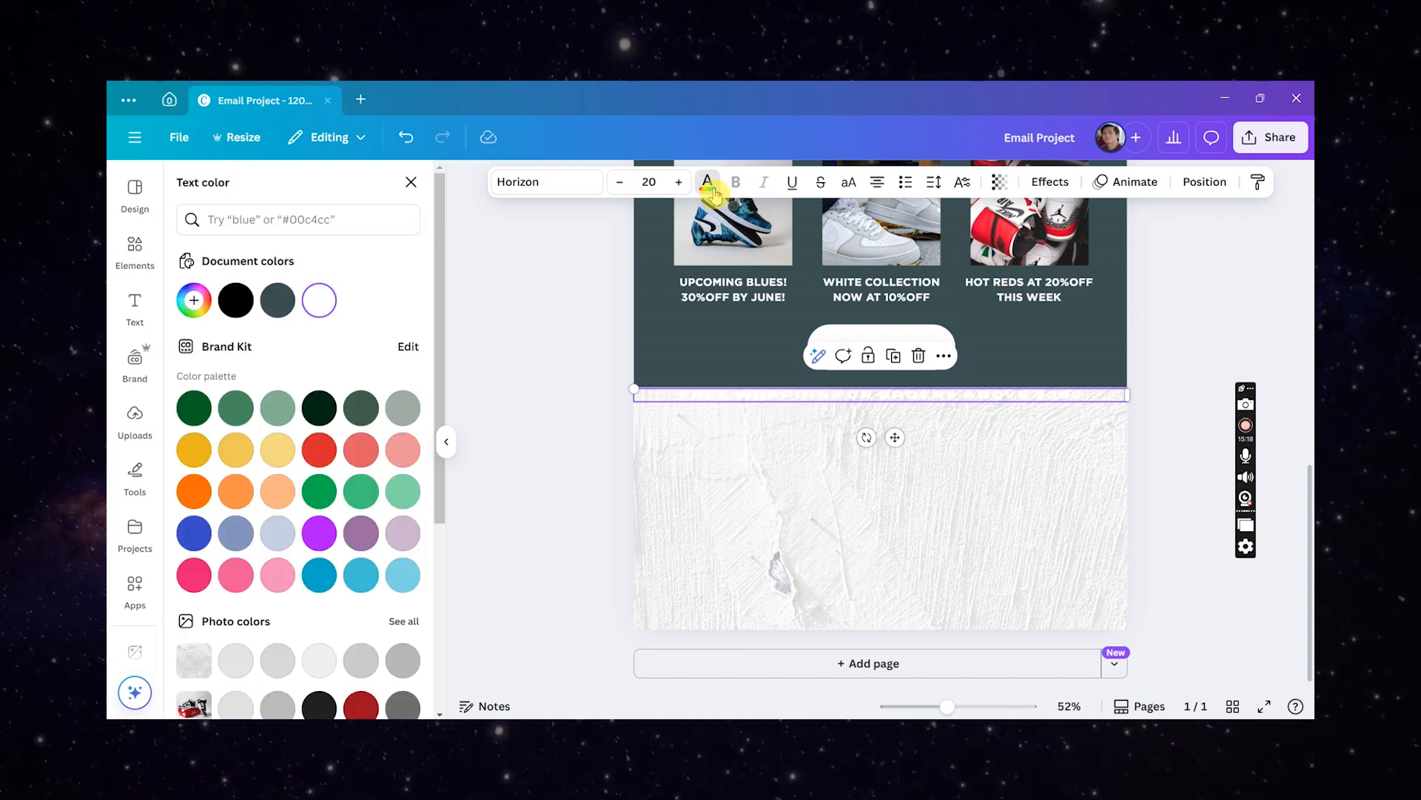
{"action": "left_click", "coordinate": [235, 300]}
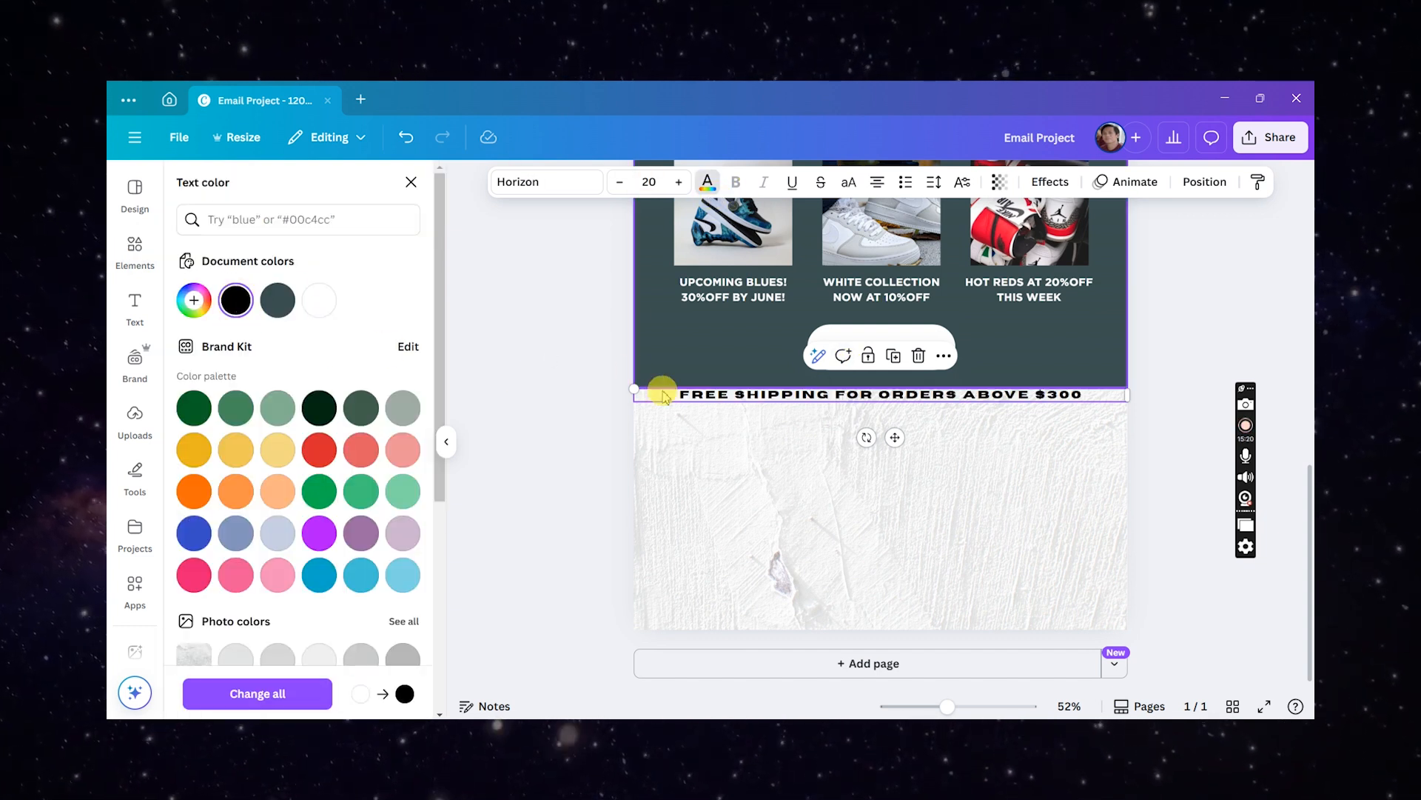
- Replace the pasted text with "VIEW SALE" and set its font size to 50
{"action": "double_click", "coordinate": [712, 394]}
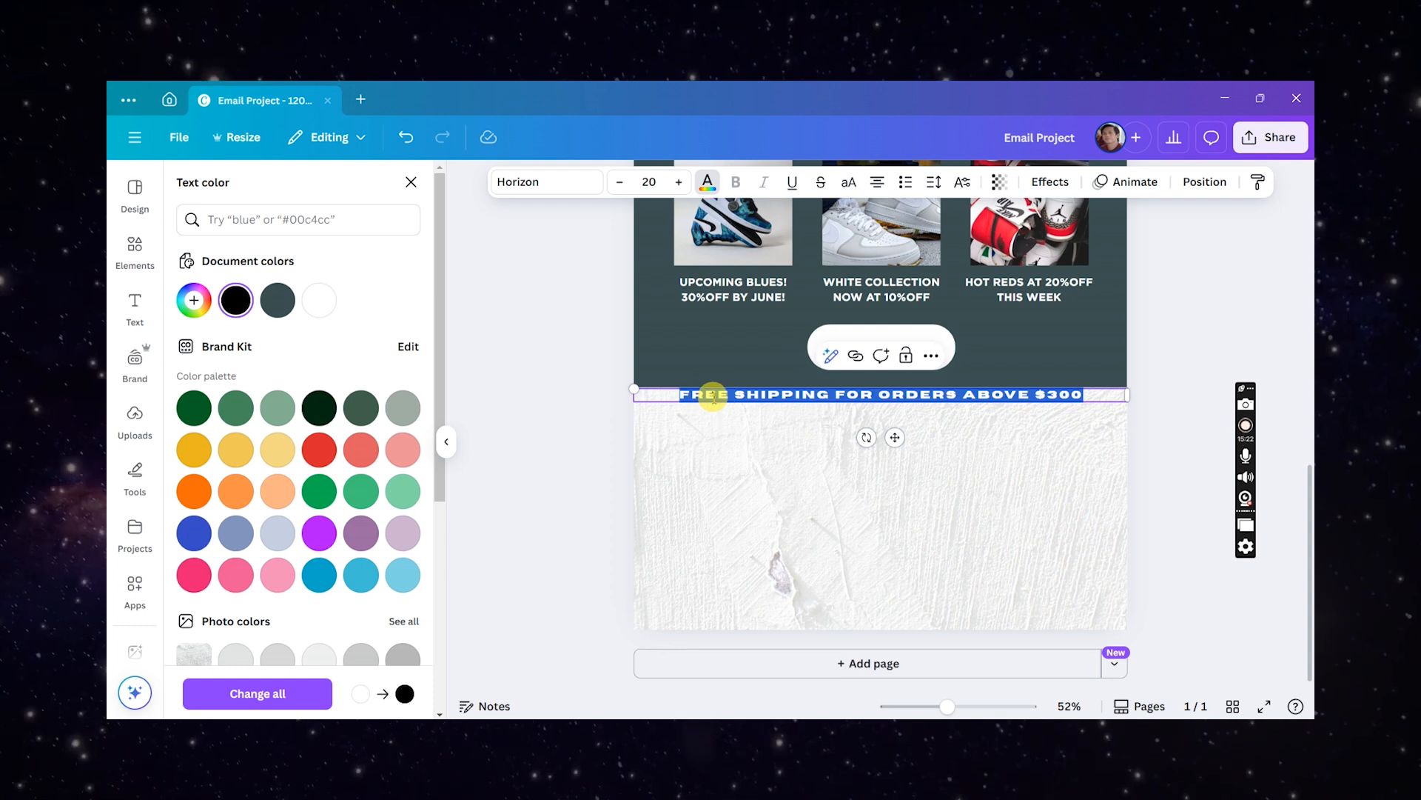
{"action": "key", "text": "ctrl+a"}
{"action": "type", "text": "VIEW"}
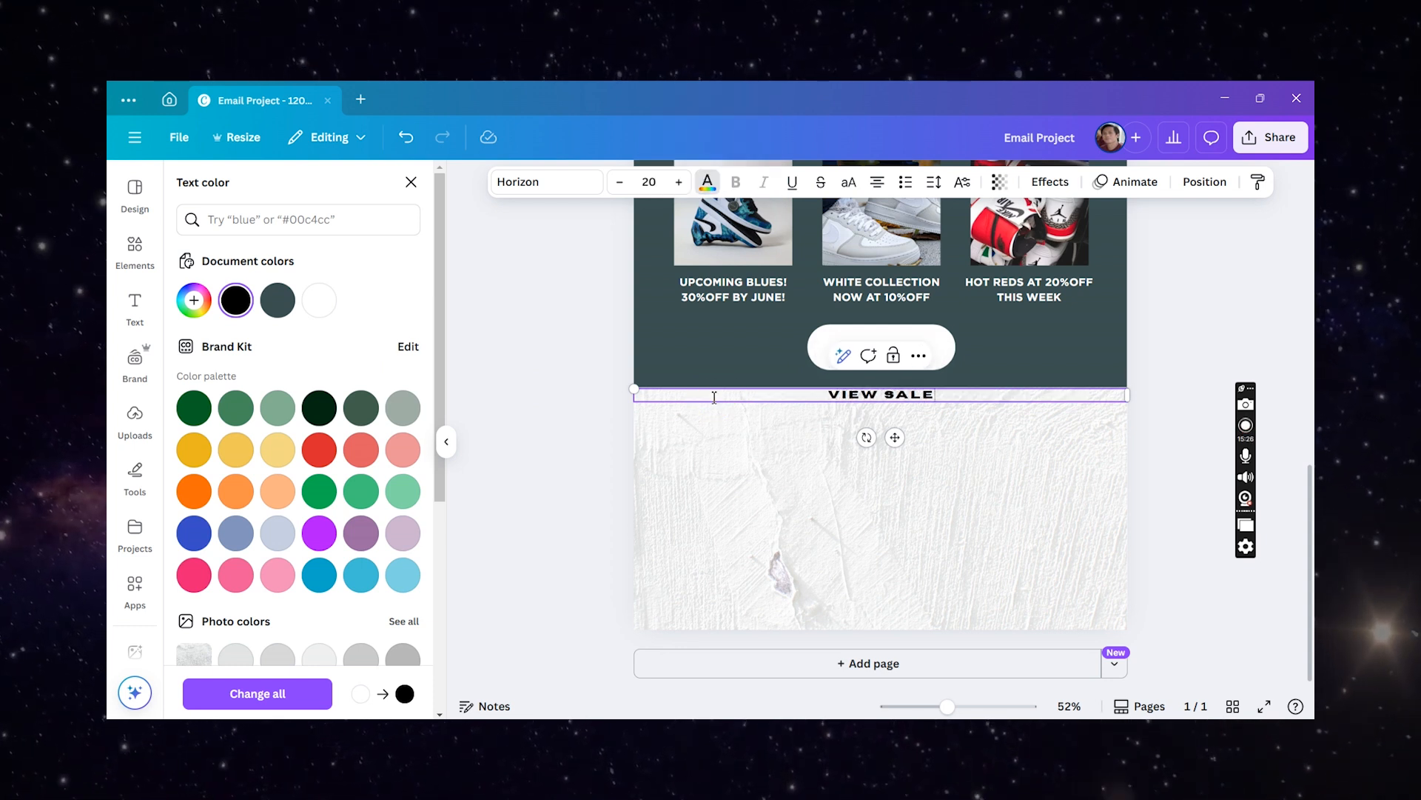
{"action": "left_click", "coordinate": [648, 181]}
{"action": "type", "text": "5"}
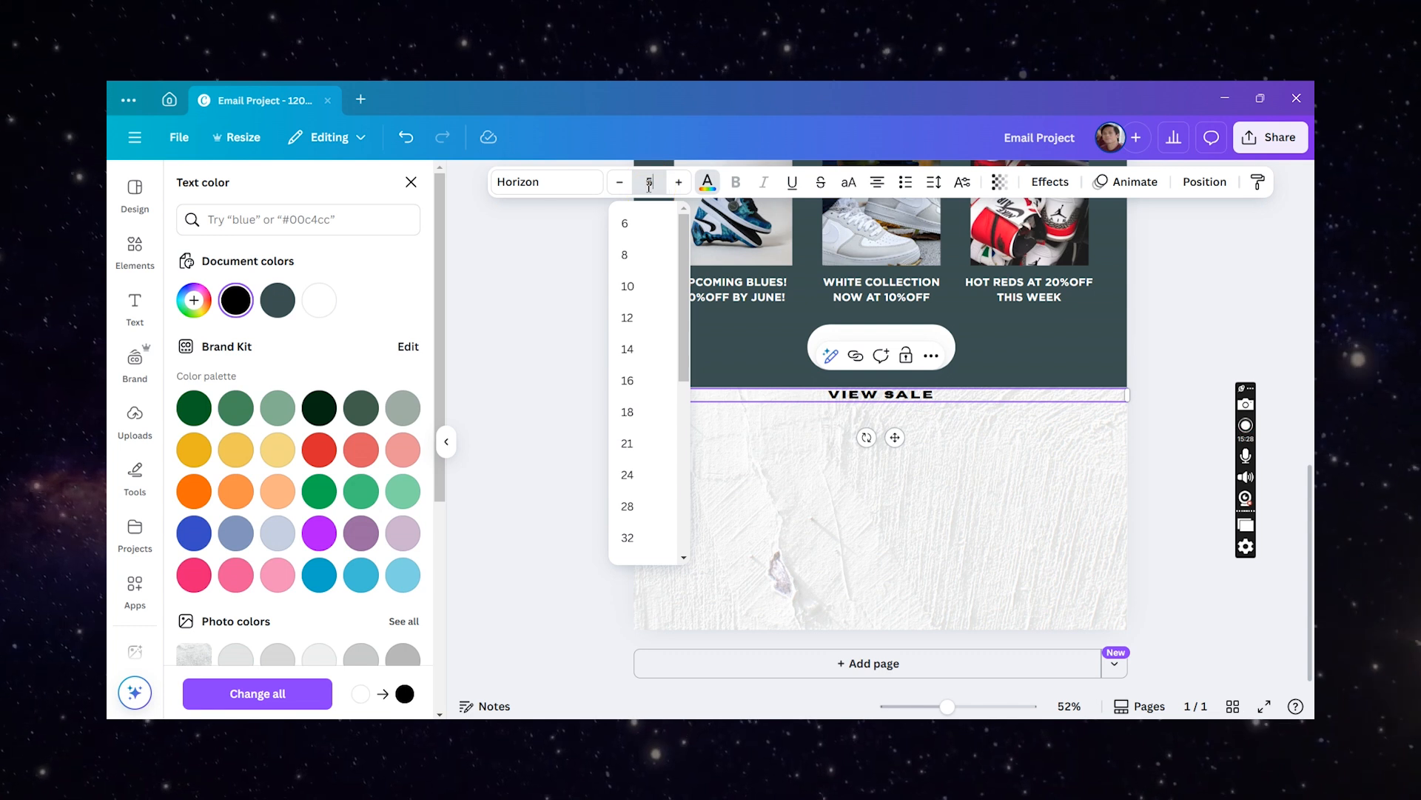
{"action": "type", "text": "0"}
{"action": "key", "text": "Return"}
- Set the letter spacing of the "VIEW SALE" text to 10
{"action": "left_click", "coordinate": [961, 181]}
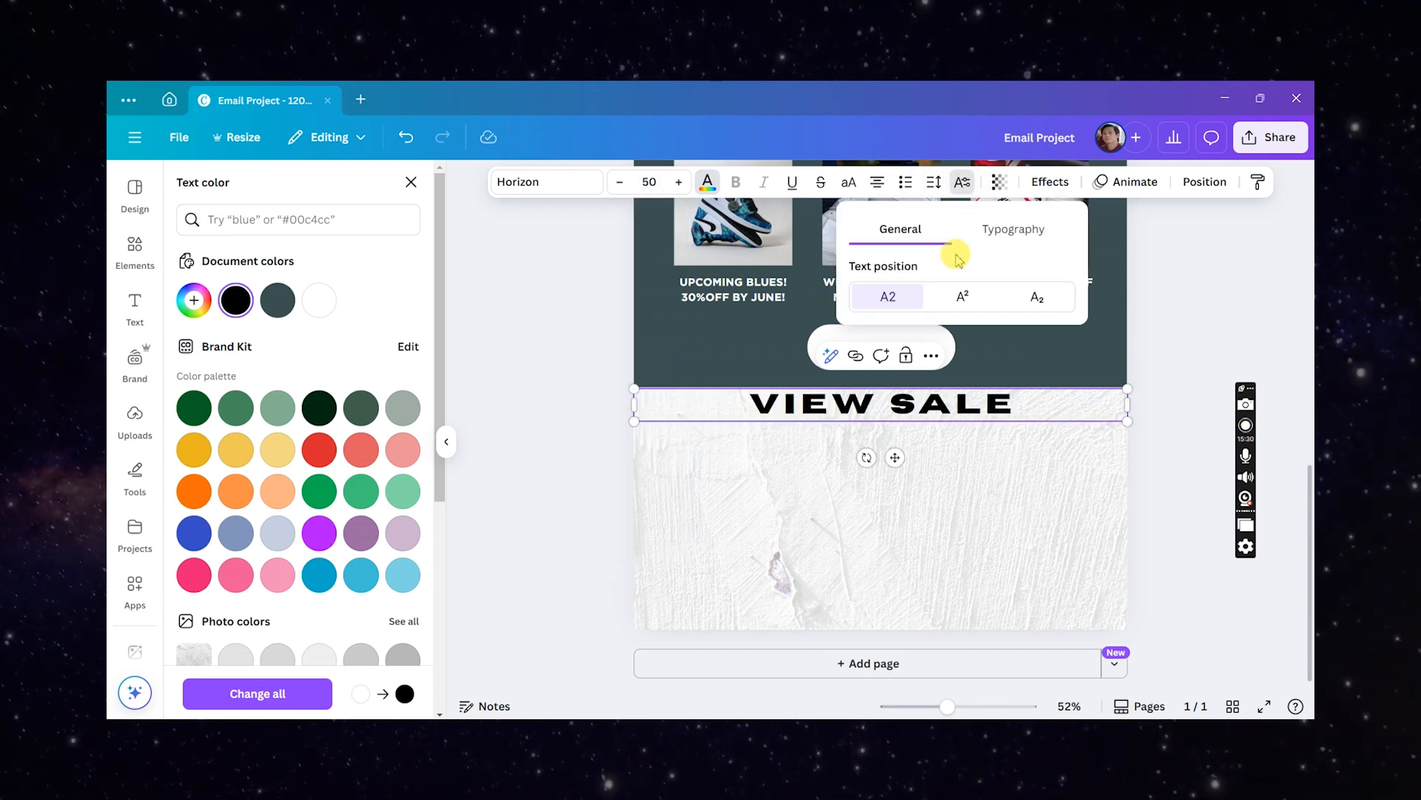
{"action": "left_click", "coordinate": [933, 182]}
{"action": "left_click_drag", "start_coordinate": [896, 251], "coordinate": [885, 251]}
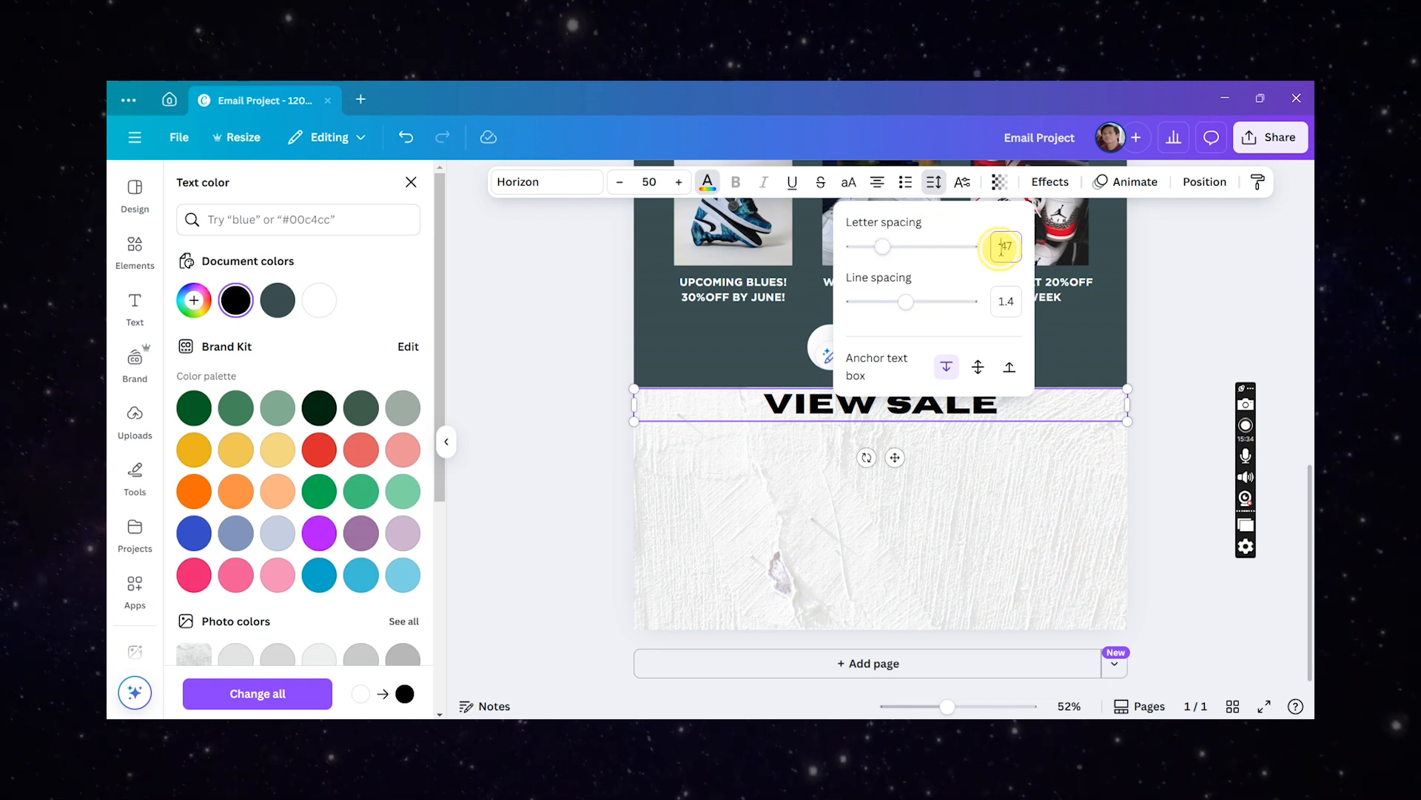
{"action": "type", "text": "10"}
{"action": "key", "text": "Return"}
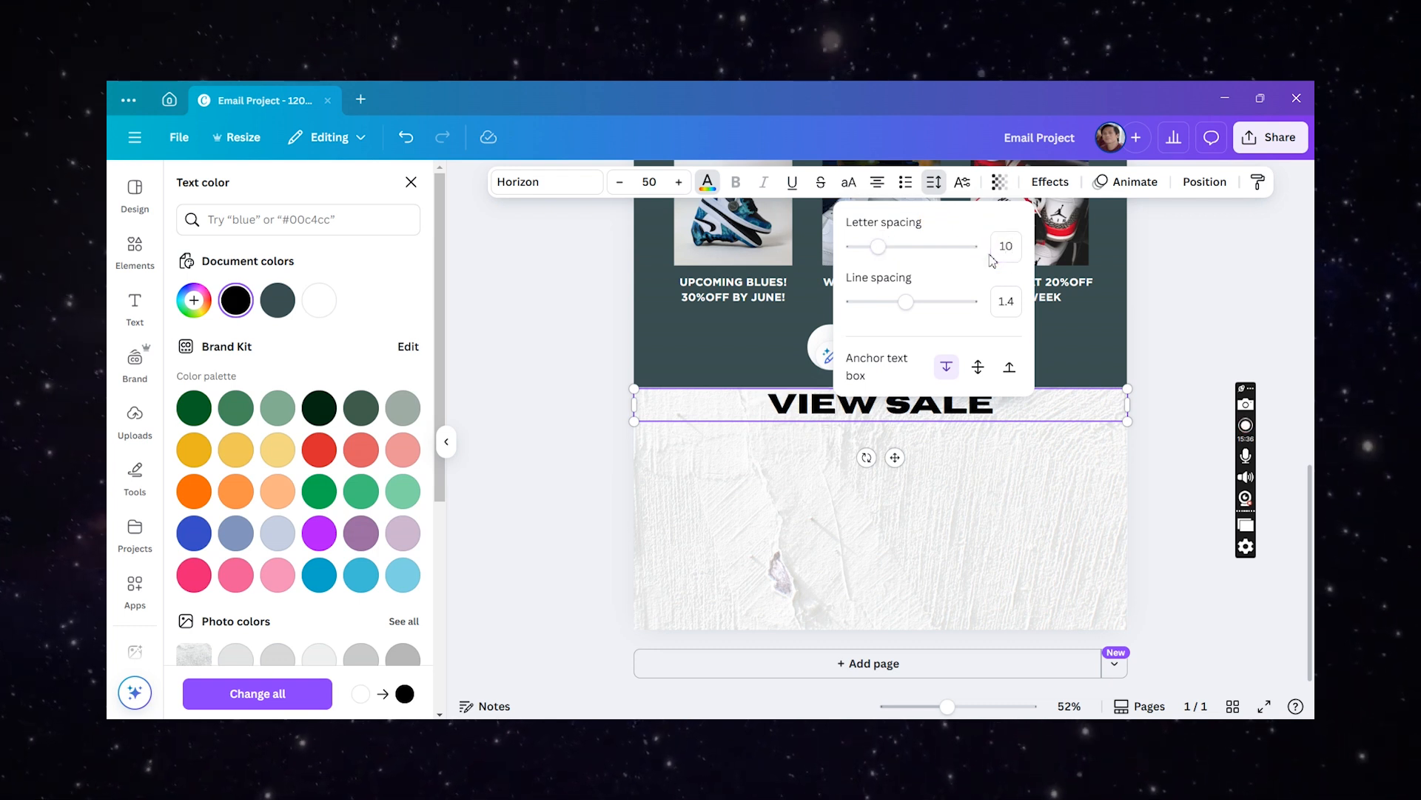
- Shrink the "VIEW SALE" text to a font size of about 27.7 and center it on the white pill button
{"action": "left_click_drag", "start_coordinate": [641, 405], "coordinate": [793, 393]}
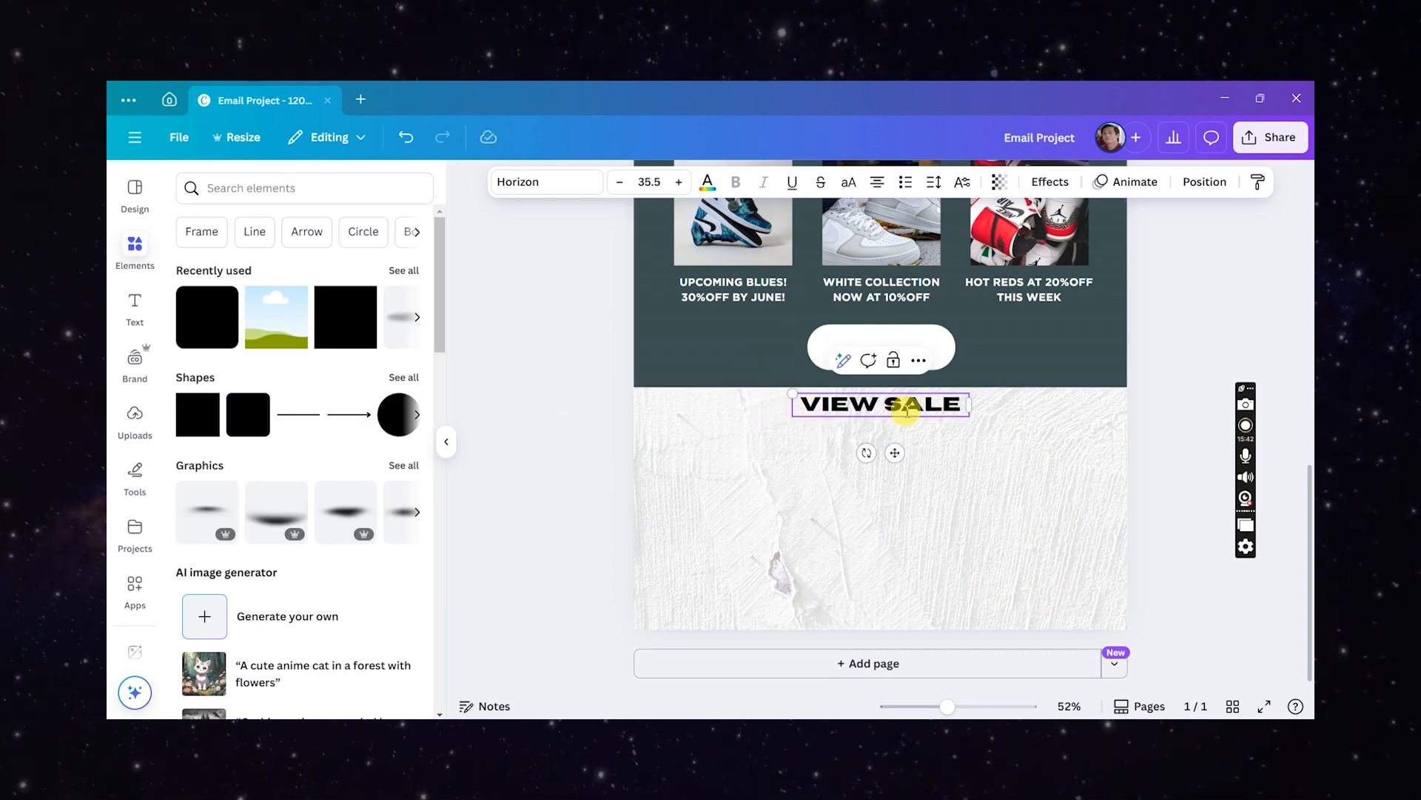
{"action": "left_click_drag", "start_coordinate": [916, 406], "coordinate": [949, 349]}
{"action": "scroll", "coordinate": [956, 357], "scroll_direction": "up", "scroll_amount": 2}
{"action": "left_click", "coordinate": [1088, 365]}
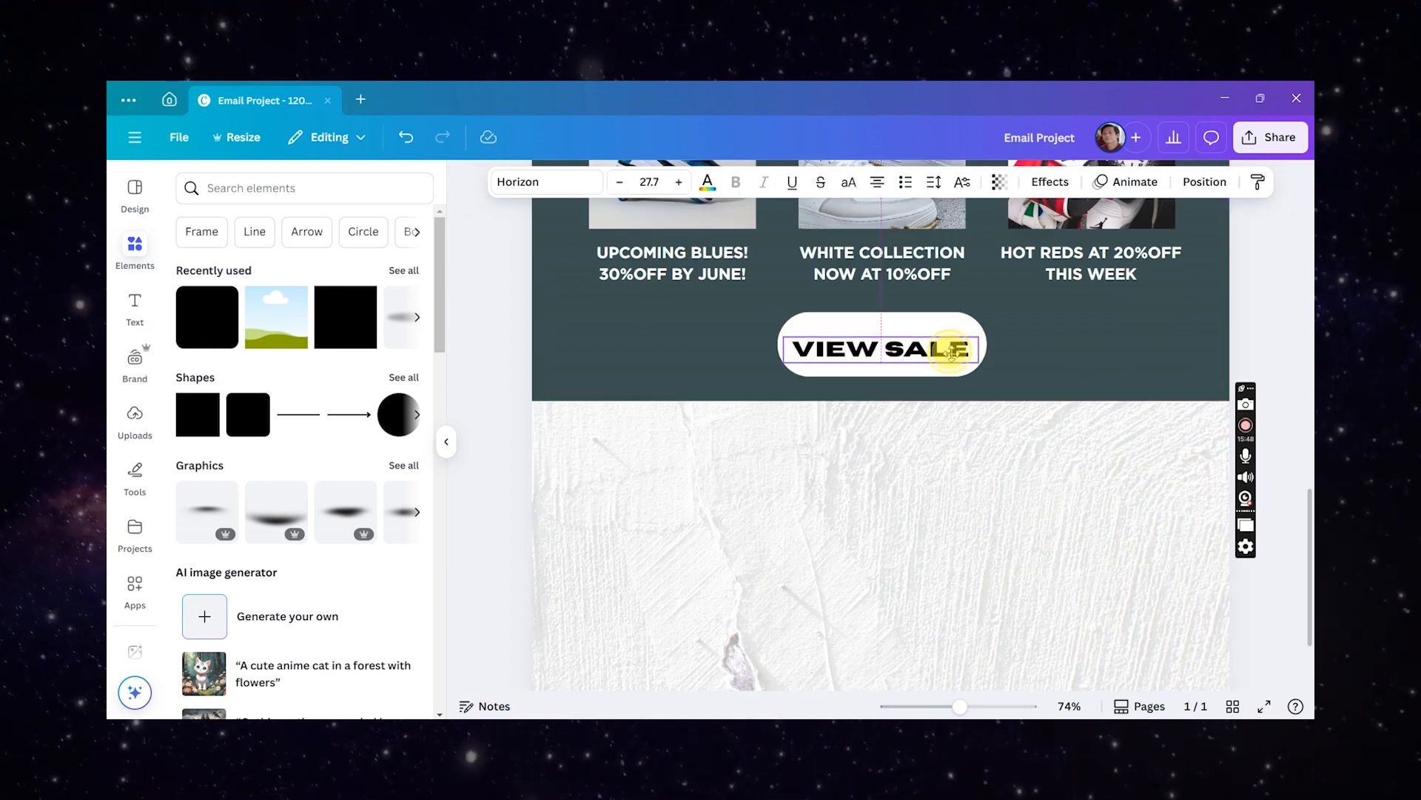
- Scale the "VIEW SALE" text down to about 26.1, keep it centered, and make the white pill button slightly shorter
{"action": "scroll", "coordinate": [952, 342], "scroll_direction": "down", "scroll_amount": 2}
{"action": "left_click", "coordinate": [1063, 374]}
{"action": "scroll", "coordinate": [997, 385], "scroll_direction": "up", "scroll_amount": 3}
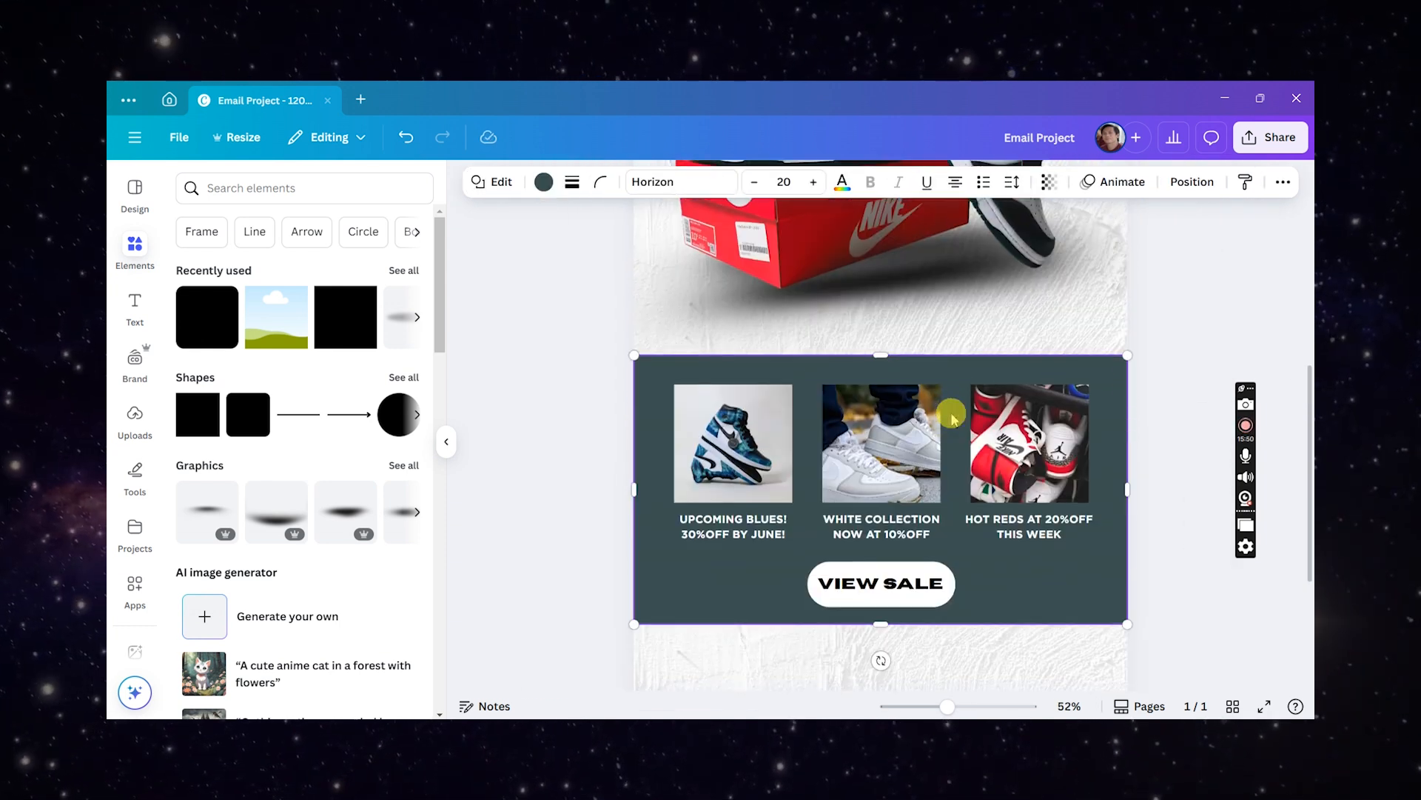
{"action": "scroll", "coordinate": [998, 385], "scroll_direction": "down", "scroll_amount": 2}
{"action": "left_click", "coordinate": [1147, 429]}
{"action": "scroll", "coordinate": [1037, 501], "scroll_direction": "up", "scroll_amount": 3}
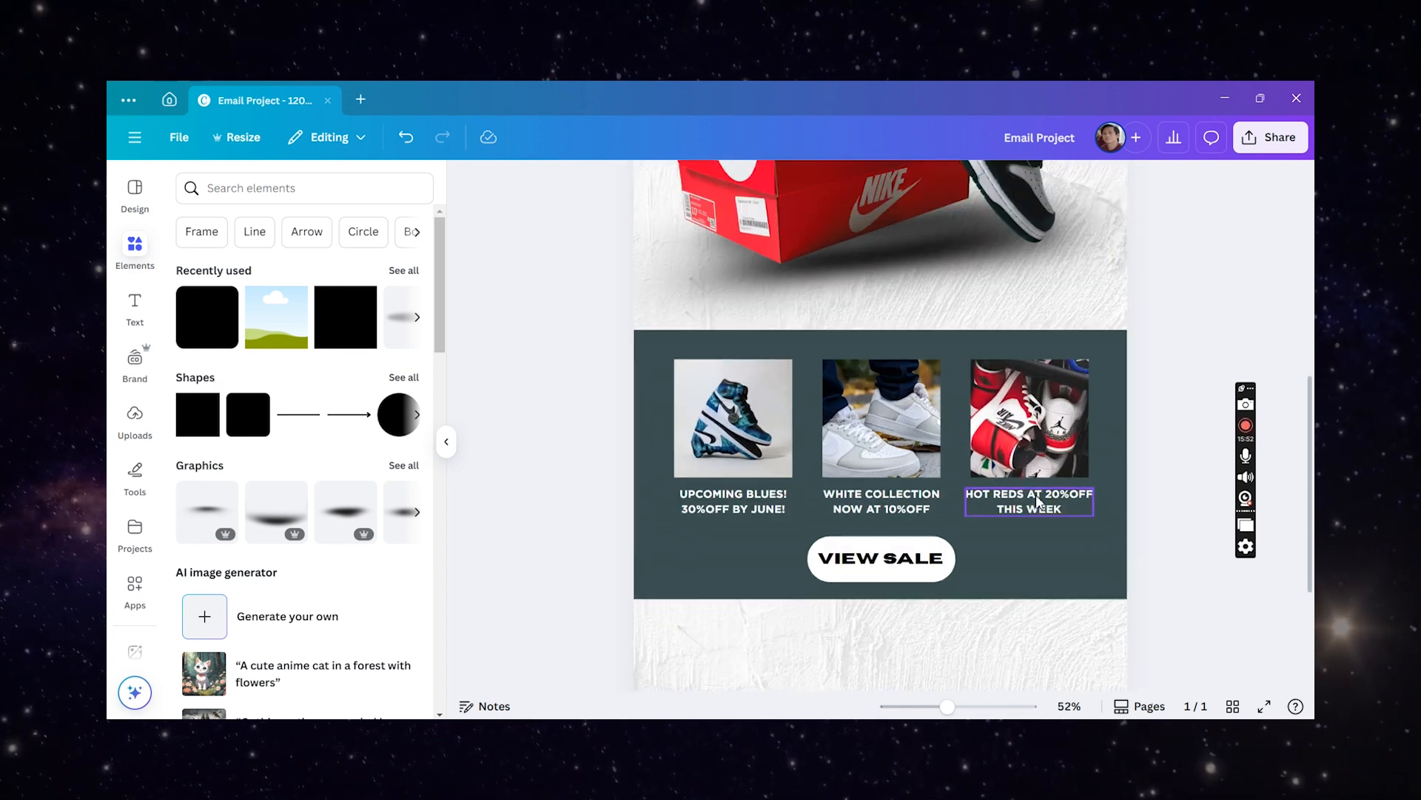
{"action": "scroll", "coordinate": [948, 519], "scroll_direction": "down", "scroll_amount": 2}
{"action": "left_click", "coordinate": [944, 443]}
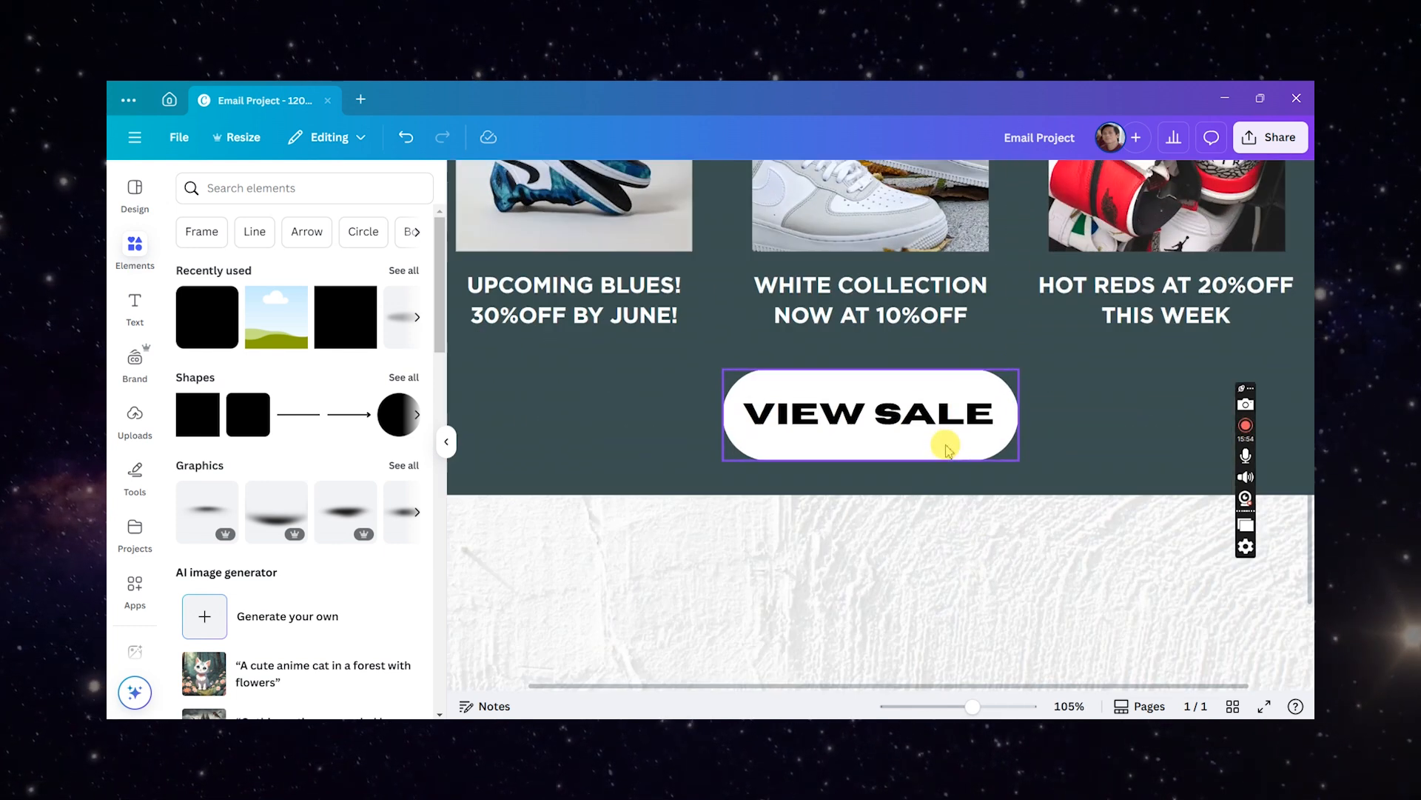
{"action": "scroll", "coordinate": [944, 444], "scroll_direction": "up", "scroll_amount": 2}
{"action": "left_click_drag", "start_coordinate": [1009, 433], "coordinate": [997, 429]}
{"action": "left_click", "coordinate": [938, 457]}
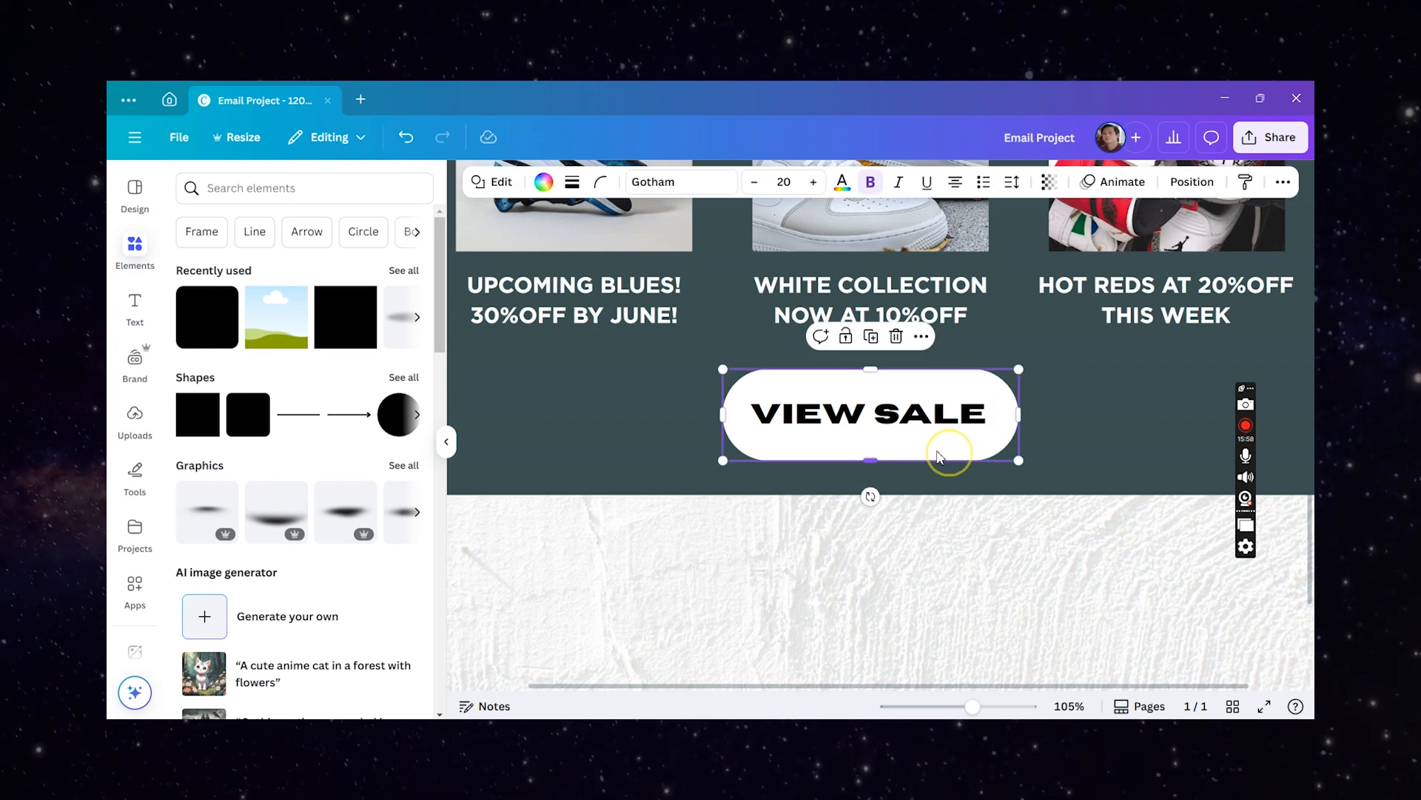
{"action": "left_click_drag", "start_coordinate": [875, 374], "coordinate": [888, 420]}
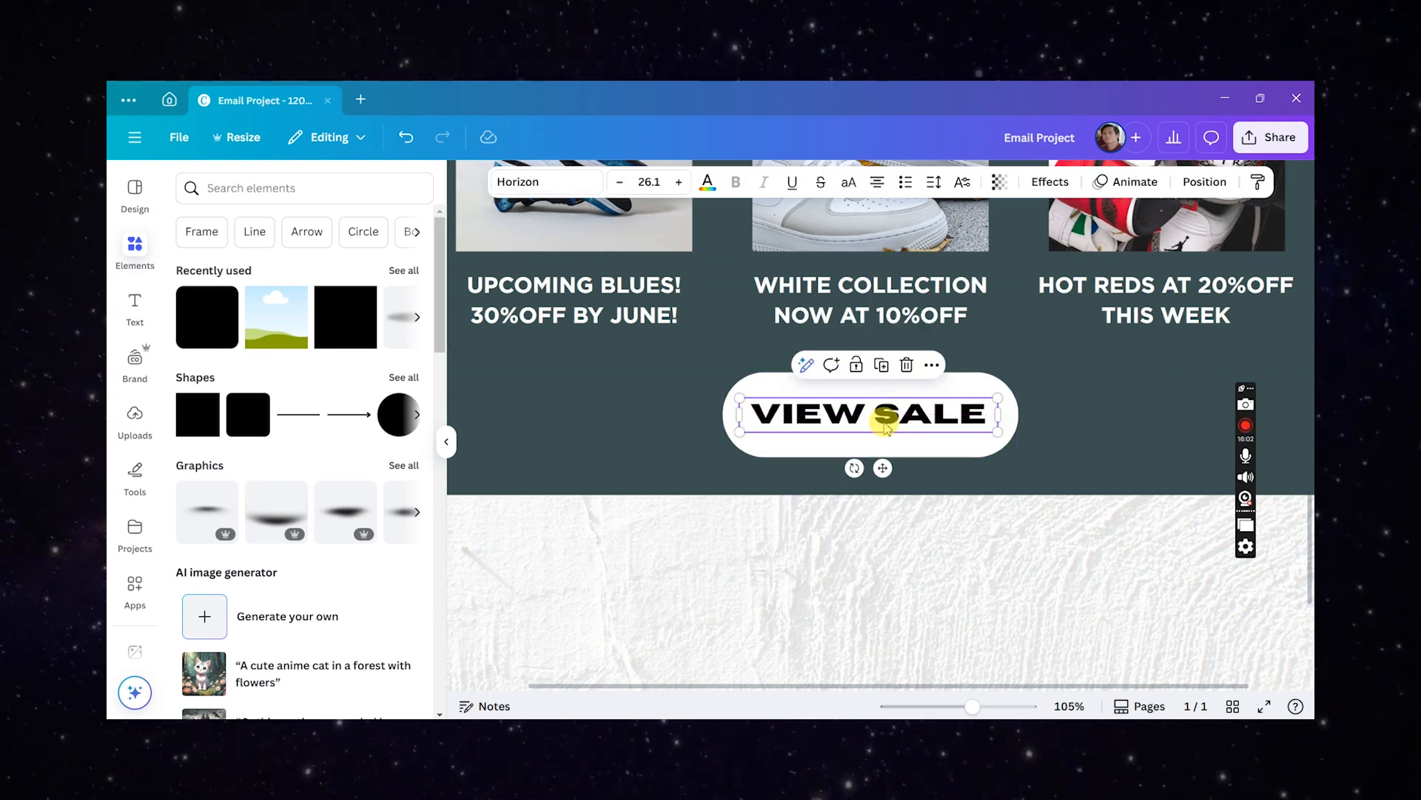
- Review the email layout from the empty lower background and product panel up to the shipping banner
{"action": "scroll", "coordinate": [886, 426], "scroll_direction": "down", "scroll_amount": 3}
{"action": "scroll", "coordinate": [619, 374], "scroll_direction": "up", "scroll_amount": 3}
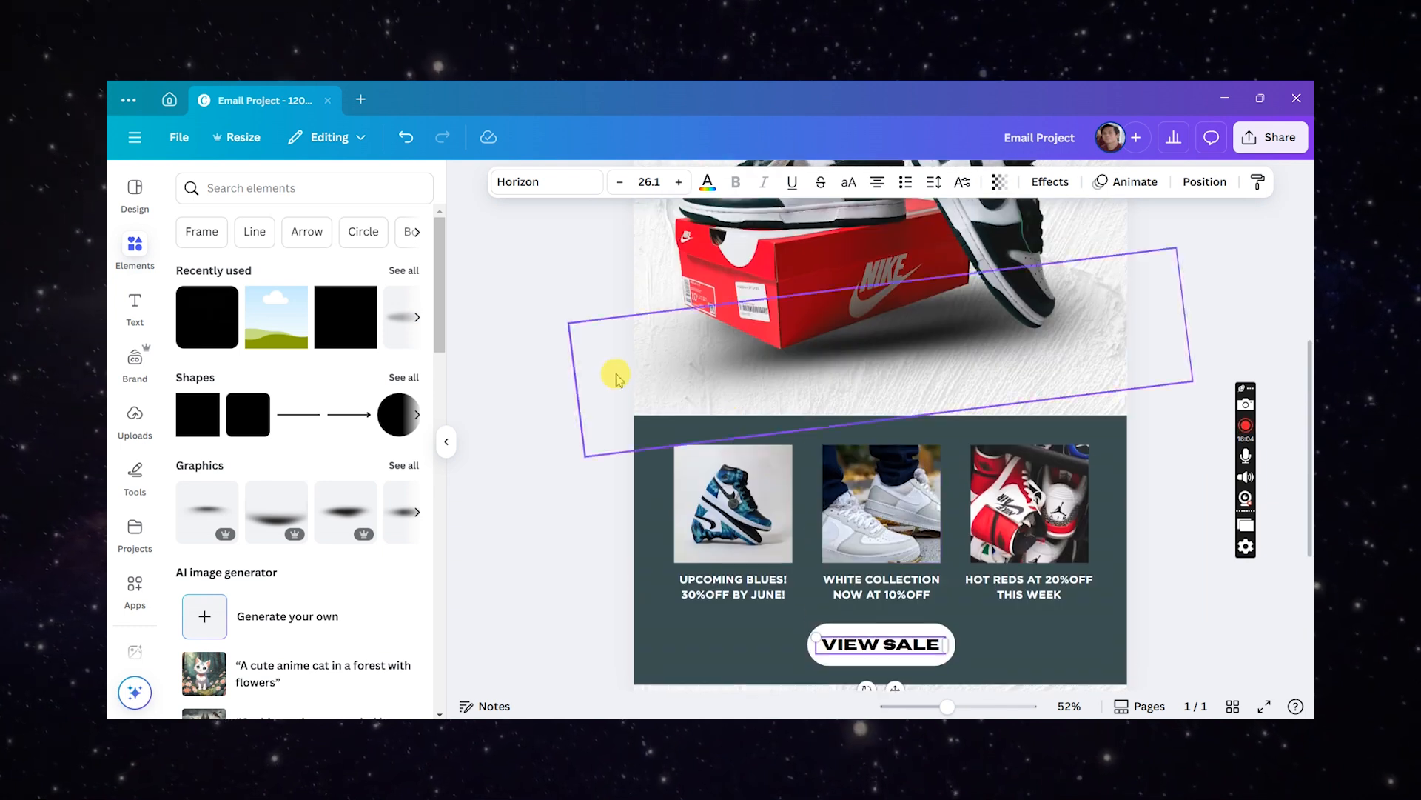
{"action": "left_click", "coordinate": [576, 404]}
{"action": "scroll", "coordinate": [576, 402], "scroll_direction": "down", "scroll_amount": 2}
{"action": "scroll", "coordinate": [714, 460], "scroll_direction": "down", "scroll_amount": 2}
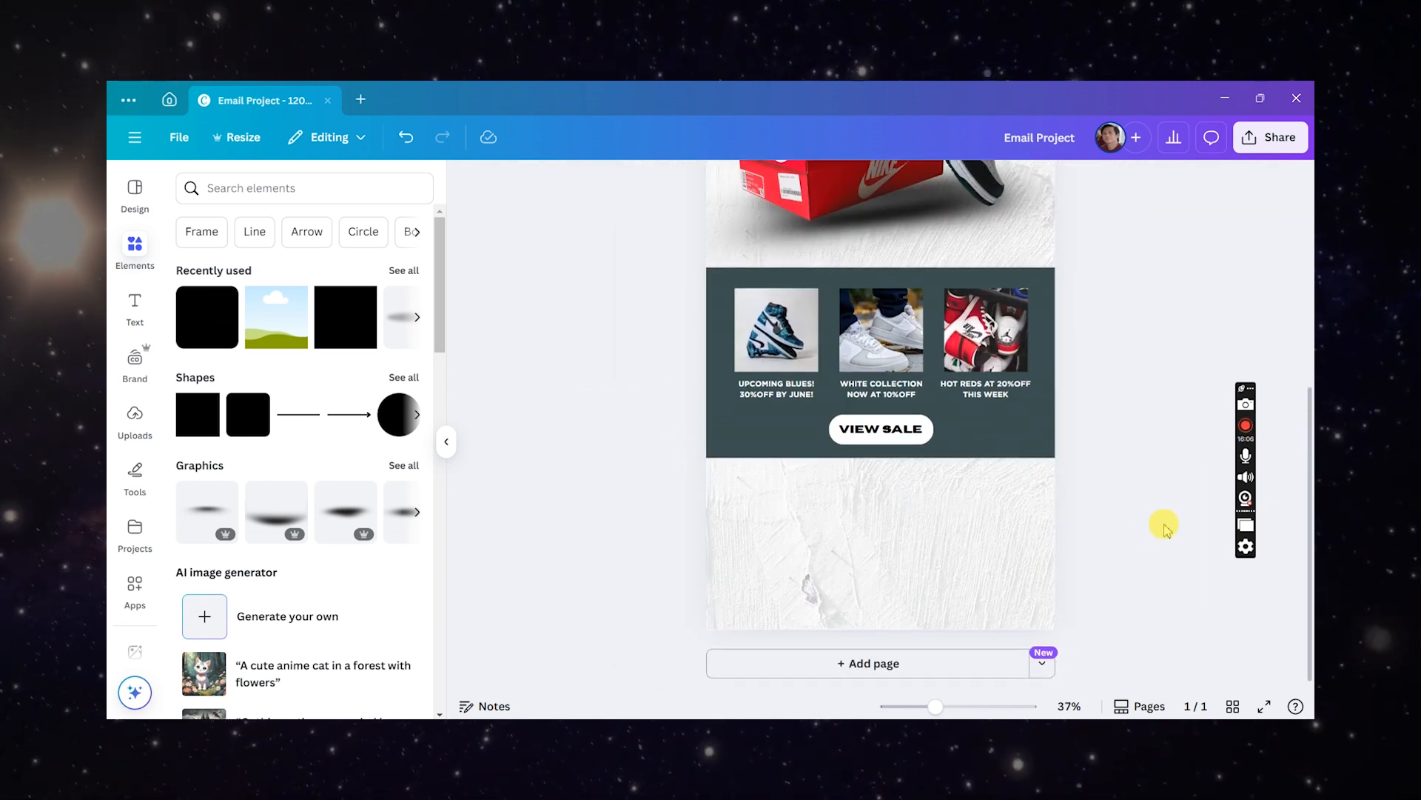
{"action": "left_click", "coordinate": [746, 443]}
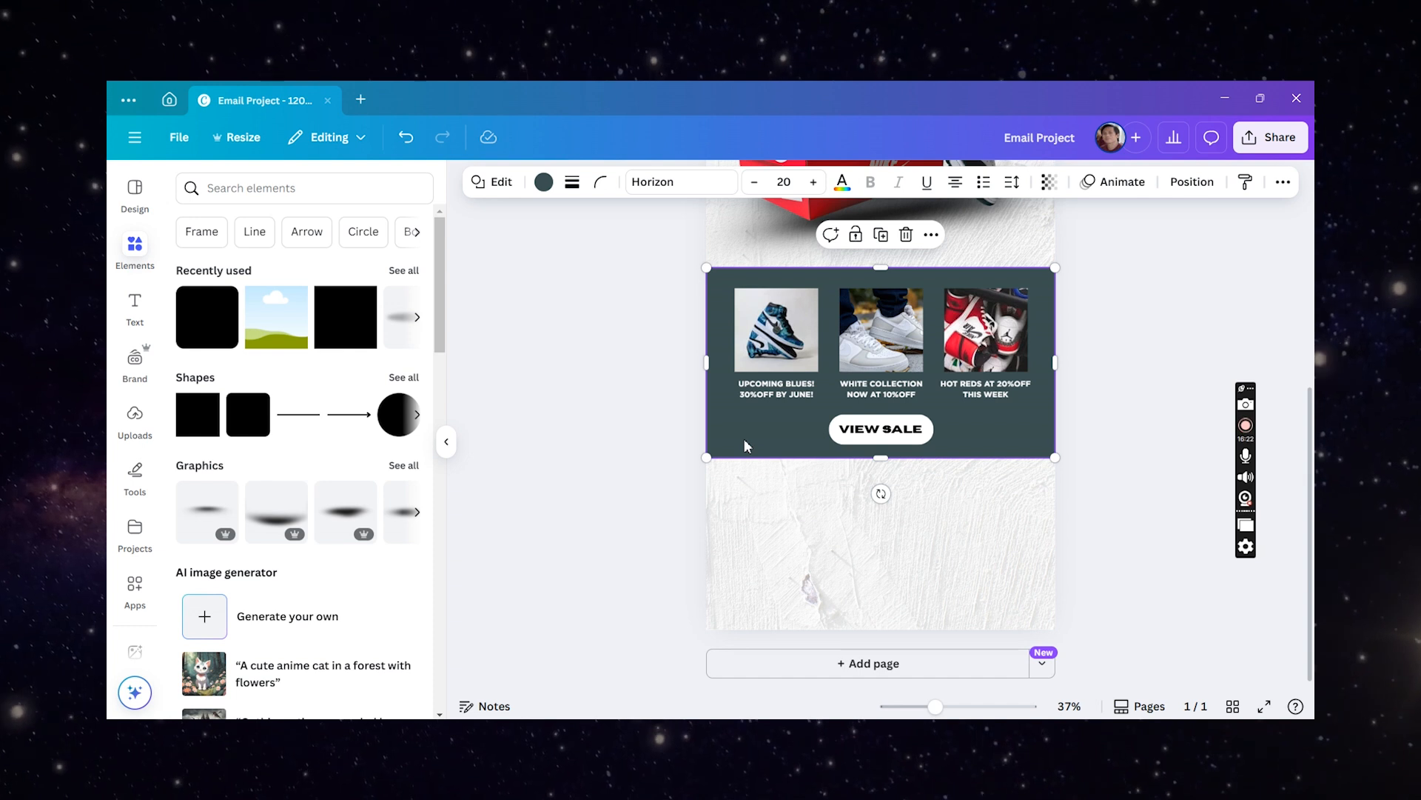
{"action": "left_click", "coordinate": [729, 505]}
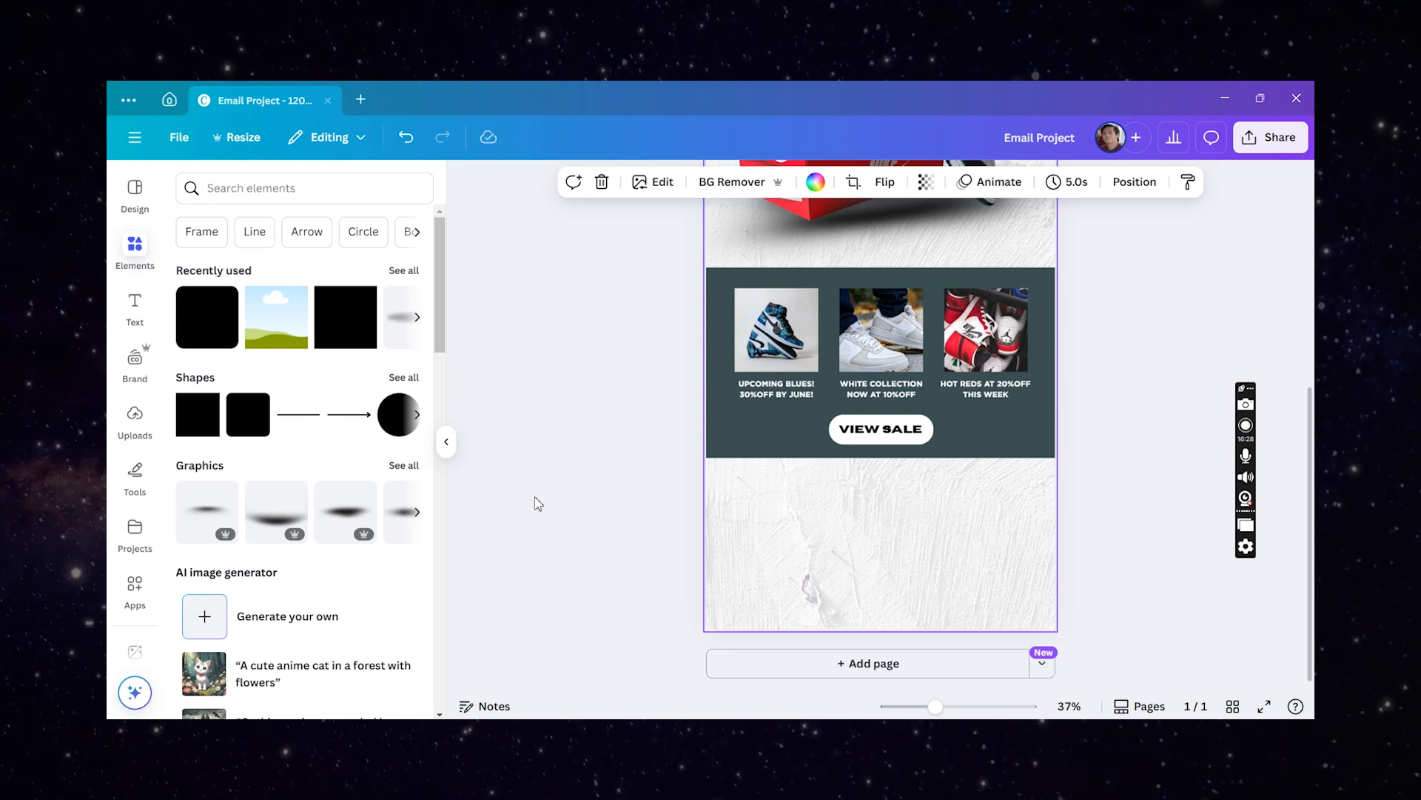
{"action": "scroll", "coordinate": [437, 362], "scroll_direction": "down", "scroll_amount": 3}
{"action": "scroll", "coordinate": [440, 370], "scroll_direction": "up", "scroll_amount": 3}
{"action": "scroll", "coordinate": [449, 387], "scroll_direction": "up", "scroll_amount": 5}
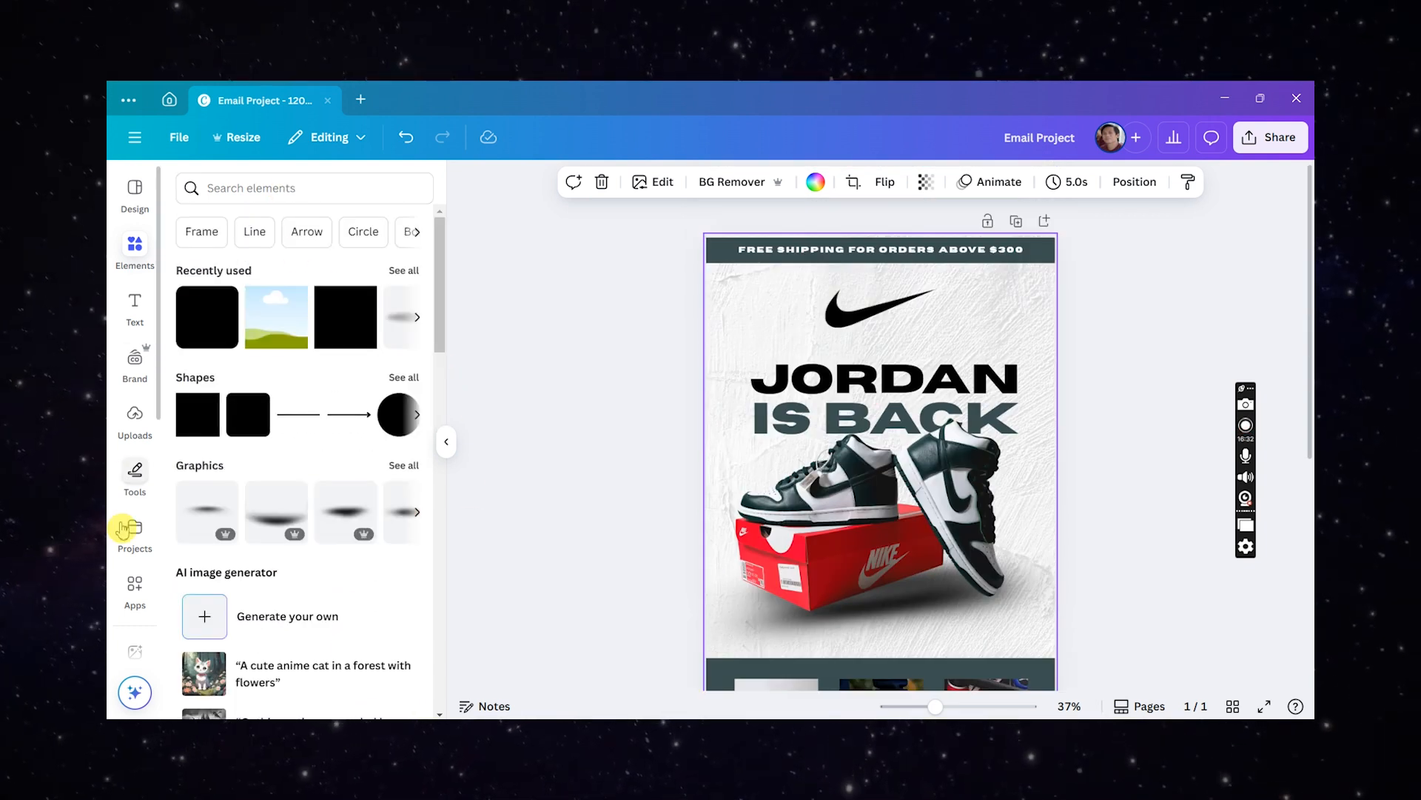
- Add the recently used photo of the white high-top sneaker with red lining and black sole to the email
{"action": "scroll", "coordinate": [135, 567], "scroll_direction": "down", "scroll_amount": 3}
{"action": "left_click", "coordinate": [135, 559]}
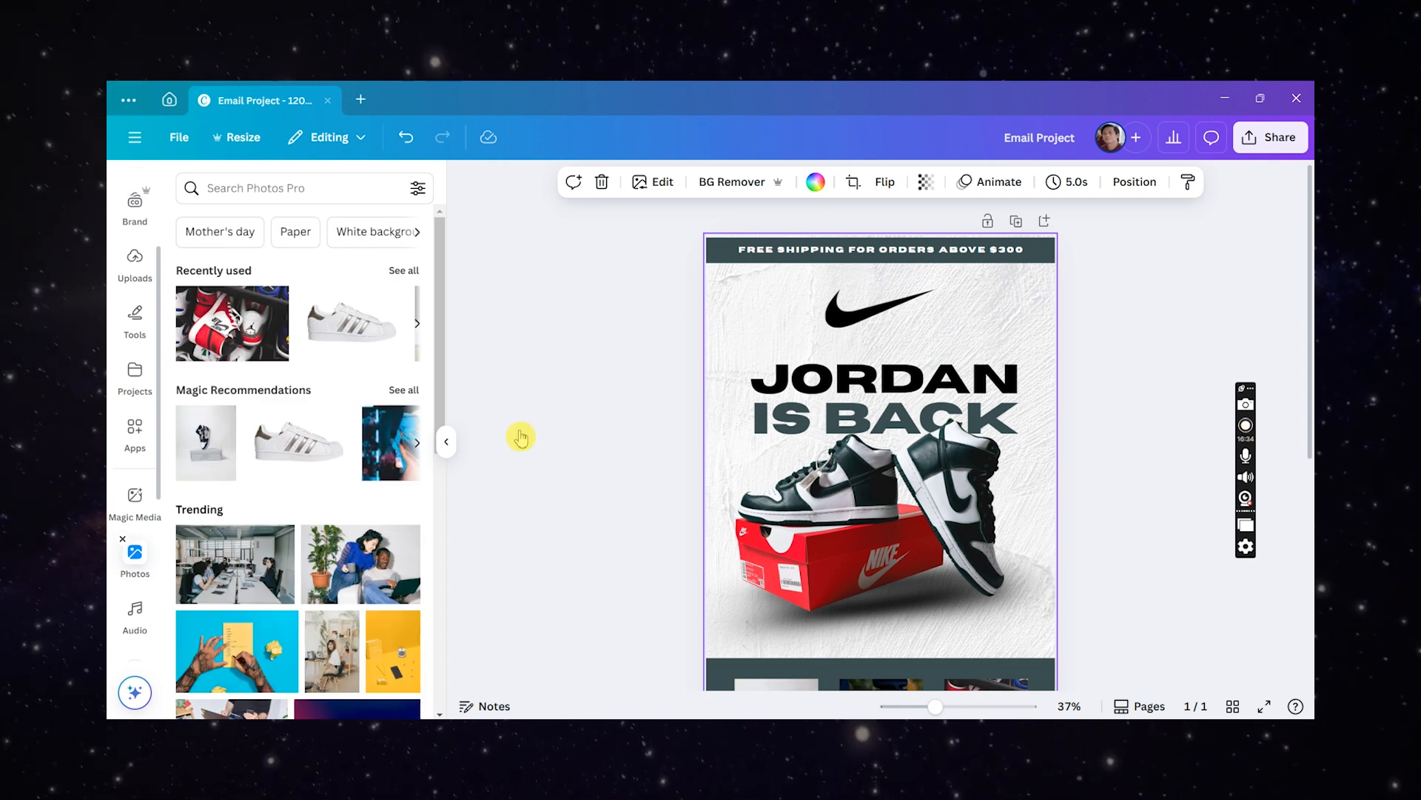
{"action": "scroll", "coordinate": [344, 442], "scroll_direction": "down", "scroll_amount": 3}
{"action": "scroll", "coordinate": [346, 440], "scroll_direction": "up", "scroll_amount": 3}
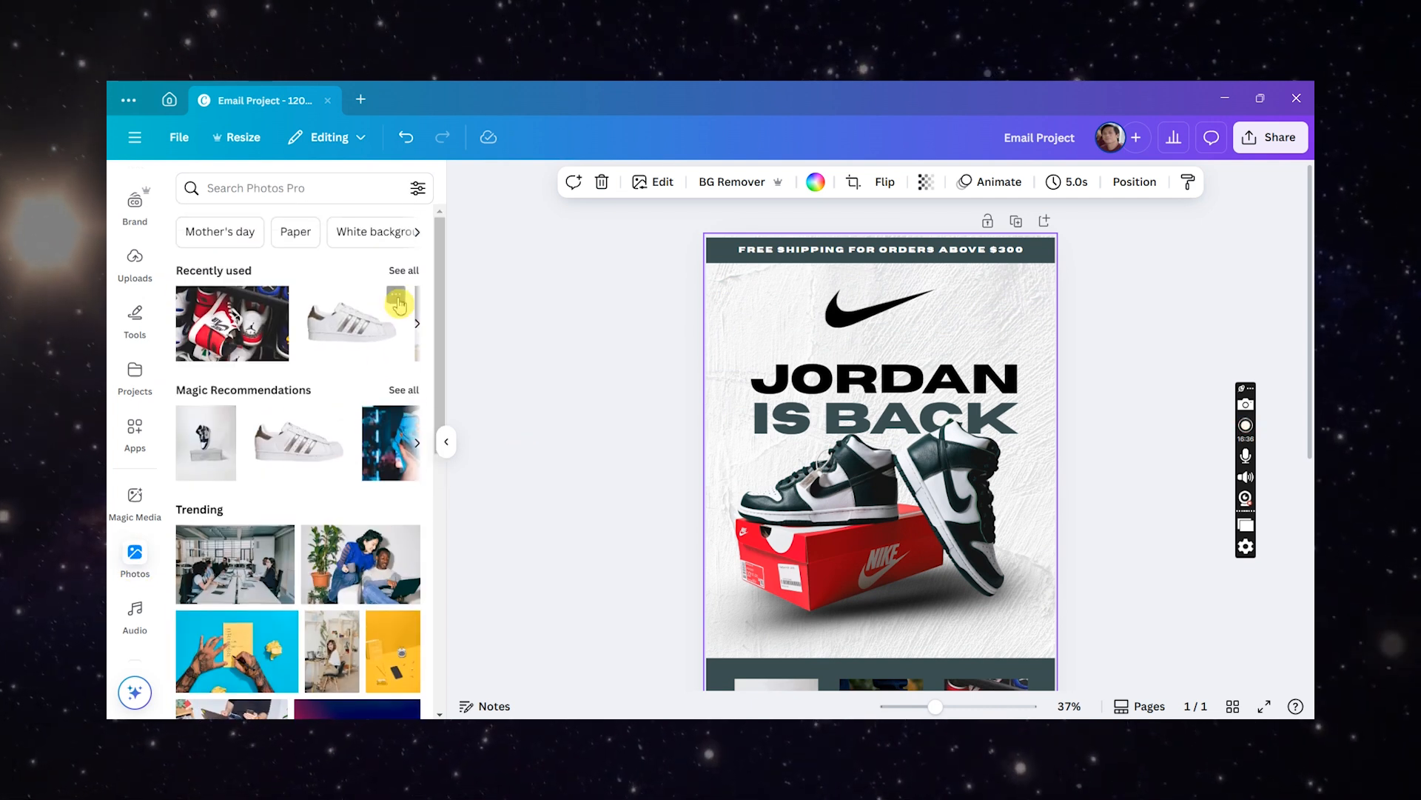
{"action": "left_click", "coordinate": [404, 264]}
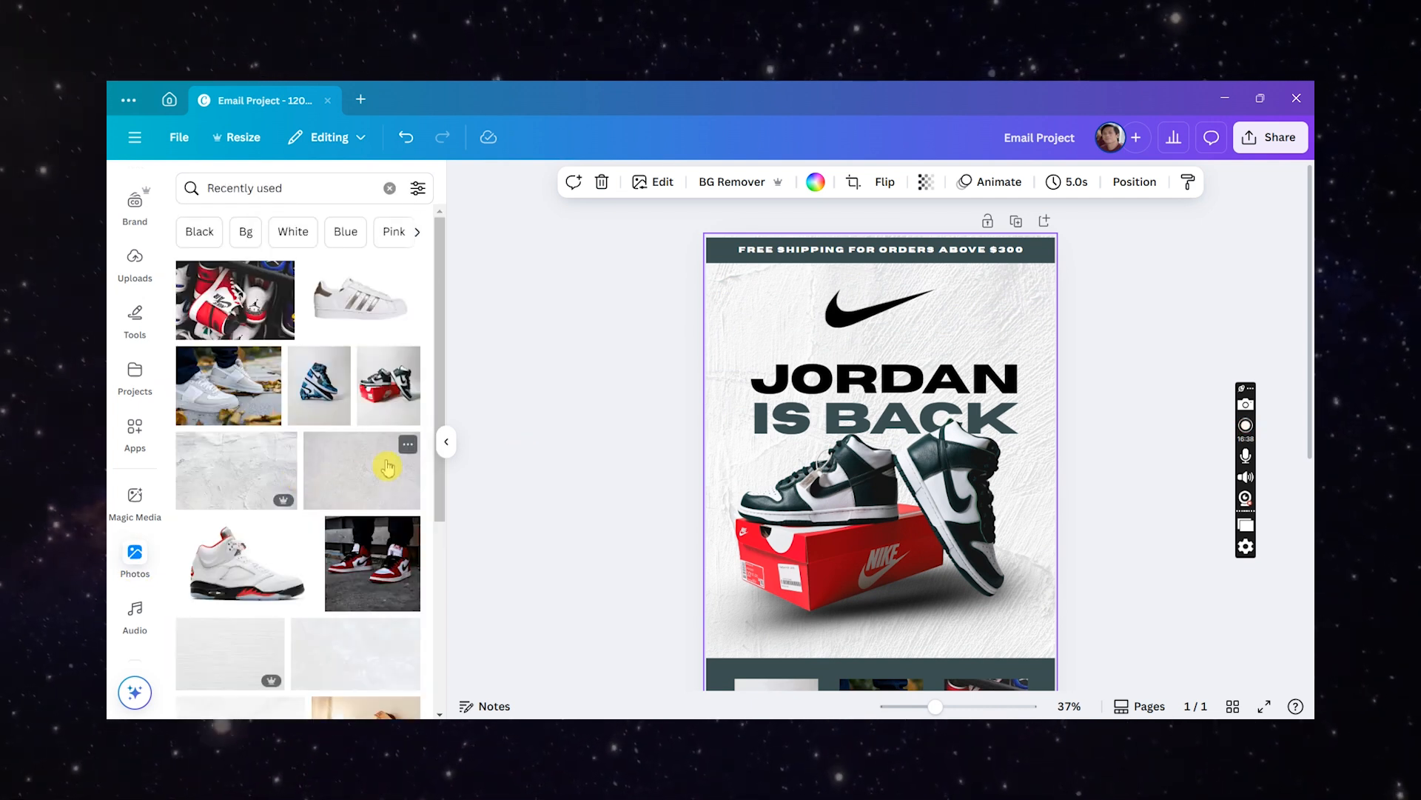
{"action": "left_click", "coordinate": [230, 580]}
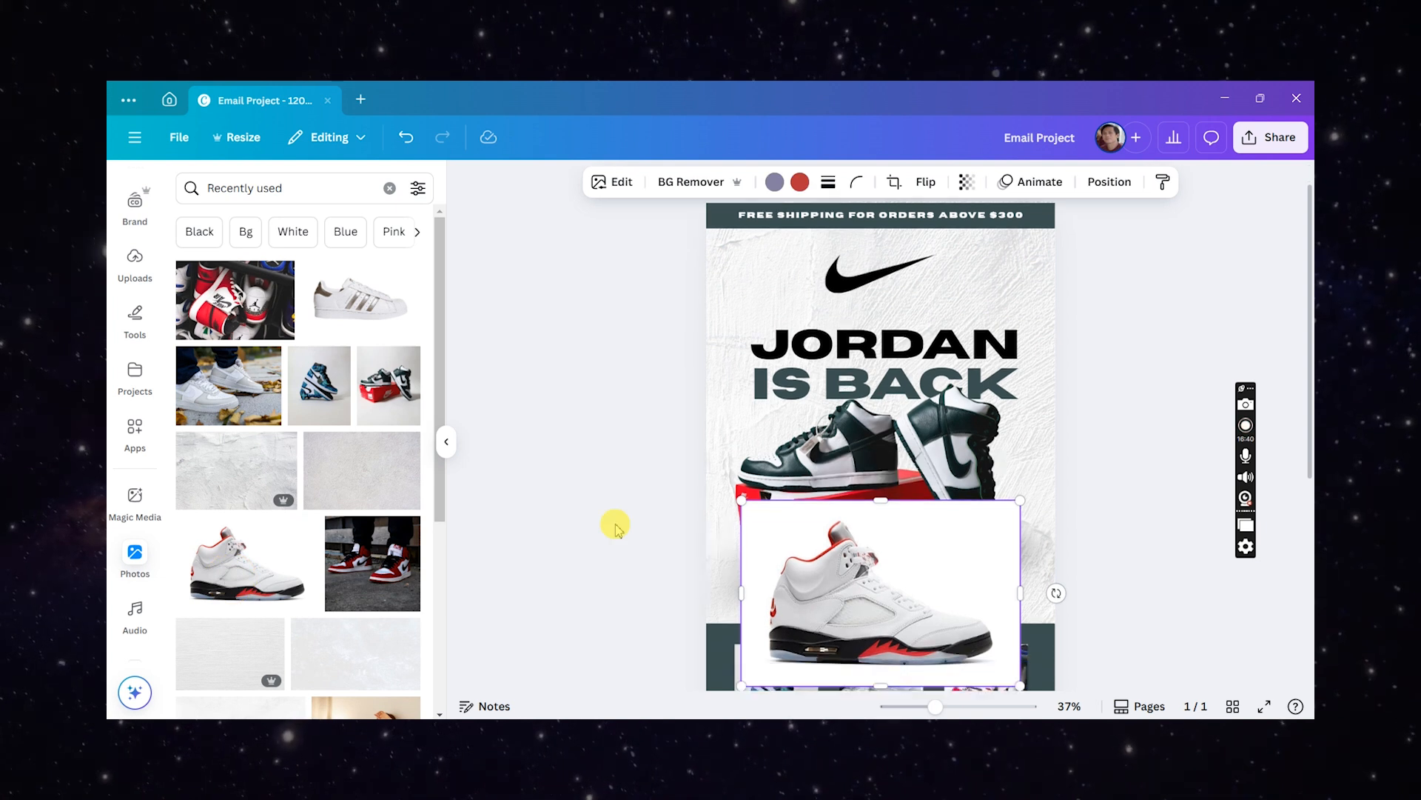
- Remove the white sneaker photo's background and move the cutout into the empty textured area below the dark product panel
{"action": "scroll", "coordinate": [612, 514], "scroll_direction": "down", "scroll_amount": 3}
{"action": "left_click_drag", "start_coordinate": [832, 385], "coordinate": [825, 487]}
{"action": "left_click", "coordinate": [691, 181]}
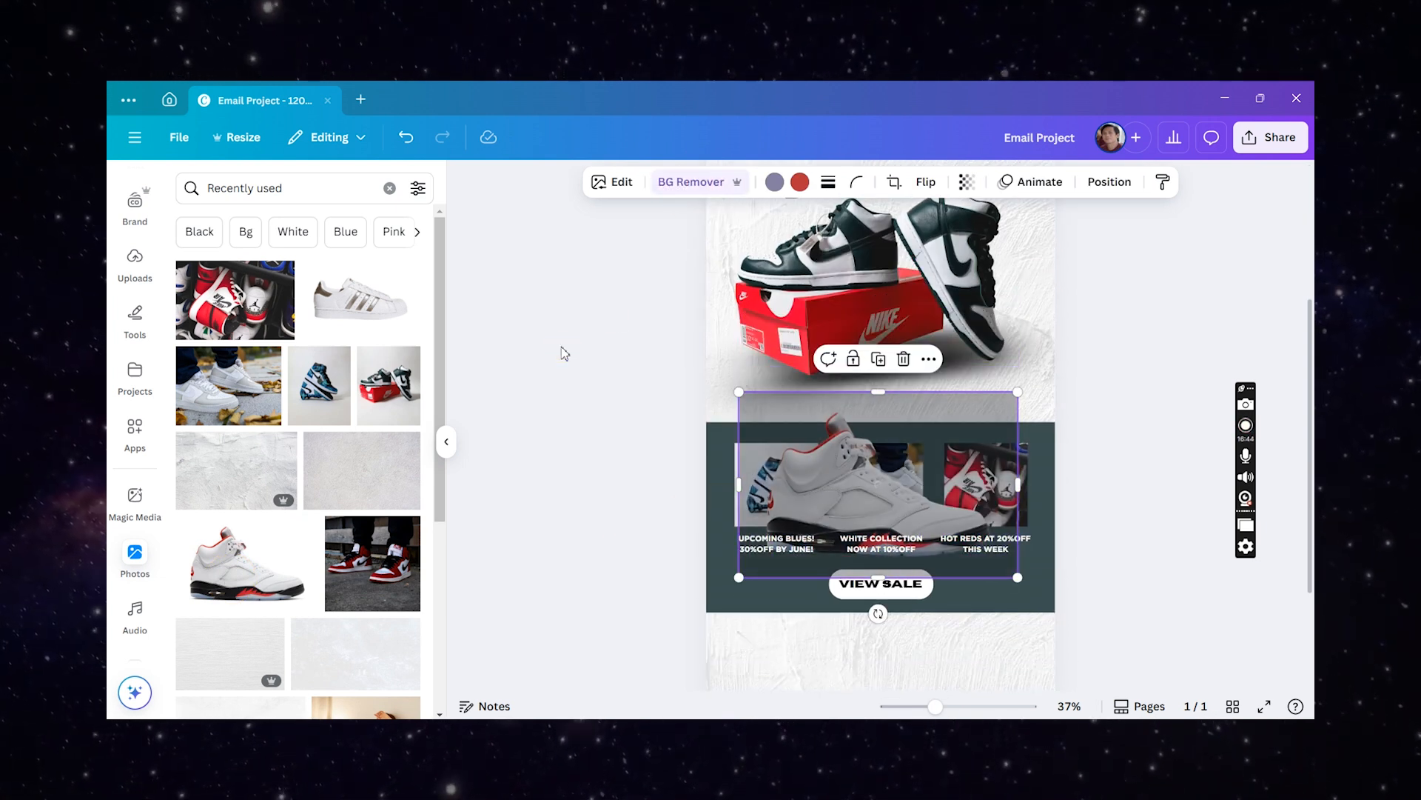
{"action": "scroll", "coordinate": [562, 354], "scroll_direction": "down", "scroll_amount": 2}
{"action": "left_click_drag", "start_coordinate": [819, 320], "coordinate": [724, 531]}
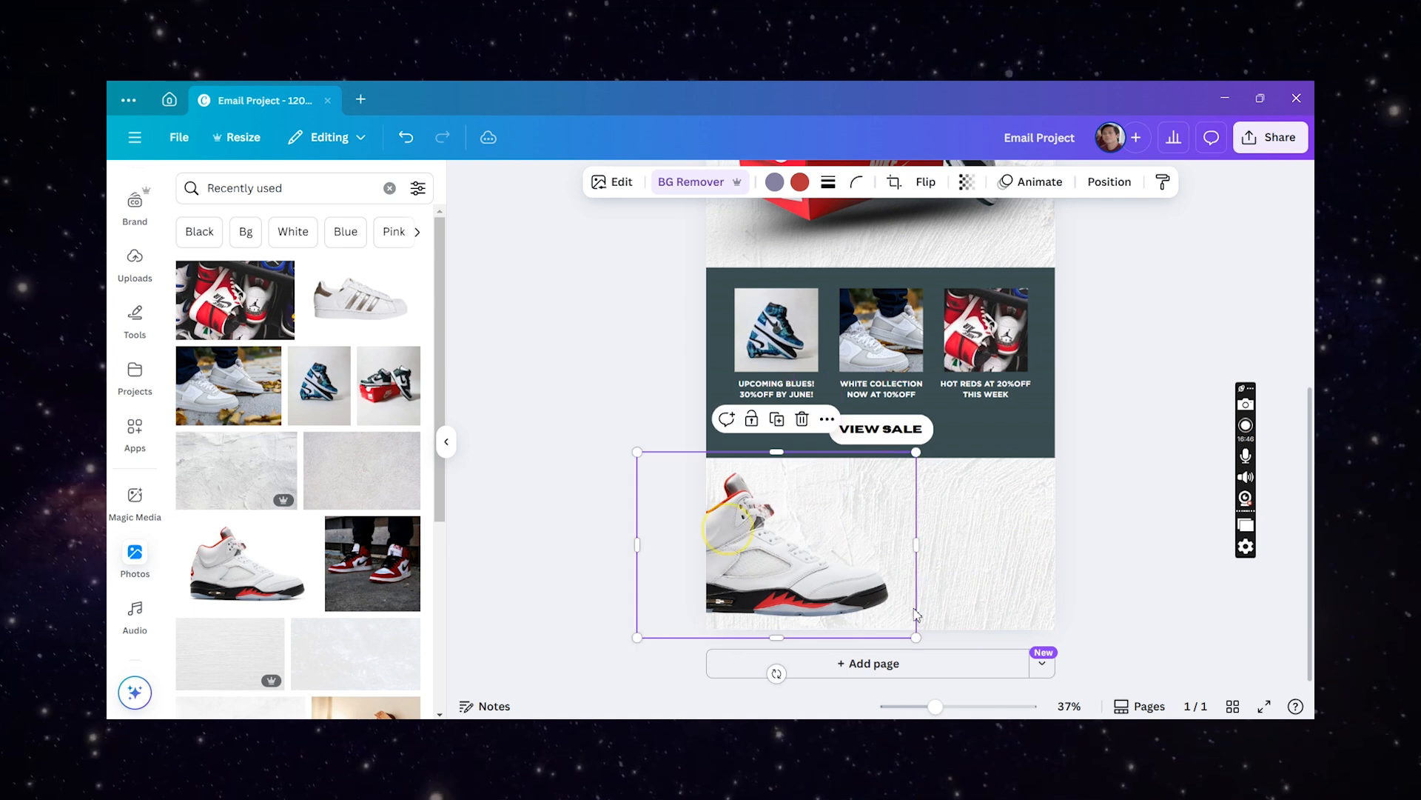
- Enlarge the sneaker cutout and position it so its heel and sole are cropped by the email's lower-left corner
{"action": "left_click_drag", "start_coordinate": [917, 637], "coordinate": [996, 692]}
{"action": "mouse_move", "coordinate": [788, 616]}
{"action": "left_mouse_down"}
{"action": "mouse_move", "coordinate": [825, 619]}
{"action": "mouse_move", "coordinate": [812, 616]}
{"action": "left_mouse_up"}
{"action": "scroll", "coordinate": [994, 682], "scroll_direction": "down", "scroll_amount": 1}
{"action": "left_click_drag", "start_coordinate": [1022, 677], "coordinate": [1063, 706]}
{"action": "left_click_drag", "start_coordinate": [786, 554], "coordinate": [776, 545]}
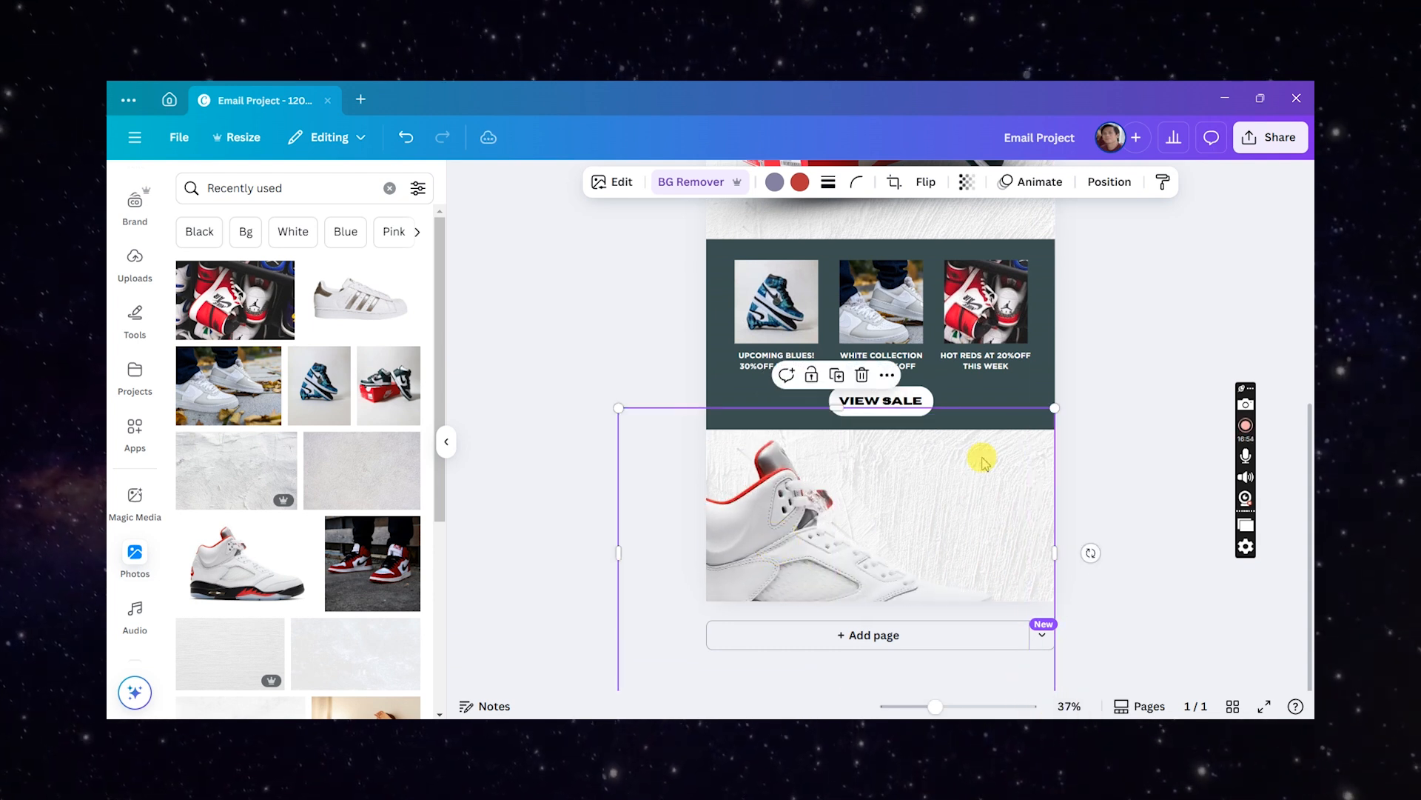
{"action": "left_click_drag", "start_coordinate": [1053, 405], "coordinate": [1018, 426]}
{"action": "left_click_drag", "start_coordinate": [831, 552], "coordinate": [790, 550]}
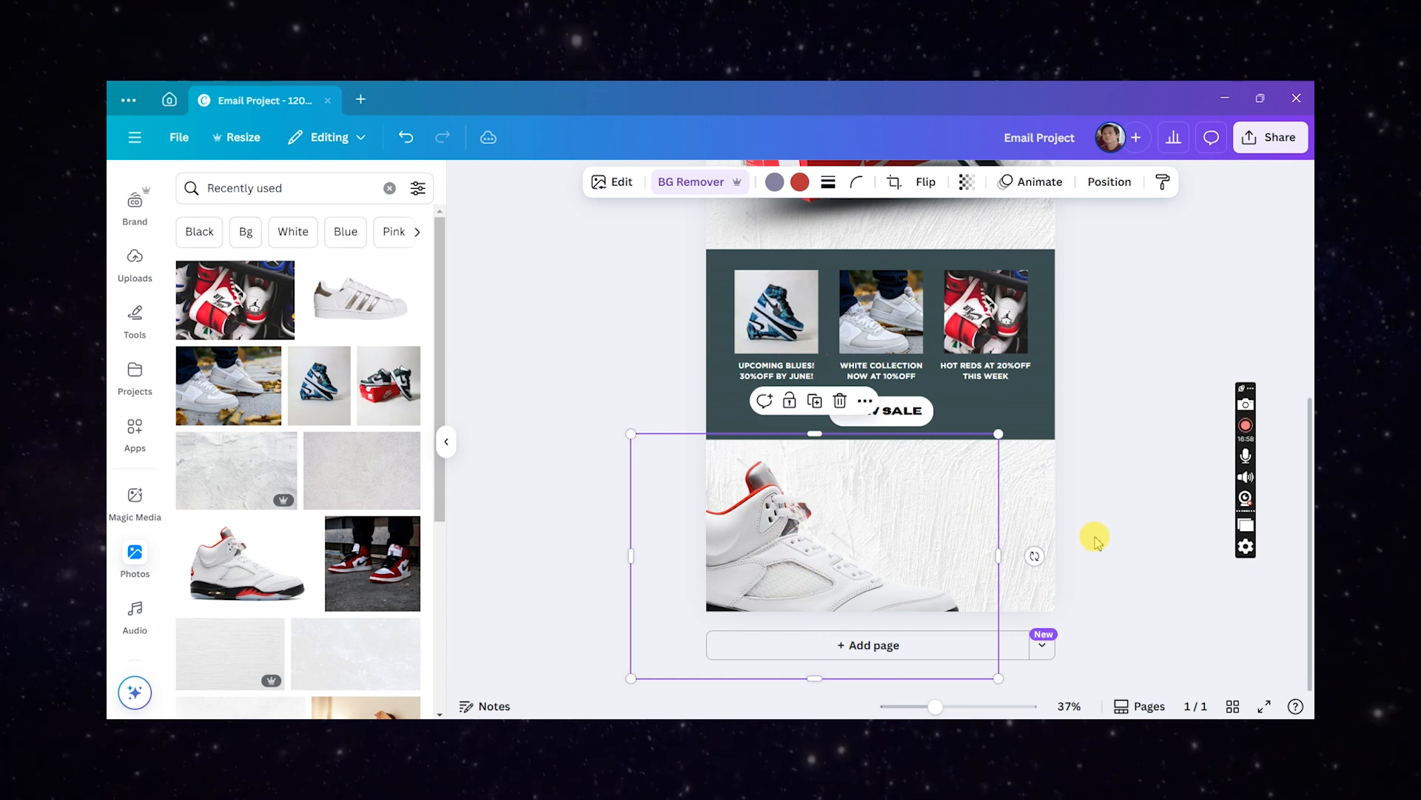
{"action": "left_click", "coordinate": [1095, 540]}
{"action": "scroll", "coordinate": [903, 473], "scroll_direction": "down", "scroll_amount": 1}
- Copy the "JORDAN IS BACK" heading and place the copy in the section below the dark product panel
{"action": "scroll", "coordinate": [867, 444], "scroll_direction": "up", "scroll_amount": 3}
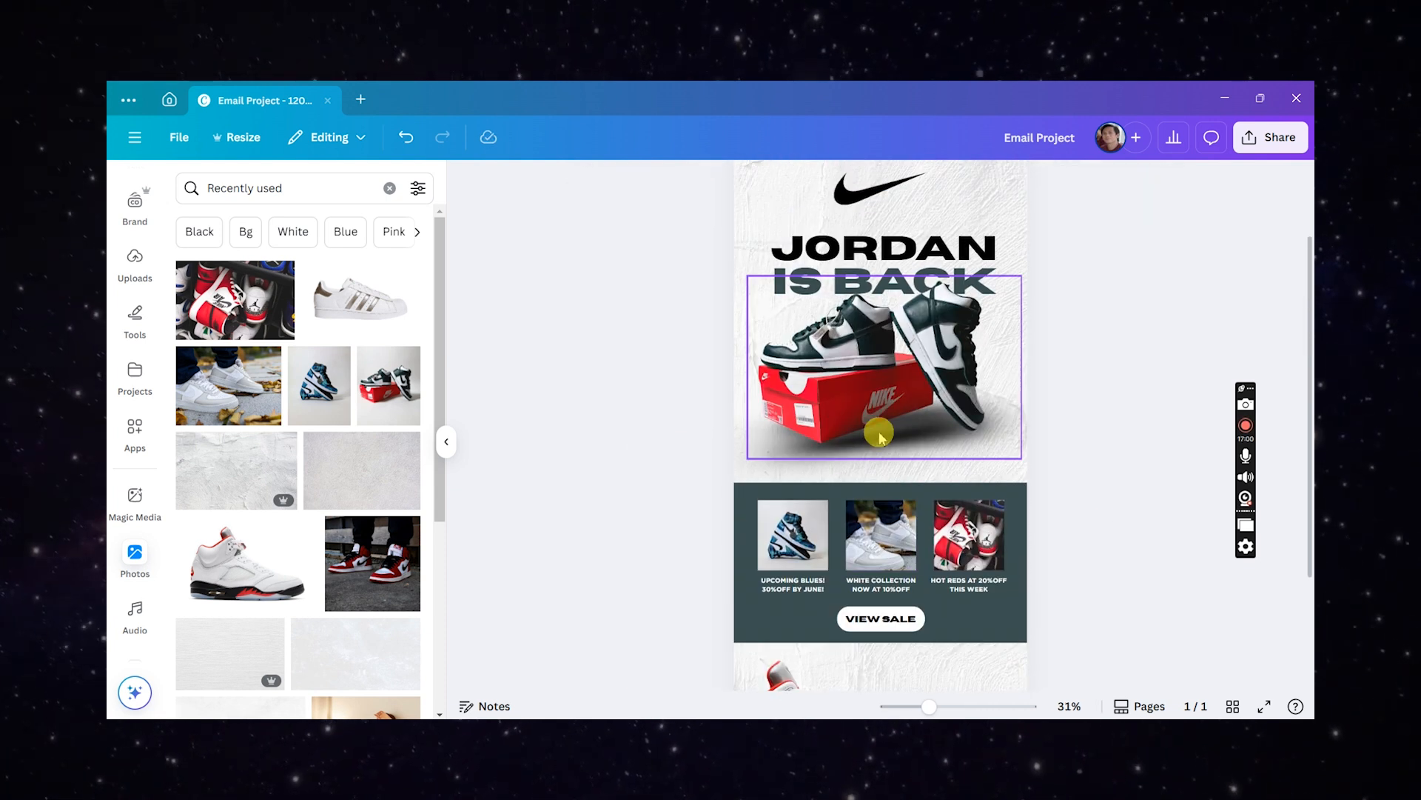
{"action": "left_click", "coordinate": [858, 259]}
{"action": "scroll", "coordinate": [859, 251], "scroll_direction": "down", "scroll_amount": 3}
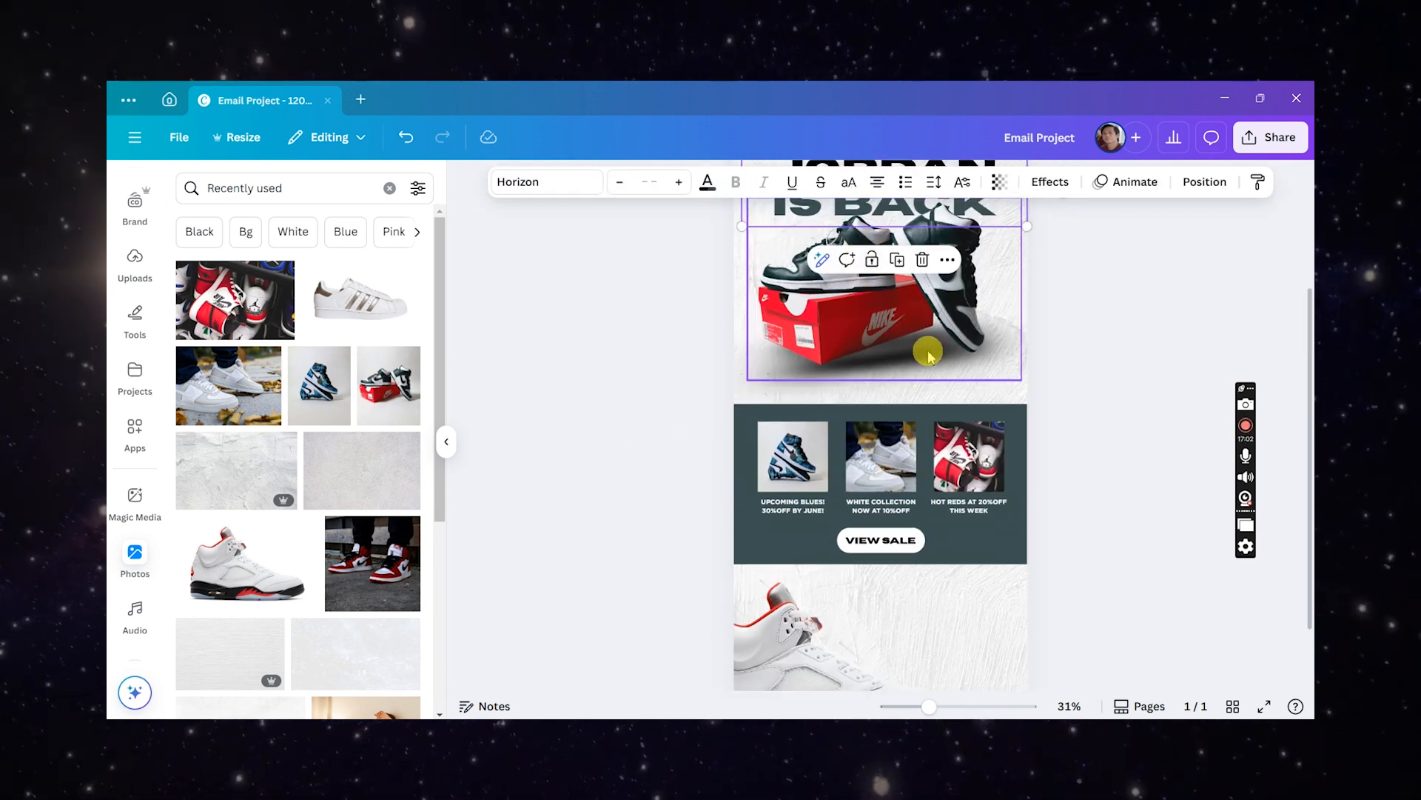
{"action": "scroll", "coordinate": [926, 353], "scroll_direction": "down", "scroll_amount": 2}
{"action": "left_click", "coordinate": [986, 527]}
{"action": "type", "text": "JORDAN IS BACK"}
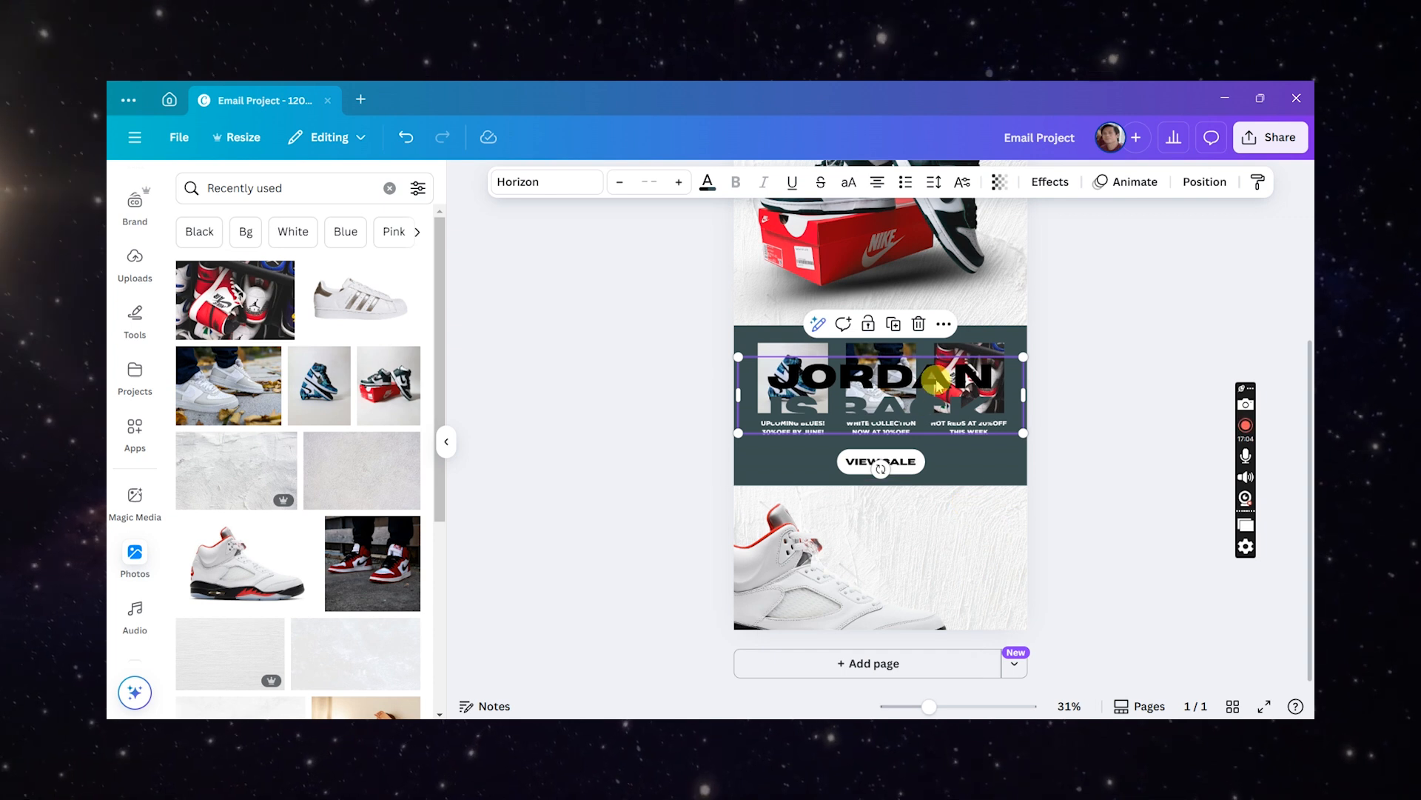
{"action": "left_click_drag", "start_coordinate": [935, 380], "coordinate": [944, 521]}
- Right-align the copied heading and scale it down to a font size of about 61.9 beside the sneaker cutout
{"action": "left_click", "coordinate": [877, 185]}
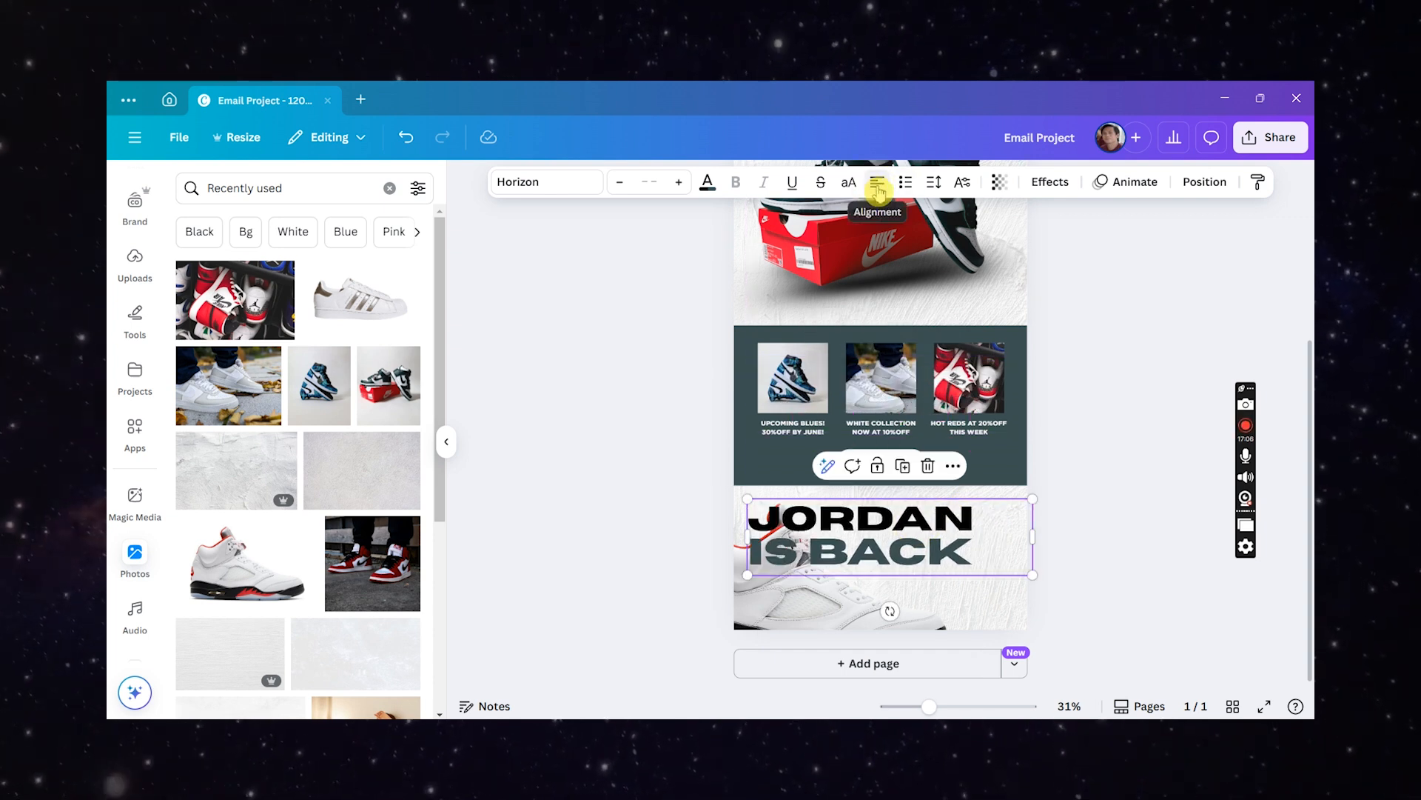
{"action": "left_click", "coordinate": [878, 185]}
{"action": "left_click_drag", "start_coordinate": [748, 498], "coordinate": [870, 523]}
{"action": "scroll", "coordinate": [966, 546], "scroll_direction": "up", "scroll_amount": 2}
{"action": "left_click_drag", "start_coordinate": [967, 545], "coordinate": [948, 502]}
- Replace the copied heading's text with "SOMETHING NEW IS COMING.."
{"action": "double_click", "coordinate": [947, 509]}
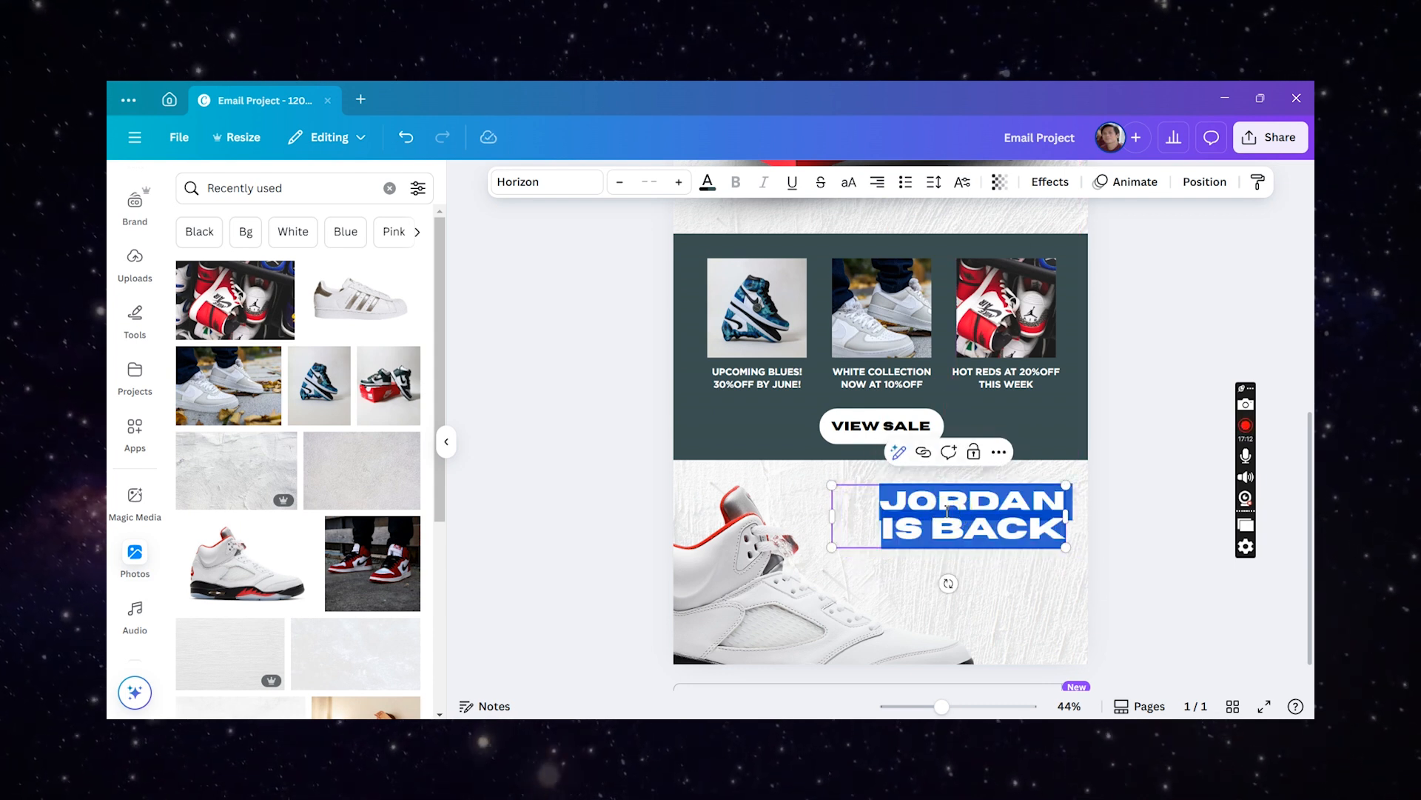
{"action": "type", "text": "SOMETHING"}
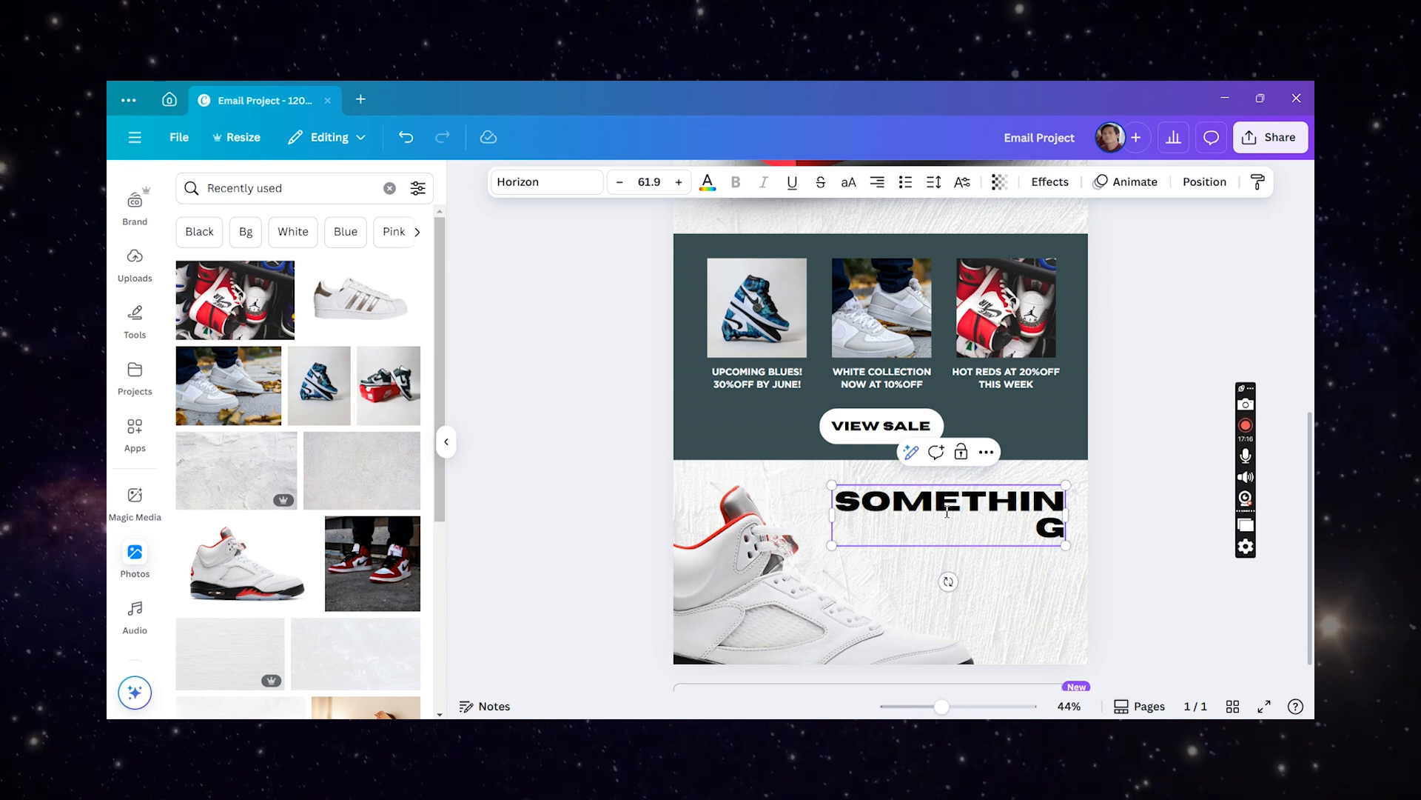
{"action": "type", "text": " NEW IS"}
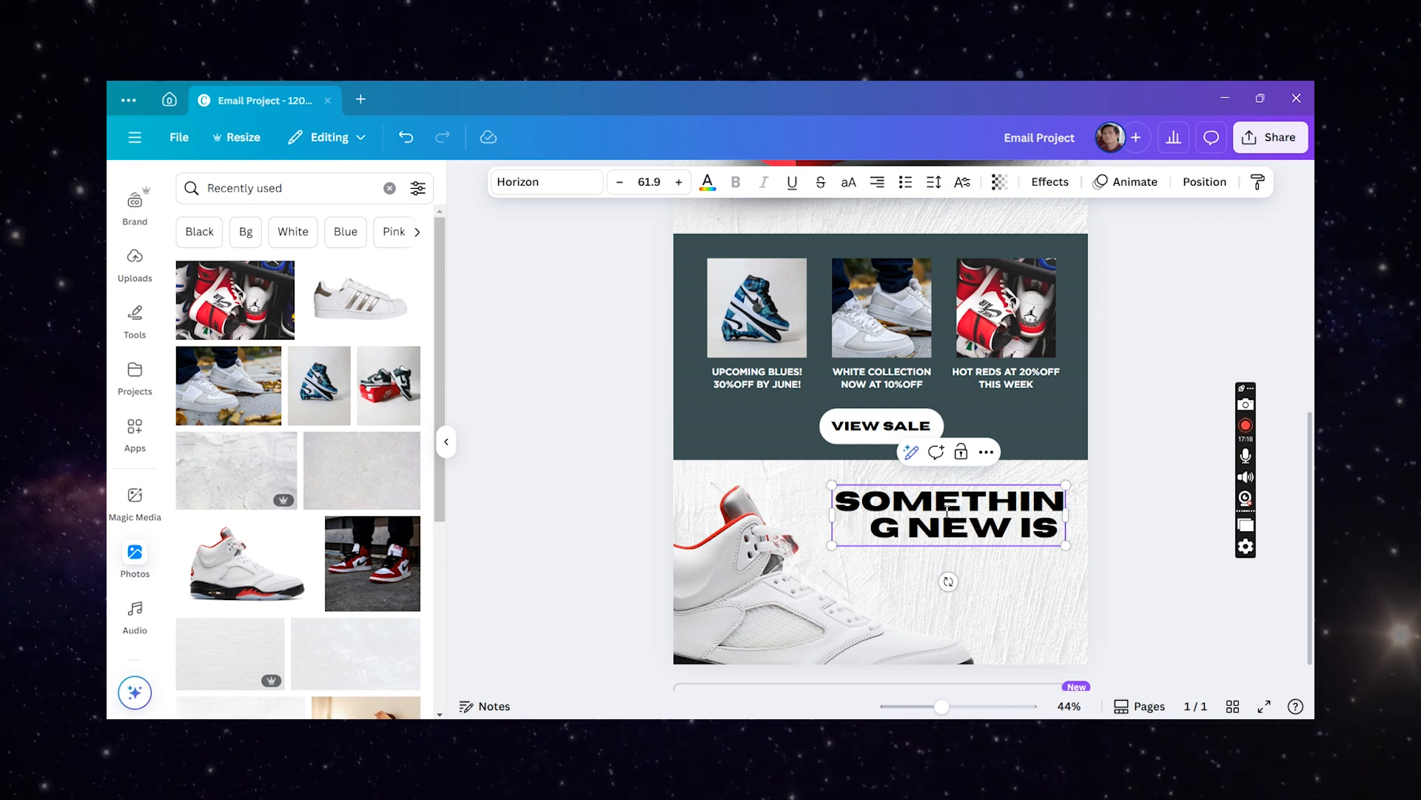
{"action": "type", "text": " COMING.."}
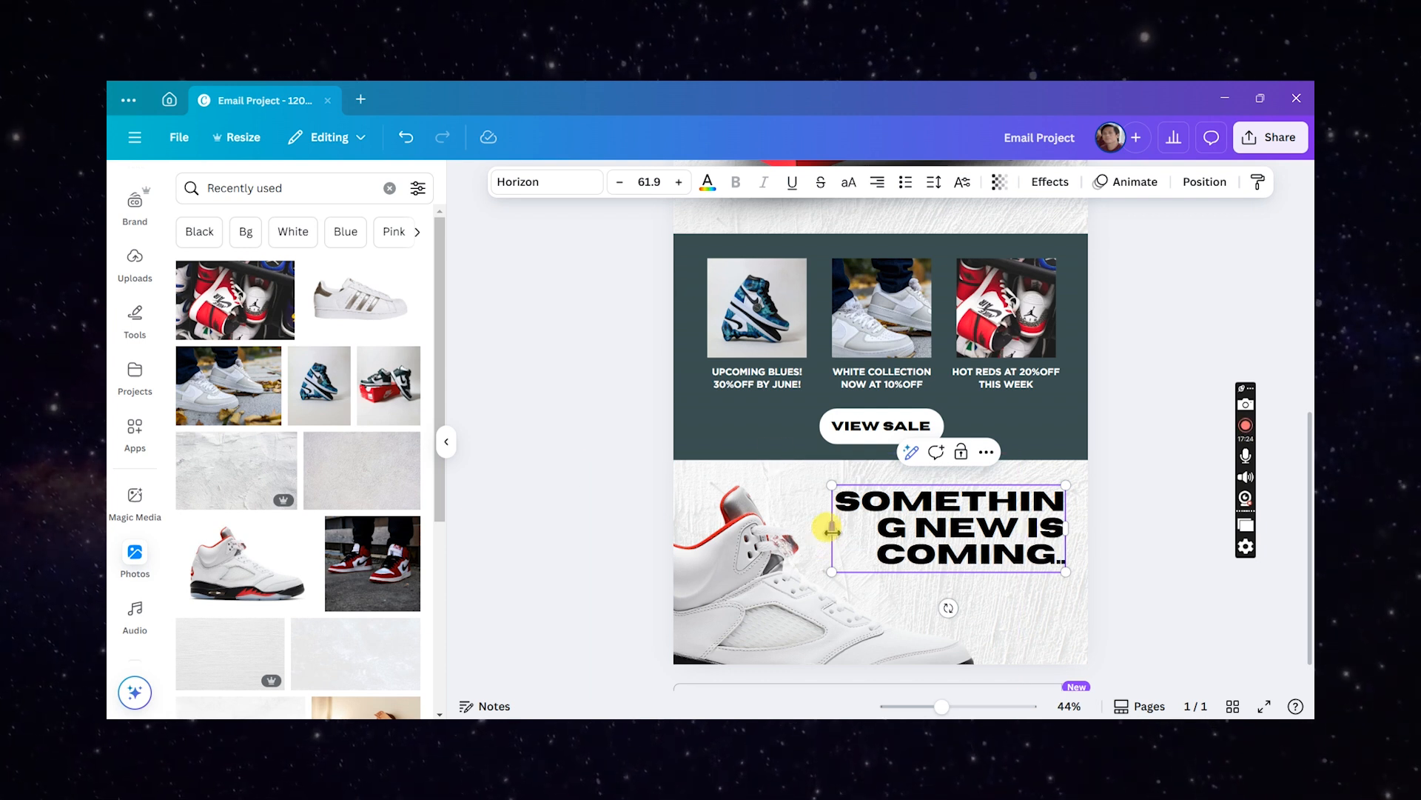
- Set the "SOMETHING NEW IS COMING.." heading to font size 53.9 and slightly increase its line spacing
{"action": "left_click", "coordinate": [622, 185]}
{"action": "left_click", "coordinate": [622, 185]}
{"action": "left_click", "coordinate": [622, 185]}
{"action": "left_click", "coordinate": [622, 185]}
{"action": "left_click", "coordinate": [622, 185]}
{"action": "left_click", "coordinate": [622, 185]}
{"action": "left_click", "coordinate": [622, 185]}
{"action": "left_click", "coordinate": [622, 185]}
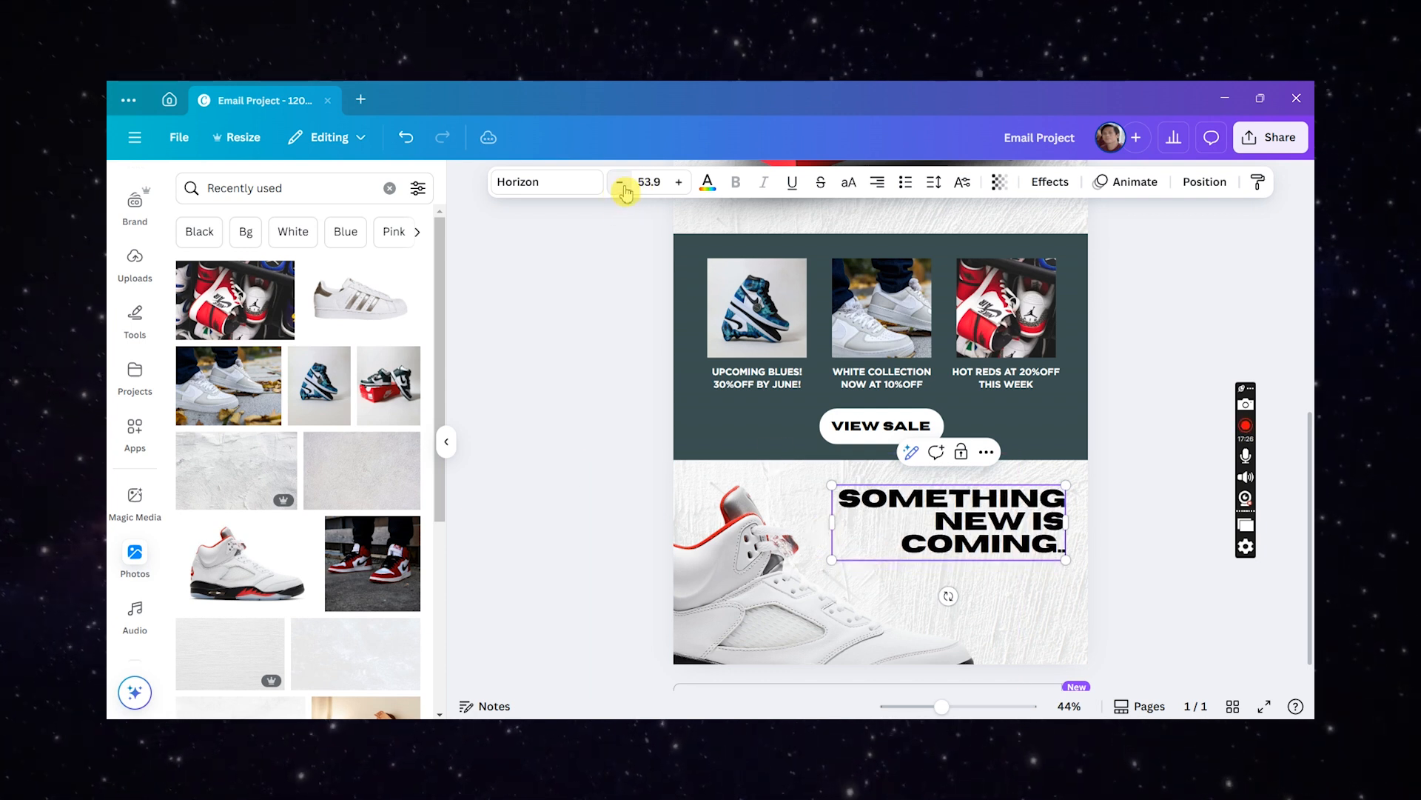
{"action": "left_click", "coordinate": [934, 181]}
{"action": "left_click_drag", "start_coordinate": [879, 302], "coordinate": [885, 307]}
{"action": "left_click", "coordinate": [1148, 381]}
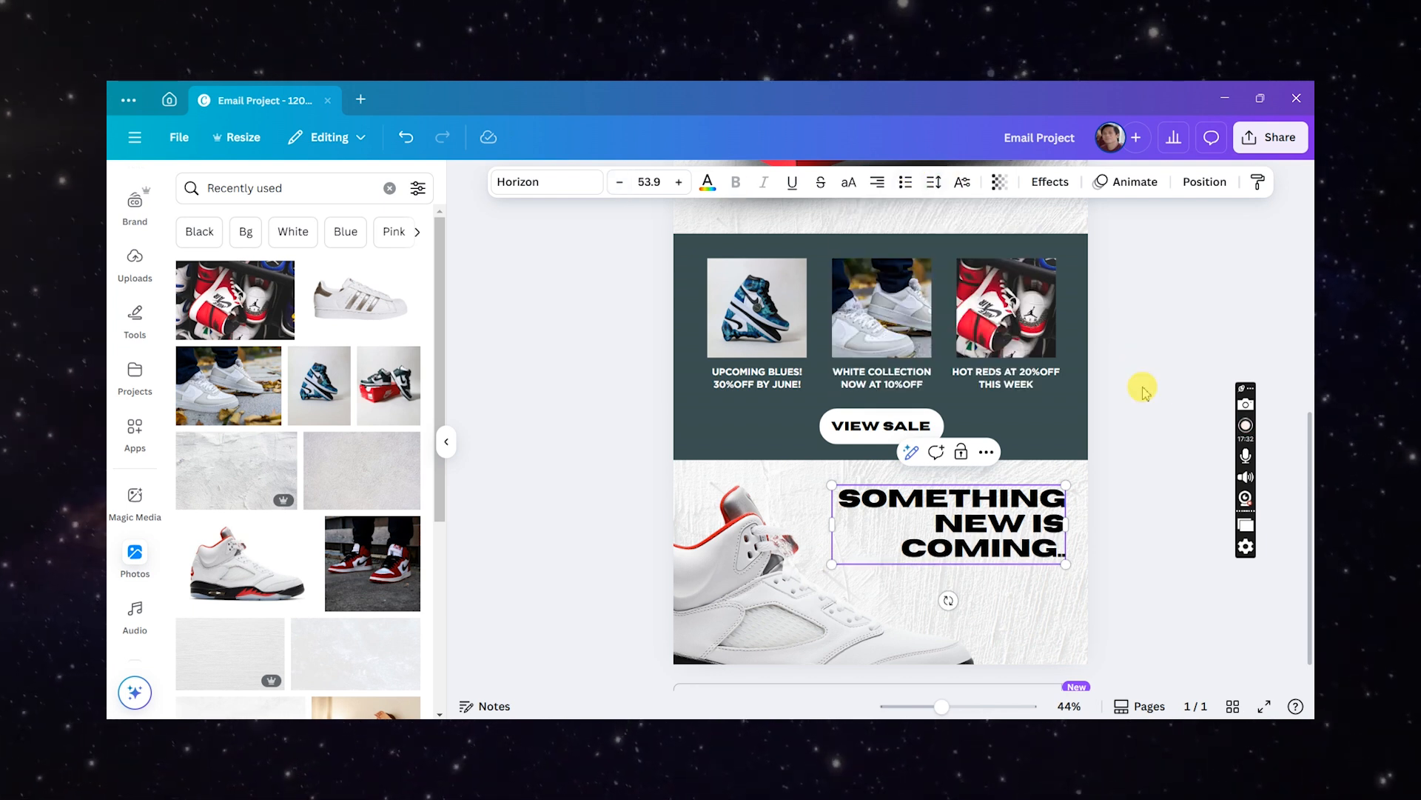
{"action": "left_click", "coordinate": [1142, 386]}
- Duplicate the white pill button with its "VIEW SALE" text and place the copy below the "SOMETHING NEW IS COMING.." heading
{"action": "scroll", "coordinate": [940, 416], "scroll_direction": "up", "scroll_amount": 3}
{"action": "left_click", "coordinate": [936, 422]}
{"action": "left_click_drag", "start_coordinate": [922, 424], "coordinate": [1098, 664]}
{"action": "scroll", "coordinate": [1149, 606], "scroll_direction": "down", "scroll_amount": 2}
{"action": "left_click", "coordinate": [1199, 597]}
- Fill the copied button's pill shape with the dark red from the sneaker photo colors
{"action": "left_click", "coordinate": [1114, 514]}
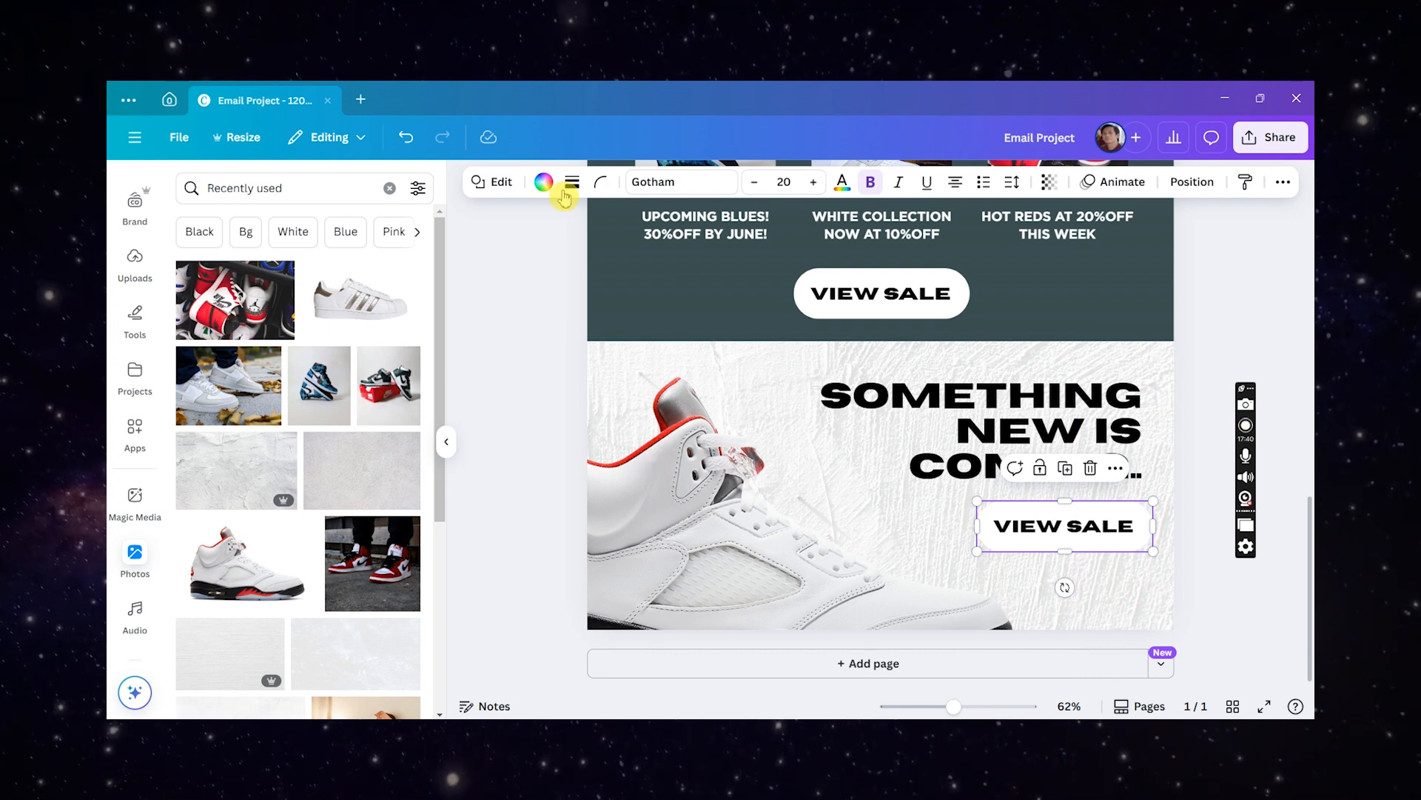
{"action": "left_click", "coordinate": [544, 181]}
{"action": "scroll", "coordinate": [286, 469], "scroll_direction": "down", "scroll_amount": 4}
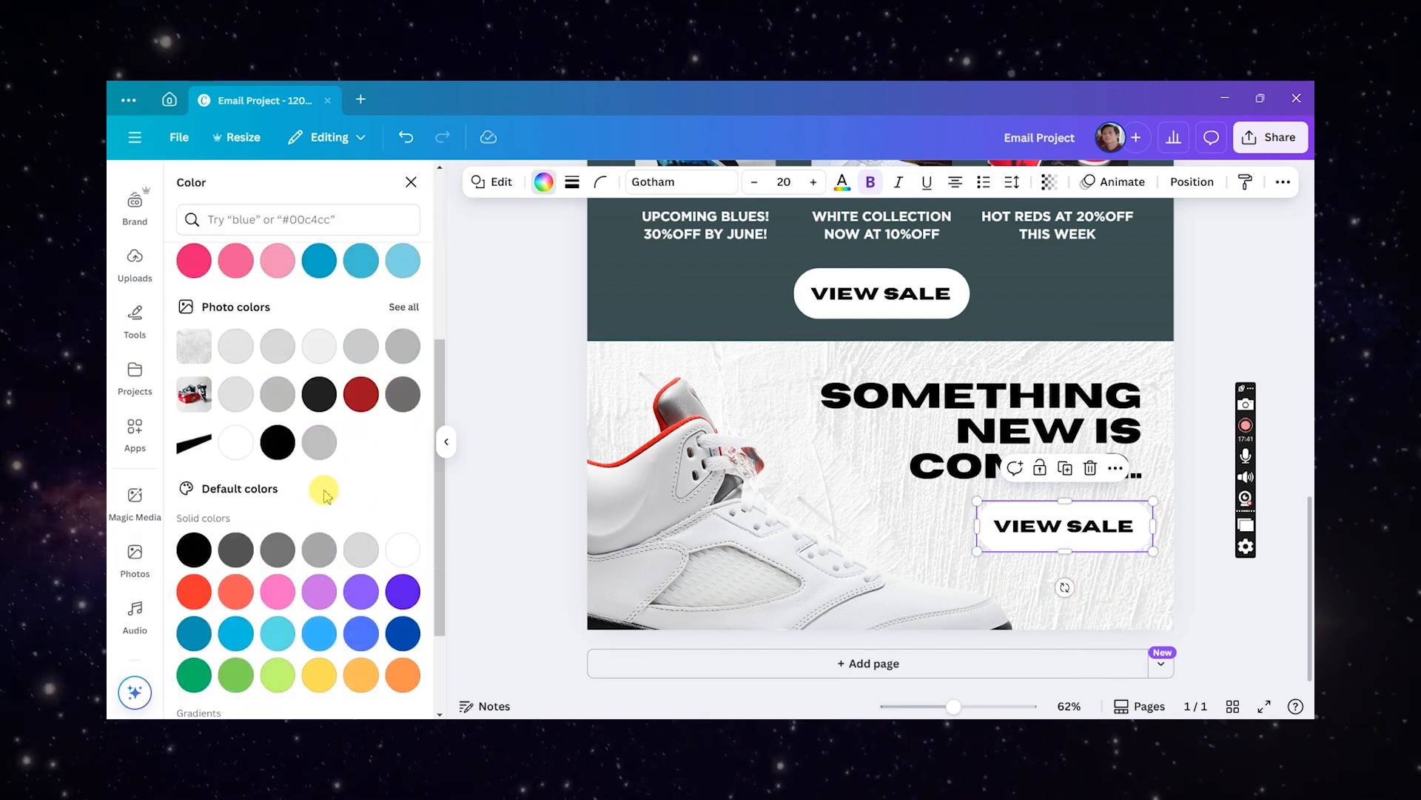
{"action": "left_click", "coordinate": [361, 400]}
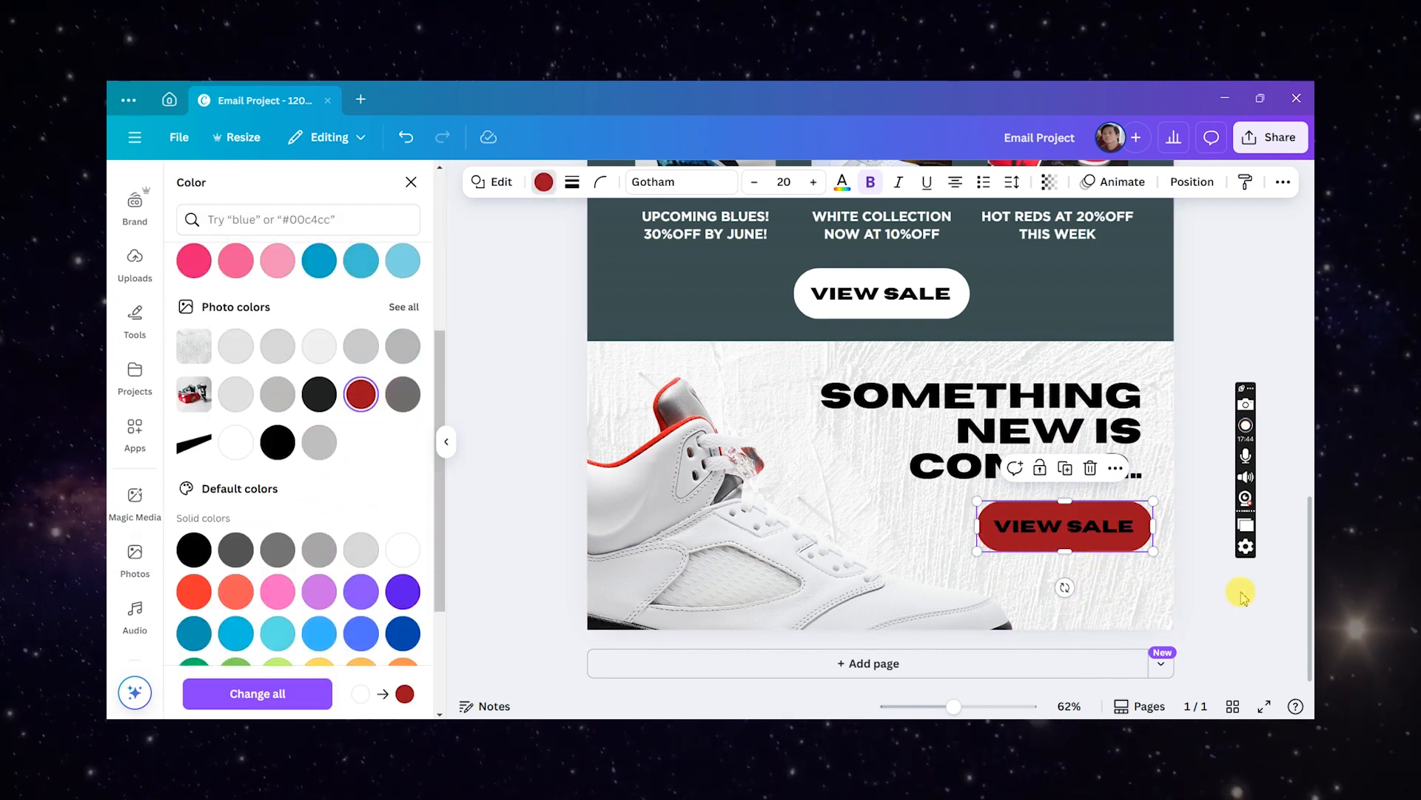
- Change the "VIEW SALE" text on the red button to white
{"action": "left_click", "coordinate": [1087, 524]}
{"action": "left_click", "coordinate": [1087, 526]}
{"action": "left_click", "coordinate": [707, 181]}
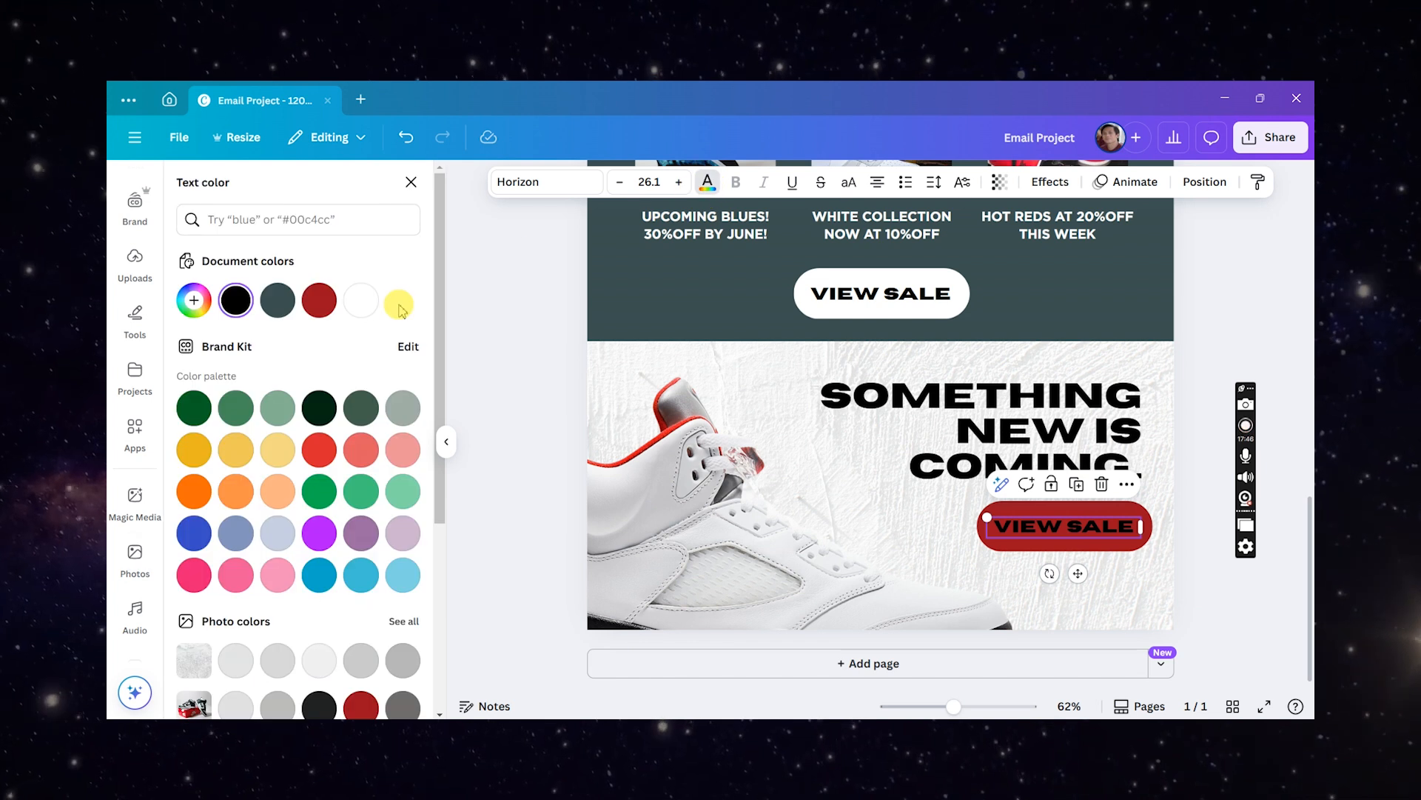
{"action": "left_click", "coordinate": [374, 302]}
{"action": "key", "text": "Escape"}
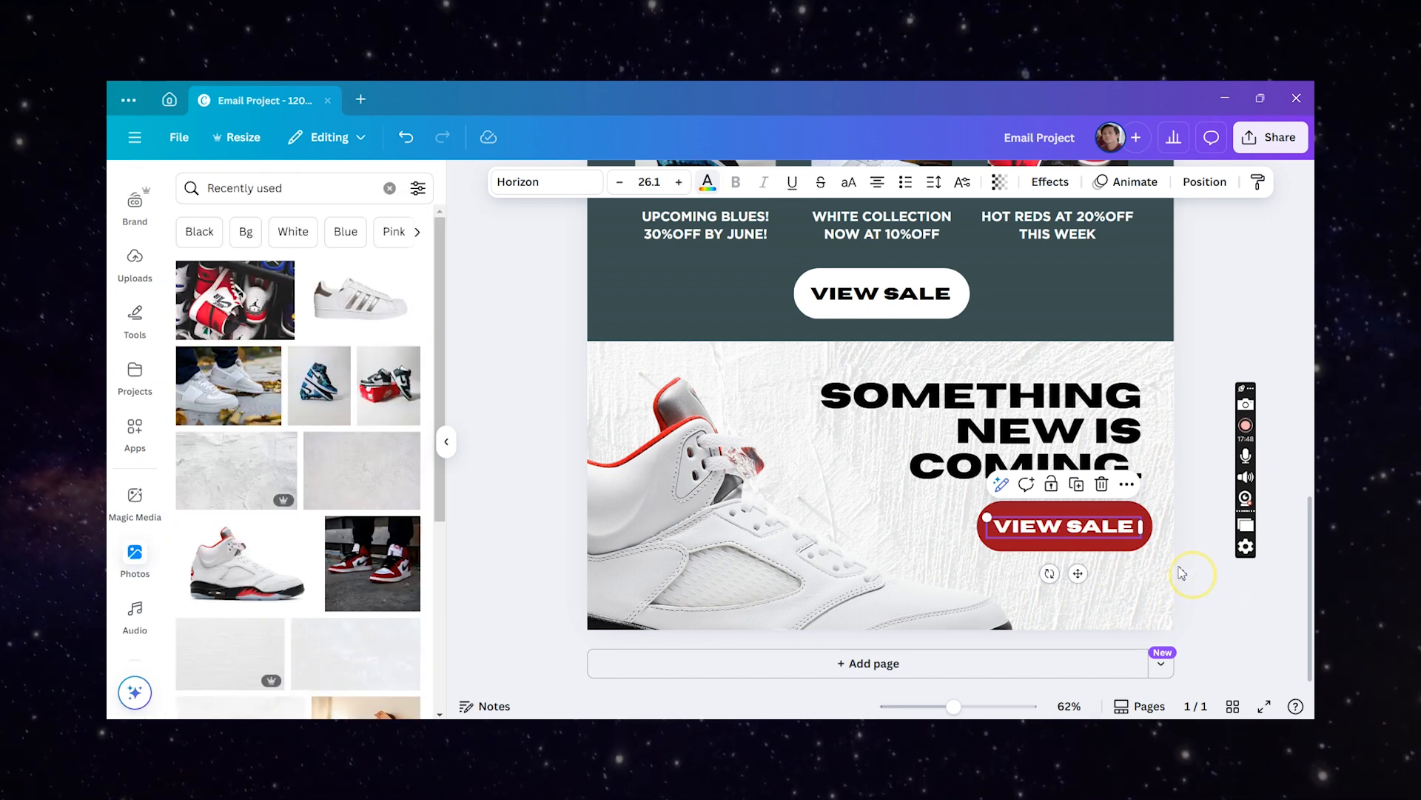
- Scale down the red button together with its text and align it under the heading's right edge with more space above
{"action": "scroll", "coordinate": [1121, 548], "scroll_direction": "up", "scroll_amount": 1}
{"action": "left_click", "coordinate": [1117, 546], "text": "shift"}
{"action": "left_click_drag", "start_coordinate": [1112, 523], "coordinate": [1103, 540]}
{"action": "left_click_drag", "start_coordinate": [986, 512], "coordinate": [1003, 517]}
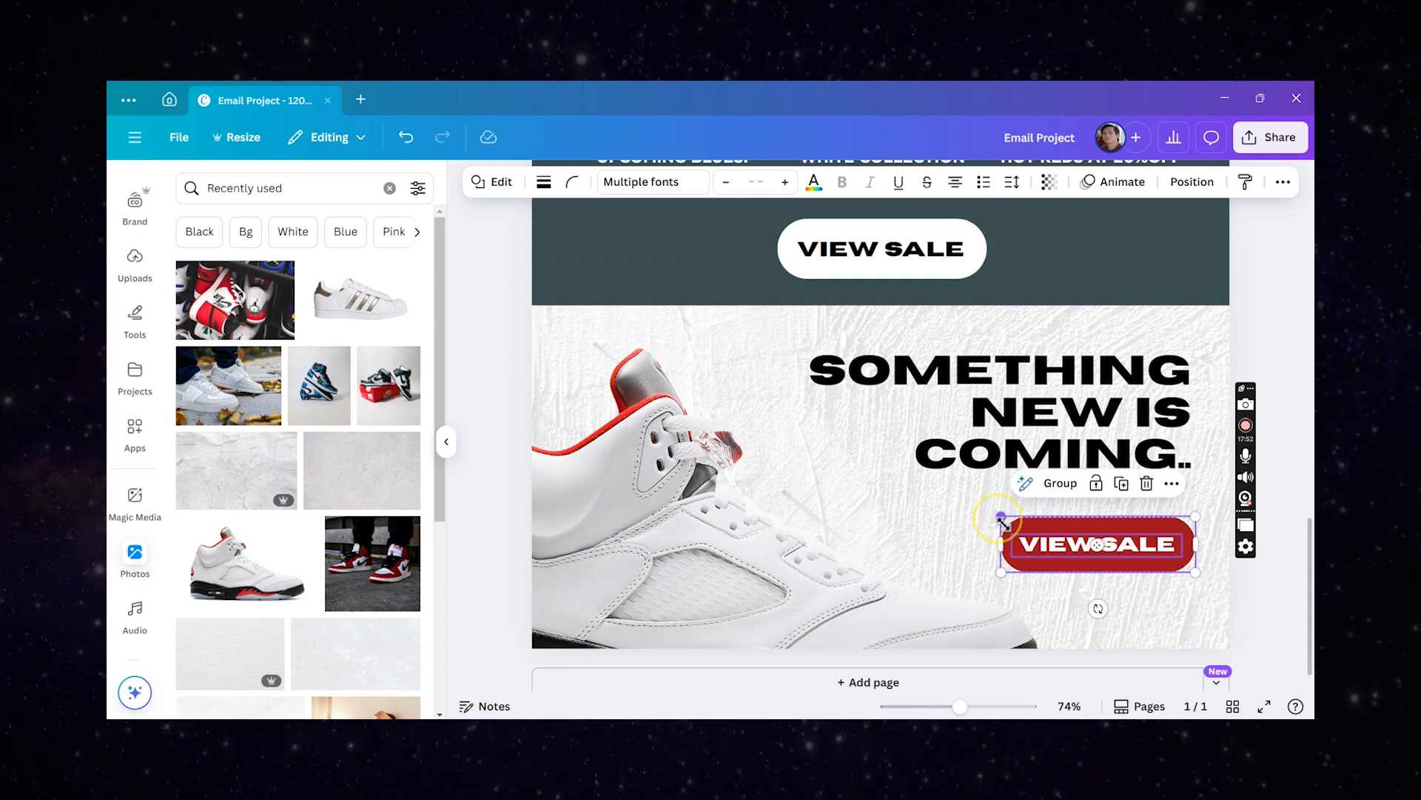
{"action": "scroll", "coordinate": [1166, 558], "scroll_direction": "down", "scroll_amount": 2}
{"action": "left_click", "coordinate": [1166, 559]}
- Review the full email layout, from the shipping banner and shoe hero to the product panel and the sneaker teaser section
{"action": "scroll", "coordinate": [1159, 555], "scroll_direction": "down", "scroll_amount": 3}
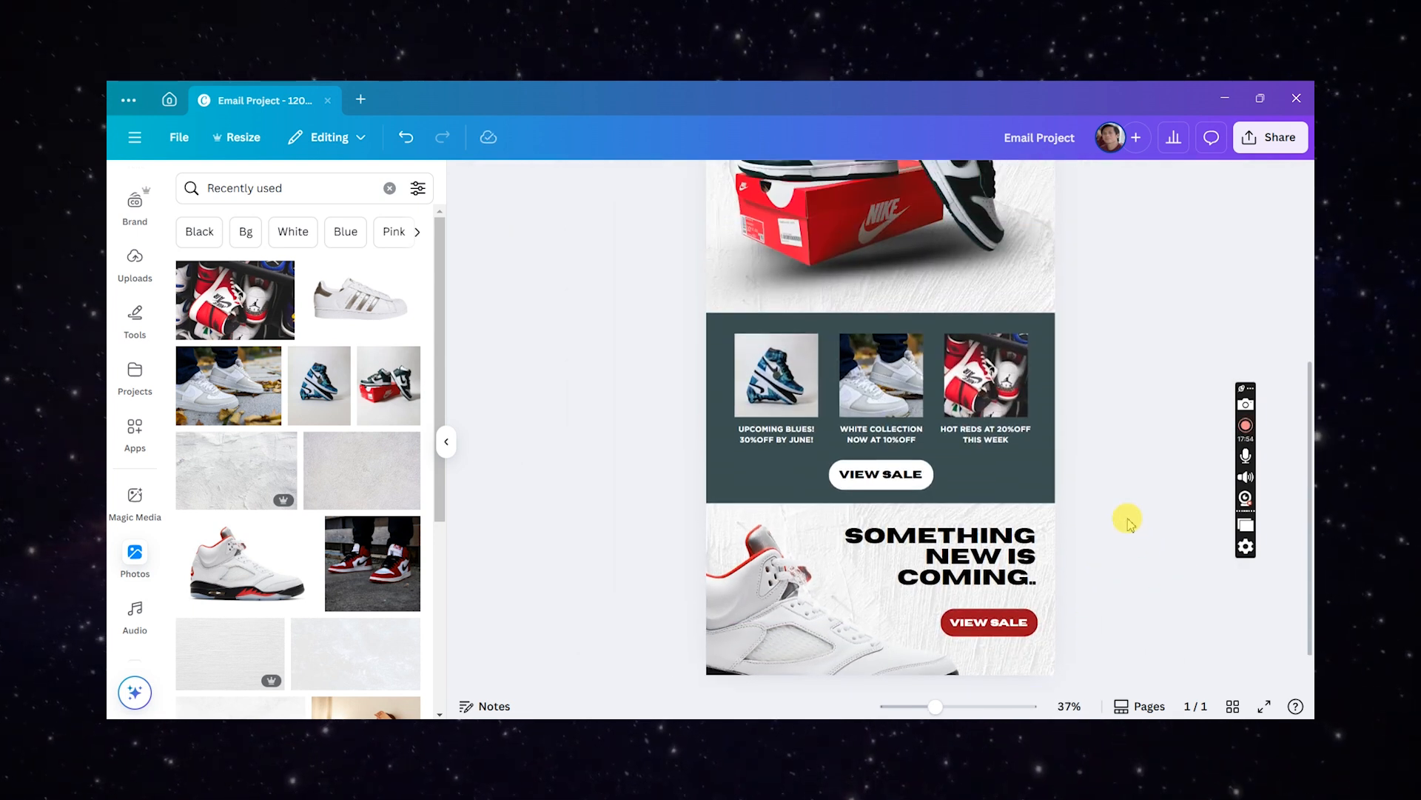
{"action": "scroll", "coordinate": [1126, 516], "scroll_direction": "down", "scroll_amount": 2}
{"action": "scroll", "coordinate": [1088, 508], "scroll_direction": "up", "scroll_amount": 5}
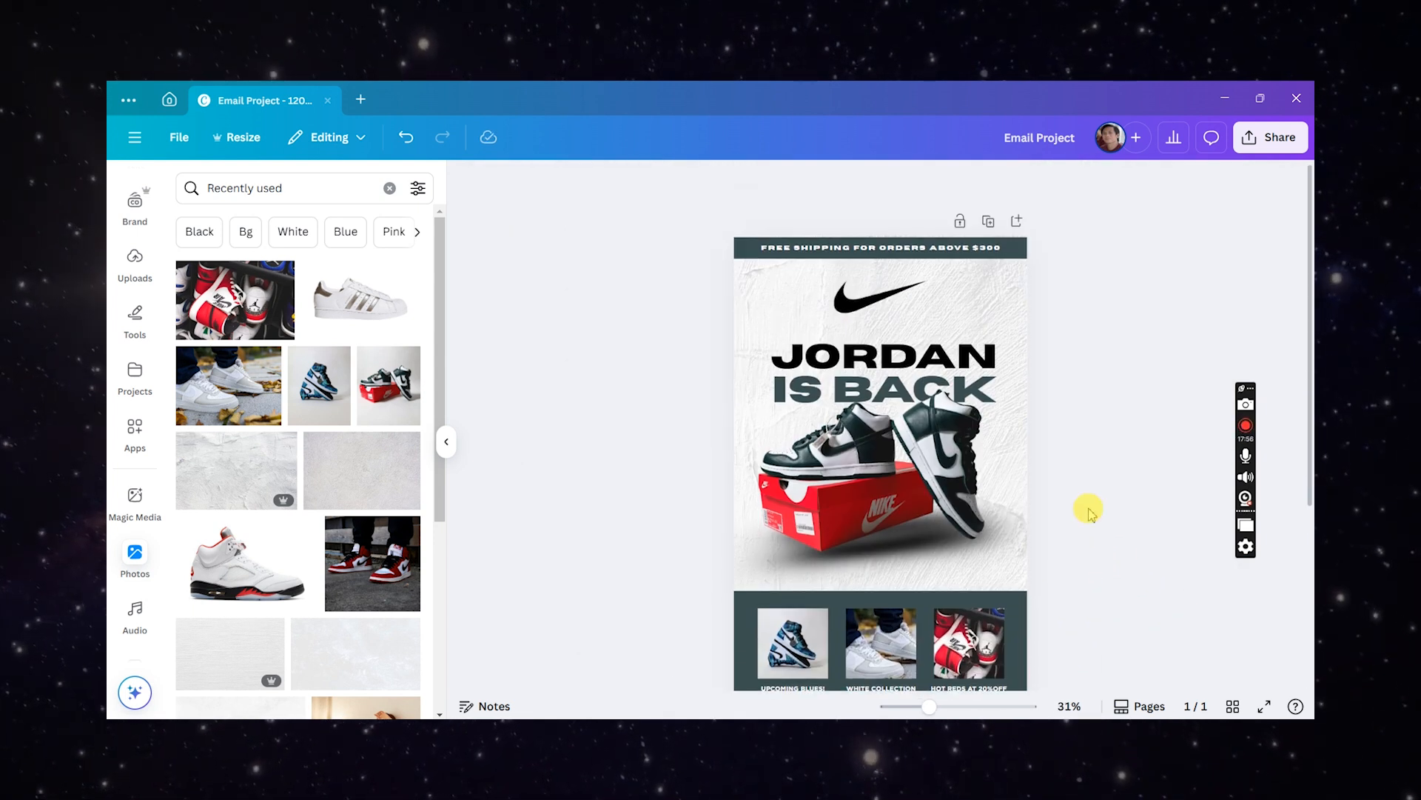
{"action": "scroll", "coordinate": [1081, 492], "scroll_direction": "down", "scroll_amount": 1}
{"action": "scroll", "coordinate": [1066, 474], "scroll_direction": "down", "scroll_amount": 1}
{"action": "scroll", "coordinate": [1056, 470], "scroll_direction": "down", "scroll_amount": 2}
{"action": "scroll", "coordinate": [1032, 448], "scroll_direction": "up", "scroll_amount": 2}
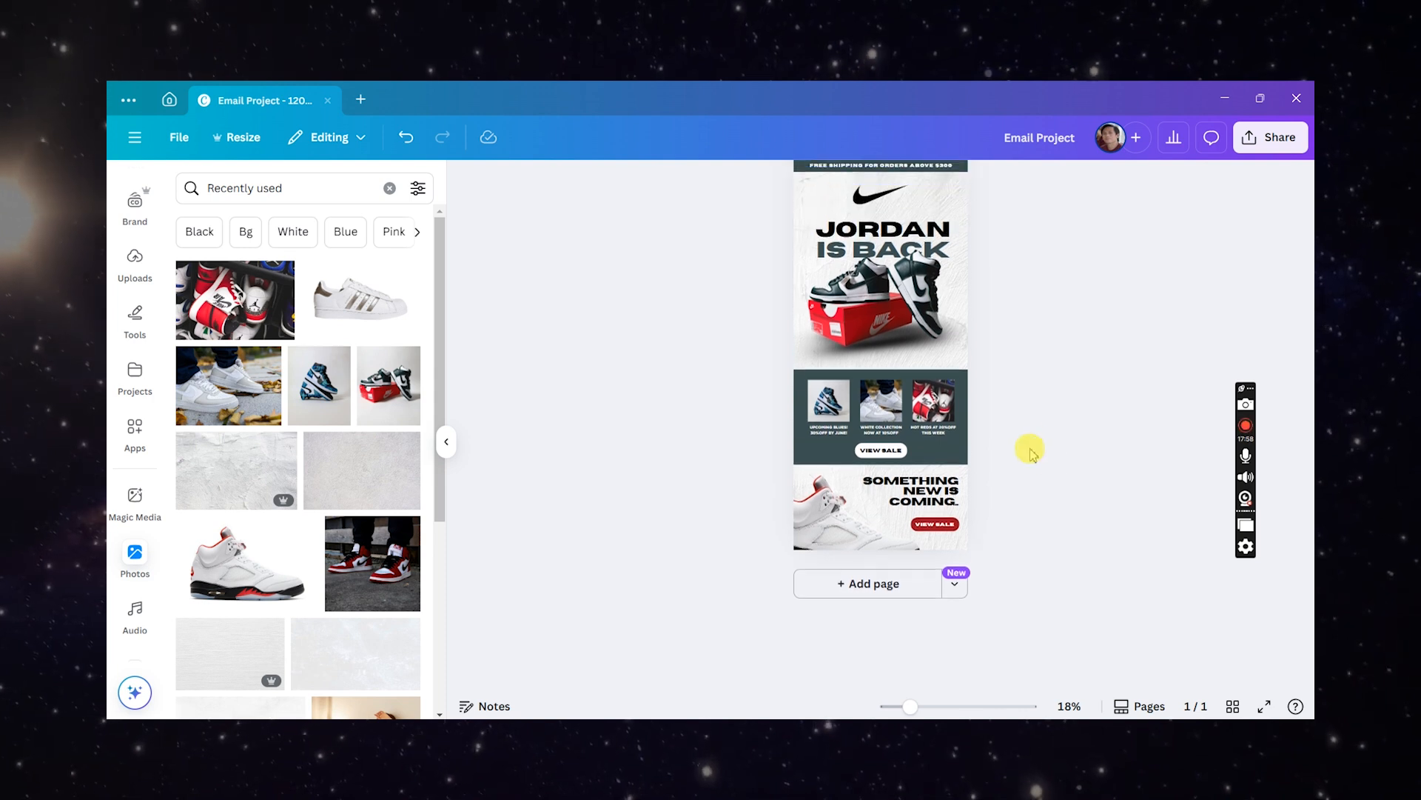
{"action": "scroll", "coordinate": [1024, 445], "scroll_direction": "up", "scroll_amount": 3}
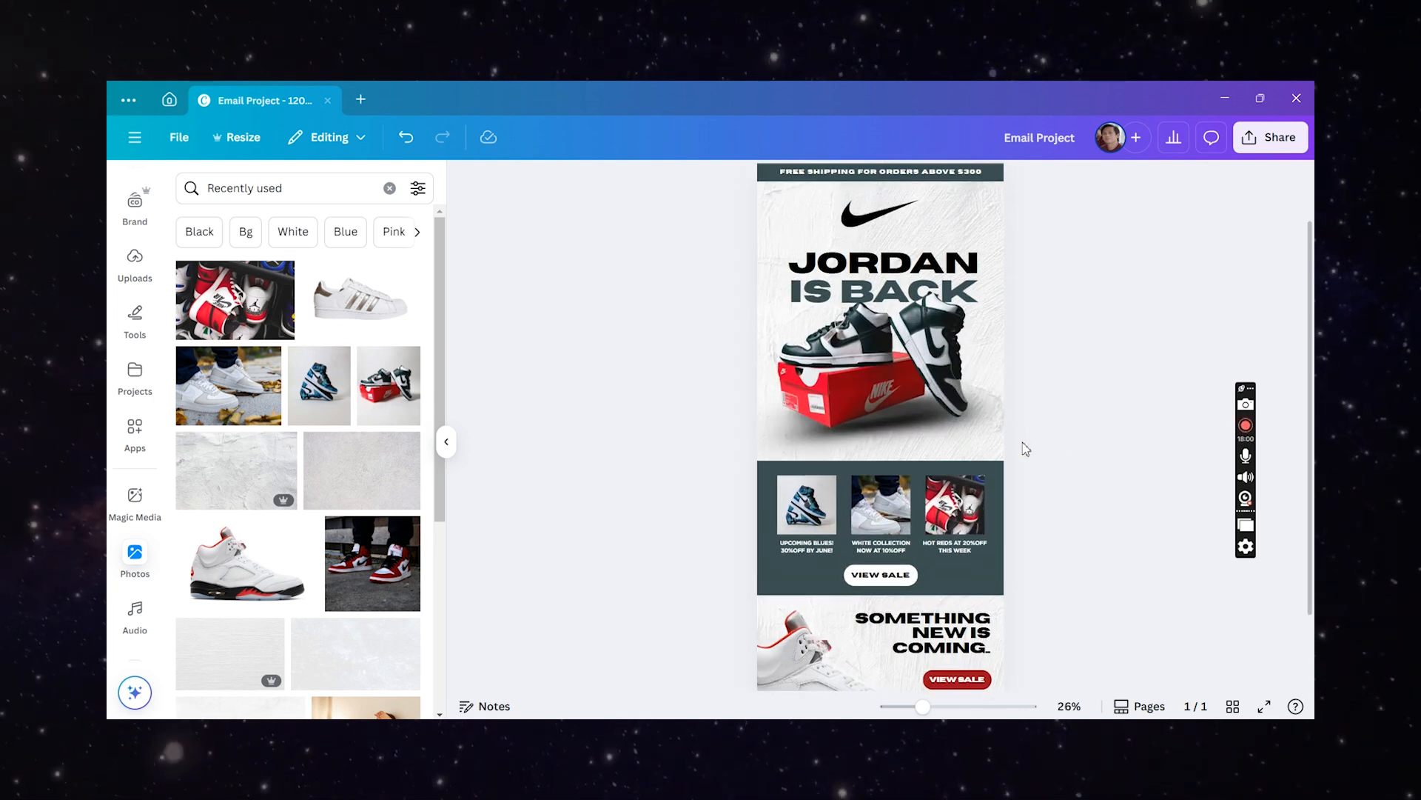
{"action": "scroll", "coordinate": [1004, 416], "scroll_direction": "up", "scroll_amount": 3}
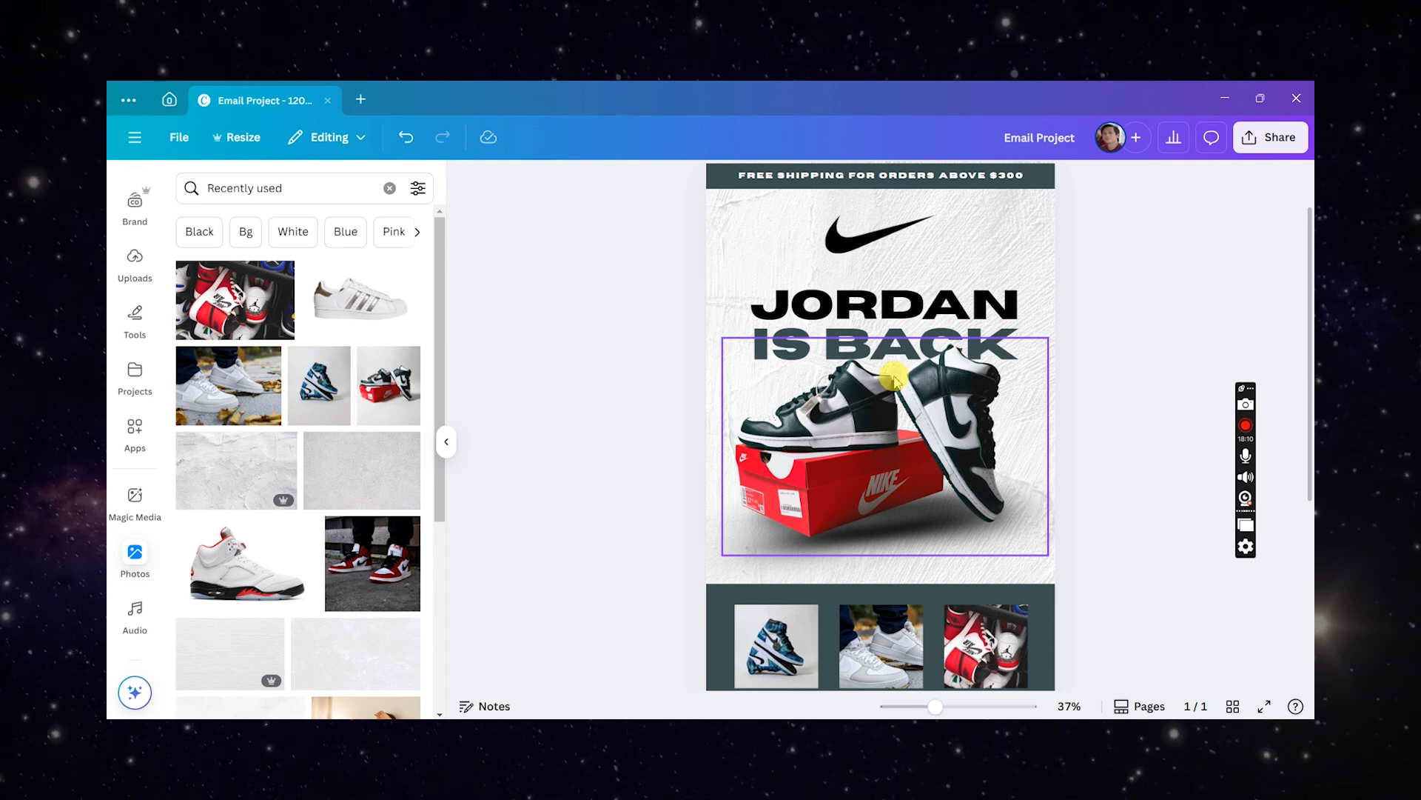
{"action": "scroll", "coordinate": [893, 379], "scroll_direction": "down", "scroll_amount": 3}
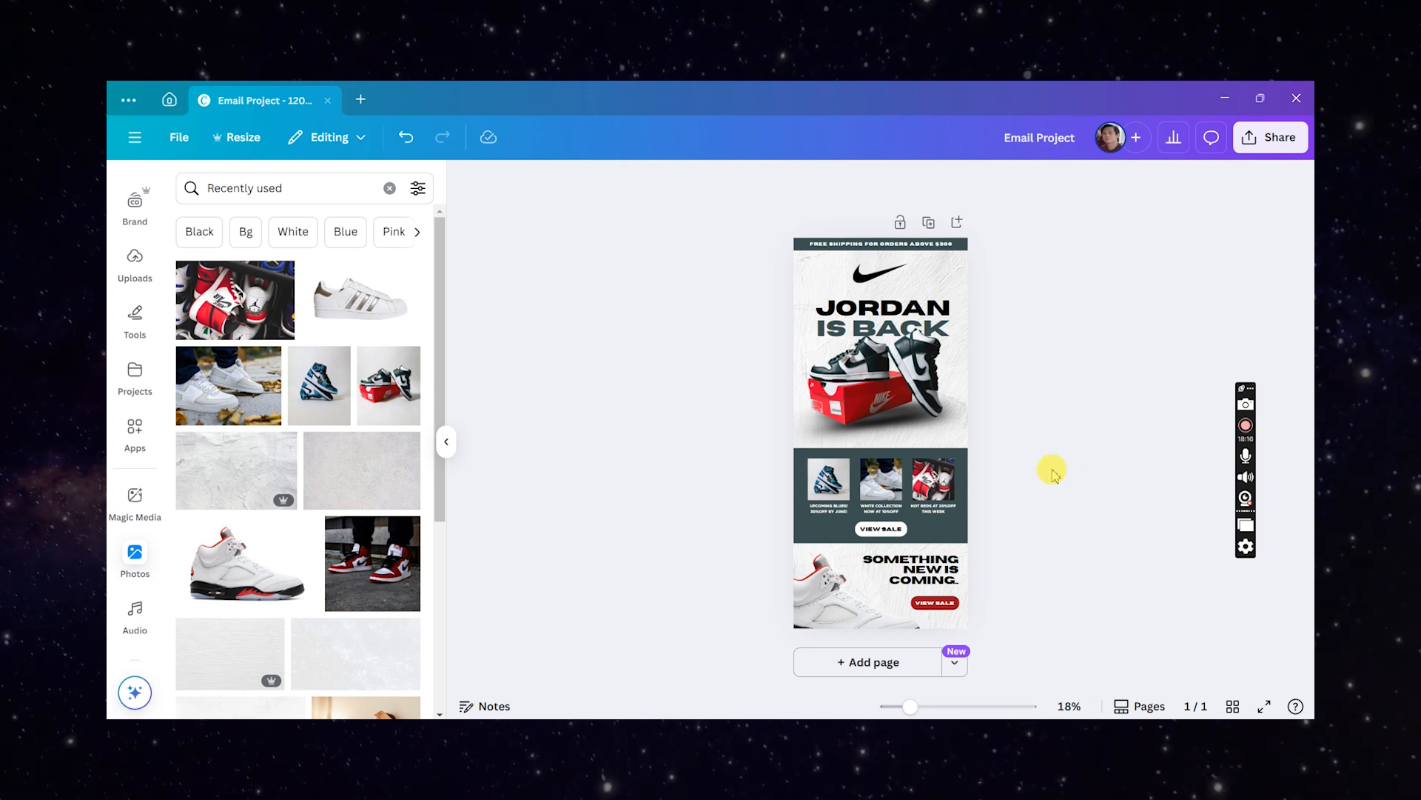
{"action": "scroll", "coordinate": [992, 485], "scroll_direction": "up", "scroll_amount": 3}
{"action": "left_click", "coordinate": [1017, 584]}
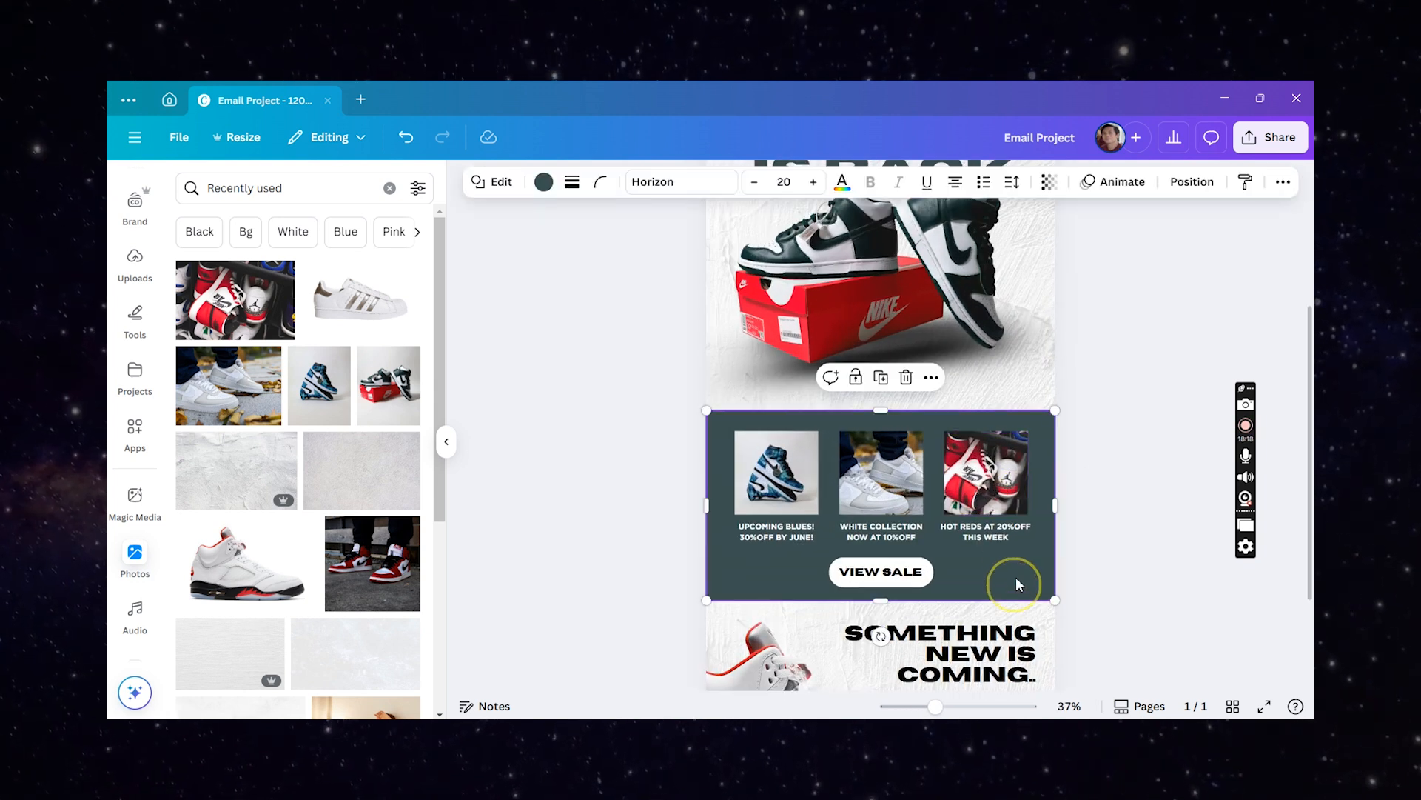
{"action": "scroll", "coordinate": [1016, 584], "scroll_direction": "up", "scroll_amount": 2}
{"action": "scroll", "coordinate": [1040, 541], "scroll_direction": "down", "scroll_amount": 2}
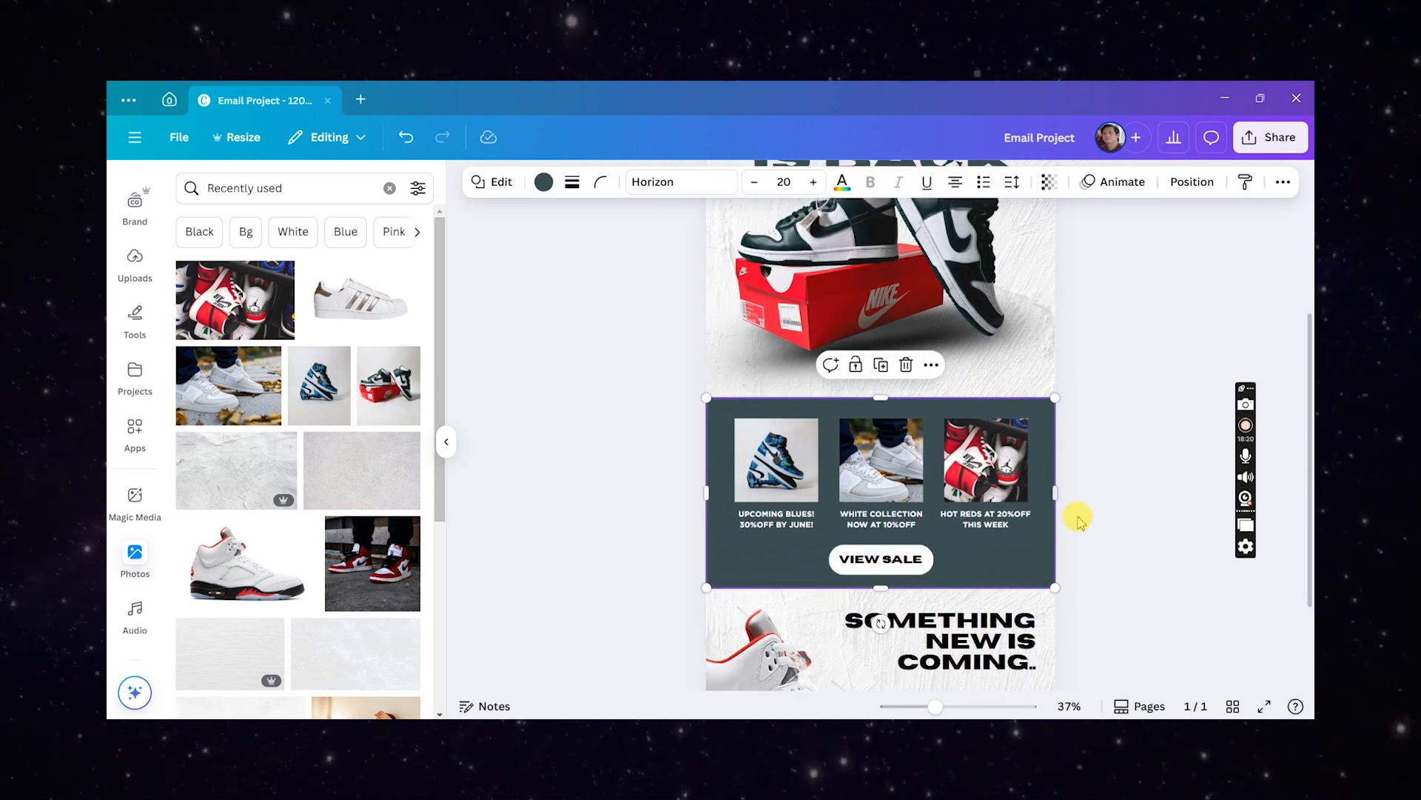
{"action": "scroll", "coordinate": [1088, 511], "scroll_direction": "up", "scroll_amount": 2}
{"action": "scroll", "coordinate": [1037, 533], "scroll_direction": "down", "scroll_amount": 2}
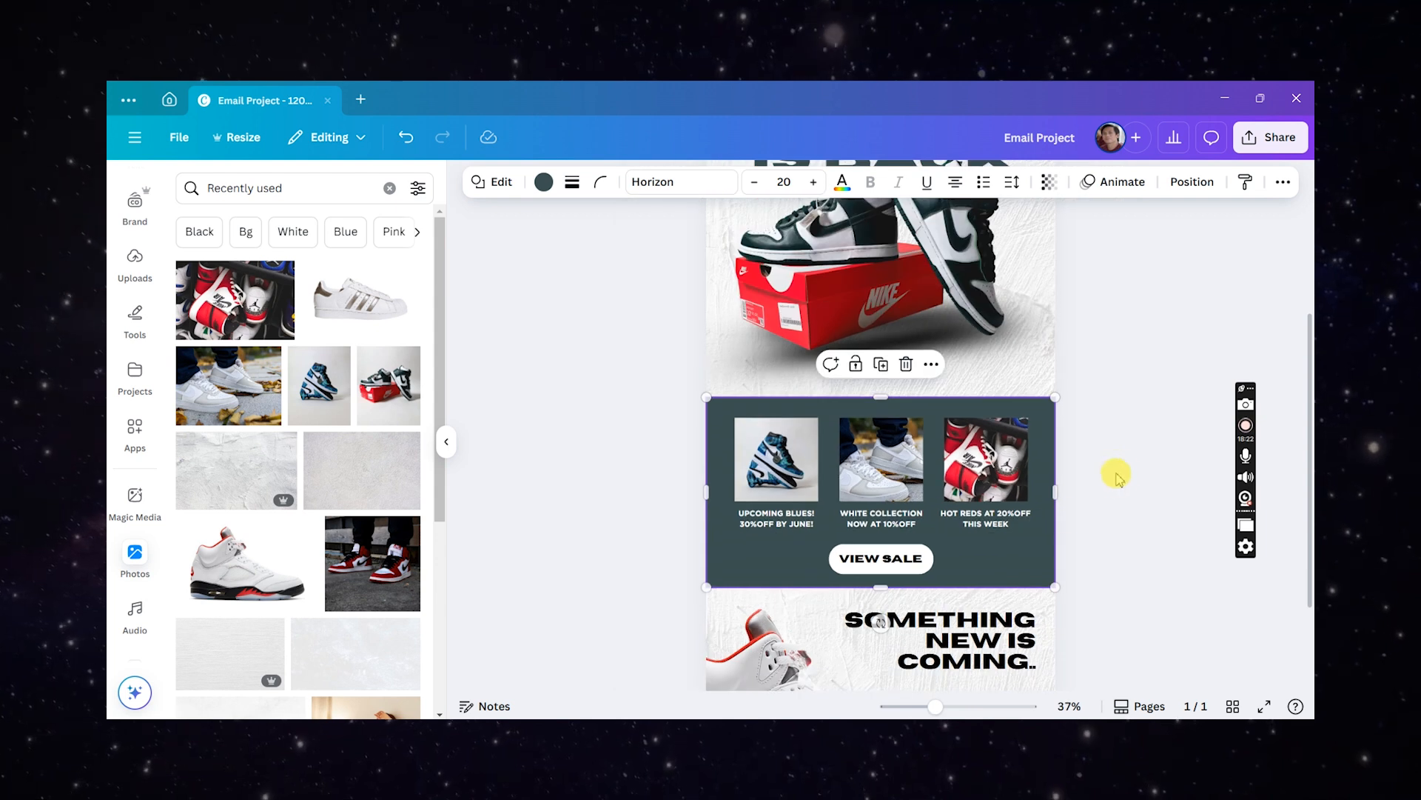
- Download the finished email design as a PNG at size 2, giving 2,400 × 5,400 px
{"action": "left_click", "coordinate": [1107, 474]}
{"action": "scroll", "coordinate": [1070, 476], "scroll_direction": "down", "scroll_amount": 2}
{"action": "scroll", "coordinate": [1127, 406], "scroll_direction": "down", "scroll_amount": 1}
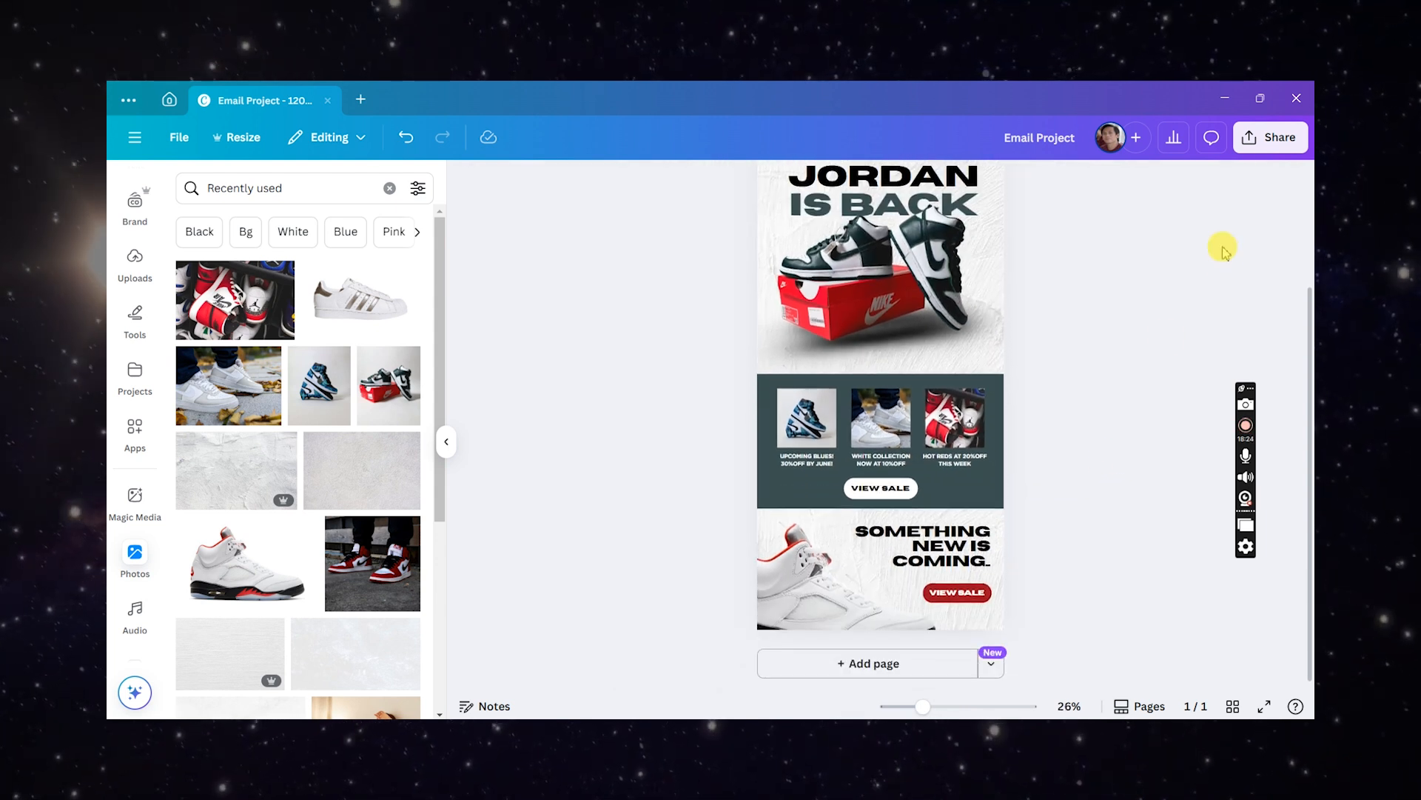
{"action": "left_click", "coordinate": [1275, 137]}
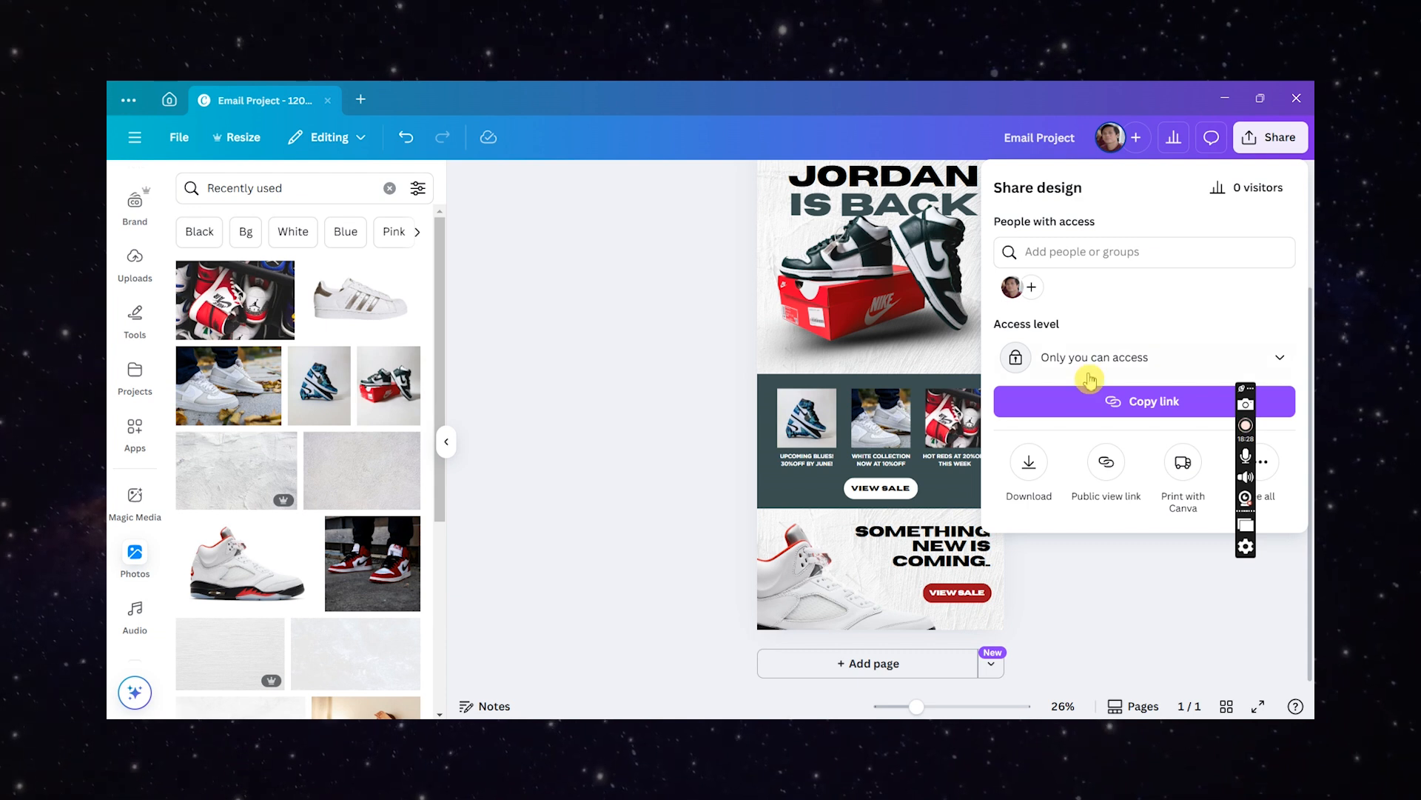
{"action": "left_click", "coordinate": [1029, 465]}
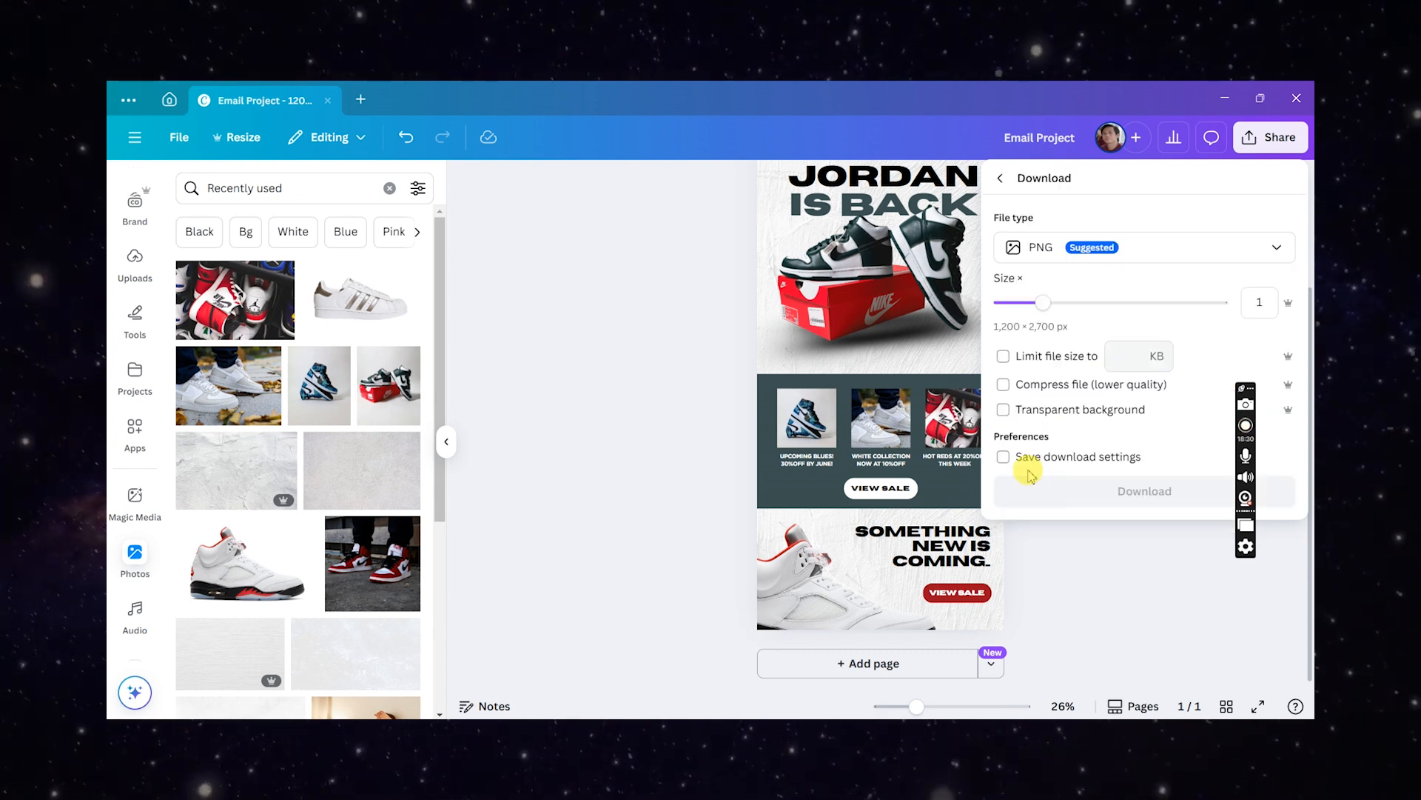
{"action": "left_click", "coordinate": [1171, 255]}
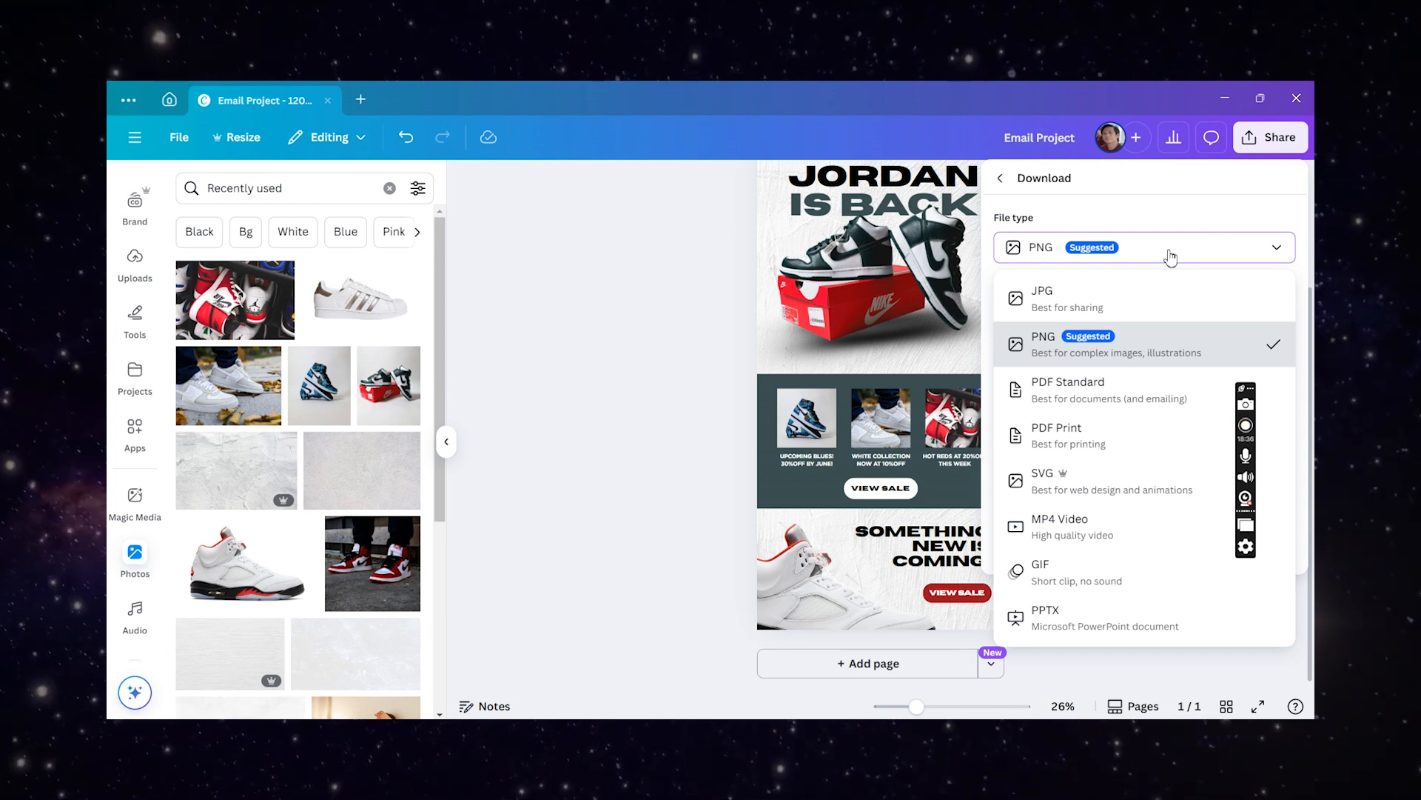
{"action": "left_click", "coordinate": [1147, 355]}
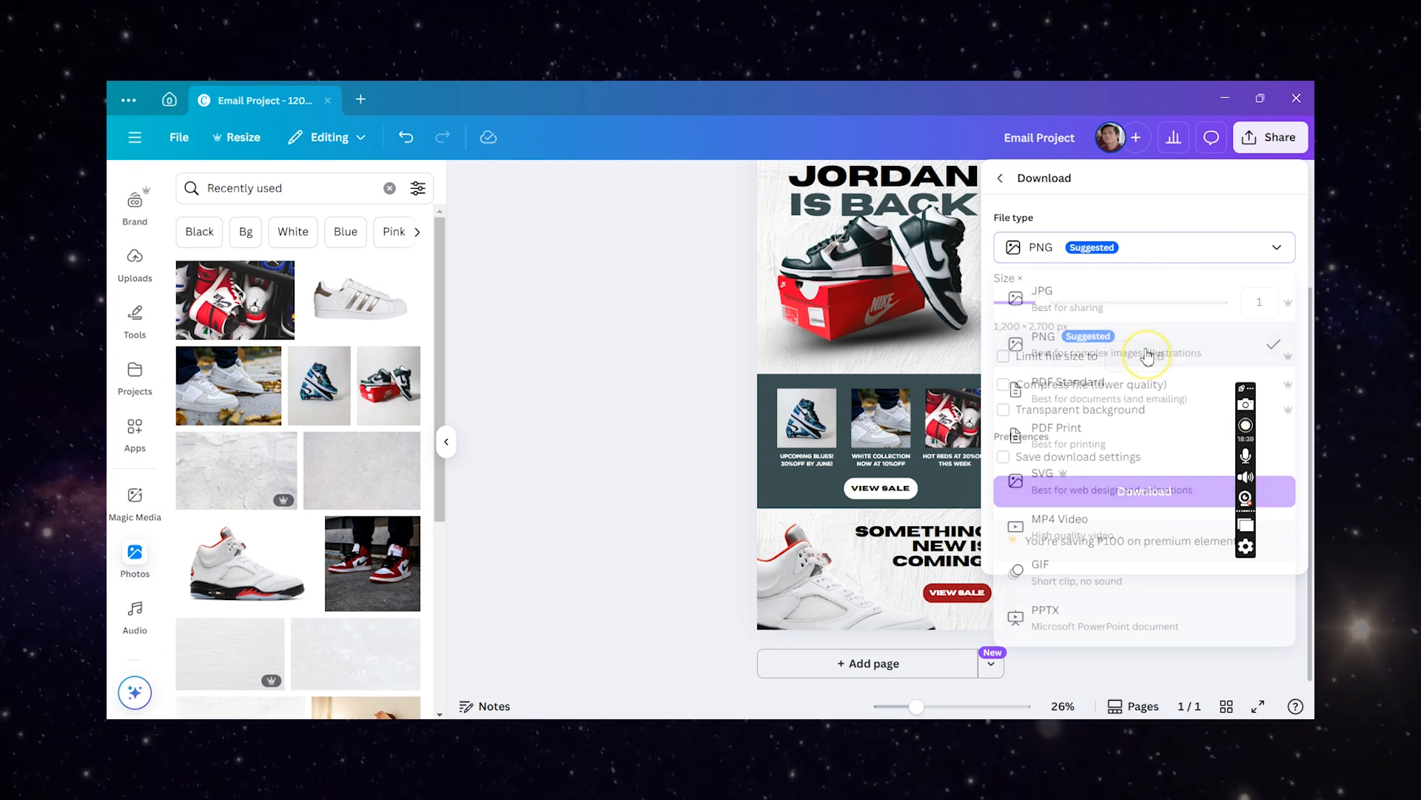
{"action": "left_click", "coordinate": [1266, 304]}
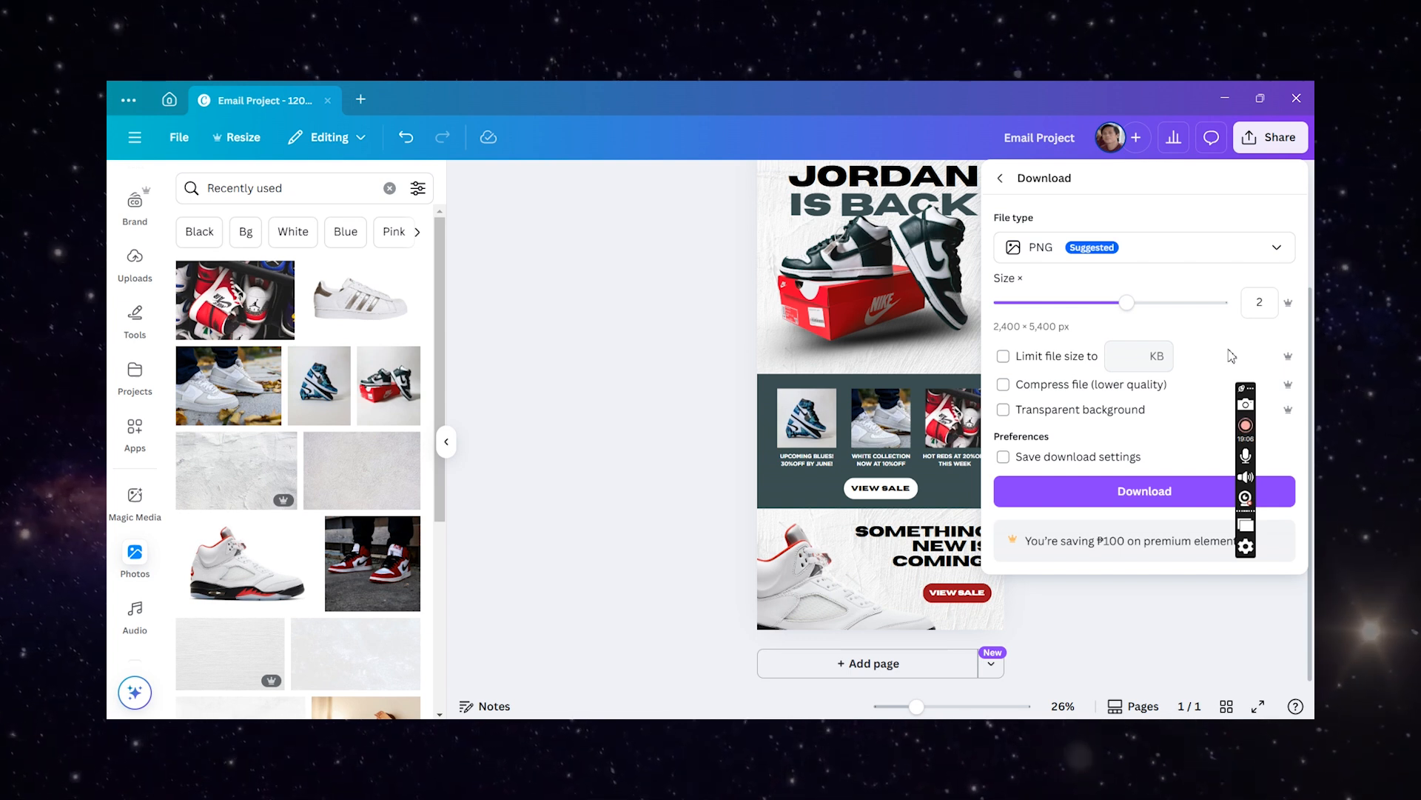
{"action": "left_click", "coordinate": [1223, 338]}
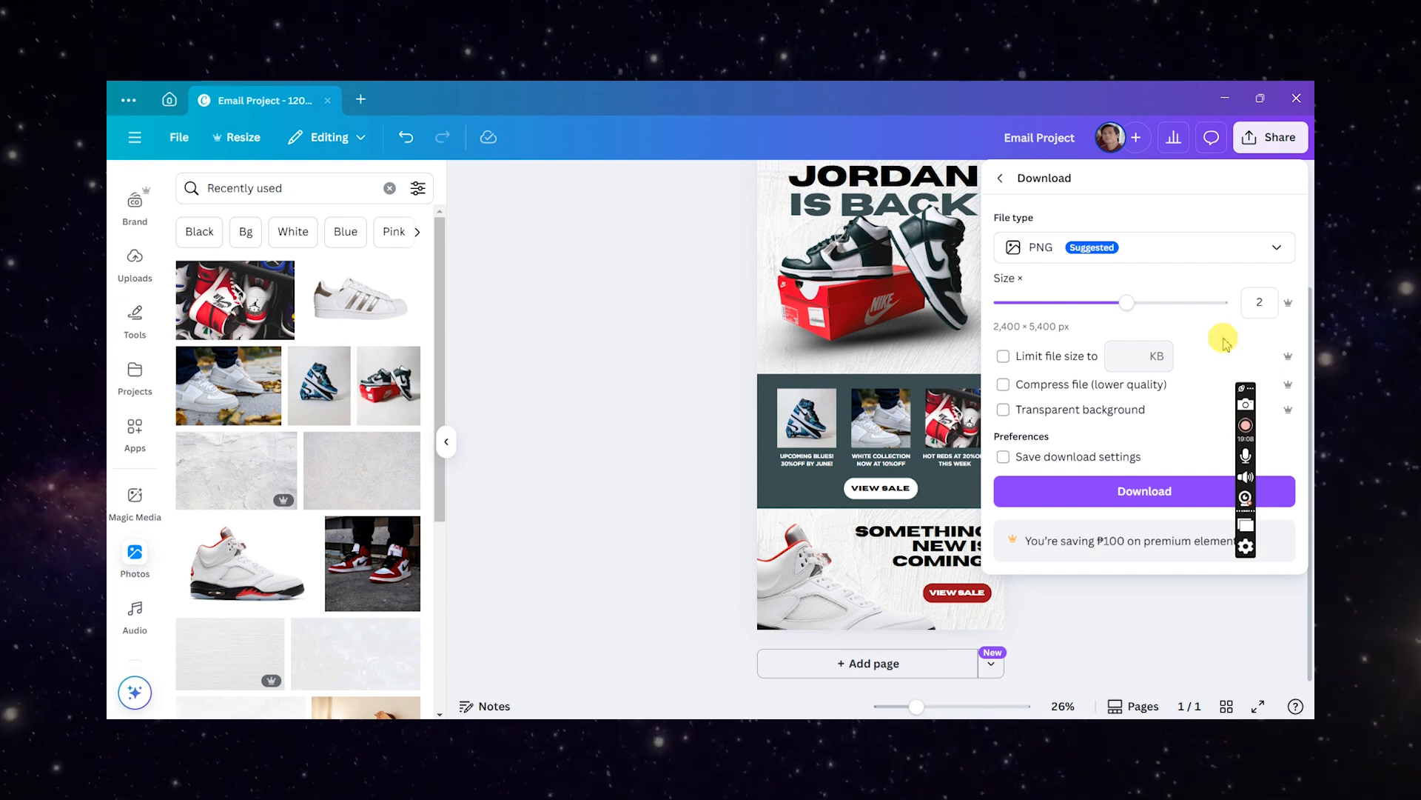
{"action": "left_click", "coordinate": [1144, 485]}
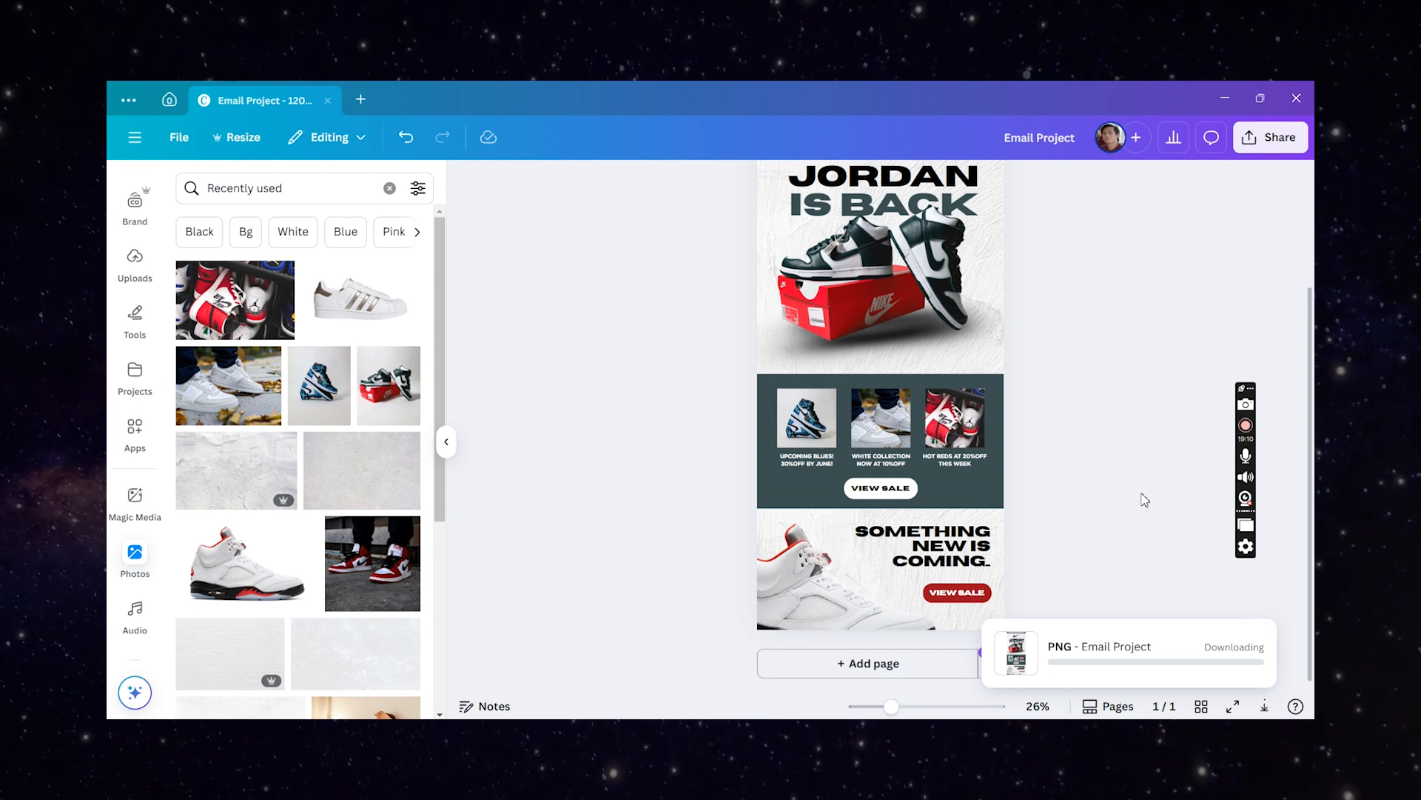
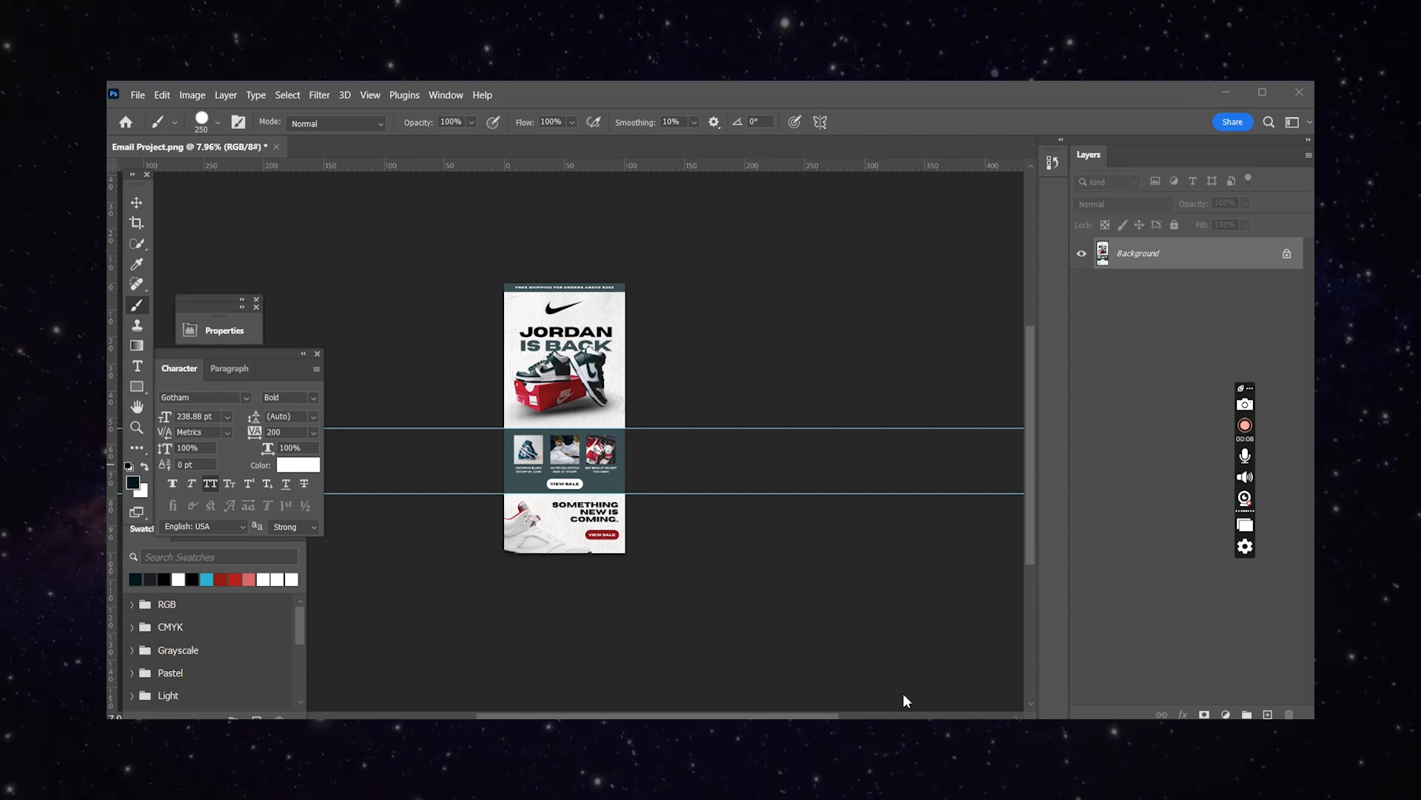
- Switch to Photoshop and examine Email Project.png, especially where the guides separate the hero, product panel and teaser sections
{"action": "scroll", "coordinate": [548, 451], "scroll_direction": "up", "scroll_amount": 3}
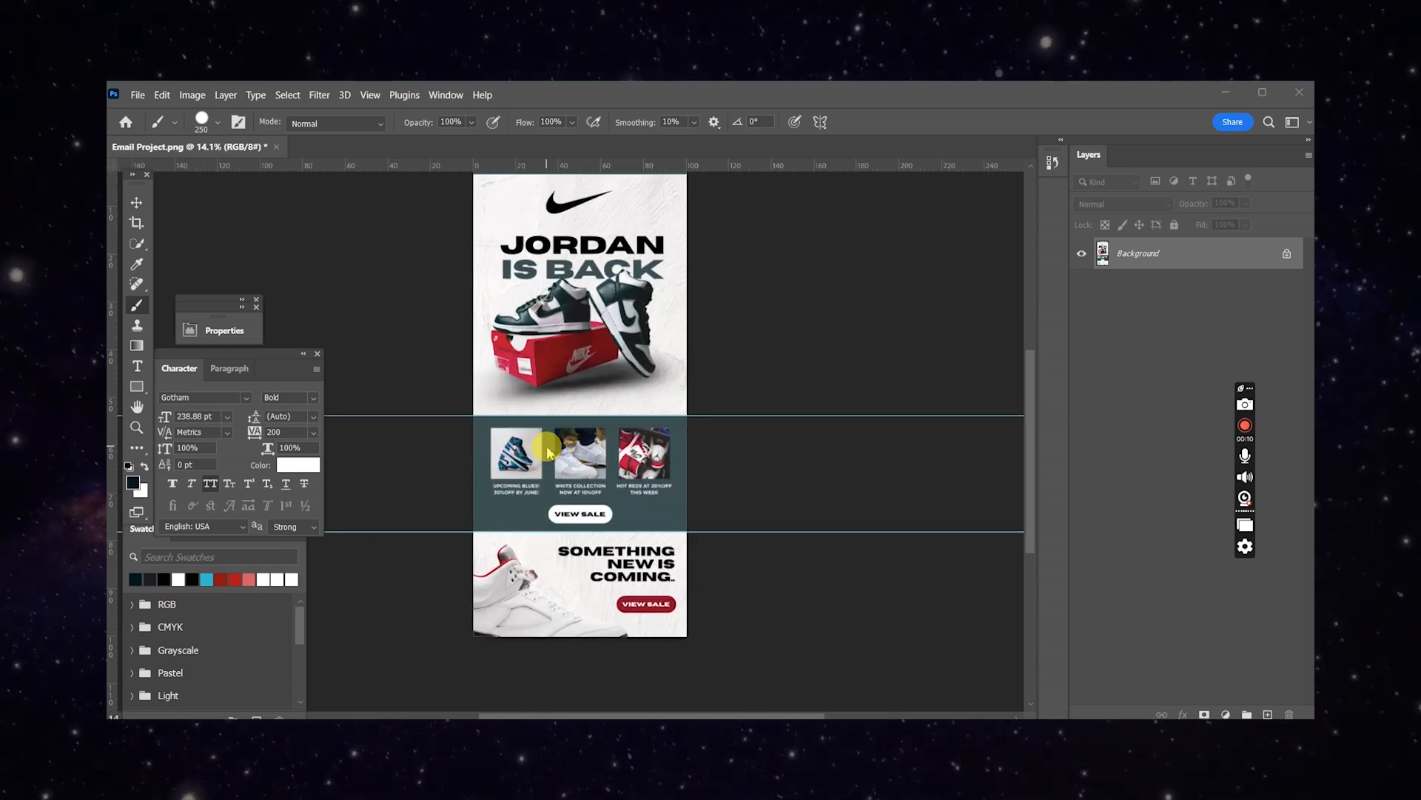
{"action": "scroll", "coordinate": [547, 451], "scroll_direction": "up", "scroll_amount": 3}
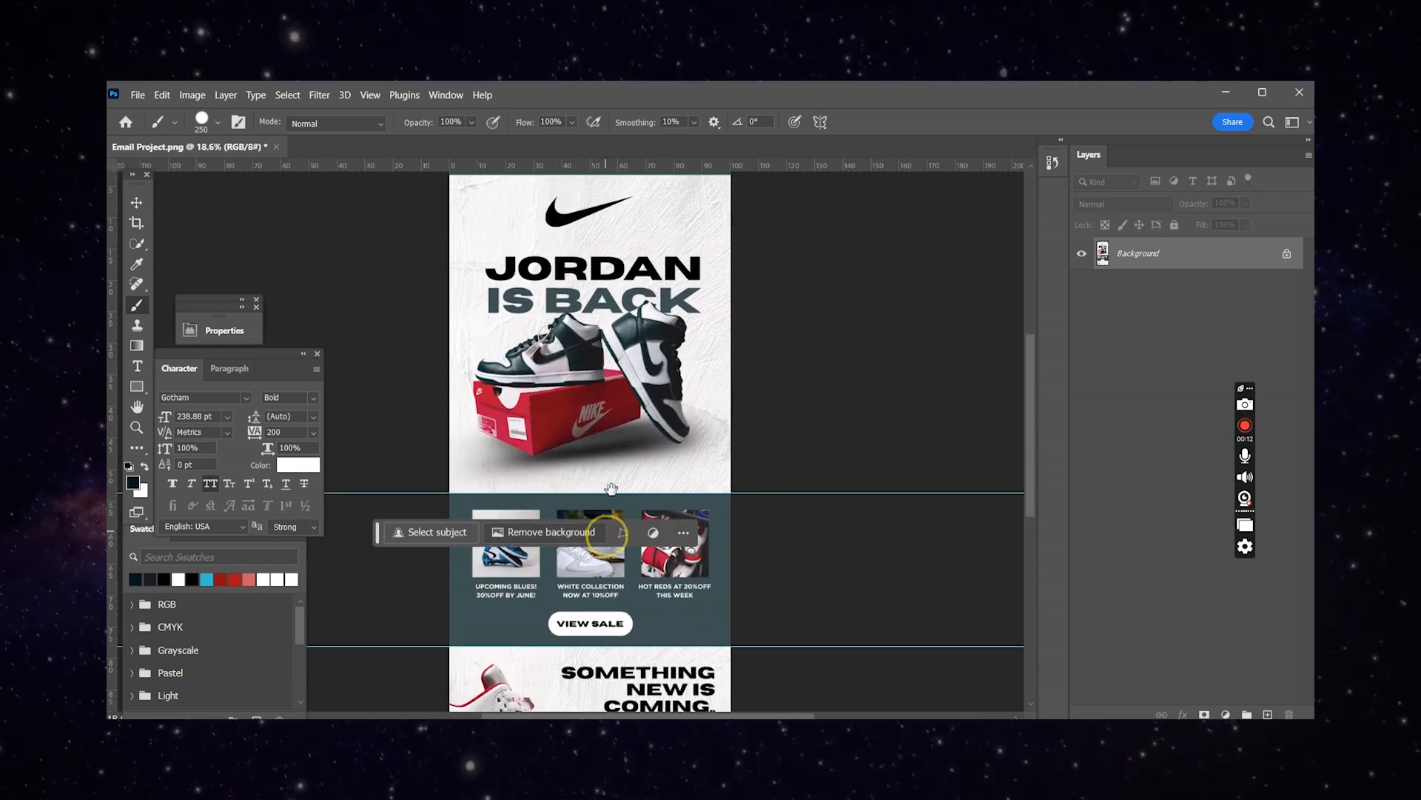
{"action": "scroll", "coordinate": [615, 473], "scroll_direction": "down", "scroll_amount": 3}
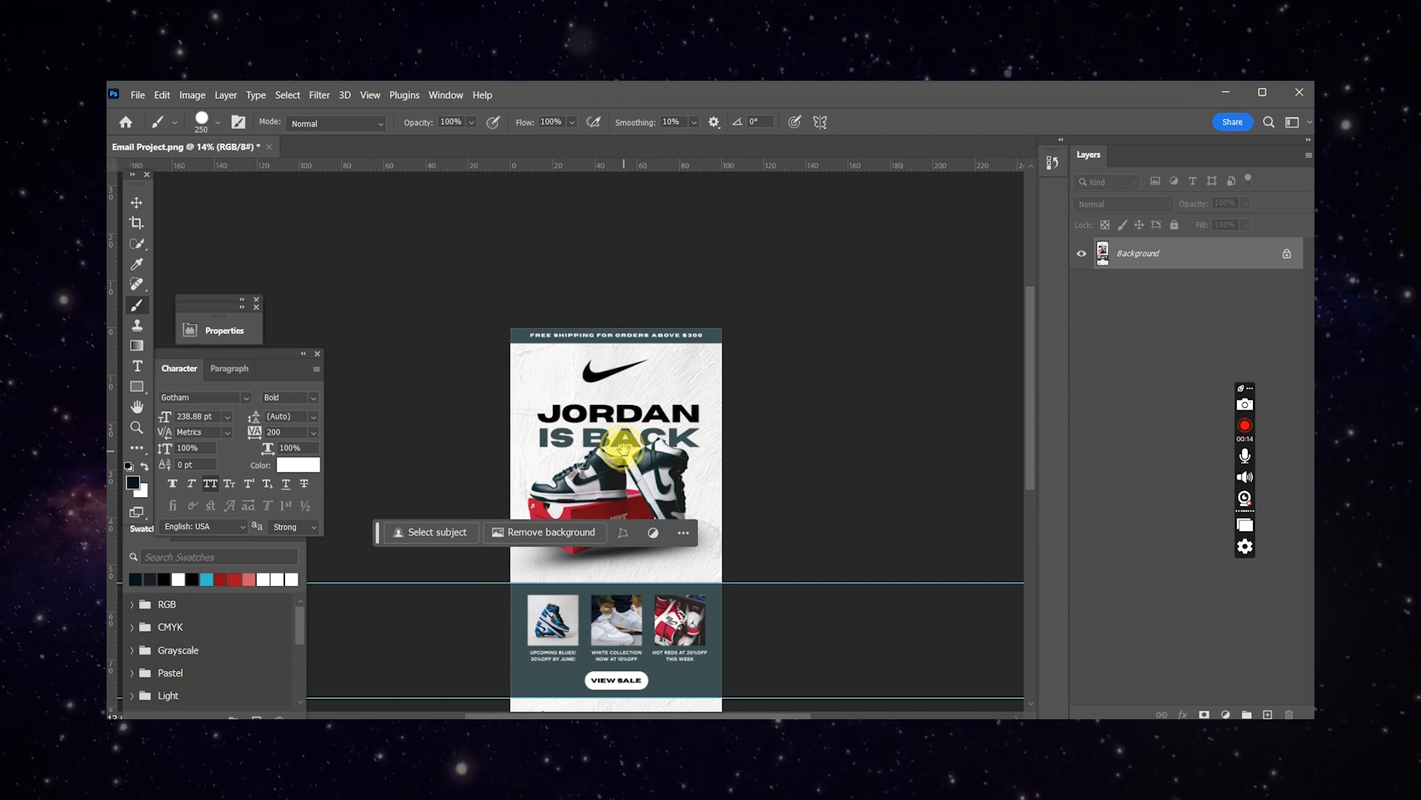
{"action": "scroll", "coordinate": [623, 446], "scroll_direction": "down", "scroll_amount": 2}
{"action": "scroll", "coordinate": [611, 400], "scroll_direction": "up", "scroll_amount": 3}
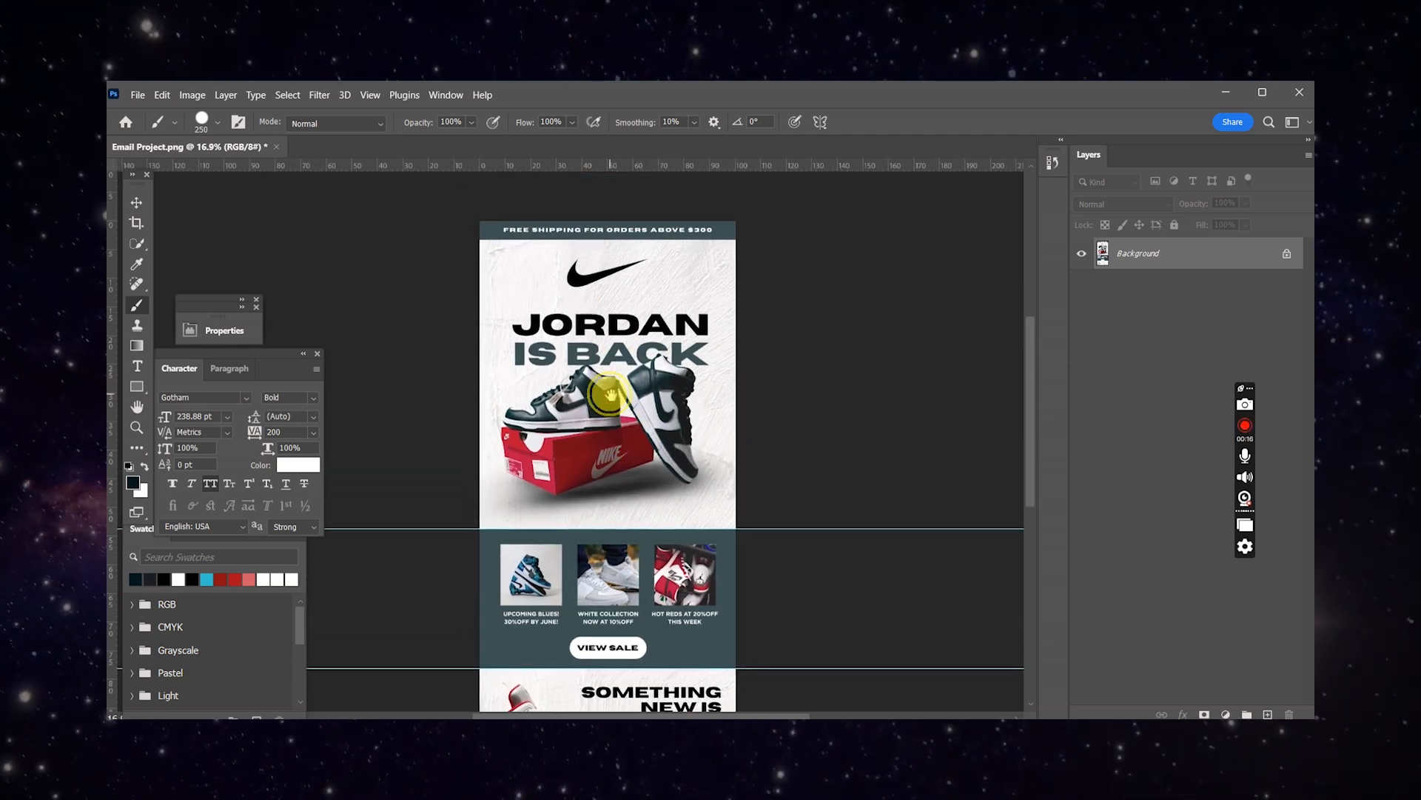
{"action": "scroll", "coordinate": [609, 394], "scroll_direction": "down", "scroll_amount": 2}
{"action": "left_click_drag", "start_coordinate": [736, 327], "coordinate": [666, 288]}
{"action": "scroll", "coordinate": [412, 440], "scroll_direction": "up", "scroll_amount": 1}
{"action": "scroll", "coordinate": [411, 440], "scroll_direction": "up", "scroll_amount": 4}
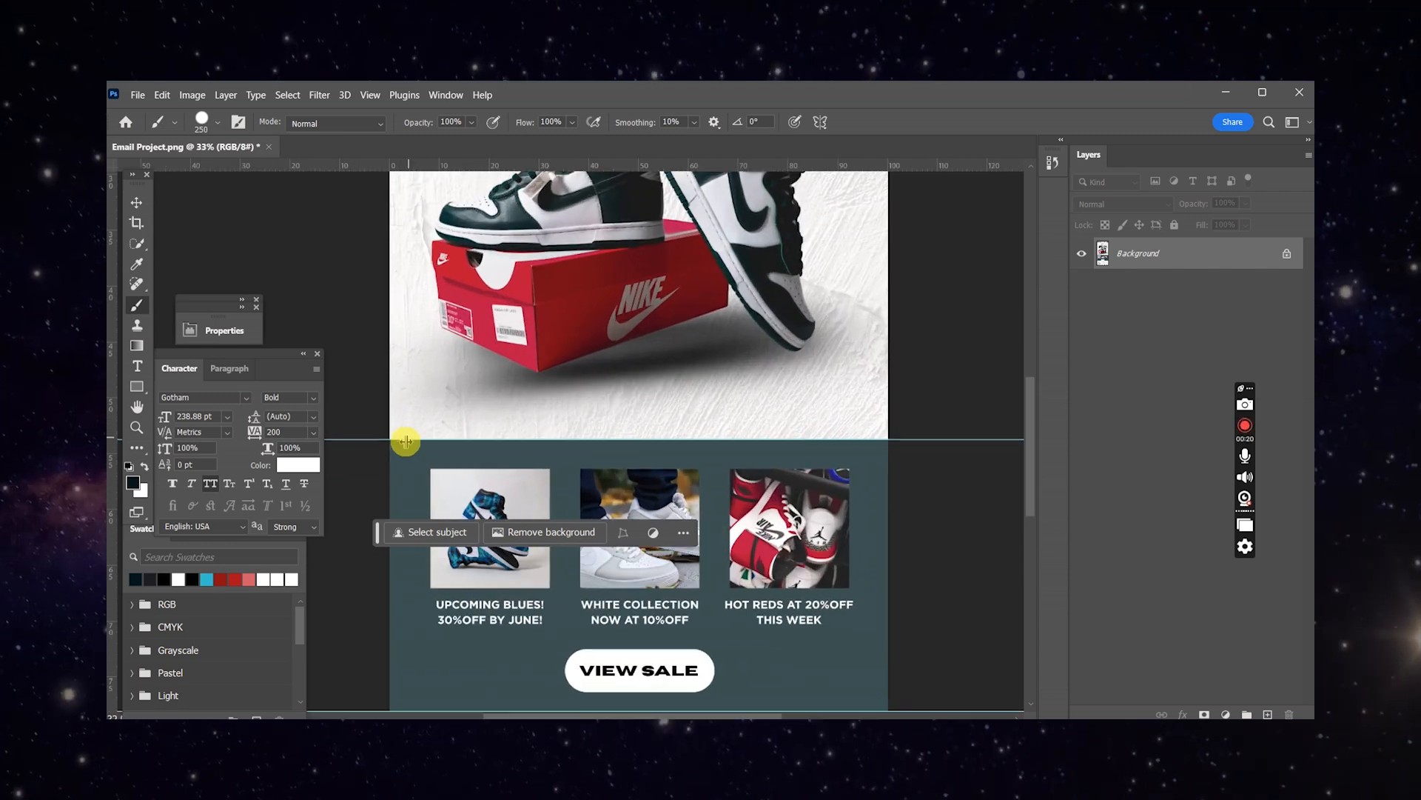
{"action": "key", "text": "v"}
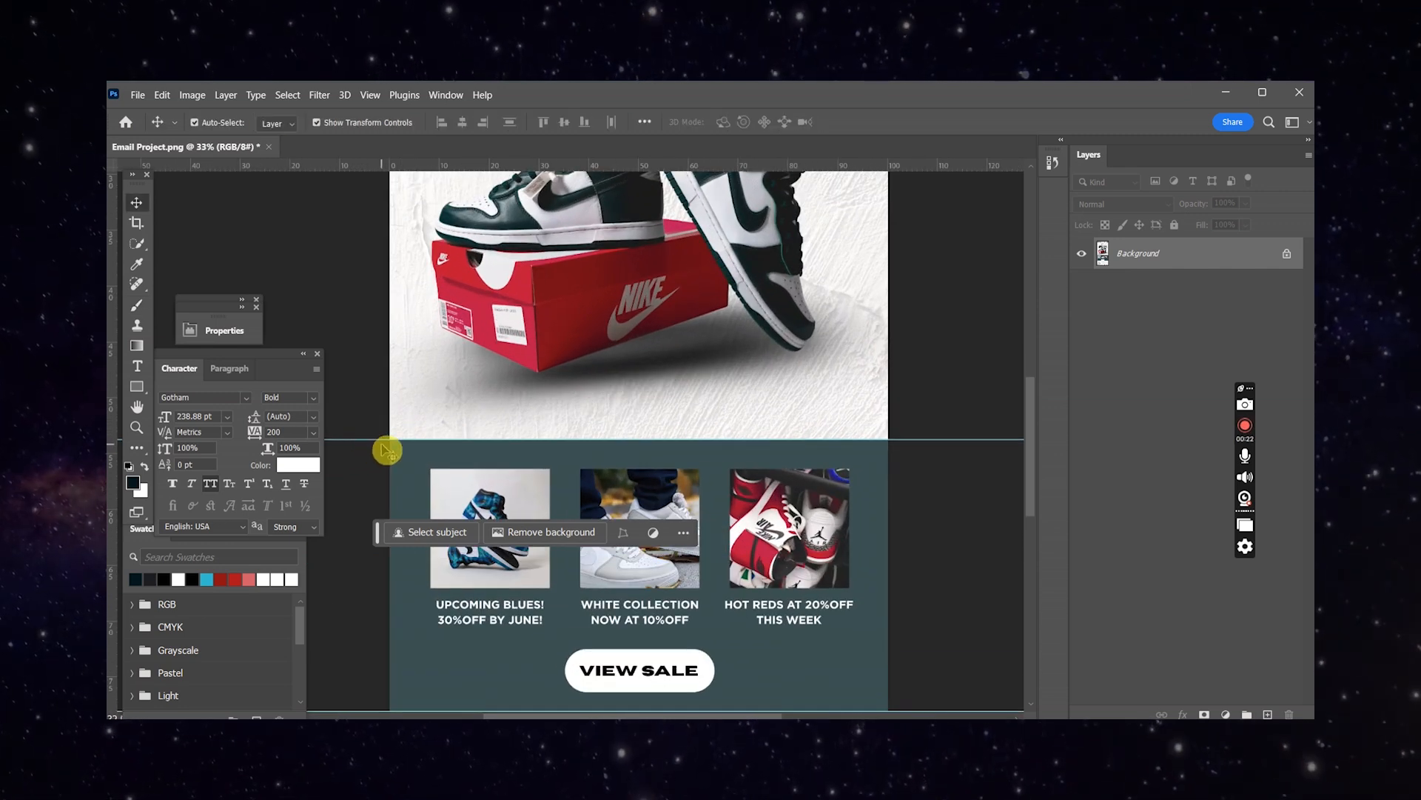
{"action": "scroll", "coordinate": [377, 444], "scroll_direction": "down", "scroll_amount": 4}
{"action": "scroll", "coordinate": [566, 383], "scroll_direction": "down", "scroll_amount": 2}
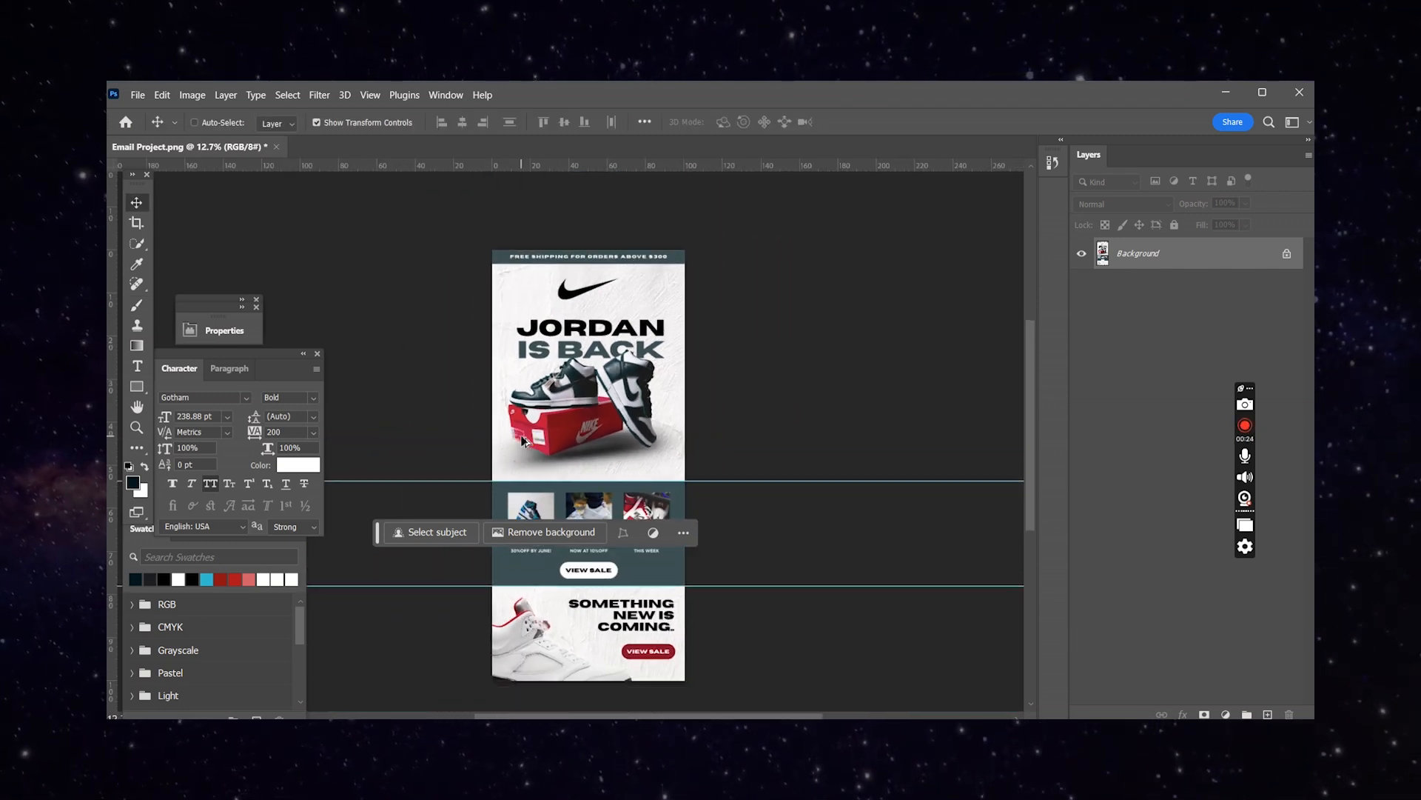
{"action": "scroll", "coordinate": [566, 383], "scroll_direction": "down", "scroll_amount": 1}
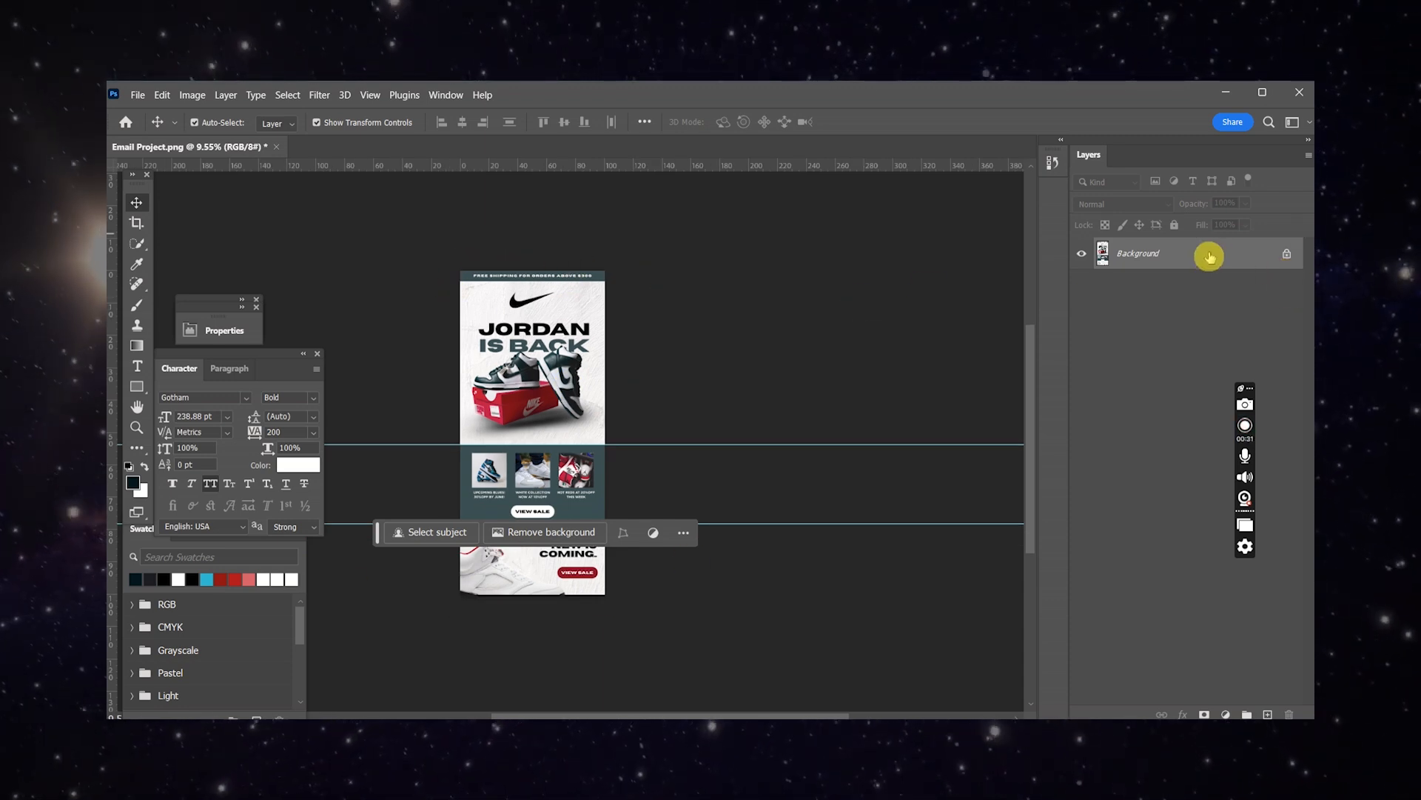
- Unlock the background layer and turn it into a 2400 × 5385 px artboard named Artboard 1
{"action": "left_click", "coordinate": [1209, 257]}
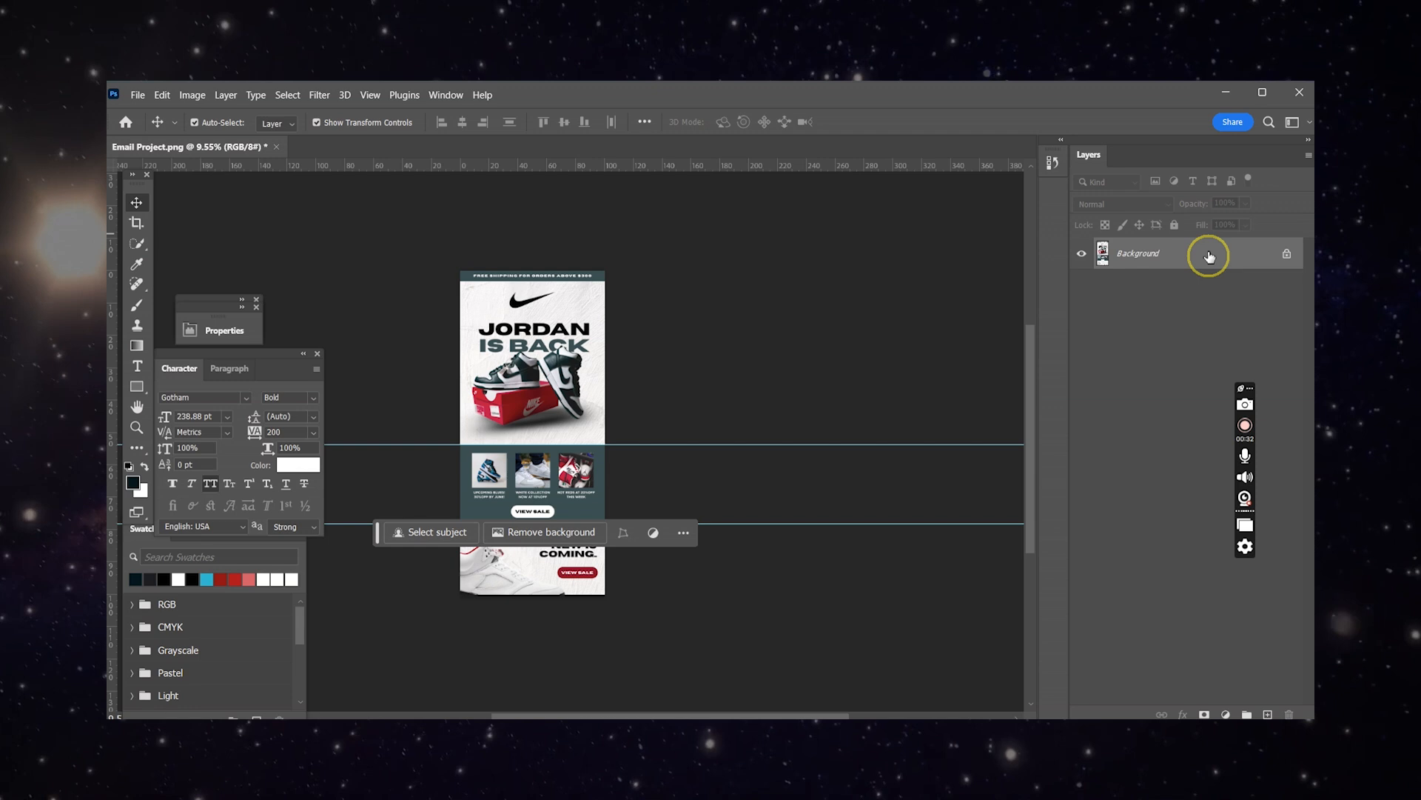
{"action": "left_click", "coordinate": [1288, 259]}
{"action": "right_click", "coordinate": [1209, 252]}
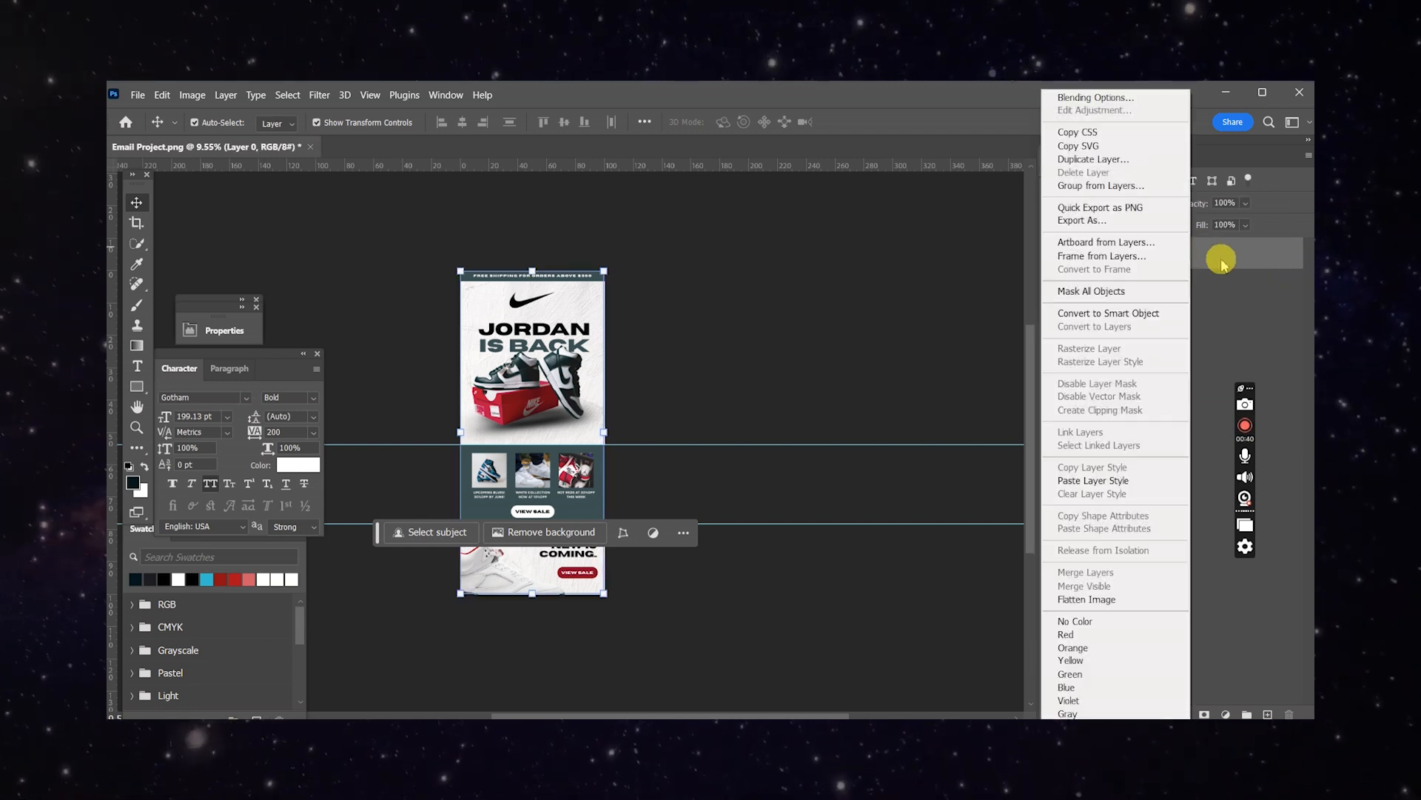
{"action": "left_click", "coordinate": [1096, 242]}
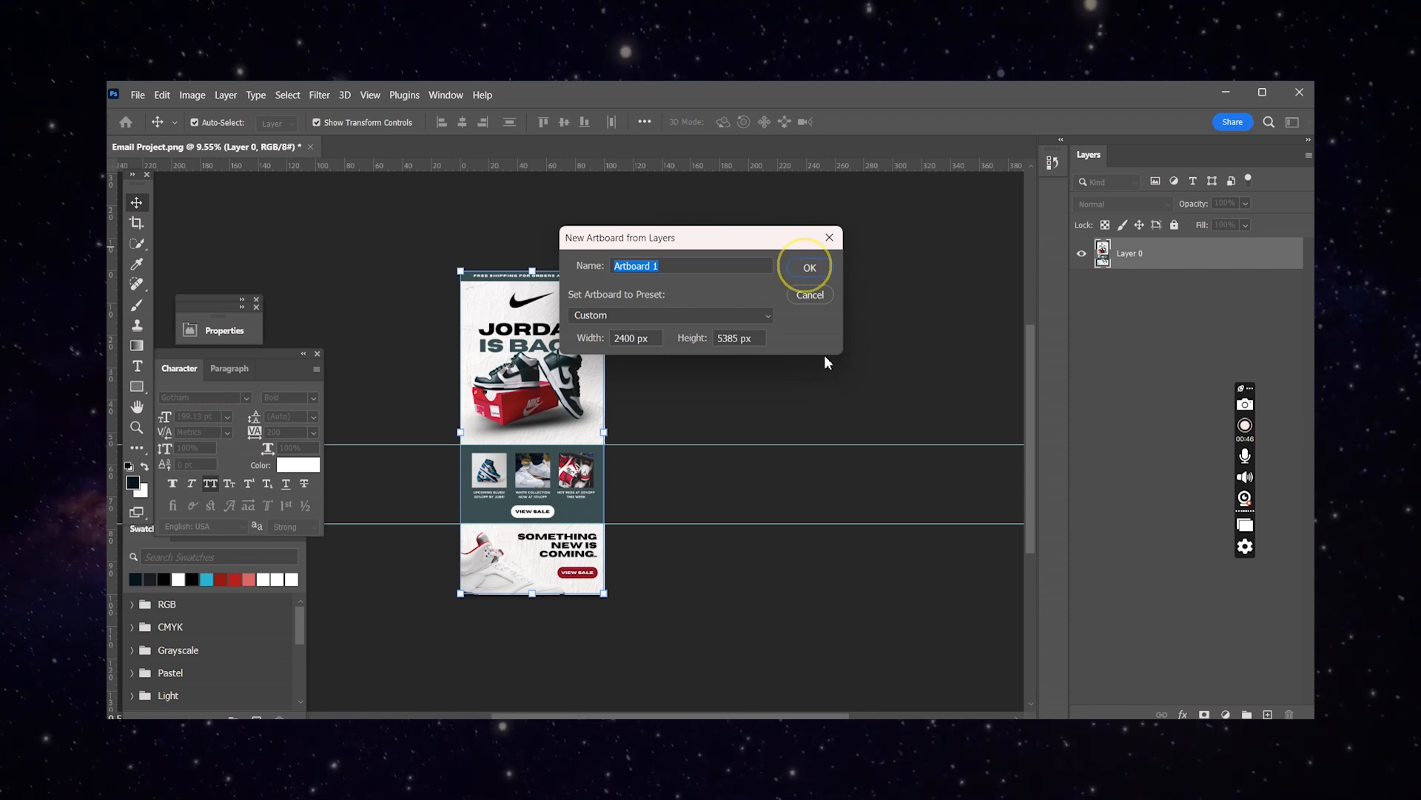
{"action": "left_click", "coordinate": [809, 267]}
- Duplicate the email artboard twice, placing the copies side by side to the right of the original
{"action": "scroll", "coordinate": [651, 303], "scroll_direction": "down", "scroll_amount": 2}
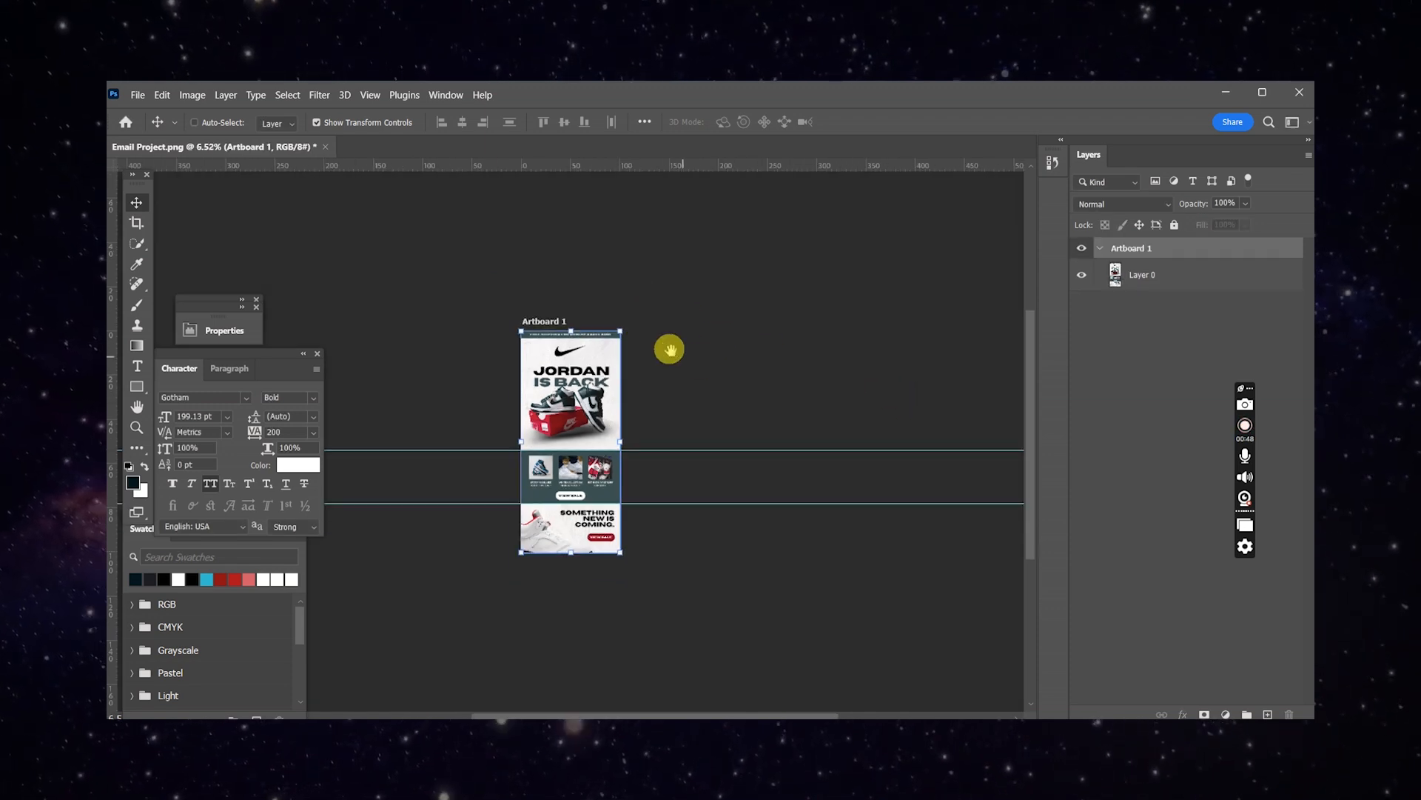
{"action": "scroll", "coordinate": [545, 308], "scroll_direction": "up", "scroll_amount": 3}
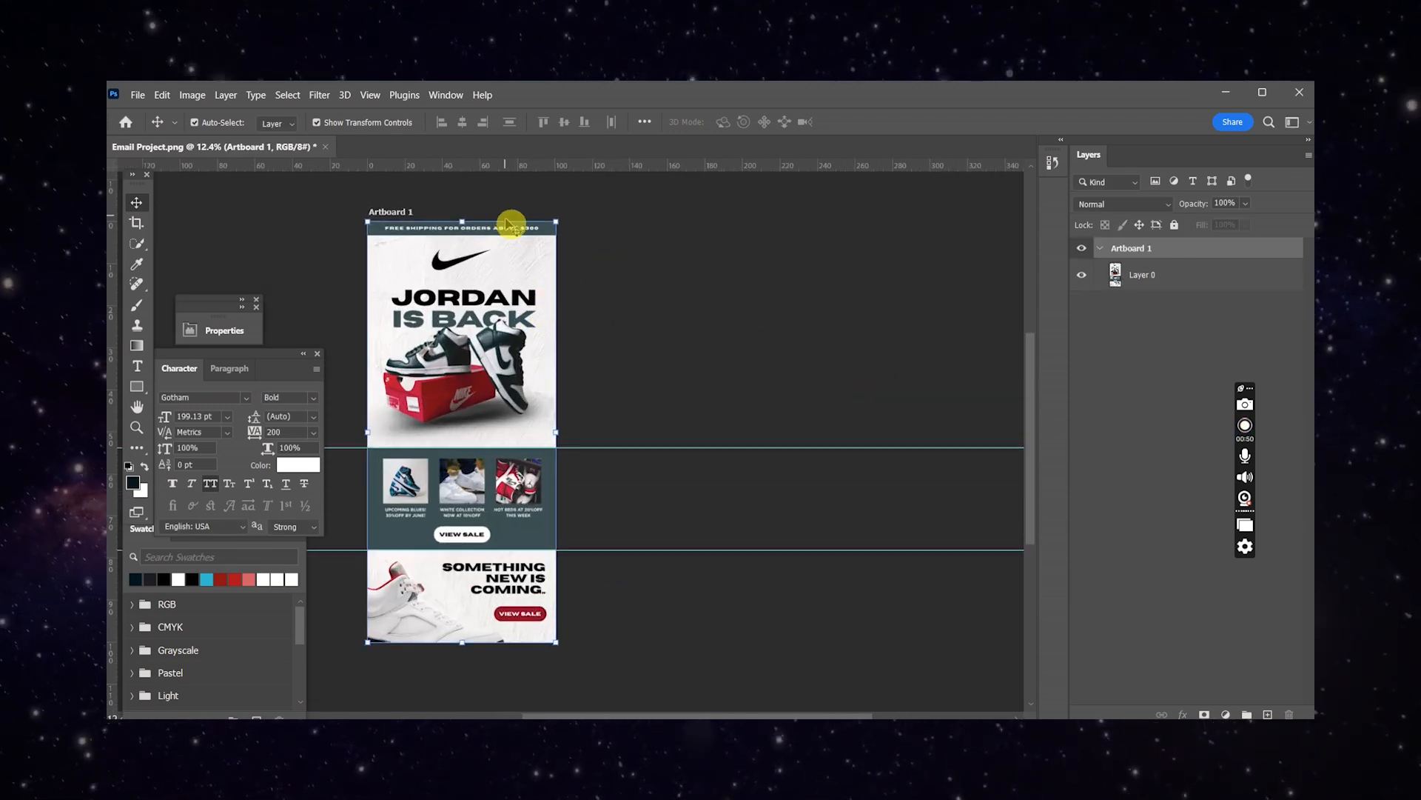
{"action": "left_click_drag", "start_coordinate": [511, 226], "coordinate": [561, 227]}
{"action": "left_click_drag", "start_coordinate": [729, 224], "coordinate": [746, 222]}
{"action": "left_click_drag", "start_coordinate": [727, 288], "coordinate": [565, 288]}
{"action": "scroll", "coordinate": [565, 288], "scroll_direction": "down", "scroll_amount": 3}
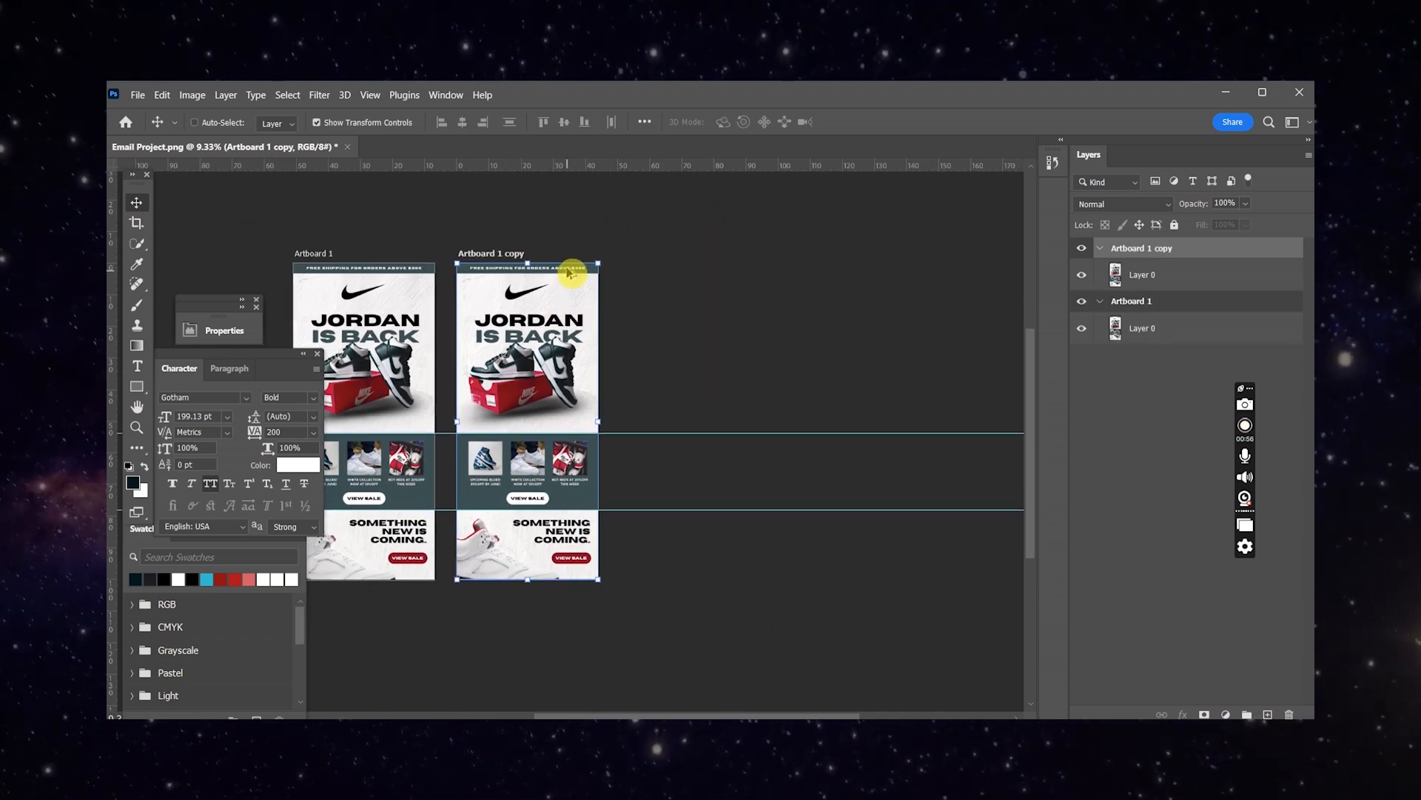
{"action": "scroll", "coordinate": [568, 270], "scroll_direction": "up", "scroll_amount": 1}
{"action": "left_click_drag", "start_coordinate": [570, 265], "coordinate": [769, 270]}
{"action": "scroll", "coordinate": [656, 390], "scroll_direction": "up", "scroll_amount": 1}
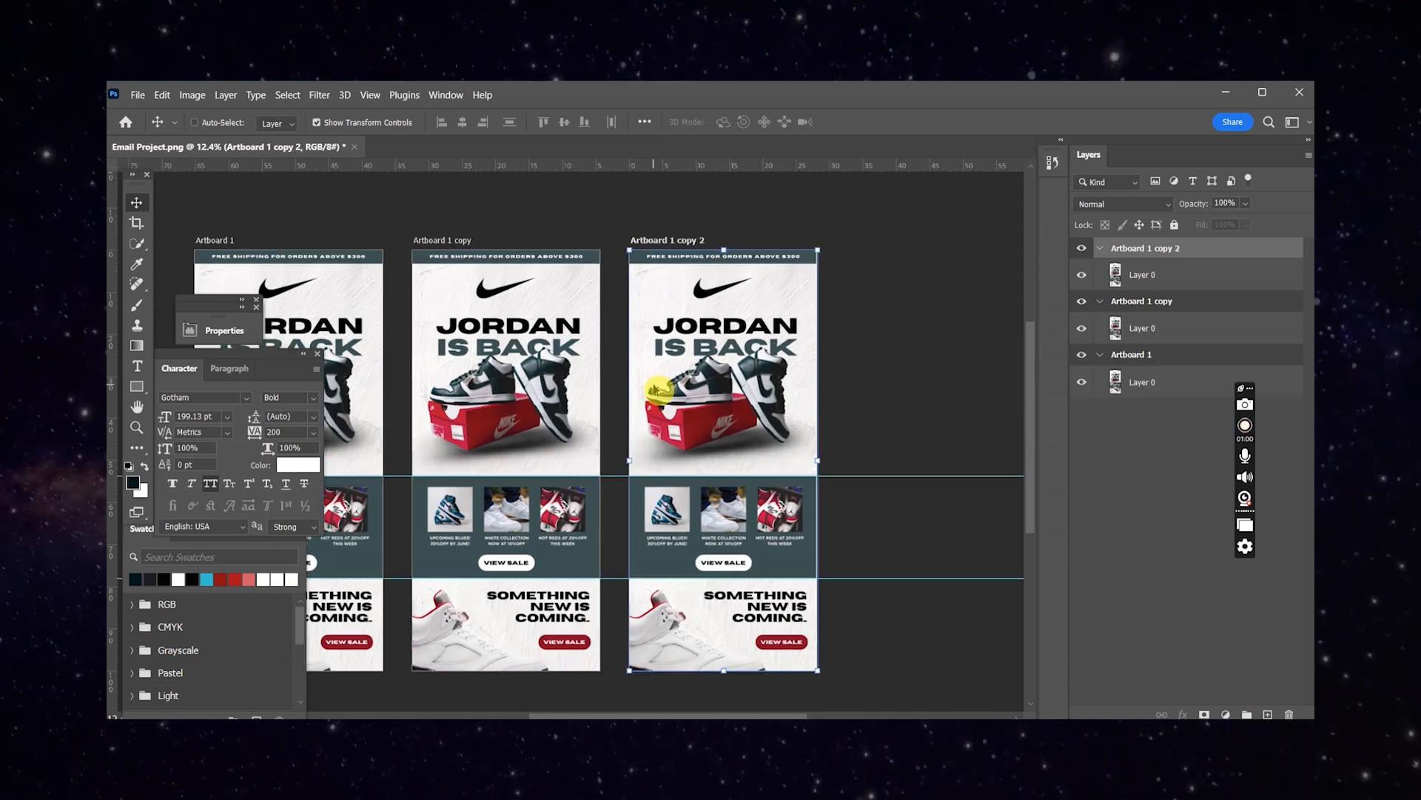
{"action": "scroll", "coordinate": [621, 396], "scroll_direction": "down", "scroll_amount": 2}
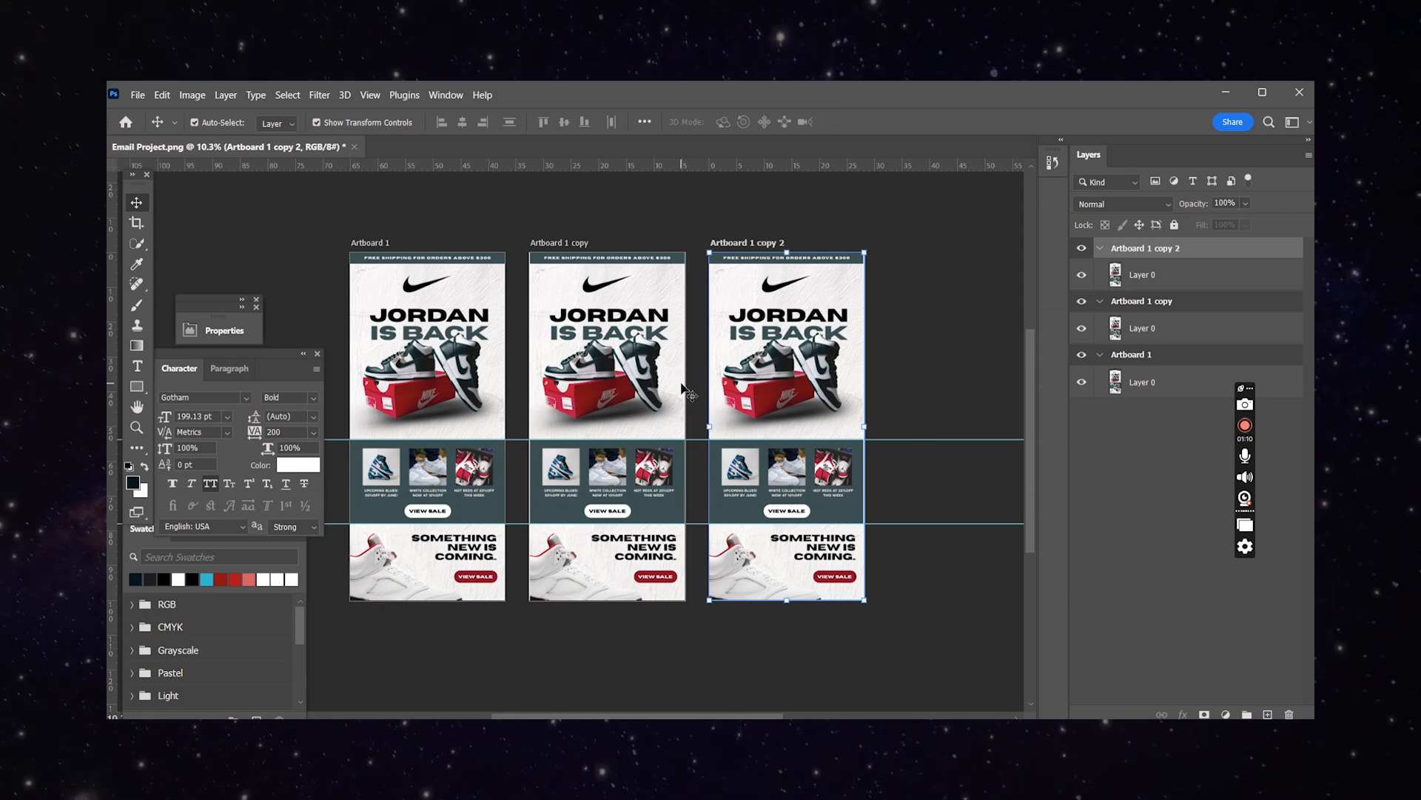
- Shorten the first artboard from its bottom edge to the upper guide so it holds only the banner and shoe hero
{"action": "left_click", "coordinate": [415, 252]}
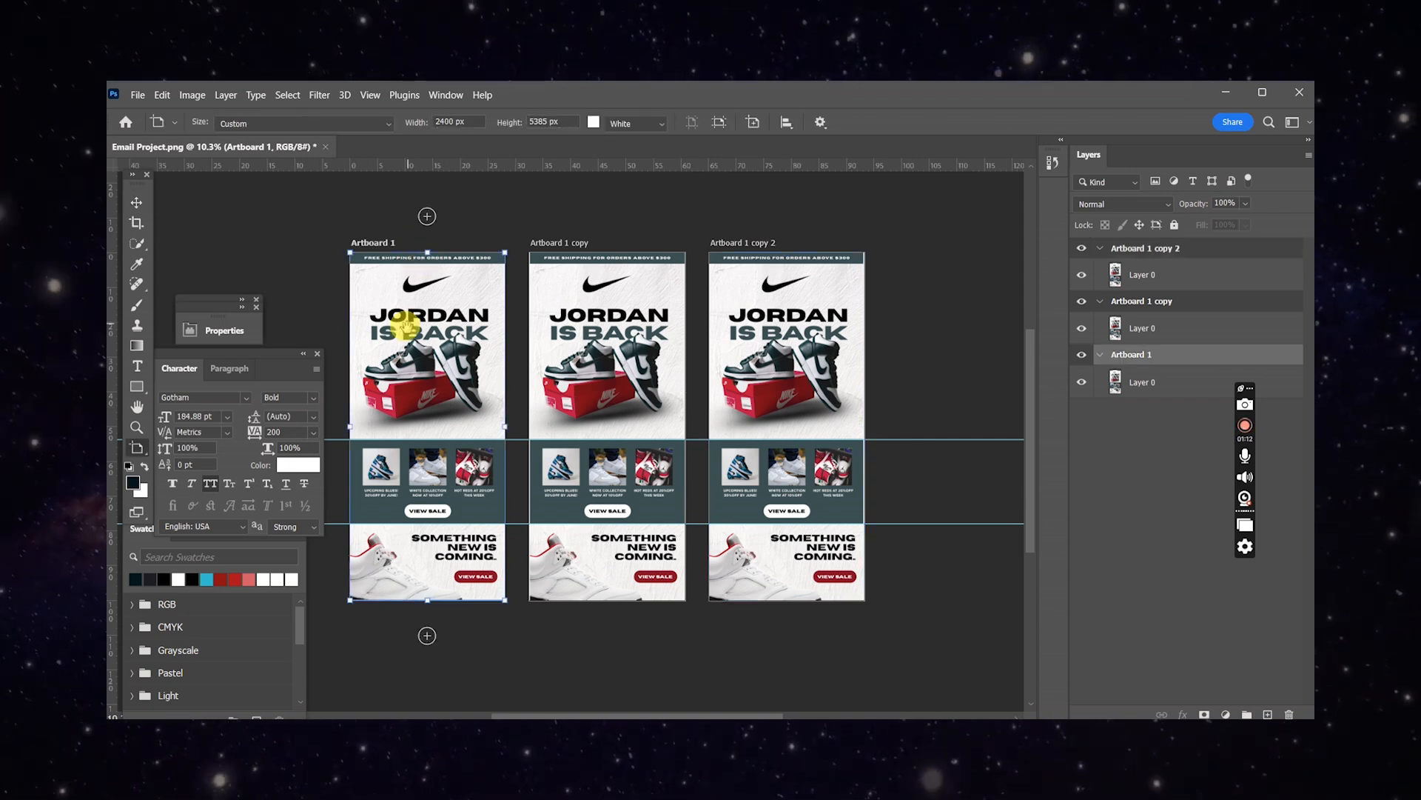
{"action": "left_click_drag", "start_coordinate": [405, 330], "coordinate": [472, 293]}
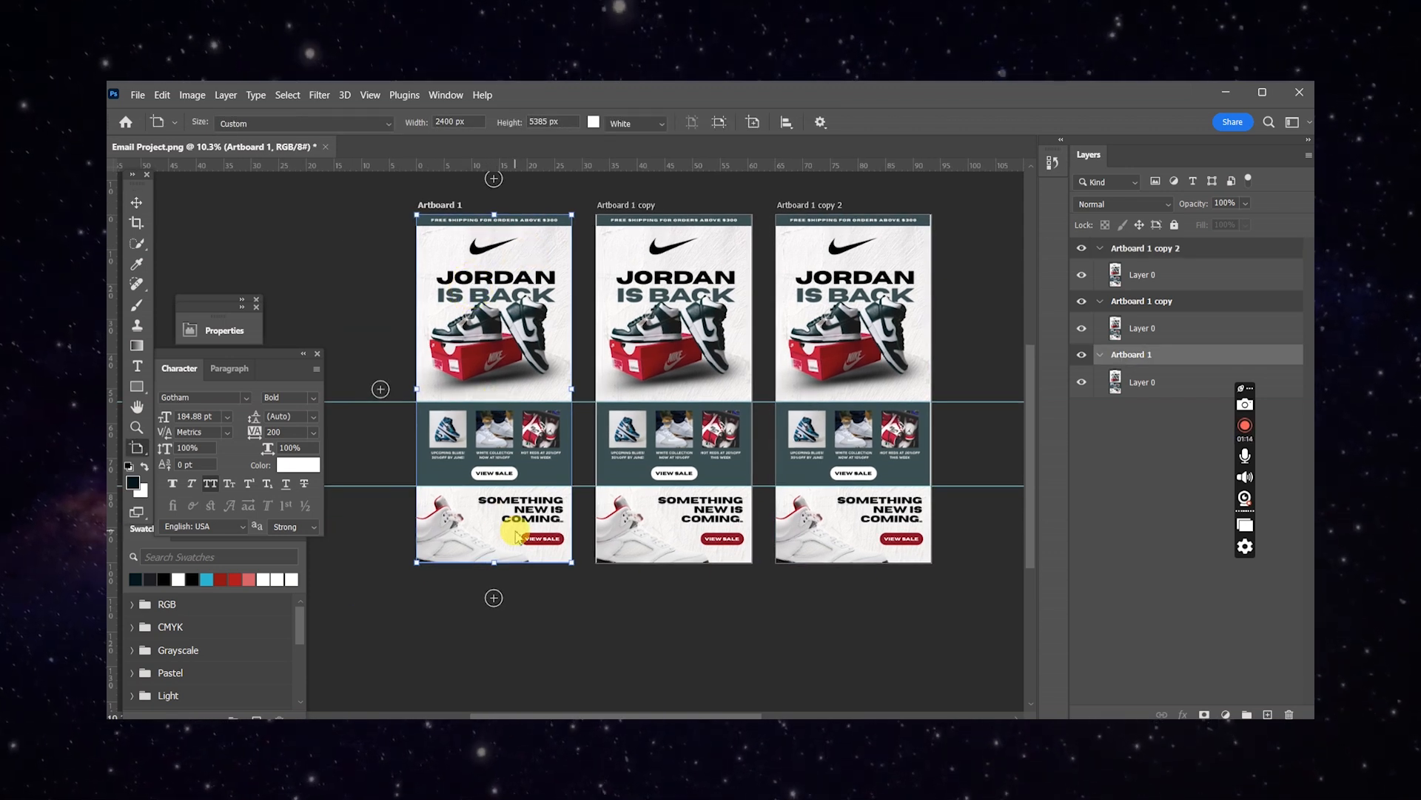
{"action": "key", "text": "v"}
{"action": "scroll", "coordinate": [453, 220], "scroll_direction": "up", "scroll_amount": 3}
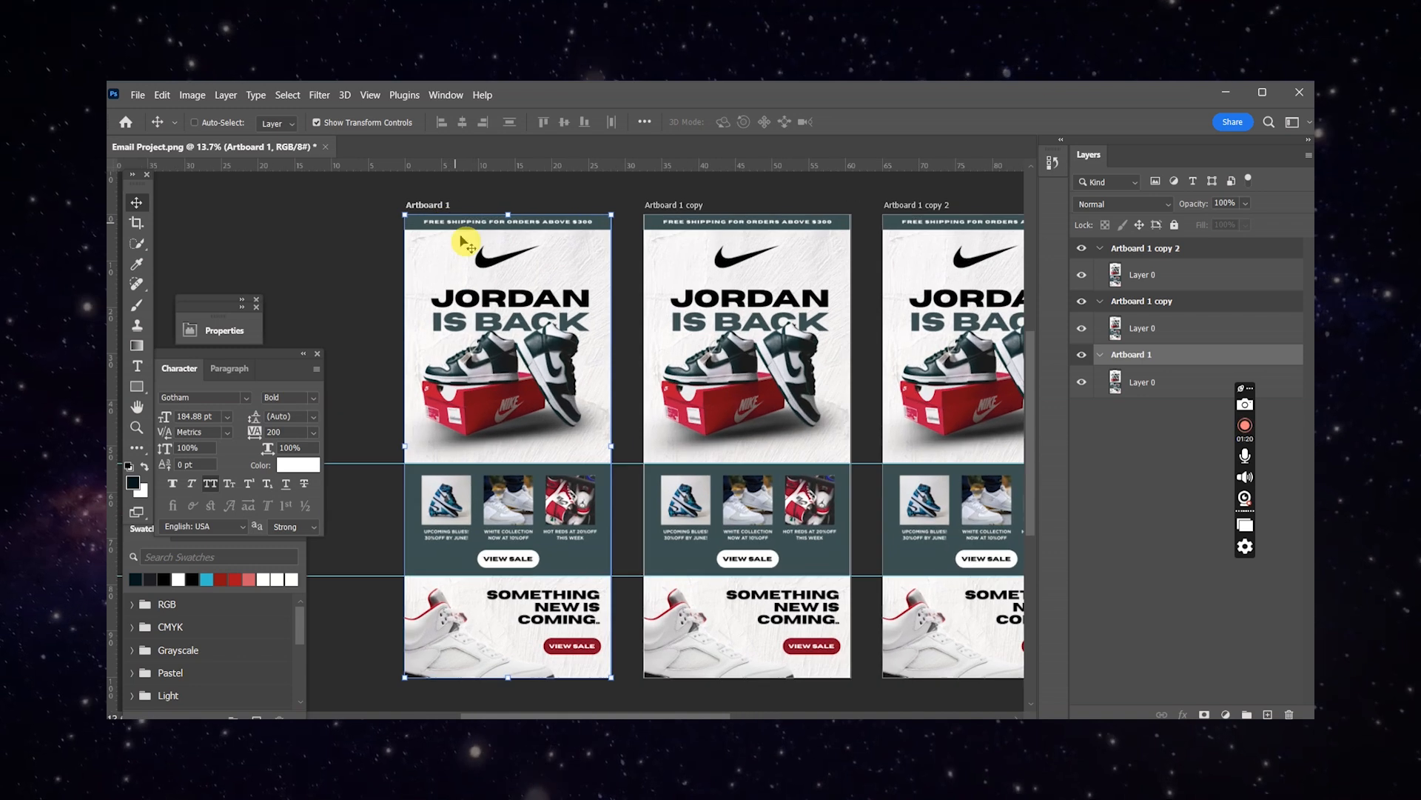
{"action": "scroll", "coordinate": [482, 370], "scroll_direction": "down", "scroll_amount": 2}
{"action": "scroll", "coordinate": [496, 596], "scroll_direction": "up", "scroll_amount": 1}
{"action": "scroll", "coordinate": [500, 598], "scroll_direction": "up", "scroll_amount": 1}
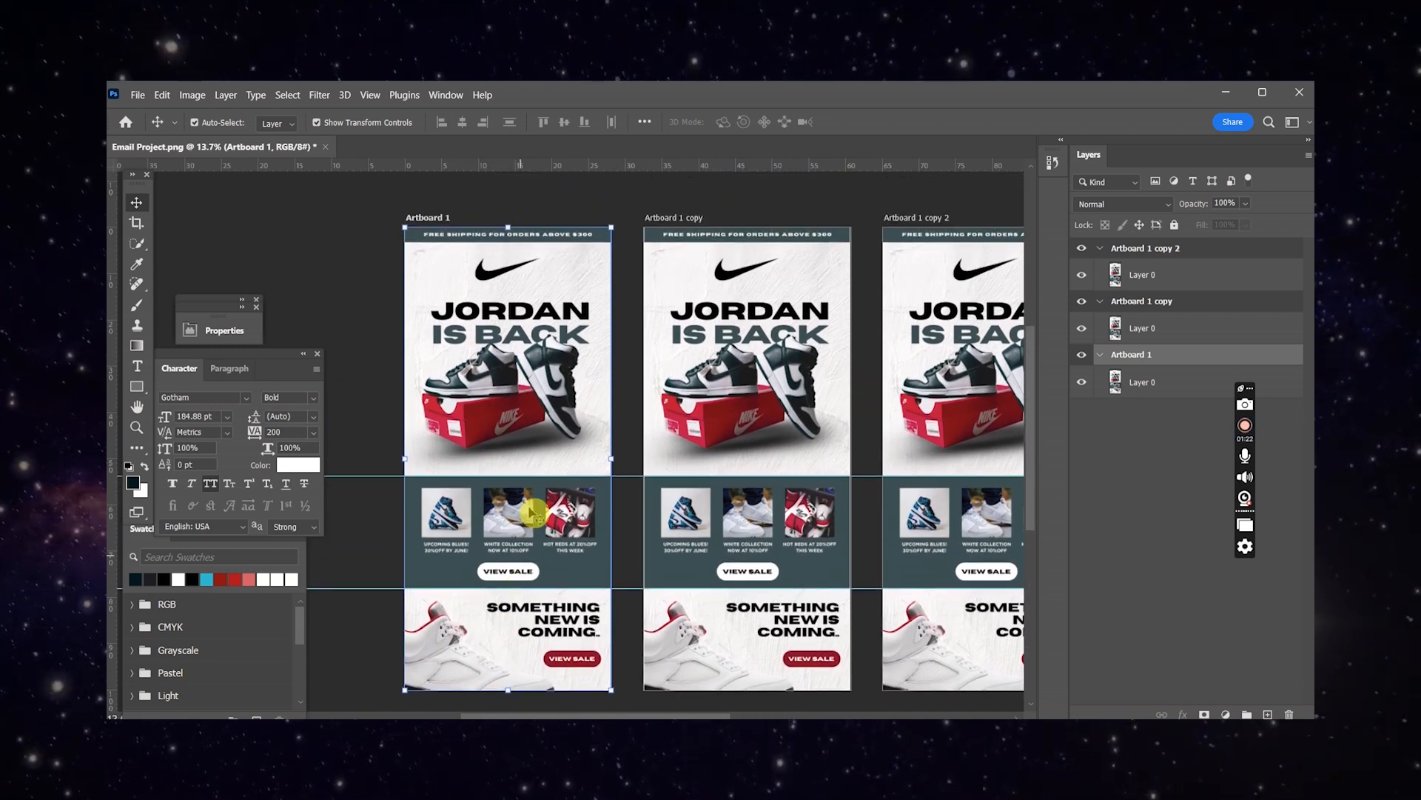
{"action": "scroll", "coordinate": [521, 612], "scroll_direction": "down", "scroll_amount": 2}
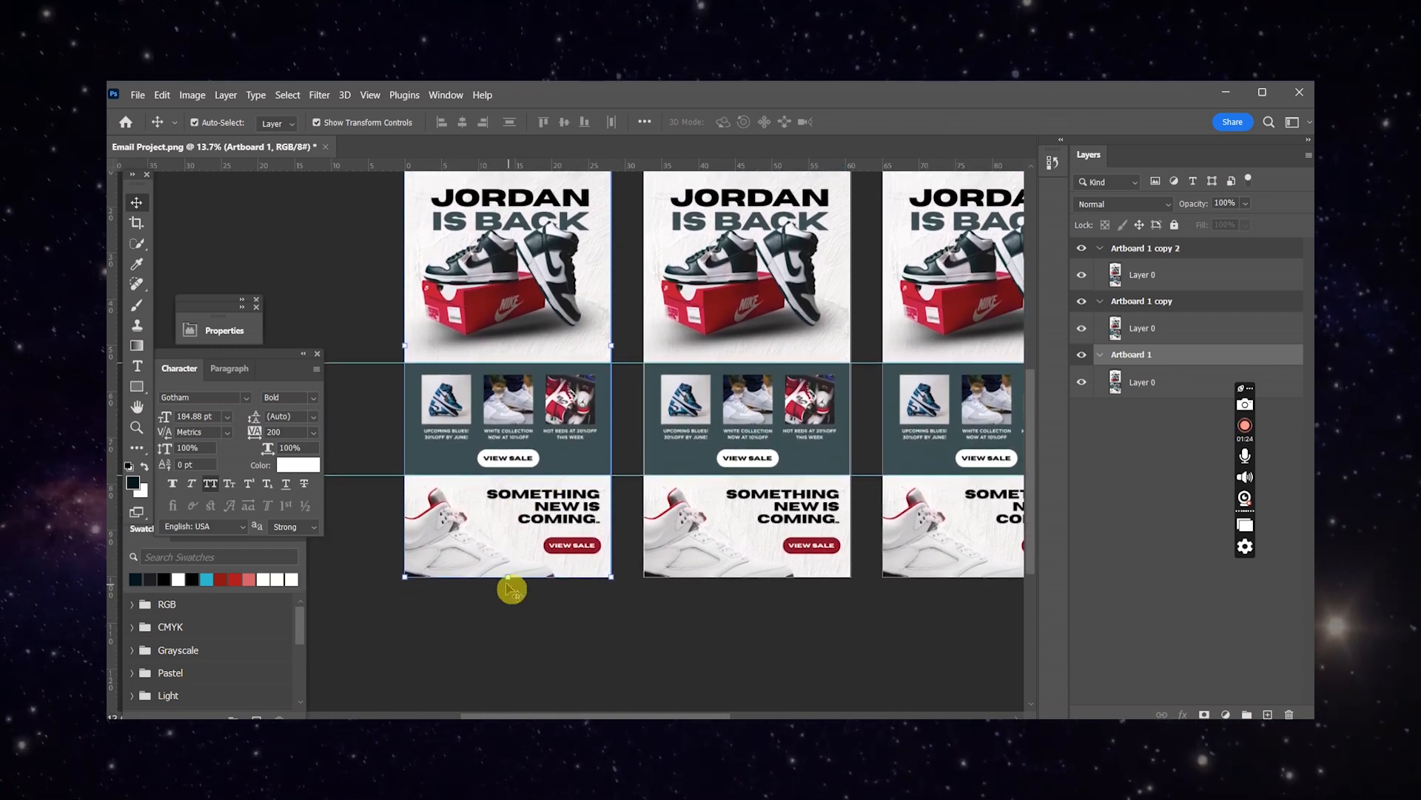
{"action": "left_click_drag", "start_coordinate": [507, 579], "coordinate": [516, 362]}
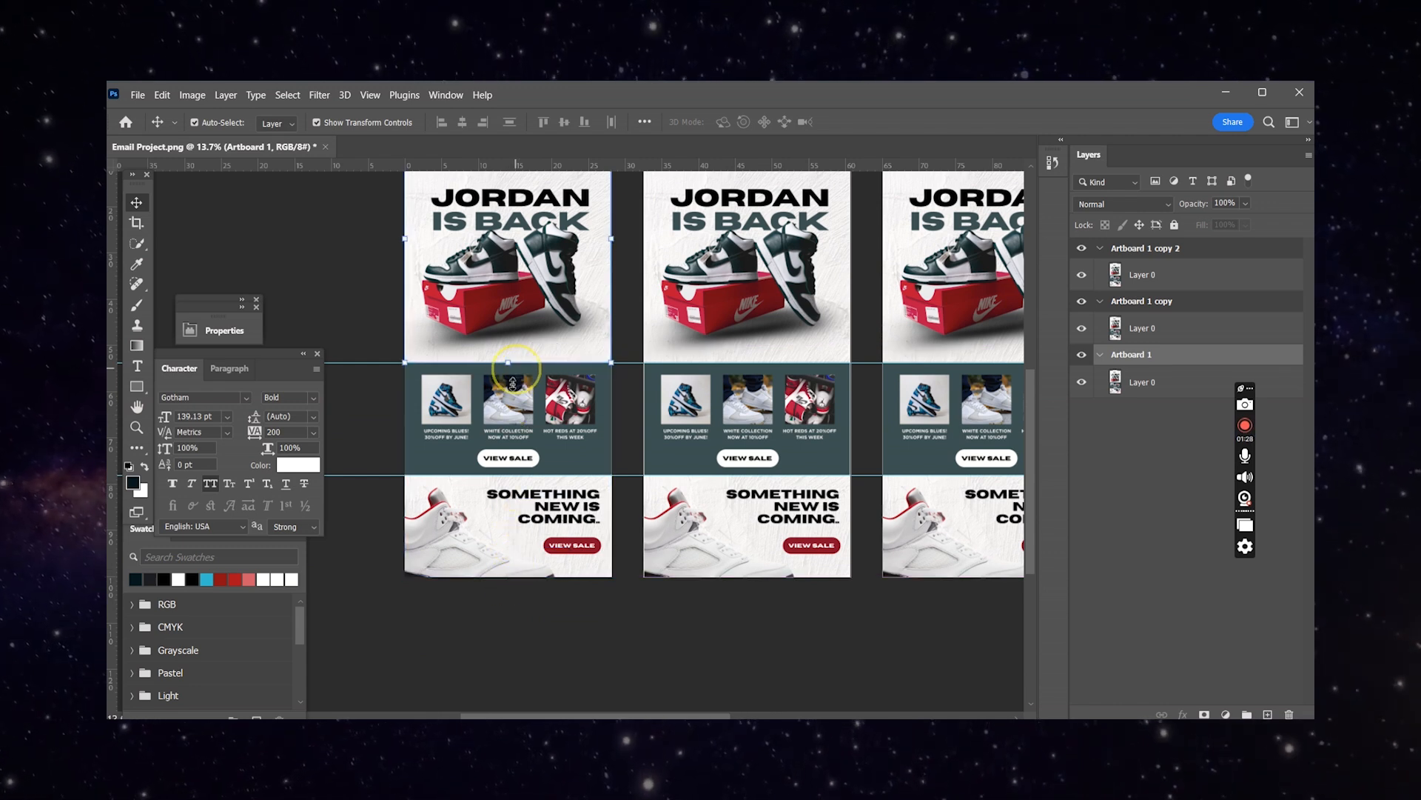
- Trim the second artboard to the two guides so it holds only the product panel, at 2400 × 1310 px
{"action": "scroll", "coordinate": [532, 385], "scroll_direction": "up", "scroll_amount": 1}
{"action": "scroll", "coordinate": [531, 385], "scroll_direction": "down", "scroll_amount": 3}
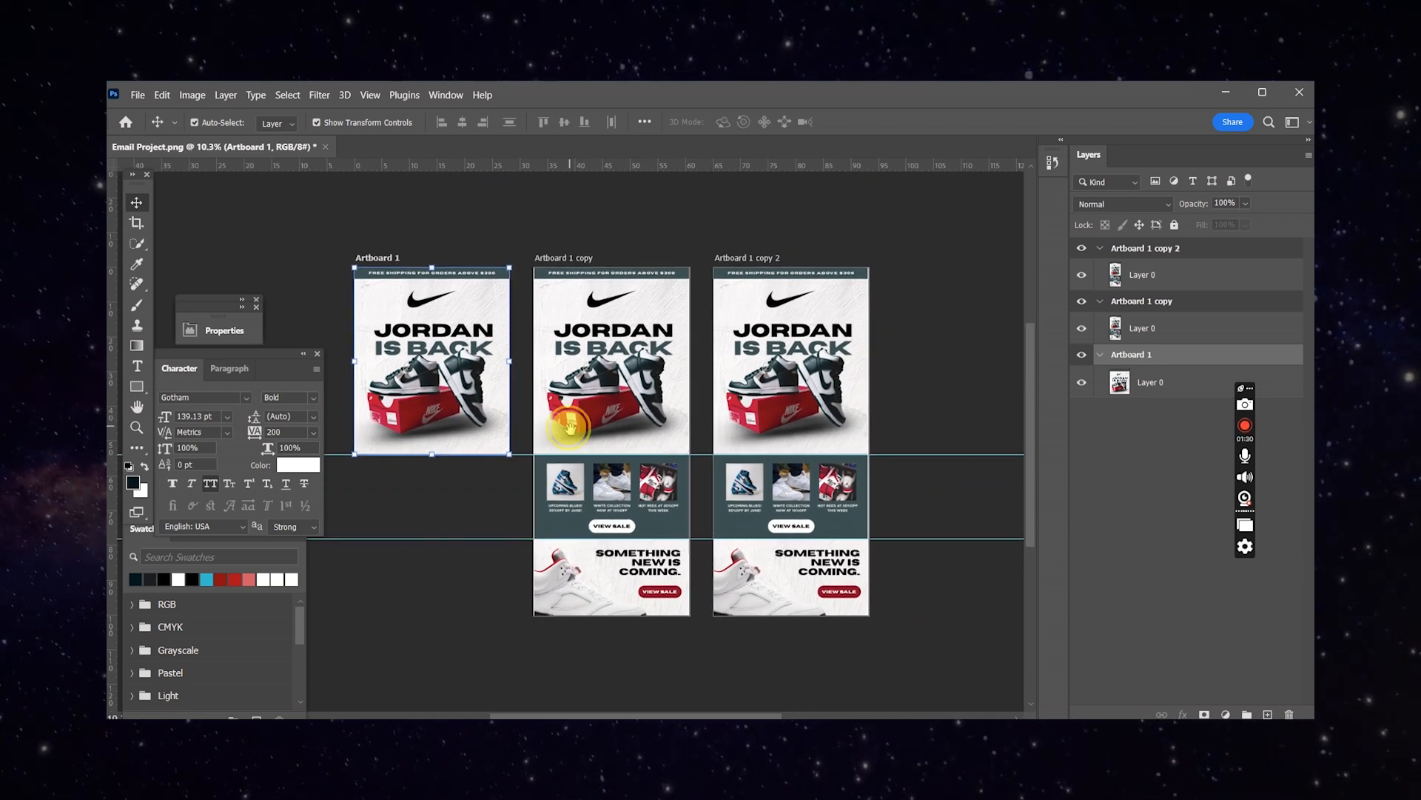
{"action": "left_click", "coordinate": [597, 286]}
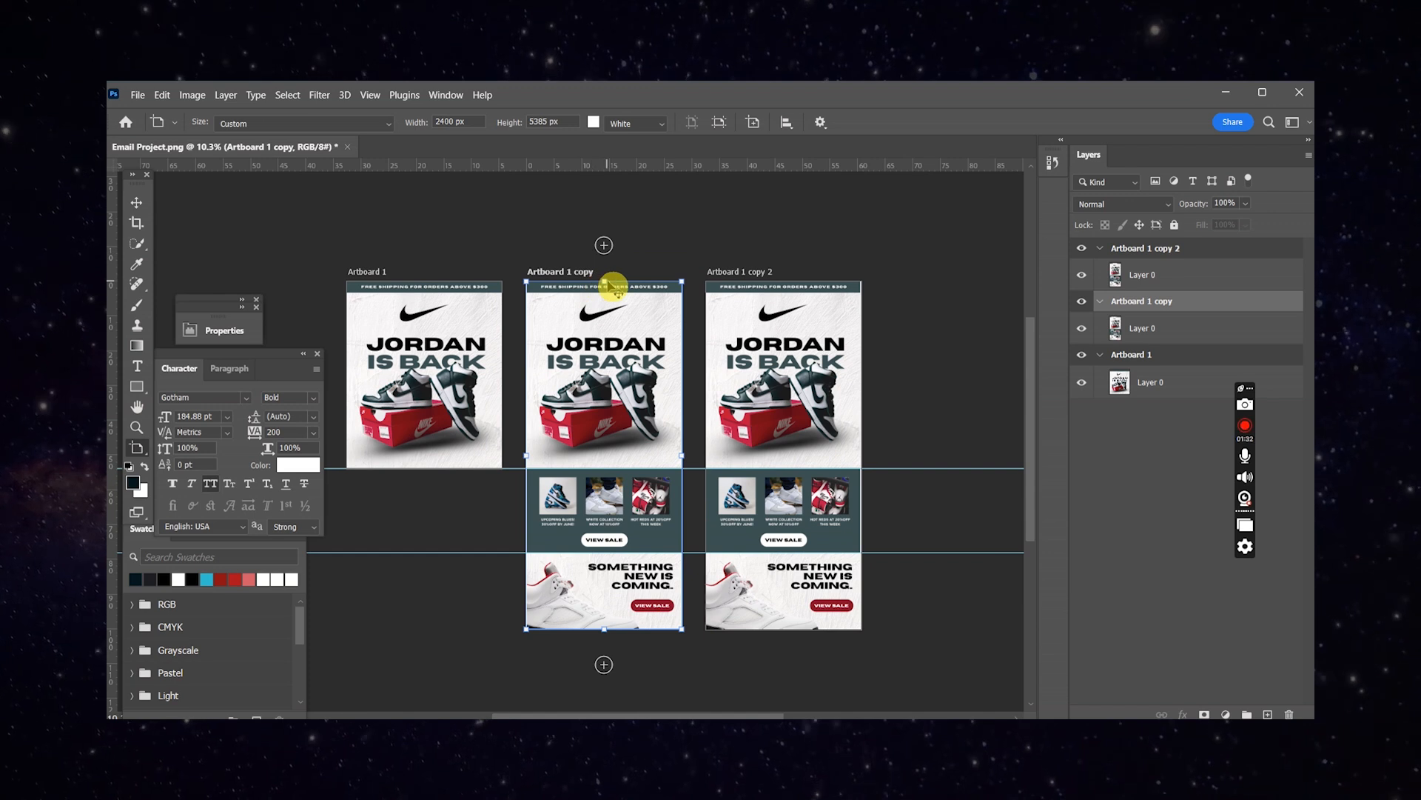
{"action": "left_click_drag", "start_coordinate": [603, 283], "coordinate": [592, 468]}
{"action": "left_click_drag", "start_coordinate": [604, 631], "coordinate": [611, 552]}
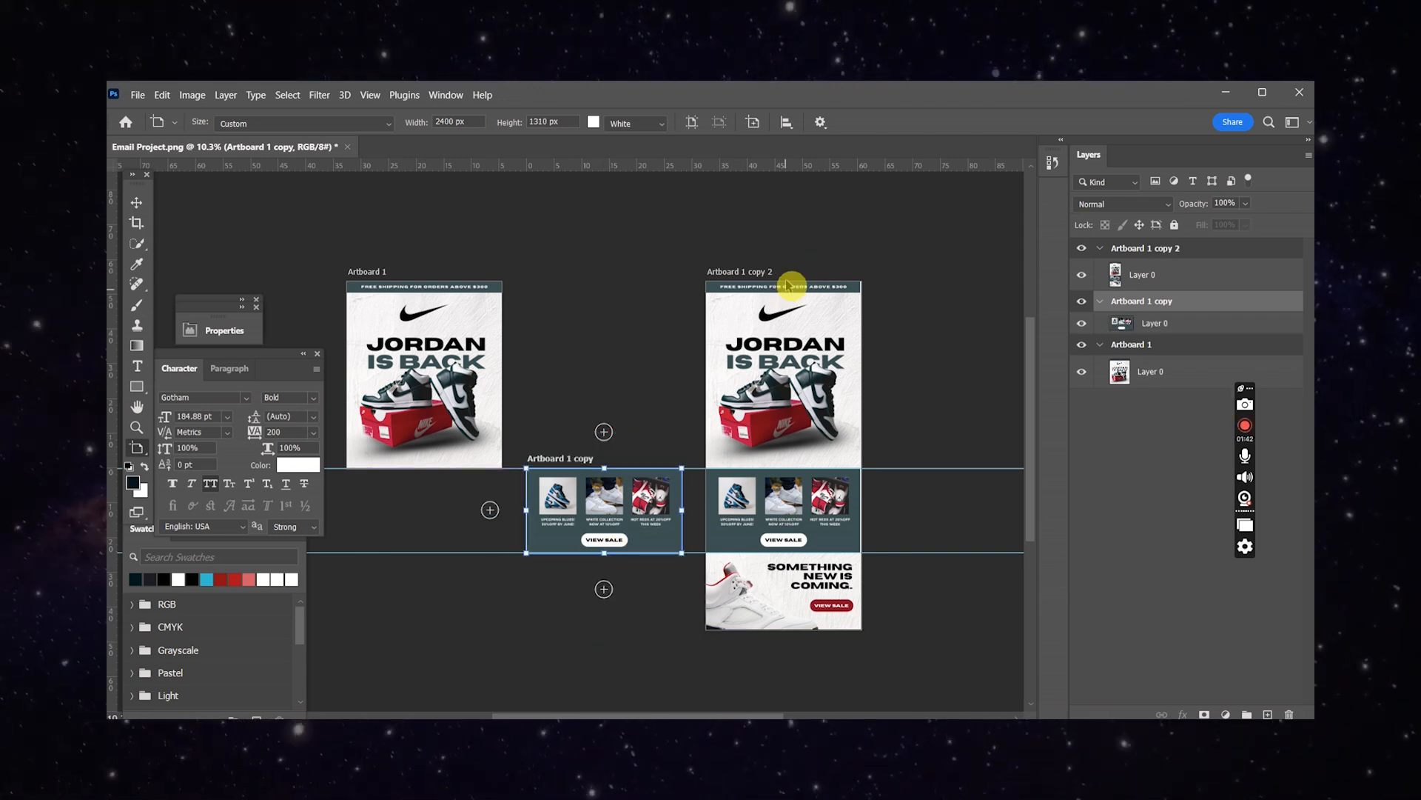
- Trim the third artboard from its upper edge to the lower guide, leaving only the white-shoe section at 2400 × 1181 px
{"action": "left_click_drag", "start_coordinate": [794, 286], "coordinate": [789, 352]}
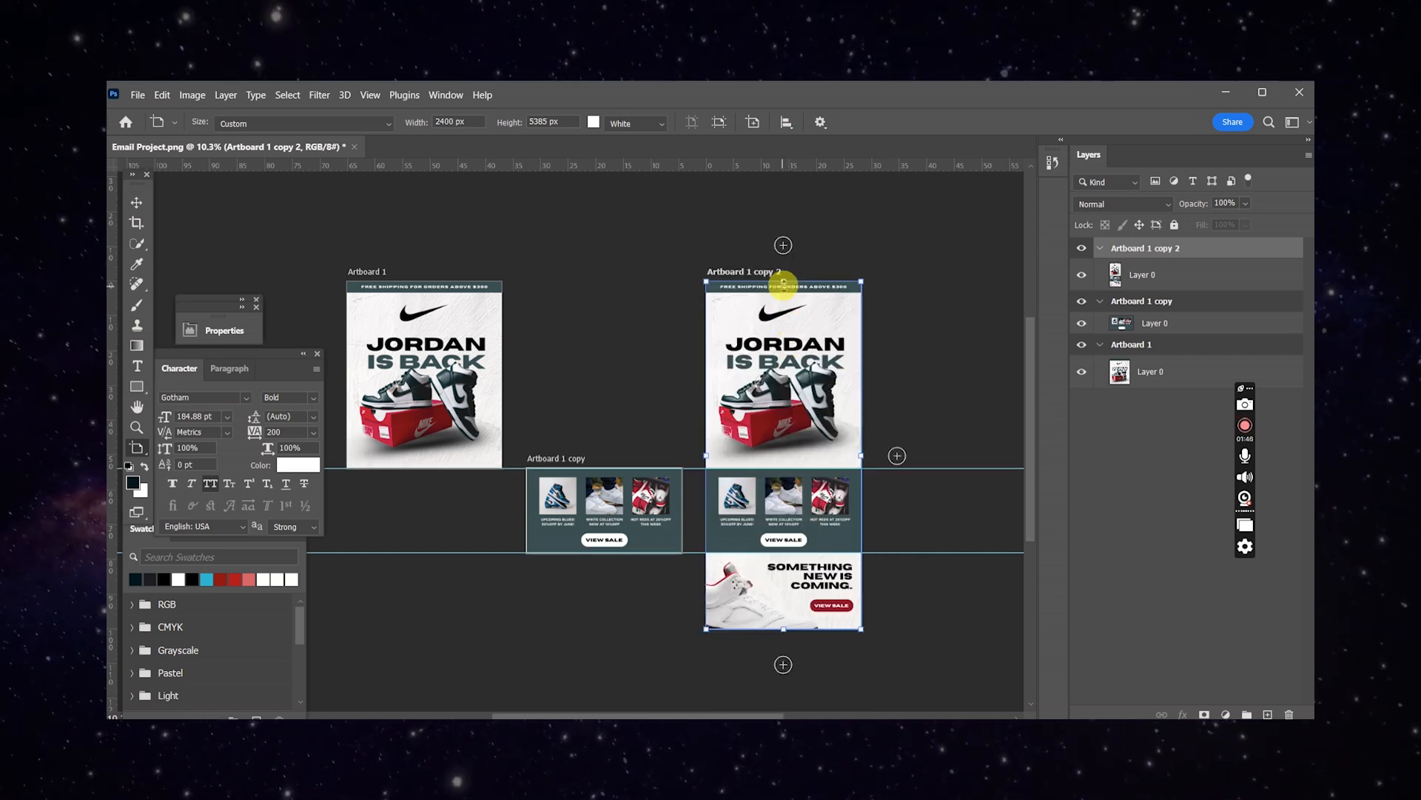
{"action": "left_click_drag", "start_coordinate": [791, 286], "coordinate": [811, 554]}
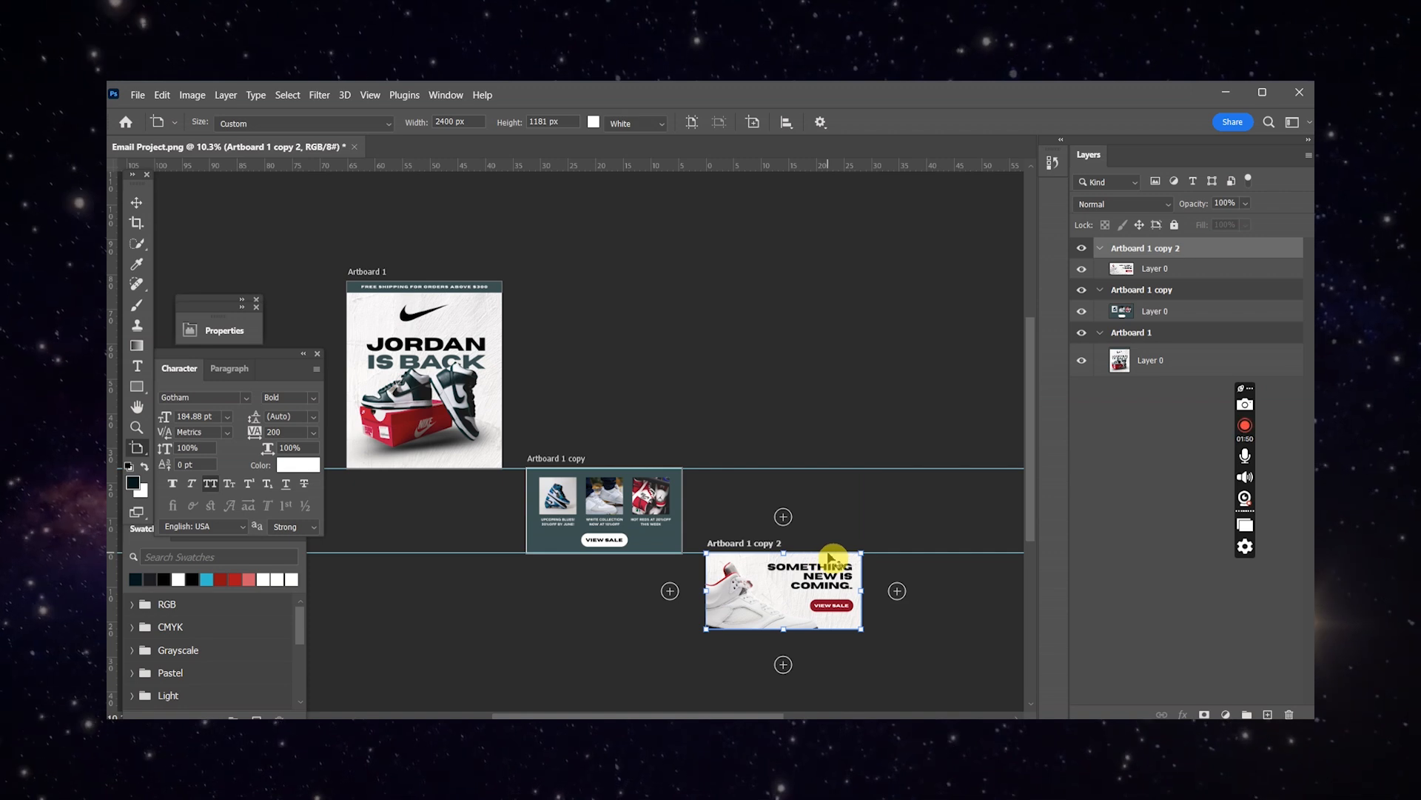
{"action": "scroll", "coordinate": [792, 523], "scroll_direction": "down", "scroll_amount": 2}
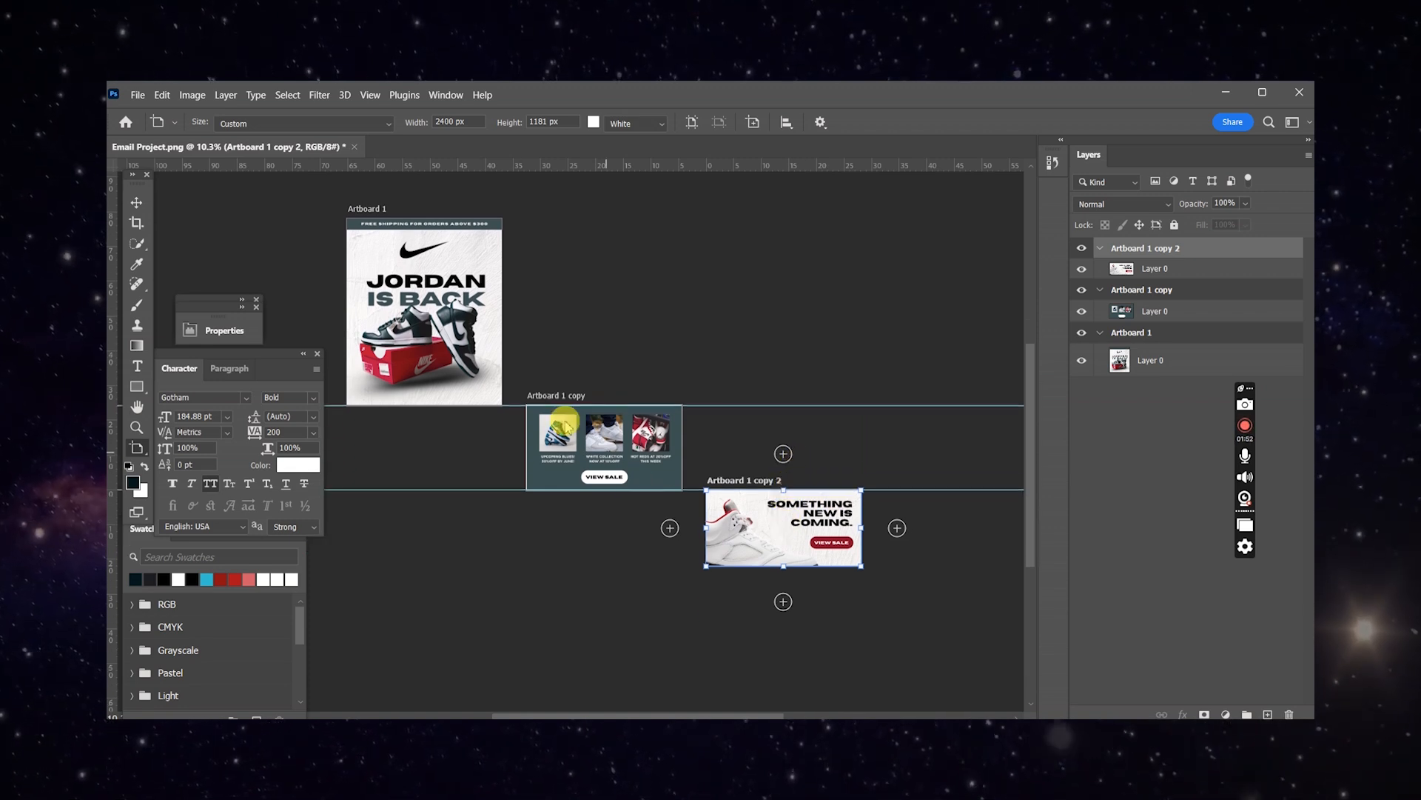
- Move the first and third artboards in line with the second so the three sections stack as one continuous email
{"action": "key", "text": "v"}
{"action": "key", "text": "shift+v"}
{"action": "left_click_drag", "start_coordinate": [466, 222], "coordinate": [641, 224]}
{"action": "left_click_drag", "start_coordinate": [758, 489], "coordinate": [576, 490]}
{"action": "scroll", "coordinate": [604, 510], "scroll_direction": "up", "scroll_amount": 5}
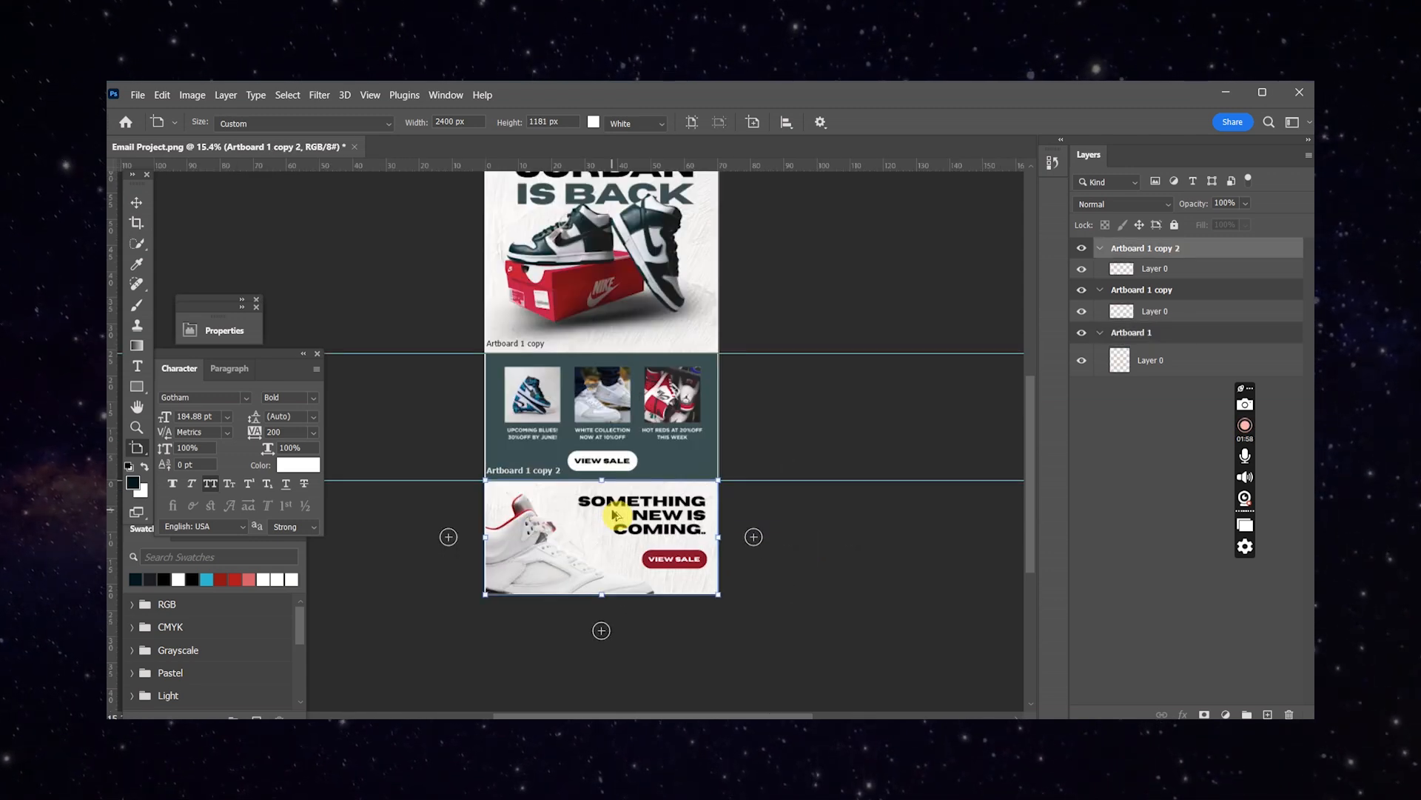
- Examine the seams between the stacked artboards up close and in the full layout, and clear the selection
{"action": "scroll", "coordinate": [614, 513], "scroll_direction": "up", "scroll_amount": 2}
{"action": "scroll", "coordinate": [619, 492], "scroll_direction": "down", "scroll_amount": 1}
{"action": "key", "text": "Down"}
{"action": "key", "text": "Down"}
{"action": "key", "text": "Down"}
{"action": "key", "text": "Down"}
{"action": "key", "text": "Down"}
{"action": "scroll", "coordinate": [560, 340], "scroll_direction": "down", "scroll_amount": 2}
{"action": "scroll", "coordinate": [612, 412], "scroll_direction": "up", "scroll_amount": 6}
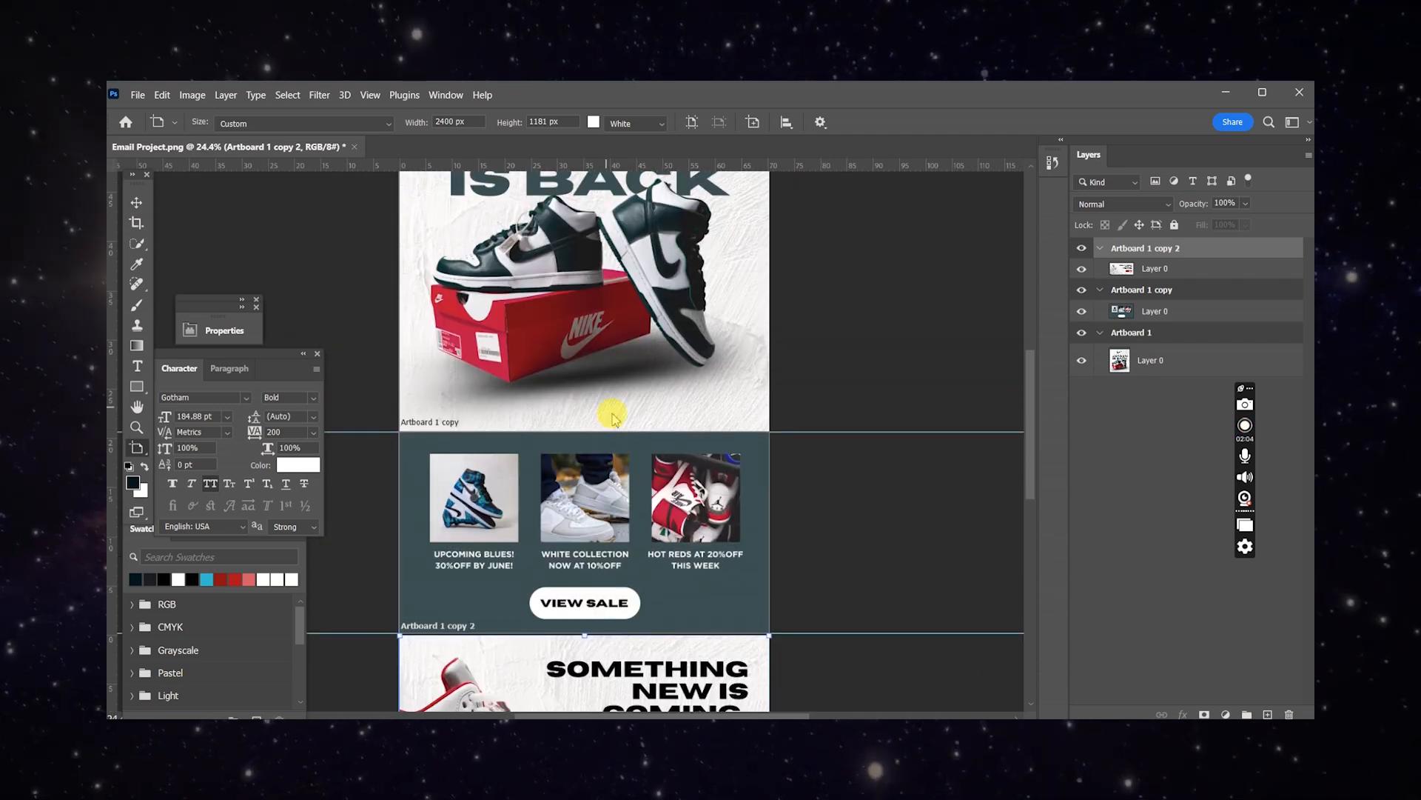
{"action": "left_click_drag", "start_coordinate": [611, 260], "coordinate": [611, 258]}
{"action": "scroll", "coordinate": [630, 312], "scroll_direction": "down", "scroll_amount": 3}
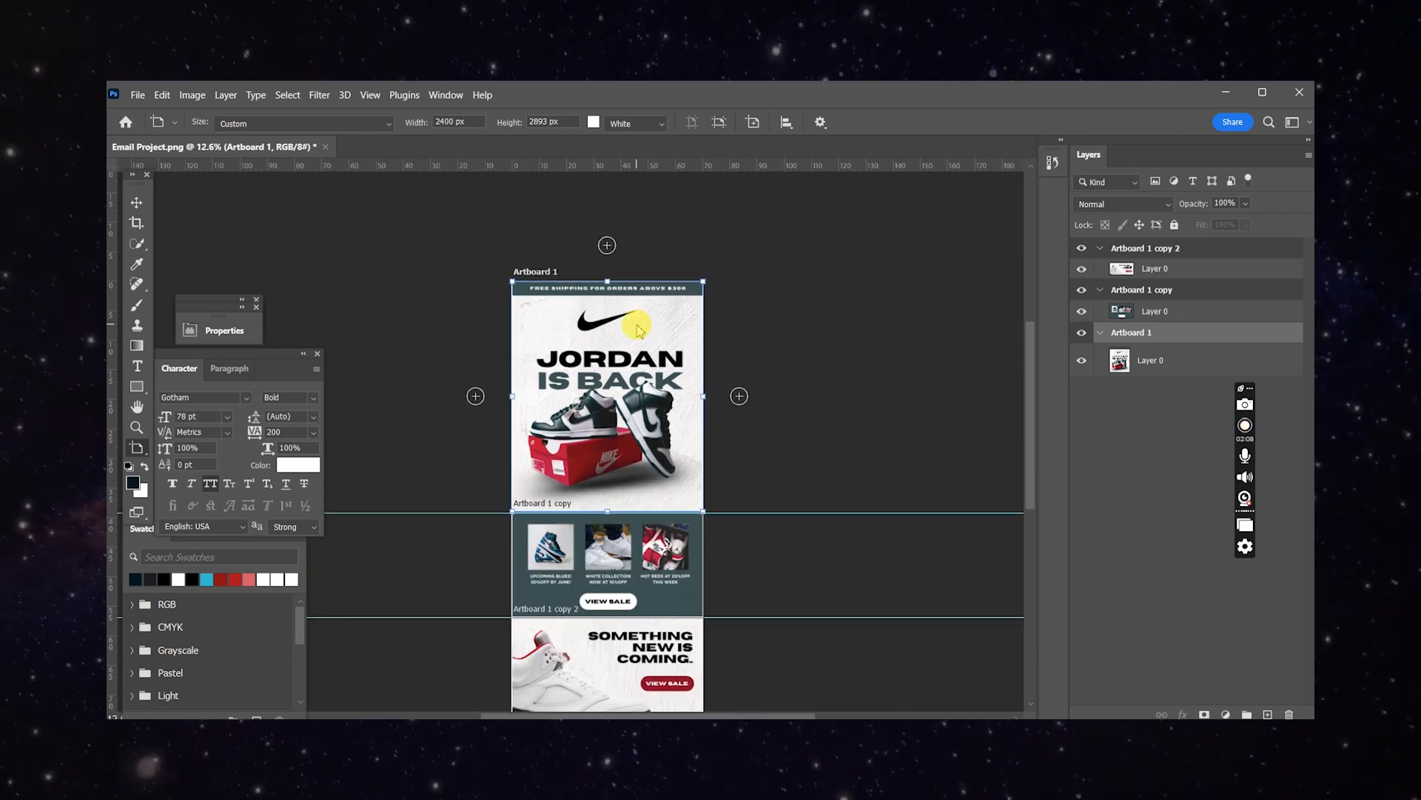
{"action": "key", "text": "v"}
{"action": "left_click", "coordinate": [855, 410]}
{"action": "scroll", "coordinate": [784, 473], "scroll_direction": "up", "scroll_amount": 3}
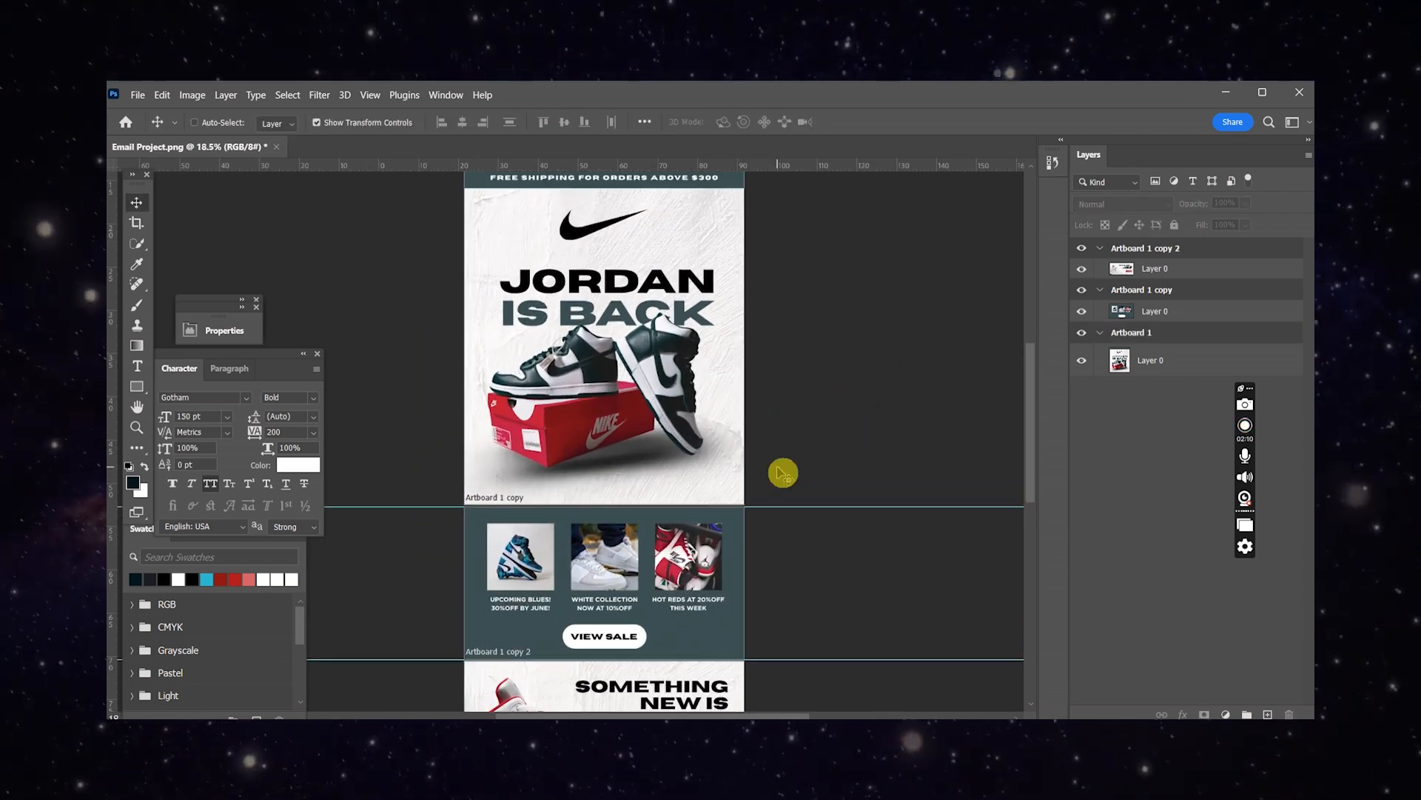
{"action": "scroll", "coordinate": [783, 473], "scroll_direction": "down", "scroll_amount": 4}
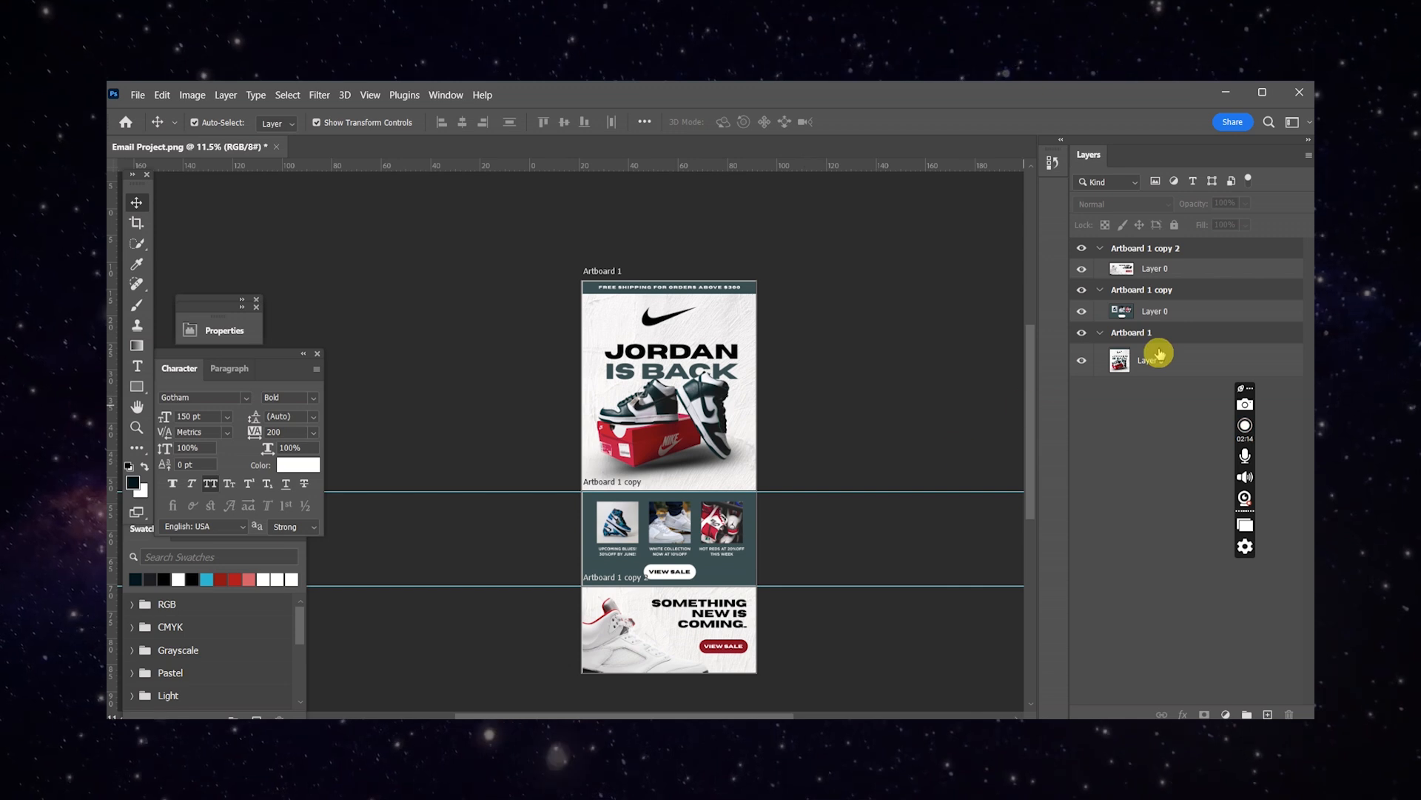
- Rename the banner and shoe hero artboard as HERO IMAGE
{"action": "left_click", "coordinate": [1128, 335]}
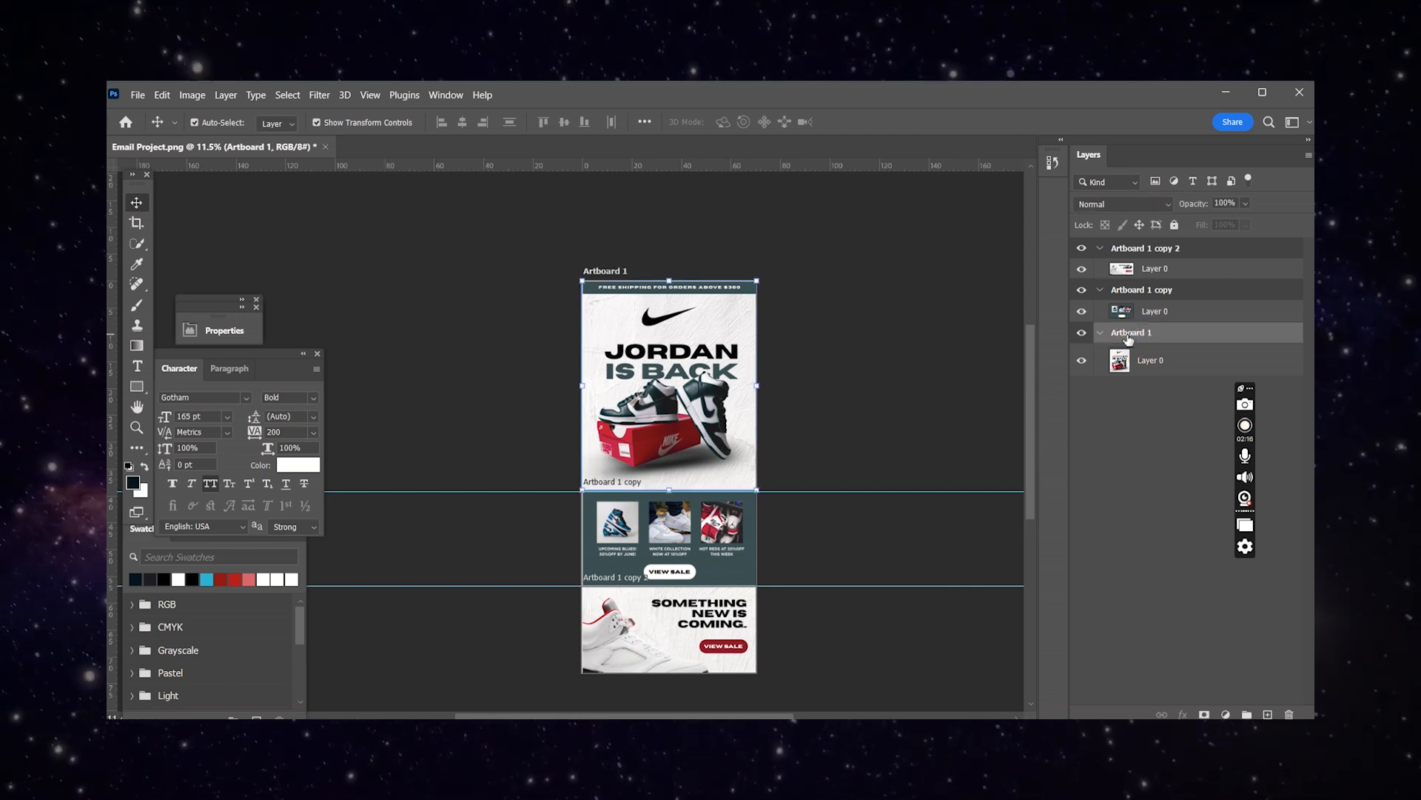
{"action": "double_click", "coordinate": [1127, 333]}
{"action": "type", "text": "A"}
{"action": "key", "text": "BackSpace"}
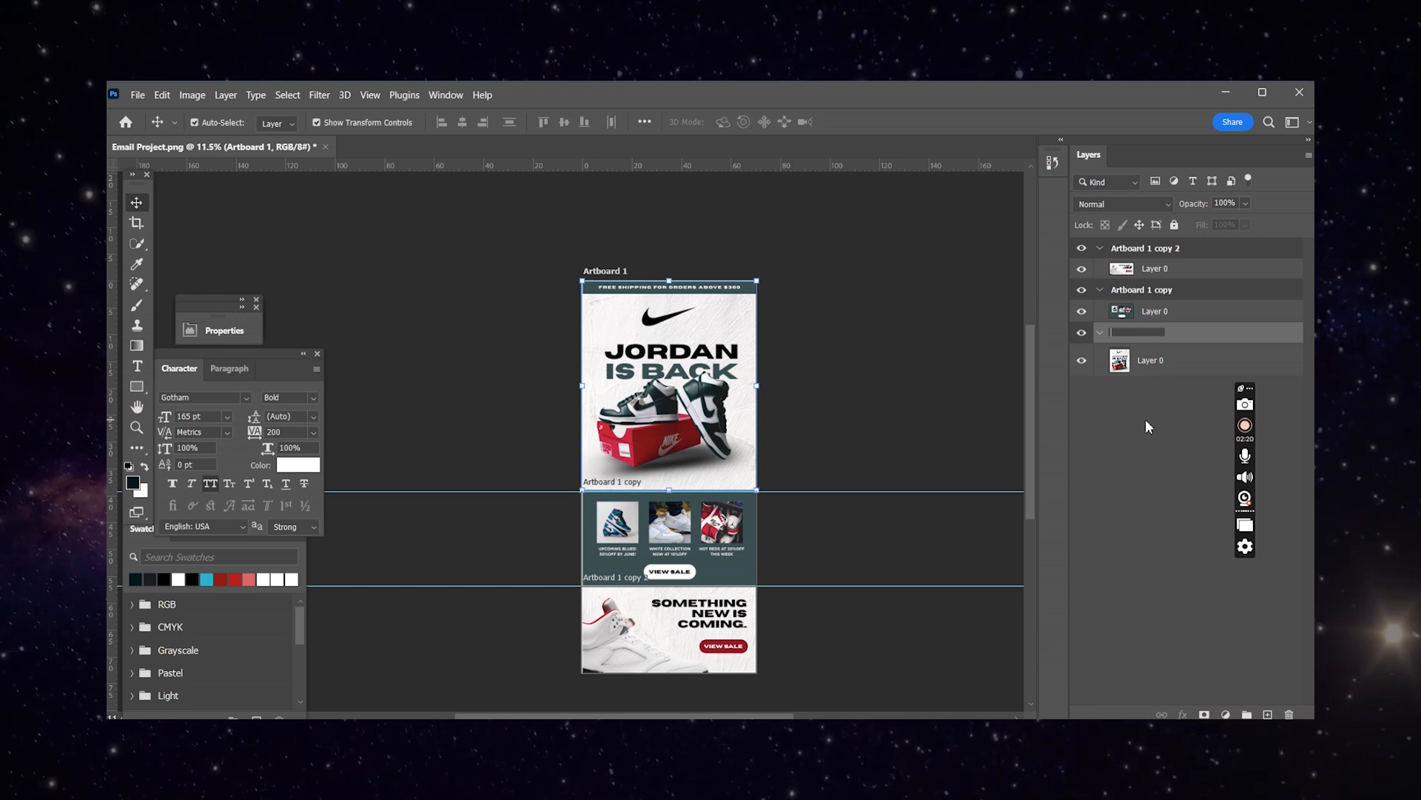
{"action": "type", "text": "HERO IMAGE"}
{"action": "key", "text": "Return"}
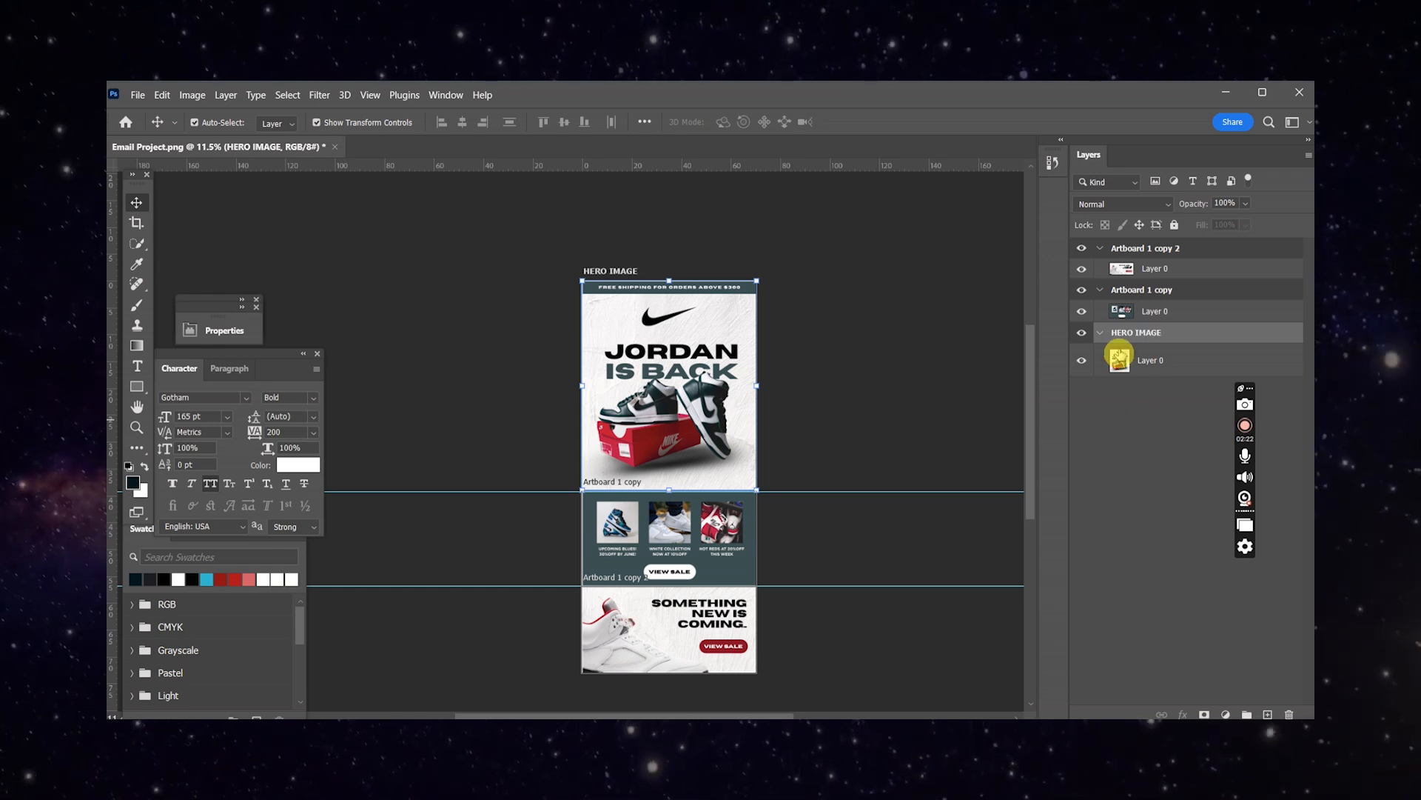
- Rename the product panel artboard as SECOND SECTION
{"action": "double_click", "coordinate": [1136, 290]}
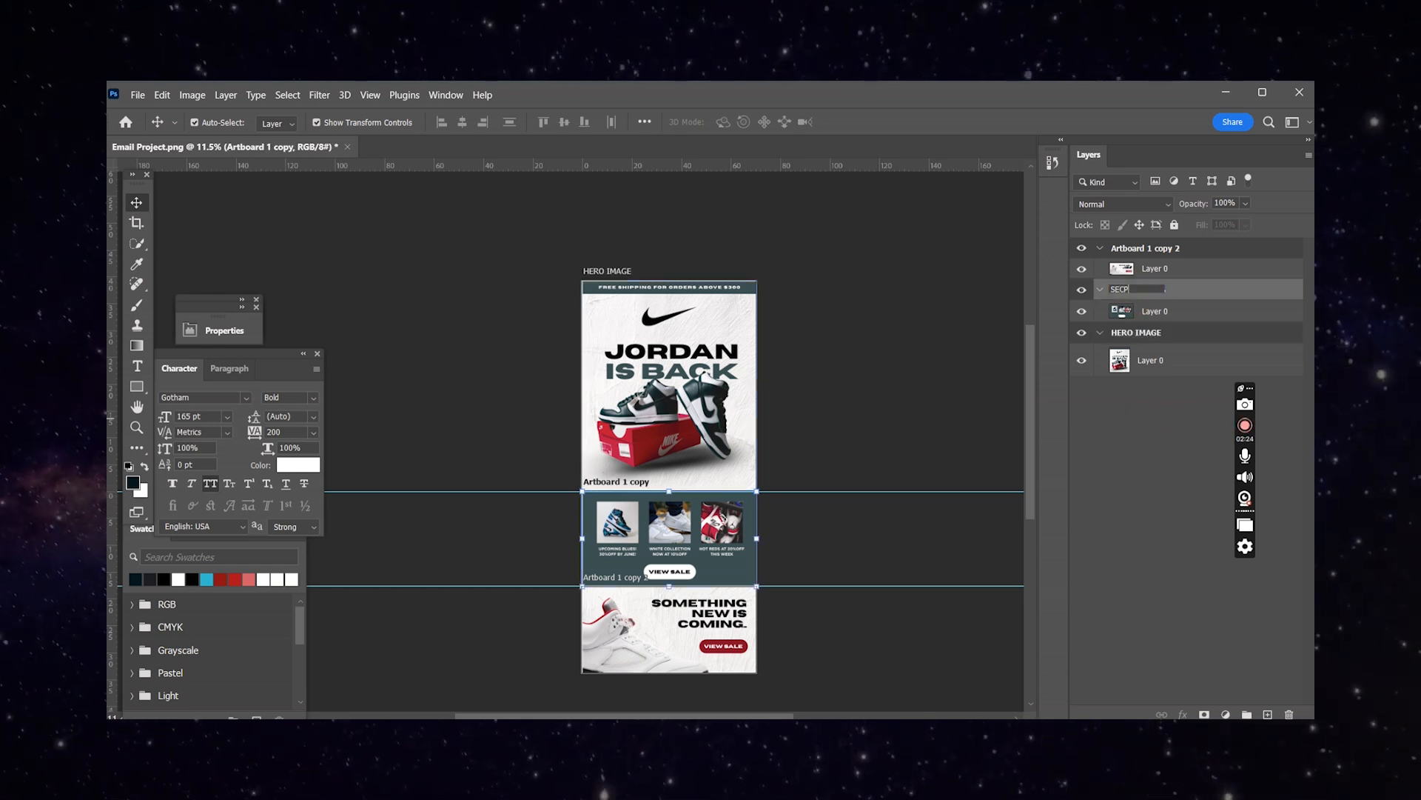
{"action": "type", "text": "SECPMD"}
{"action": "key", "text": "BackSpace"}
{"action": "key", "text": "BackSpace"}
{"action": "key", "text": "BackSpace"}
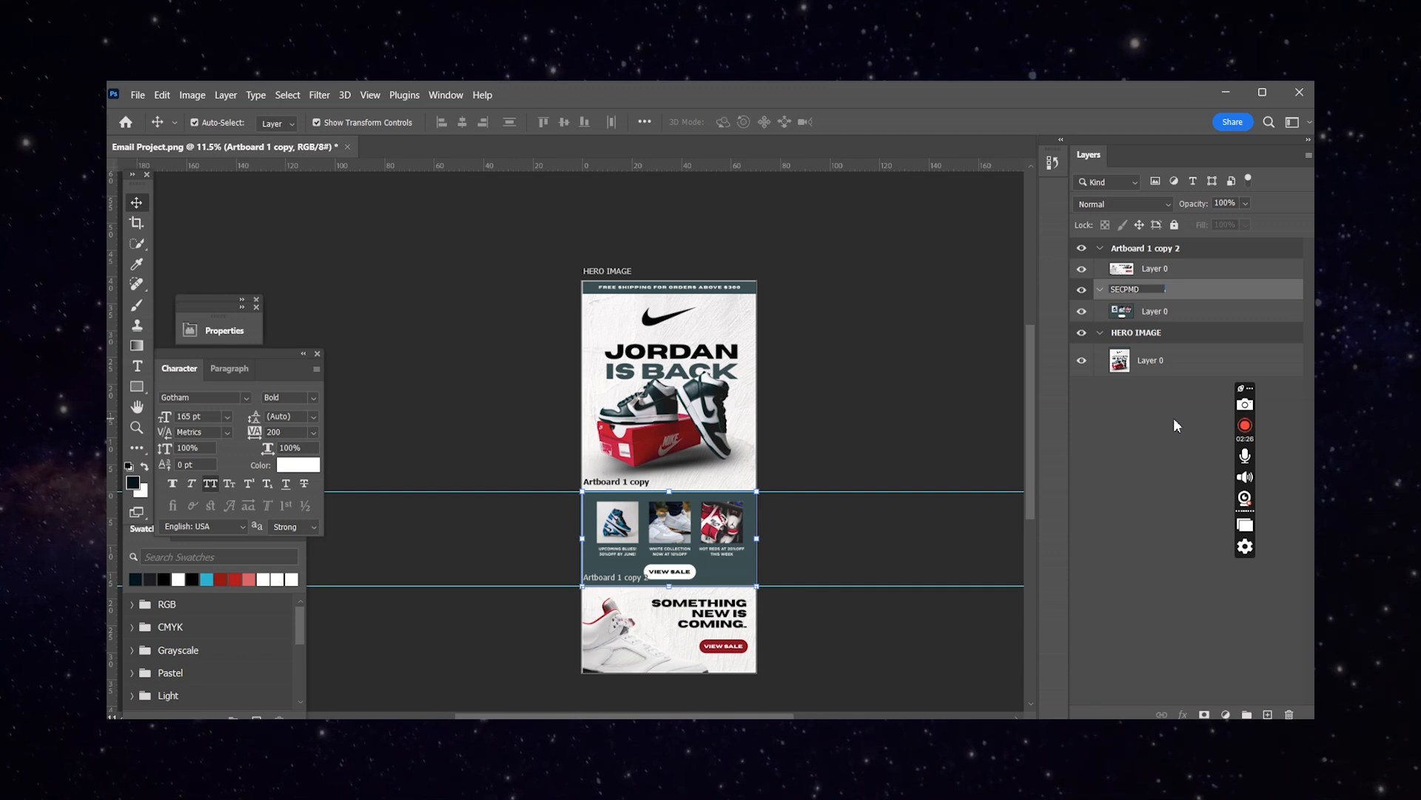
{"action": "type", "text": "OND S"}
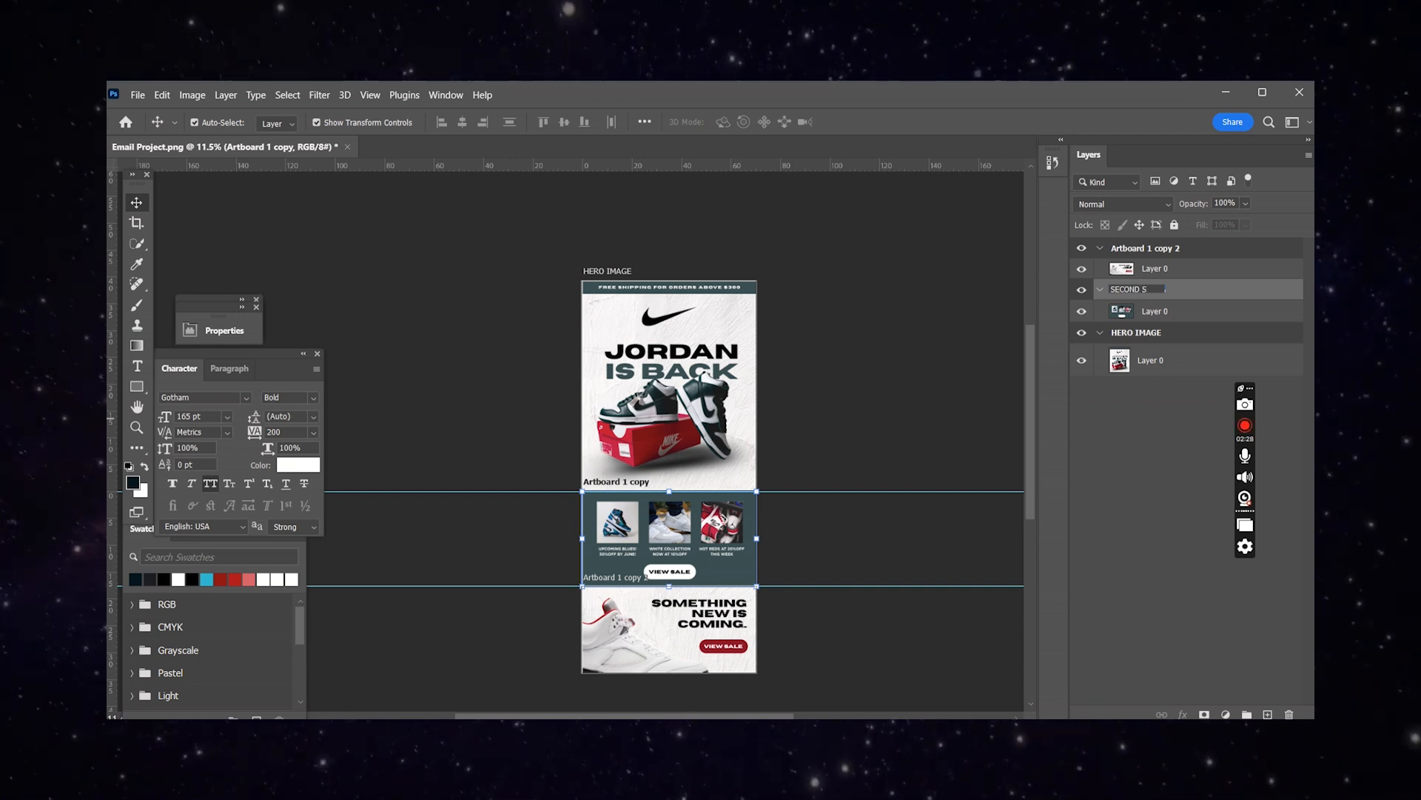
{"action": "key", "text": "Return"}
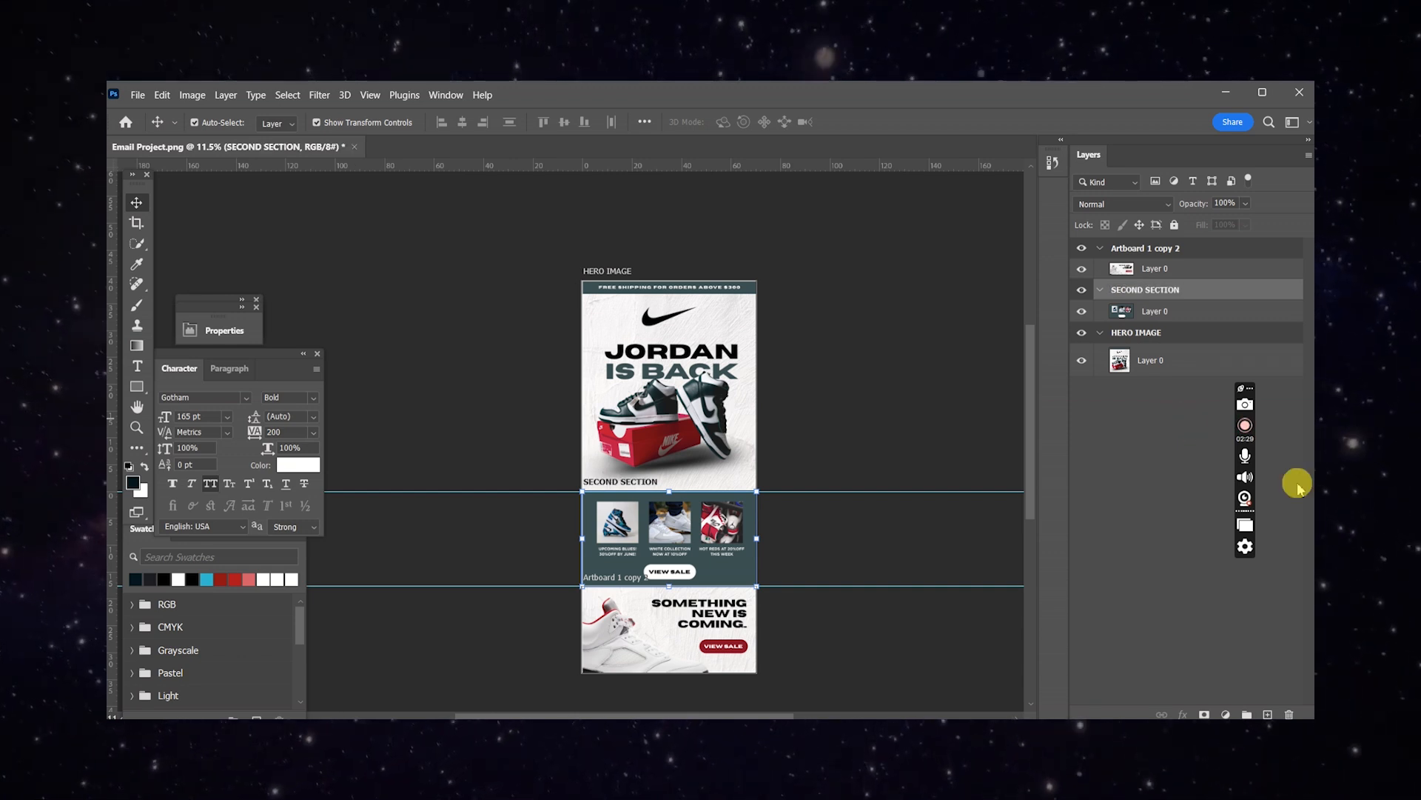
- Rename the "Something new is coming" artboard as THIRD SECTION
{"action": "double_click", "coordinate": [1143, 248]}
{"action": "type", "text": "THIRD SECTION"}
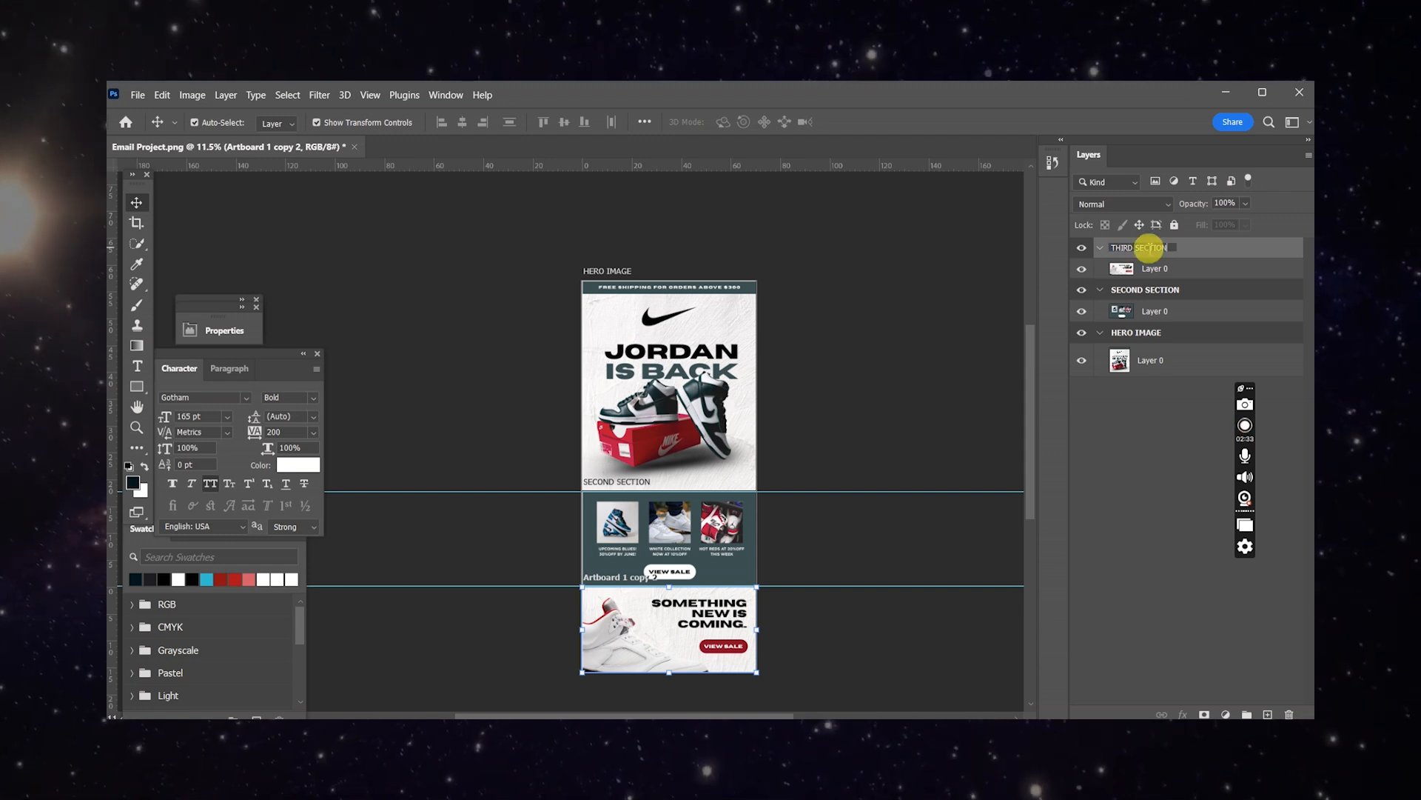
{"action": "key", "text": "Return"}
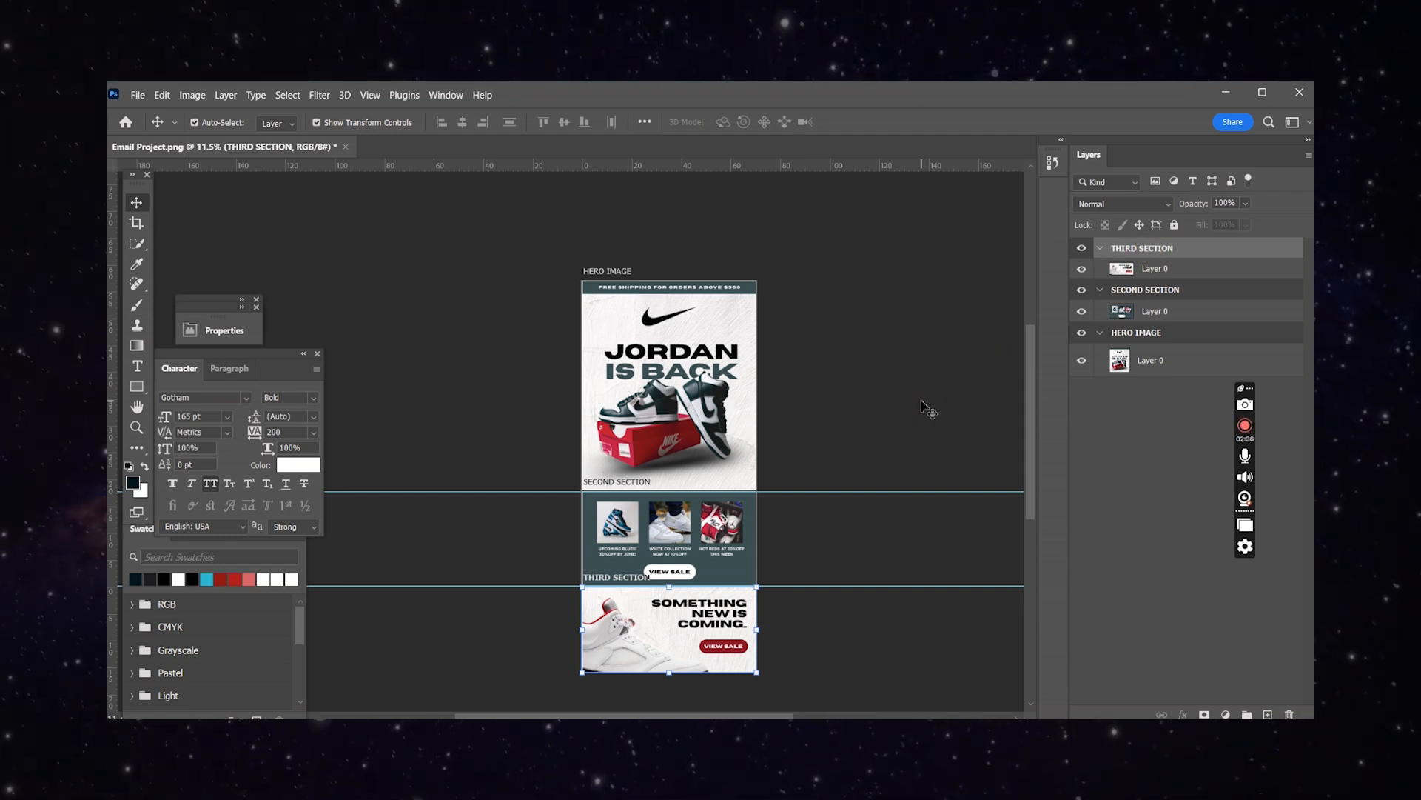
- Open Export As, preview the individual sections, and select all three artboards together
{"action": "key", "text": "ctrl"}
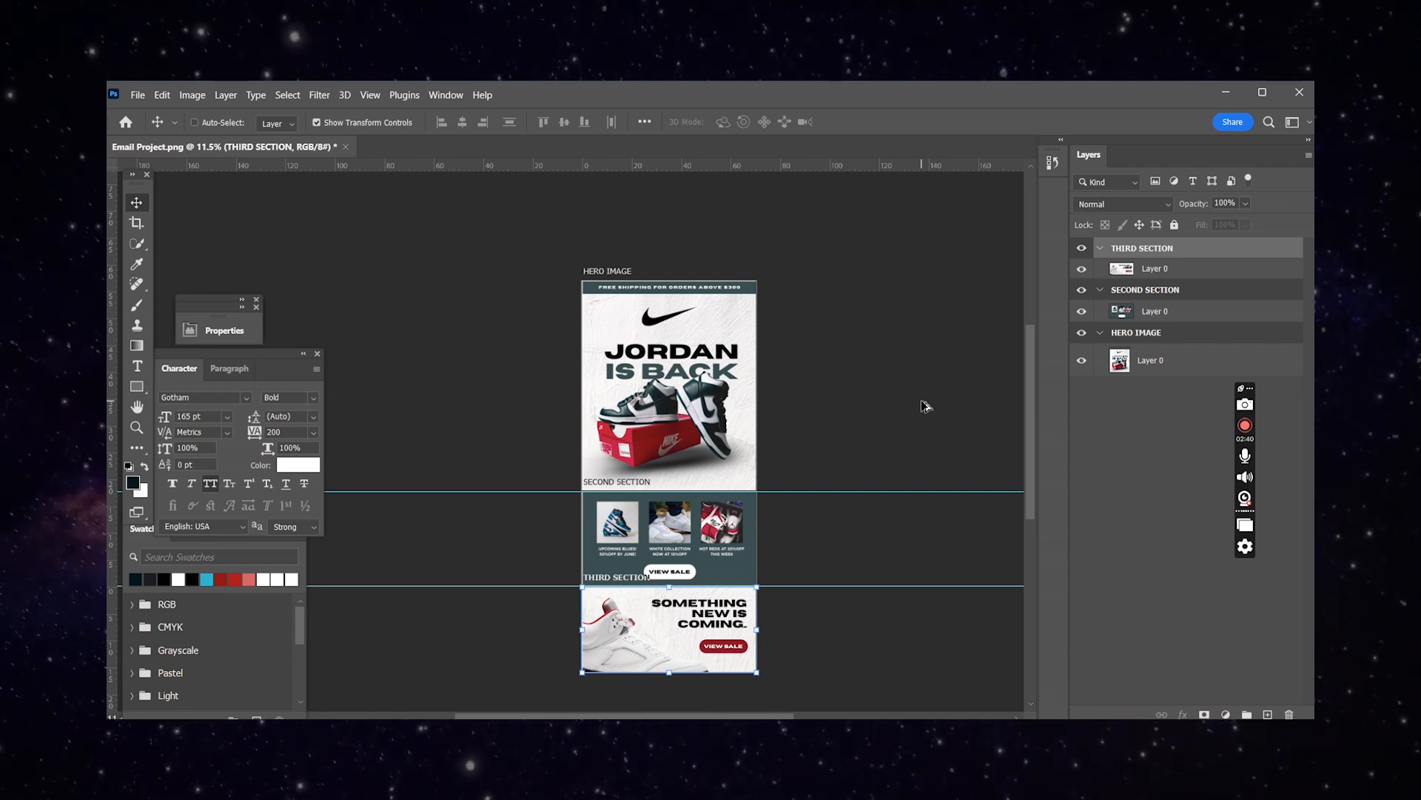
{"action": "key", "text": "alt+shift+ctrl+w"}
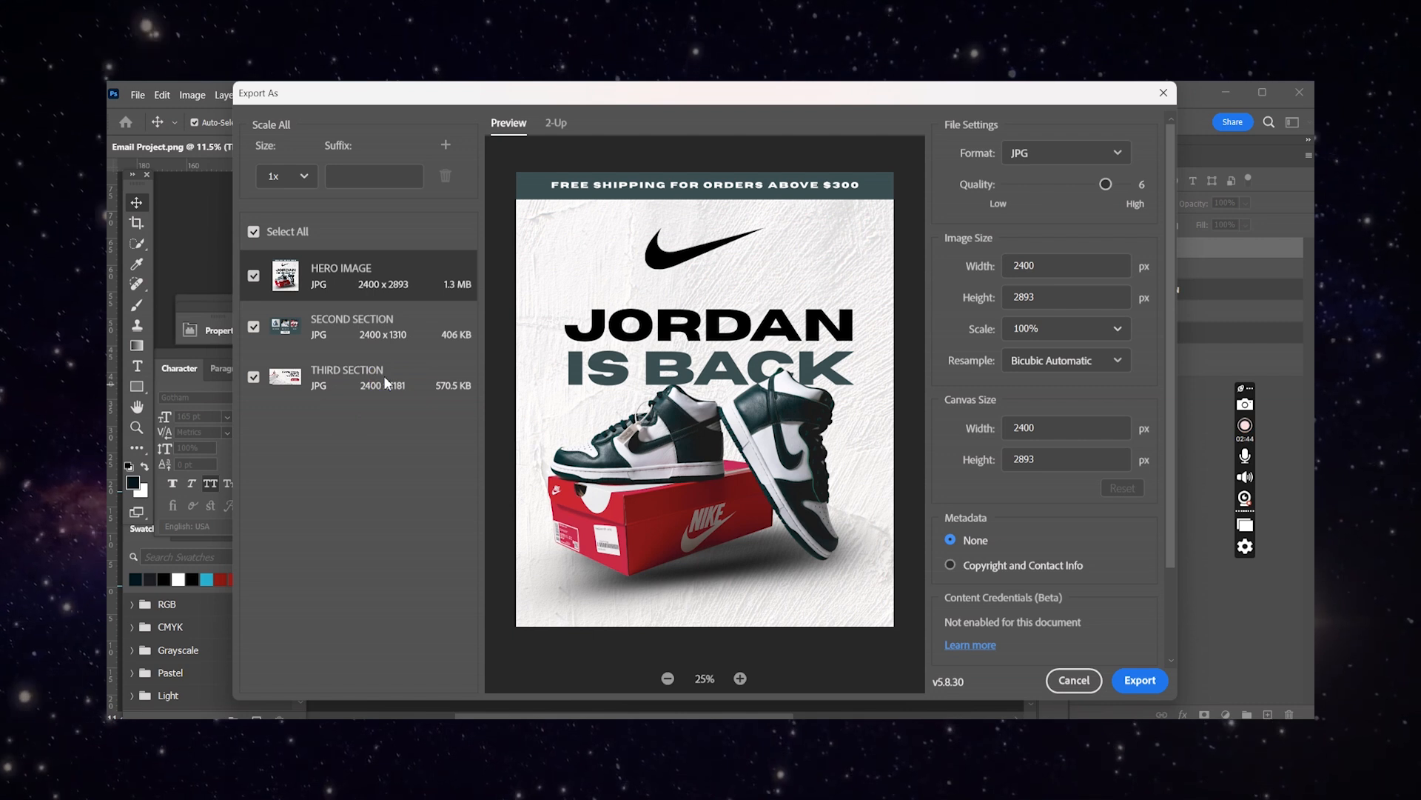
{"action": "left_click", "coordinate": [385, 379], "text": "shift"}
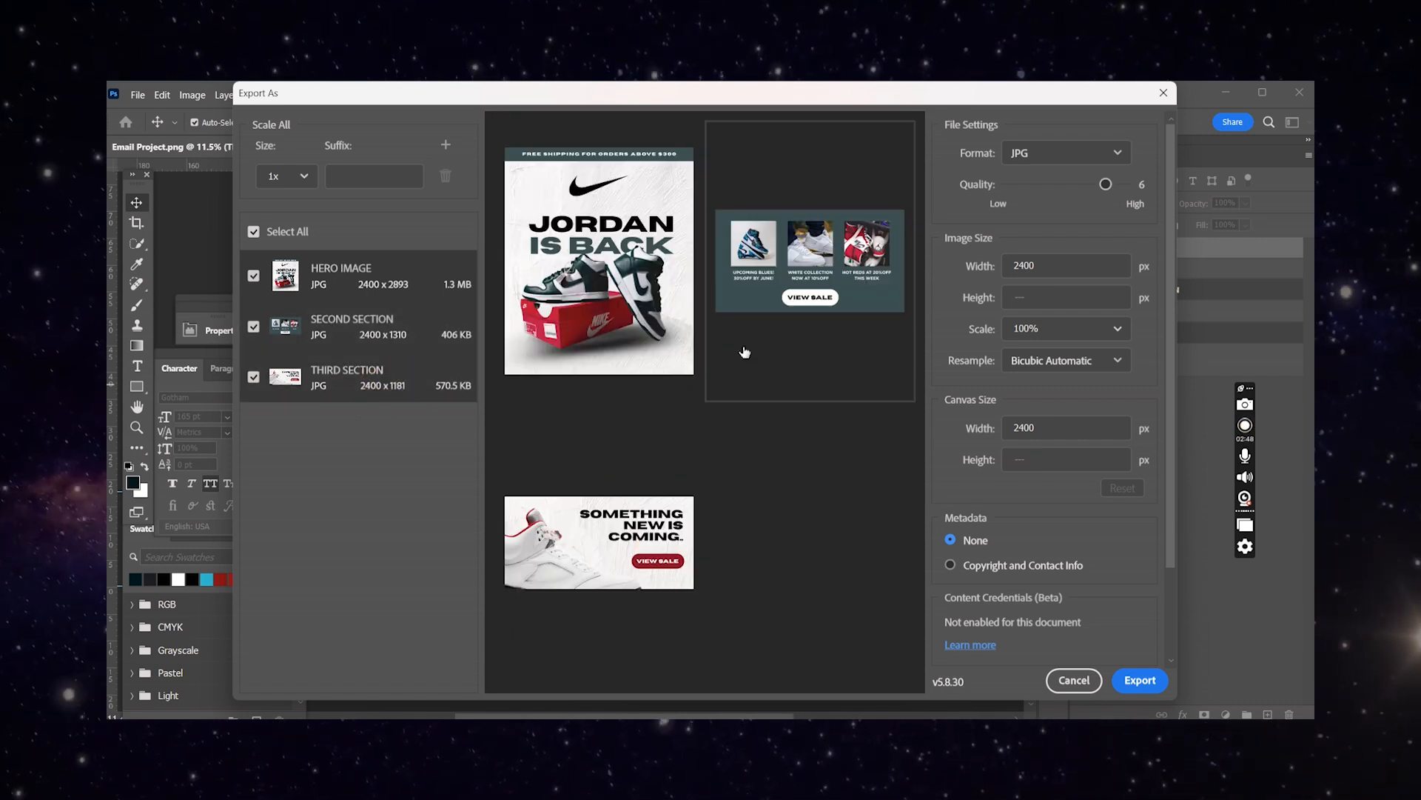
{"action": "left_click", "coordinate": [771, 315]}
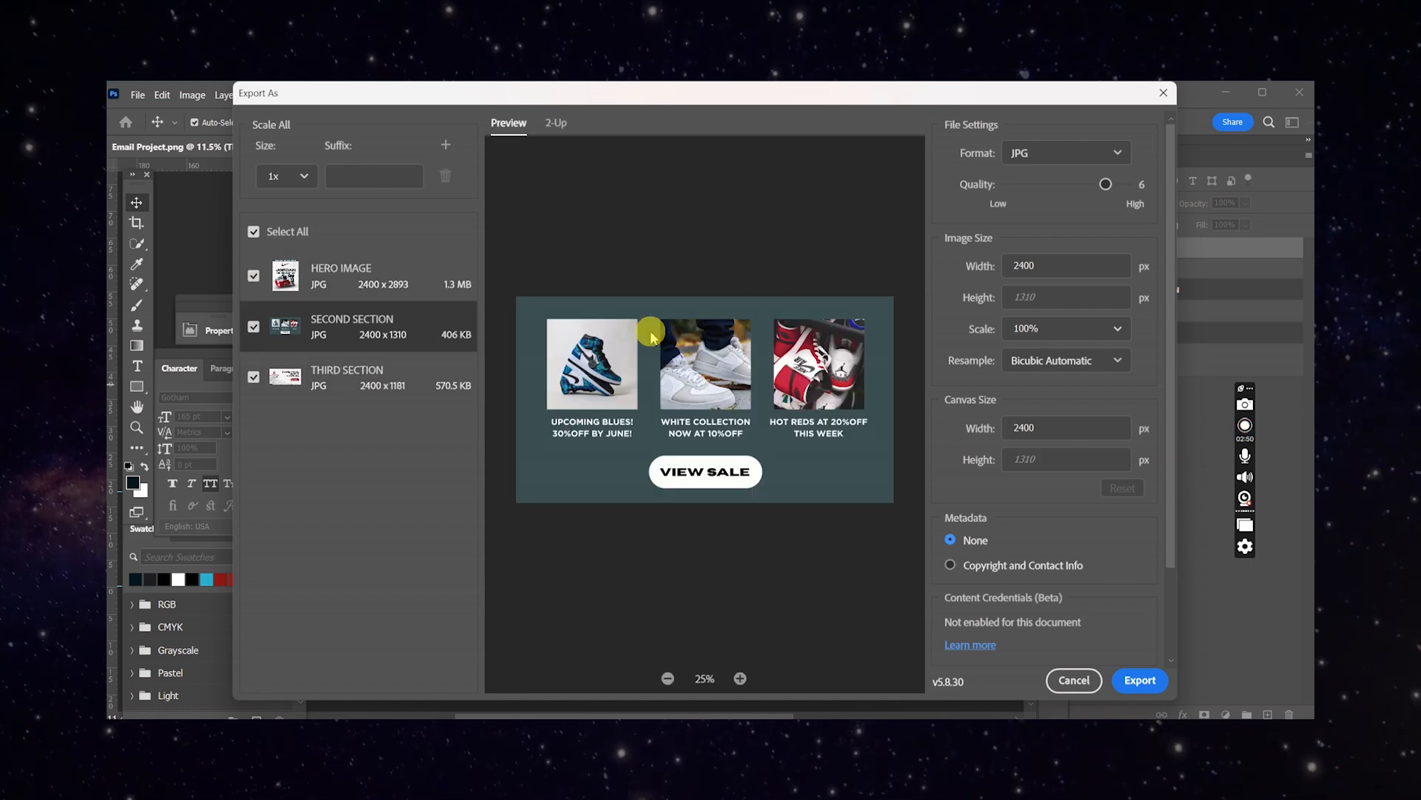
{"action": "left_click", "coordinate": [343, 373]}
{"action": "left_click", "coordinate": [362, 279]}
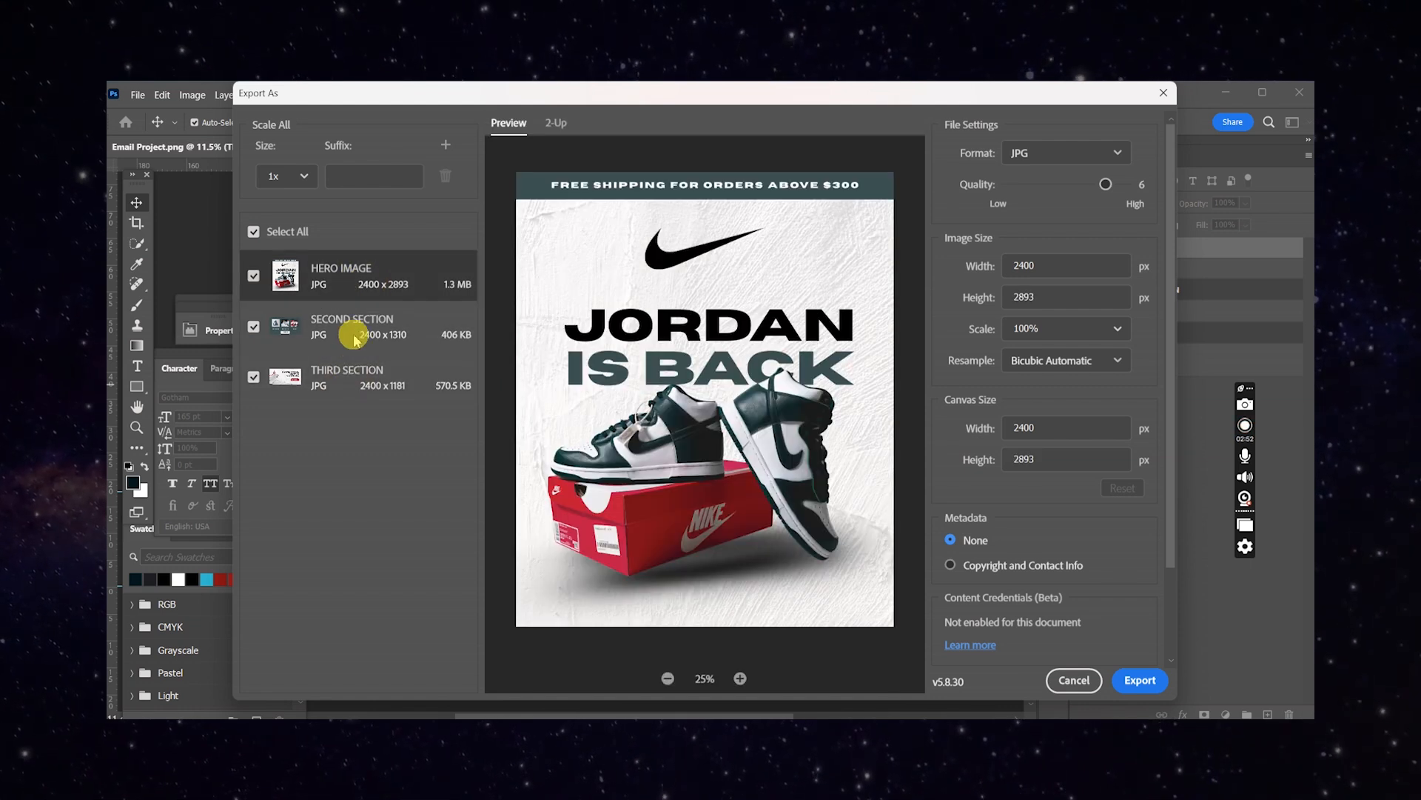
{"action": "left_click", "coordinate": [367, 380], "text": "shift"}
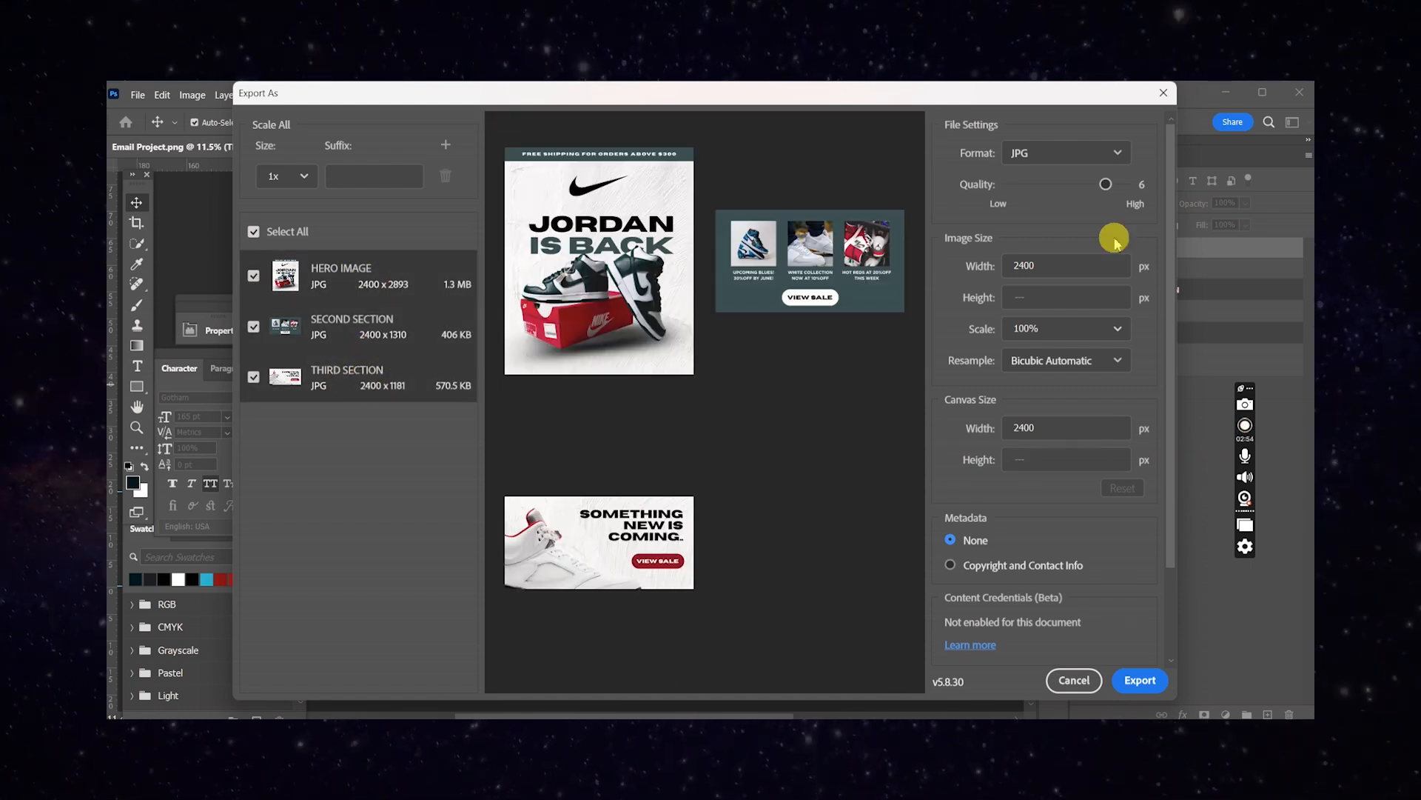
- Try PNG as the export format for all three artboards and return it to JPG
{"action": "left_click", "coordinate": [1107, 162]}
{"action": "left_click", "coordinate": [1066, 201]}
{"action": "left_click", "coordinate": [1063, 152]}
{"action": "left_click", "coordinate": [1063, 184]}
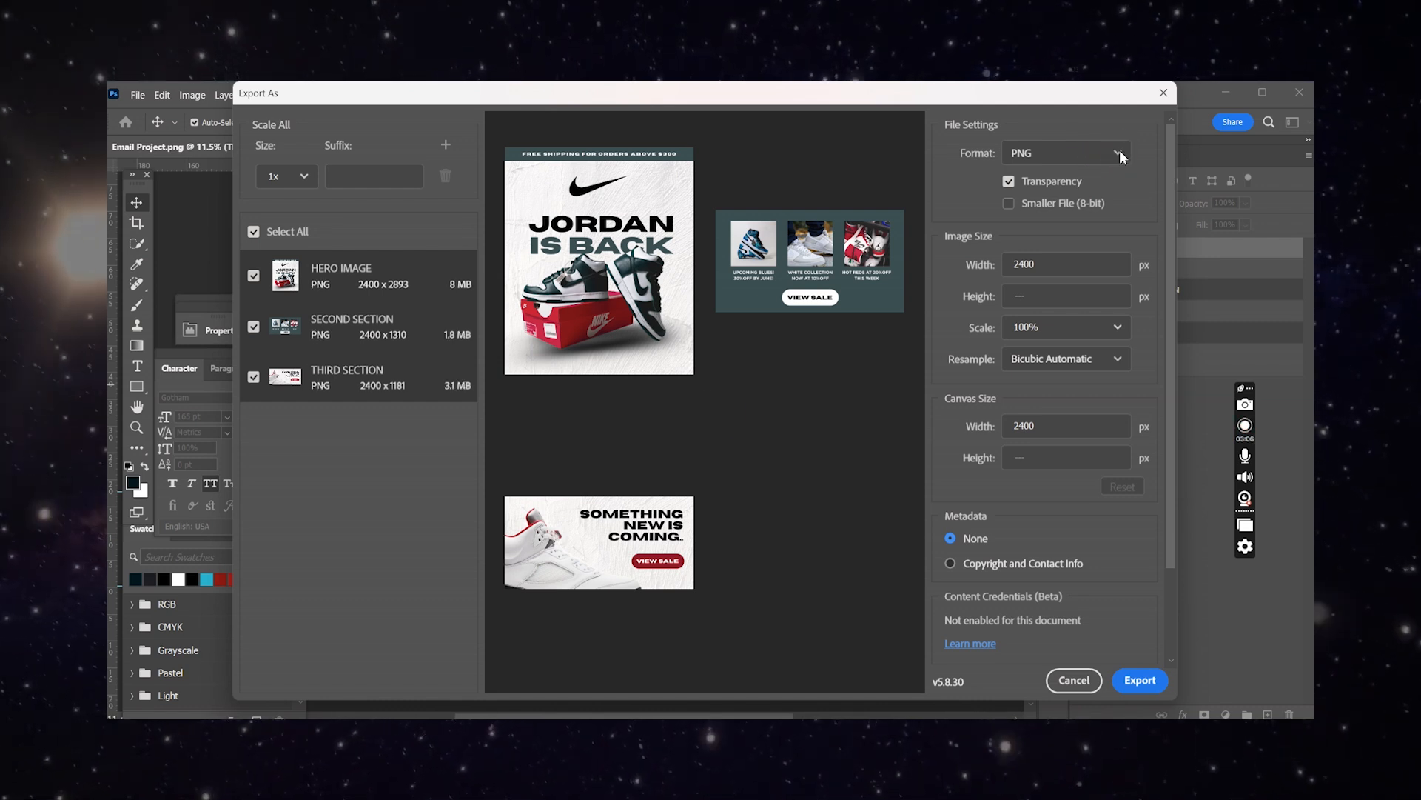
{"action": "left_click", "coordinate": [1122, 155]}
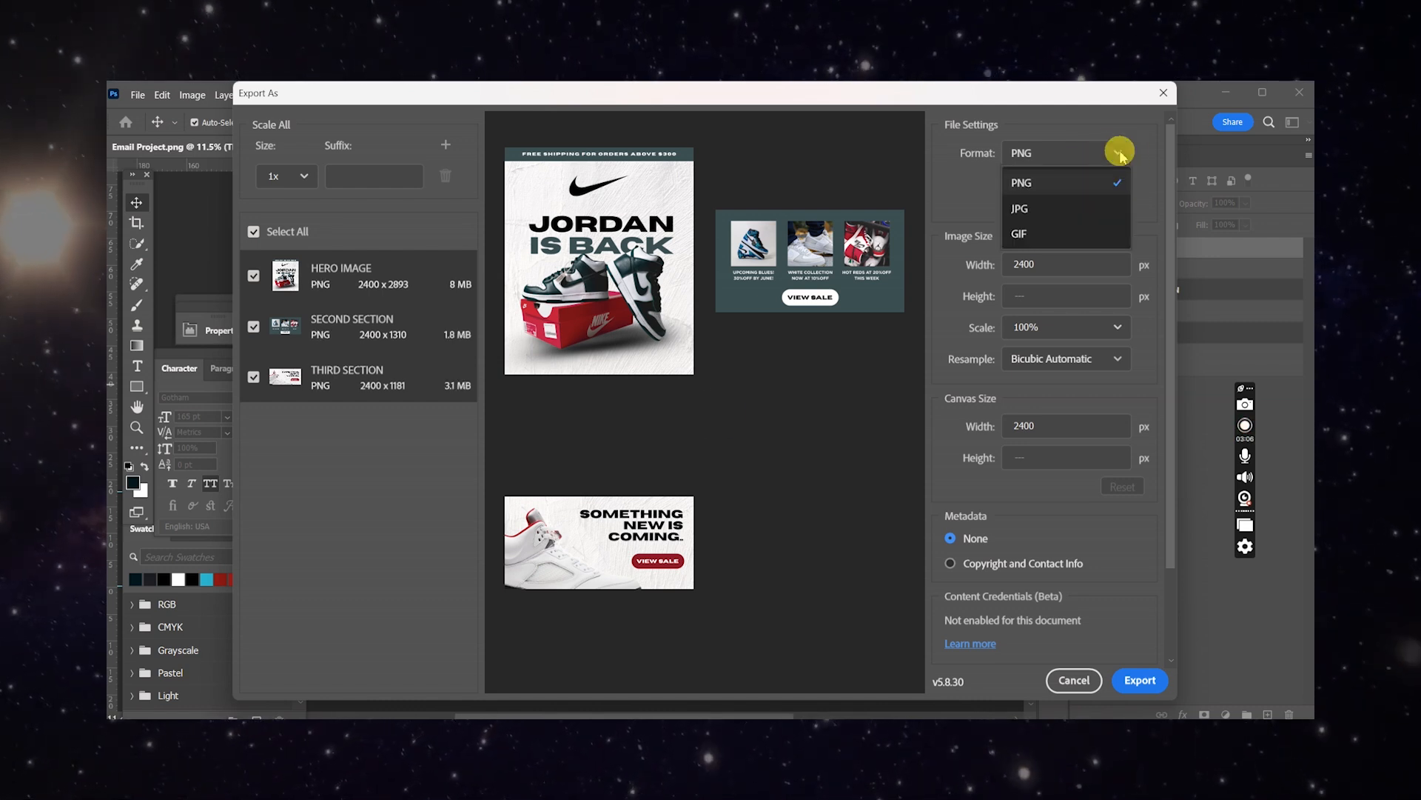
{"action": "left_click", "coordinate": [1039, 211]}
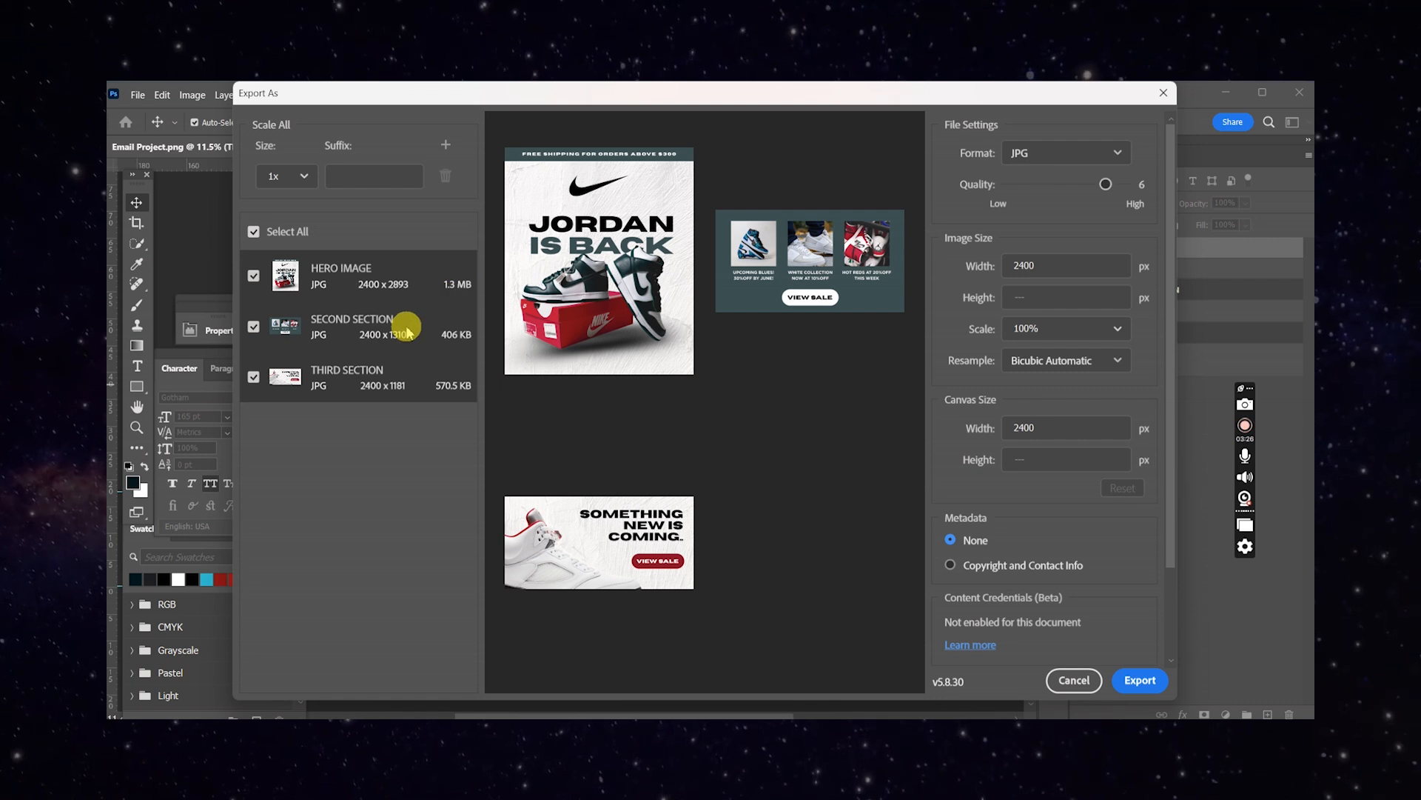
- Compare the sections one by one, try JPG quality 5 on HERO IMAGE, and restore it to quality 6
{"action": "left_click", "coordinate": [454, 338]}
{"action": "left_click", "coordinate": [447, 385]}
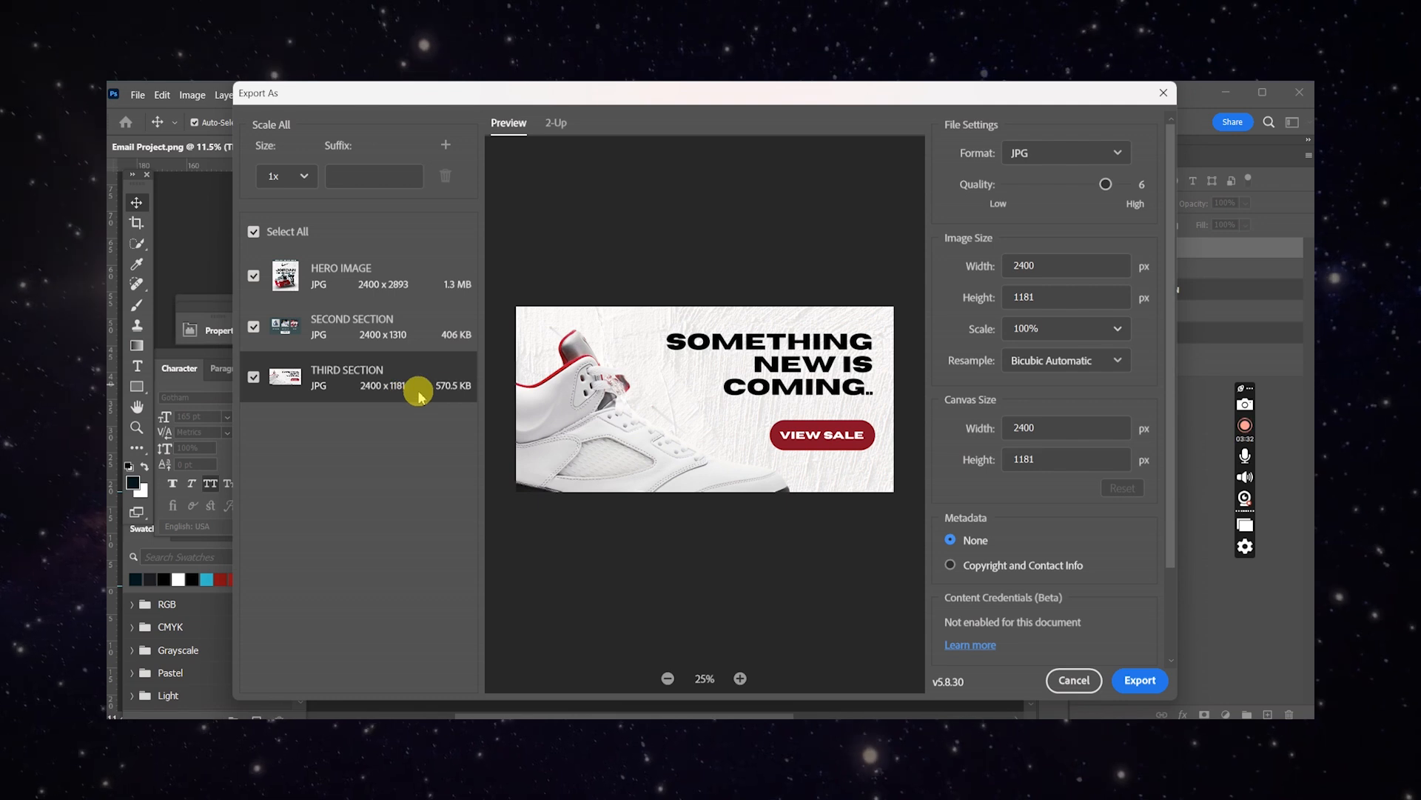
{"action": "left_click", "coordinate": [450, 285]}
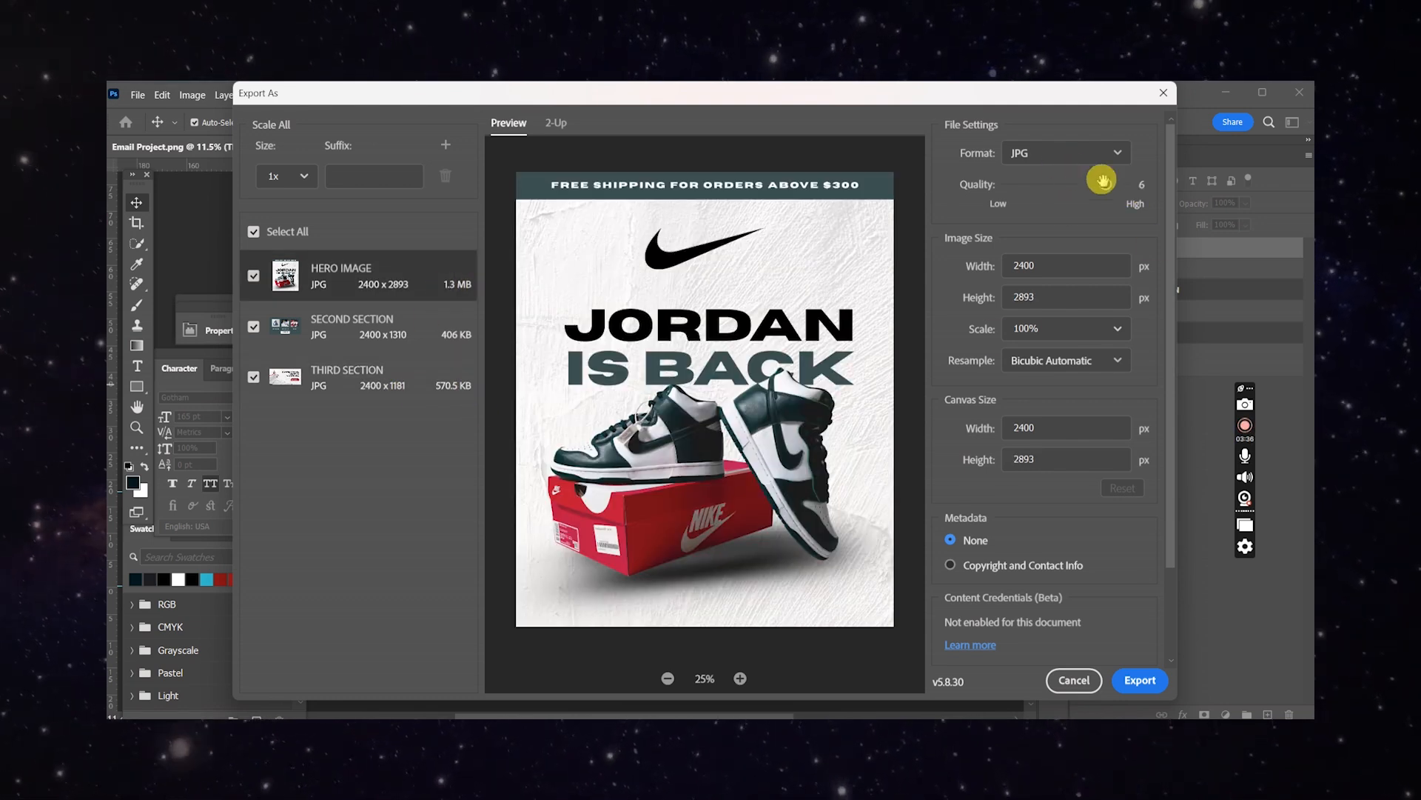
{"action": "left_click_drag", "start_coordinate": [1108, 187], "coordinate": [1098, 190]}
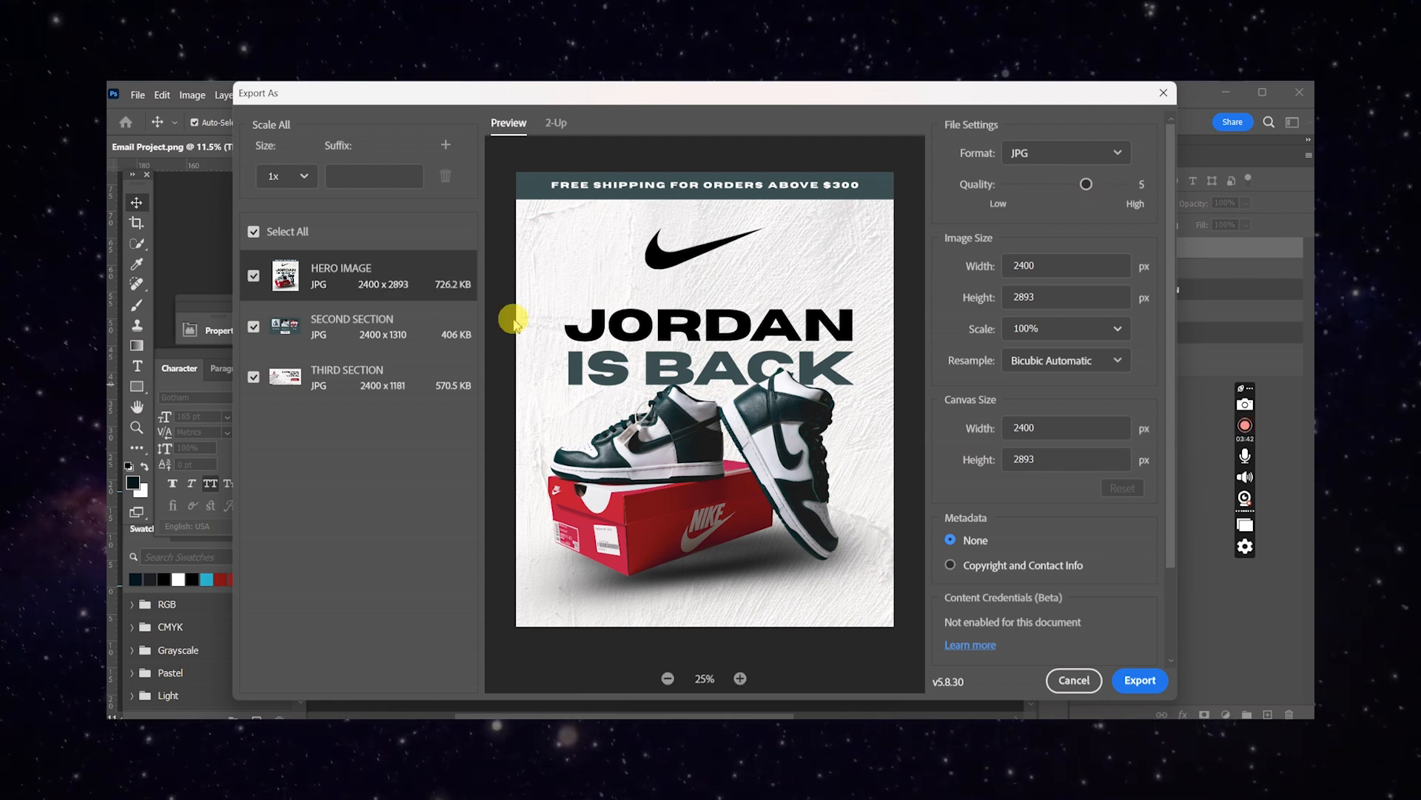
{"action": "left_click_drag", "start_coordinate": [1095, 185], "coordinate": [1105, 184]}
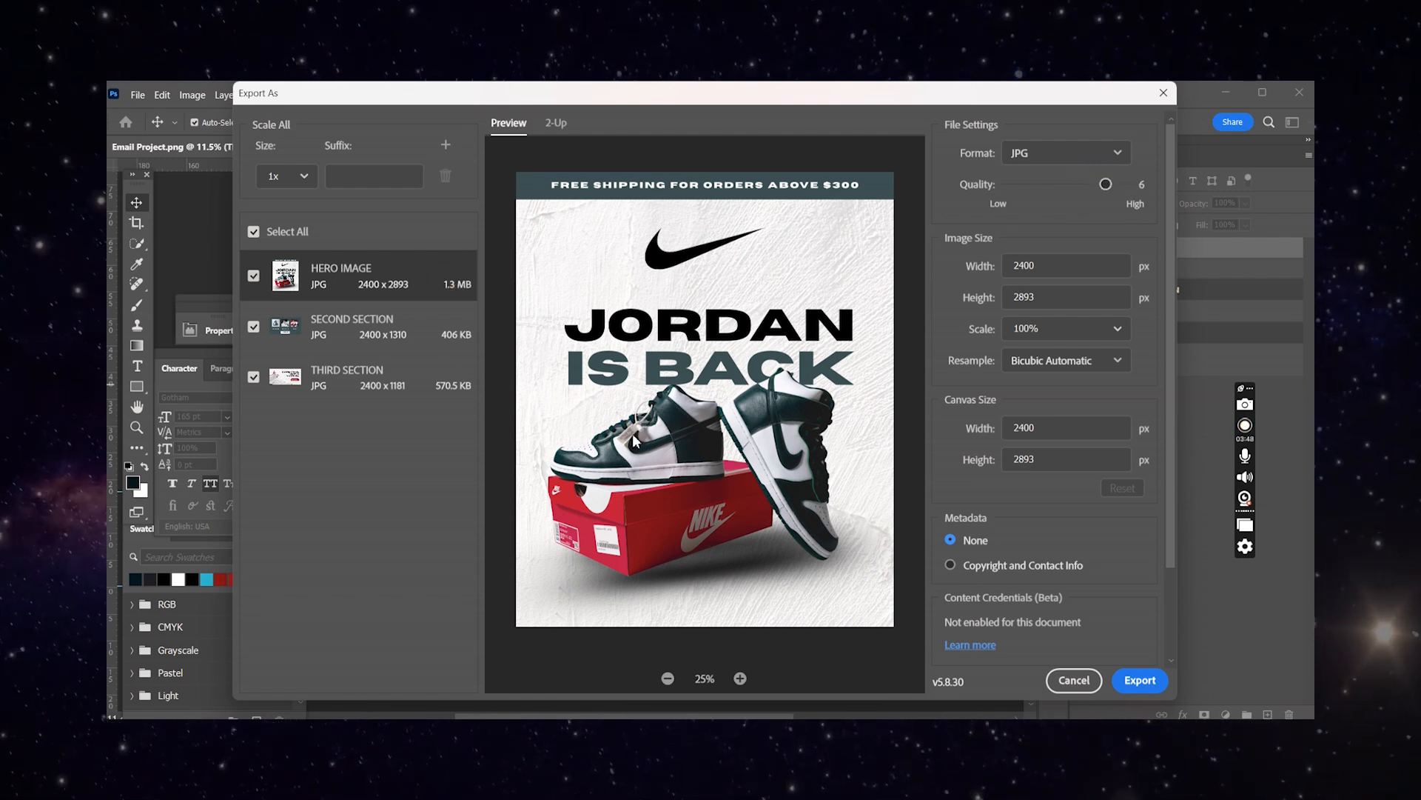
- Export all three artboards together as JPG files at quality 6 into the Desktop folder
{"action": "left_click", "coordinate": [377, 394], "text": "shift"}
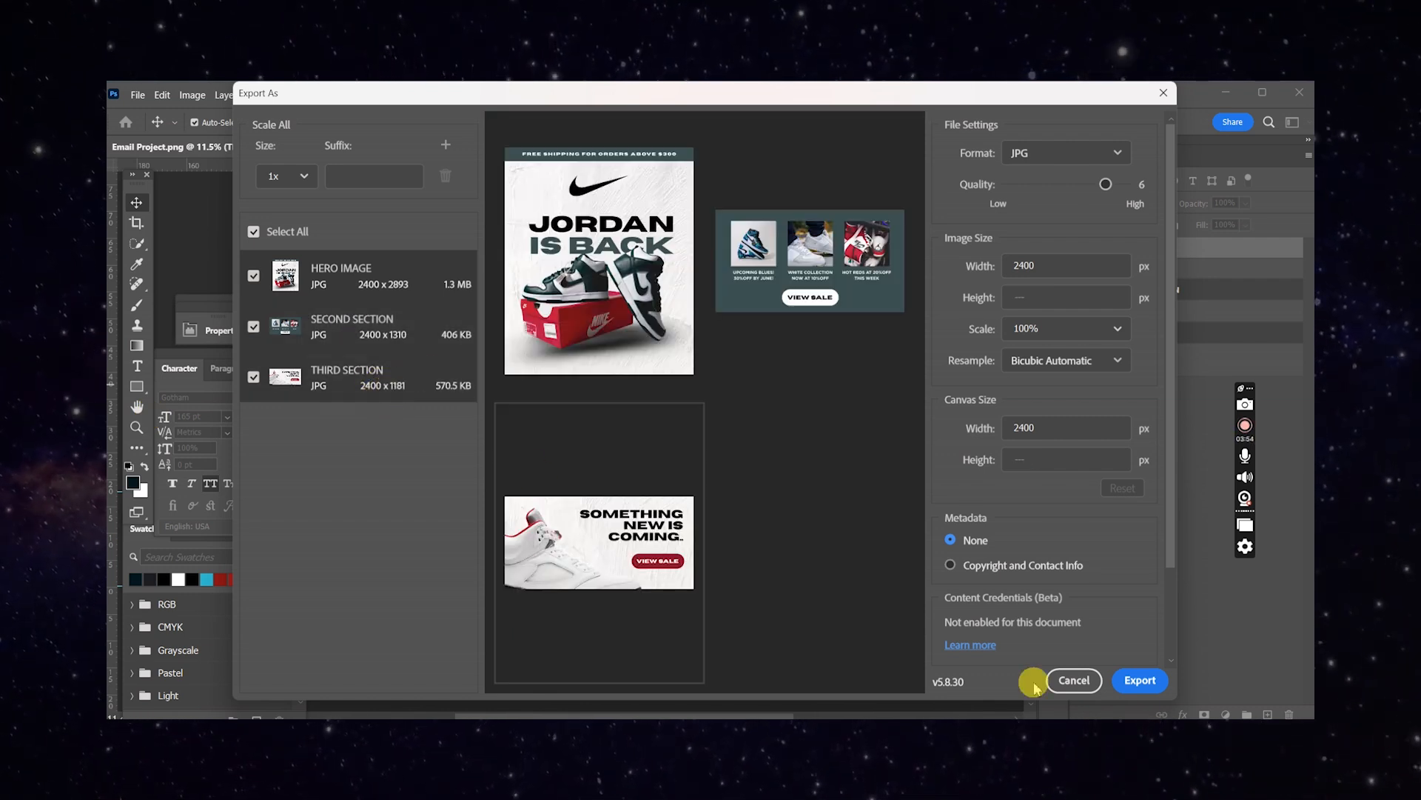
{"action": "left_click", "coordinate": [1152, 689]}
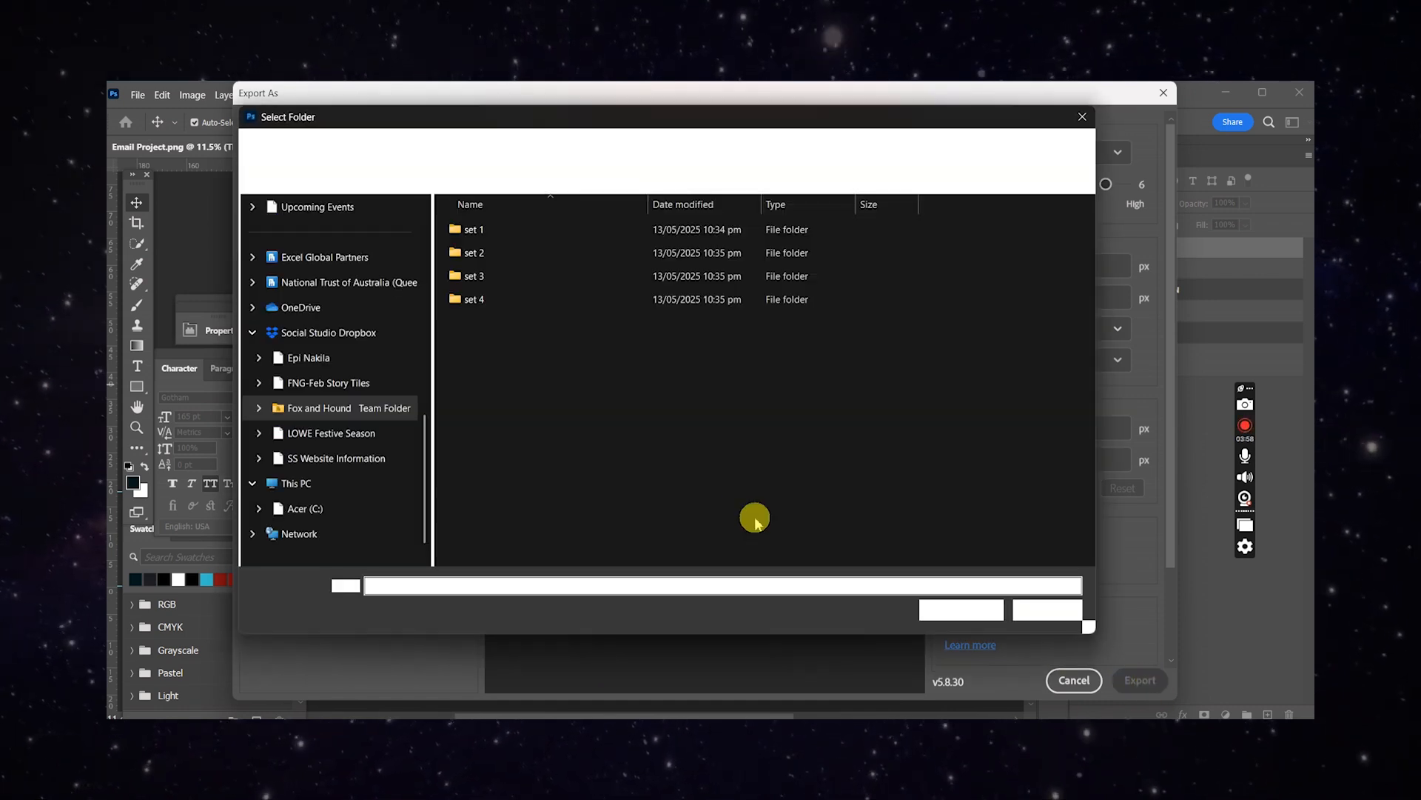
{"action": "scroll", "coordinate": [351, 379], "scroll_direction": "up", "scroll_amount": 3}
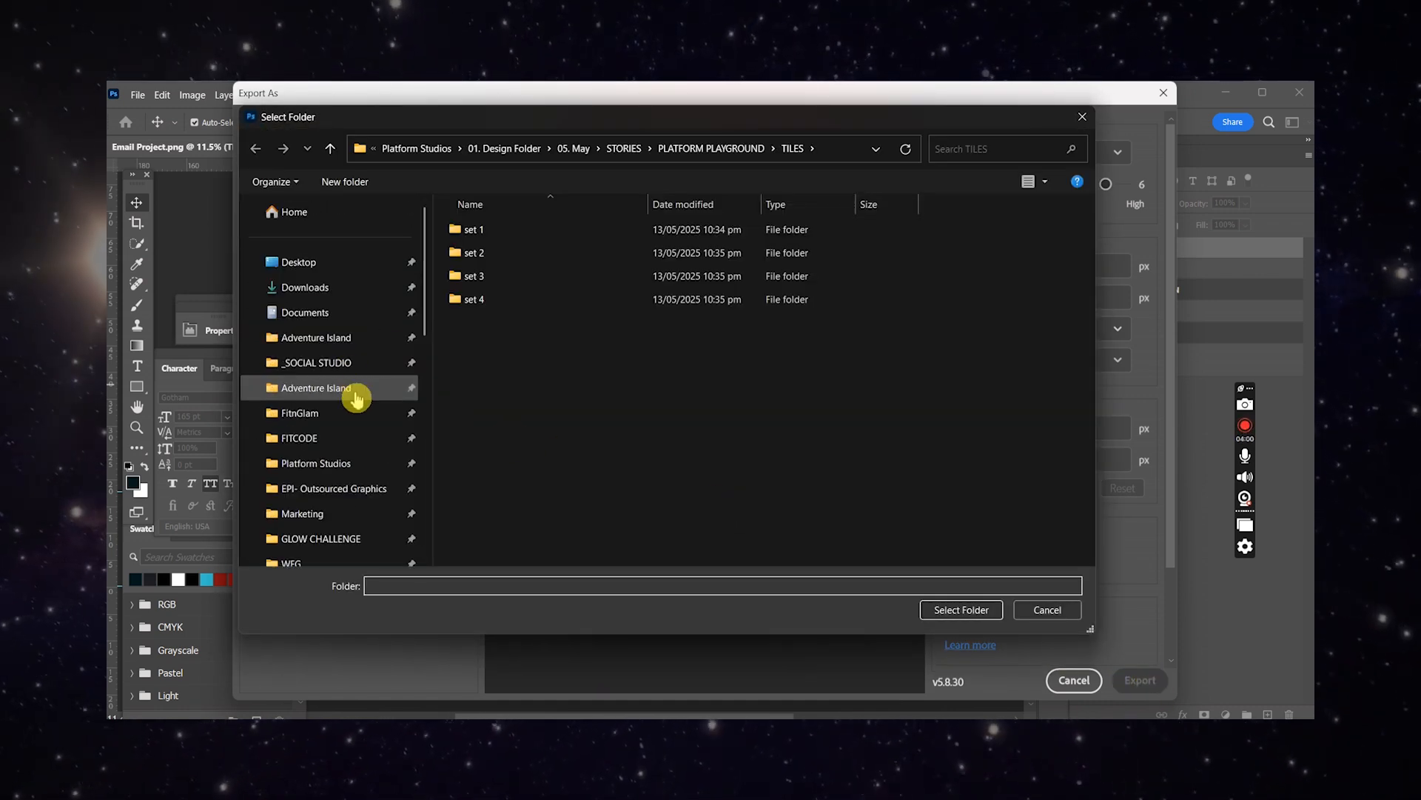
{"action": "left_click", "coordinate": [330, 263]}
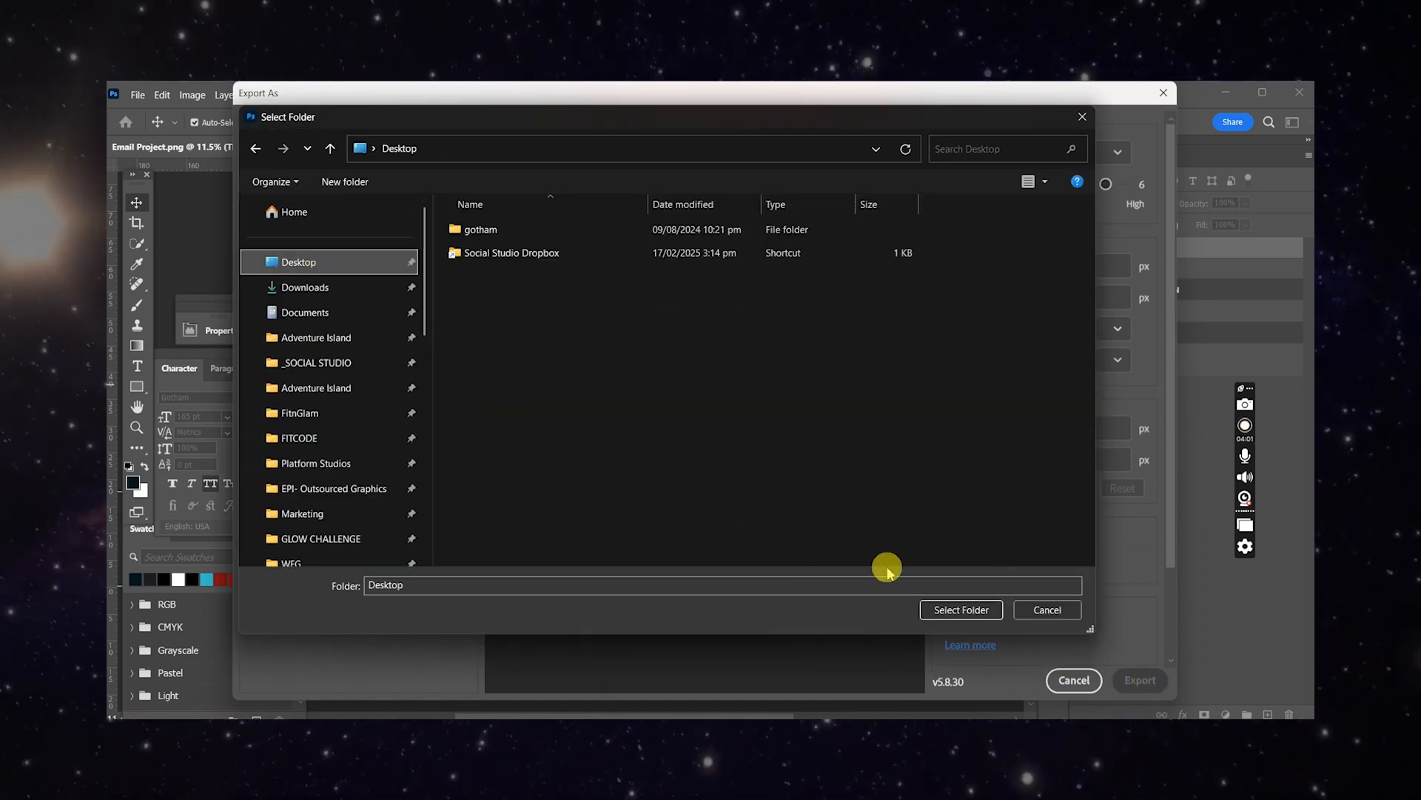
{"action": "left_click", "coordinate": [962, 610]}
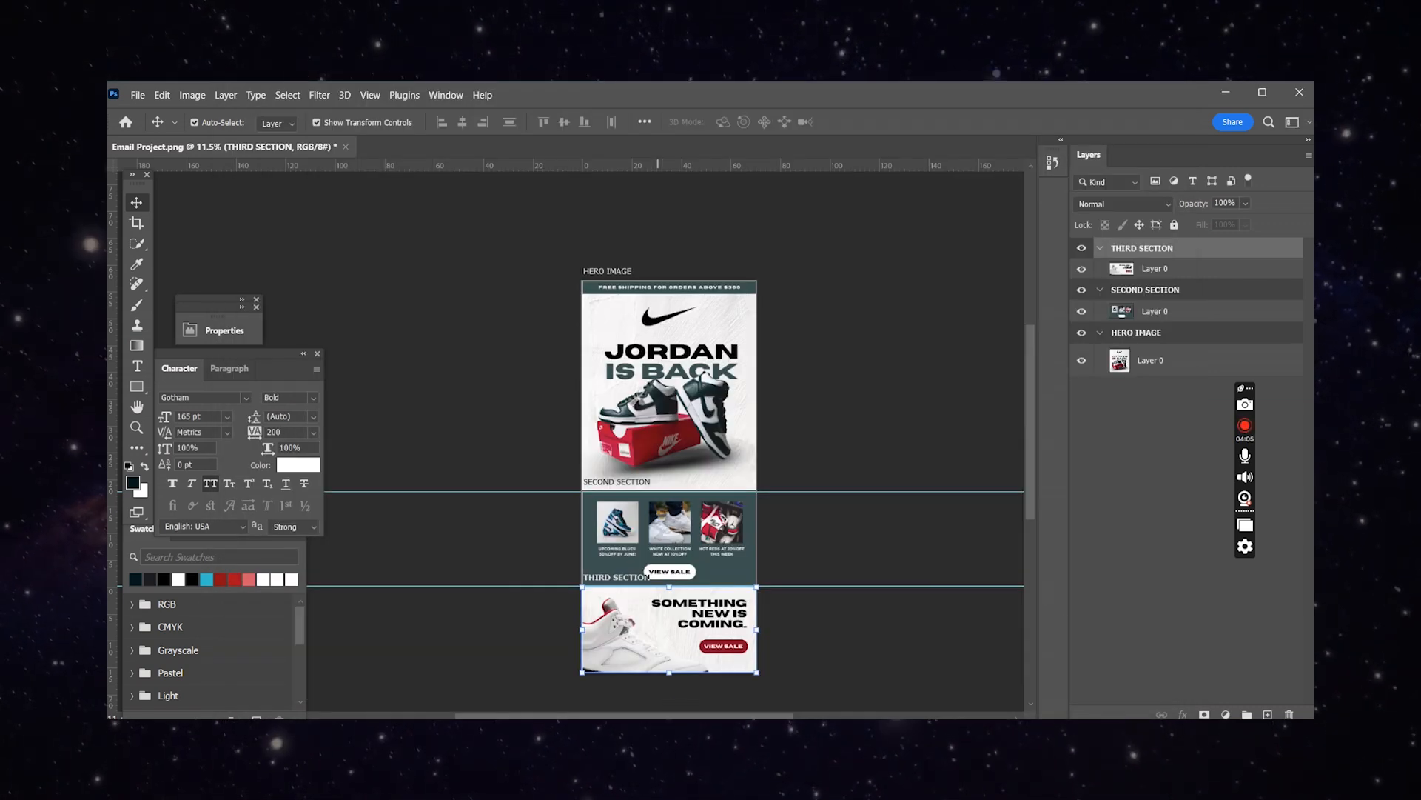
- Switch to File Explorer, open the Desktop folder, and check the exported HERO IMAGE, SECOND SECTION and THIRD SECTION files
{"action": "mouse_move", "coordinate": [523, 716]}
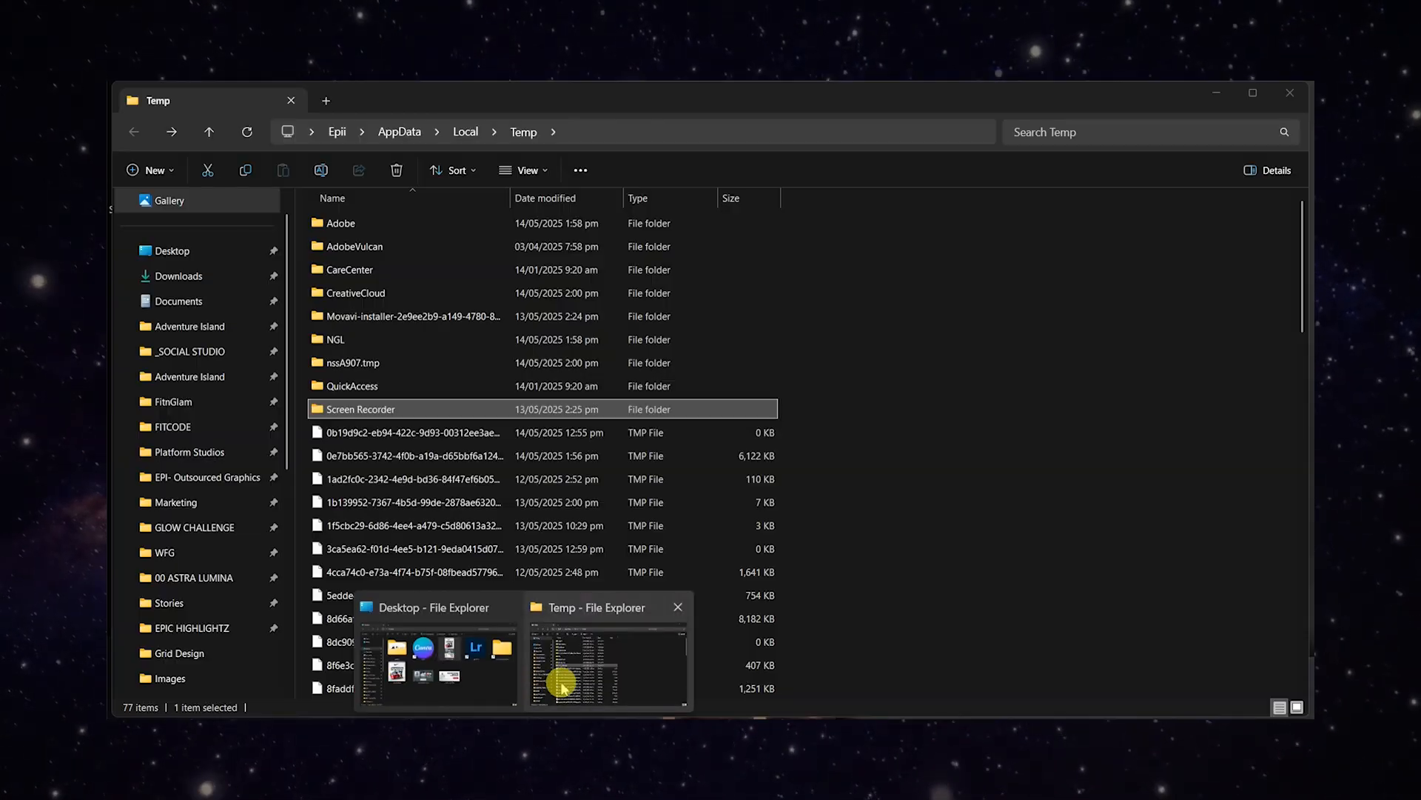
{"action": "left_click", "coordinate": [580, 675]}
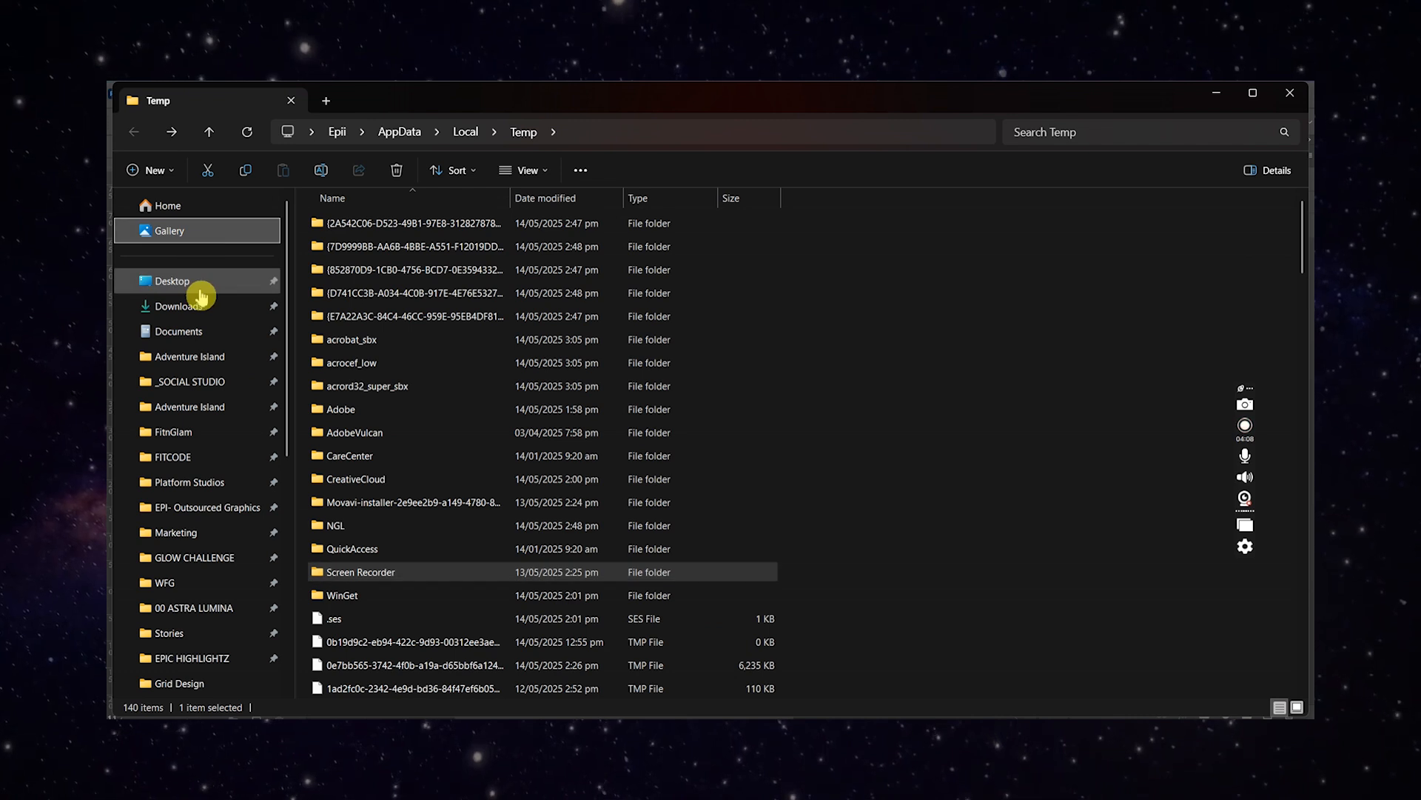
{"action": "left_click", "coordinate": [173, 281]}
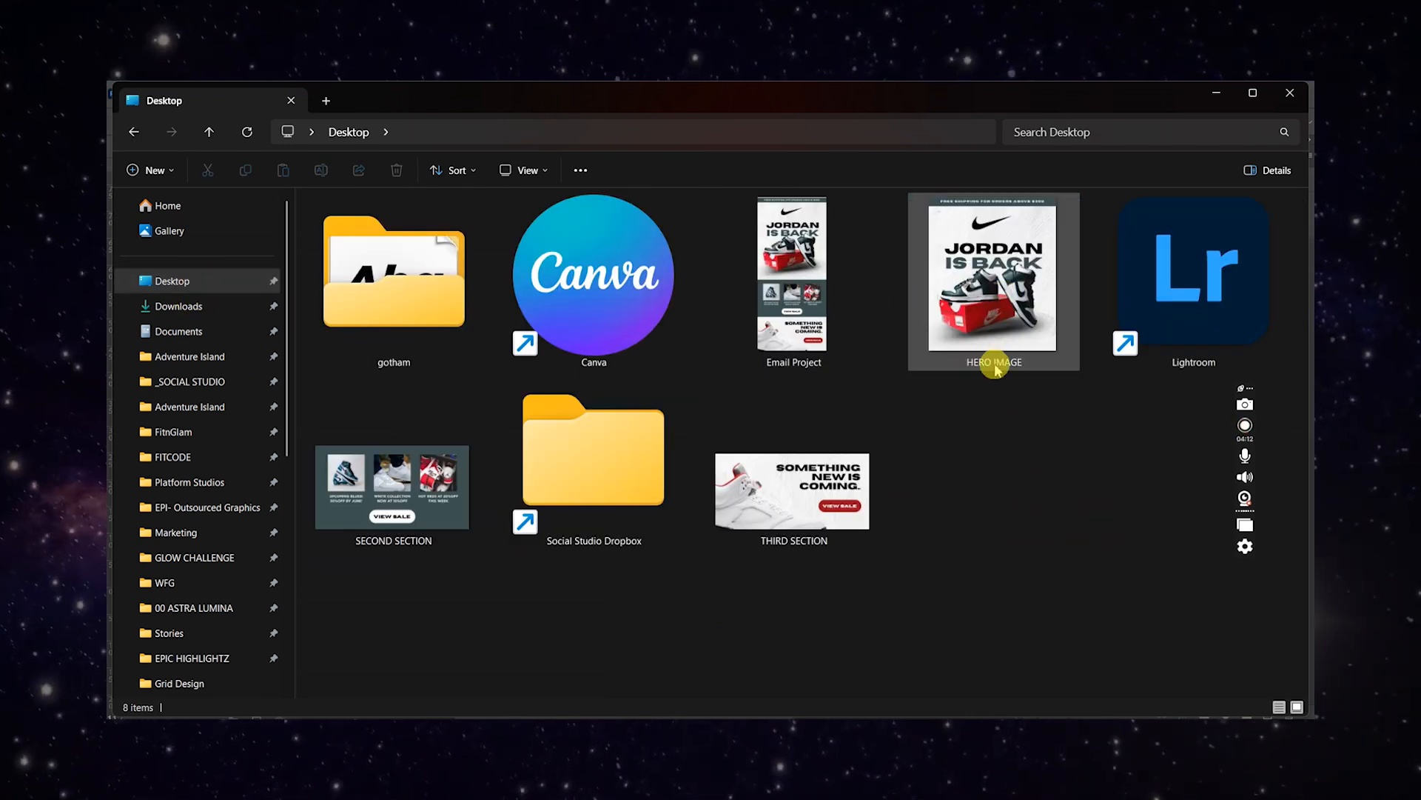
{"action": "left_click", "coordinate": [996, 368]}
{"action": "left_click", "coordinate": [383, 509]}
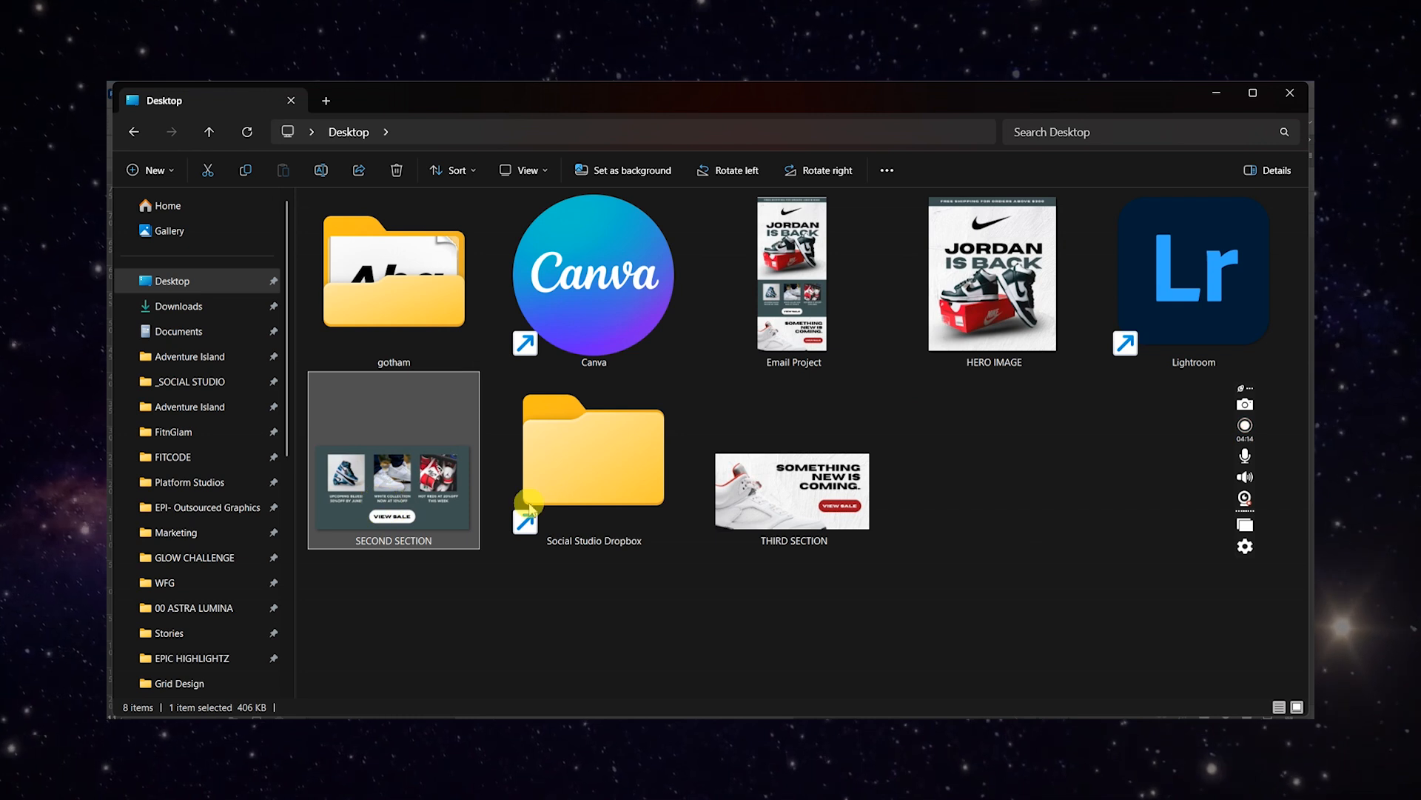
{"action": "left_click", "coordinate": [794, 492]}
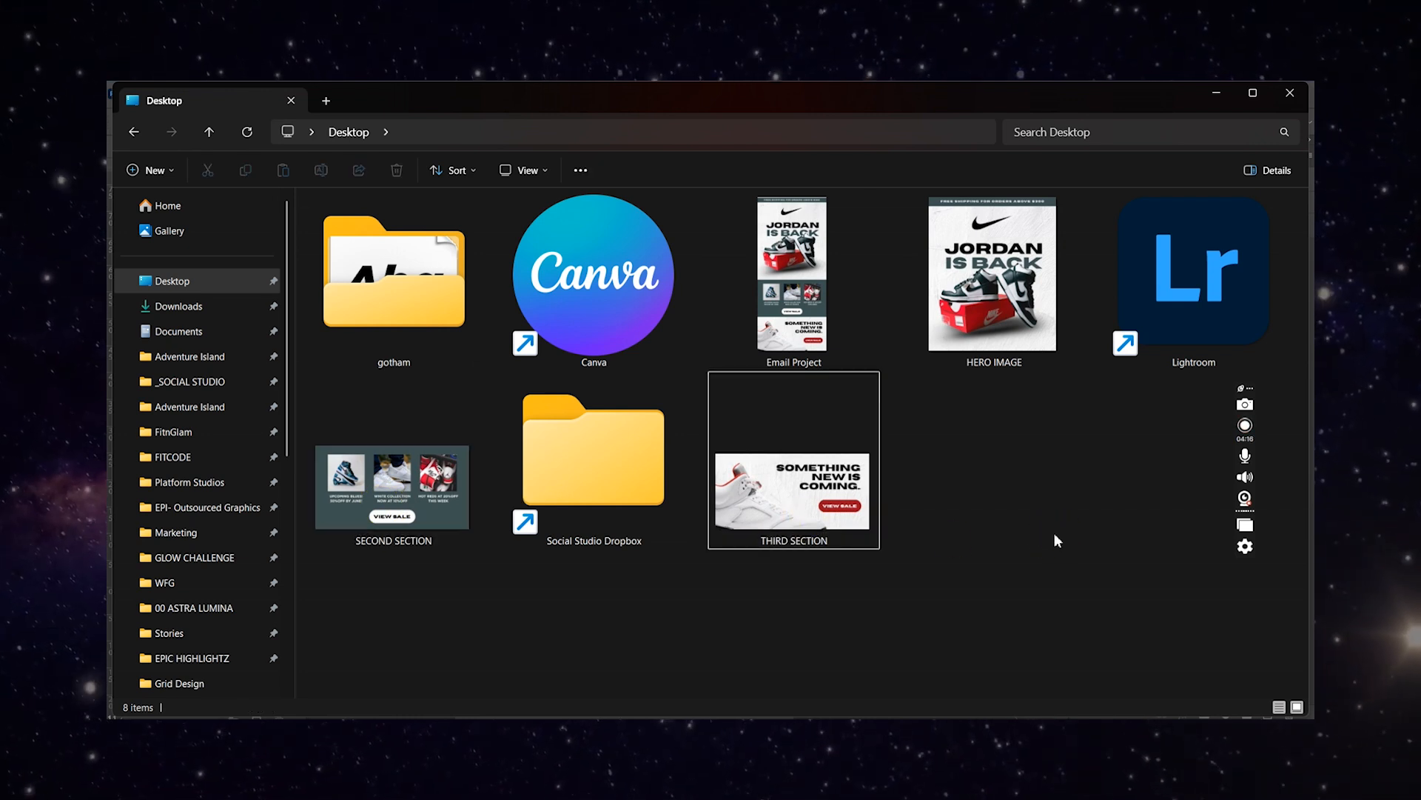